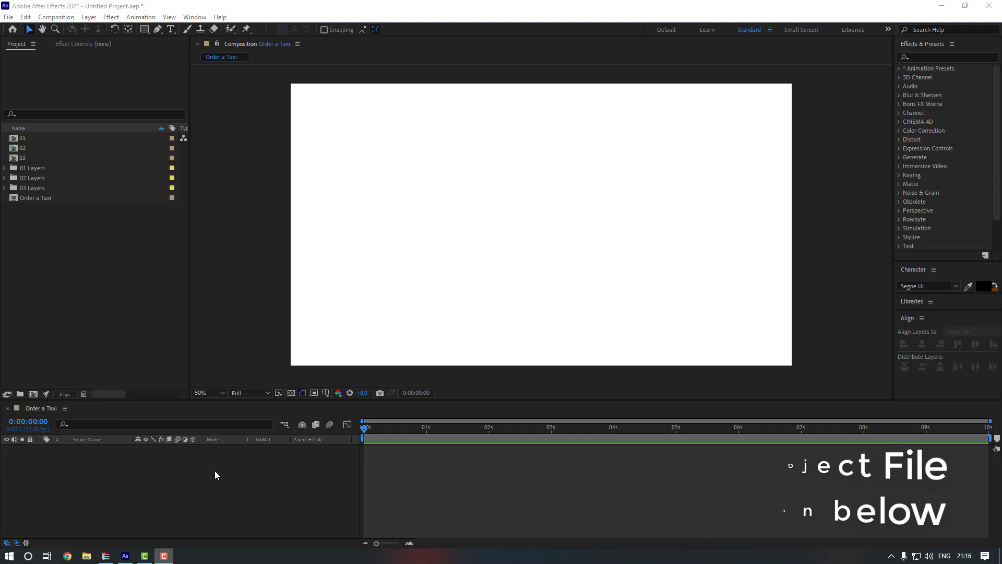
- Copy the Map, Pin_1, Pin_2 and Line layers from comp 01 into Order a Taxi
{"action": "double_click", "coordinate": [36, 138]}
{"action": "key", "text": "ctrl+a"}
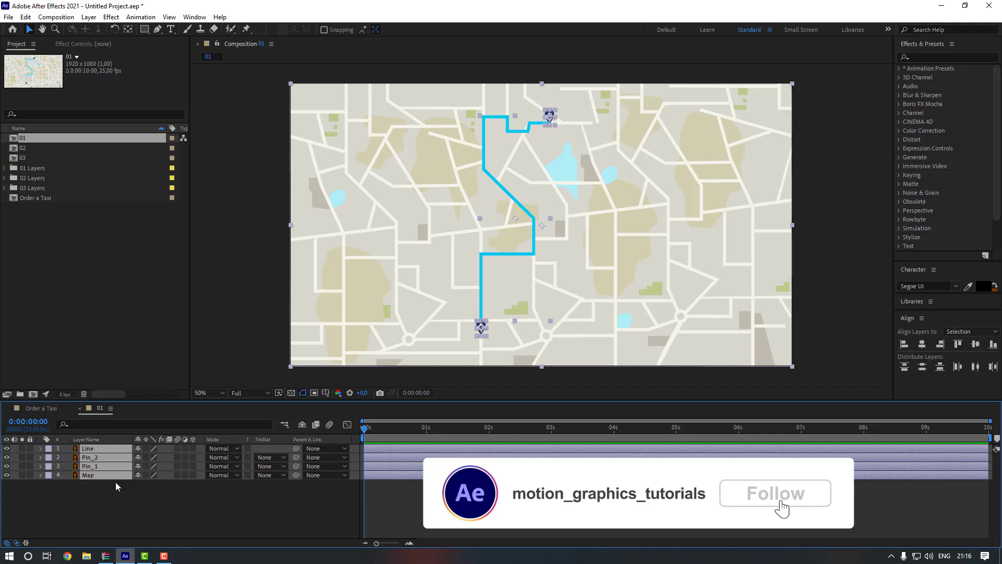
{"action": "left_click", "coordinate": [41, 408]}
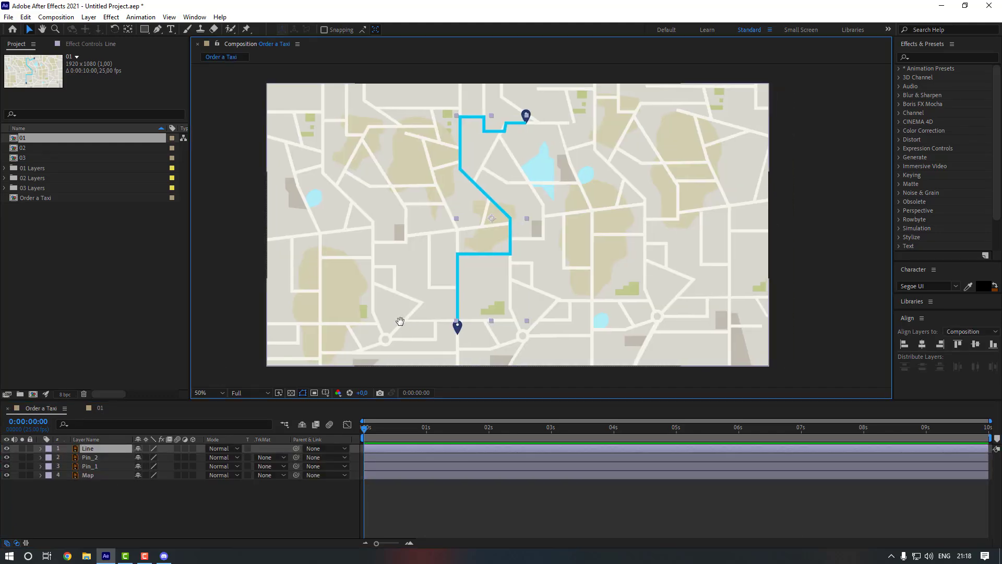
- Solo the Line layer and zoom and pan to centre the cyan route
{"action": "left_click", "coordinate": [22, 448]}
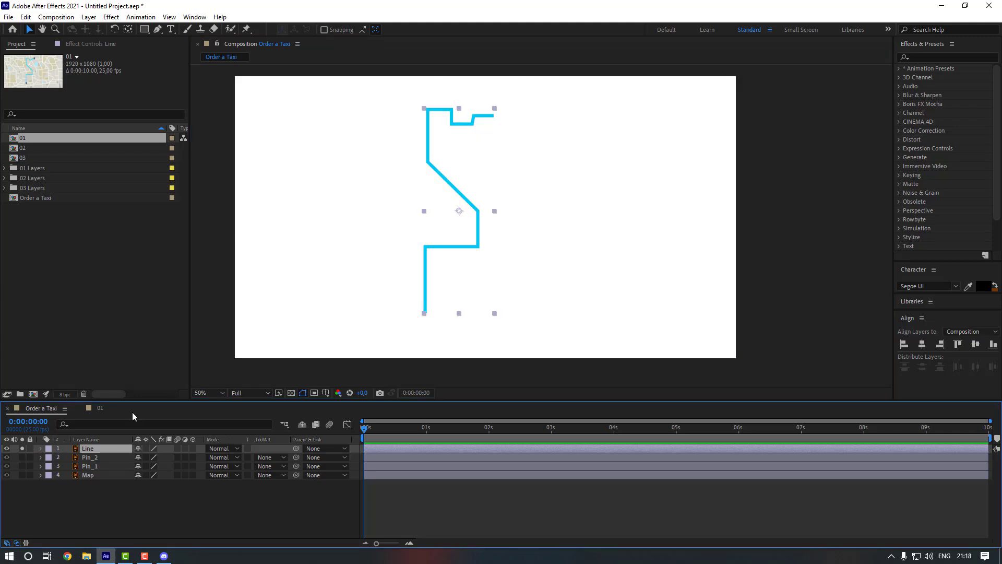
{"action": "key", "text": "space"}
{"action": "left_click_drag", "start_coordinate": [336, 333], "coordinate": [437, 289]}
{"action": "scroll", "coordinate": [370, 330], "scroll_direction": "up", "scroll_amount": 1}
{"action": "key", "text": "space"}
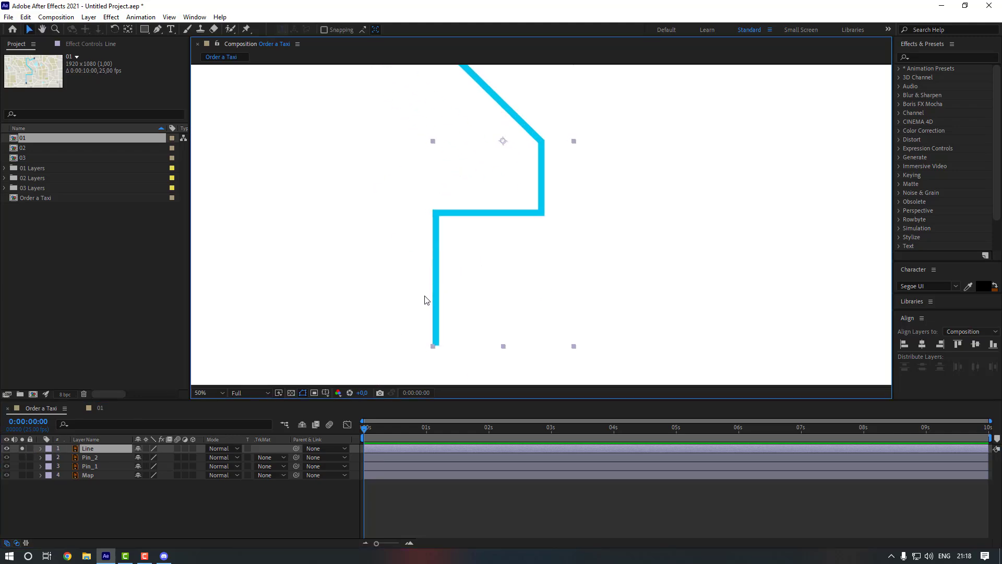
{"action": "scroll", "coordinate": [425, 297], "scroll_direction": "down", "scroll_amount": 1}
{"action": "key", "text": "space"}
{"action": "left_click_drag", "start_coordinate": [244, 120], "coordinate": [243, 123]}
- Trace a Pen mask path along the cyan route from its bottom end to the top
{"action": "left_click", "coordinate": [157, 30]}
{"action": "scroll", "coordinate": [483, 286], "scroll_direction": "up", "scroll_amount": 1}
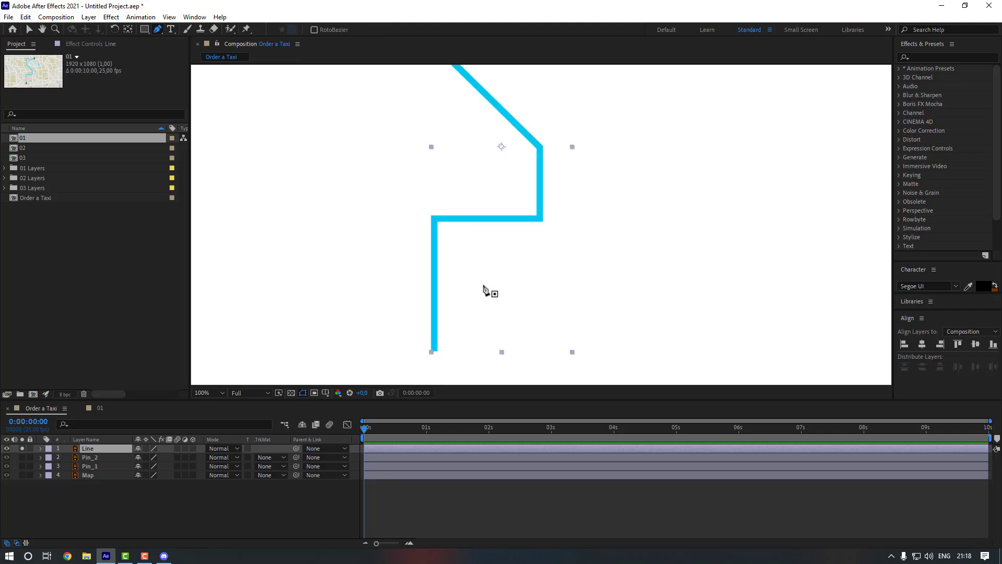
{"action": "key", "text": "space"}
{"action": "left_click_drag", "start_coordinate": [466, 295], "coordinate": [481, 255]}
{"action": "left_click", "coordinate": [449, 311]}
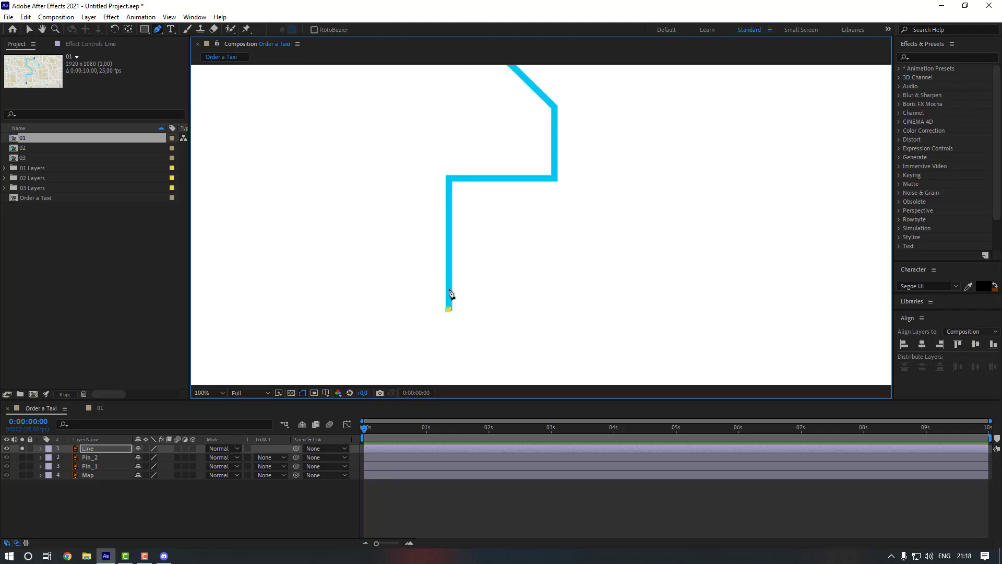
{"action": "scroll", "coordinate": [487, 179], "scroll_direction": "up", "scroll_amount": 5}
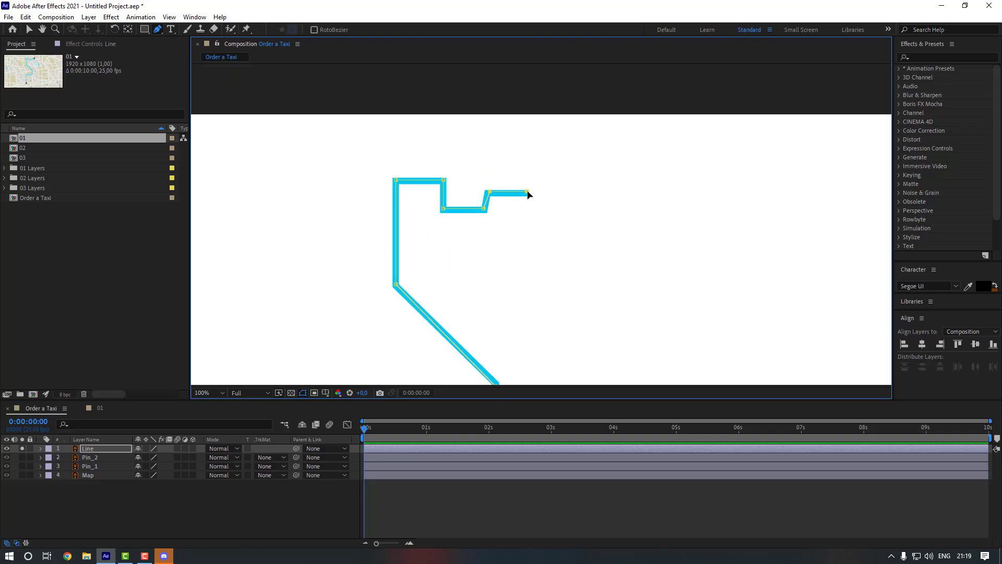
{"action": "left_click_drag", "start_coordinate": [527, 191], "coordinate": [527, 192]}
{"action": "left_click_drag", "start_coordinate": [490, 192], "coordinate": [489, 194]}
- Apply Stroke to the Line layer with Brush Size 14.2 and Paint Style Reveal Original Image
{"action": "left_click", "coordinate": [930, 56]}
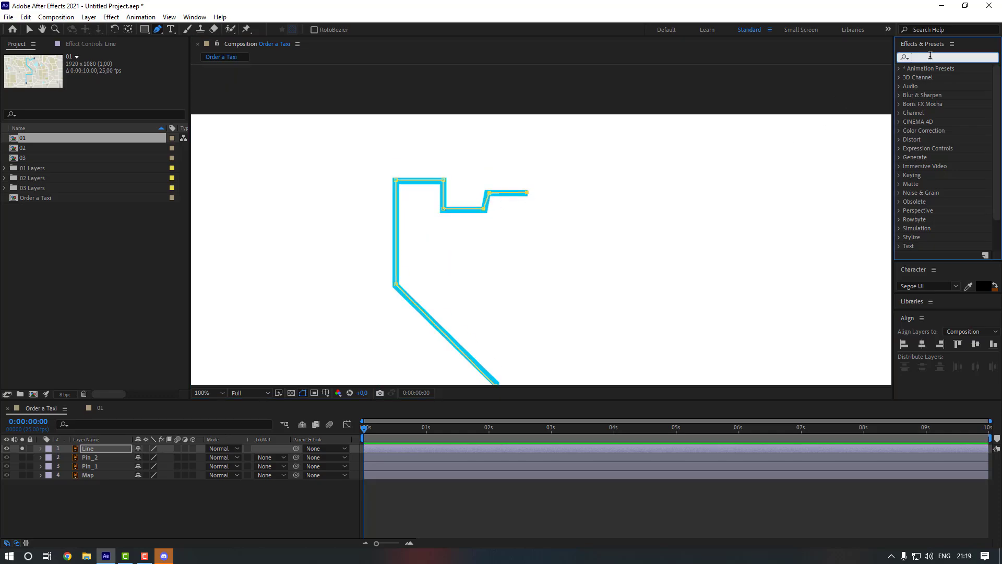
{"action": "type", "text": "stroke"}
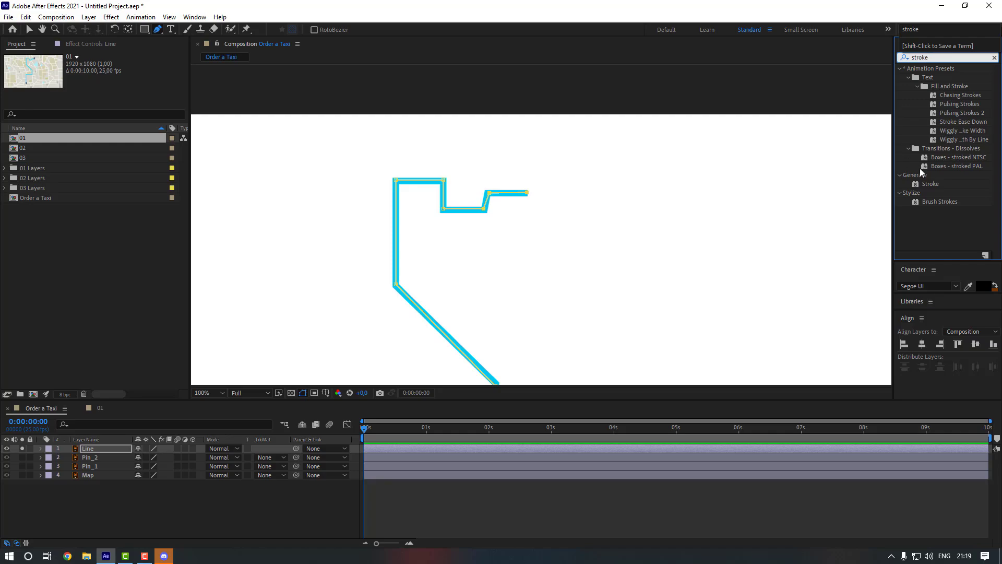
{"action": "double_click", "coordinate": [931, 184]}
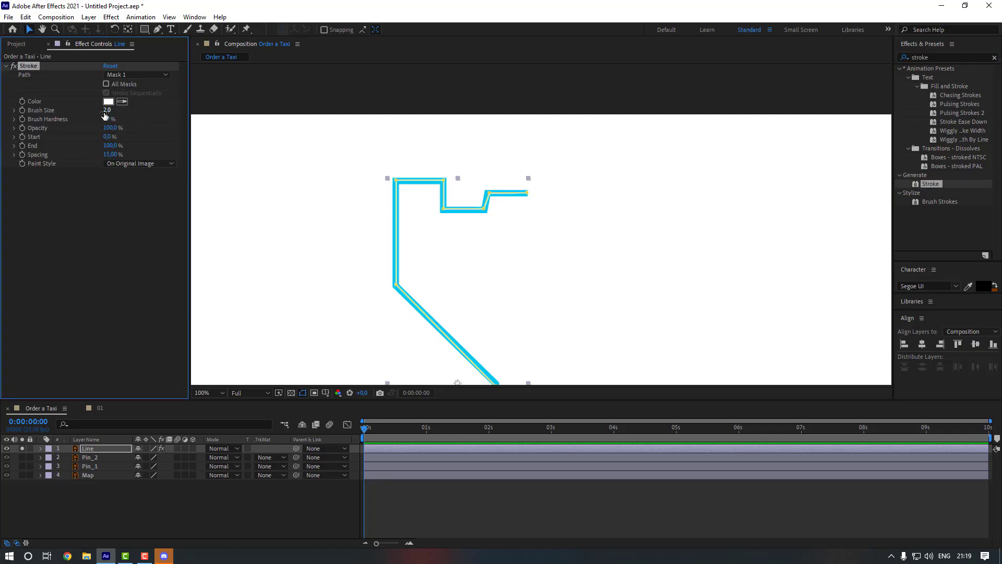
{"action": "left_click_drag", "start_coordinate": [105, 110], "coordinate": [162, 112]}
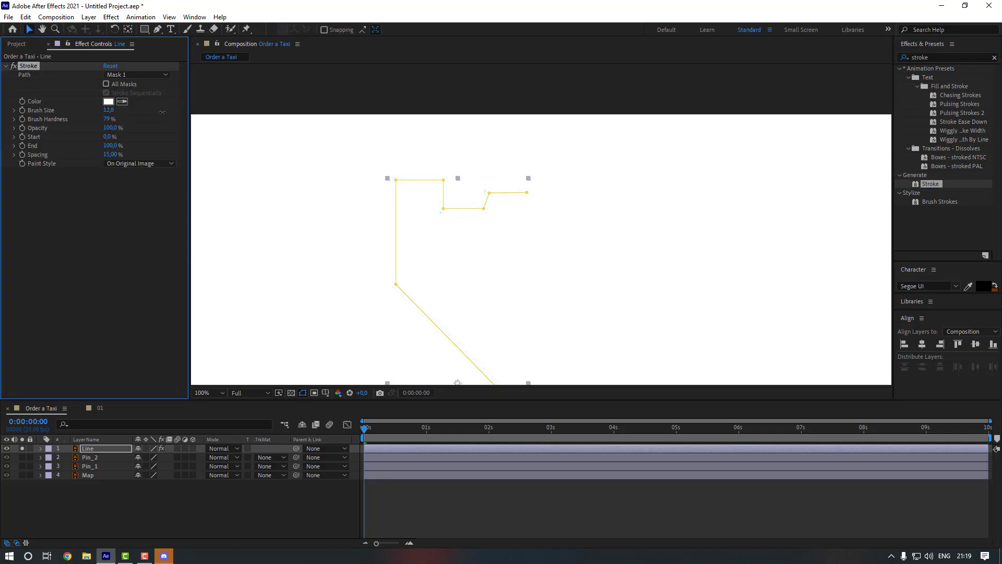
{"action": "scroll", "coordinate": [365, 250], "scroll_direction": "down", "scroll_amount": 2}
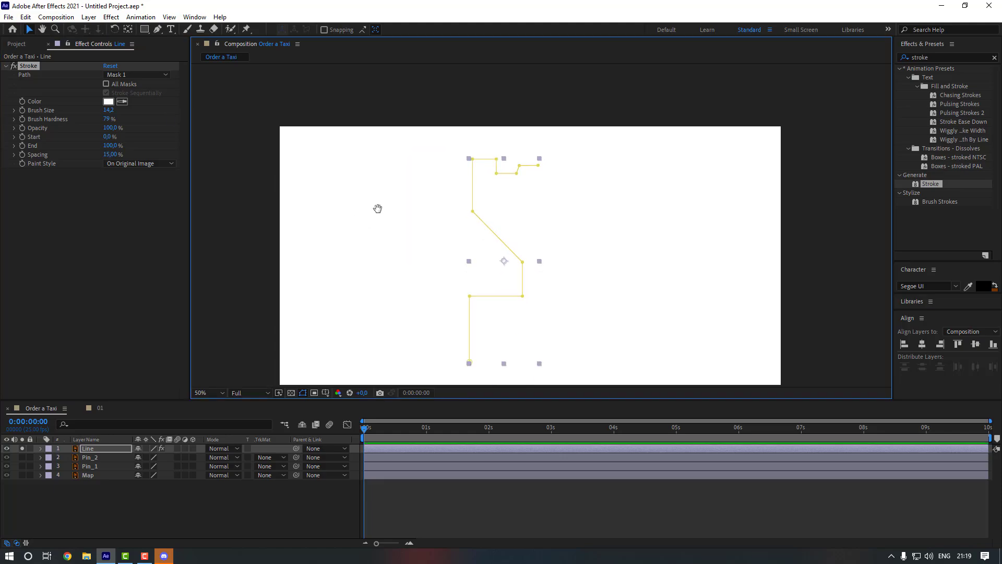
{"action": "left_click", "coordinate": [133, 163]}
{"action": "left_click", "coordinate": [130, 201]}
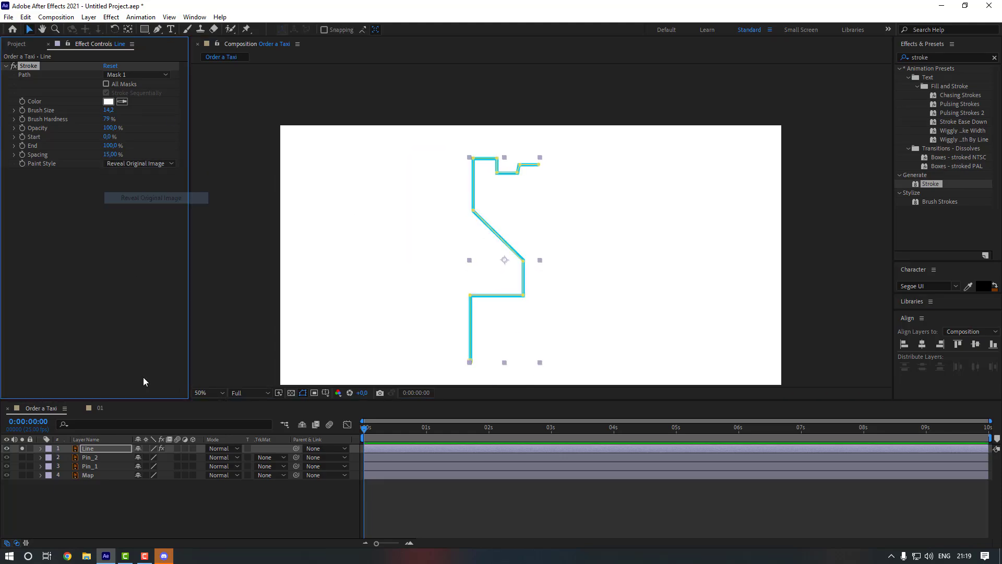
- Unsolo the Line layer and lower the Stroke End to 0%
{"action": "left_click", "coordinate": [22, 448]}
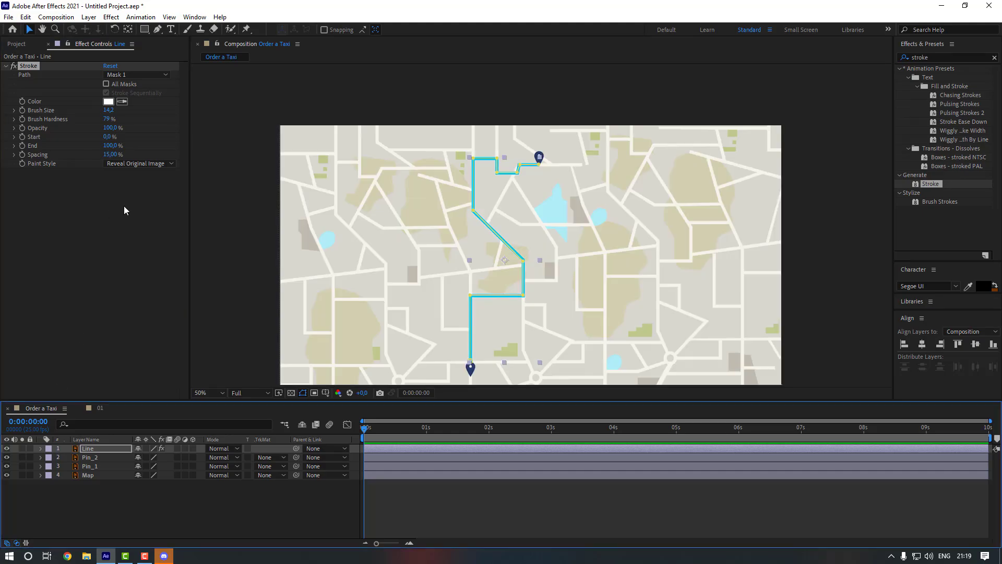
{"action": "left_click_drag", "start_coordinate": [108, 145], "coordinate": [73, 159]}
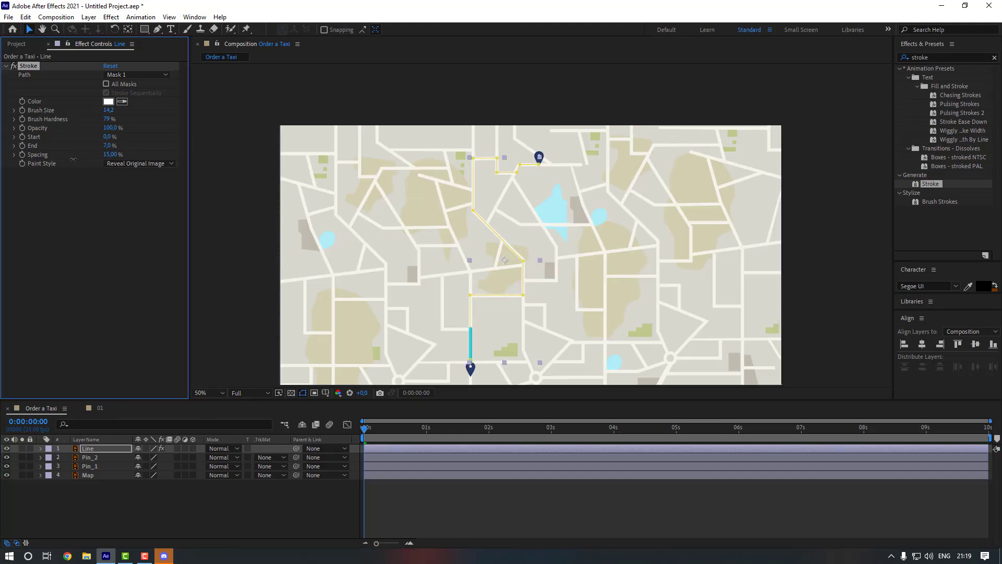
{"action": "left_click_drag", "start_coordinate": [334, 241], "coordinate": [340, 204]}
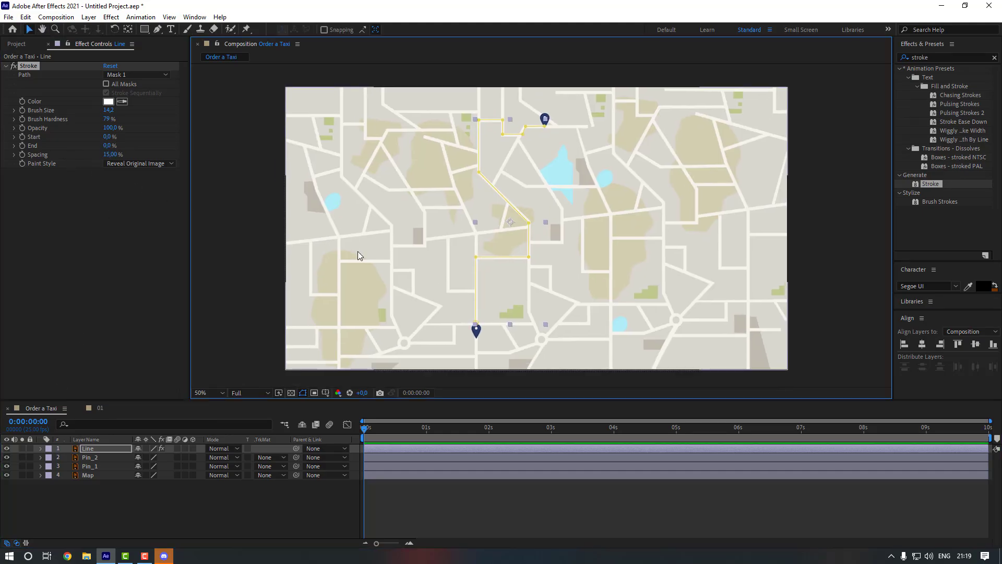
{"action": "left_click", "coordinate": [252, 255]}
- Add the cursor PNG as the top layer at 37% scale and hide it
{"action": "left_click", "coordinate": [16, 44]}
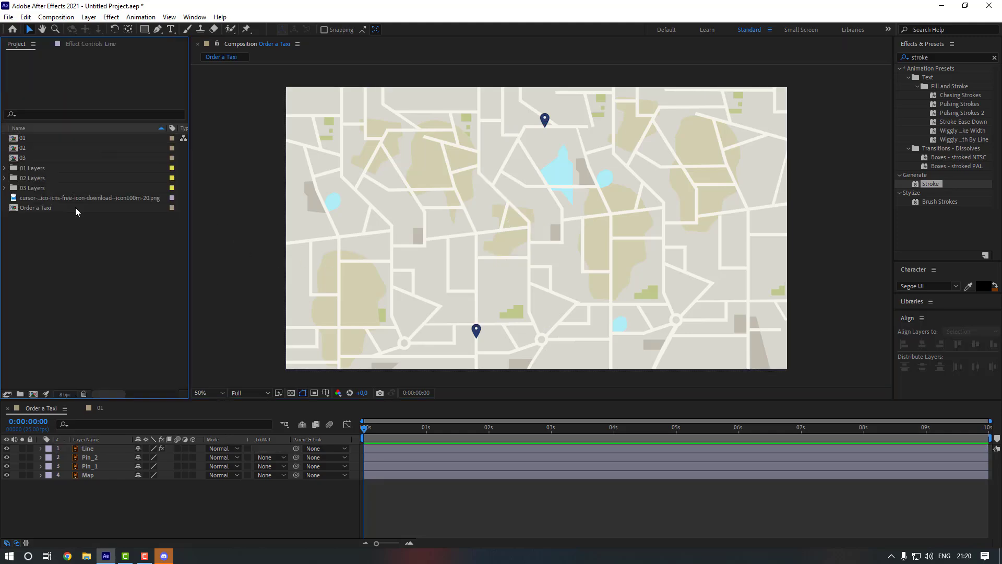
{"action": "left_click_drag", "start_coordinate": [73, 199], "coordinate": [118, 459]}
{"action": "key", "text": "s"}
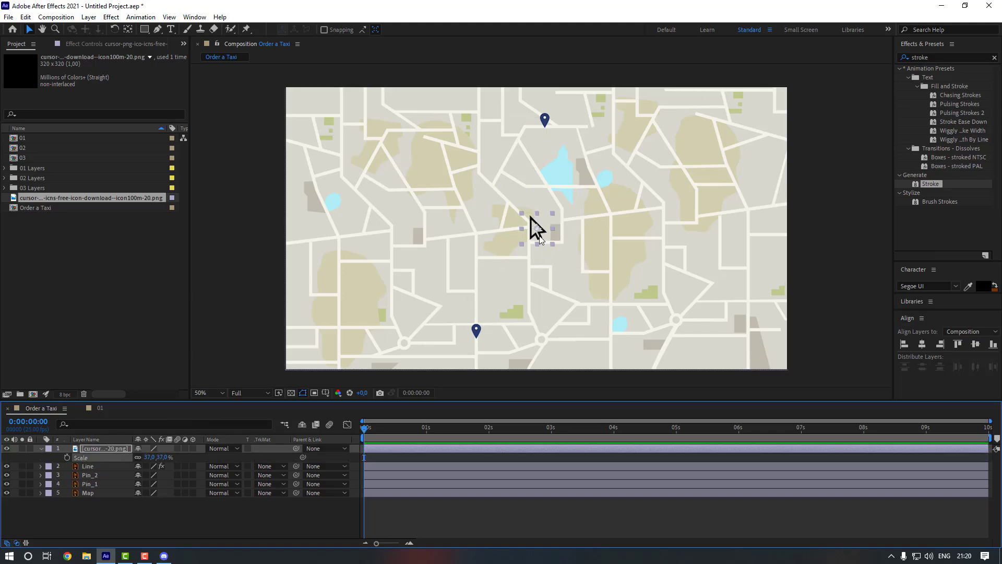
{"action": "left_click", "coordinate": [41, 449]}
{"action": "left_click", "coordinate": [144, 499]}
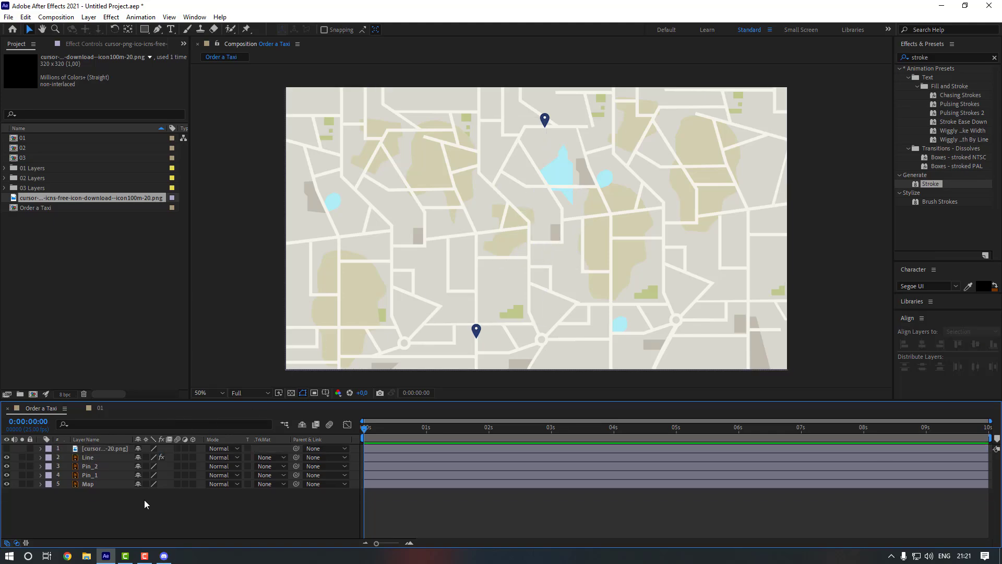
- Solo Pin_1 and move its anchor point to the pin's tip with the Pan Behind tool
{"action": "left_click", "coordinate": [114, 476]}
{"action": "left_click", "coordinate": [22, 474]}
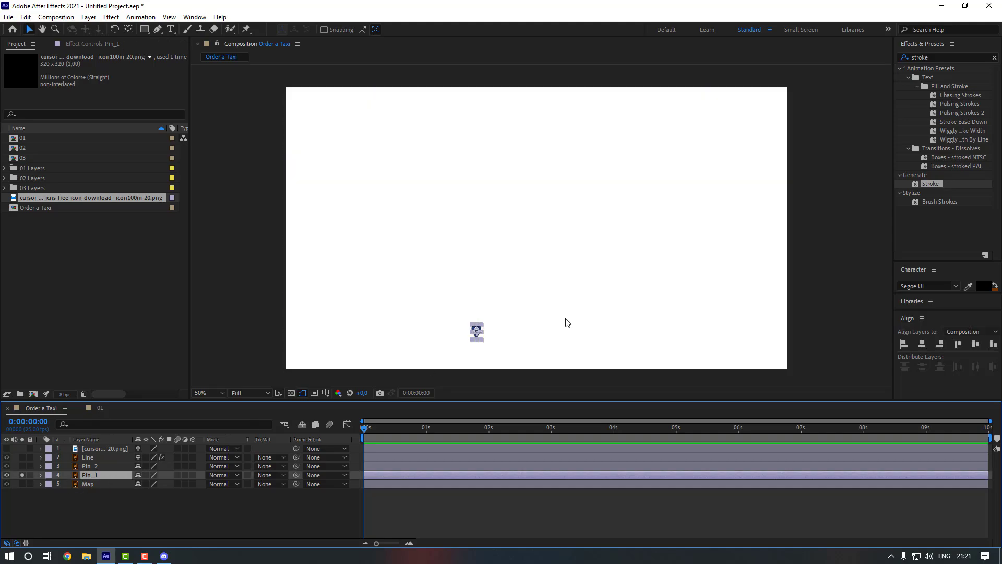
{"action": "scroll", "coordinate": [566, 322], "scroll_direction": "up", "scroll_amount": 1}
{"action": "left_click_drag", "start_coordinate": [398, 365], "coordinate": [487, 259]}
{"action": "key", "text": "y"}
{"action": "key", "text": "period"}
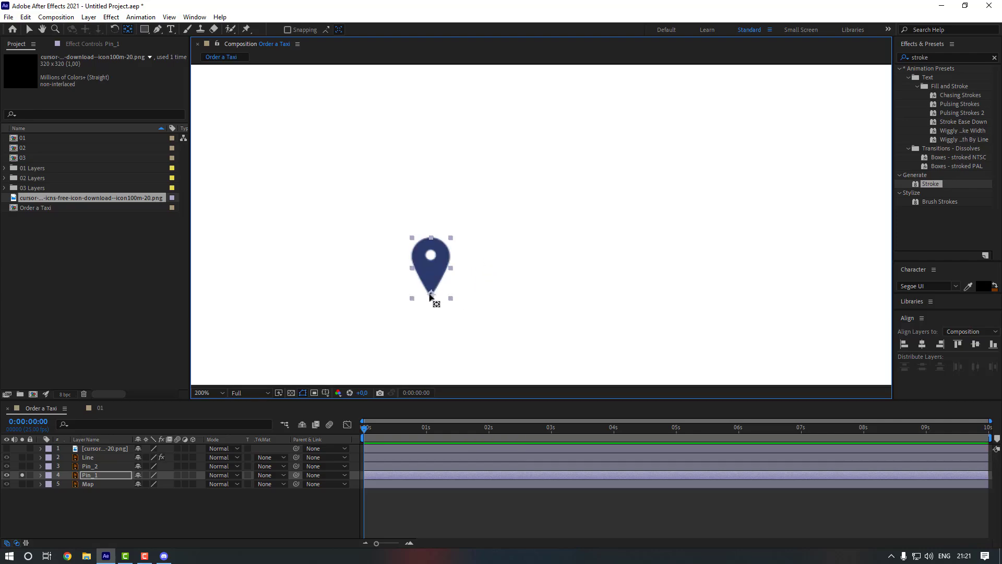
{"action": "left_click", "coordinate": [22, 474]}
- Move Pin_2's anchor point to its tip, then unsolo and zoom back out to the full map
{"action": "left_click", "coordinate": [23, 466]}
{"action": "scroll", "coordinate": [564, 261], "scroll_direction": "down", "scroll_amount": 2}
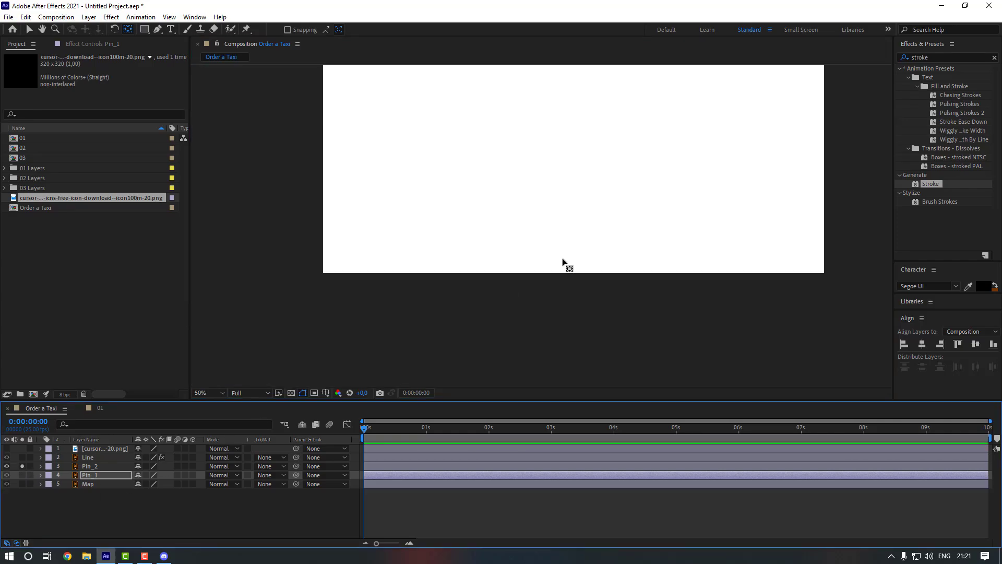
{"action": "left_click_drag", "start_coordinate": [635, 188], "coordinate": [563, 378]}
{"action": "scroll", "coordinate": [505, 207], "scroll_direction": "up", "scroll_amount": 3}
{"action": "left_click_drag", "start_coordinate": [291, 133], "coordinate": [394, 265]}
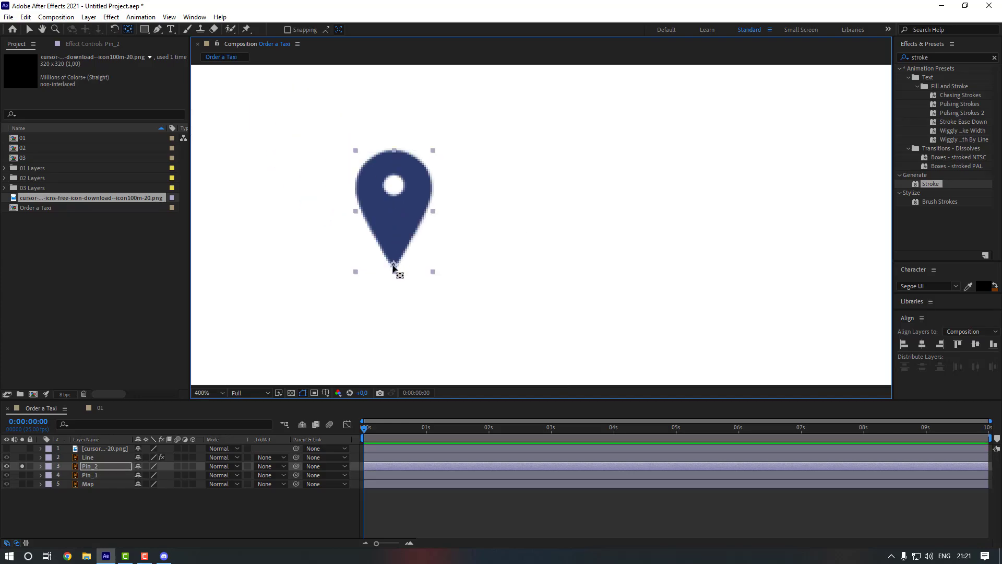
{"action": "key", "text": "v"}
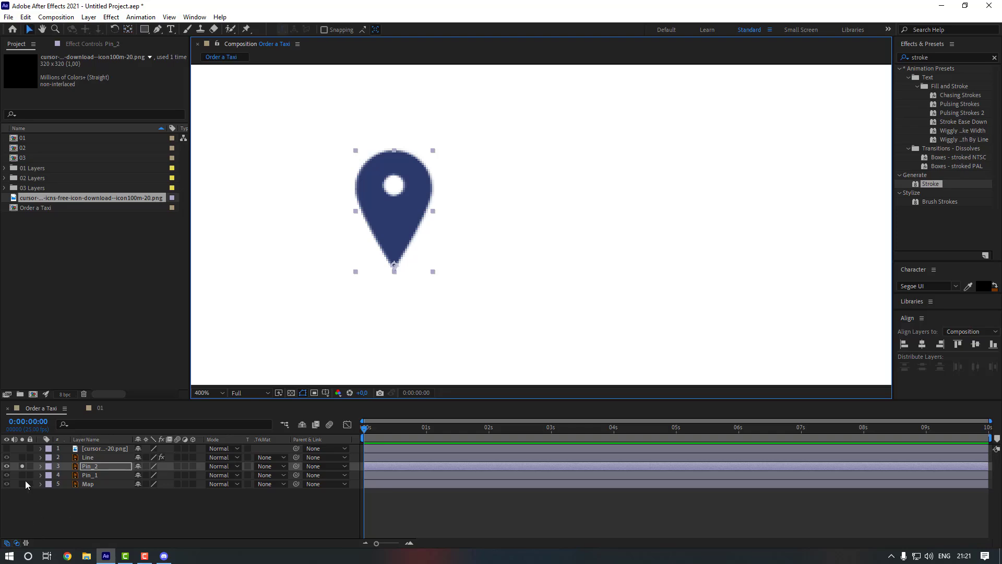
{"action": "left_click", "coordinate": [22, 466]}
{"action": "scroll", "coordinate": [459, 301], "scroll_direction": "down", "scroll_amount": 3}
{"action": "key", "text": "F2"}
{"action": "left_click_drag", "start_coordinate": [440, 295], "coordinate": [429, 324]}
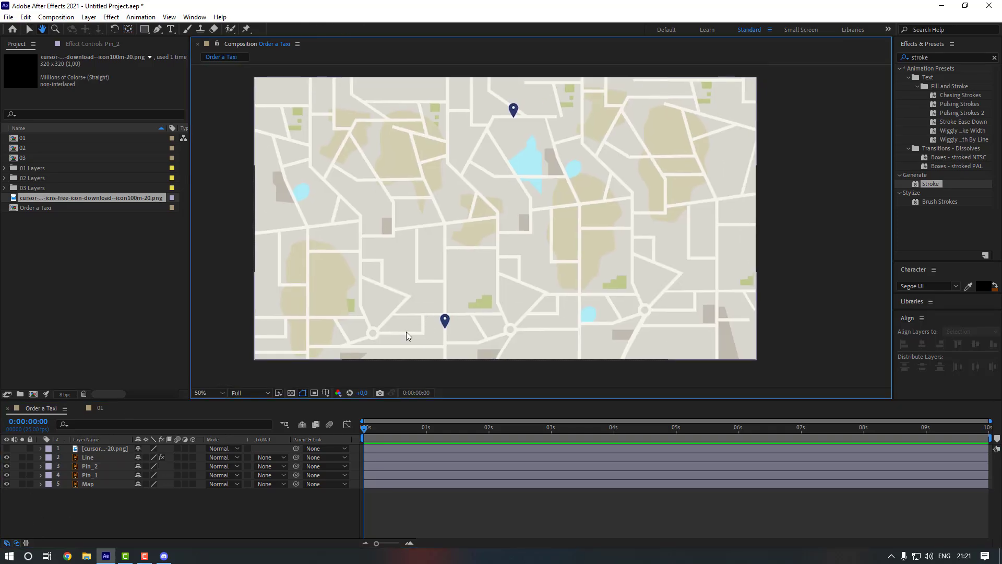
{"action": "left_click", "coordinate": [100, 475]}
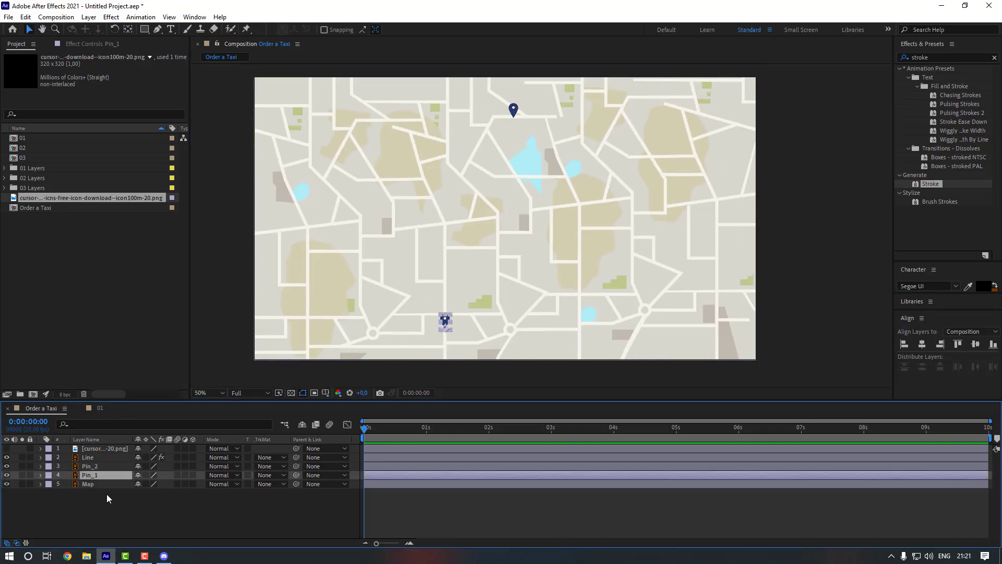
- Keyframe Pin_1's Scale at 0%, 110%, 95% and finally 100% over ten-frame steps
{"action": "key", "text": "s"}
{"action": "left_click", "coordinate": [66, 484]}
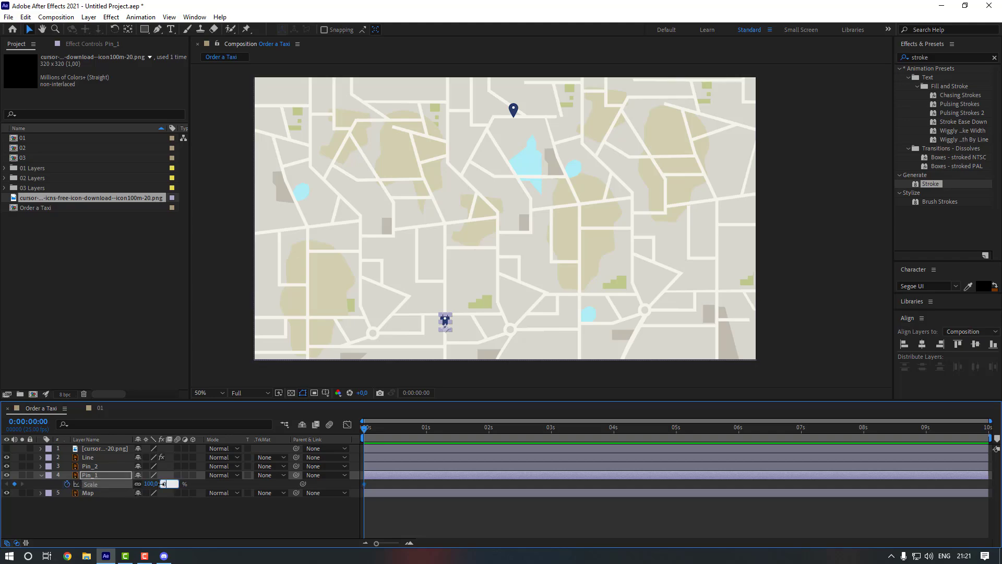
{"action": "type", "text": "0"}
{"action": "key", "text": "Return"}
{"action": "key", "text": "shift+Page_Down"}
{"action": "left_click", "coordinate": [159, 483]}
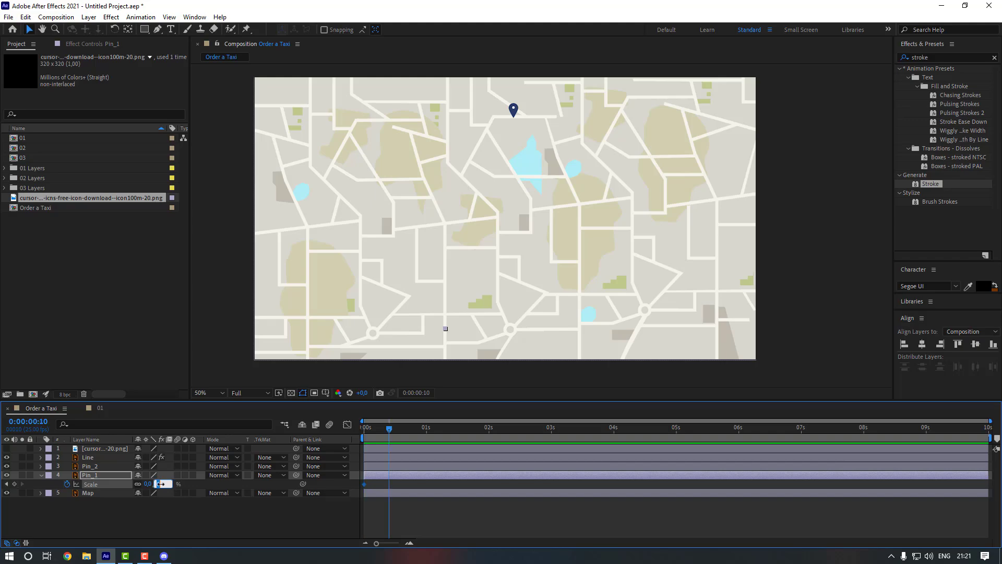
{"action": "type", "text": "110"}
{"action": "key", "text": "Return"}
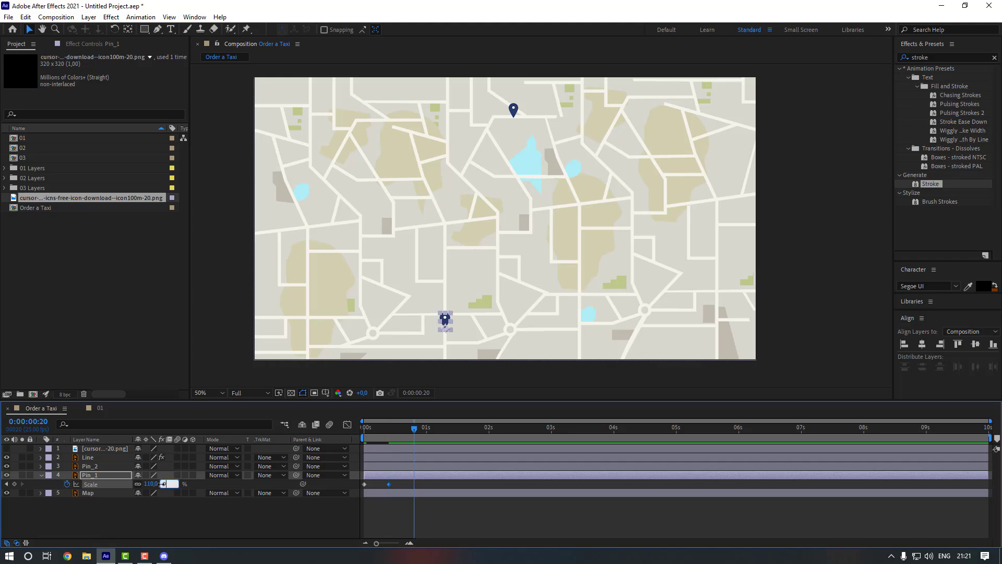
{"action": "type", "text": "95"}
{"action": "key", "text": "Return"}
{"action": "key", "text": "shift+Page_Down"}
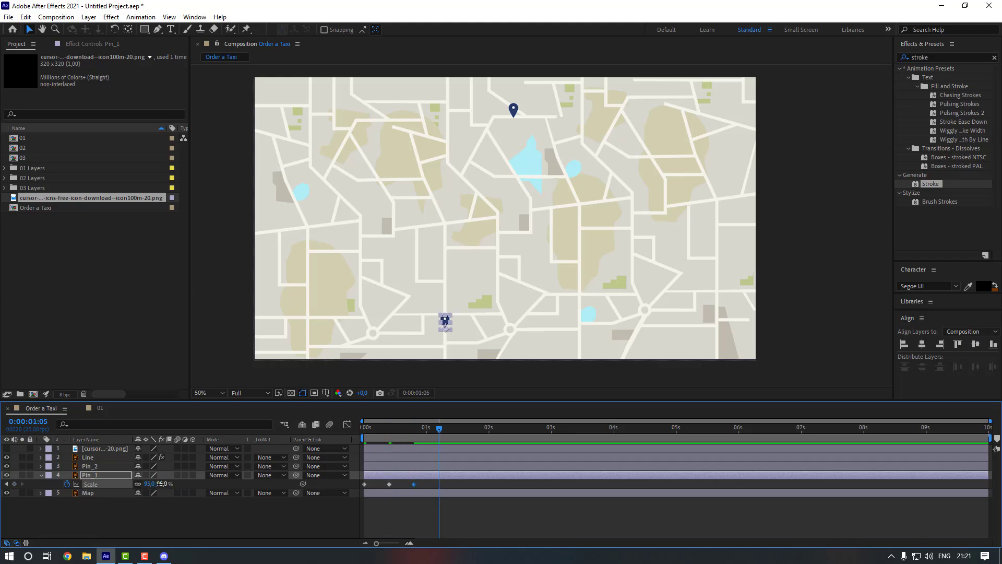
{"action": "type", "text": "100"}
{"action": "key", "text": "Return"}
- Easy Ease the Scale keyframes, compress their timing, and preview the faster pop
{"action": "left_click_drag", "start_coordinate": [452, 482], "coordinate": [360, 489]}
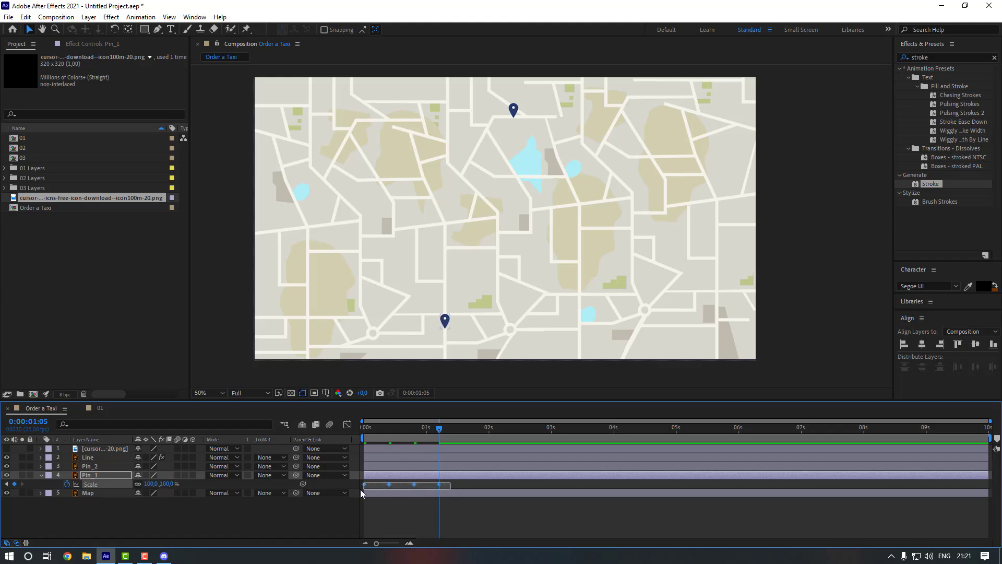
{"action": "right_click", "coordinate": [440, 484]}
{"action": "mouse_move", "coordinate": [498, 476]}
{"action": "left_click", "coordinate": [594, 417]}
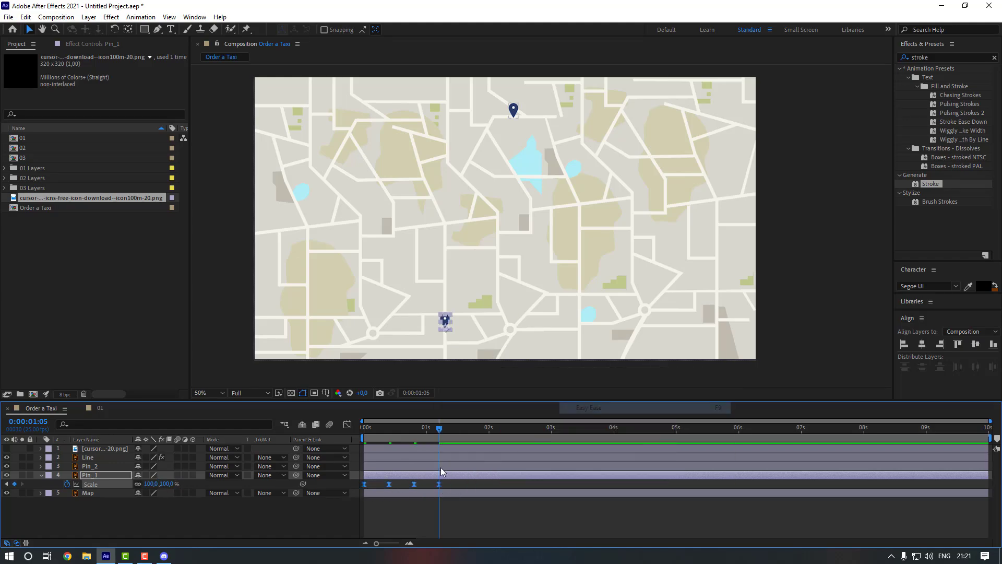
{"action": "left_click_drag", "start_coordinate": [439, 484], "coordinate": [428, 486]}
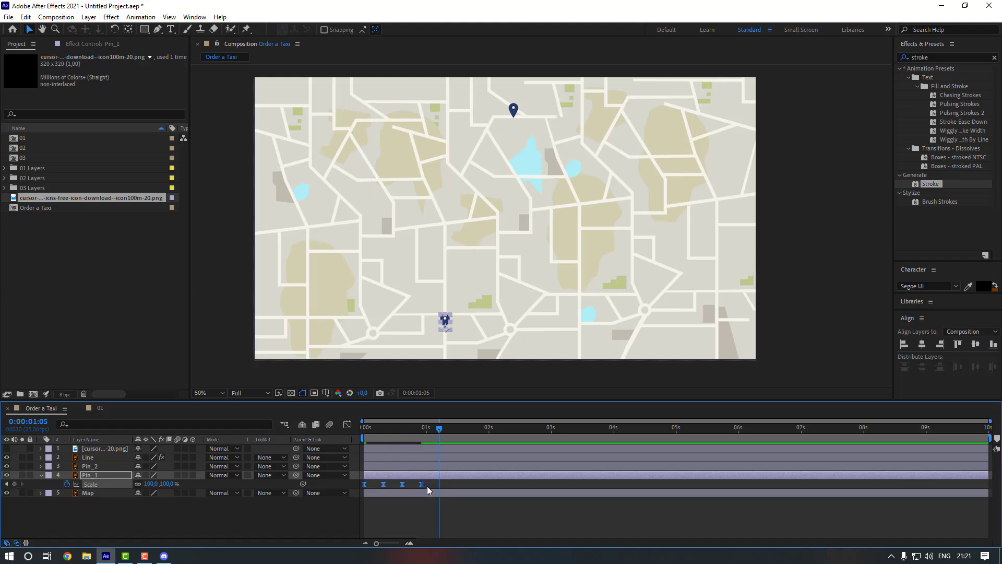
{"action": "left_click", "coordinate": [428, 487]}
{"action": "left_click_drag", "start_coordinate": [405, 429], "coordinate": [308, 424]}
{"action": "key", "text": "space"}
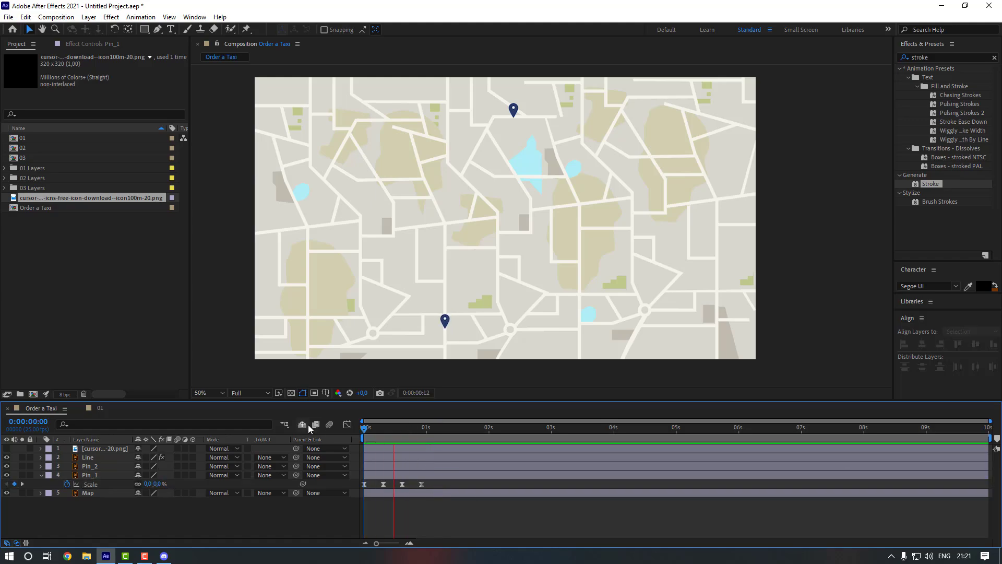
{"action": "left_click_drag", "start_coordinate": [434, 481], "coordinate": [405, 484]}
- Preview the retimed Pin_1 pop-in from the start
{"action": "left_click", "coordinate": [411, 486]}
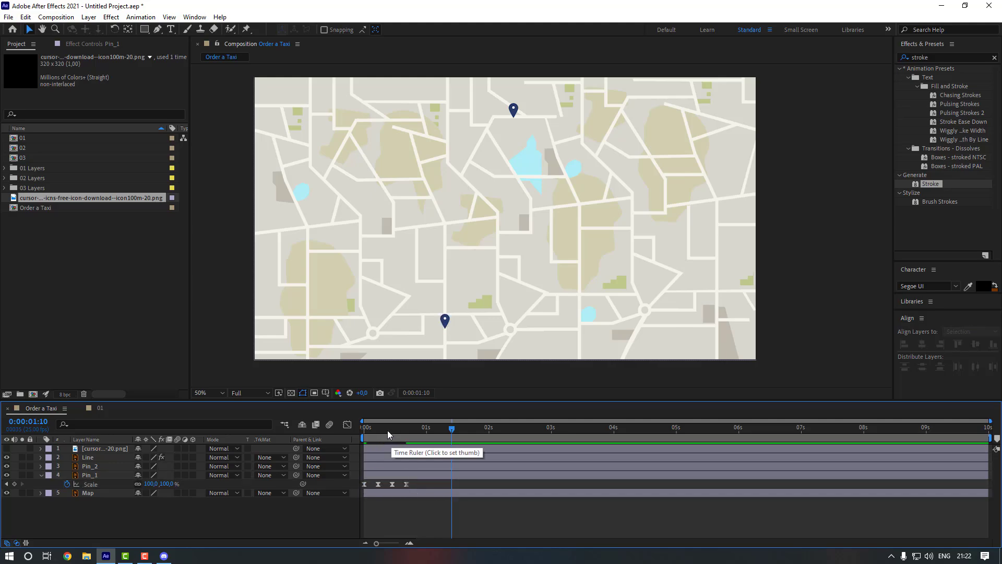
{"action": "left_click_drag", "start_coordinate": [387, 430], "coordinate": [339, 431]}
{"action": "key", "text": "space"}
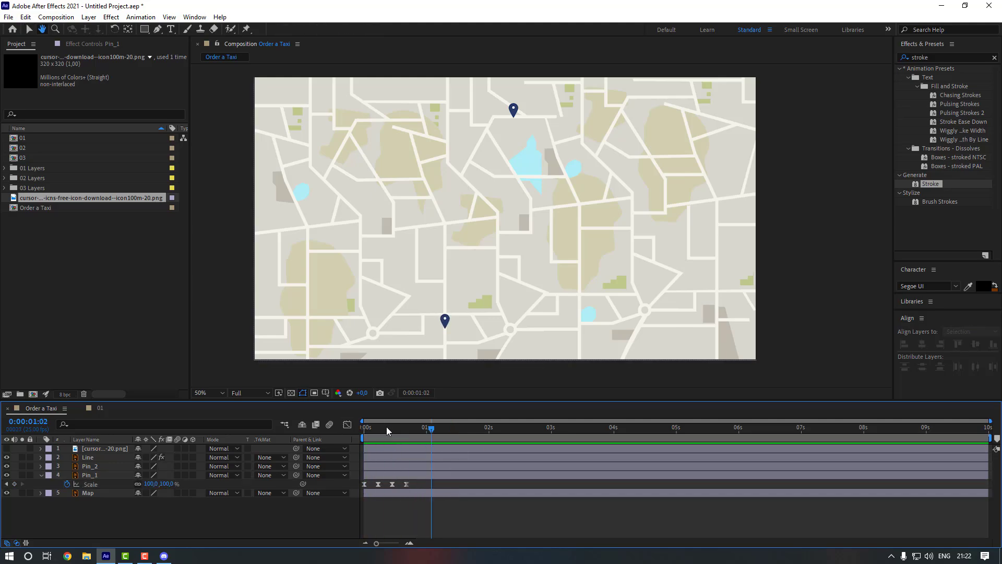
{"action": "key", "text": "space"}
- Keyframe Pin_1's Rotation at 6°, then -4° at frame 6
{"action": "left_click", "coordinate": [374, 475]}
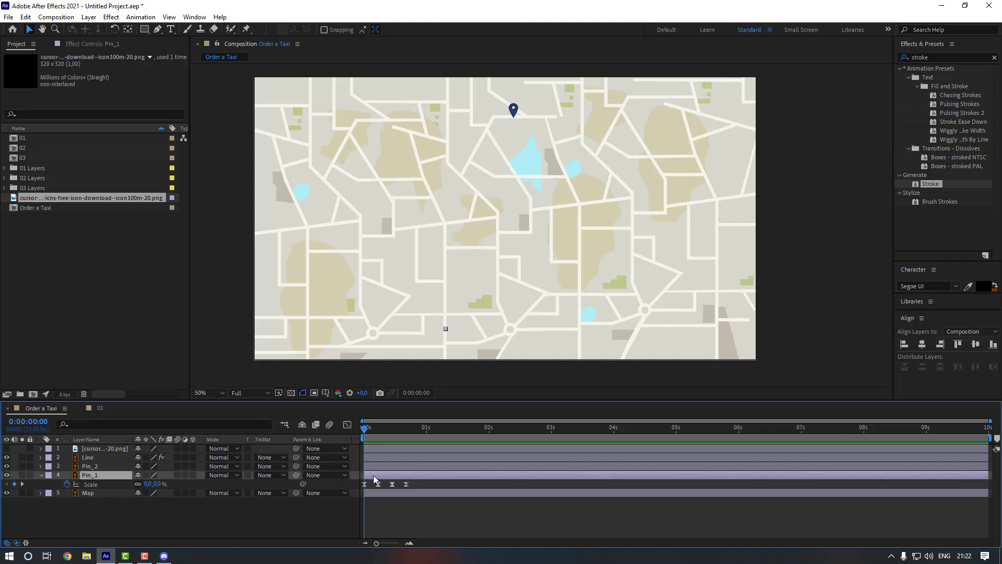
{"action": "key", "text": "shift+r"}
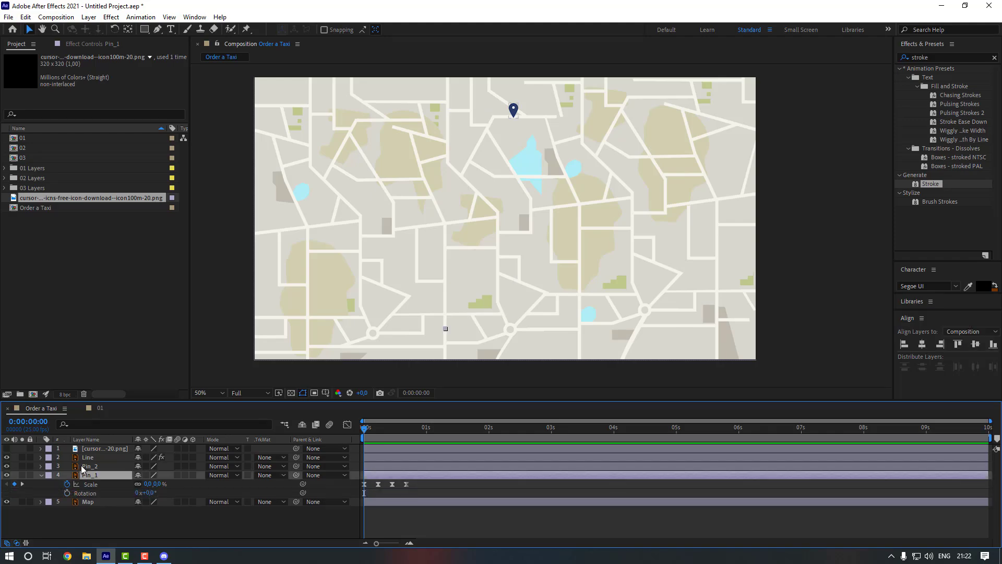
{"action": "left_click", "coordinate": [68, 492]}
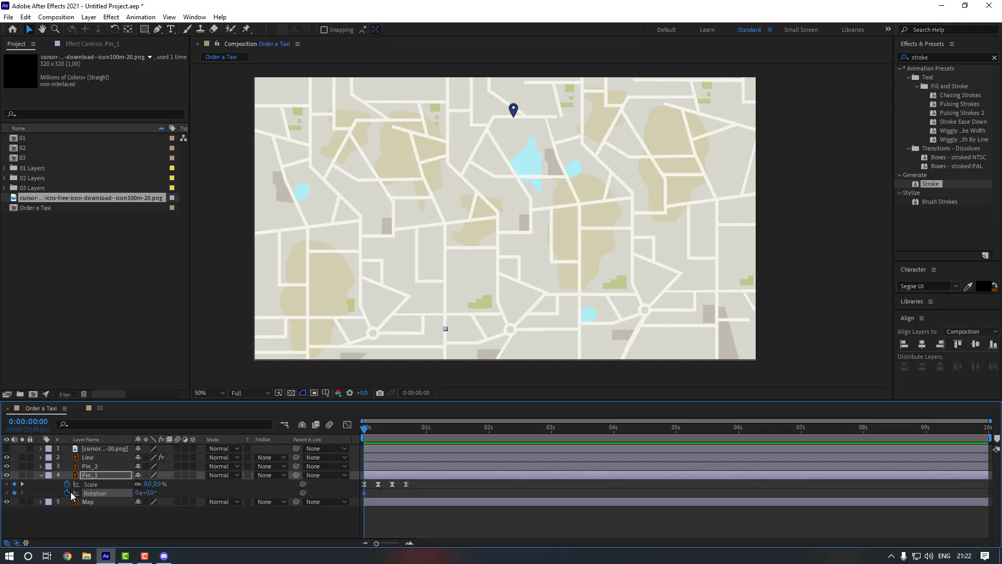
{"action": "key", "text": "Return"}
{"action": "left_click_drag", "start_coordinate": [365, 431], "coordinate": [379, 433]}
{"action": "left_click", "coordinate": [148, 492]}
{"action": "type", "text": "-4"}
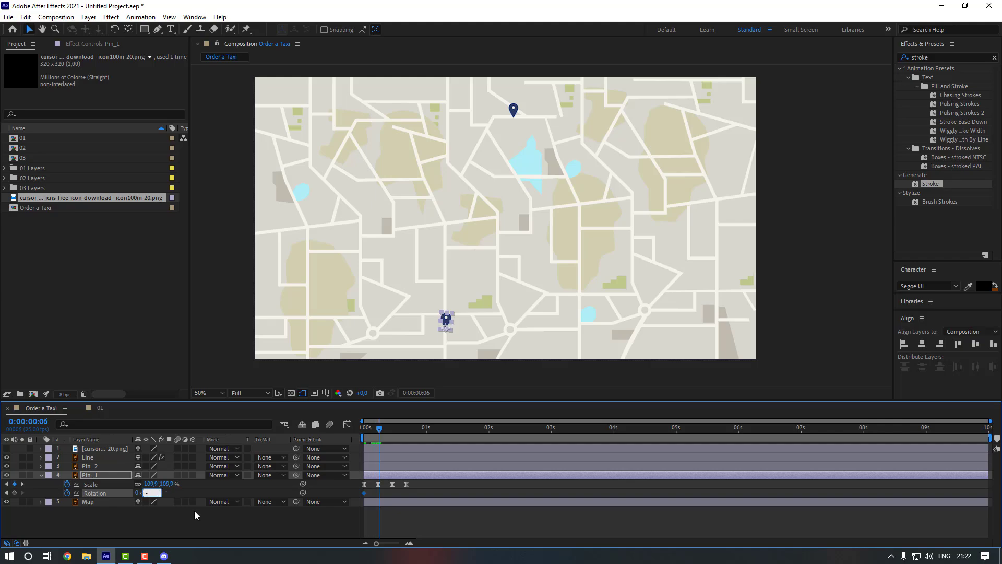
{"action": "key", "text": "Return"}
- Add Pin_1 Rotation keyframes of 2° at frame 12 and 0° at frame 17
{"action": "left_click_drag", "start_coordinate": [379, 429], "coordinate": [393, 429]}
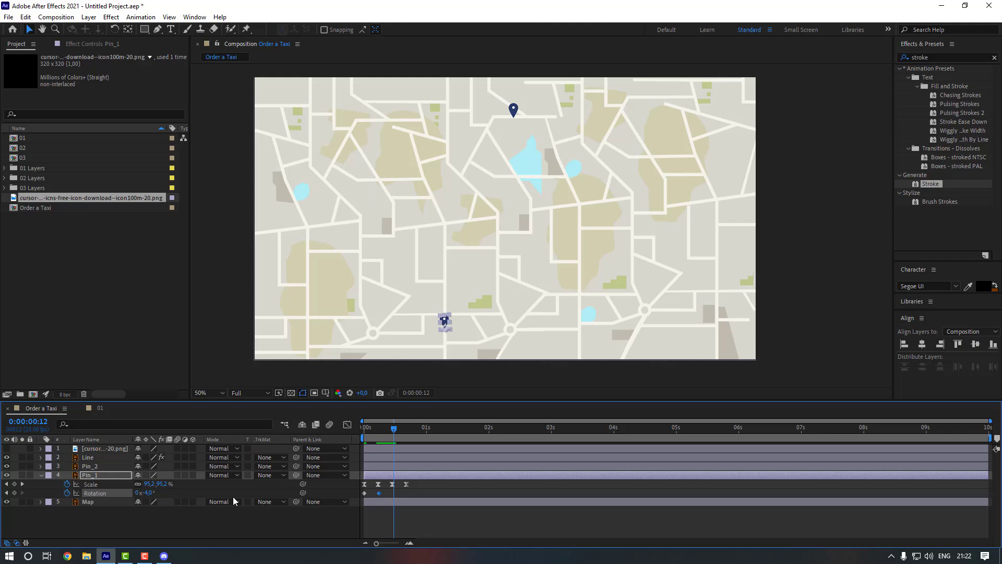
{"action": "left_click", "coordinate": [148, 492]}
{"action": "type", "text": "2"}
{"action": "key", "text": "Return"}
{"action": "left_click", "coordinate": [406, 427]}
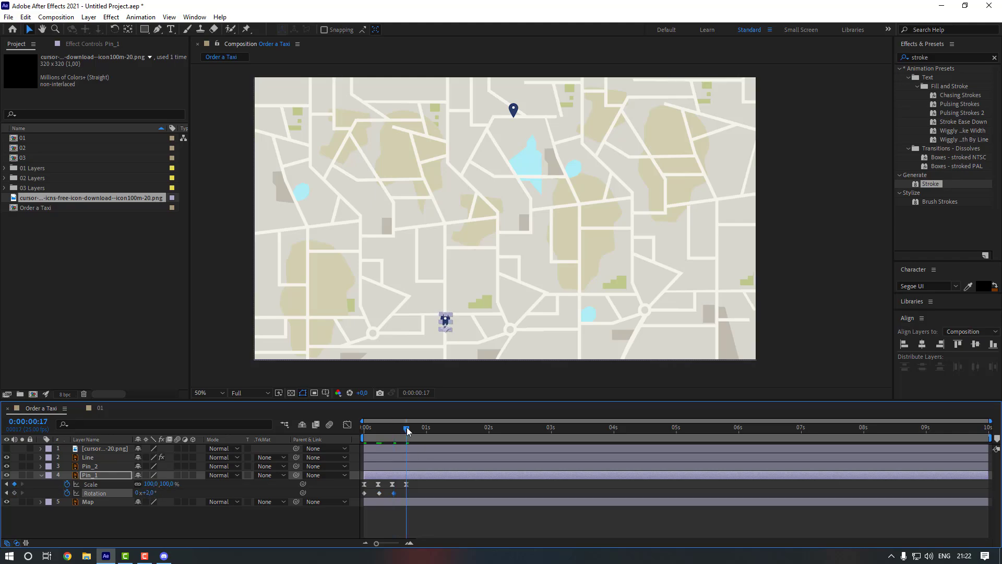
{"action": "left_click", "coordinate": [149, 493]}
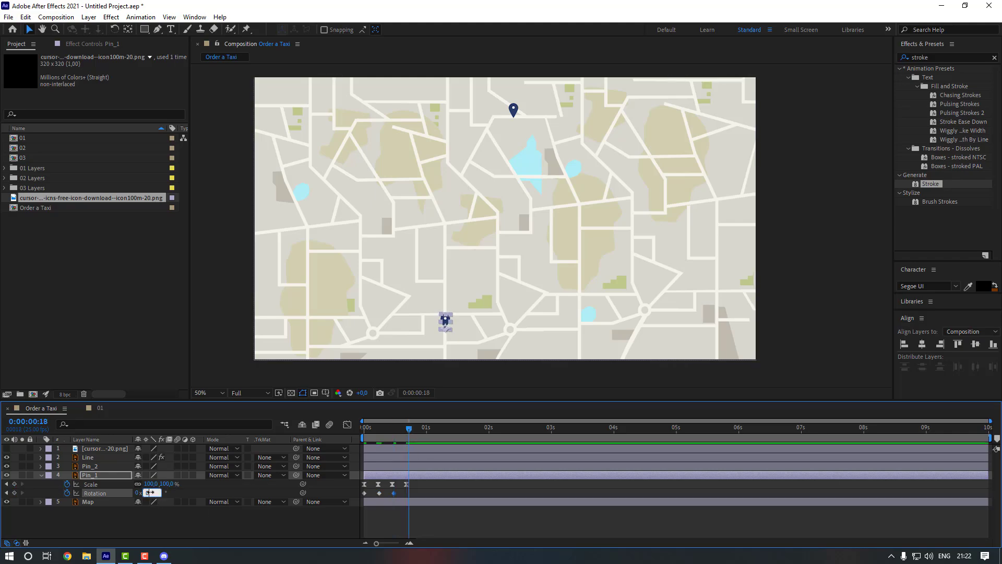
{"action": "type", "text": "0"}
{"action": "key", "text": "Return"}
- Easy Ease the four Rotation keyframes and preview the pin's wobble
{"action": "right_click", "coordinate": [409, 493]}
{"action": "mouse_move", "coordinate": [459, 488]}
{"action": "left_click", "coordinate": [569, 419]}
{"action": "left_click", "coordinate": [439, 489]}
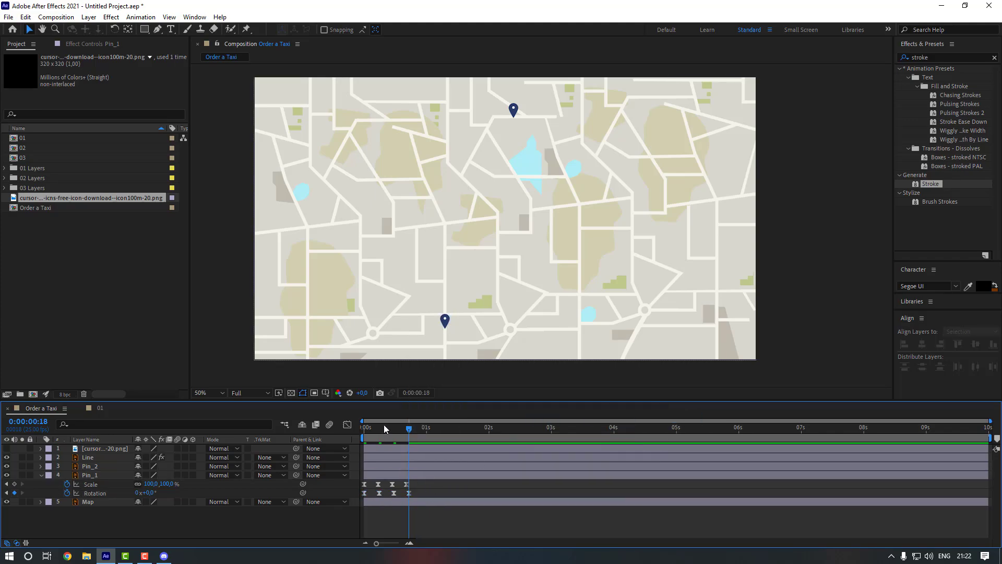
{"action": "left_click_drag", "start_coordinate": [385, 427], "coordinate": [340, 427]}
{"action": "key", "text": "space"}
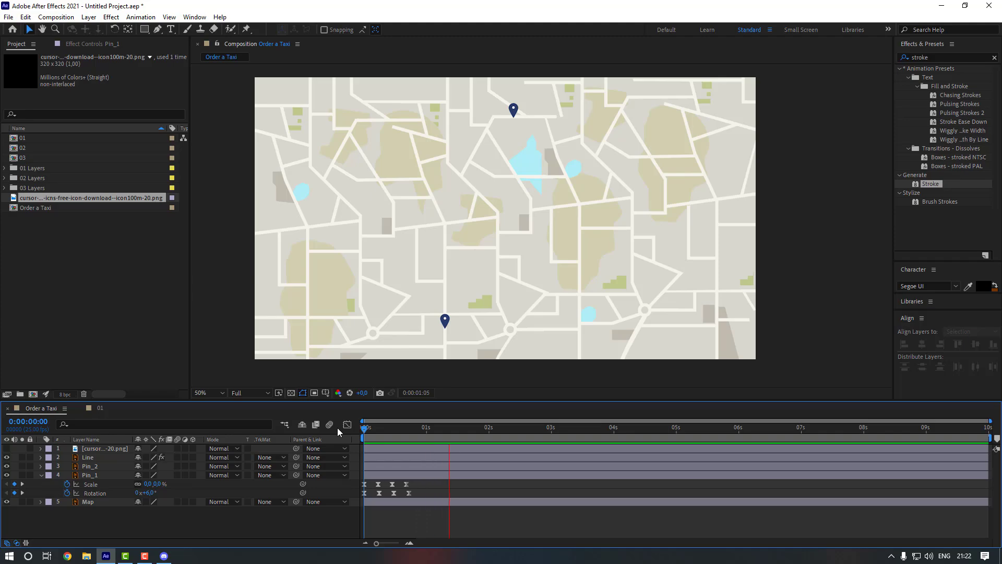
{"action": "key", "text": "space"}
{"action": "key", "text": "Home"}
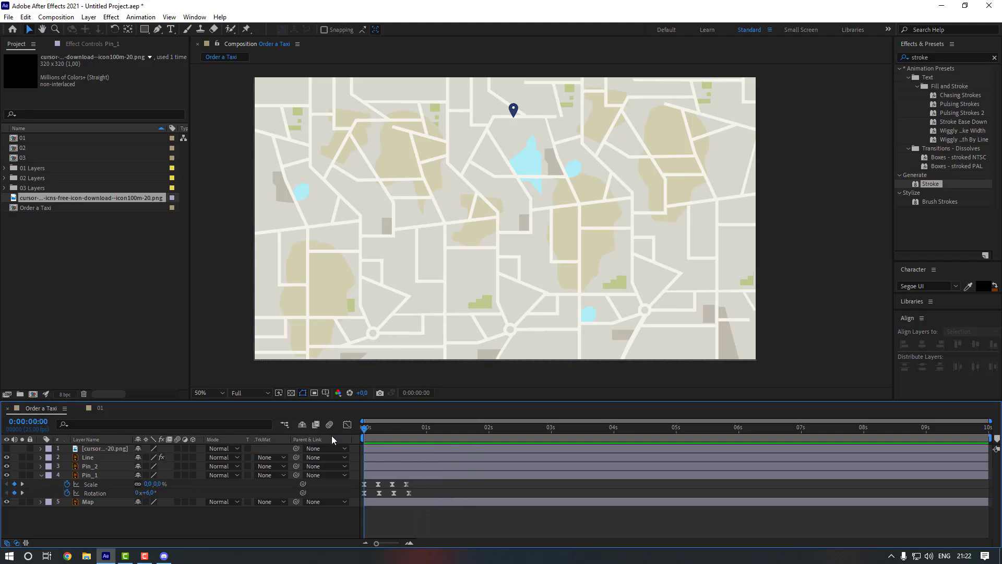
{"action": "left_click", "coordinate": [103, 458]}
{"action": "left_click", "coordinate": [387, 429]}
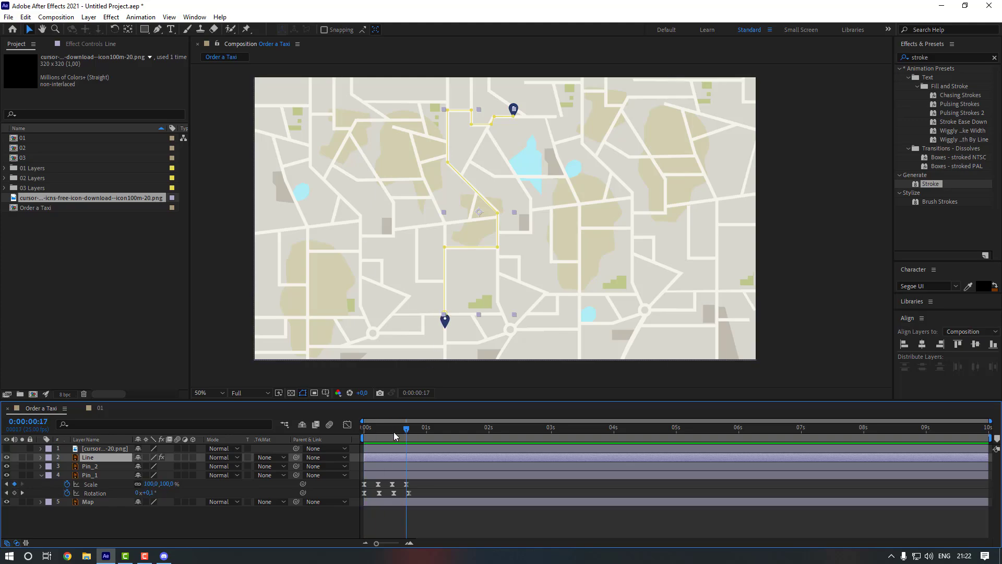
{"action": "key", "text": "Home"}
- Keyframe the Line layer's Stroke End at 0% on frame 9 and 100% at 1:05
{"action": "left_click", "coordinate": [86, 45]}
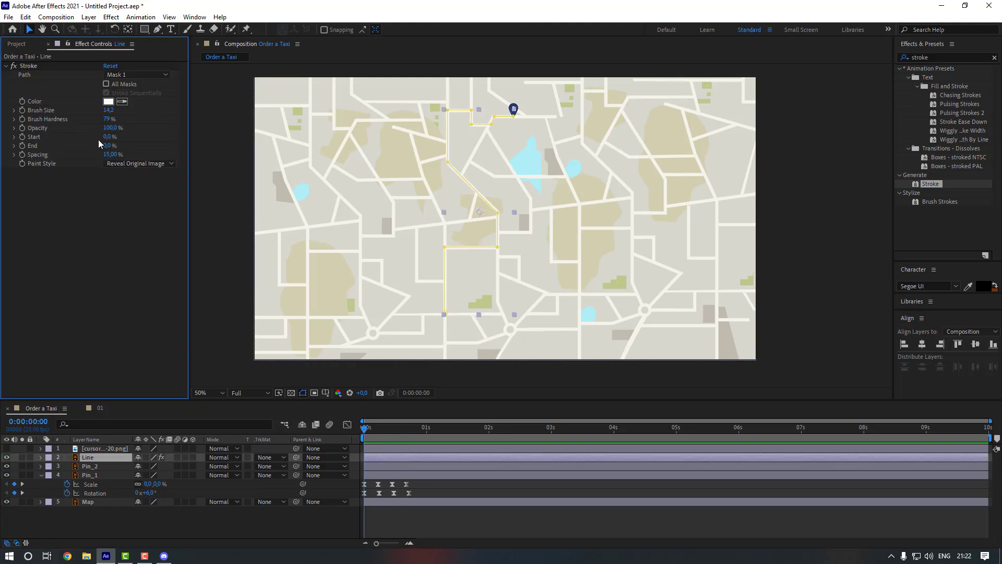
{"action": "left_click", "coordinate": [21, 145]}
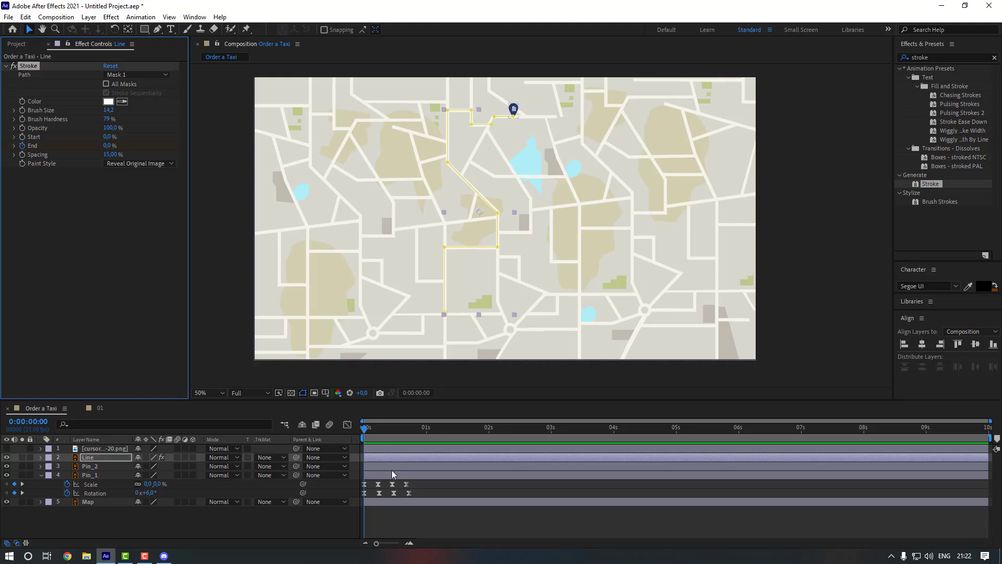
{"action": "left_click", "coordinate": [389, 431]}
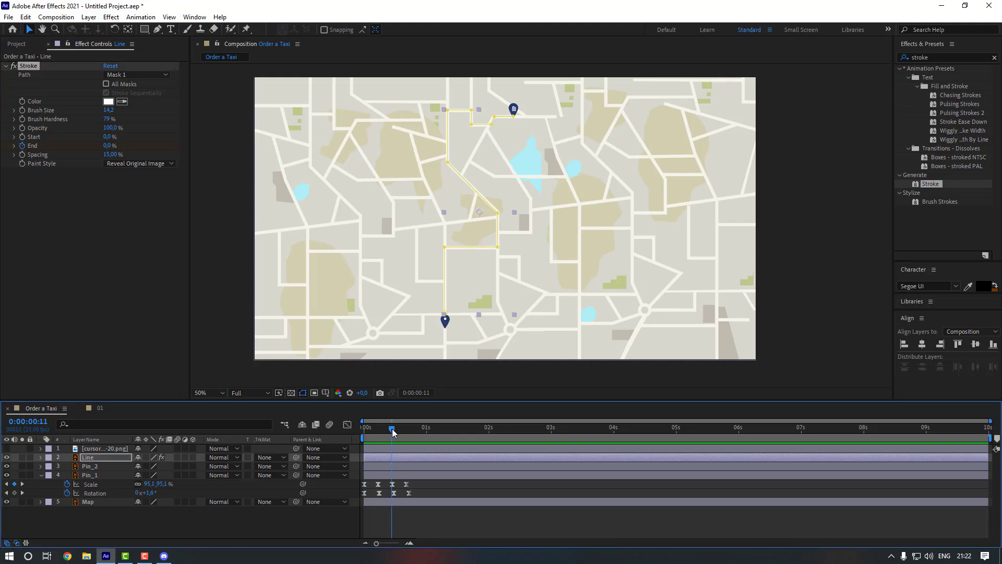
{"action": "key", "text": "u"}
{"action": "left_click_drag", "start_coordinate": [364, 475], "coordinate": [386, 475]}
{"action": "left_click", "coordinate": [387, 429]}
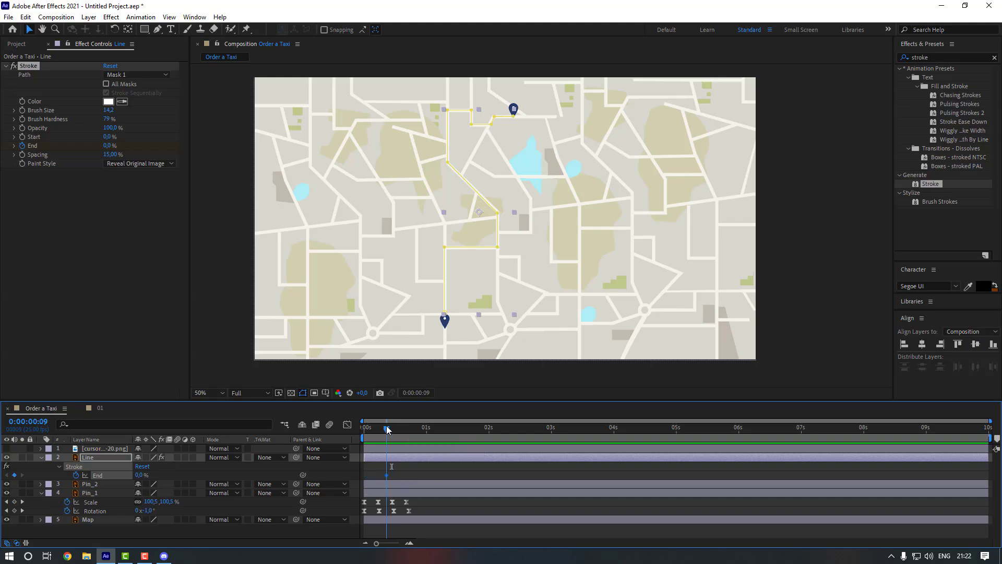
{"action": "left_click", "coordinate": [440, 428]}
{"action": "left_click_drag", "start_coordinate": [111, 146], "coordinate": [163, 145]}
- Easy Ease both End keyframes and preview the route drawing on
{"action": "left_click_drag", "start_coordinate": [474, 473], "coordinate": [384, 476]}
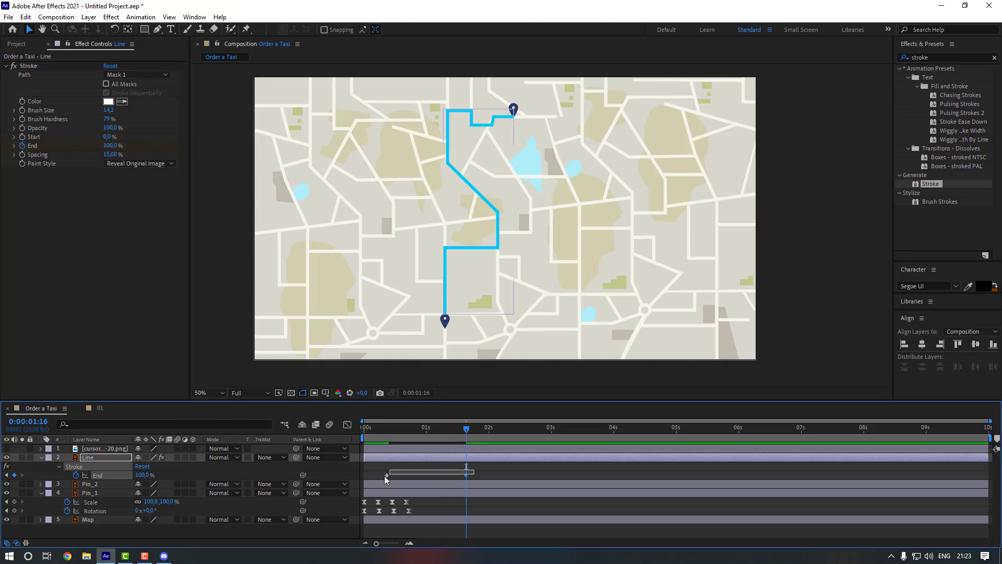
{"action": "right_click", "coordinate": [465, 475]}
{"action": "mouse_move", "coordinate": [541, 467]}
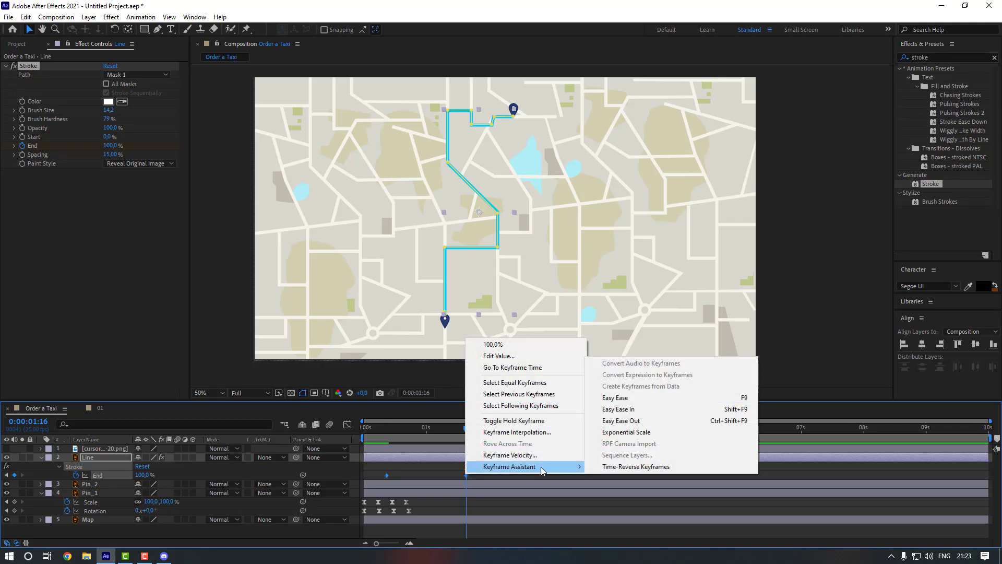
{"action": "left_click", "coordinate": [616, 397]}
{"action": "key", "text": "Home"}
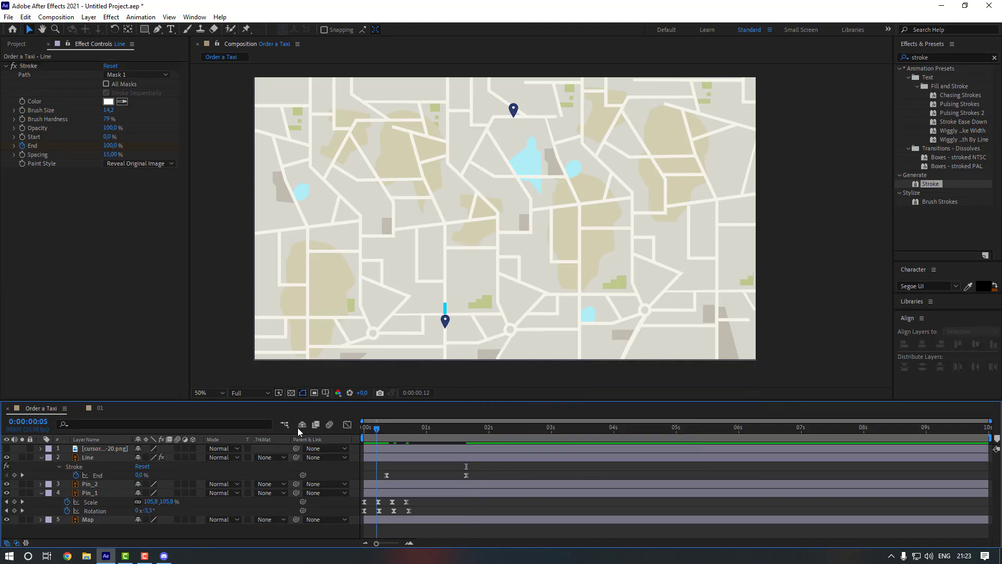
{"action": "key", "text": "space"}
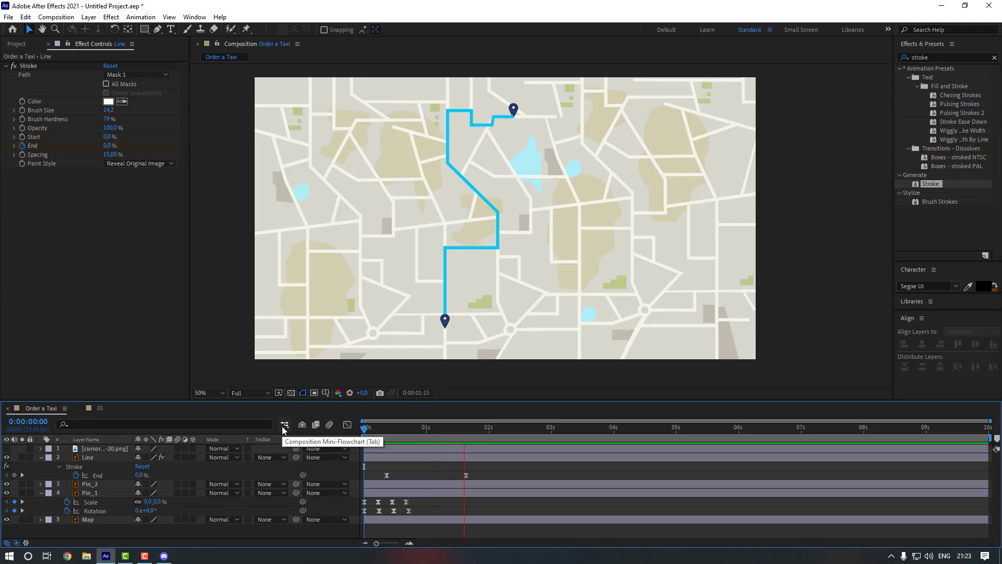
{"action": "key", "text": "space"}
- Move the End 100% keyframe later to about 2:05 and preview the slower route
{"action": "left_click", "coordinate": [466, 475]}
{"action": "left_click_drag", "start_coordinate": [469, 475], "coordinate": [513, 475]}
{"action": "left_click", "coordinate": [522, 474]}
{"action": "key", "text": "Home"}
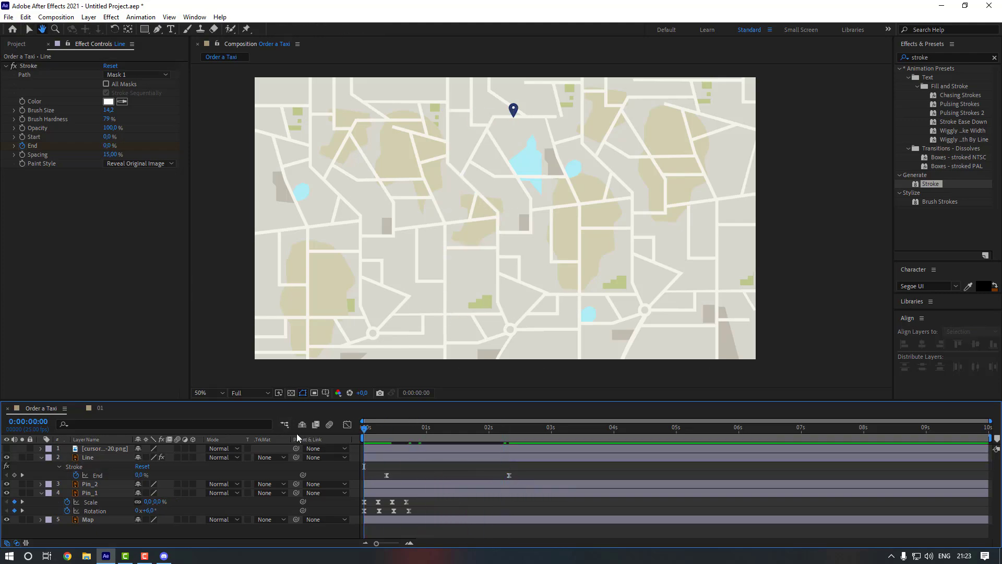
{"action": "key", "text": "space"}
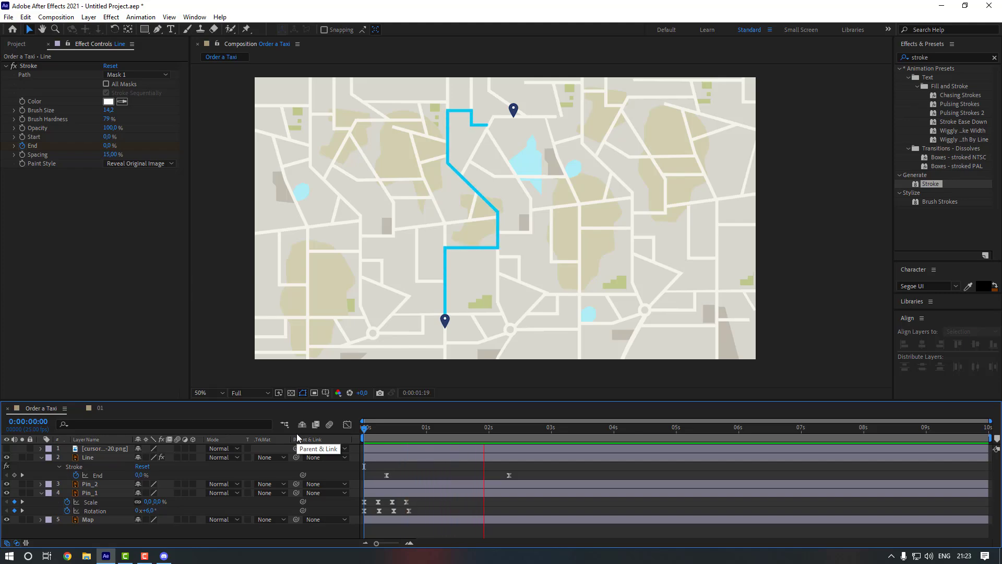
{"action": "key", "text": "space"}
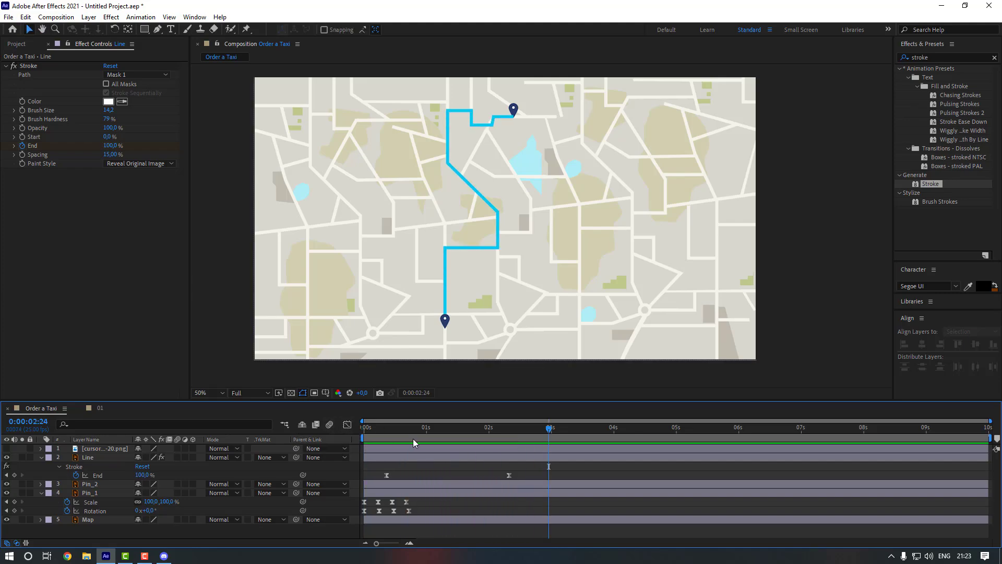
{"action": "left_click", "coordinate": [505, 434]}
{"action": "left_click_drag", "start_coordinate": [497, 433], "coordinate": [501, 433]}
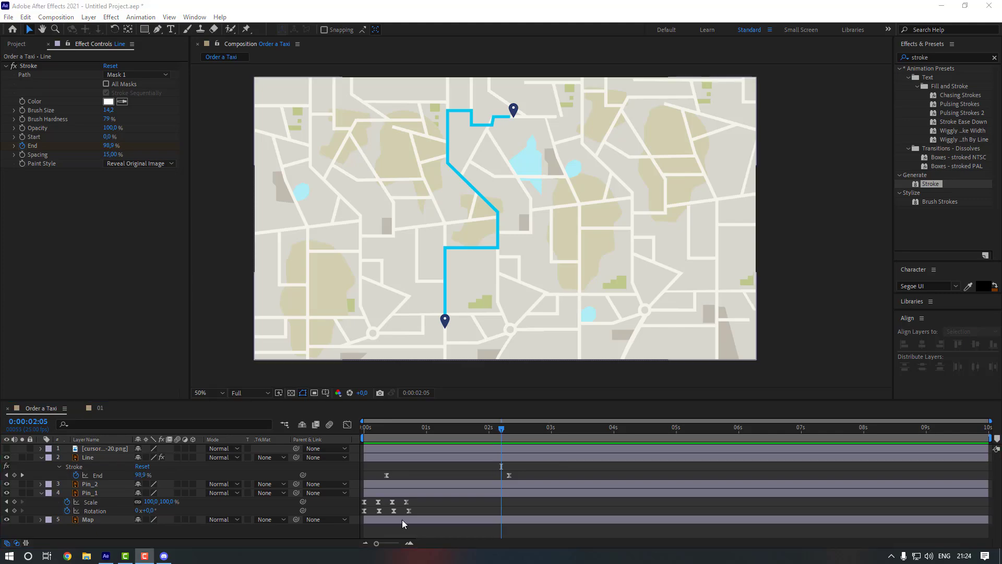
{"action": "left_click_drag", "start_coordinate": [424, 499], "coordinate": [360, 509]}
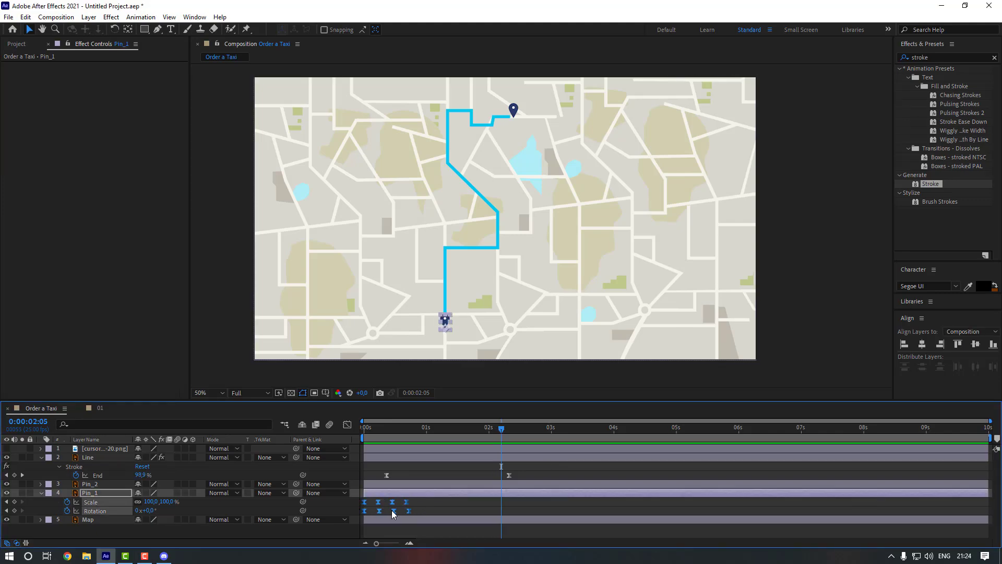
- Paste Pin_1's Scale and Rotation keyframes onto Pin_2 at 2:04 and preview
{"action": "left_click_drag", "start_coordinate": [500, 428], "coordinate": [496, 428]}
{"action": "left_click", "coordinate": [492, 484]}
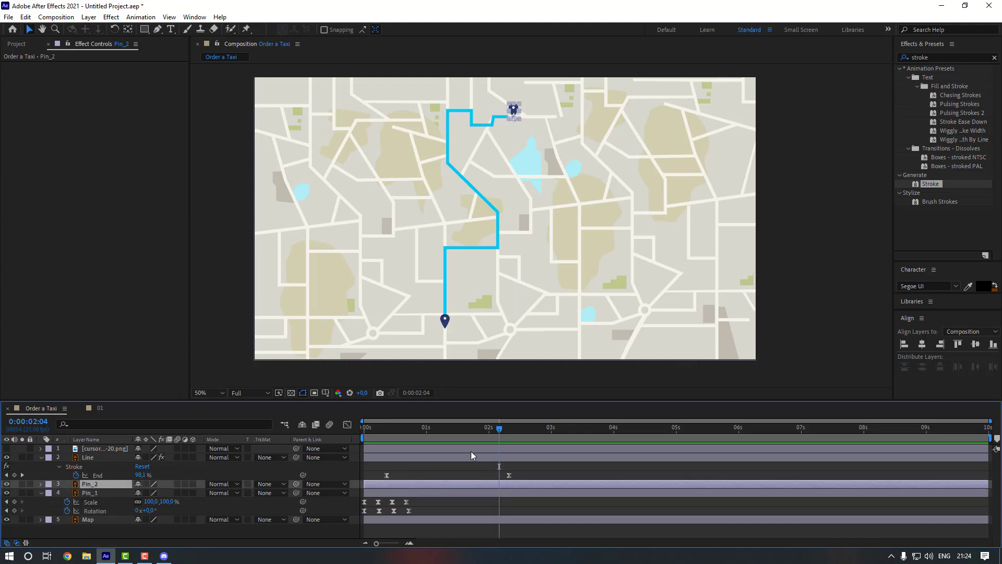
{"action": "key", "text": "ctrl+v"}
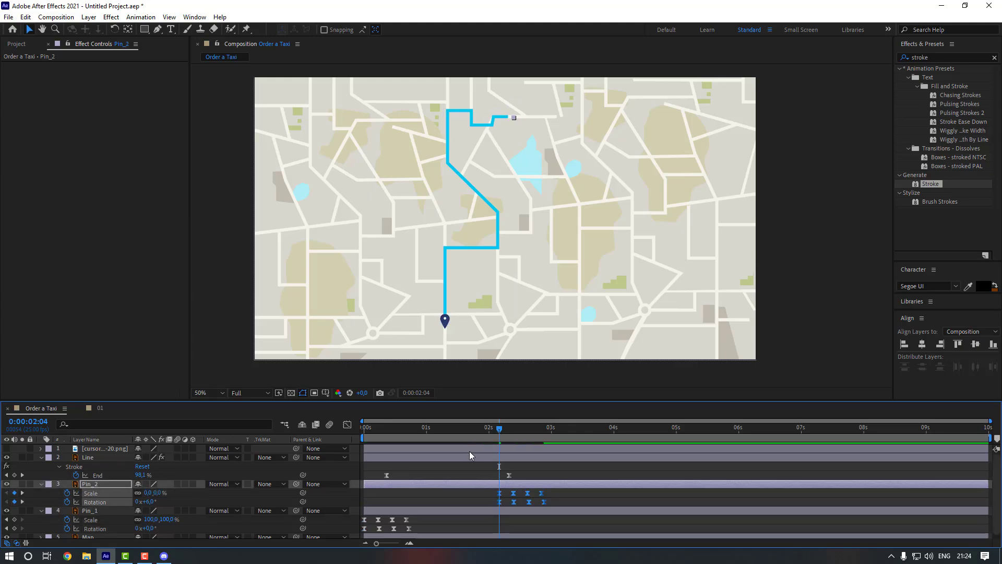
{"action": "key", "text": "space"}
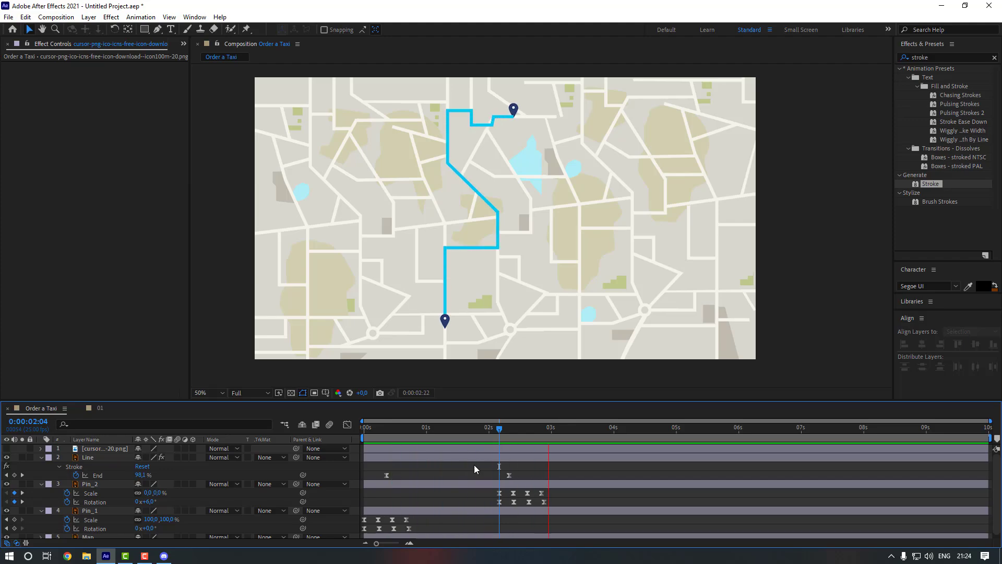
{"action": "key", "text": "space"}
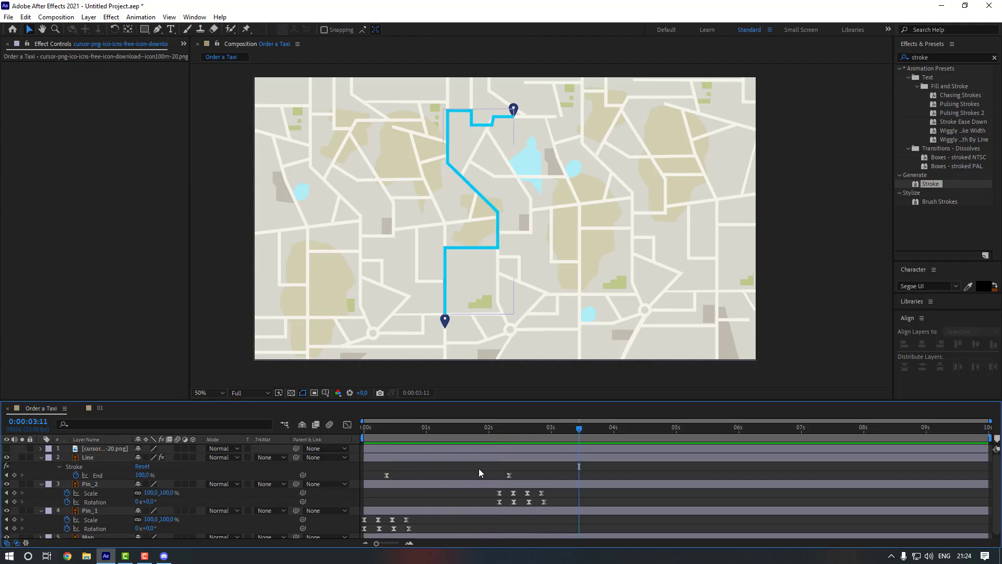
- Move Pin_2 above the Line layer and preview the animation
{"action": "left_click", "coordinate": [98, 484]}
{"action": "left_click_drag", "start_coordinate": [101, 487], "coordinate": [102, 456]}
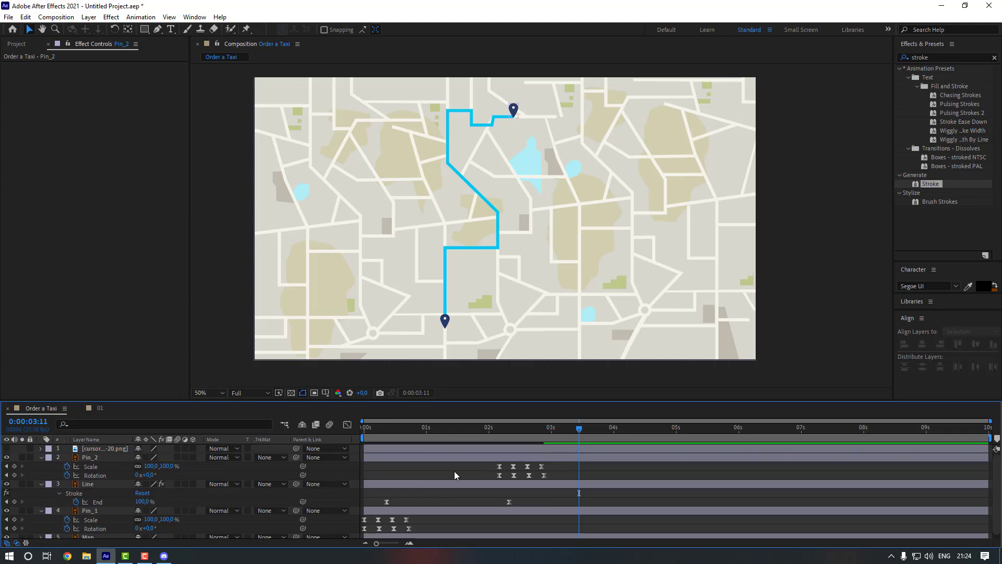
{"action": "key", "text": "space"}
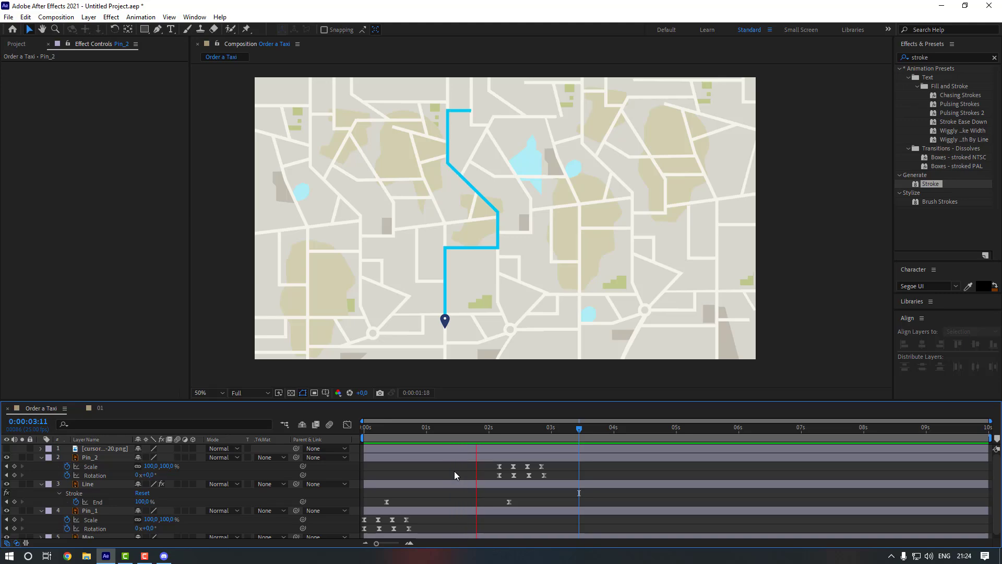
{"action": "key", "text": "space"}
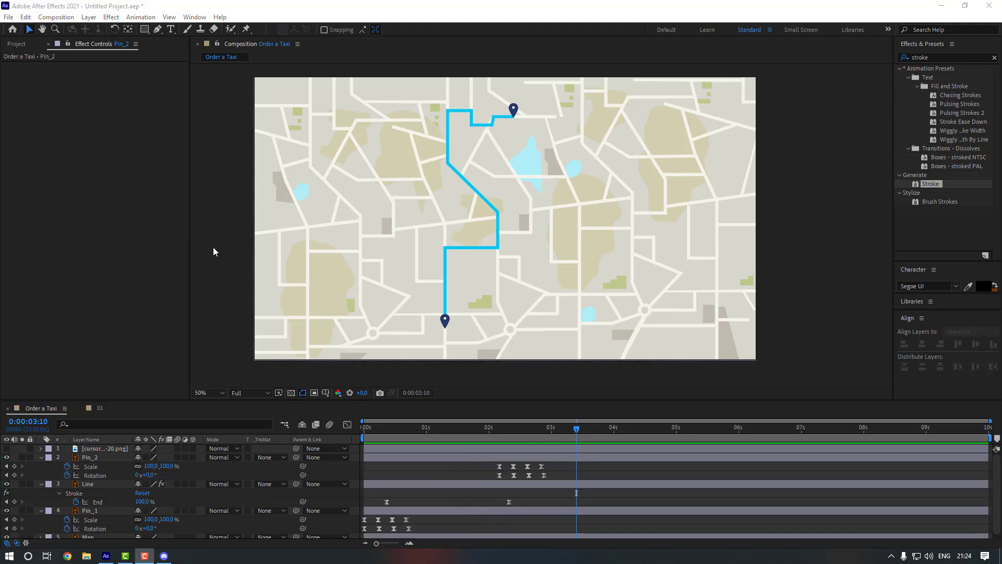
- Add a new null object and centre its anchor point
{"action": "right_click", "coordinate": [214, 248]}
{"action": "mouse_move", "coordinate": [260, 254]}
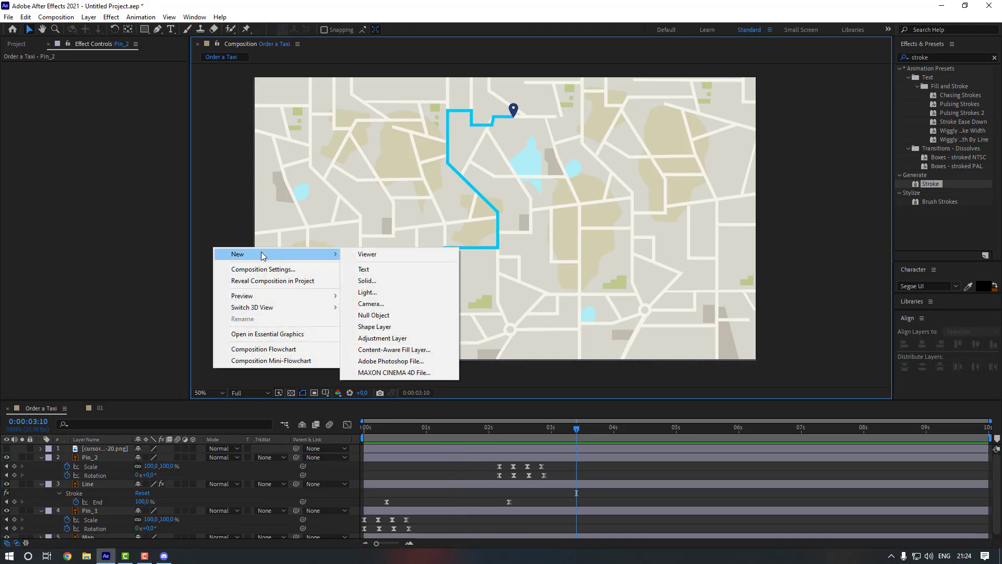
{"action": "left_click", "coordinate": [379, 316]}
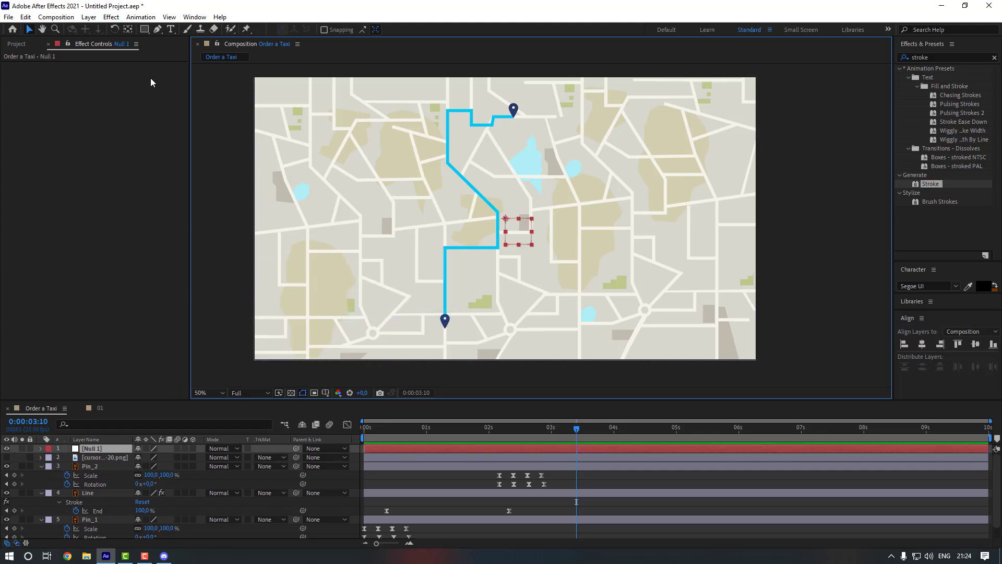
{"action": "key", "text": "ctrl+alt+Home"}
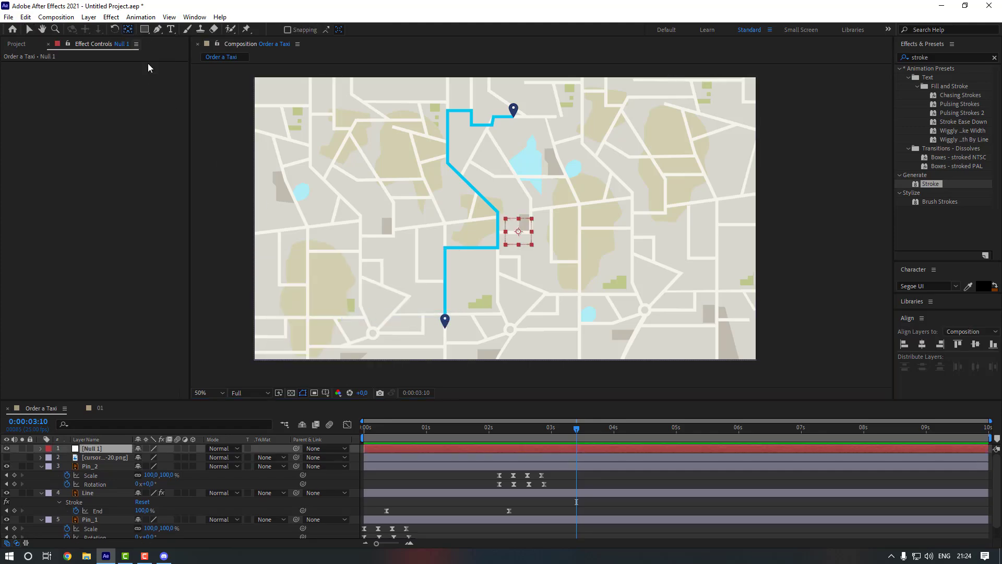
- Parent Pin_2, Line and Pin_1 to the Map layer, and Map to Null 1
{"action": "left_click", "coordinate": [42, 466]}
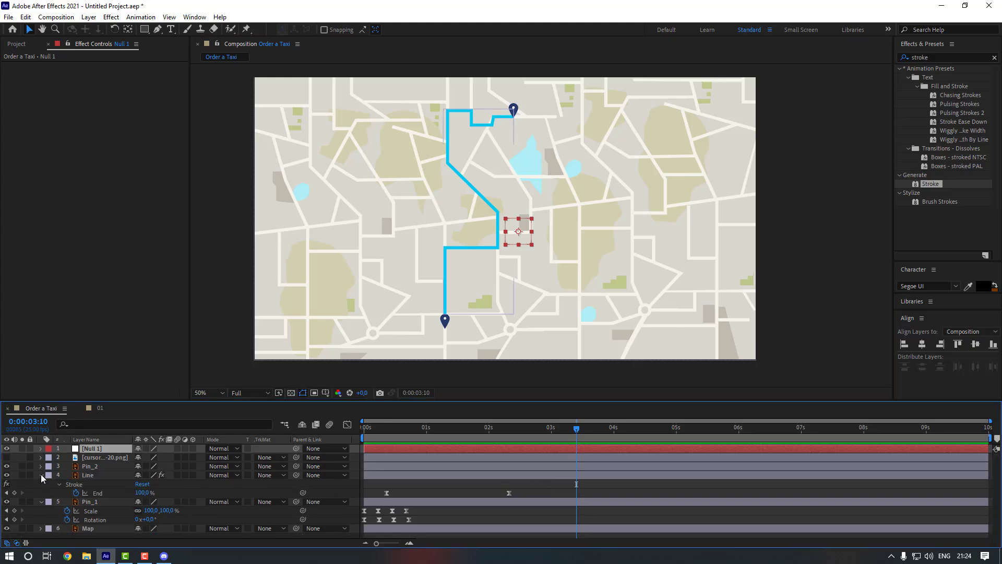
{"action": "left_click", "coordinate": [41, 475]}
{"action": "left_click", "coordinate": [41, 484]}
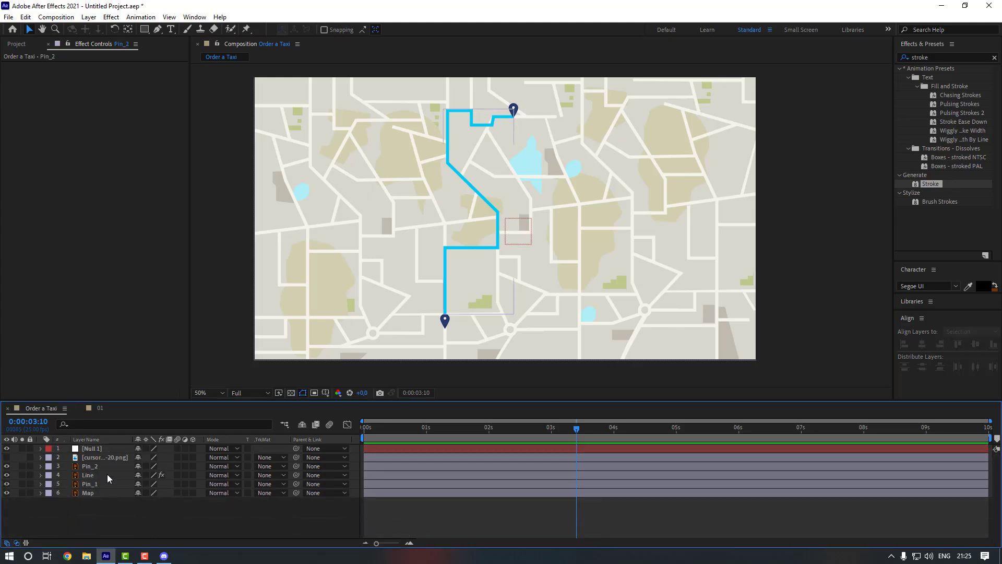
{"action": "left_click", "coordinate": [106, 467]}
{"action": "left_click", "coordinate": [100, 476], "text": "shift"}
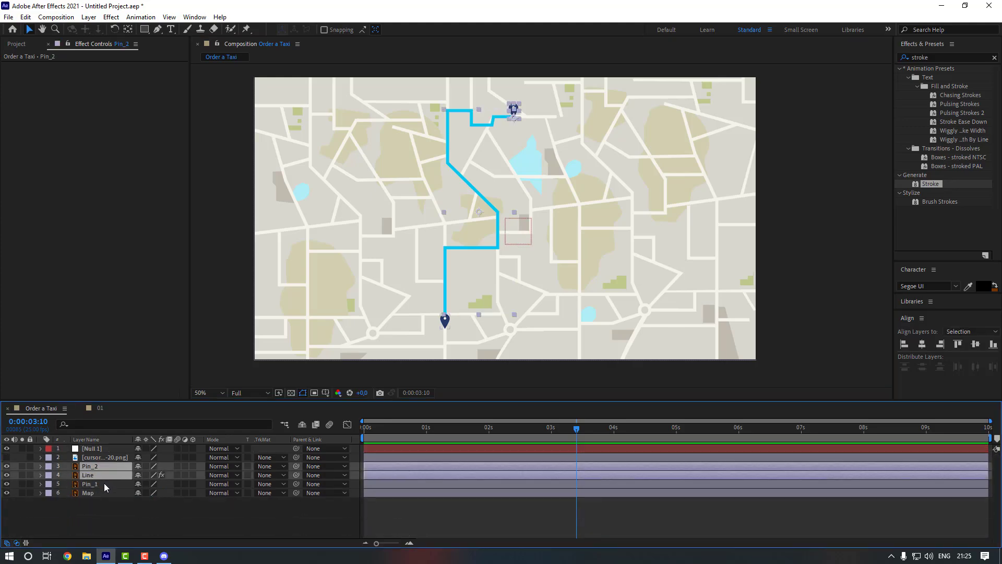
{"action": "left_click", "coordinate": [104, 483], "text": "shift"}
{"action": "left_click_drag", "start_coordinate": [296, 484], "coordinate": [103, 494]}
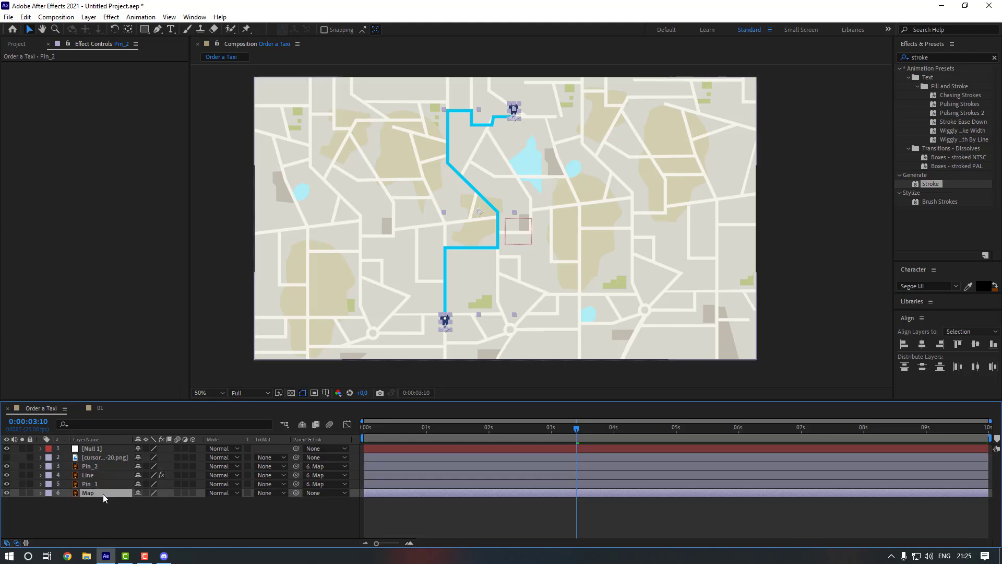
{"action": "left_click", "coordinate": [102, 494]}
{"action": "left_click_drag", "start_coordinate": [296, 493], "coordinate": [111, 448]}
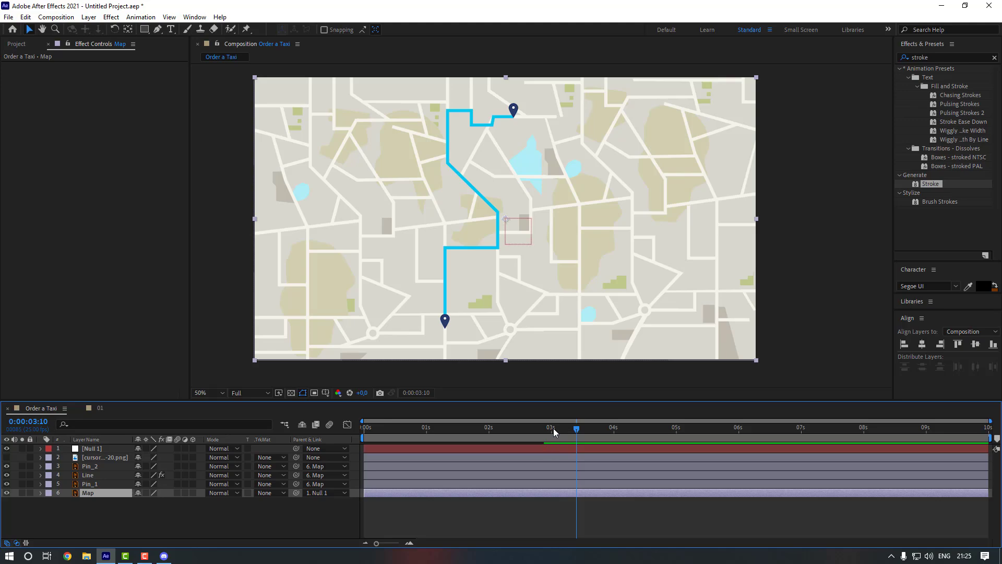
{"action": "left_click_drag", "start_coordinate": [497, 427], "coordinate": [529, 427]}
{"action": "left_click", "coordinate": [539, 449]}
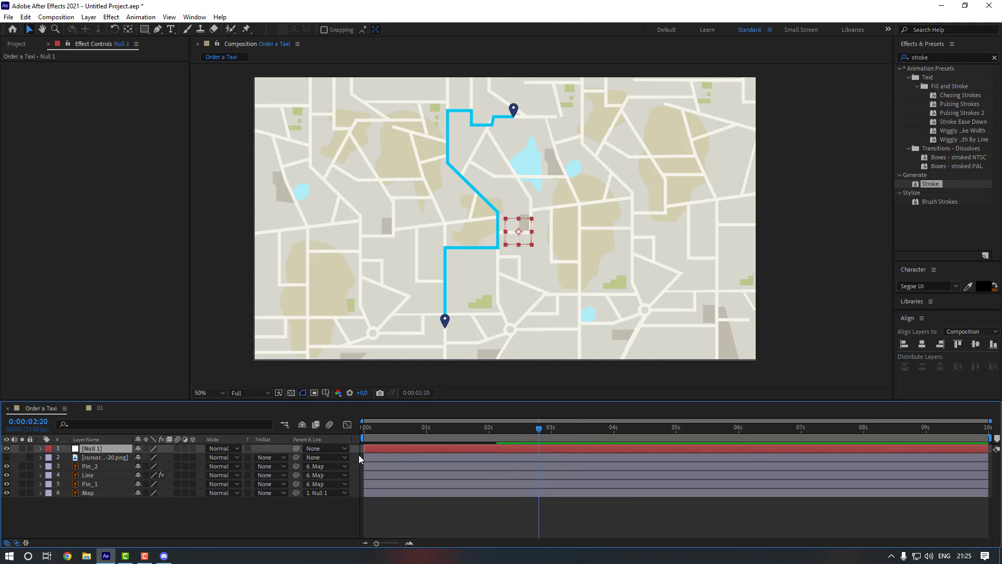
- Keyframe Null 1's Position at 2:20, then at 3:05 raise Y to 1562
{"action": "key", "text": "p"}
{"action": "left_click", "coordinate": [68, 458]}
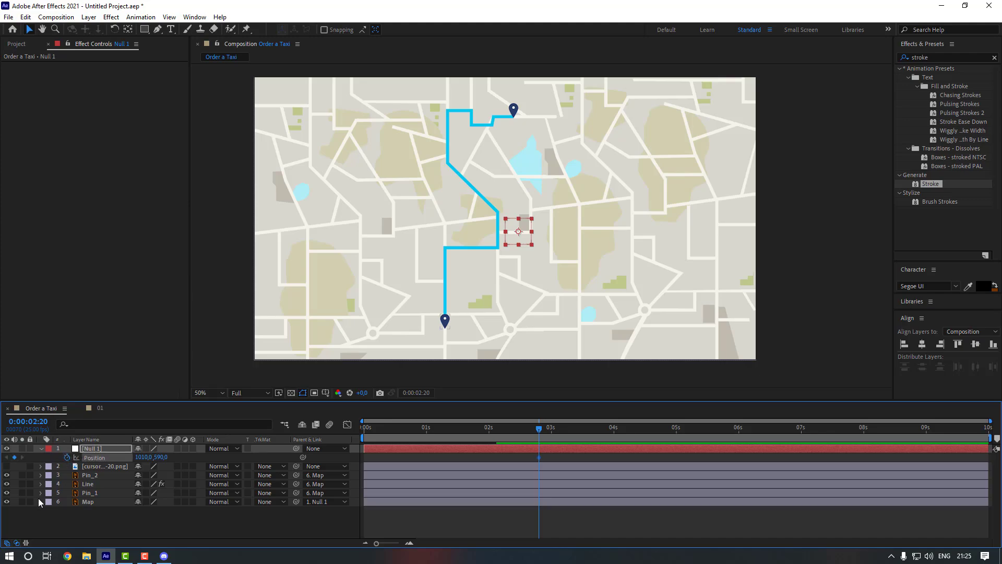
{"action": "key", "text": "shift+Page_Down"}
{"action": "left_click_drag", "start_coordinate": [158, 458], "coordinate": [680, 442]}
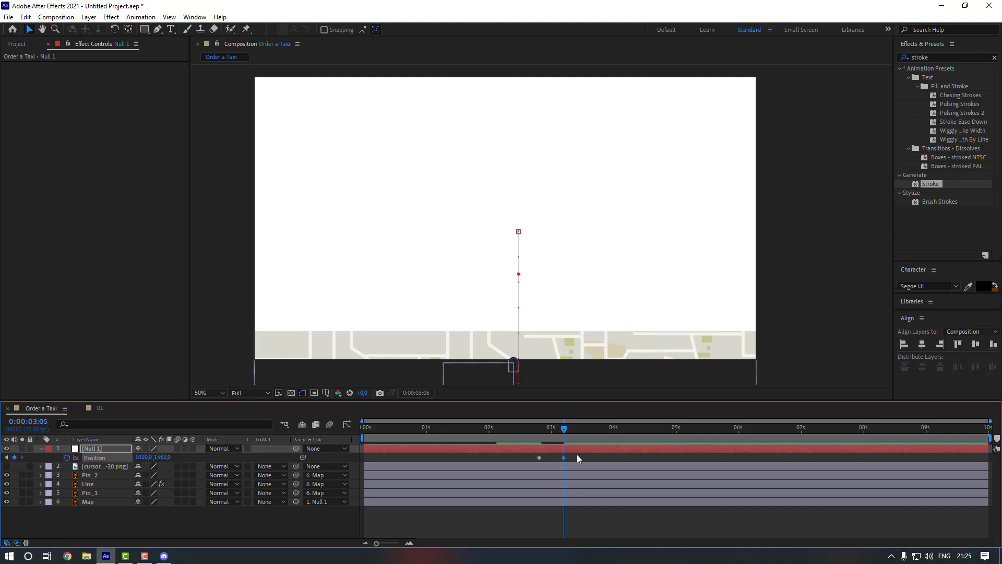
- Apply Easy Ease to both of Null 1's Position keyframes
{"action": "left_click", "coordinate": [540, 458], "text": "shift"}
{"action": "right_click", "coordinate": [564, 457]}
{"action": "mouse_move", "coordinate": [627, 451]}
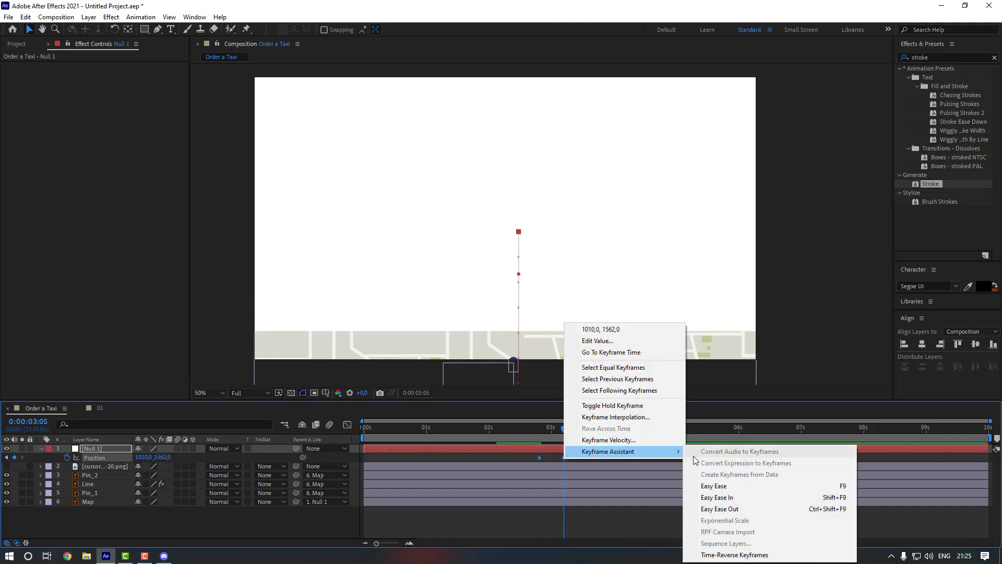
{"action": "left_click", "coordinate": [709, 485]}
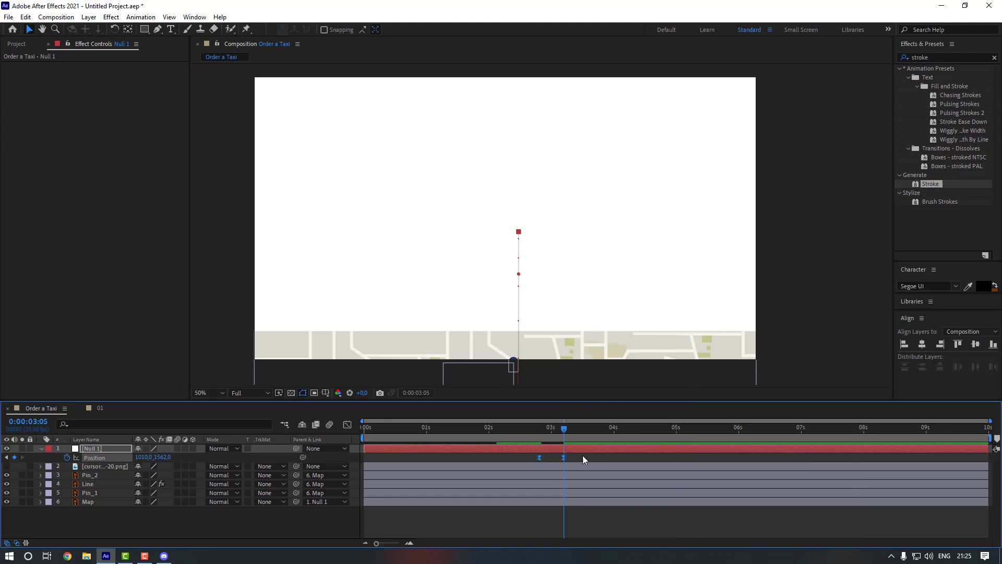
- Sharpen the peak of Null 1's Position speed curve and preview the slide
{"action": "left_click", "coordinate": [346, 425]}
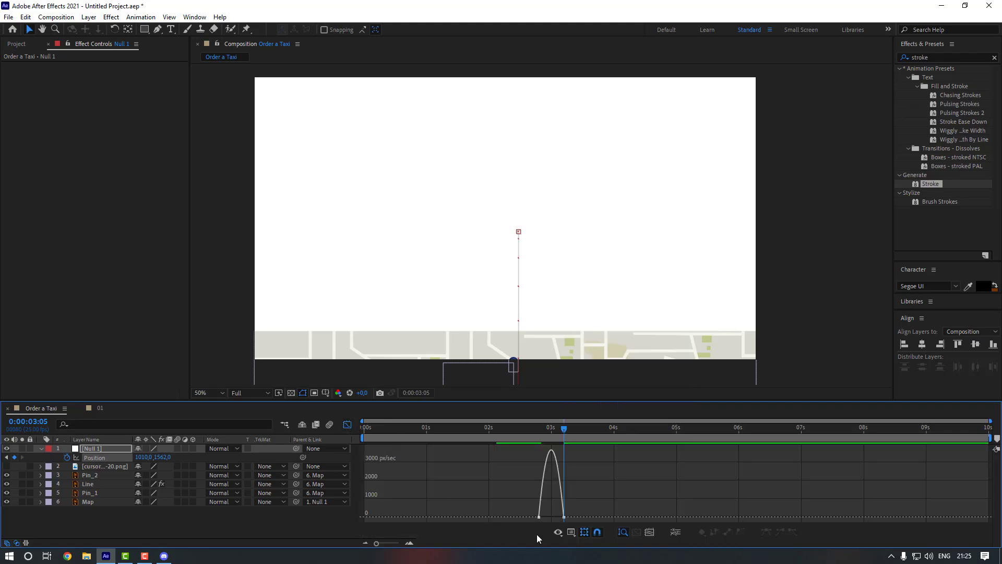
{"action": "left_click", "coordinate": [563, 516]}
{"action": "left_click_drag", "start_coordinate": [560, 517], "coordinate": [545, 517]}
{"action": "left_click", "coordinate": [347, 424]}
{"action": "key", "text": "F2"}
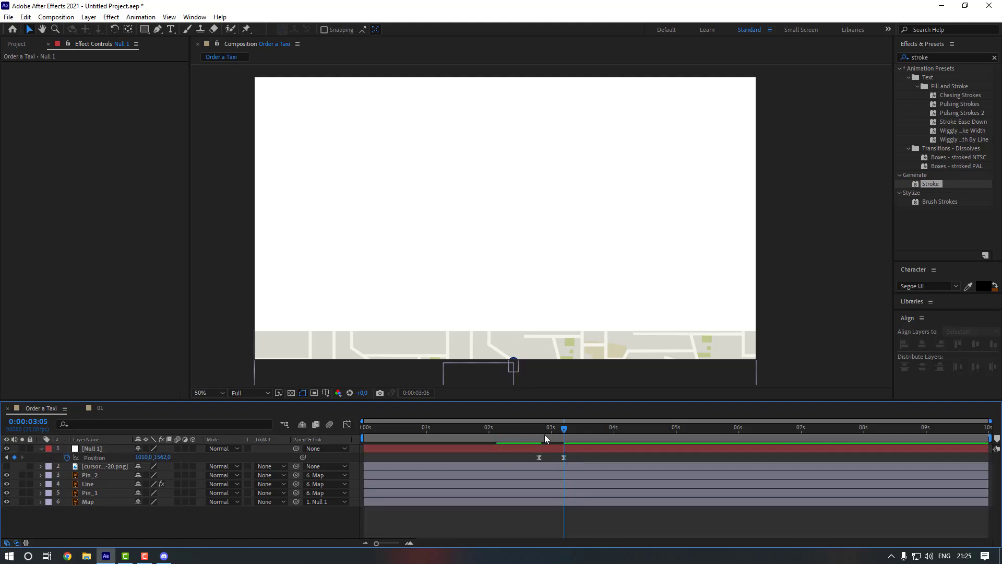
{"action": "left_click", "coordinate": [475, 433]}
{"action": "key", "text": "space"}
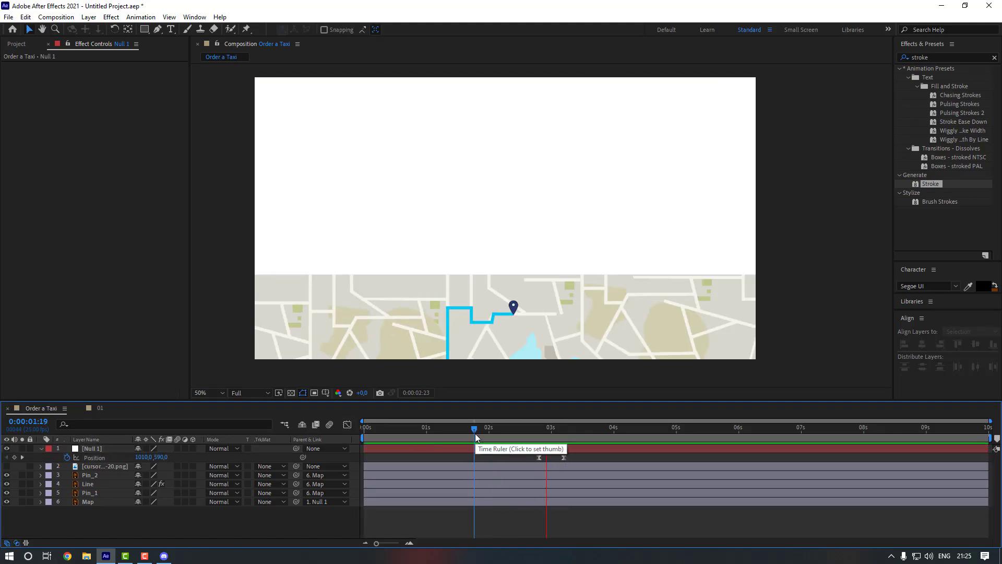
{"action": "key", "text": "space"}
- Move the end keyframe later to about 4:01 and reshape the speed curve to start faster
{"action": "left_click", "coordinate": [563, 457]}
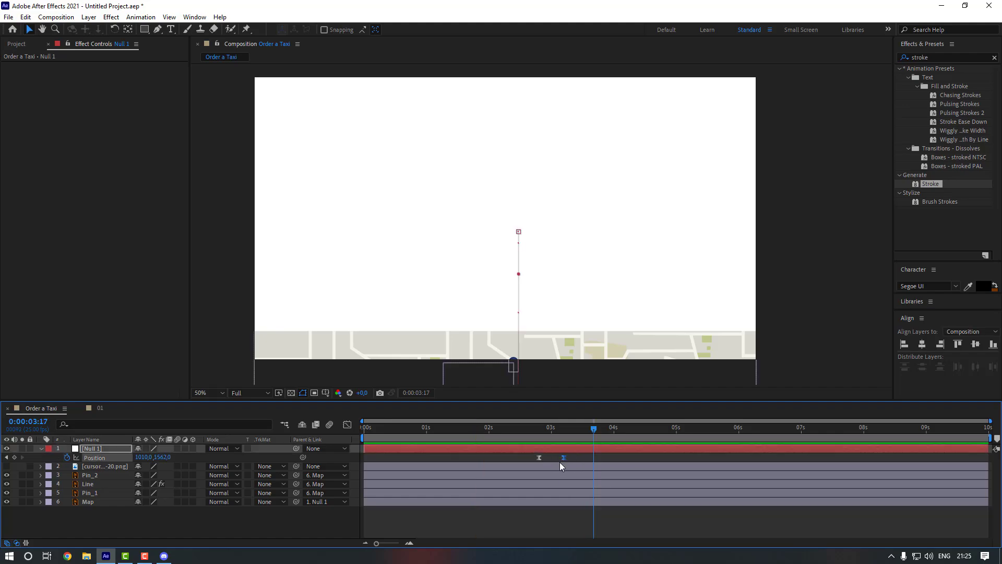
{"action": "key", "text": "Delete"}
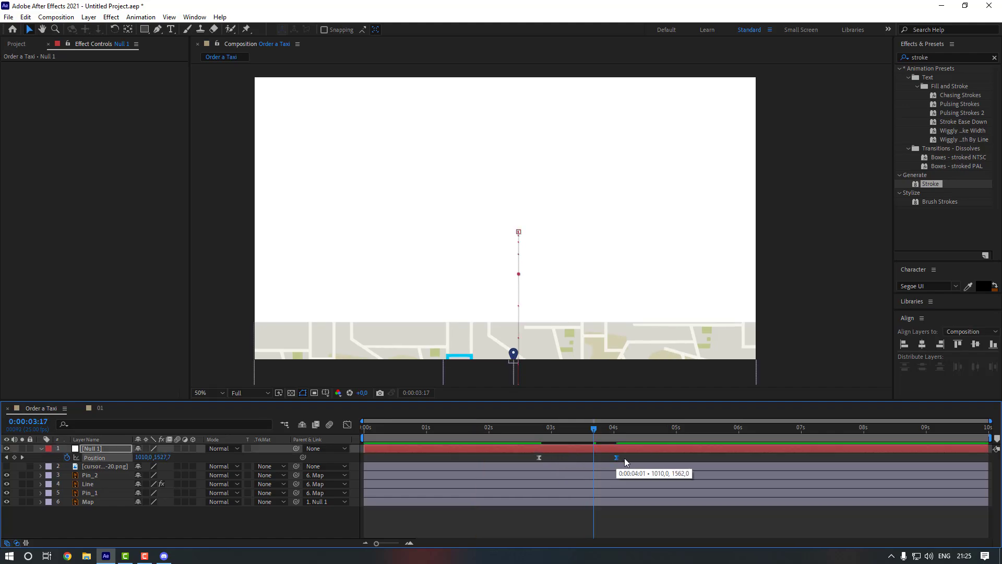
{"action": "left_click_drag", "start_coordinate": [541, 442], "coordinate": [443, 434]}
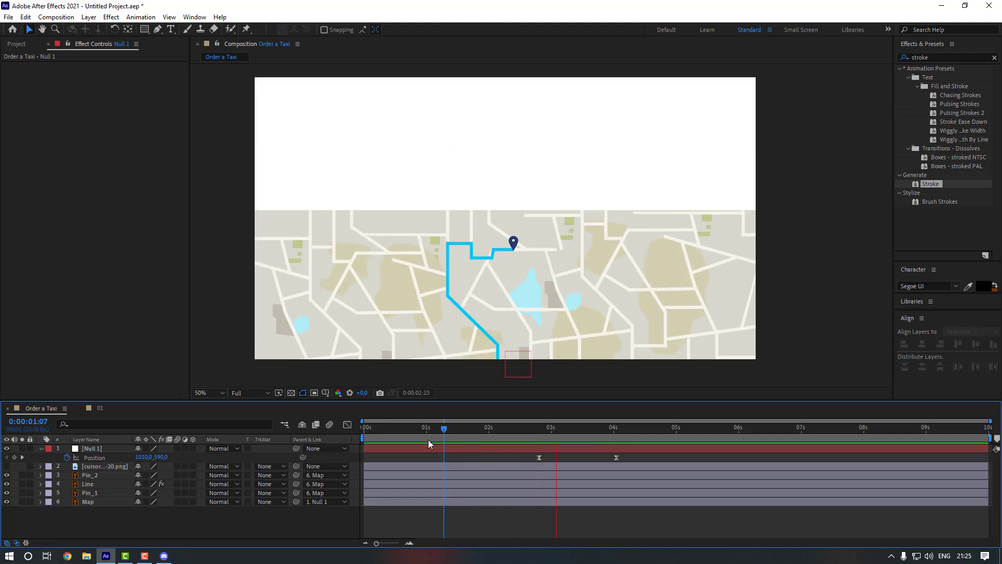
{"action": "key", "text": "space"}
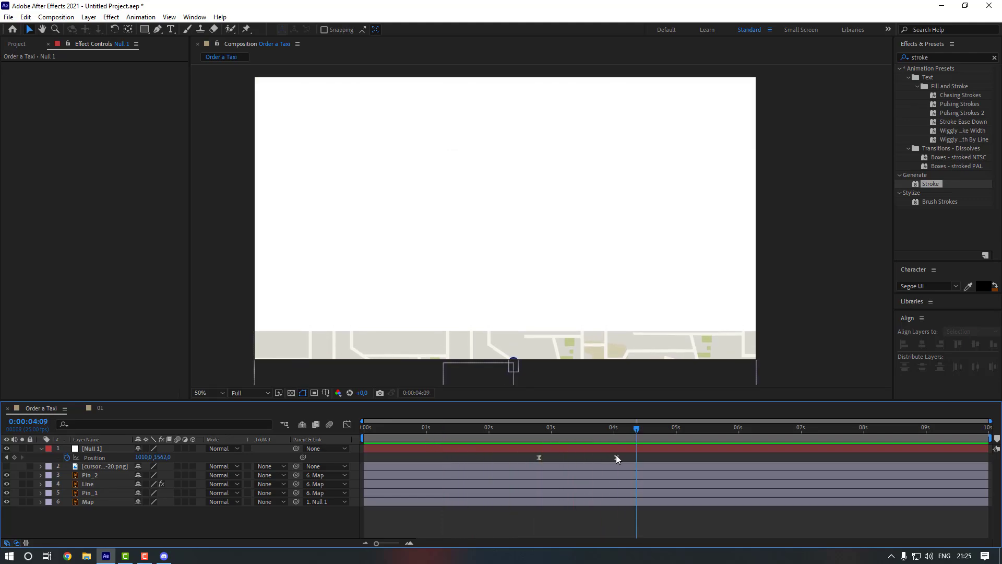
{"action": "left_click_drag", "start_coordinate": [625, 456], "coordinate": [522, 458]}
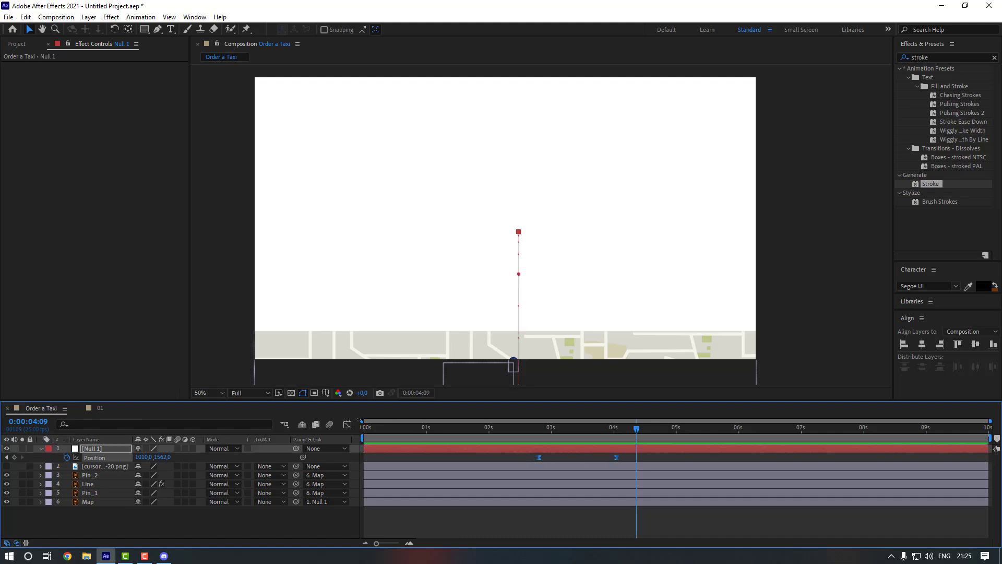
{"action": "left_click", "coordinate": [347, 424]}
{"action": "left_click", "coordinate": [546, 517]}
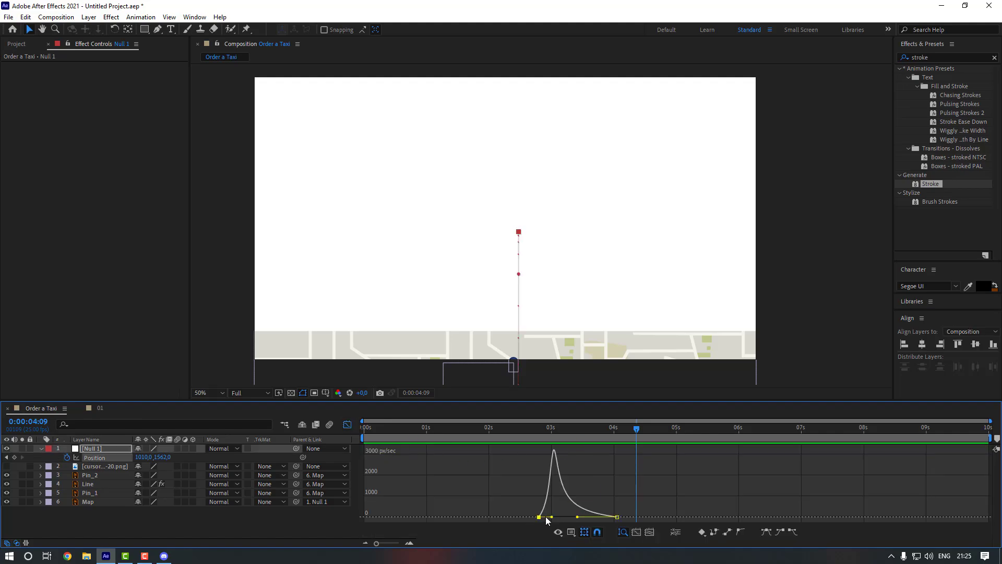
{"action": "left_click_drag", "start_coordinate": [552, 517], "coordinate": [536, 518]}
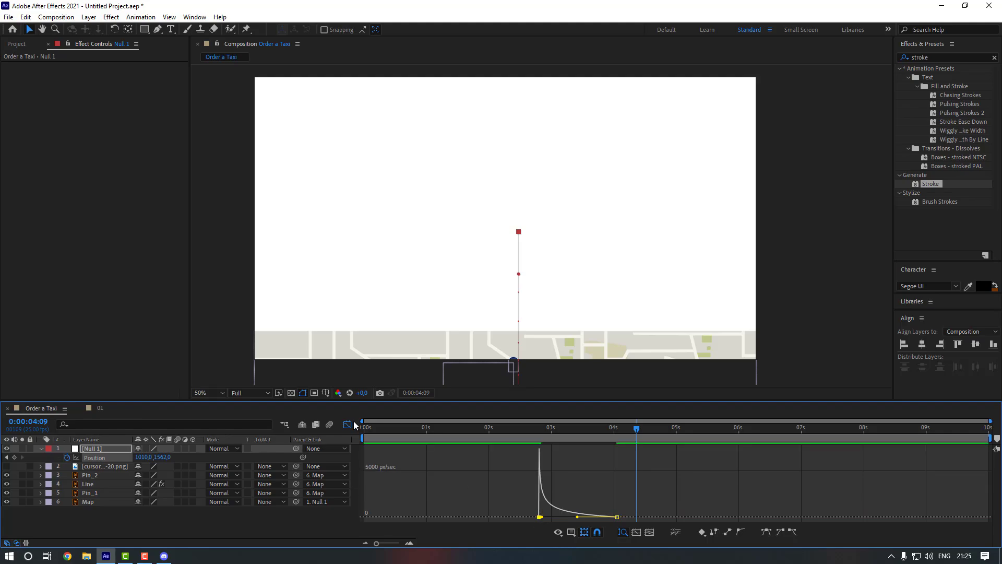
{"action": "left_click", "coordinate": [348, 425]}
{"action": "left_click", "coordinate": [569, 459]}
{"action": "left_click_drag", "start_coordinate": [514, 434], "coordinate": [443, 434]}
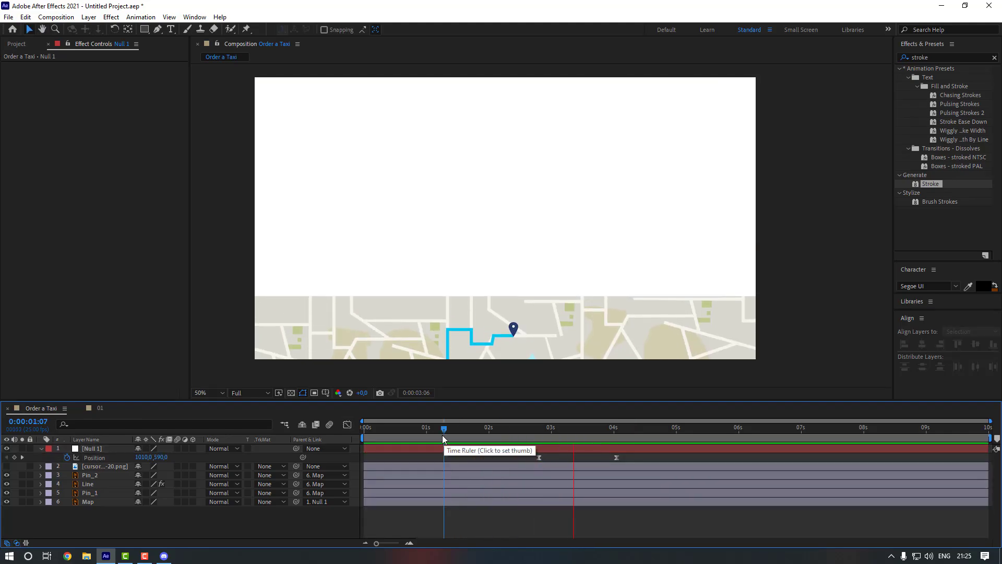
{"action": "key", "text": "space"}
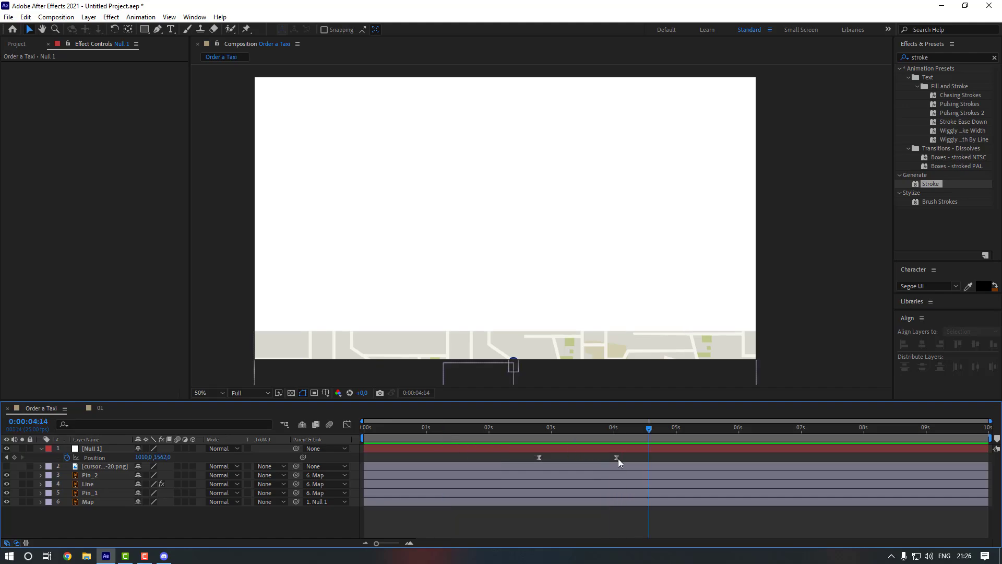
- Move the end Position keyframe to 4:14 and preview from 1:14
{"action": "left_click_drag", "start_coordinate": [617, 459], "coordinate": [649, 458]}
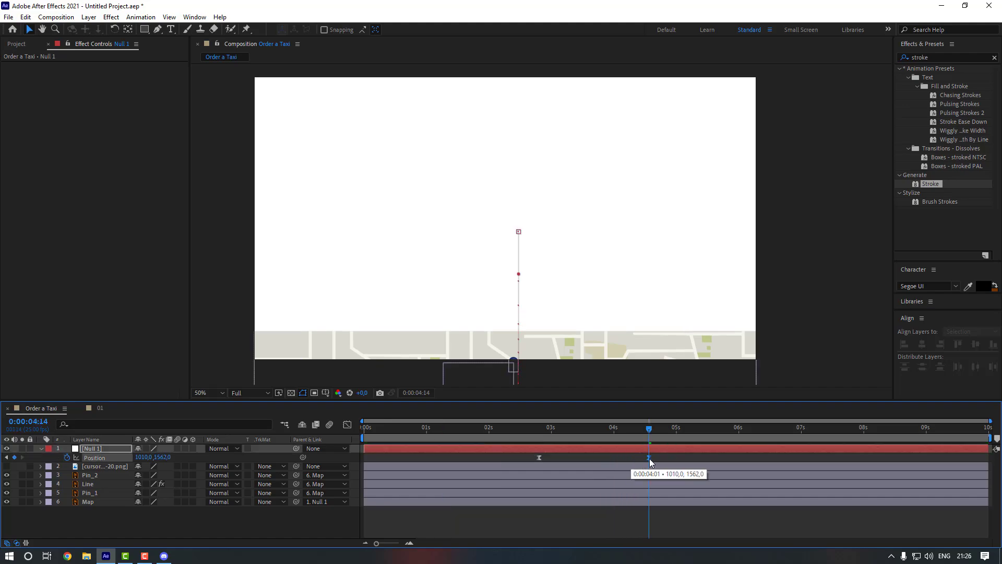
{"action": "left_click", "coordinate": [676, 457]}
{"action": "left_click_drag", "start_coordinate": [557, 432], "coordinate": [455, 431]}
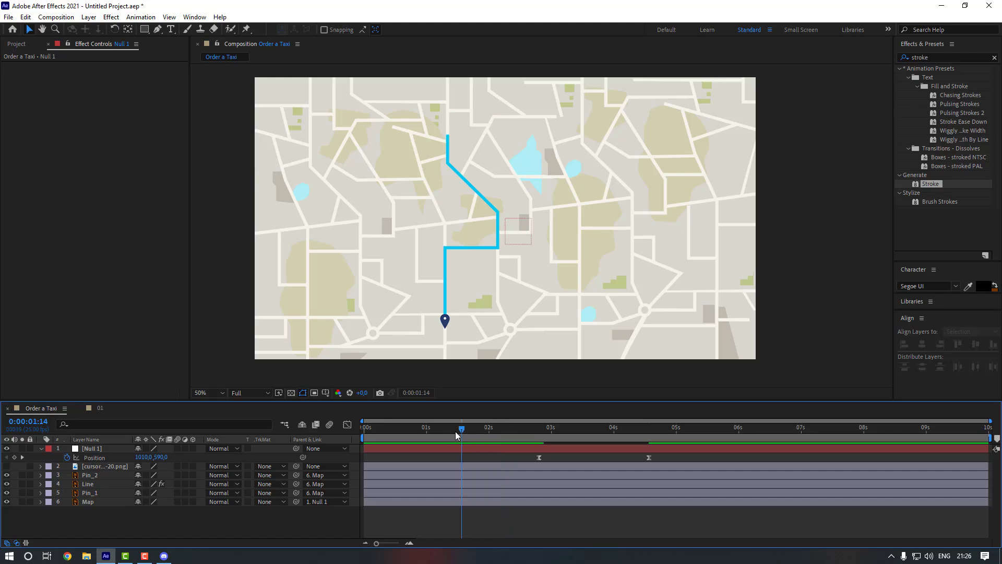
{"action": "key", "text": "space"}
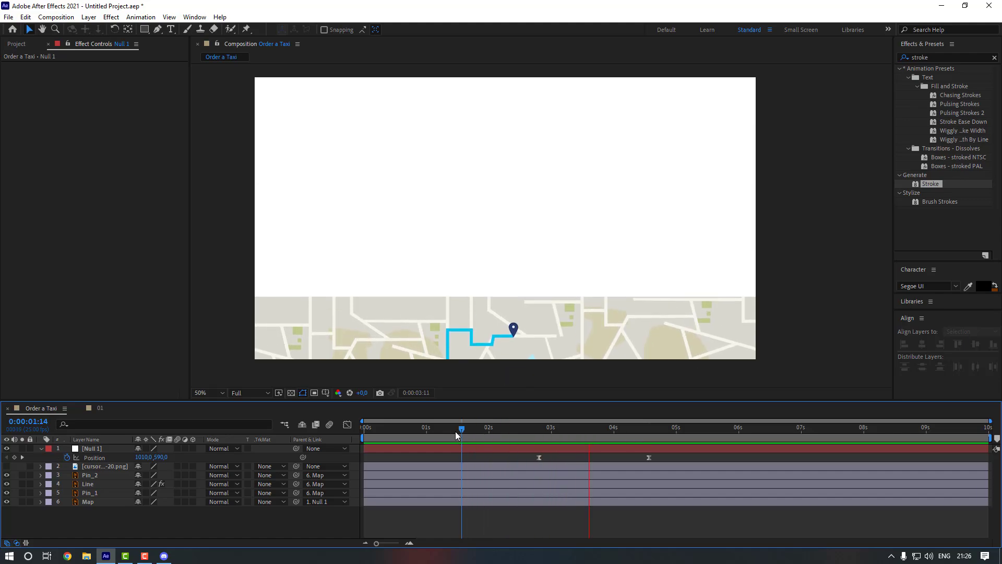
{"action": "key", "text": "space"}
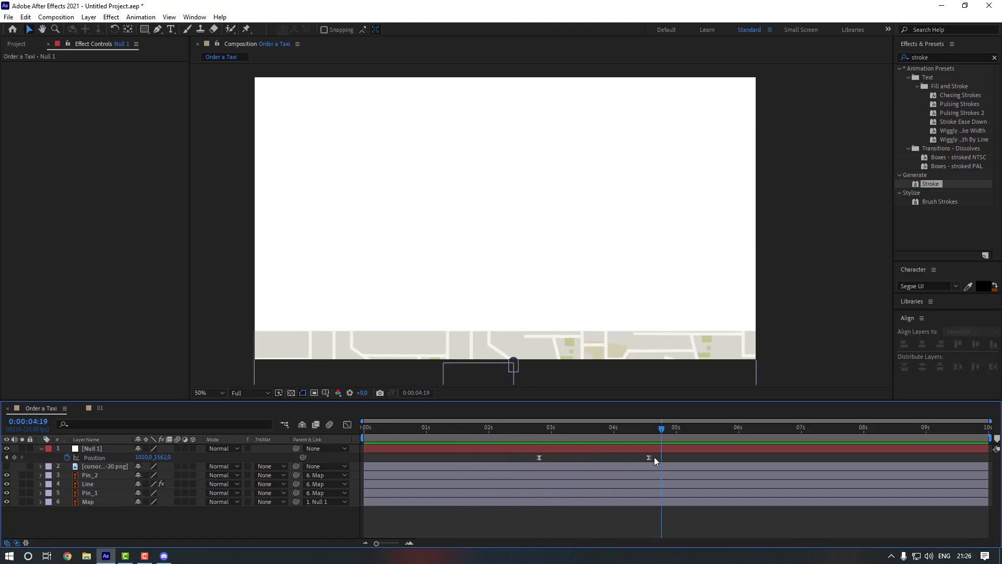
- Ease the map's Position speed graph into a smooth bell curve
{"action": "left_click_drag", "start_coordinate": [665, 455], "coordinate": [527, 459]}
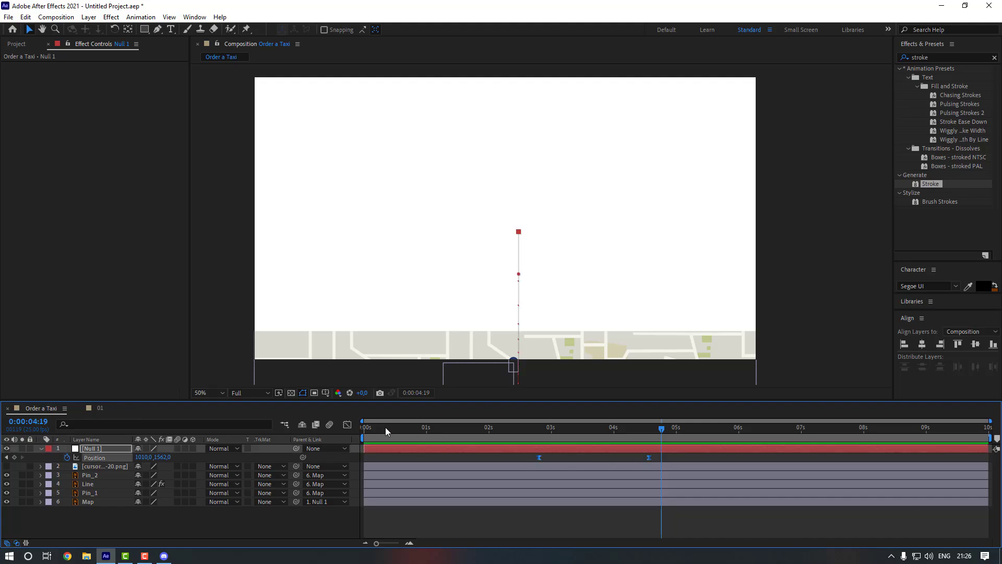
{"action": "left_click", "coordinate": [347, 424]}
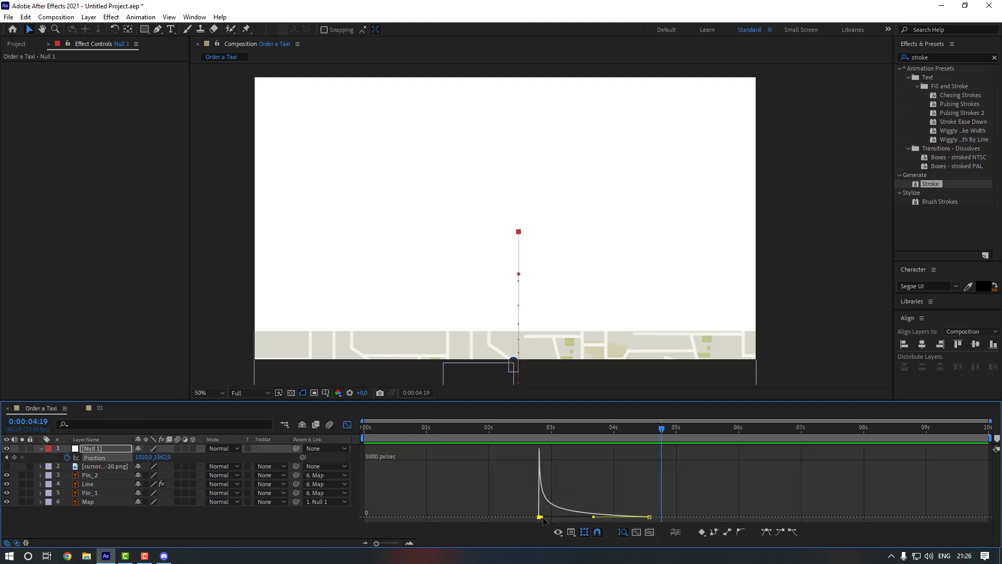
{"action": "left_click_drag", "start_coordinate": [543, 517], "coordinate": [575, 518]}
{"action": "left_click", "coordinate": [348, 425]}
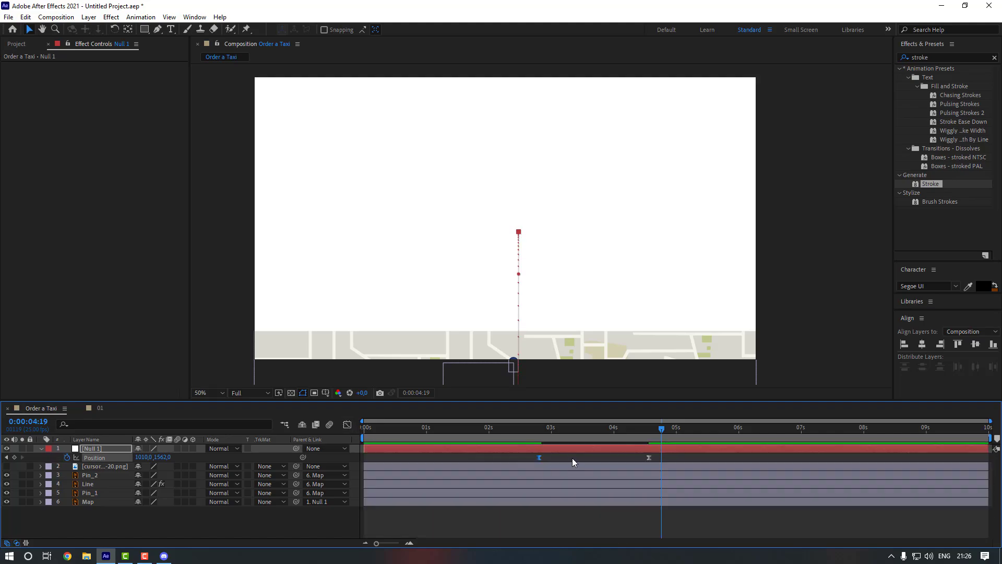
{"action": "left_click", "coordinate": [453, 434]}
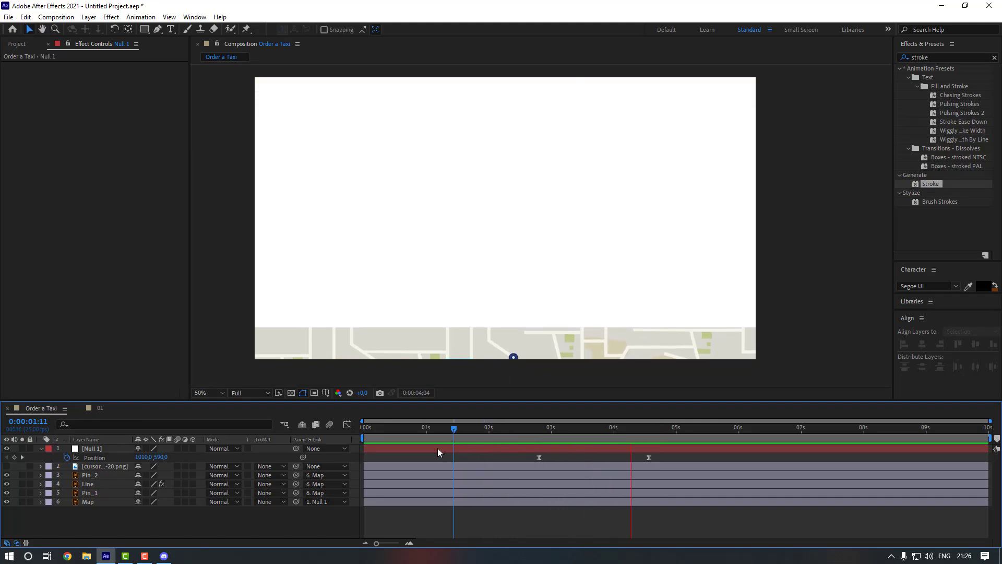
{"action": "key", "text": "space"}
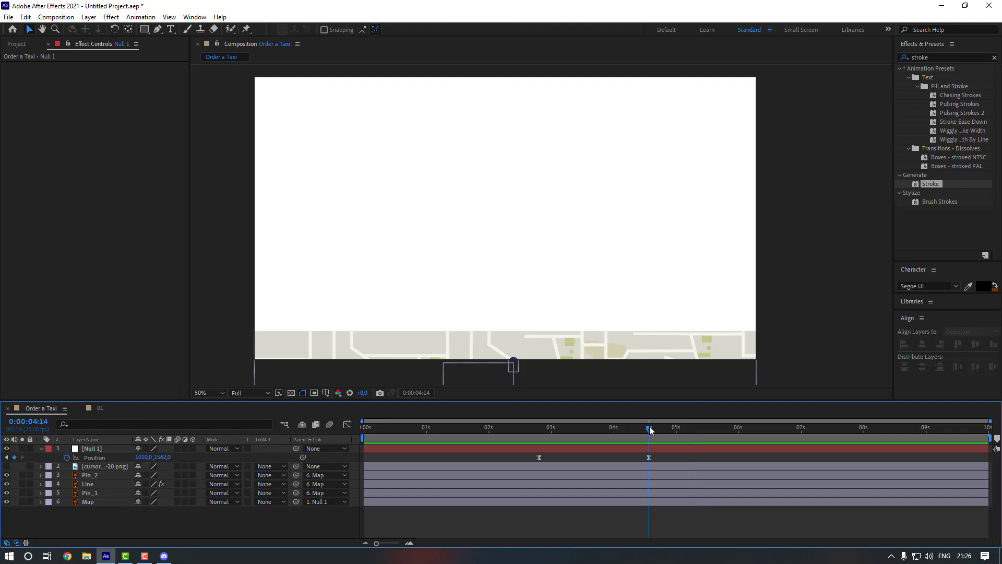
- Lower the map's end Position to Y 1577 and preview the animation
{"action": "left_click_drag", "start_coordinate": [162, 457], "coordinate": [170, 457]}
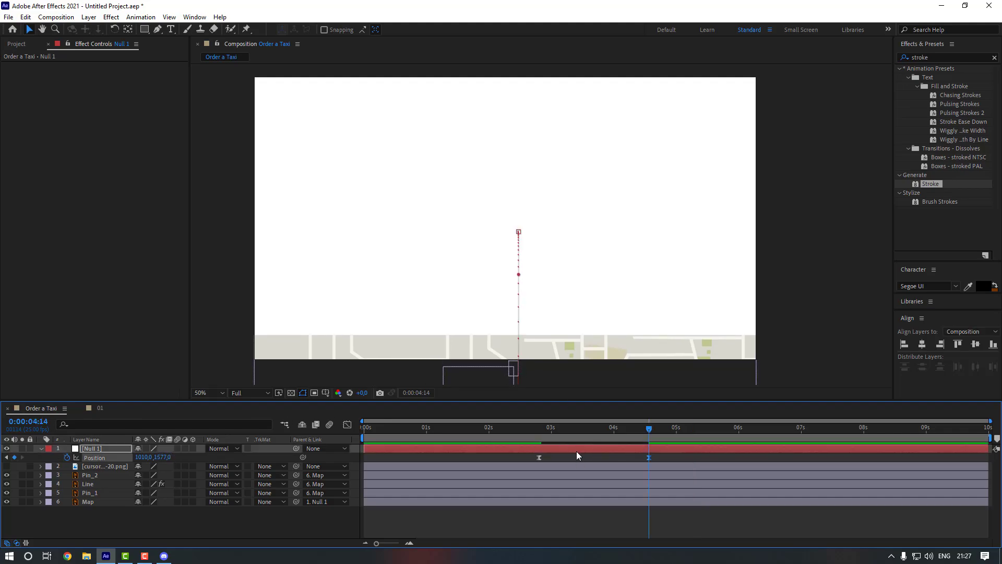
{"action": "left_click", "coordinate": [574, 456]}
{"action": "left_click", "coordinate": [511, 428]}
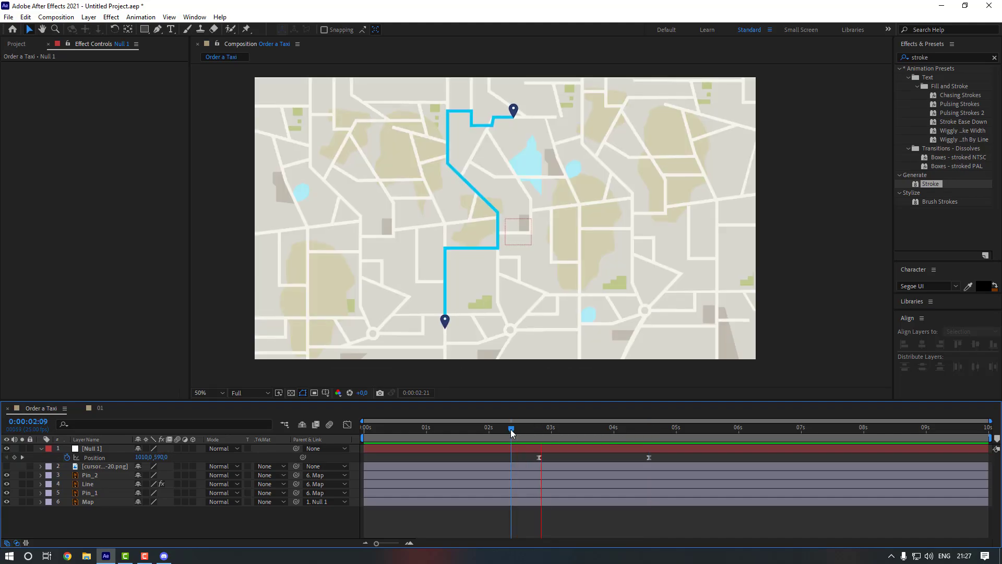
{"action": "key", "text": "space"}
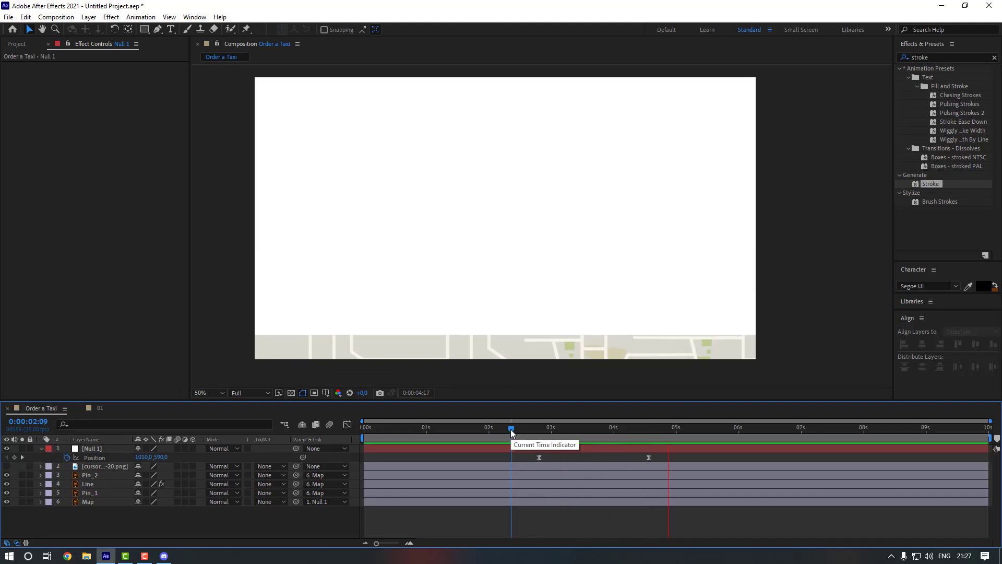
{"action": "key", "text": "space"}
- Copy all taxi card layers from composition 02 and paste them into Order a Taxi
{"action": "key", "text": "ctrl+0"}
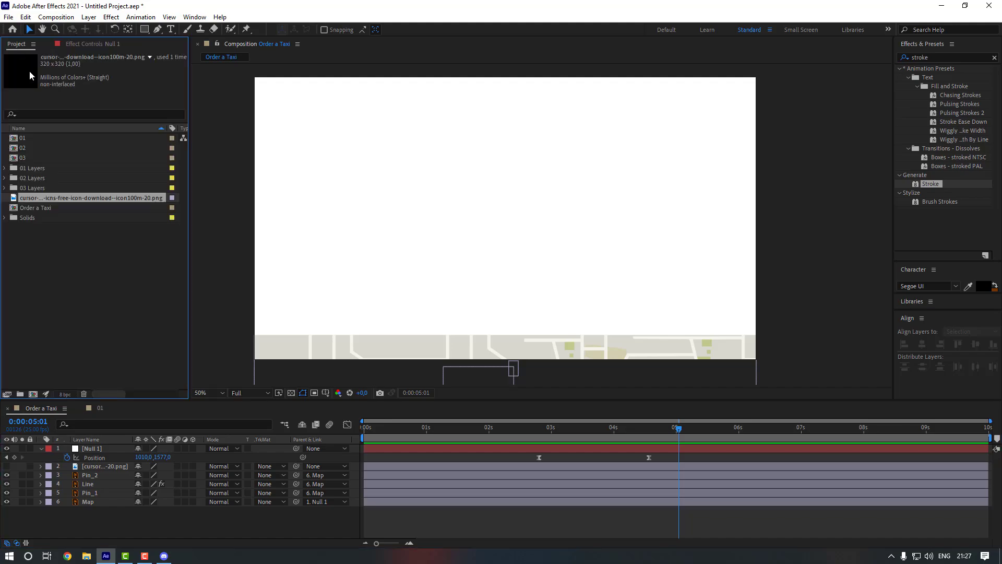
{"action": "double_click", "coordinate": [25, 149]}
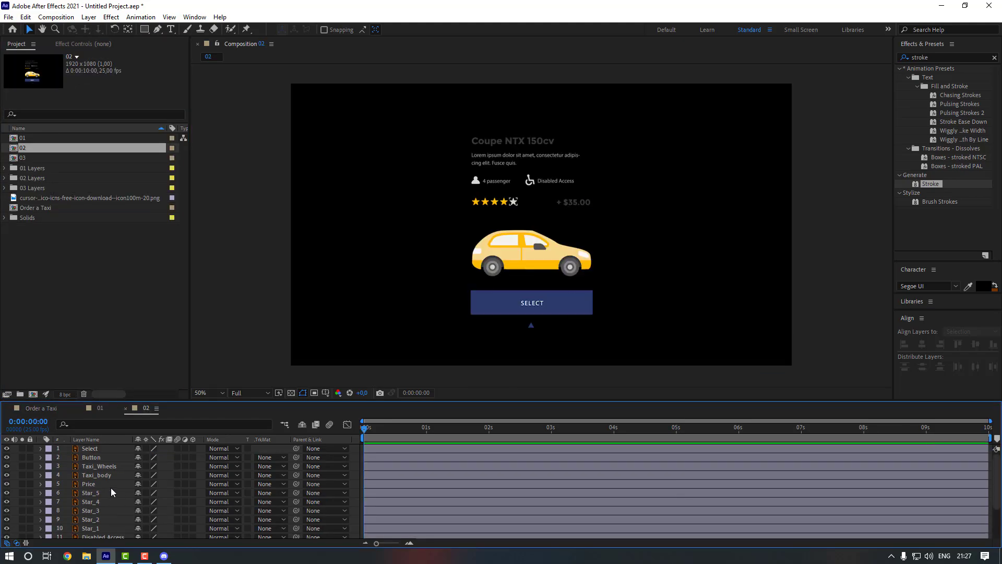
{"action": "left_click", "coordinate": [112, 484]}
{"action": "key", "text": "ctrl+a"}
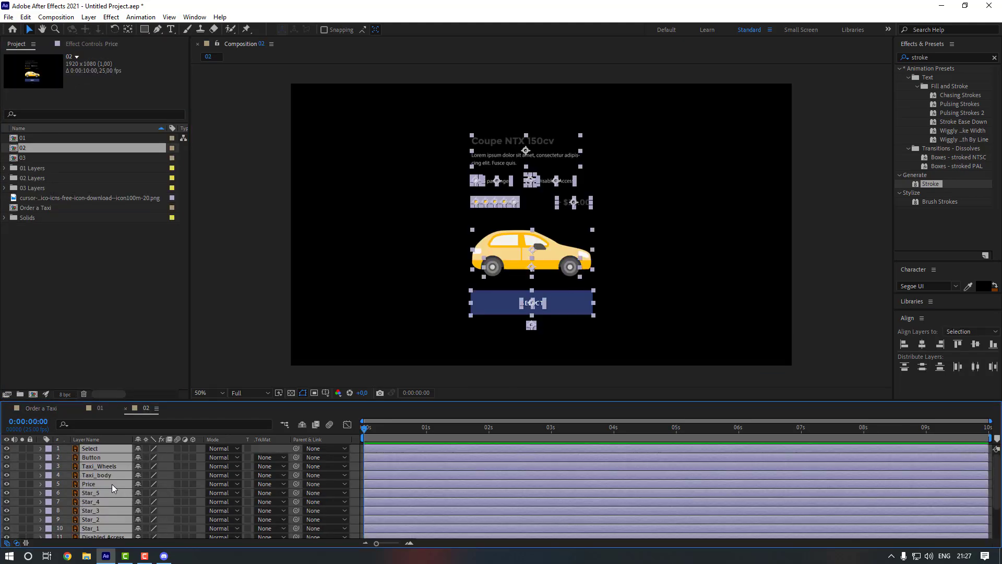
{"action": "left_click", "coordinate": [35, 407]}
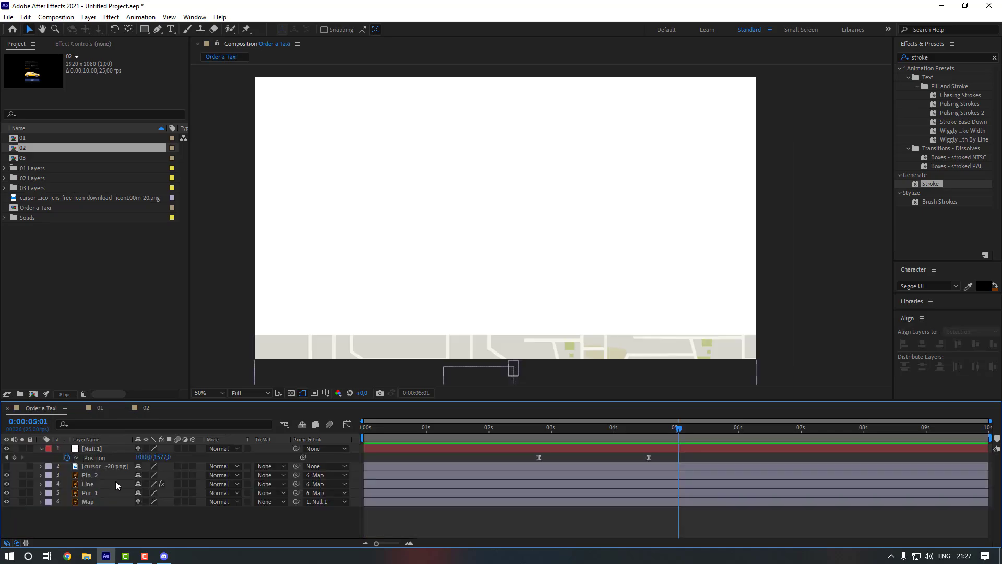
{"action": "key", "text": "ctrl+v"}
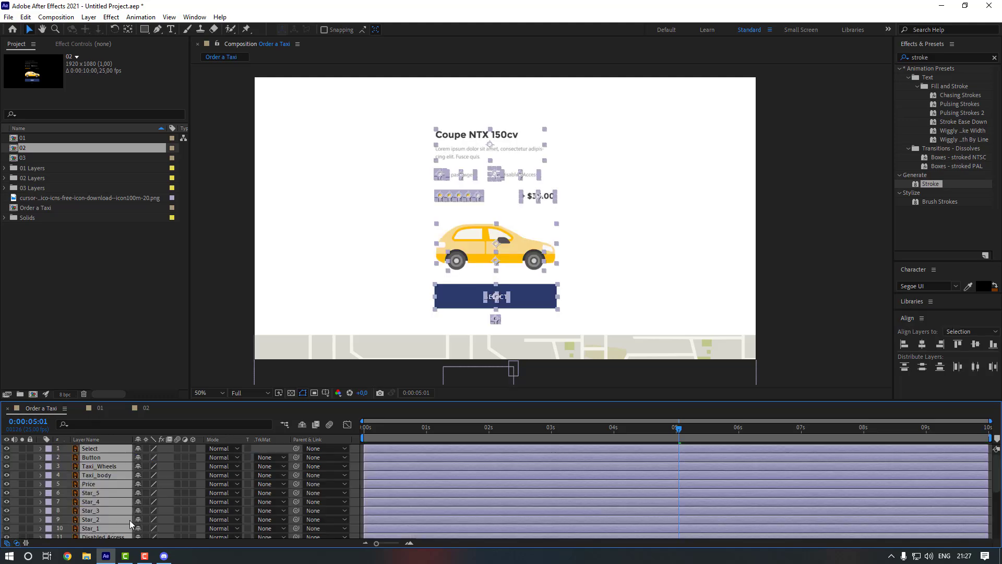
- Nudge the Arrow layer down and parent it to Null 1
{"action": "left_click", "coordinate": [101, 528]}
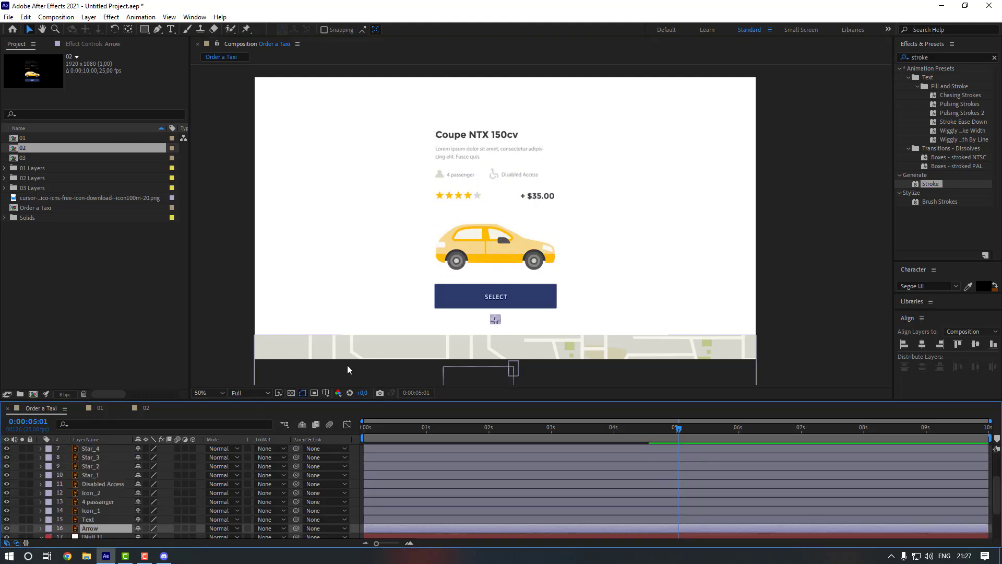
{"action": "key", "text": "shift+Down"}
{"action": "scroll", "coordinate": [97, 523], "scroll_direction": "down", "scroll_amount": 3}
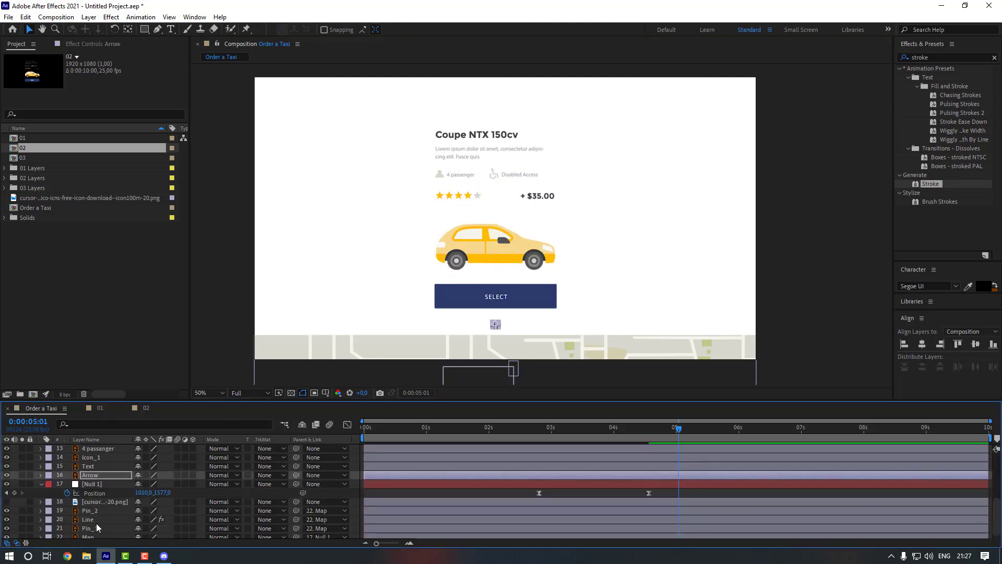
{"action": "left_click_drag", "start_coordinate": [296, 475], "coordinate": [101, 483]}
- Add a new null object, Null 2, to the composition
{"action": "right_click", "coordinate": [220, 259]}
{"action": "mouse_move", "coordinate": [264, 271]}
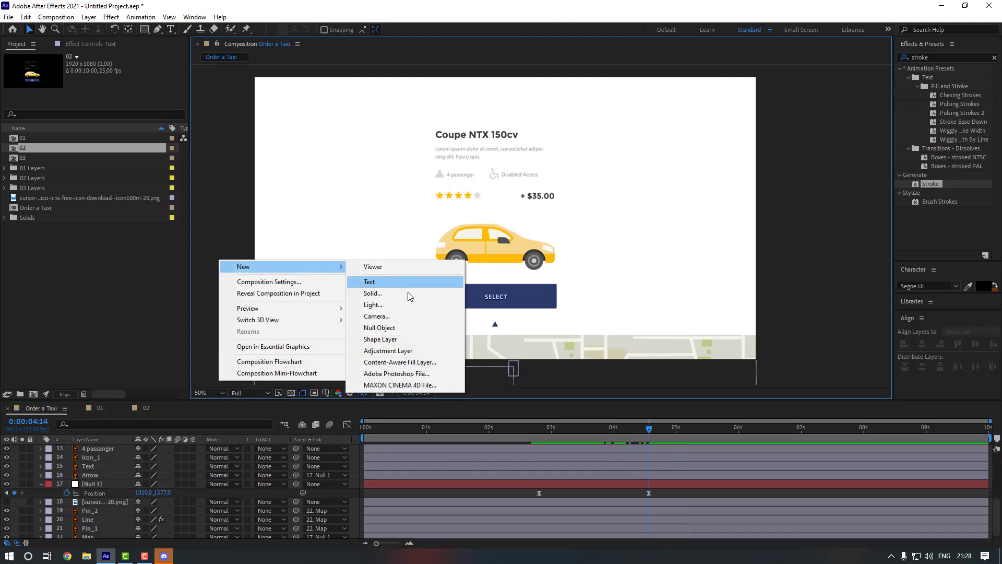
{"action": "left_click", "coordinate": [405, 328]}
- Parent the card layers from Select through Text to Null 2
{"action": "left_click", "coordinate": [90, 457]}
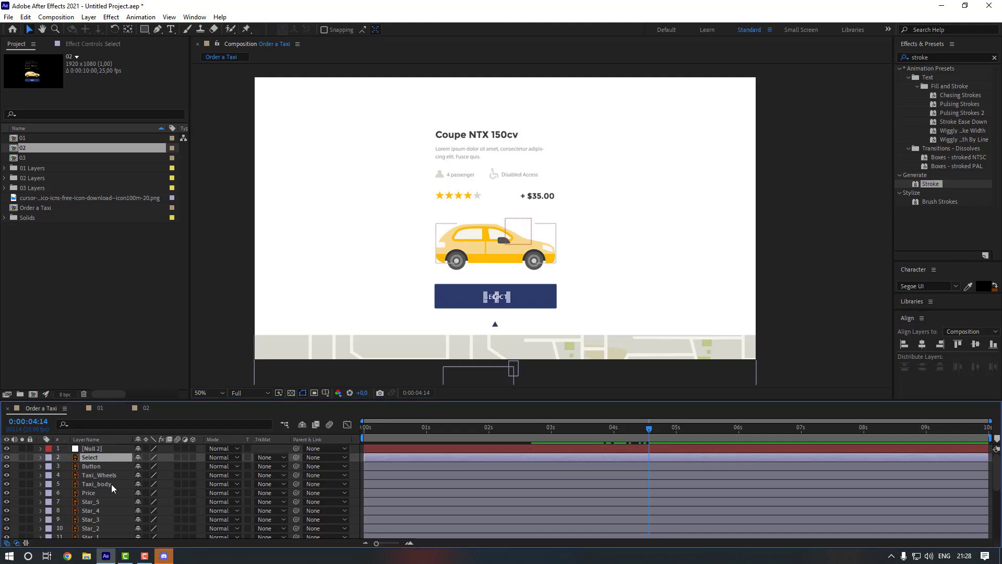
{"action": "scroll", "coordinate": [112, 483], "scroll_direction": "down", "scroll_amount": 6}
{"action": "left_click", "coordinate": [103, 476], "text": "shift"}
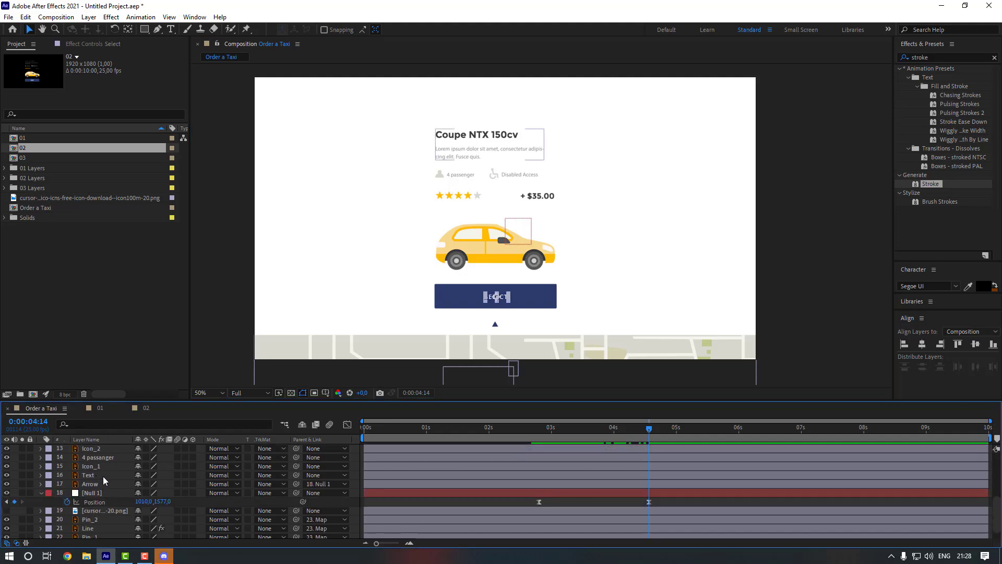
{"action": "scroll", "coordinate": [104, 476], "scroll_direction": "up", "scroll_amount": 6}
{"action": "left_click_drag", "start_coordinate": [296, 459], "coordinate": [126, 450]}
{"action": "scroll", "coordinate": [569, 474], "scroll_direction": "down", "scroll_amount": 5}
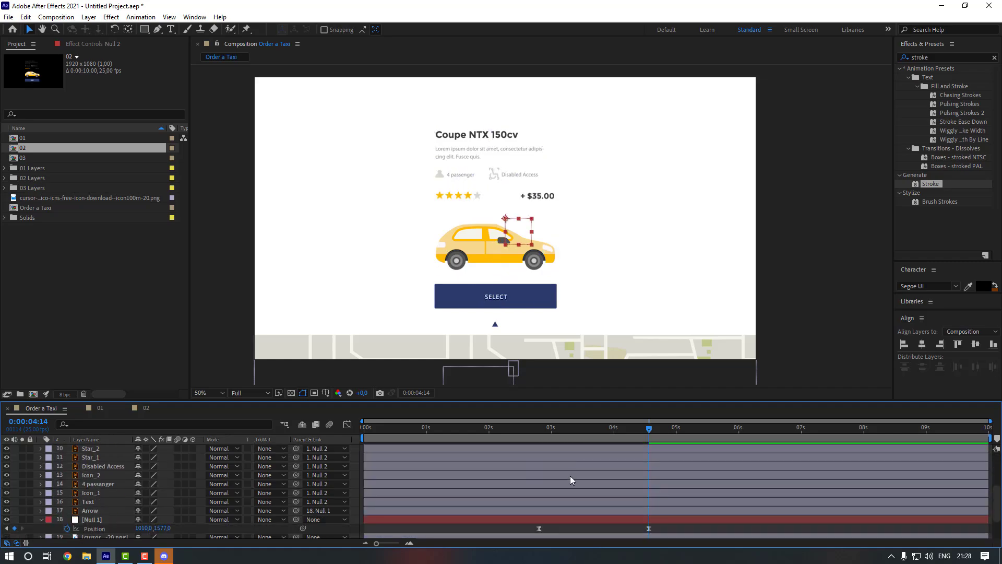
{"action": "key", "text": "p"}
{"action": "scroll", "coordinate": [192, 489], "scroll_direction": "up", "scroll_amount": 5}
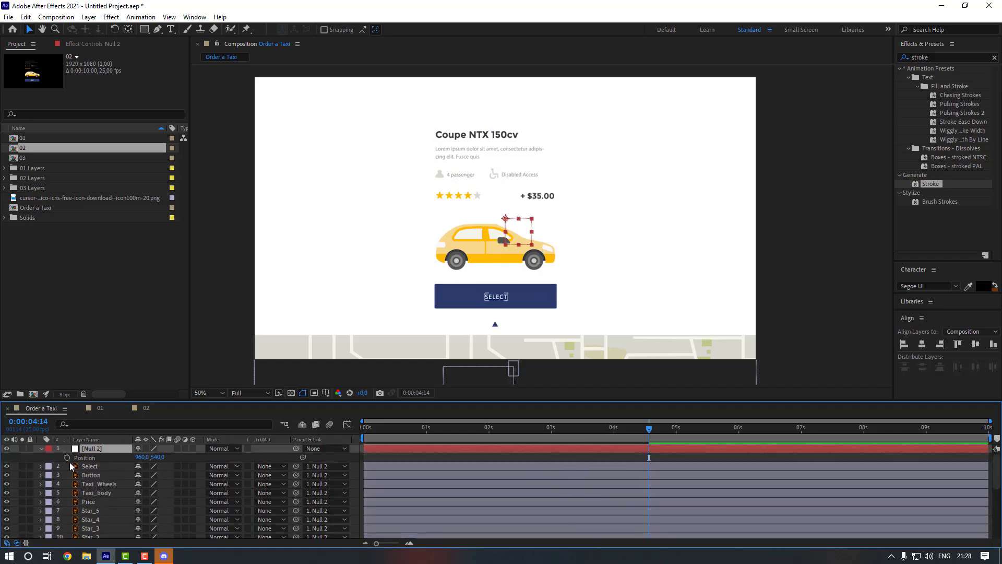
{"action": "scroll", "coordinate": [552, 481], "scroll_direction": "down", "scroll_amount": 5}
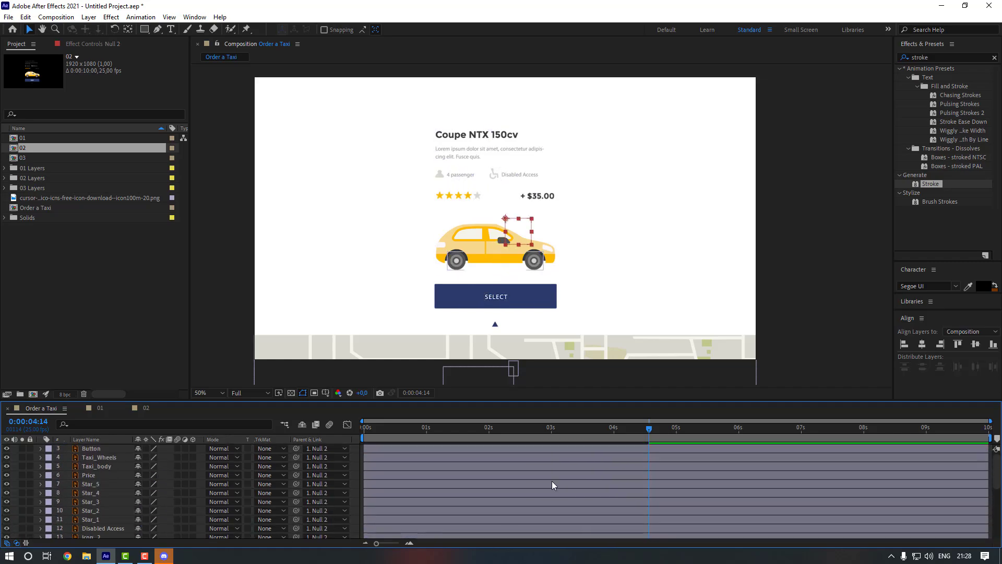
{"action": "left_click", "coordinate": [569, 429]}
- At 3:09, move Null 2's Position up to Y -384 above the frame
{"action": "mouse_move", "coordinate": [569, 432]}
{"action": "left_mouse_down"}
{"action": "mouse_move", "coordinate": [585, 432]}
{"action": "mouse_move", "coordinate": [574, 432]}
{"action": "left_mouse_up"}
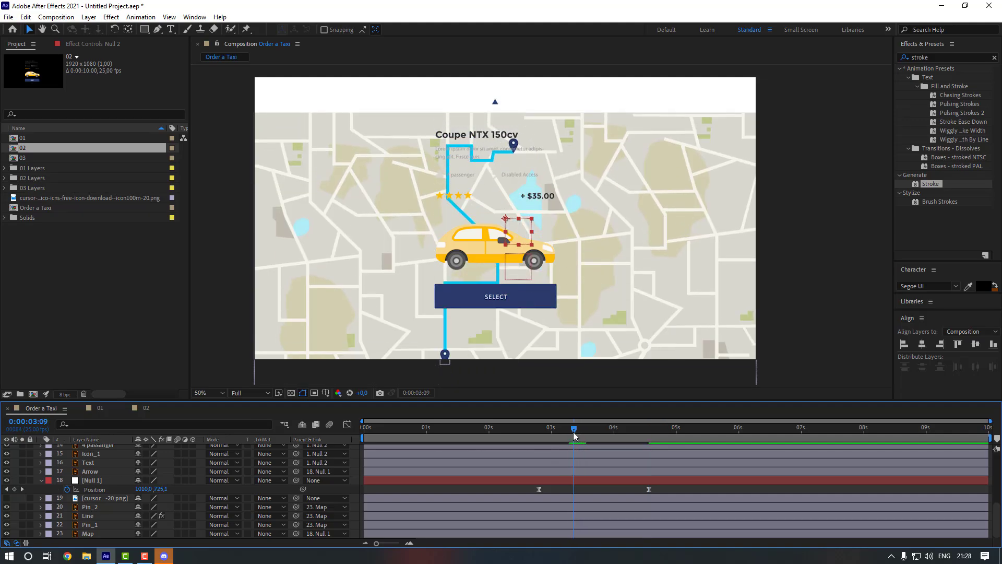
{"action": "scroll", "coordinate": [160, 458], "scroll_direction": "up", "scroll_amount": 5}
{"action": "left_click_drag", "start_coordinate": [160, 457], "coordinate": [6, 458]}
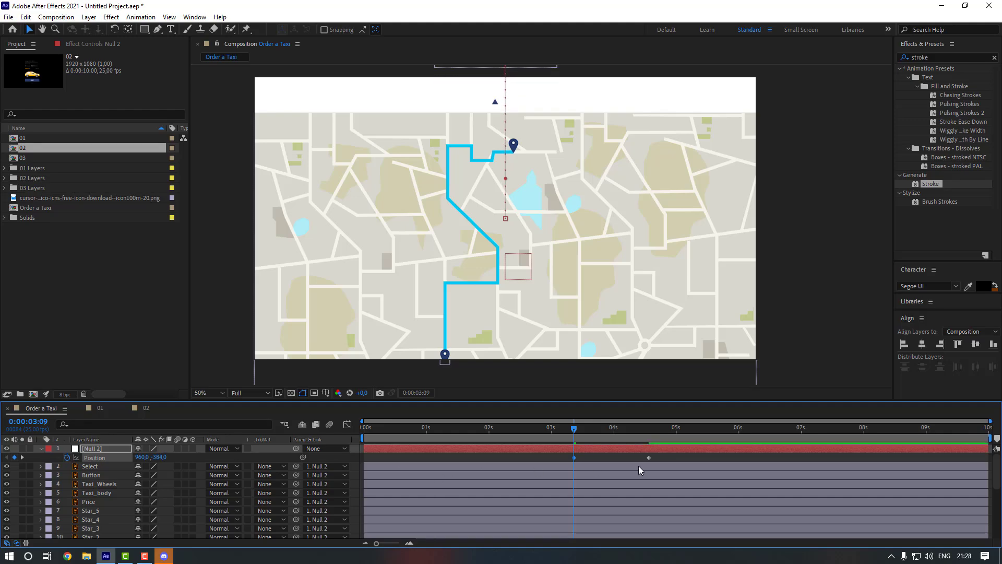
- Apply Easy Ease to Null 2's Position keyframes and steepen their speed curve
{"action": "right_click", "coordinate": [575, 458]}
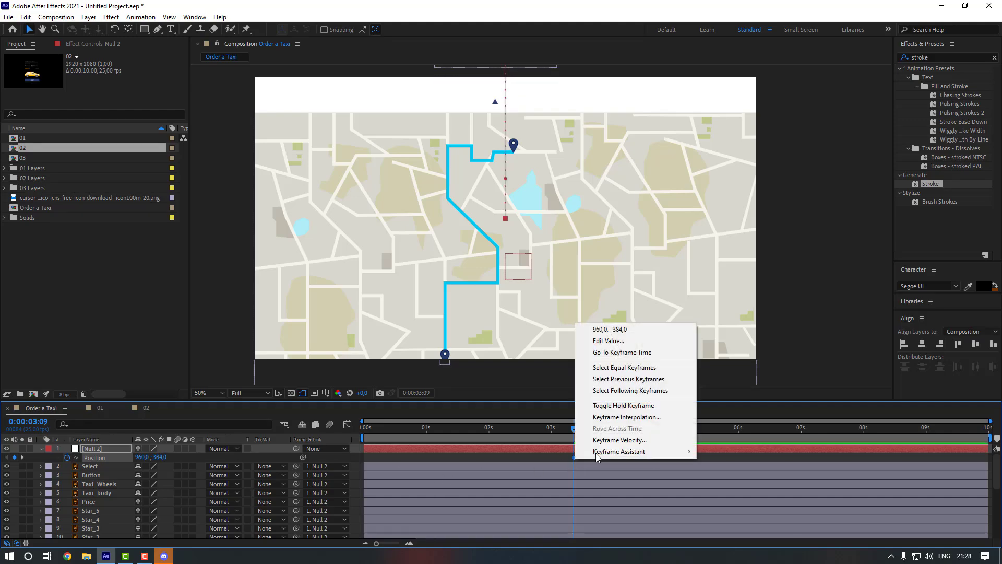
{"action": "mouse_move", "coordinate": [642, 452]}
{"action": "left_click", "coordinate": [729, 486]}
{"action": "left_click", "coordinate": [347, 424]}
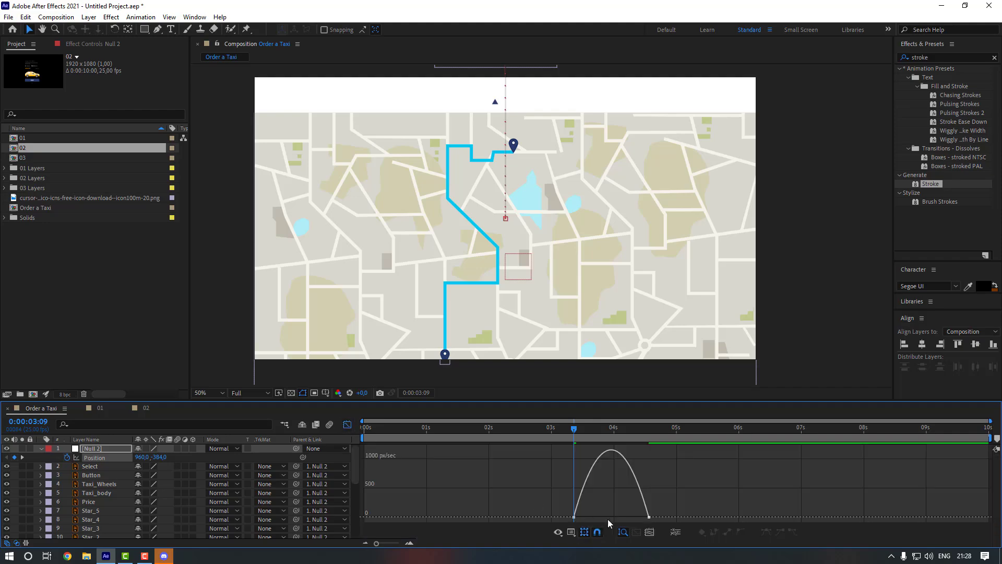
{"action": "mouse_move", "coordinate": [628, 527]}
{"action": "left_mouse_down"}
{"action": "mouse_move", "coordinate": [573, 520]}
{"action": "mouse_move", "coordinate": [626, 518]}
{"action": "mouse_move", "coordinate": [617, 520]}
{"action": "left_mouse_up"}
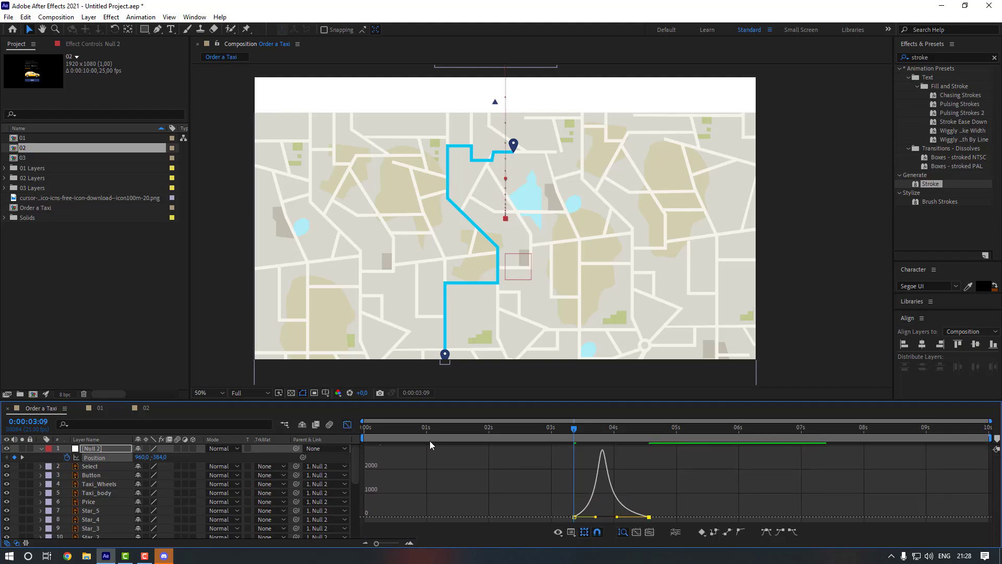
{"action": "left_click", "coordinate": [347, 424]}
{"action": "left_click", "coordinate": [462, 429]}
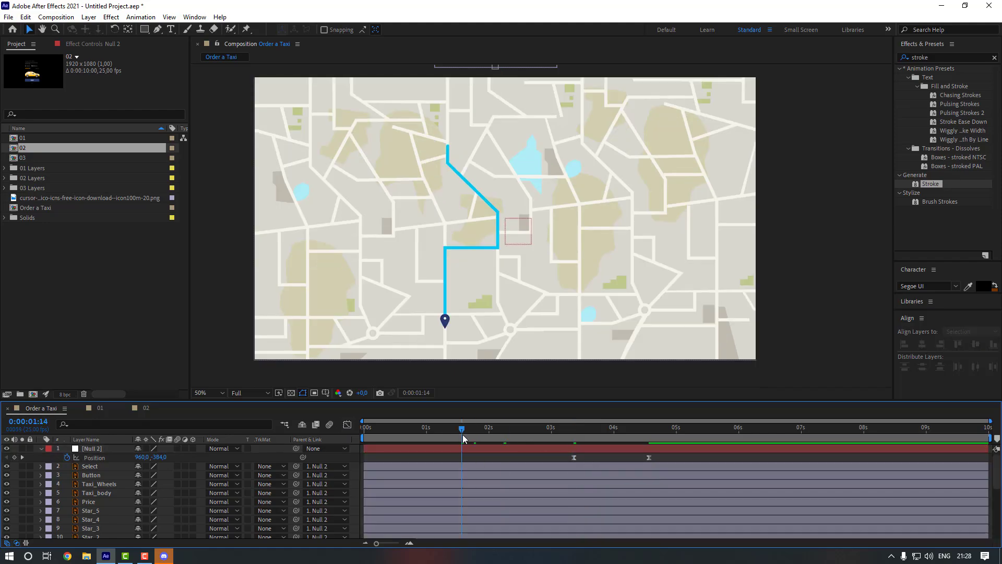
- Preview the card sliding in and enlarge Null 2's scale slightly
{"action": "key", "text": "space"}
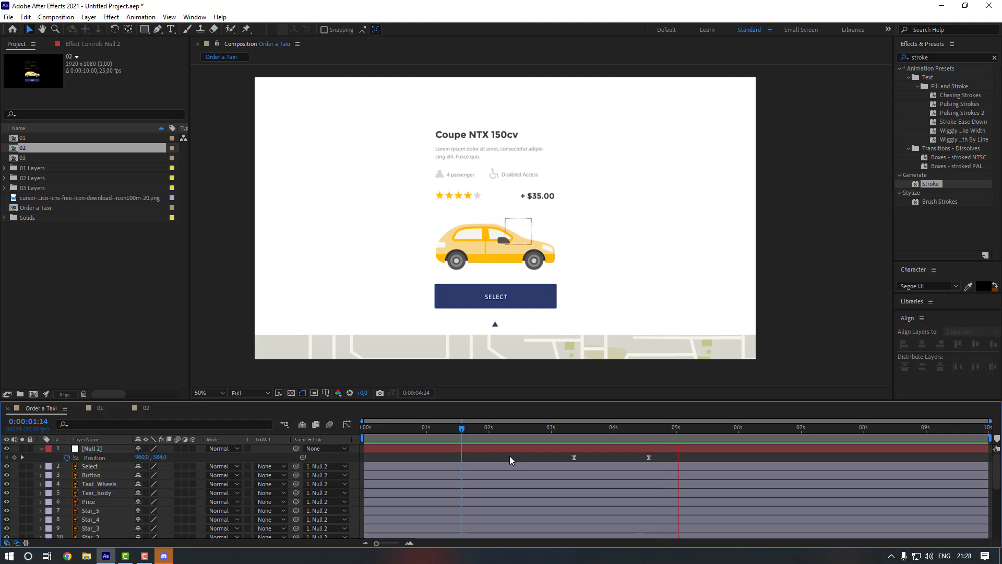
{"action": "key", "text": "space"}
{"action": "left_click", "coordinate": [543, 448]}
{"action": "key", "text": "s"}
{"action": "left_click_drag", "start_coordinate": [151, 457], "coordinate": [167, 457]}
- At 4:14, set Null 2's end Position to (960, 529) and Scale to 105%
{"action": "key", "text": "p"}
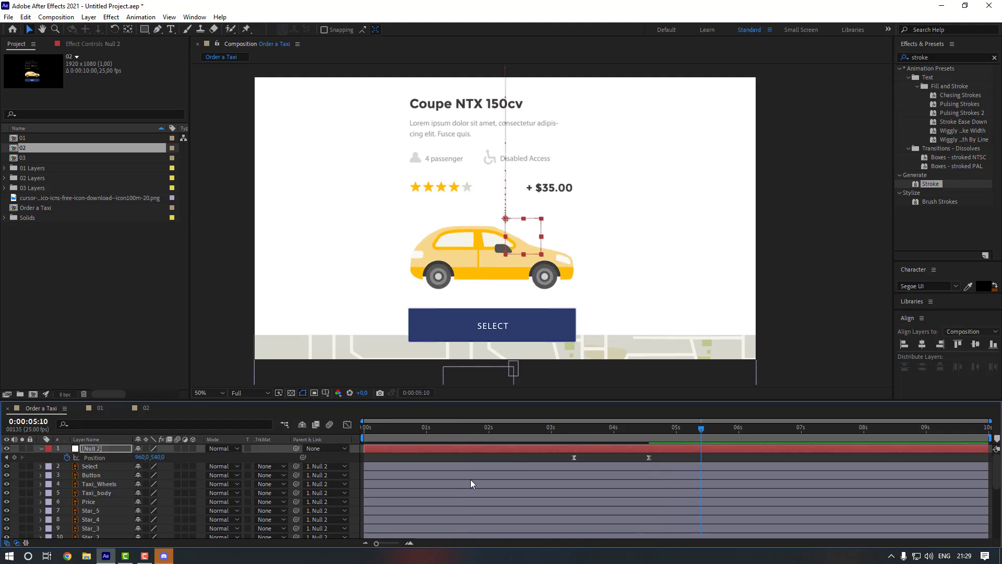
{"action": "key", "text": "j"}
{"action": "left_click_drag", "start_coordinate": [158, 457], "coordinate": [92, 457]}
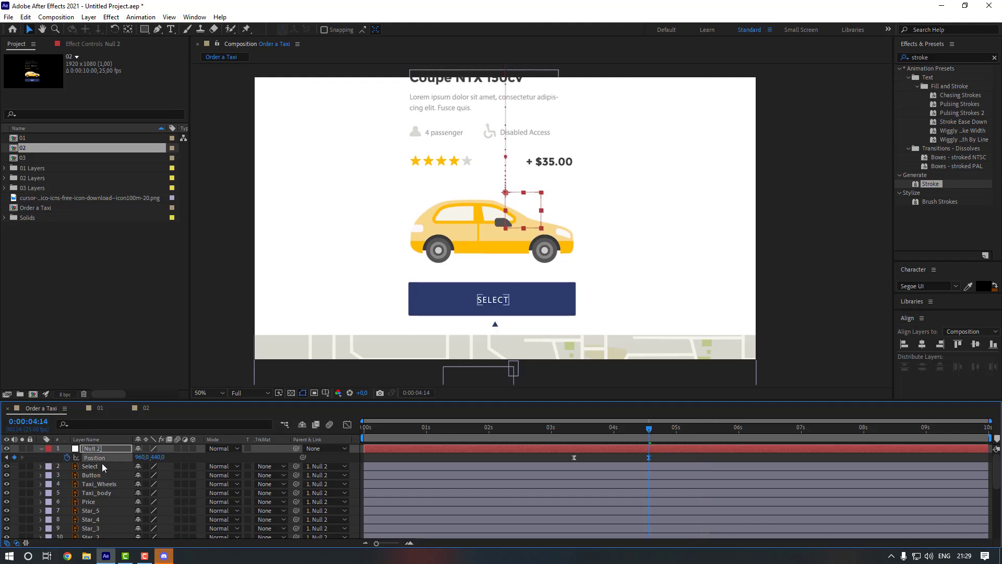
{"action": "key", "text": "shift+s"}
{"action": "left_click_drag", "start_coordinate": [156, 465], "coordinate": [206, 457]}
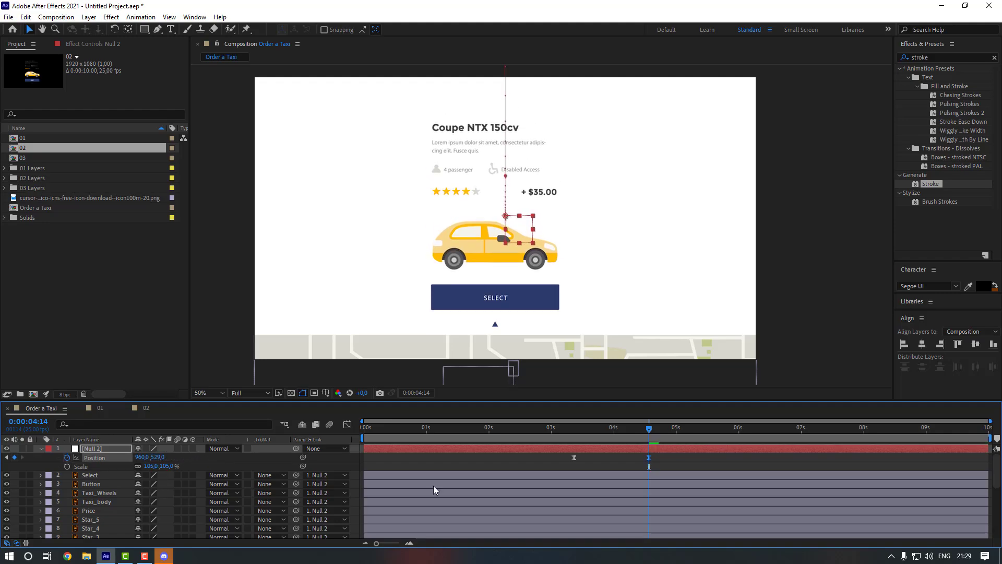
{"action": "left_click", "coordinate": [547, 464]}
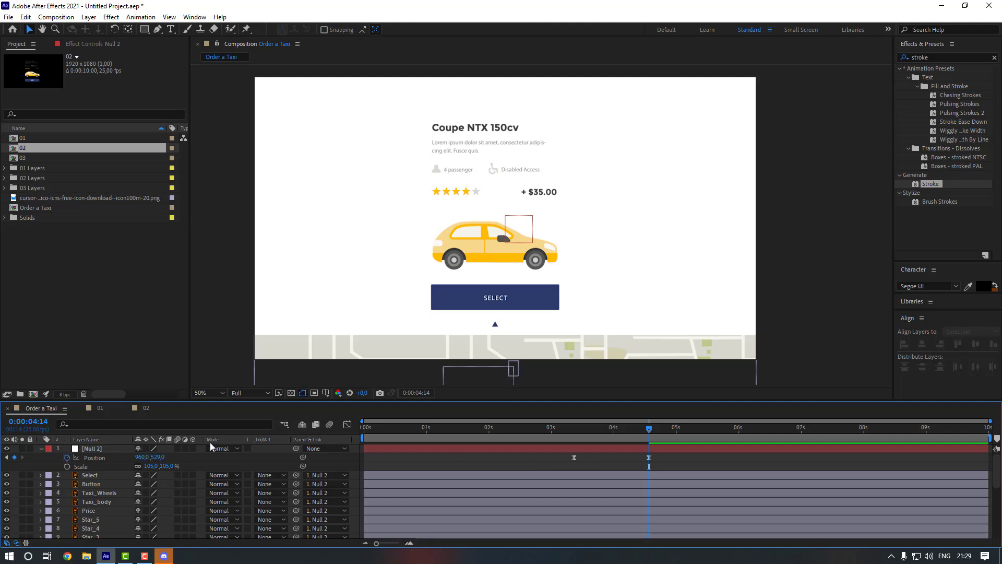
{"action": "left_click", "coordinate": [85, 448]}
{"action": "left_click", "coordinate": [41, 449]}
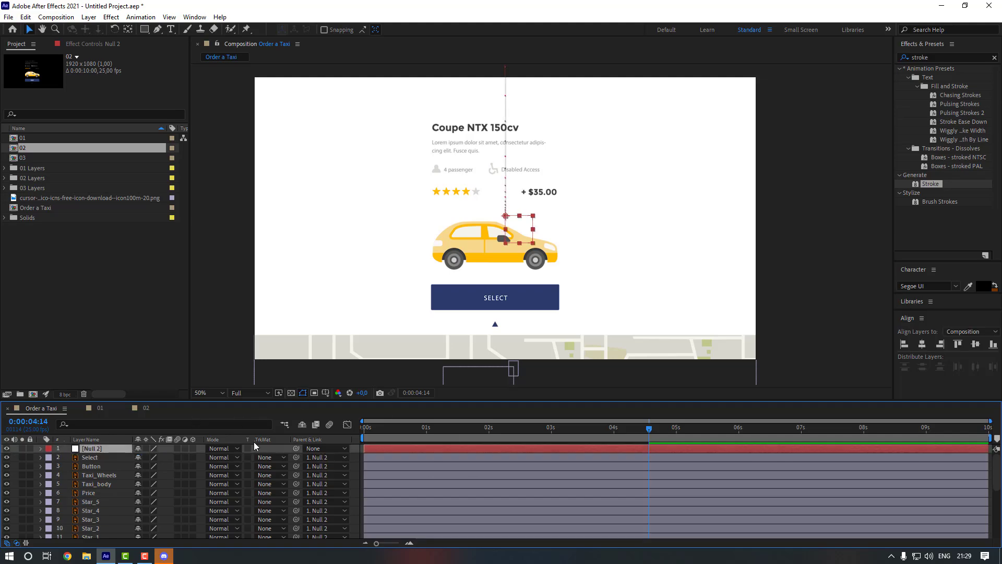
{"action": "scroll", "coordinate": [117, 483], "scroll_direction": "down", "scroll_amount": 3}
- Select every layer except Select and Button and pre-compose them into composition 2
{"action": "left_click", "coordinate": [240, 328]}
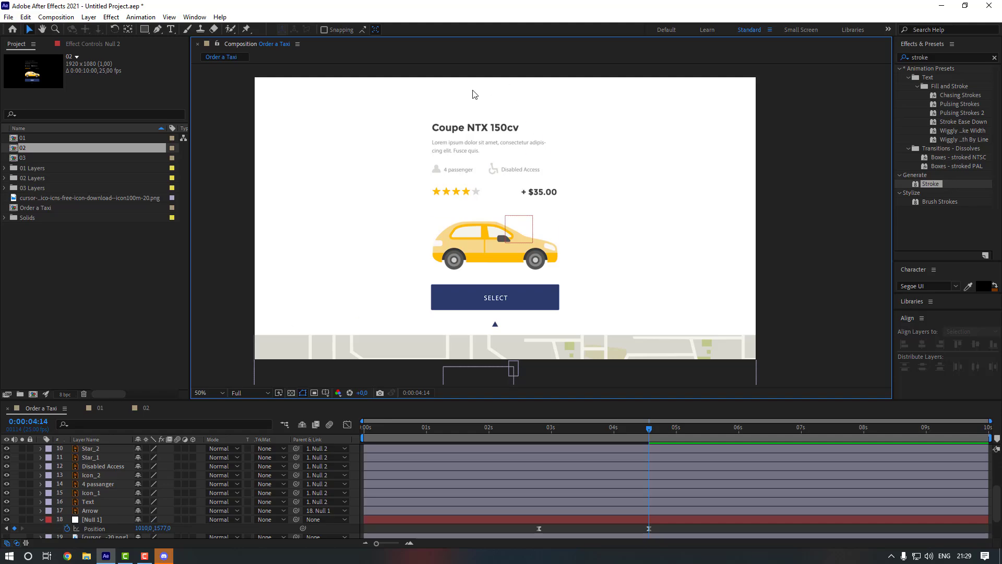
{"action": "key", "text": "ctrl+a"}
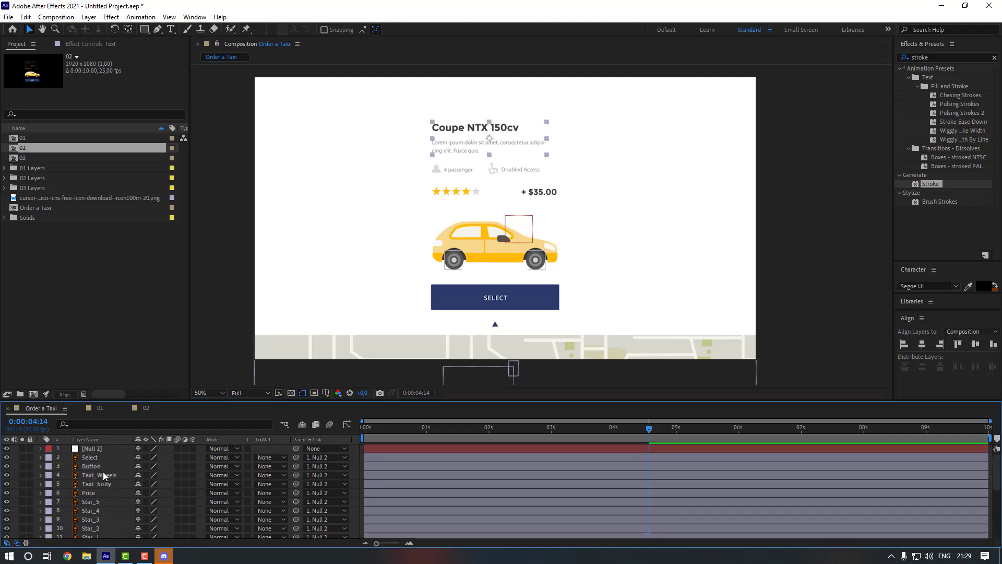
{"action": "scroll", "coordinate": [103, 464], "scroll_direction": "up", "scroll_amount": 3}
{"action": "left_click", "coordinate": [104, 458], "text": "ctrl"}
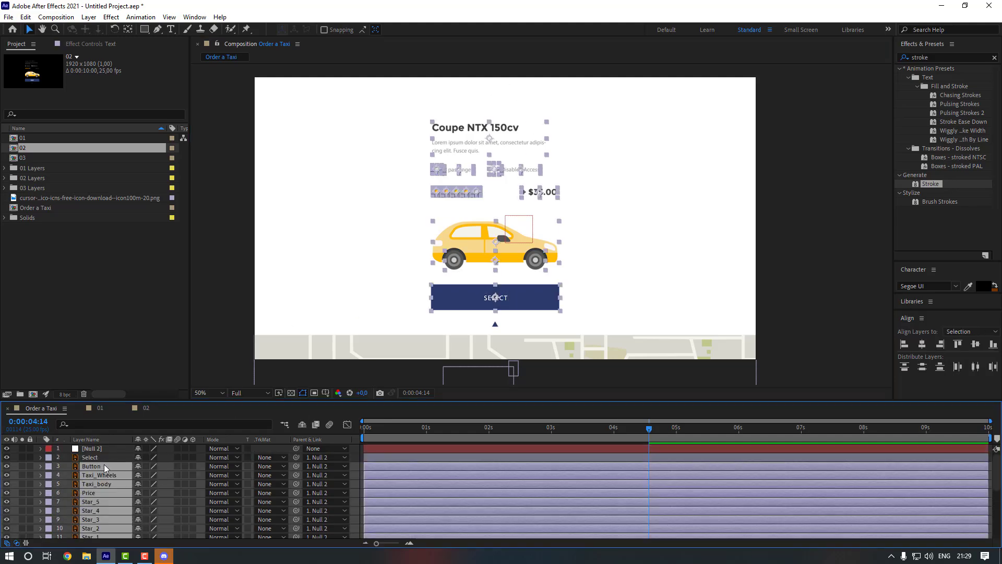
{"action": "left_click", "coordinate": [104, 466], "text": "ctrl"}
{"action": "scroll", "coordinate": [100, 500], "scroll_direction": "down", "scroll_amount": 1}
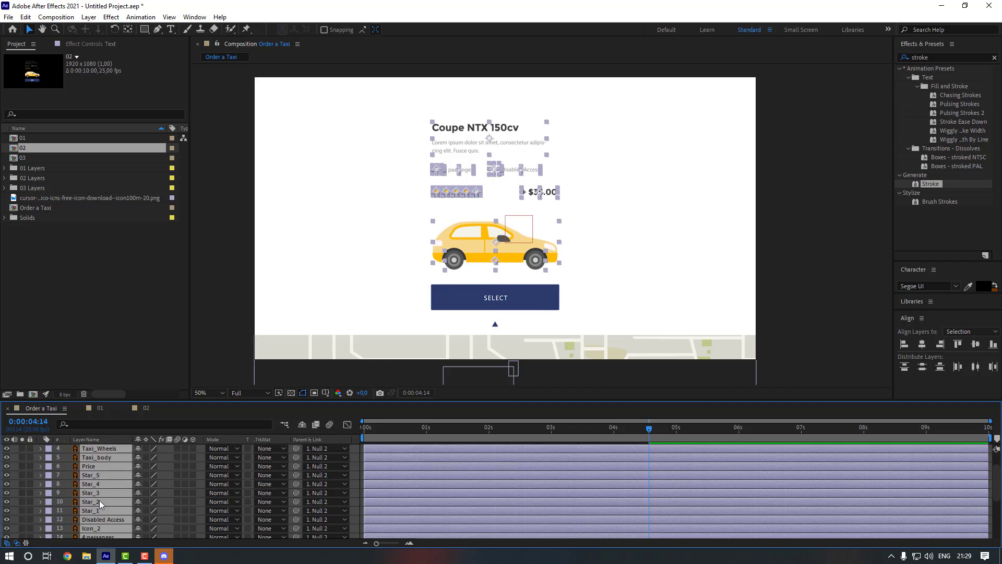
{"action": "right_click", "coordinate": [98, 486]}
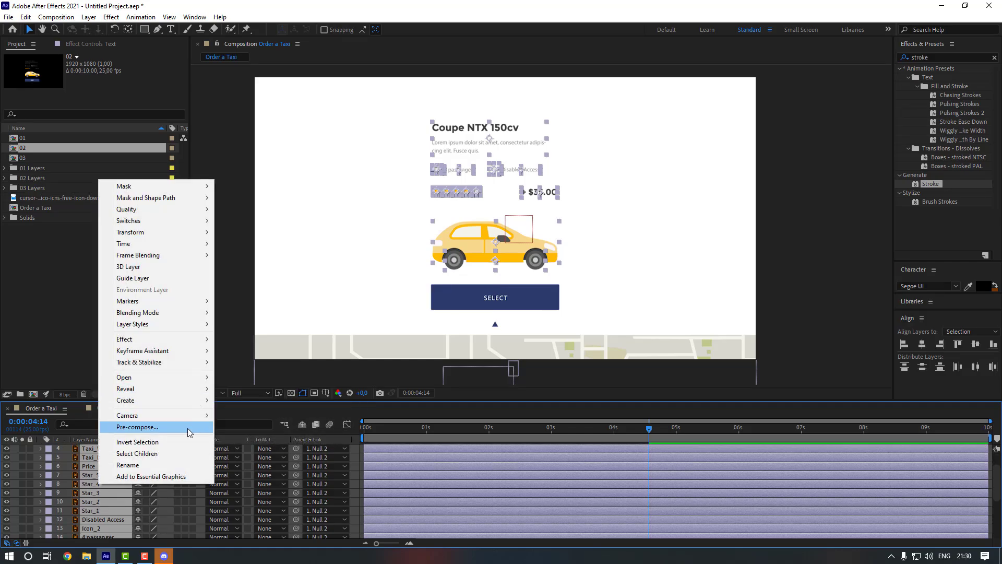
{"action": "left_click", "coordinate": [157, 424]}
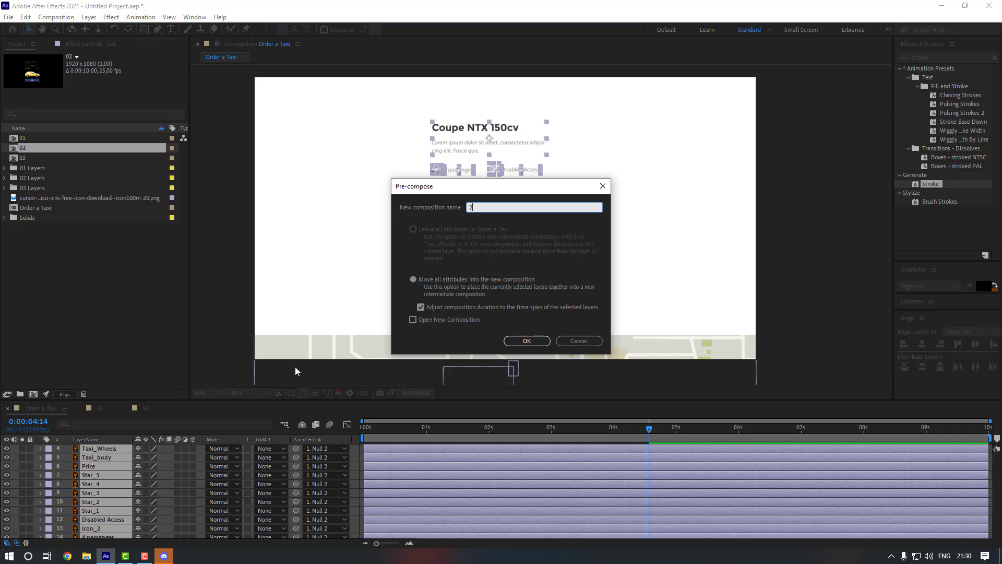
{"action": "key", "text": "Return"}
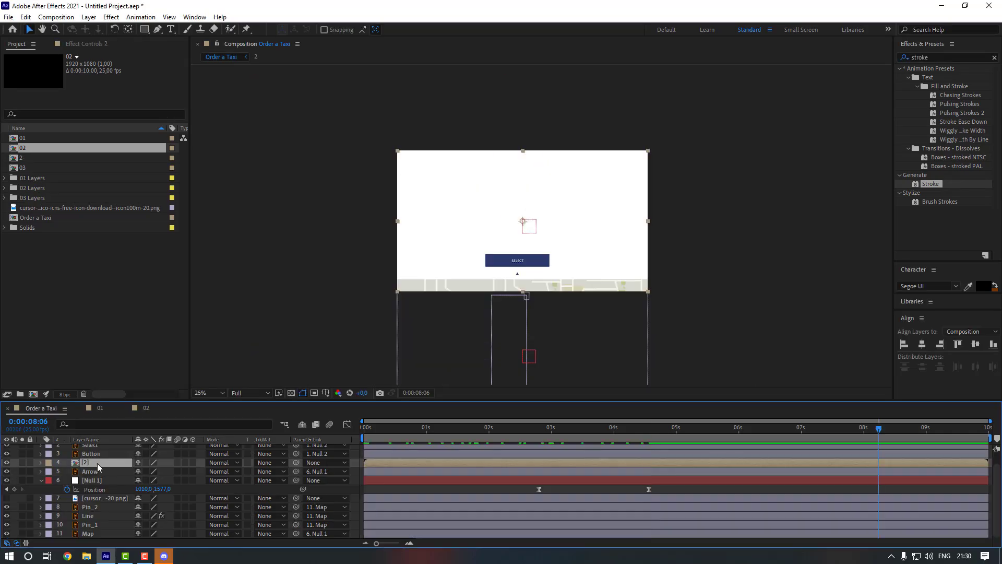
- Inside composition 2, shift all the card layers down into the frame
{"action": "double_click", "coordinate": [97, 462]}
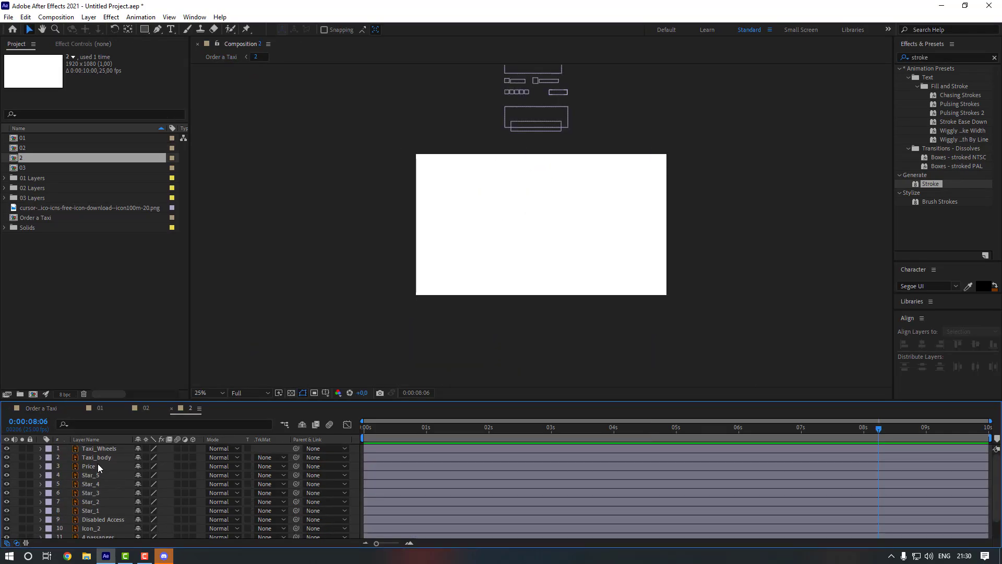
{"action": "key", "text": "ctrl+a"}
{"action": "key", "text": "shift+Down"}
{"action": "key", "text": "shift+Down"}
{"action": "key", "text": "shift+Down"}
{"action": "key", "text": "shift+Down"}
{"action": "key", "text": "shift+Down"}
{"action": "key", "text": "shift+Down"}
{"action": "key", "text": "shift+Down"}
{"action": "key", "text": "shift+Down"}
{"action": "key", "text": "shift+Down"}
{"action": "key", "text": "shift+Down"}
{"action": "key", "text": "shift+Down"}
{"action": "key", "text": "shift+Down"}
{"action": "key", "text": "shift+Down"}
{"action": "key", "text": "shift+Down"}
{"action": "key", "text": "shift+Down"}
{"action": "key", "text": "shift+Down"}
{"action": "key", "text": "shift+Down"}
{"action": "key", "text": "shift+Down"}
{"action": "key", "text": "shift+Down"}
{"action": "key", "text": "shift+Down"}
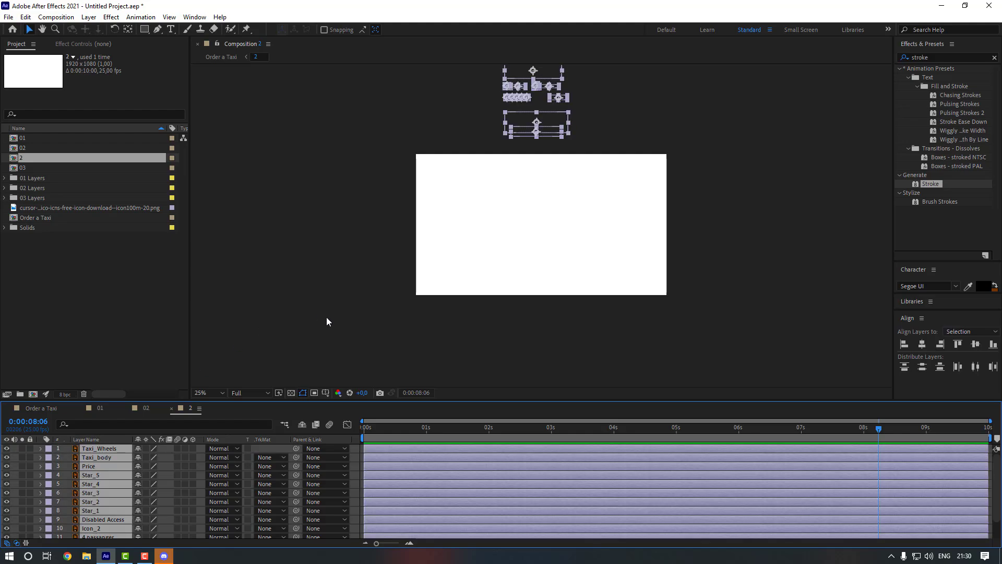
{"action": "key", "text": "shift+Down"}
{"action": "key", "text": "shift+Down"}
{"action": "key", "text": "shift+Down"}
{"action": "key", "text": "shift+Down"}
{"action": "key", "text": "shift+Down"}
{"action": "key", "text": "shift+Down"}
{"action": "key", "text": "shift+Down"}
{"action": "key", "text": "shift+Down"}
{"action": "key", "text": "shift+Down"}
{"action": "key", "text": "shift+Down"}
{"action": "key", "text": "shift+Down"}
{"action": "key", "text": "shift+Down"}
{"action": "key", "text": "shift+Down"}
{"action": "key", "text": "shift+Down"}
{"action": "key", "text": "shift+Down"}
{"action": "key", "text": "shift+Down"}
{"action": "key", "text": "shift+Down"}
{"action": "key", "text": "shift+Down"}
{"action": "key", "text": "shift+Down"}
{"action": "key", "text": "shift+Down"}
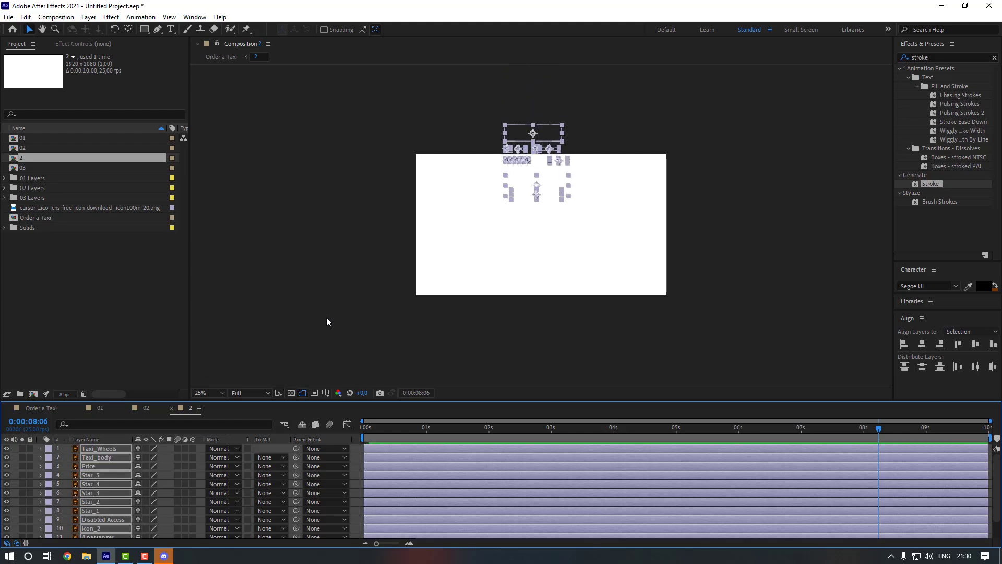
{"action": "key", "text": "shift+Down"}
{"action": "key", "text": "shift+Down"}
{"action": "key", "text": "shift+Down"}
{"action": "key", "text": "shift+Down"}
{"action": "key", "text": "shift+Down"}
{"action": "key", "text": "shift+Down"}
{"action": "key", "text": "shift+Down"}
{"action": "key", "text": "shift+Down"}
{"action": "key", "text": "shift+Down"}
{"action": "key", "text": "shift+Down"}
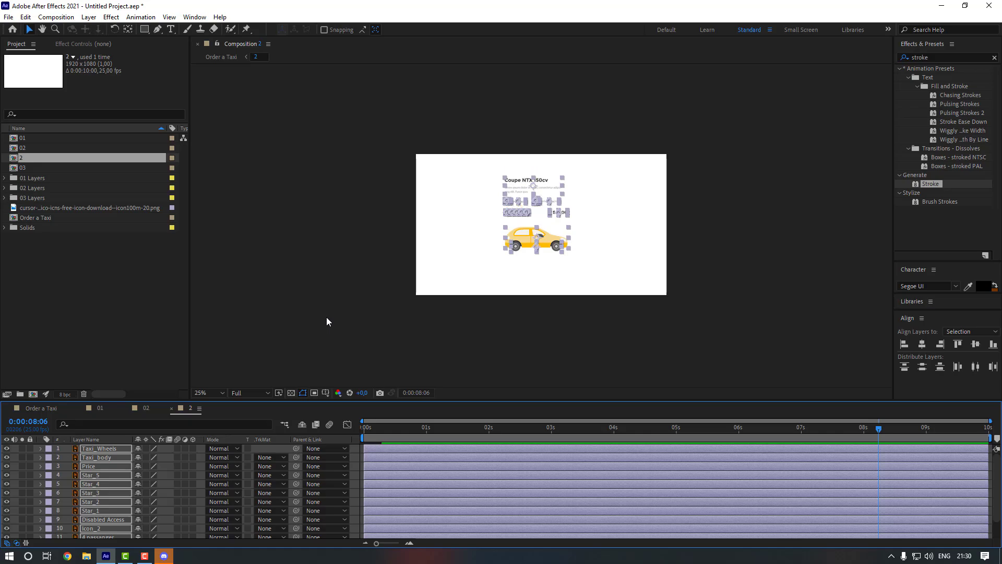
{"action": "left_click", "coordinate": [338, 291]}
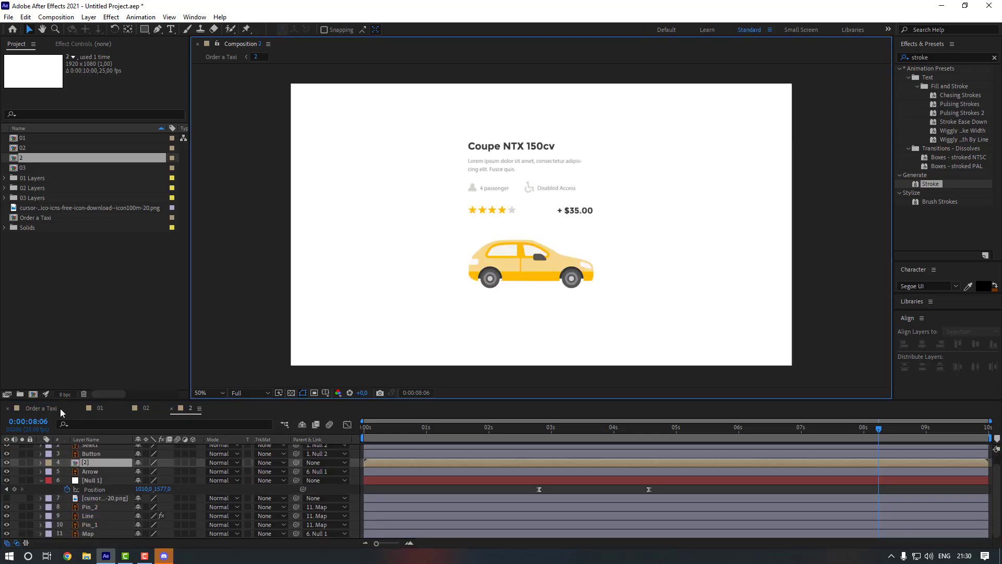
- Check the card in Order a Taxi, then reopen composition 2 and enable Region of Interest
{"action": "left_click", "coordinate": [60, 411]}
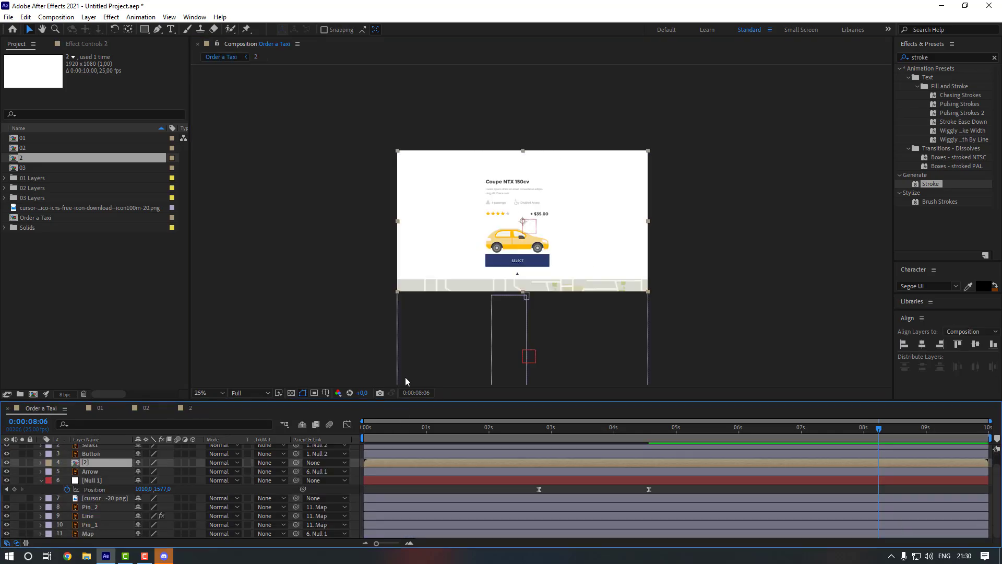
{"action": "left_click", "coordinate": [180, 409]}
{"action": "key", "text": "ctrl+a"}
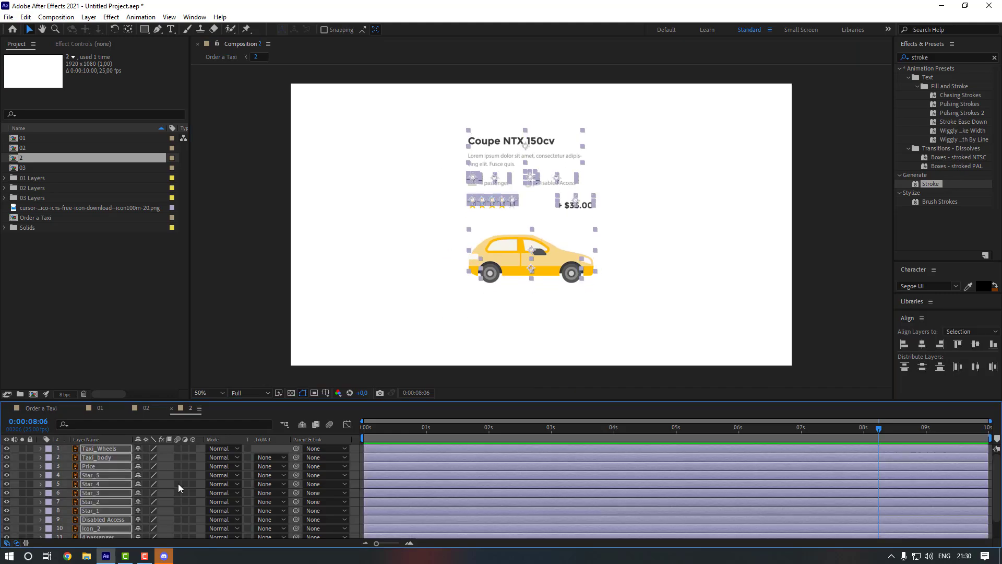
{"action": "left_click", "coordinate": [42, 410]}
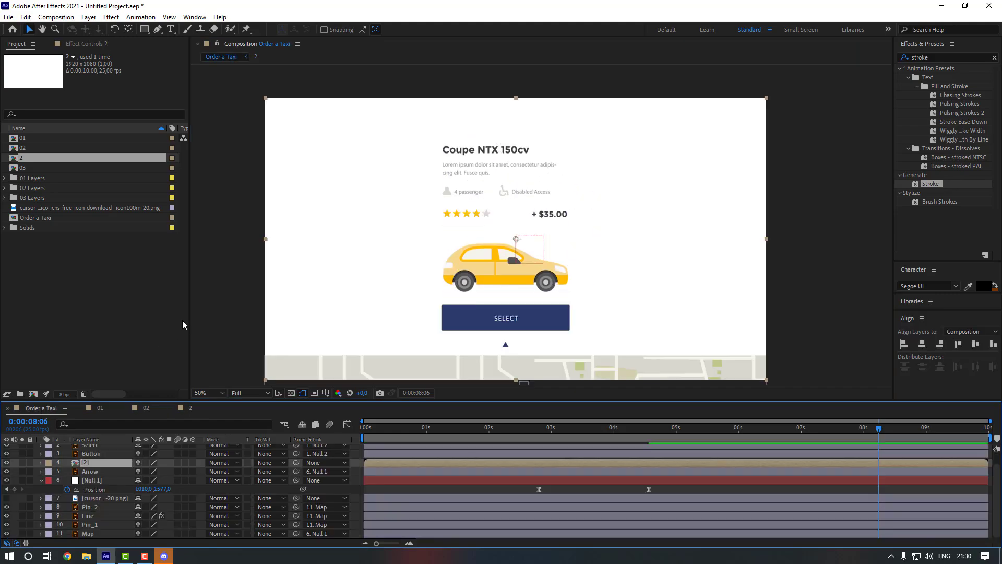
{"action": "double_click", "coordinate": [93, 459]}
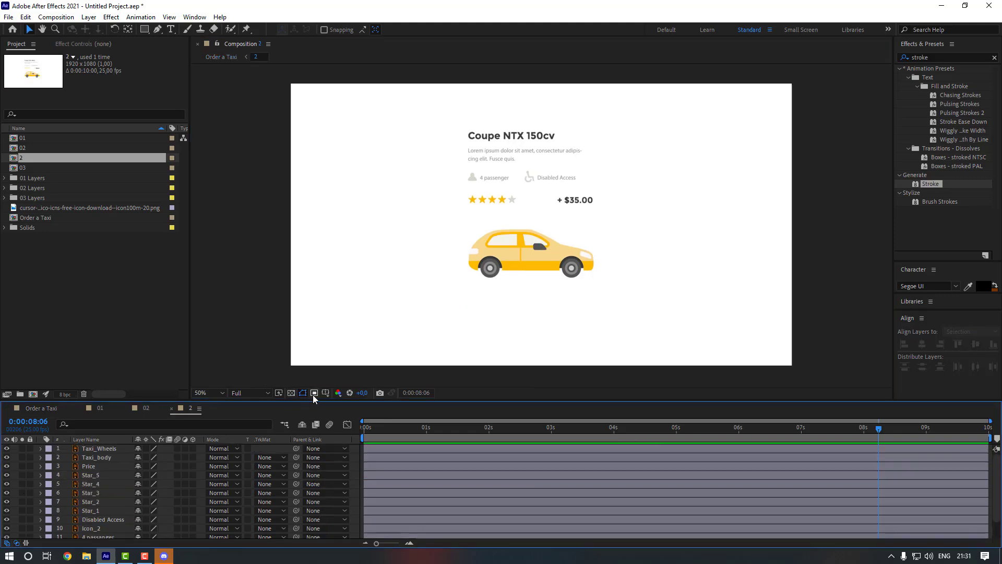
{"action": "left_click", "coordinate": [314, 394]}
- Draw a region of interest around the taxi card and crop composition 2 to it (582 x 630)
{"action": "left_click_drag", "start_coordinate": [456, 123], "coordinate": [609, 288]}
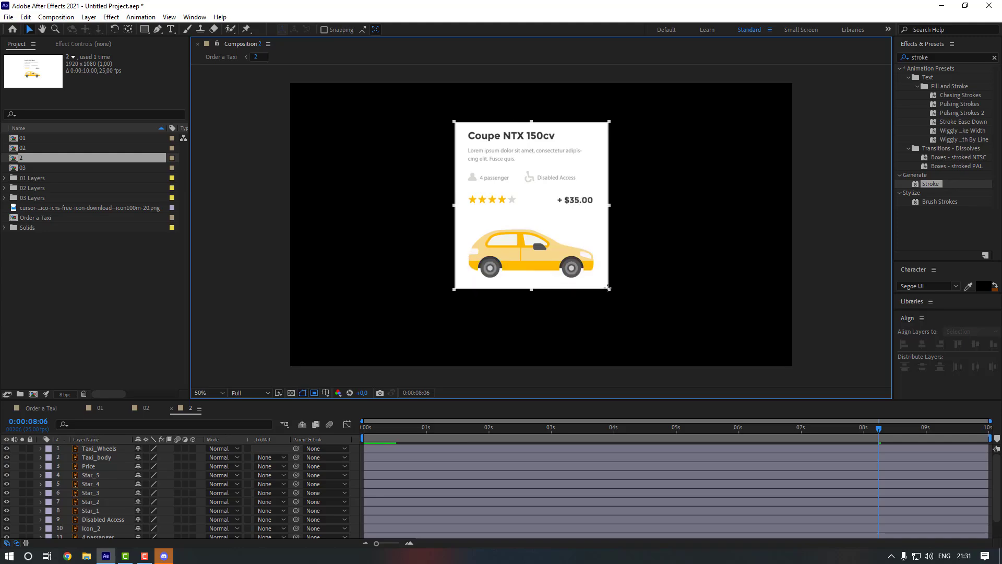
{"action": "left_click", "coordinate": [56, 17]}
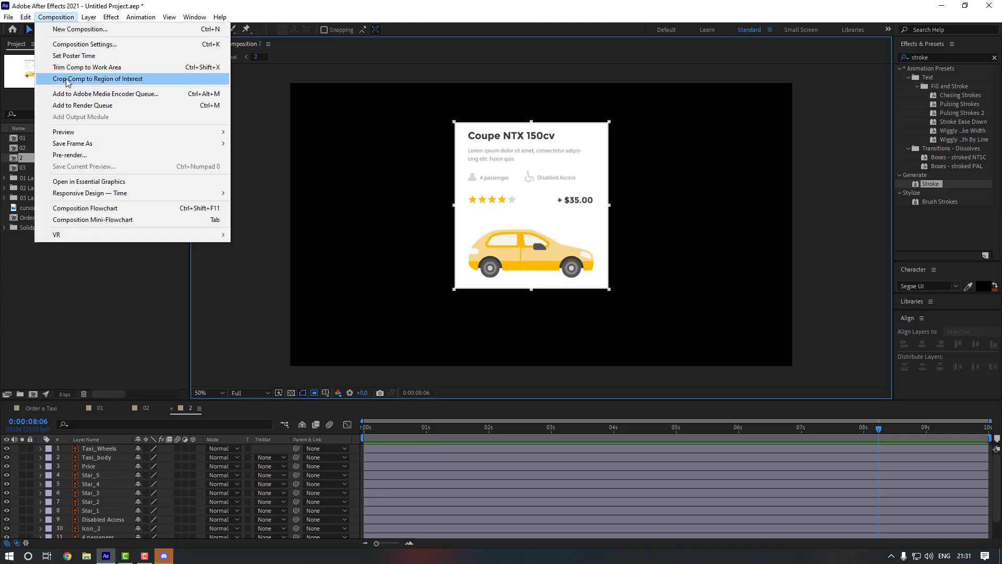
{"action": "left_click", "coordinate": [112, 81]}
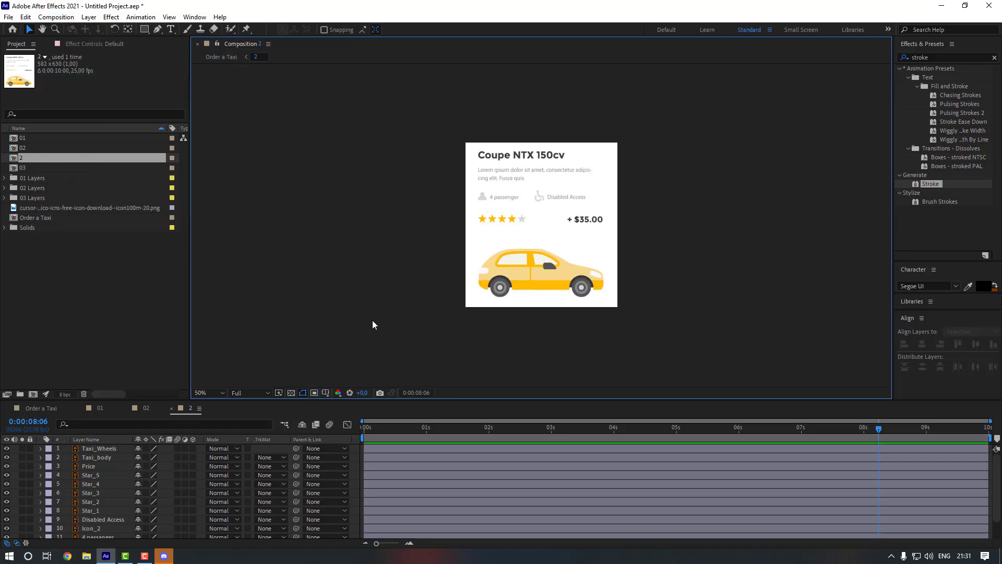
{"action": "left_click", "coordinate": [104, 507]}
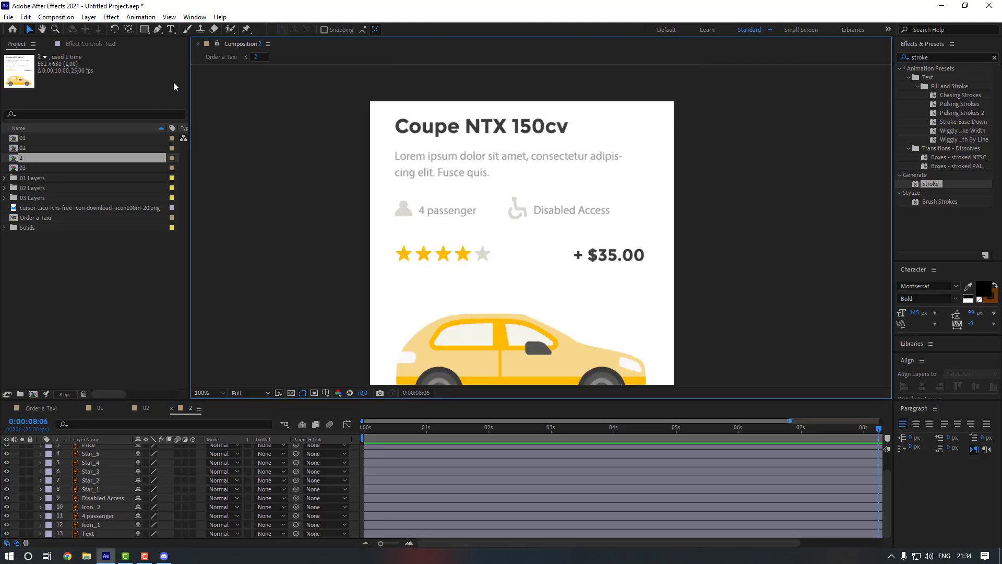
- Add a 'Coupe NTX 150cv' text layer over the old title and centre its anchor
{"action": "left_click", "coordinate": [168, 29]}
{"action": "left_click", "coordinate": [398, 118]}
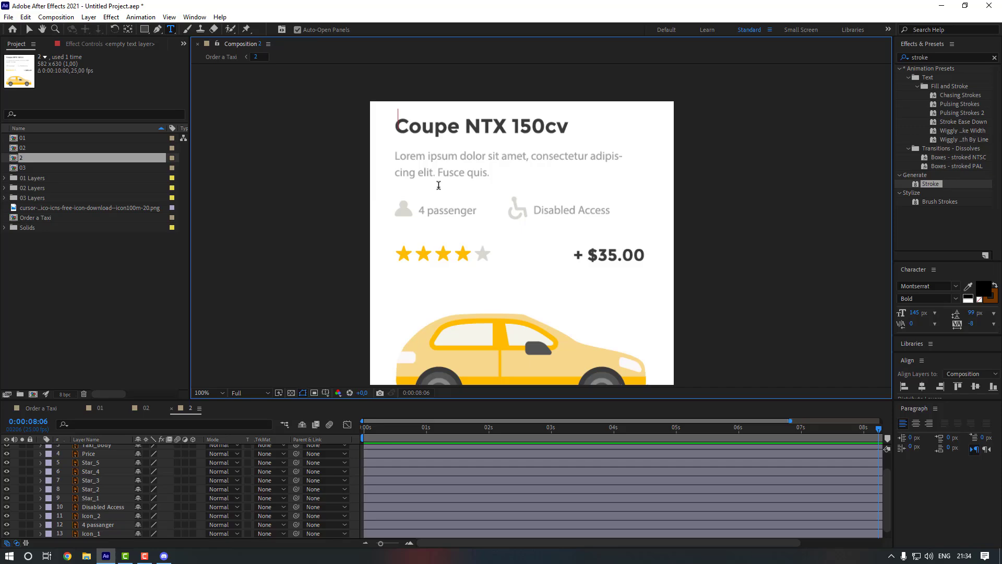
{"action": "type", "text": "Coupe NTX"}
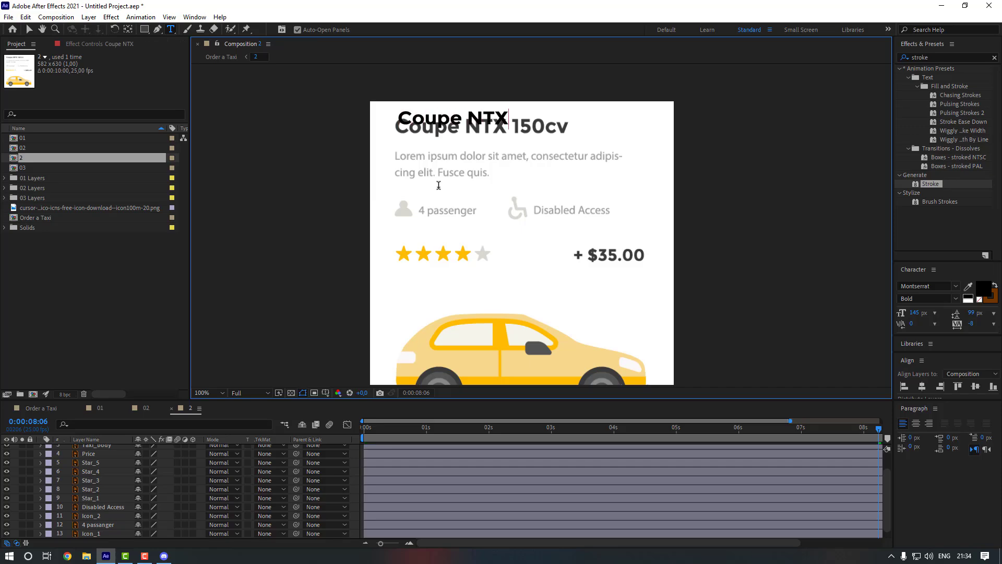
{"action": "type", "text": " 150cv"}
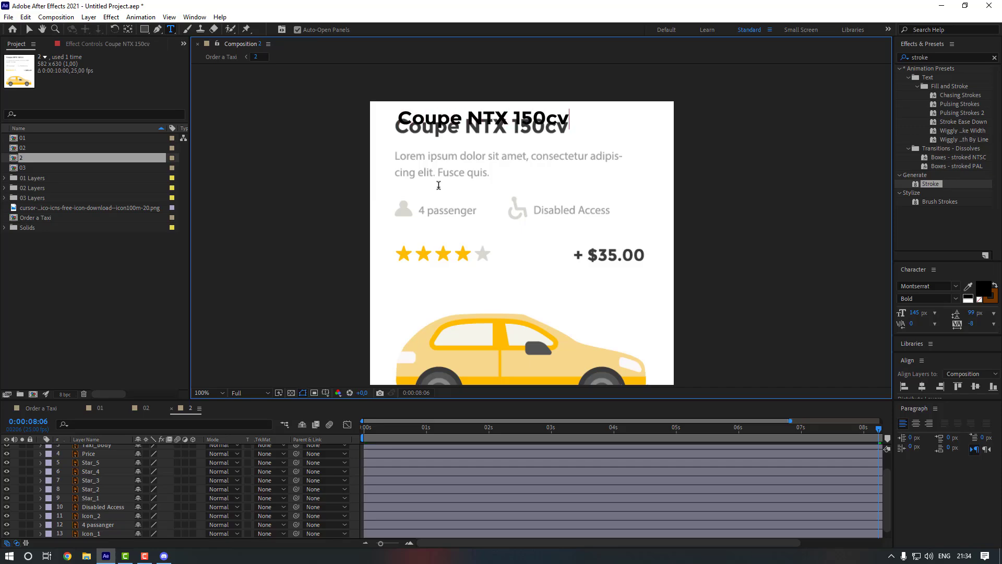
{"action": "left_click", "coordinate": [28, 29]}
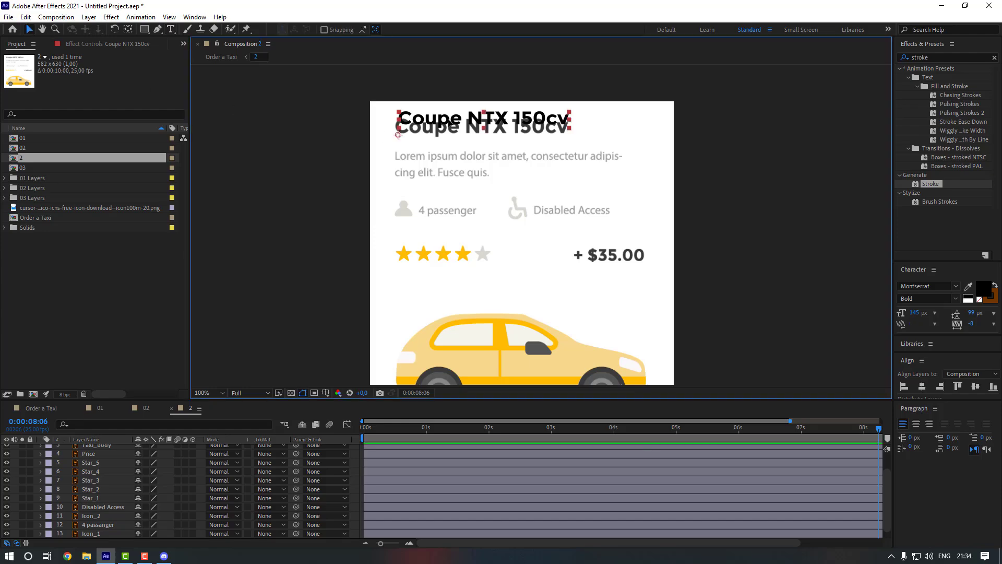
{"action": "left_click_drag", "start_coordinate": [450, 121], "coordinate": [446, 130]}
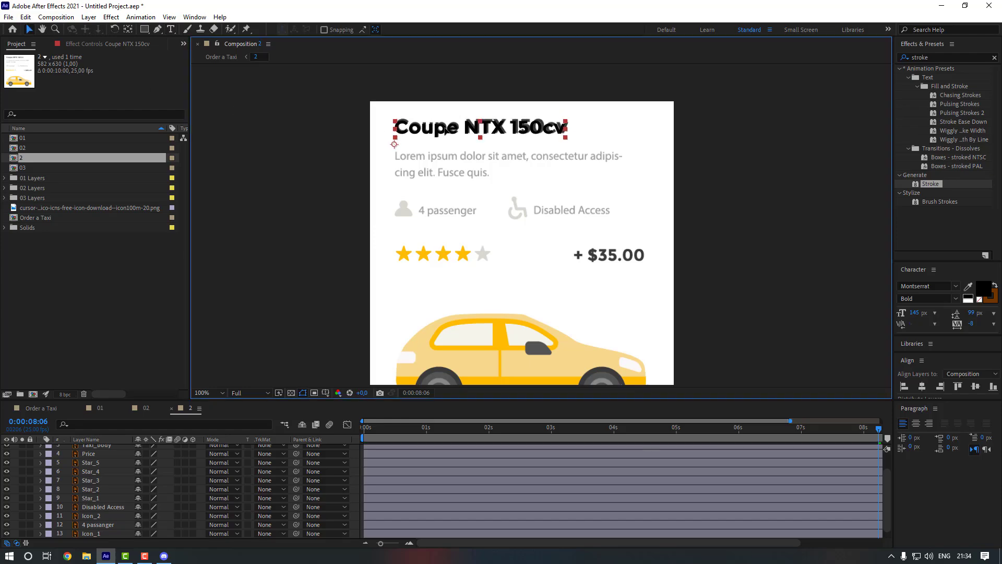
{"action": "double_click", "coordinate": [128, 29]}
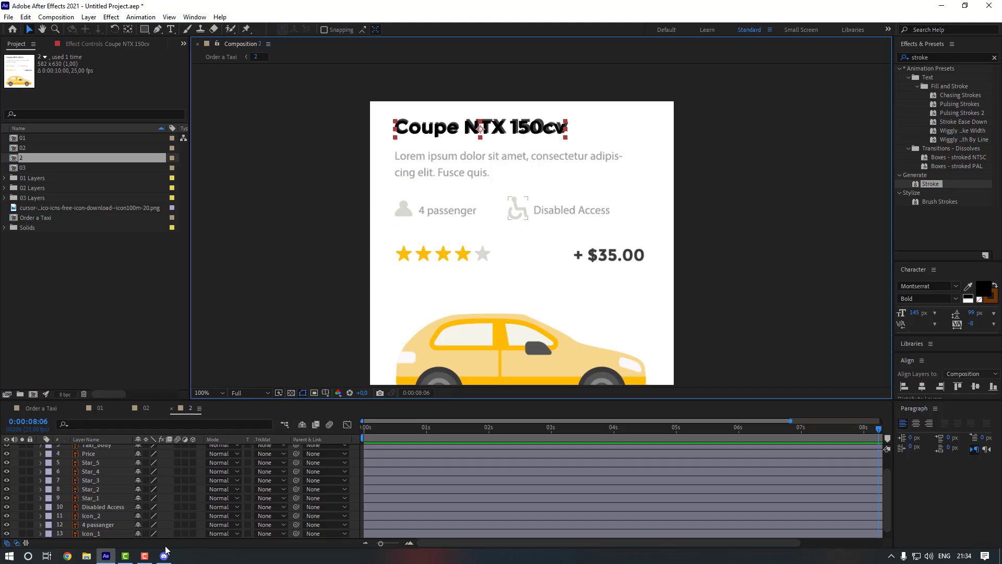
- Delete the old title and lorem ipsum layer, then enlarge the new title to 167 px
{"action": "scroll", "coordinate": [107, 501], "scroll_direction": "down", "scroll_amount": 1}
{"action": "left_click", "coordinate": [93, 530]}
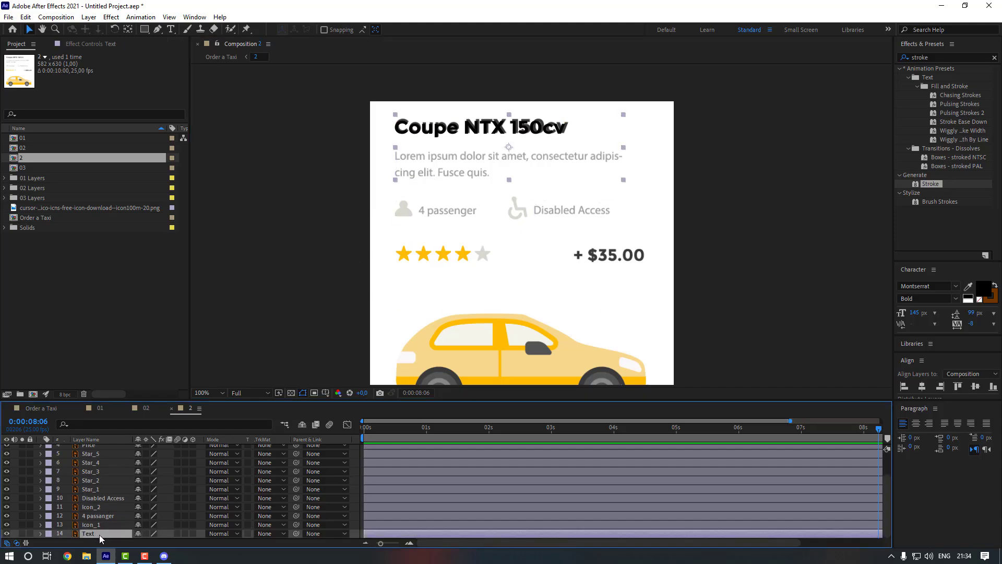
{"action": "key", "text": "Delete"}
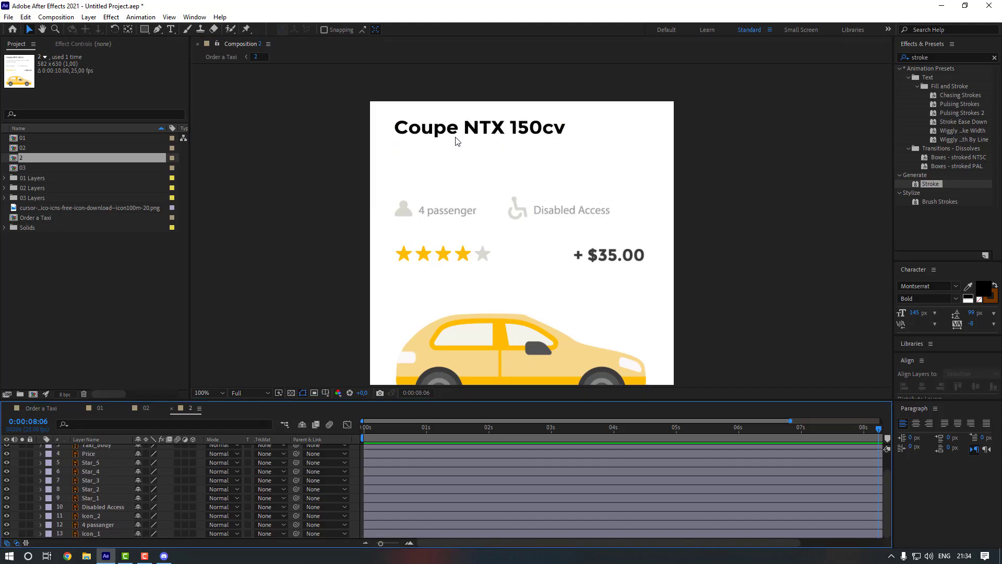
{"action": "left_click_drag", "start_coordinate": [462, 128], "coordinate": [465, 130]}
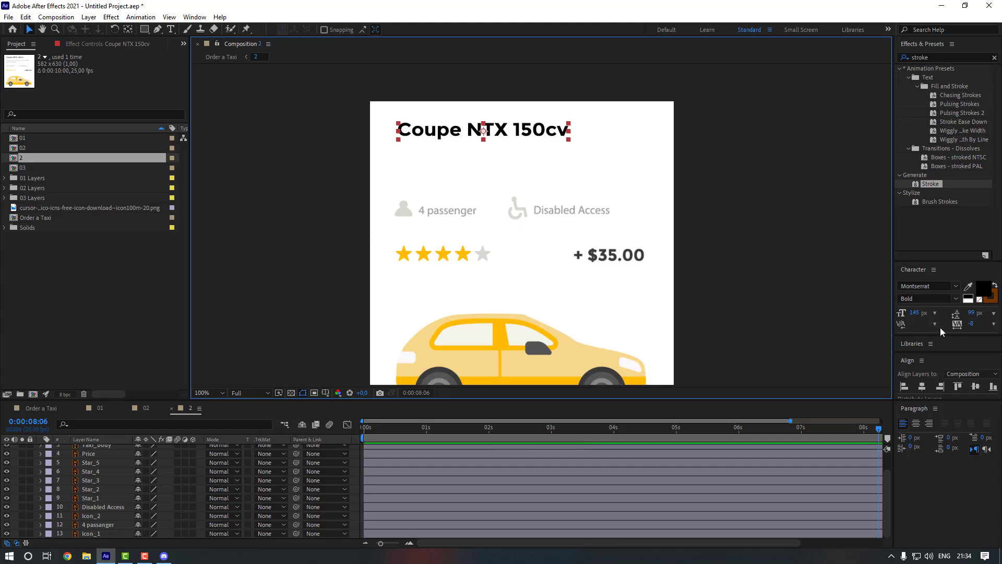
{"action": "left_click_drag", "start_coordinate": [917, 312], "coordinate": [942, 312]}
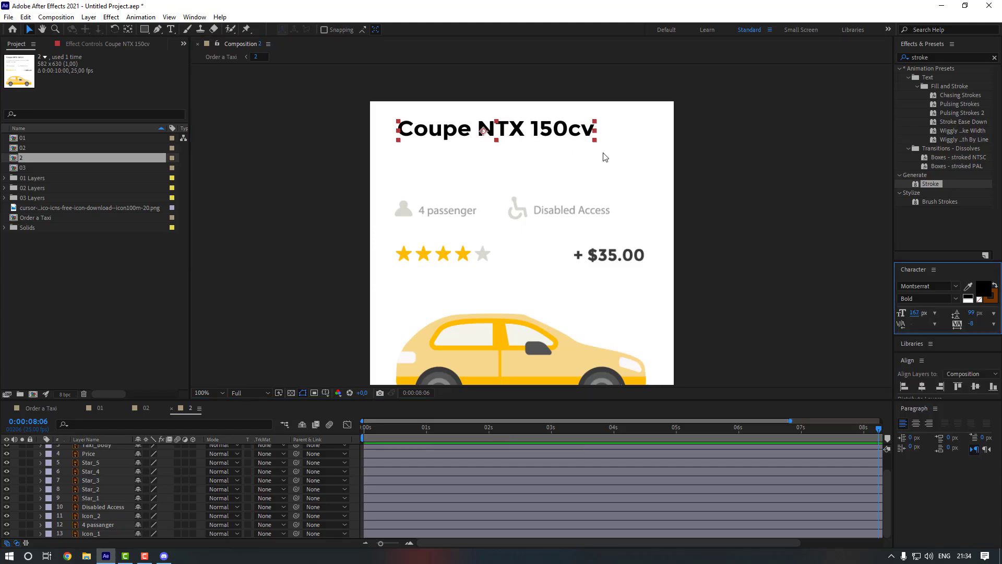
{"action": "left_click_drag", "start_coordinate": [551, 131], "coordinate": [547, 132]}
{"action": "left_click", "coordinate": [809, 164]}
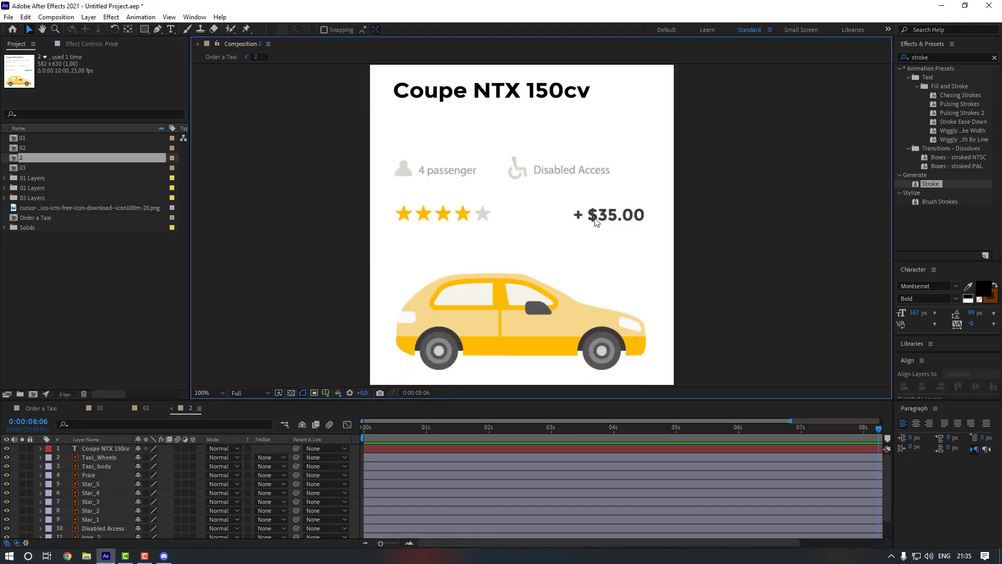
- Create a new +$35.00 text layer beside the price and reduce it to 131 px
{"action": "left_click", "coordinate": [172, 31]}
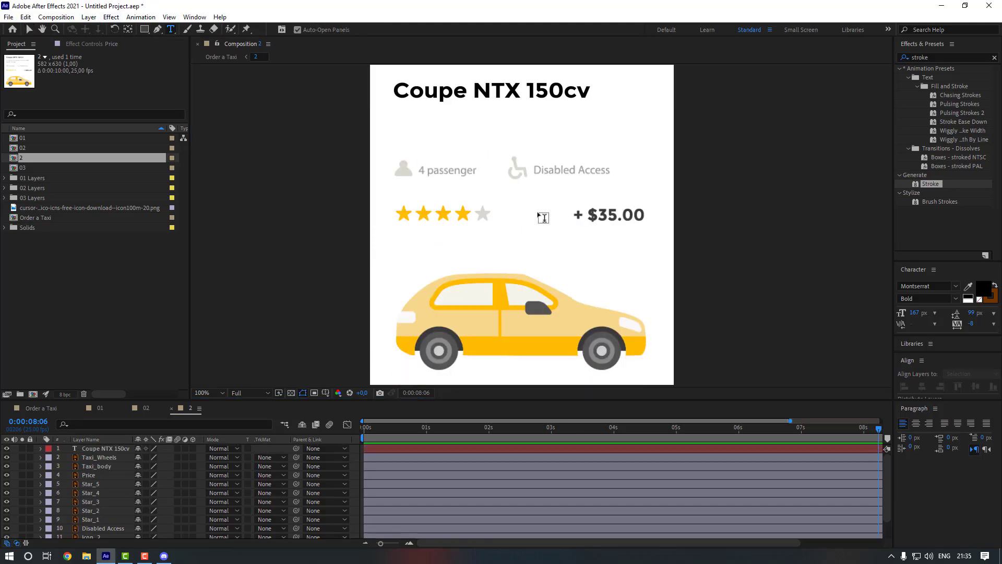
{"action": "left_click", "coordinate": [594, 224]}
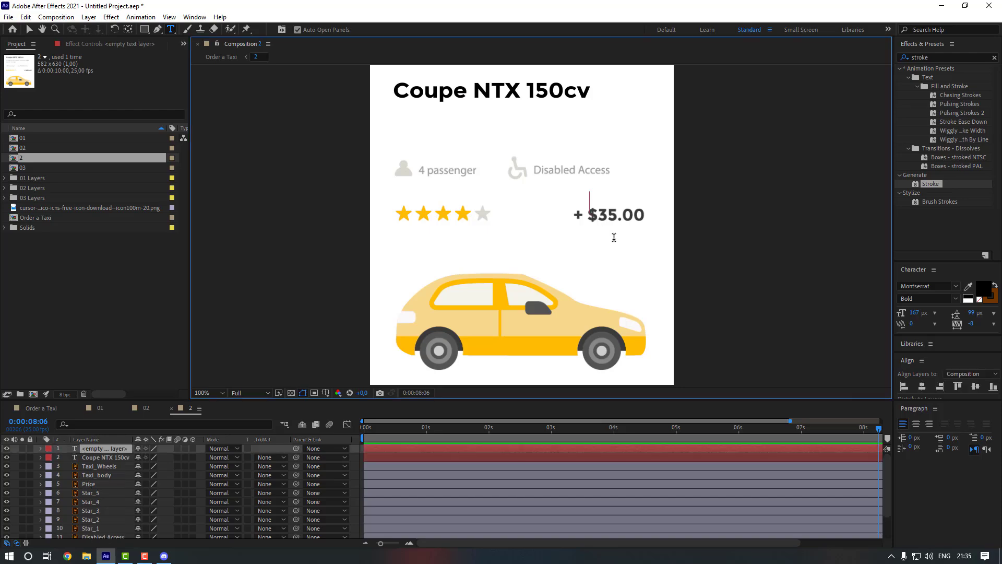
{"action": "type", "text": "$35.00"}
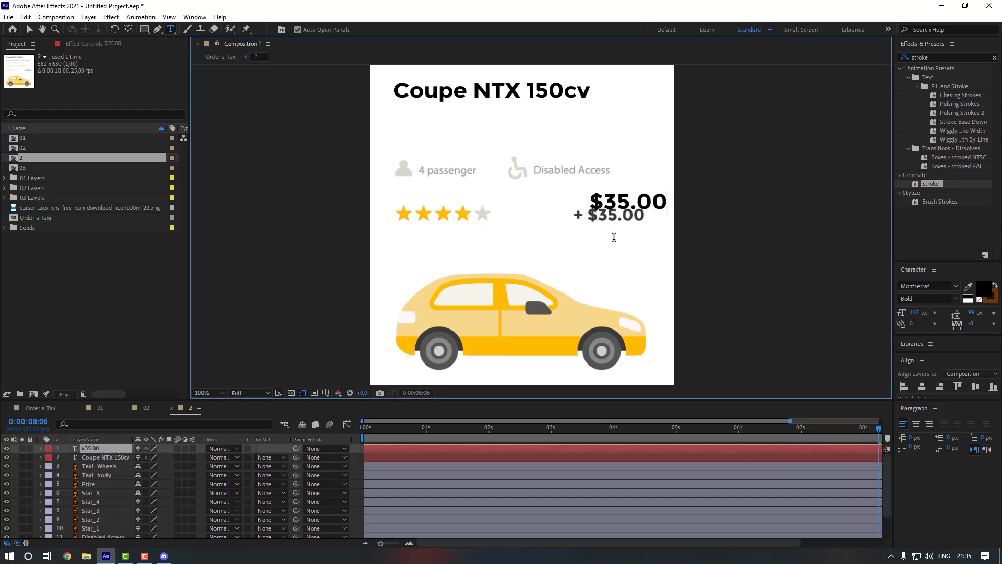
{"action": "type", "text": "+"}
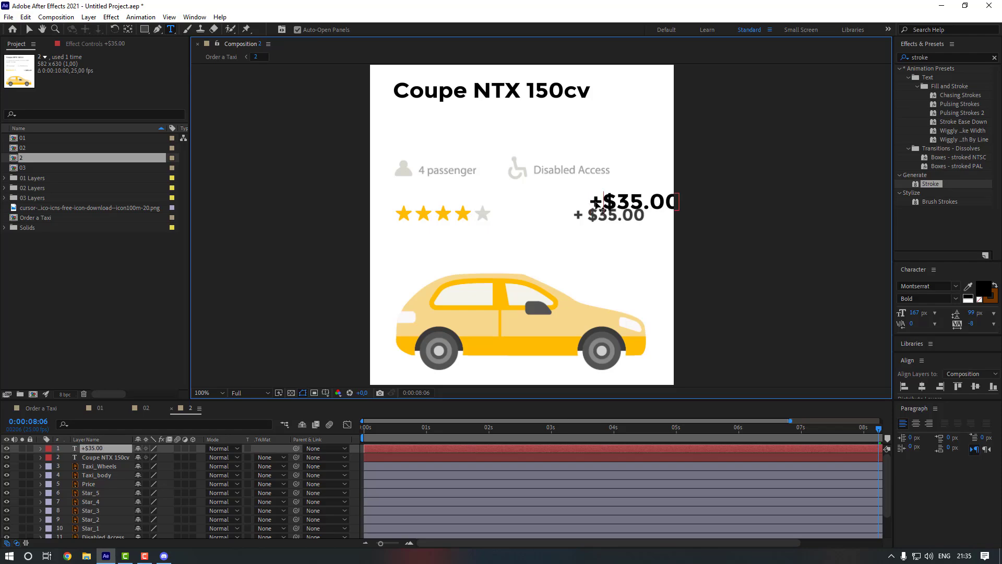
{"action": "key", "text": "ctrl+a"}
{"action": "left_click_drag", "start_coordinate": [915, 313], "coordinate": [887, 313]}
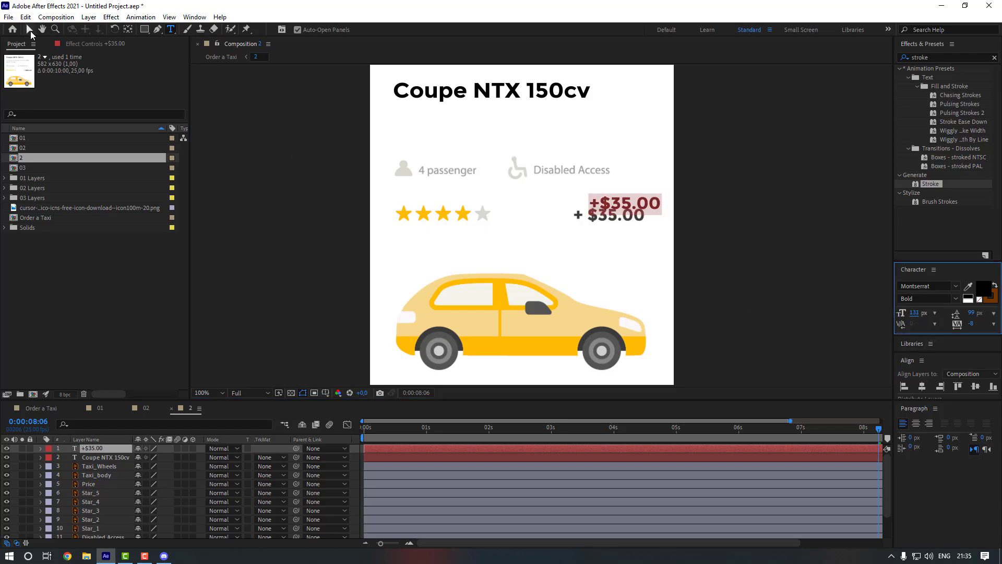
{"action": "left_click", "coordinate": [30, 30]}
- Move +$35.00 onto the original price, centre its anchor, and delete the old Price layer
{"action": "left_click_drag", "start_coordinate": [638, 203], "coordinate": [611, 214]}
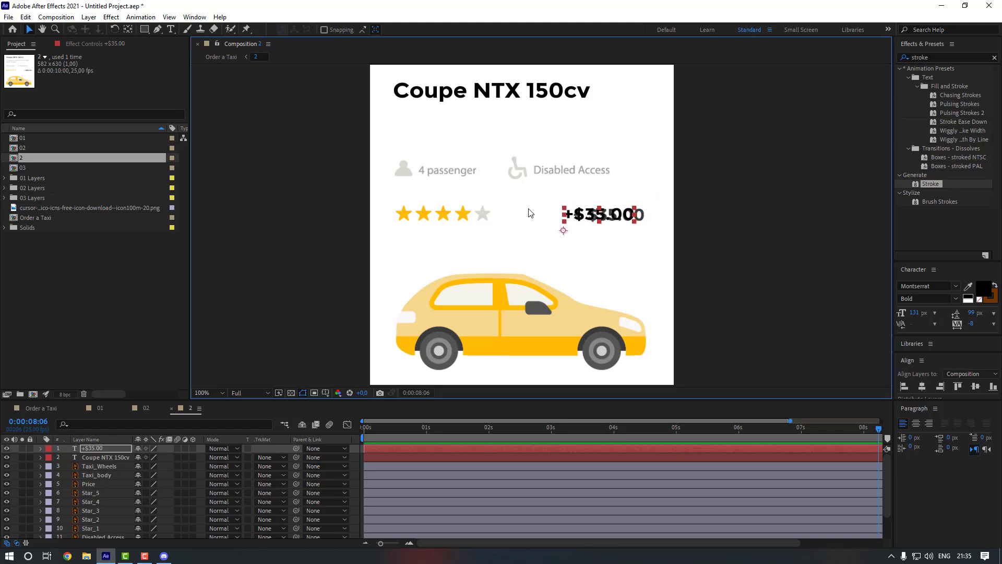
{"action": "double_click", "coordinate": [128, 30], "text": "ctrl"}
{"action": "left_click", "coordinate": [108, 484]}
{"action": "key", "text": "Delete"}
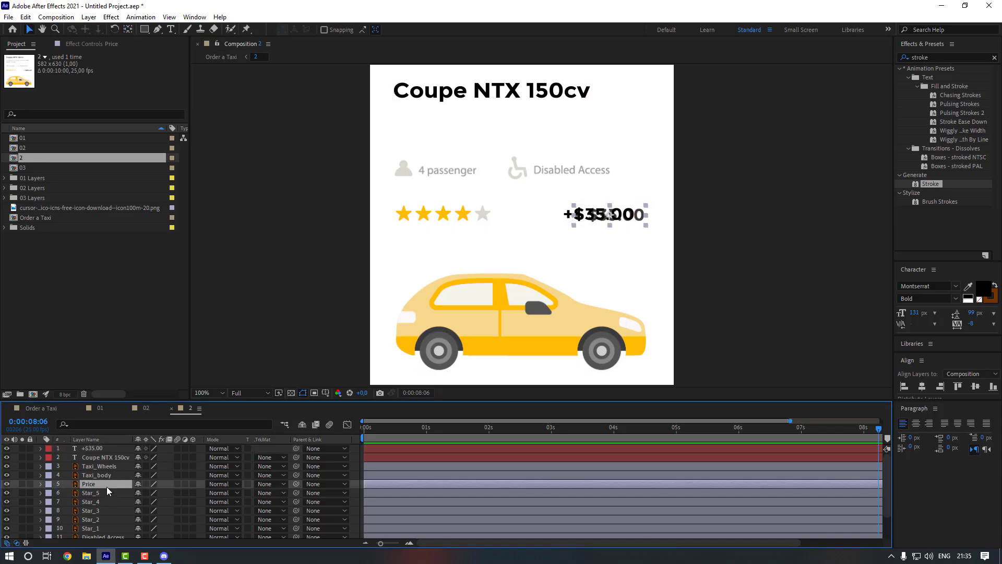
- Keyframe Taxi_body's Position at frames 0, 10 and 20, dipping from 484.5 to 489.5 and back
{"action": "left_click", "coordinate": [523, 282]}
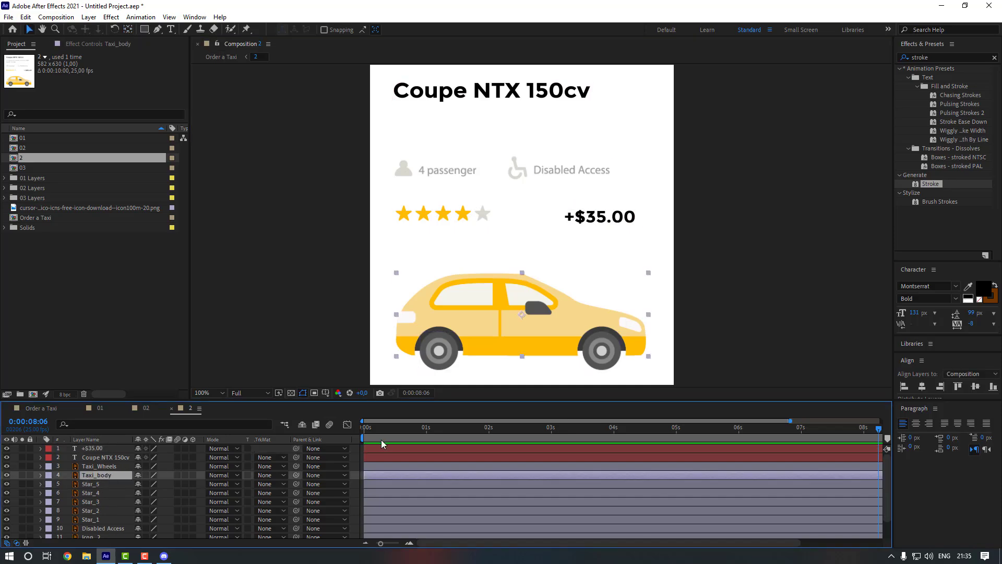
{"action": "left_click_drag", "start_coordinate": [373, 431], "coordinate": [288, 432]}
{"action": "key", "text": "p"}
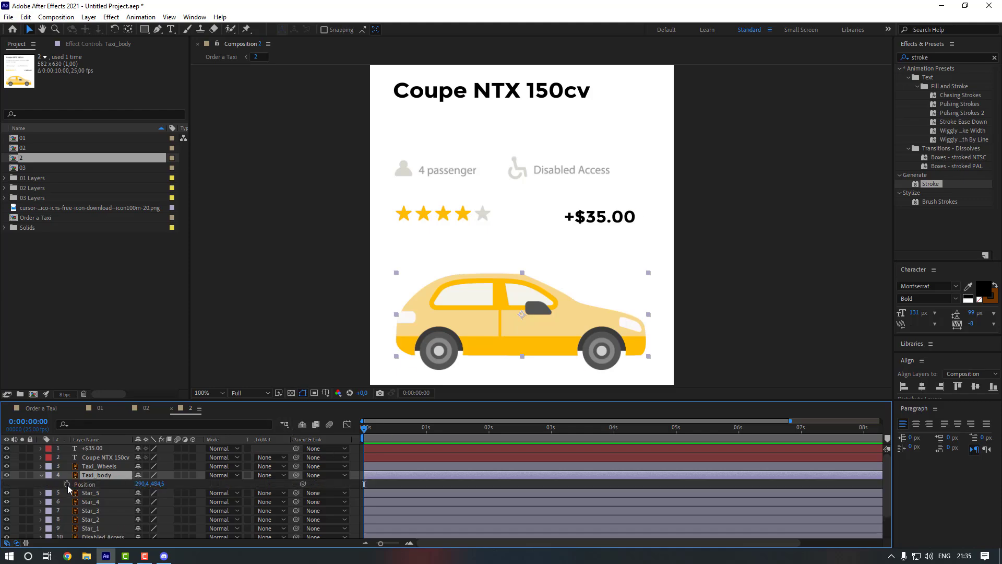
{"action": "left_click", "coordinate": [67, 484]}
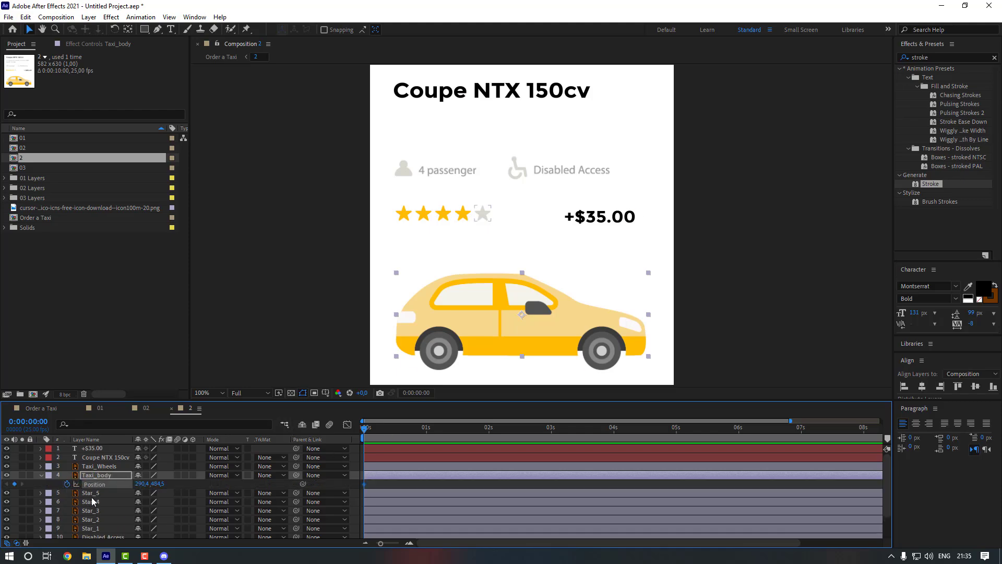
{"action": "key", "text": "shift+Page_Down"}
{"action": "key", "text": "Down"}
{"action": "key", "text": "Down"}
{"action": "key", "text": "Down"}
{"action": "key", "text": "Down"}
{"action": "key", "text": "Down"}
{"action": "key", "text": "Down"}
{"action": "key", "text": "Down"}
{"action": "key", "text": "Down"}
{"action": "key", "text": "Down"}
{"action": "key", "text": "Down"}
{"action": "key", "text": "Down"}
{"action": "key", "text": "Down"}
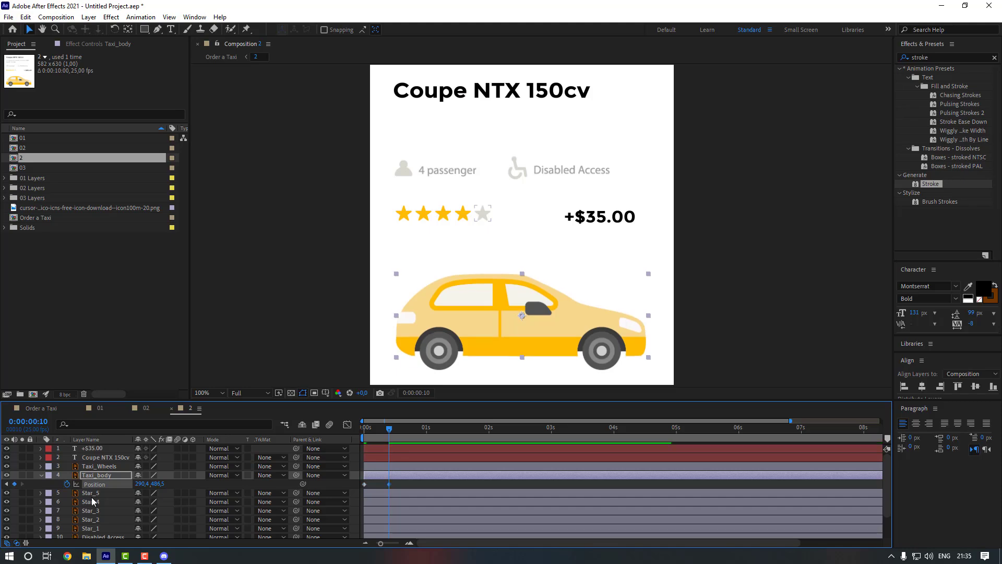
{"action": "key", "text": "Up"}
{"action": "key", "text": "Up"}
{"action": "key", "text": "Up"}
{"action": "key", "text": "Up"}
{"action": "key", "text": "Up"}
{"action": "key", "text": "Up"}
{"action": "key", "text": "Up"}
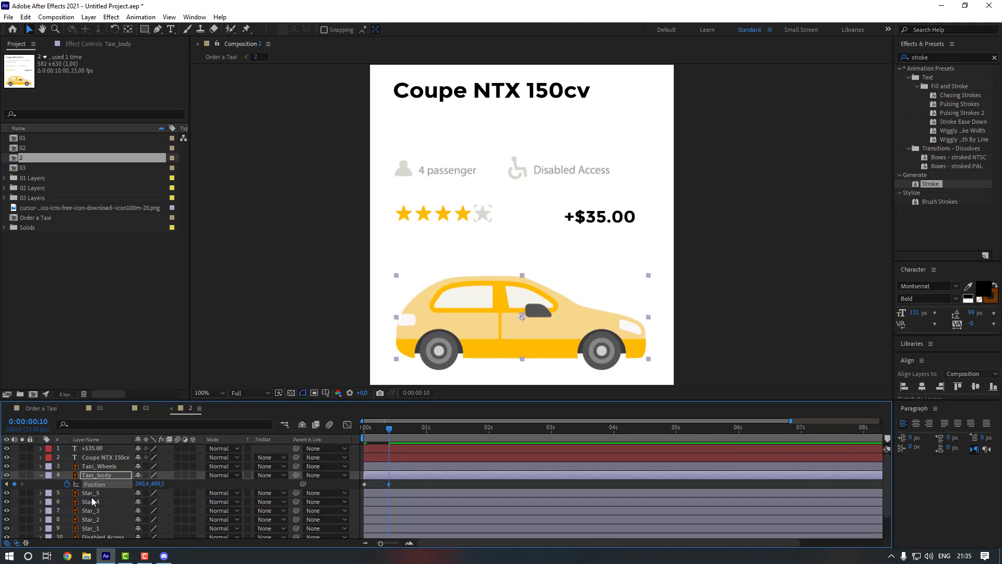
{"action": "key", "text": "shift+Page_Down"}
{"action": "key", "text": "ctrl+v"}
- Apply Easy Ease to the three Taxi_body Position keyframes
{"action": "left_click_drag", "start_coordinate": [431, 483], "coordinate": [353, 489]}
{"action": "right_click", "coordinate": [413, 485]}
{"action": "mouse_move", "coordinate": [470, 474]}
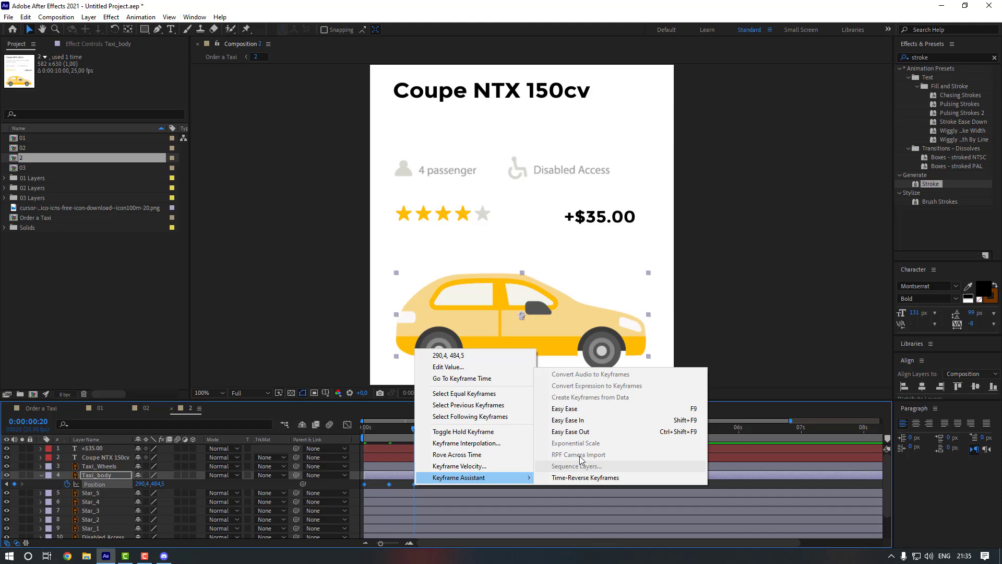
{"action": "left_click", "coordinate": [569, 405]}
{"action": "left_click", "coordinate": [433, 483]}
{"action": "left_click_drag", "start_coordinate": [405, 429], "coordinate": [341, 424]}
- Add a loopOut(type = "cycle") expression to Taxi_body's Position so the bob repeats
{"action": "key", "text": "space"}
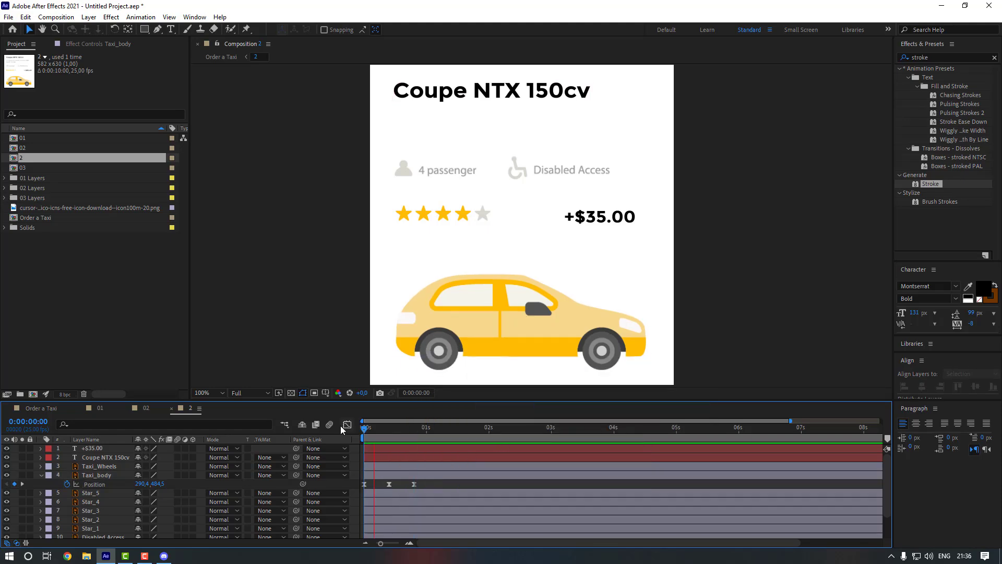
{"action": "left_click_drag", "start_coordinate": [432, 482], "coordinate": [384, 484]}
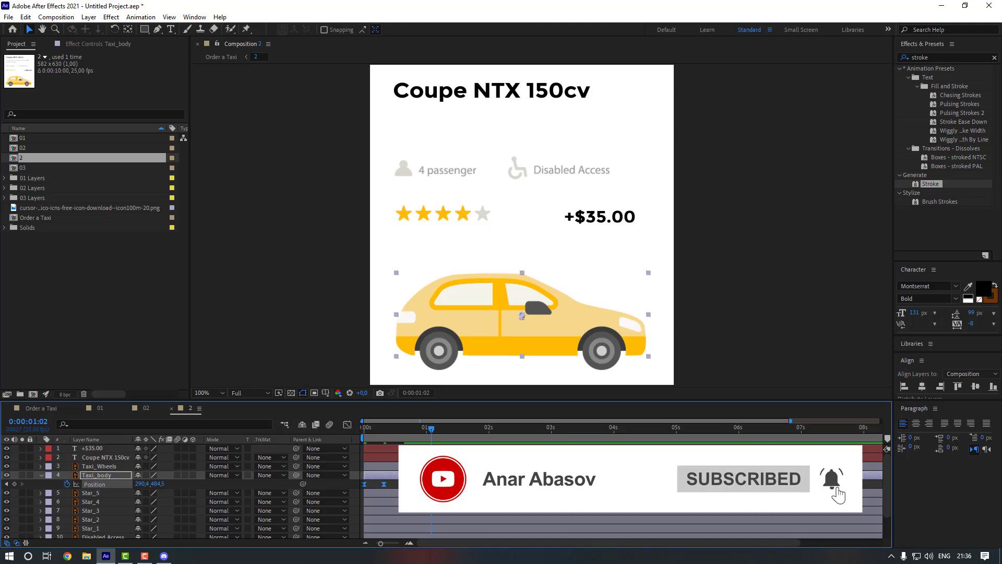
{"action": "left_click", "coordinate": [418, 484]}
{"action": "left_click", "coordinate": [64, 484], "text": "alt"}
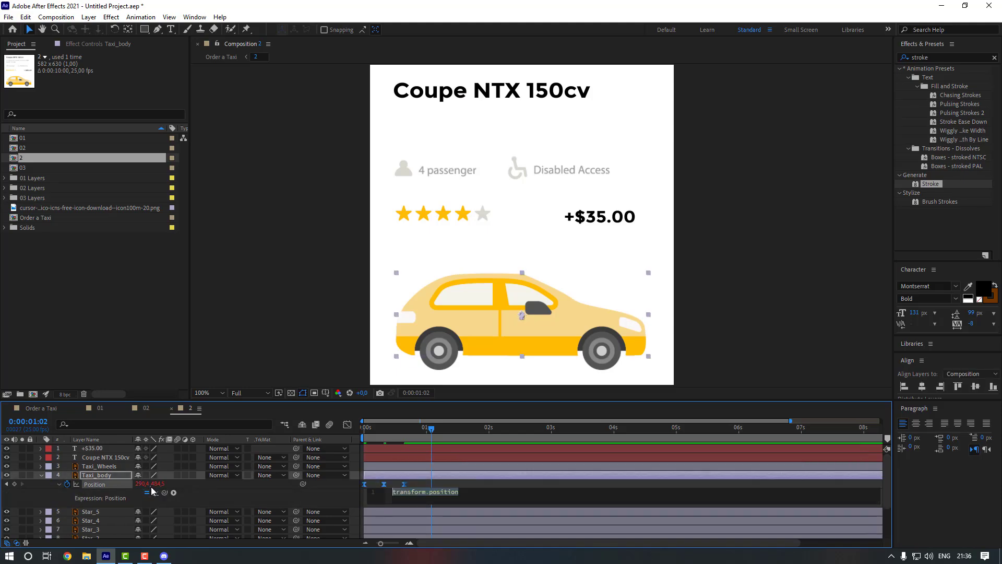
{"action": "left_click", "coordinate": [175, 492]}
{"action": "mouse_move", "coordinate": [236, 425]}
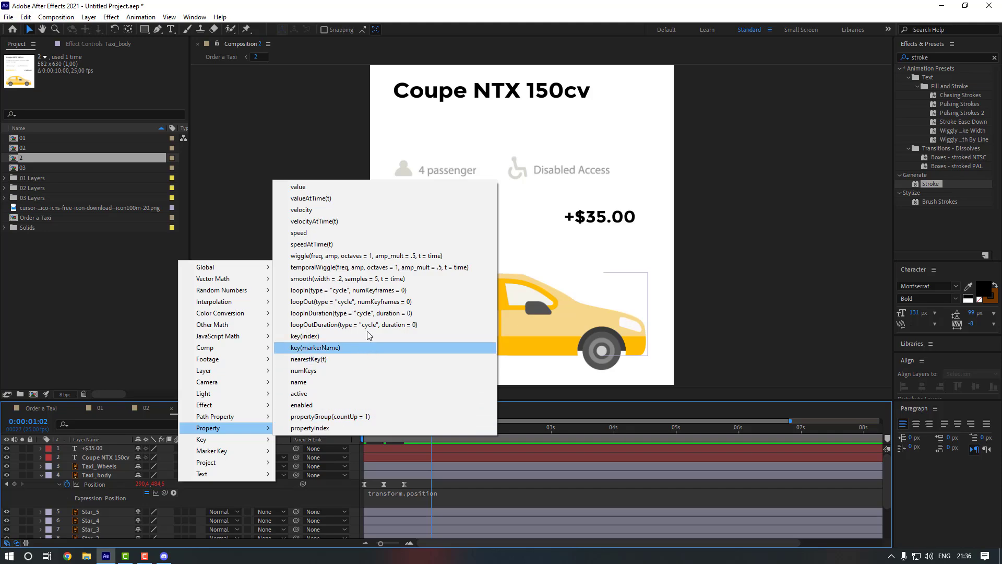
{"action": "left_click", "coordinate": [348, 302]}
{"action": "left_click", "coordinate": [422, 480]}
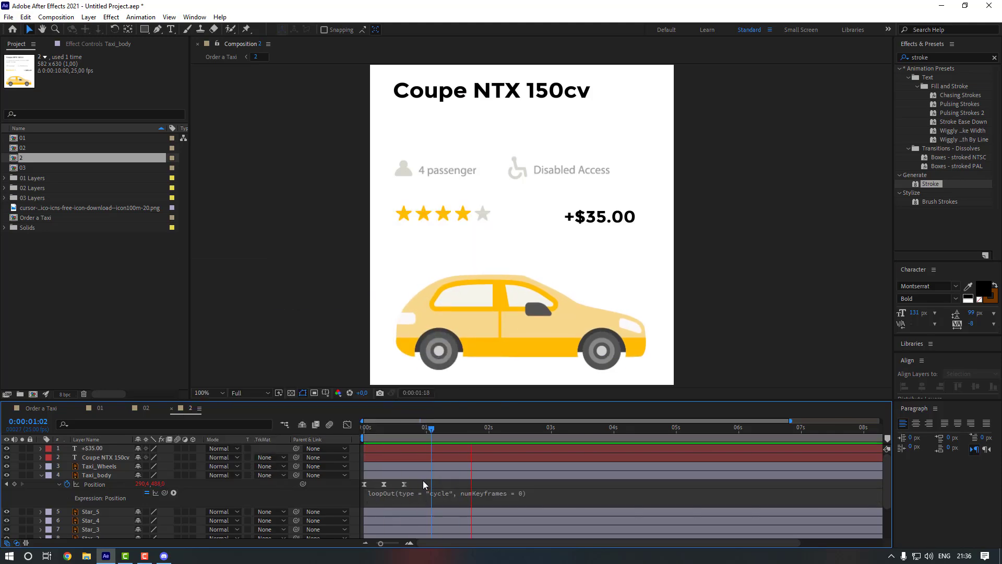
{"action": "key", "text": "space"}
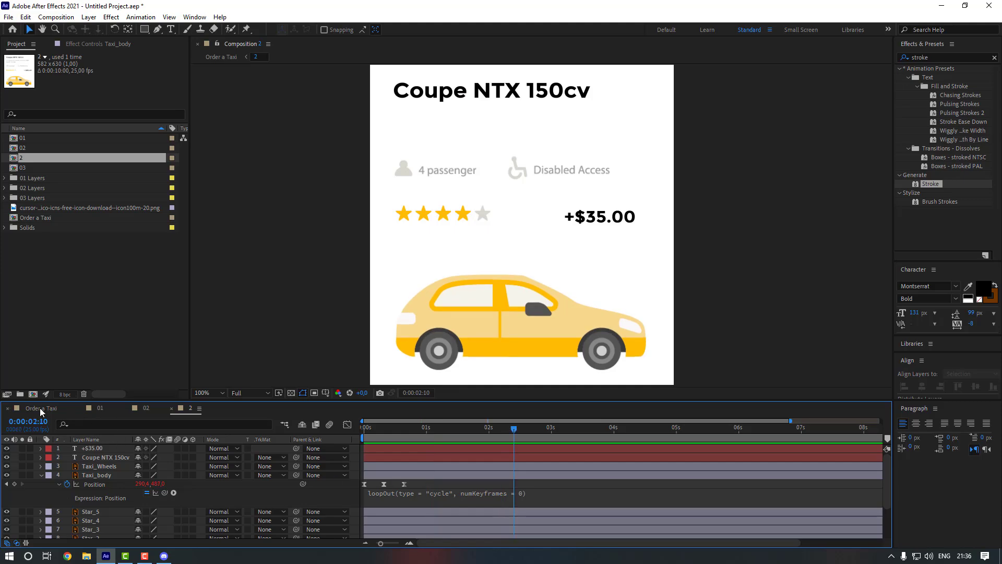
- In Order a Taxi, nudge card layer [2] up slightly and parent it to Null 2
{"action": "left_click", "coordinate": [40, 408]}
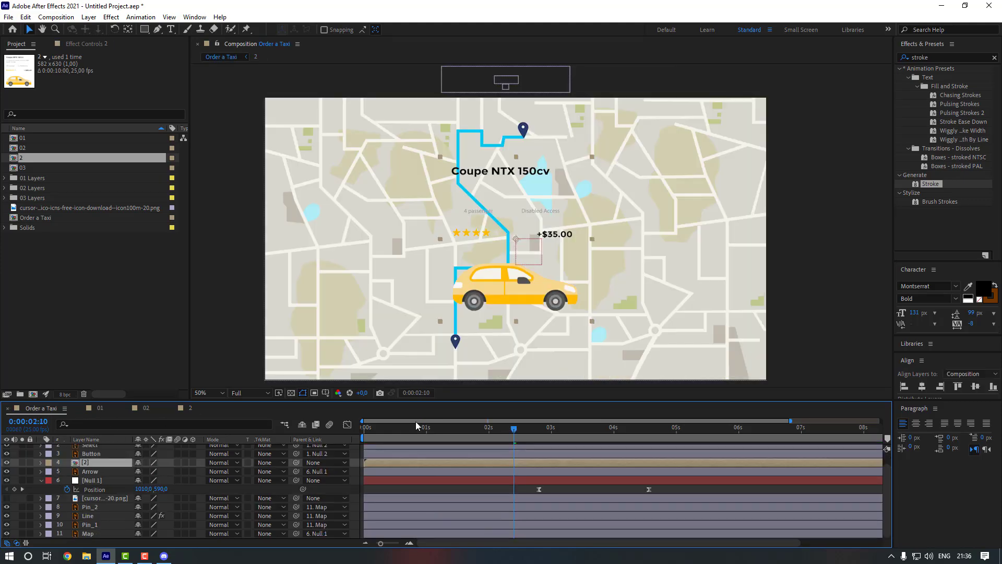
{"action": "left_click_drag", "start_coordinate": [416, 431], "coordinate": [645, 459]}
{"action": "key", "text": "shift+Up"}
{"action": "key", "text": "shift+Up"}
{"action": "key", "text": "shift+Up"}
{"action": "key", "text": "shift+Up"}
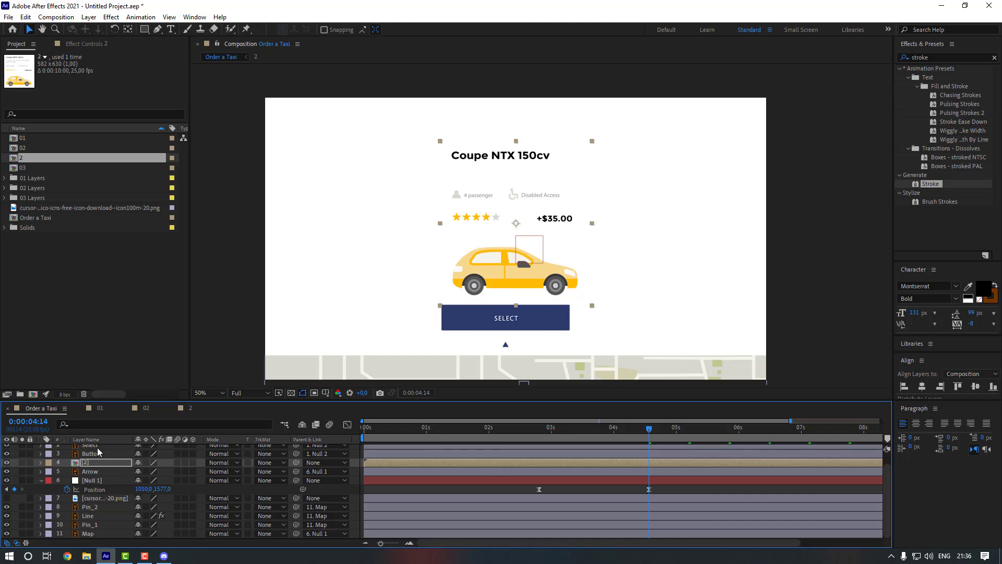
{"action": "scroll", "coordinate": [102, 472], "scroll_direction": "up", "scroll_amount": 1}
{"action": "left_click_drag", "start_coordinate": [296, 475], "coordinate": [92, 449]}
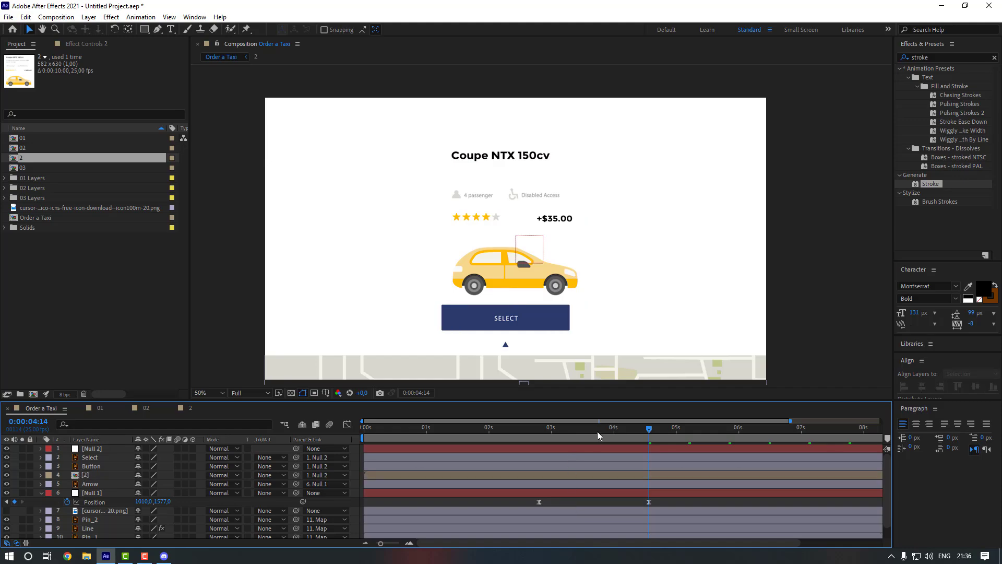
{"action": "left_click_drag", "start_coordinate": [597, 432], "coordinate": [499, 432]}
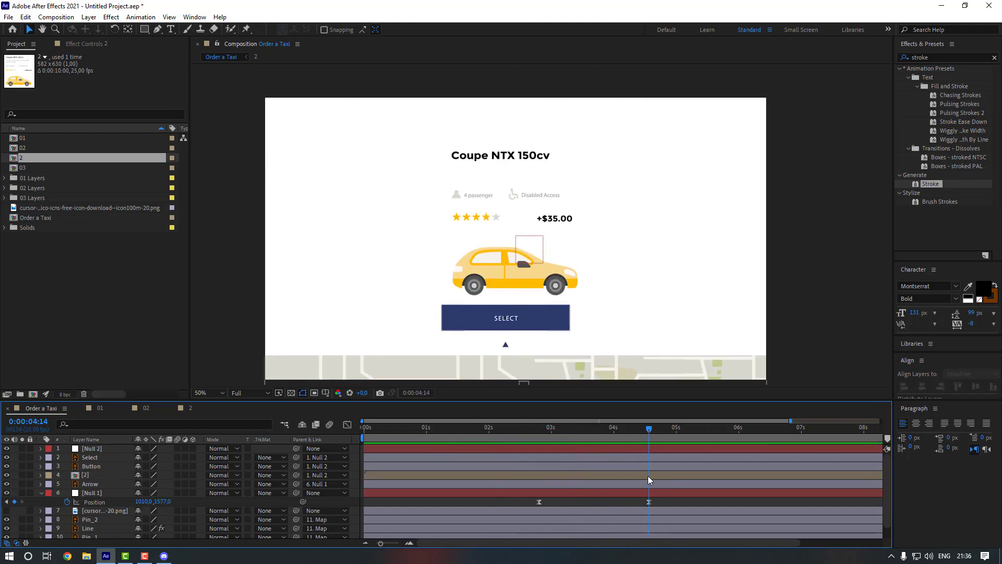
{"action": "left_click", "coordinate": [647, 475]}
{"action": "key", "text": "Home"}
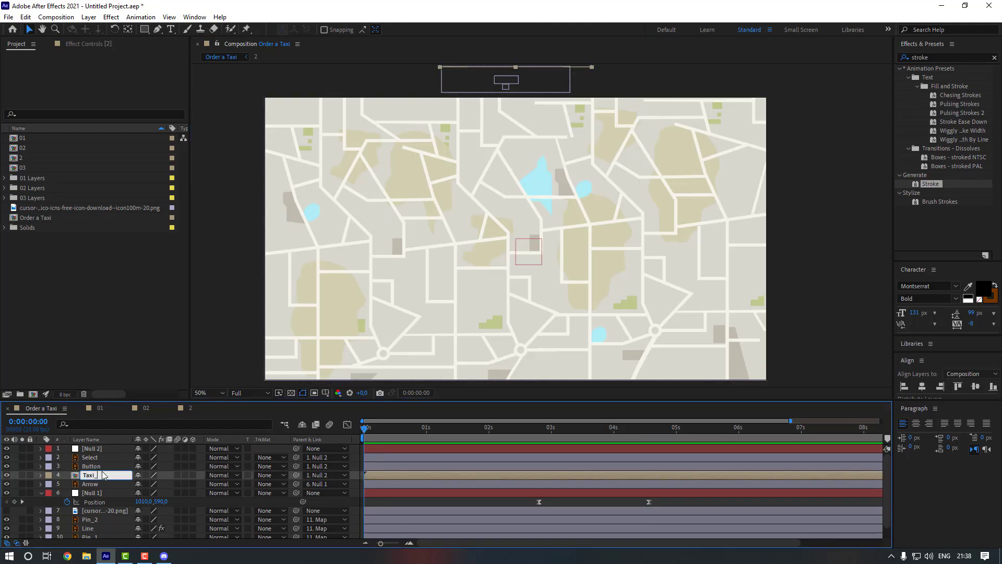
- Name the card layer Taxi_1, then duplicate composition 2 as 04 and open it
{"action": "key", "text": "Return"}
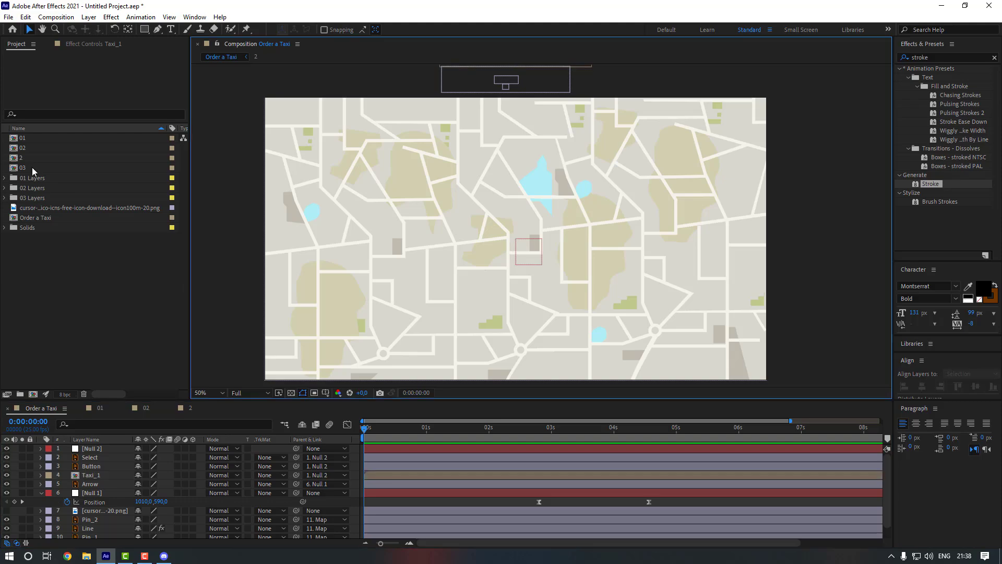
{"action": "left_click", "coordinate": [33, 157]}
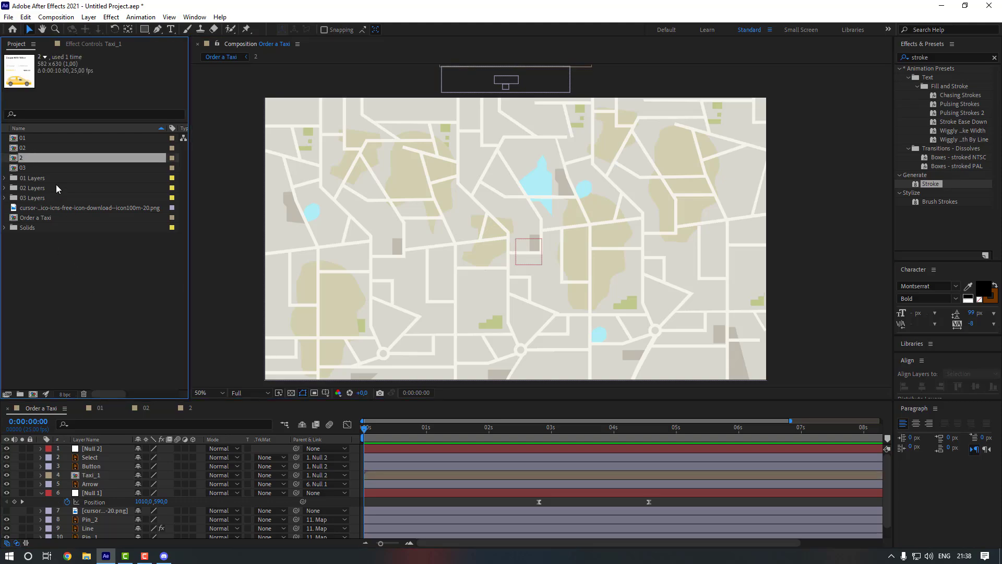
{"action": "key", "text": "ctrl+d"}
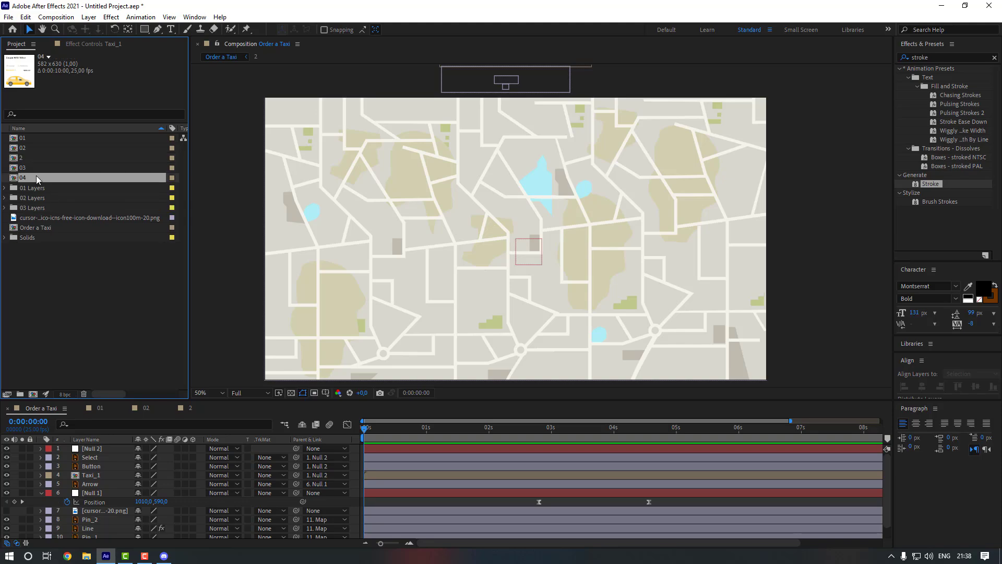
{"action": "double_click", "coordinate": [34, 177]}
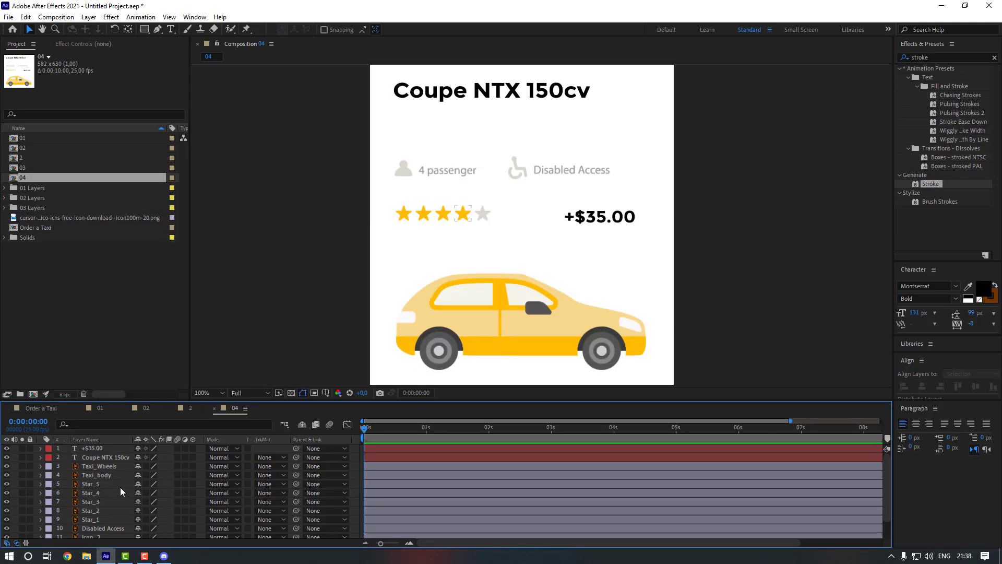
- Search the Effects & Presets panel for 'hue'
{"action": "left_click", "coordinate": [938, 60]}
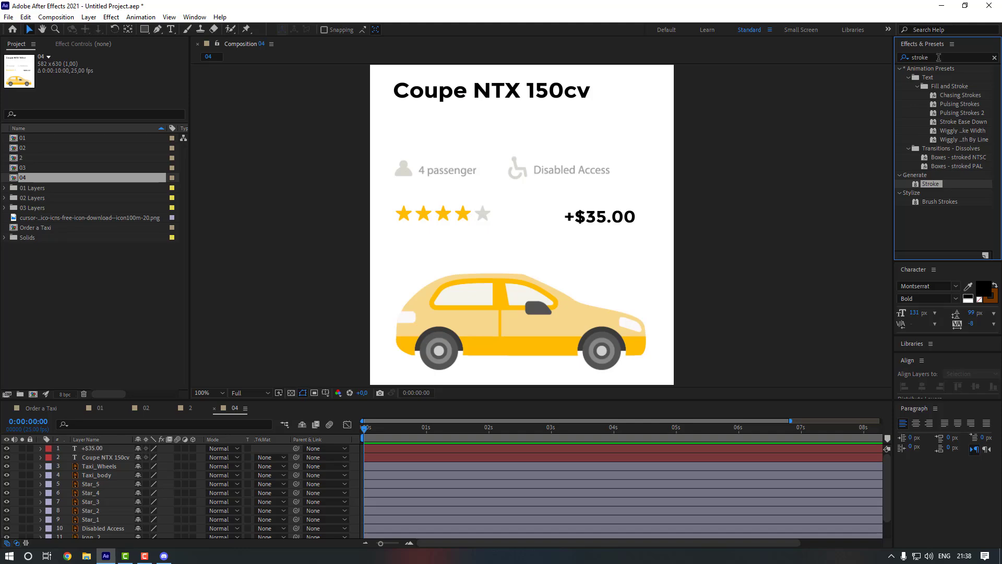
{"action": "double_click", "coordinate": [938, 58]}
{"action": "key", "text": "BackSpace"}
{"action": "type", "text": "hue"}
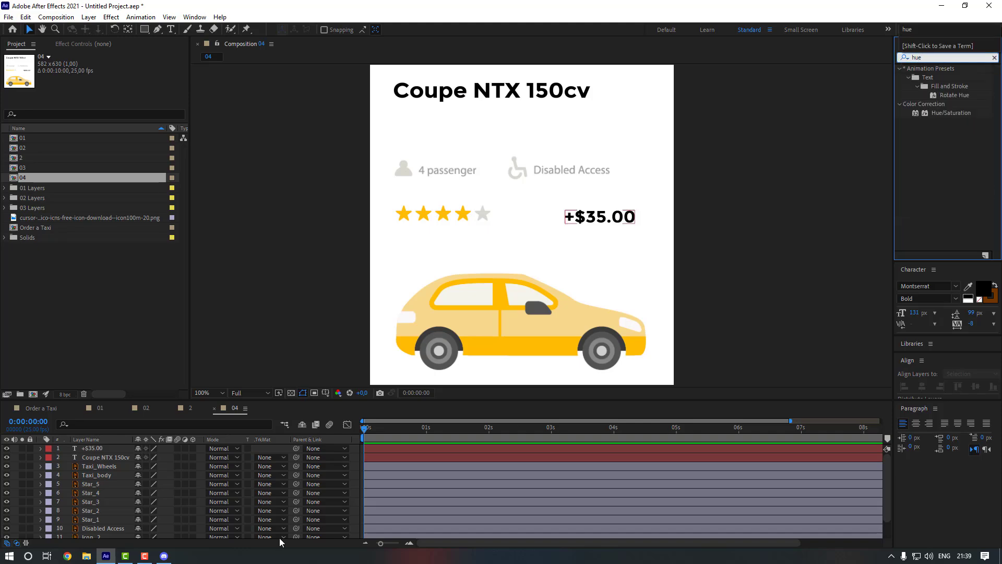
- Apply Hue/Saturation to Taxi_body, colorizing its Yellows channel to a green hue
{"action": "left_click", "coordinate": [98, 477]}
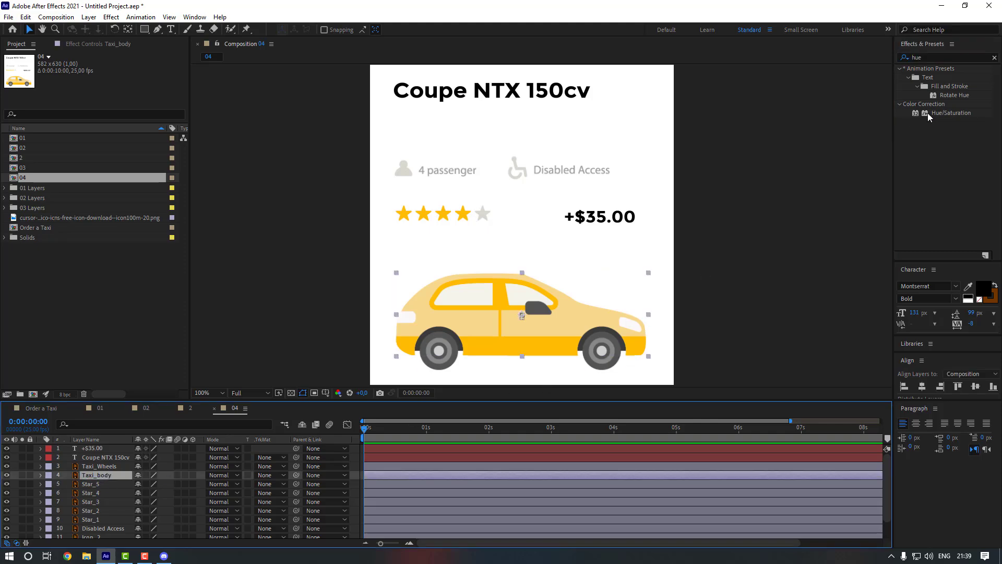
{"action": "double_click", "coordinate": [951, 114]}
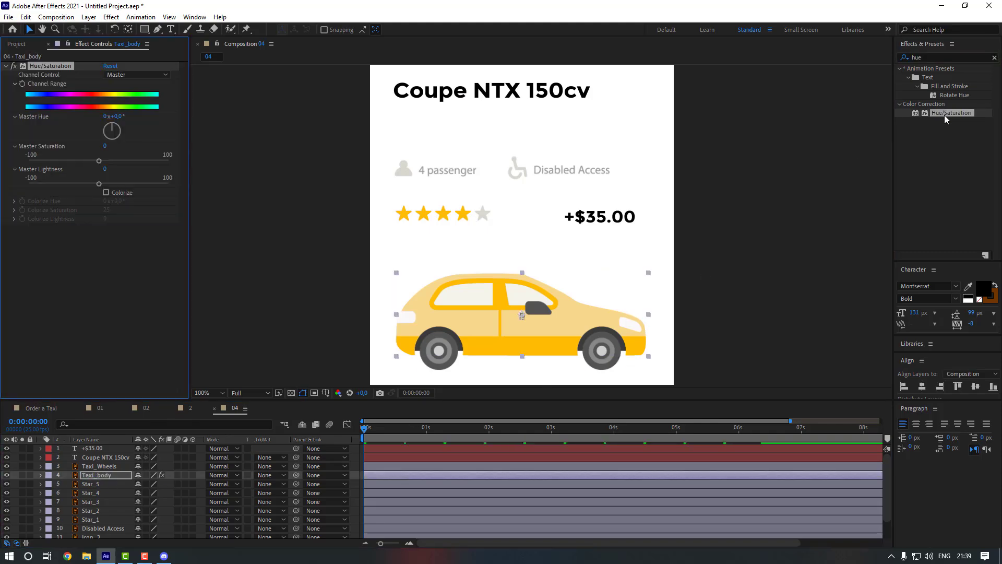
{"action": "left_click", "coordinate": [133, 74]}
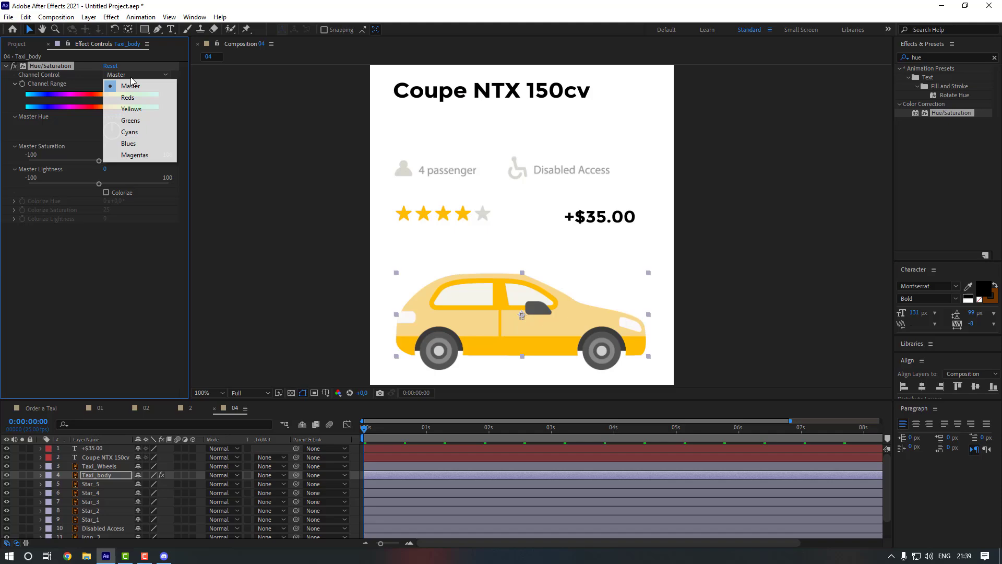
{"action": "left_click", "coordinate": [145, 111]}
{"action": "mouse_move", "coordinate": [107, 149]}
{"action": "left_mouse_down"}
{"action": "mouse_move", "coordinate": [137, 147]}
{"action": "mouse_move", "coordinate": [117, 148]}
{"action": "mouse_move", "coordinate": [149, 161]}
{"action": "mouse_move", "coordinate": [106, 169]}
{"action": "left_mouse_up"}
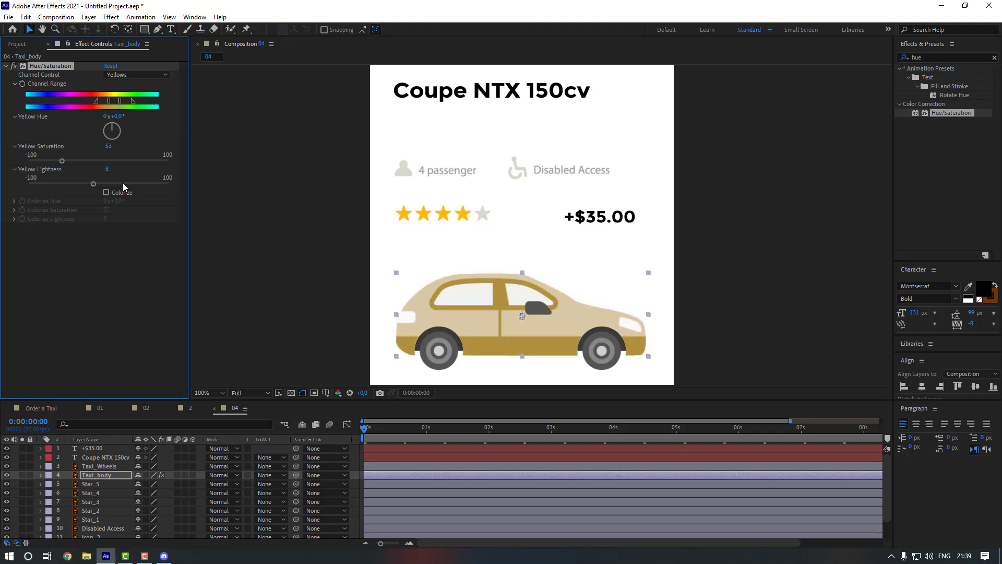
{"action": "left_click", "coordinate": [107, 193]}
{"action": "left_click_drag", "start_coordinate": [114, 201], "coordinate": [173, 196]}
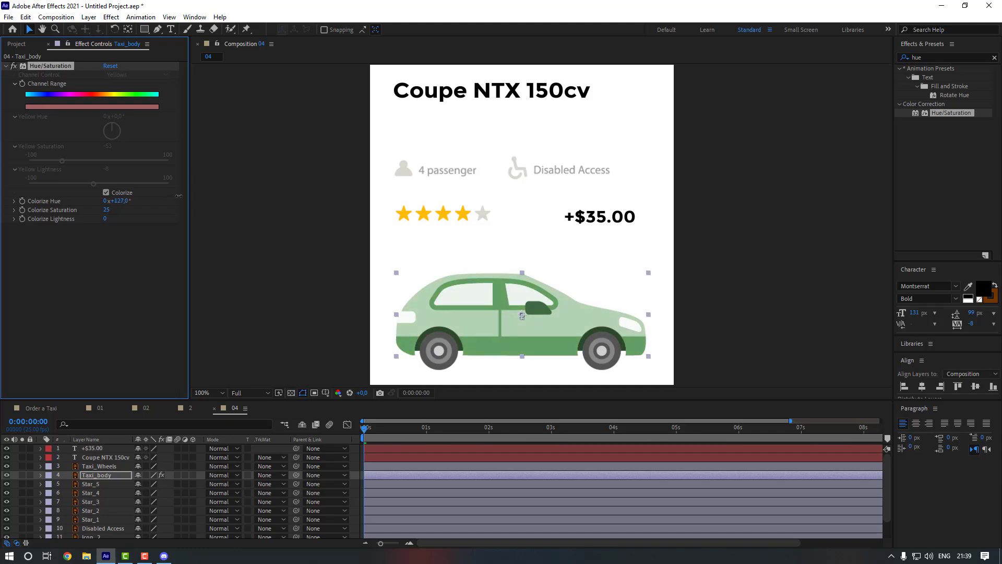
{"action": "left_click", "coordinate": [50, 412]}
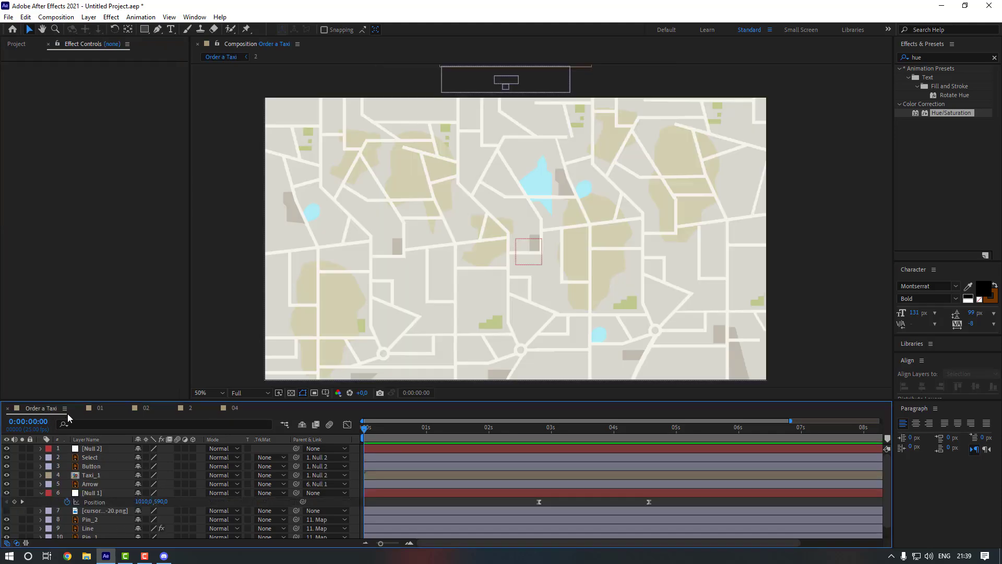
- Add comp 04 to Order a Taxi, place it over the yellow card at 0:00:04:14, and parent it to Null 2
{"action": "key", "text": "ctrl+0"}
{"action": "left_click_drag", "start_coordinate": [25, 177], "coordinate": [89, 472]}
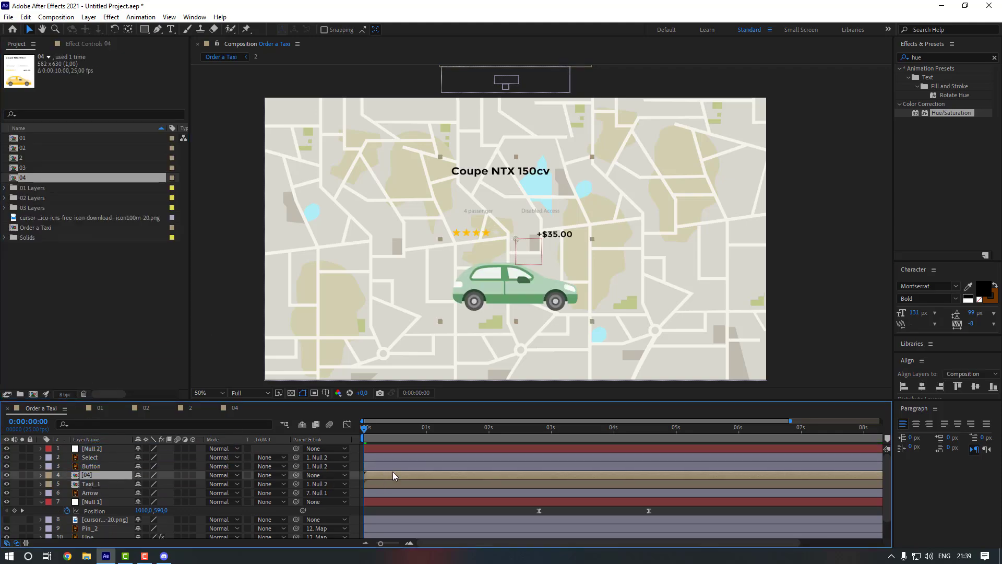
{"action": "left_click", "coordinate": [649, 432]}
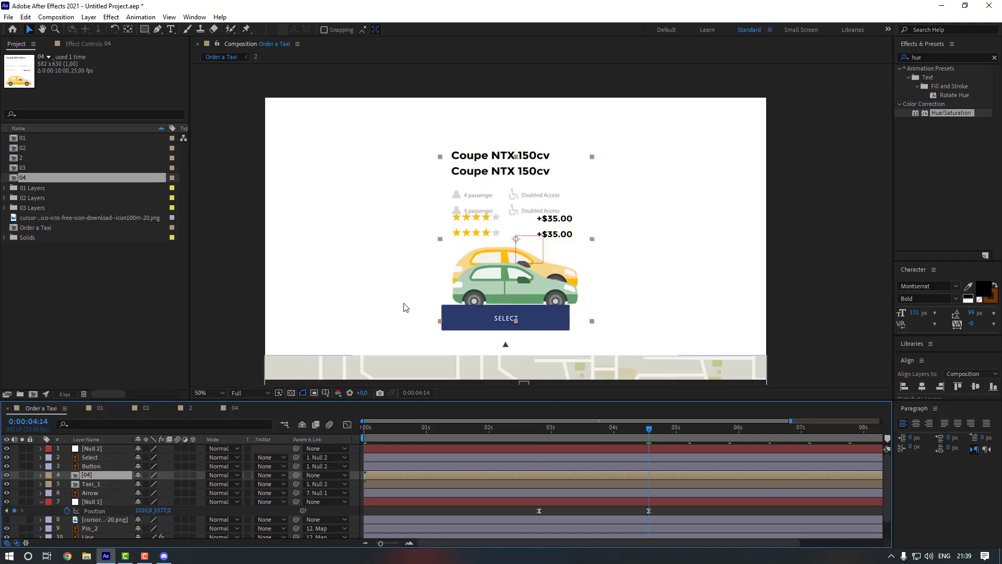
{"action": "left_click_drag", "start_coordinate": [496, 276], "coordinate": [497, 258]}
{"action": "key", "text": "Return"}
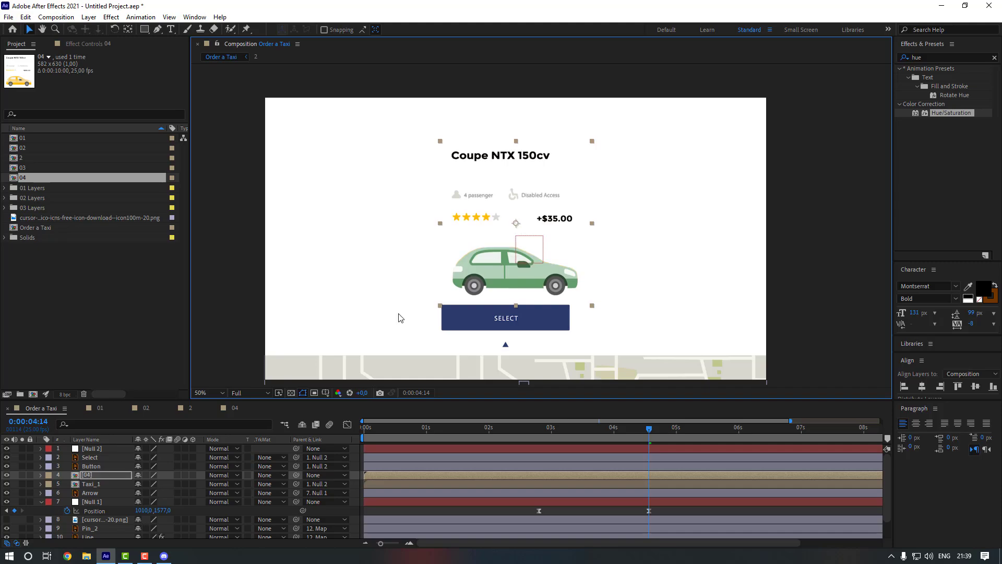
{"action": "left_click", "coordinate": [196, 475]}
{"action": "left_click_drag", "start_coordinate": [296, 474], "coordinate": [93, 448]}
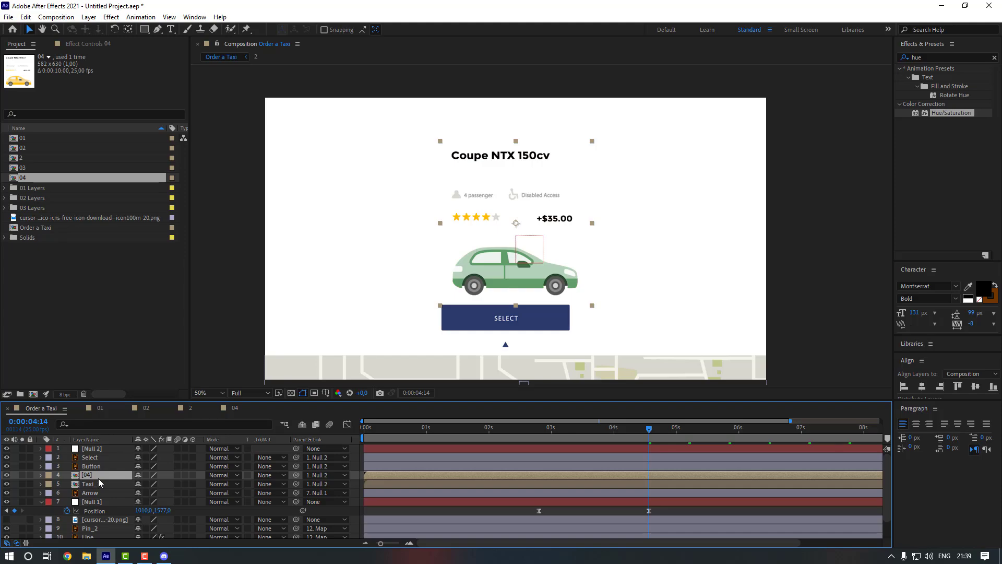
{"action": "left_click", "coordinate": [239, 408]}
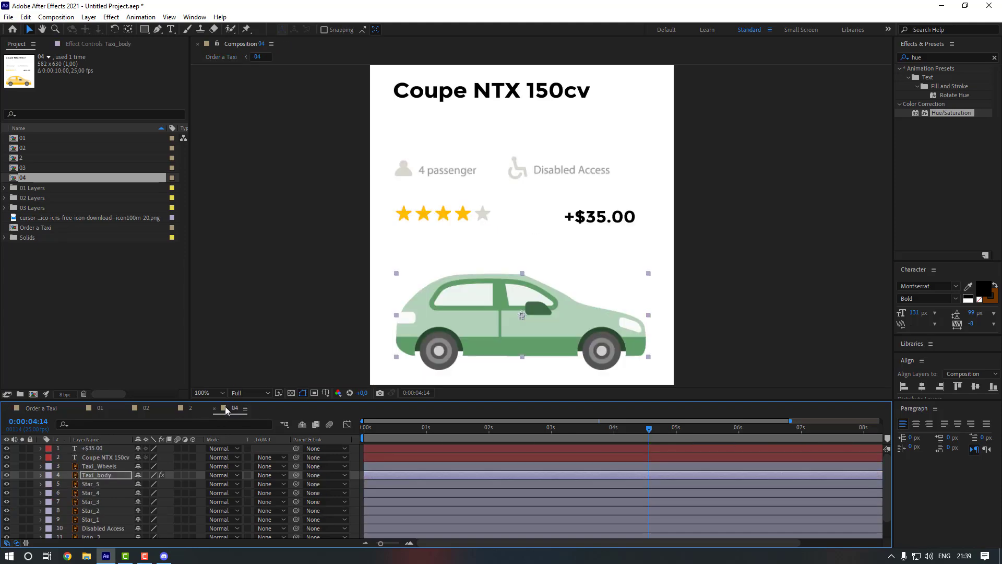
- Delete Star_4 and duplicate Star_5, nudging the copy left to leave three evenly spaced stars
{"action": "left_click", "coordinate": [104, 484]}
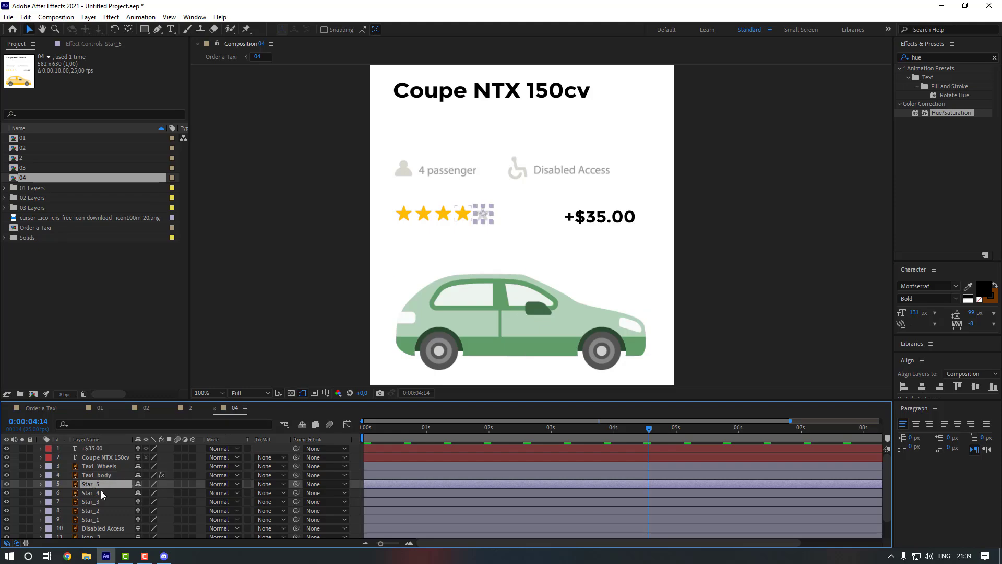
{"action": "left_click", "coordinate": [101, 490]}
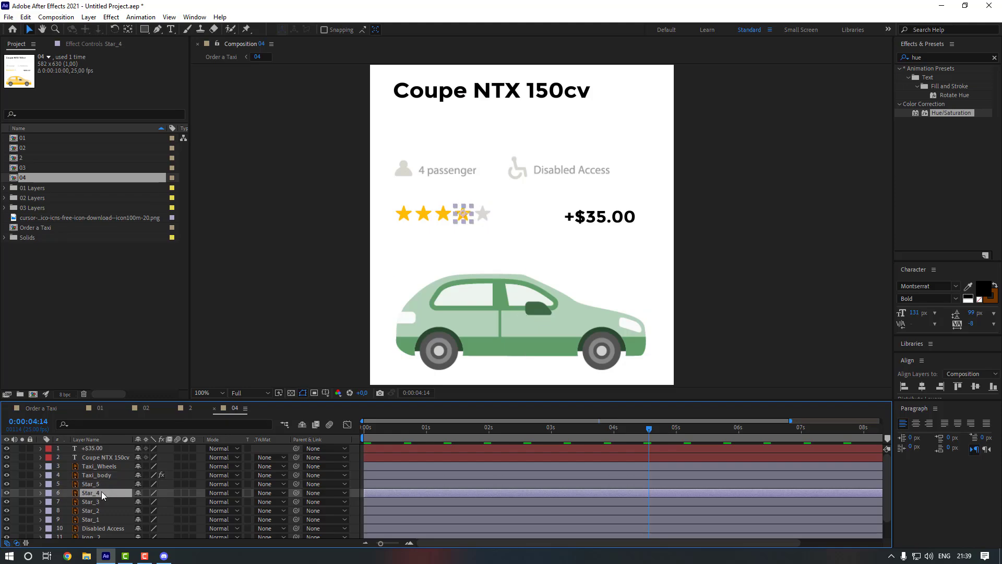
{"action": "key", "text": "Delete"}
{"action": "key", "text": "ctrl+Up"}
{"action": "key", "text": "ctrl+d"}
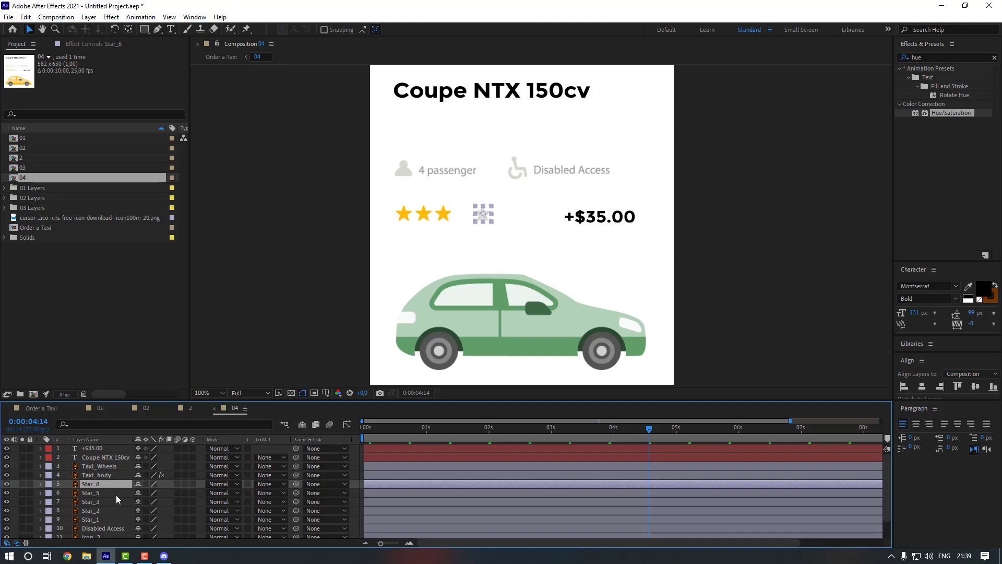
{"action": "key", "text": "shift+Left"}
{"action": "key", "text": "shift+Left"}
{"action": "key", "text": "shift+Left"}
{"action": "key", "text": "Left"}
{"action": "key", "text": "Left"}
{"action": "key", "text": "Left"}
{"action": "key", "text": "Left"}
{"action": "key", "text": "Left"}
{"action": "key", "text": "Left"}
{"action": "key", "text": "Left"}
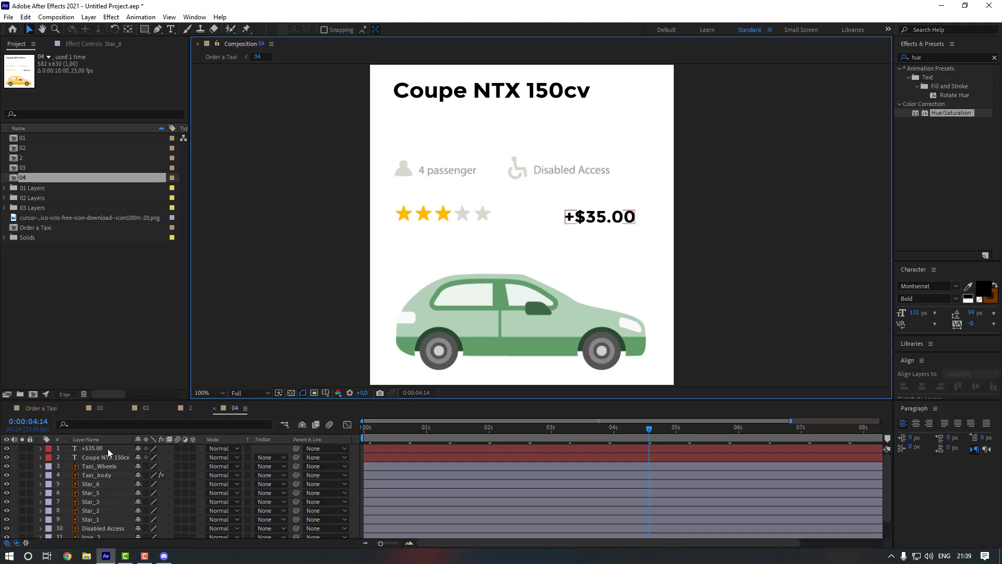
- Change the price text from +$35.00 to +$45.00
{"action": "left_click", "coordinate": [108, 448]}
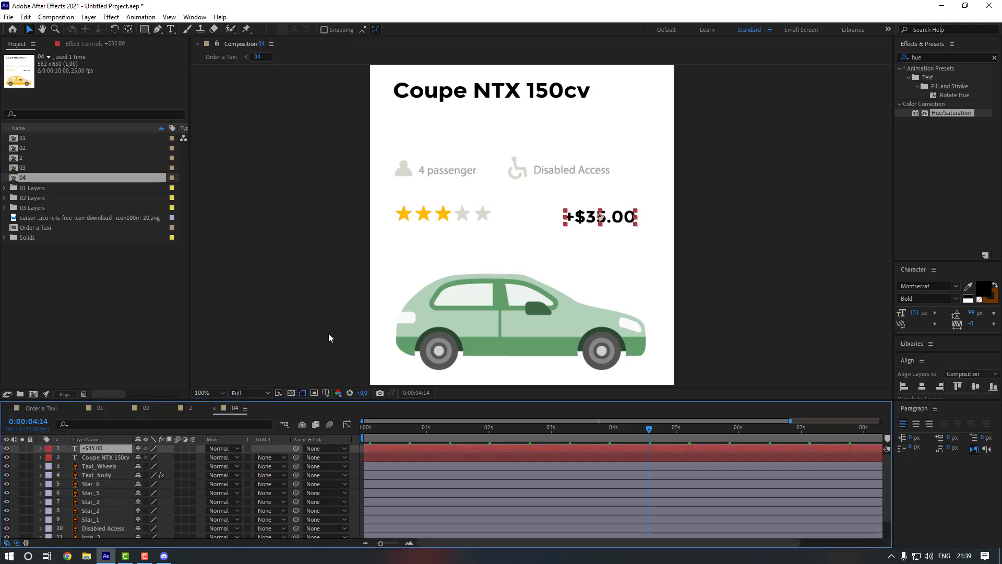
{"action": "key", "text": "ctrl+t"}
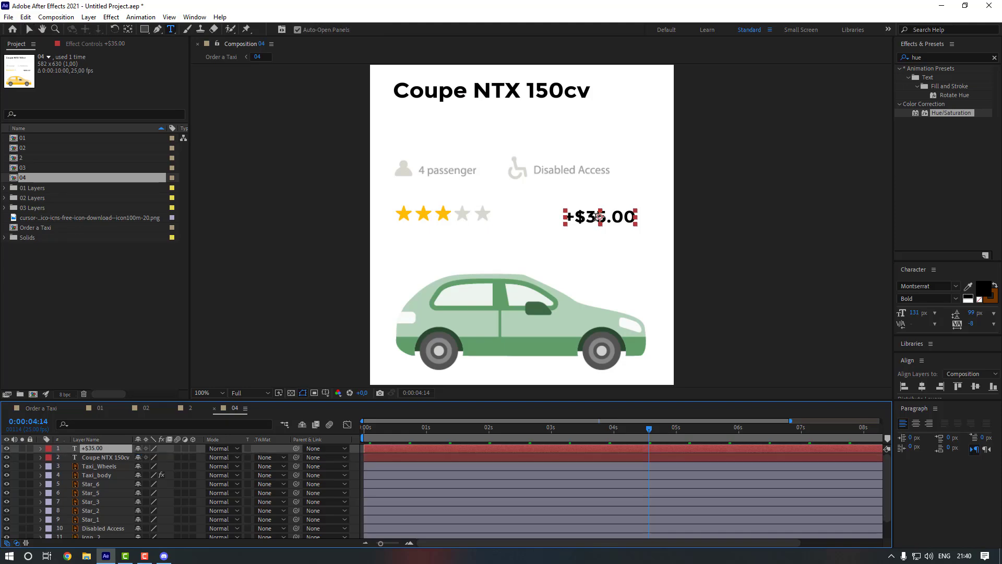
{"action": "left_click", "coordinate": [599, 217]}
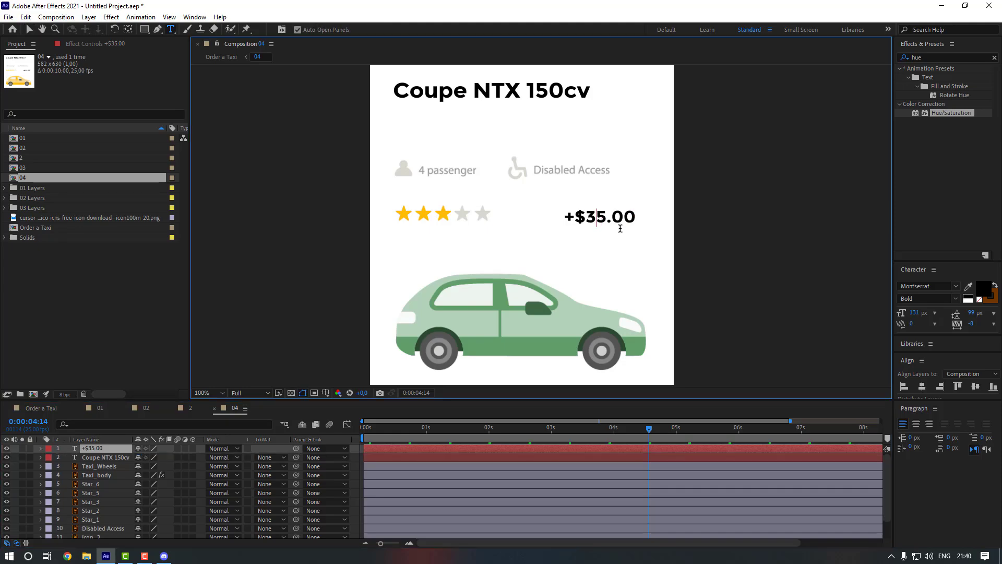
{"action": "key", "text": "BackSpace"}
{"action": "type", "text": "4"}
- Change the title to Coupe CTX 250cv and delete the Disabled Access label
{"action": "left_click", "coordinate": [120, 457]}
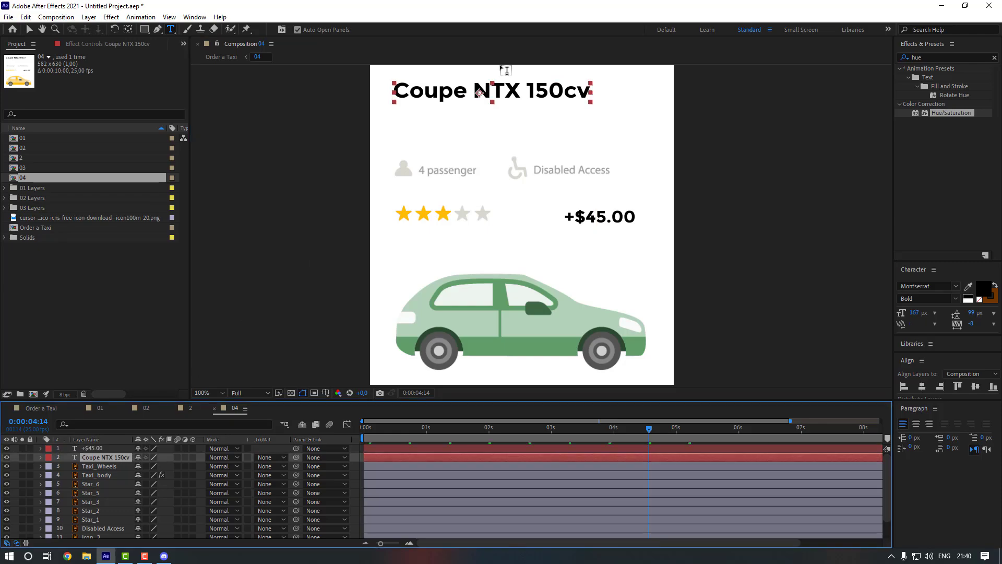
{"action": "left_click", "coordinate": [564, 91]}
{"action": "left_click", "coordinate": [497, 91]}
{"action": "key", "text": "BackSpace"}
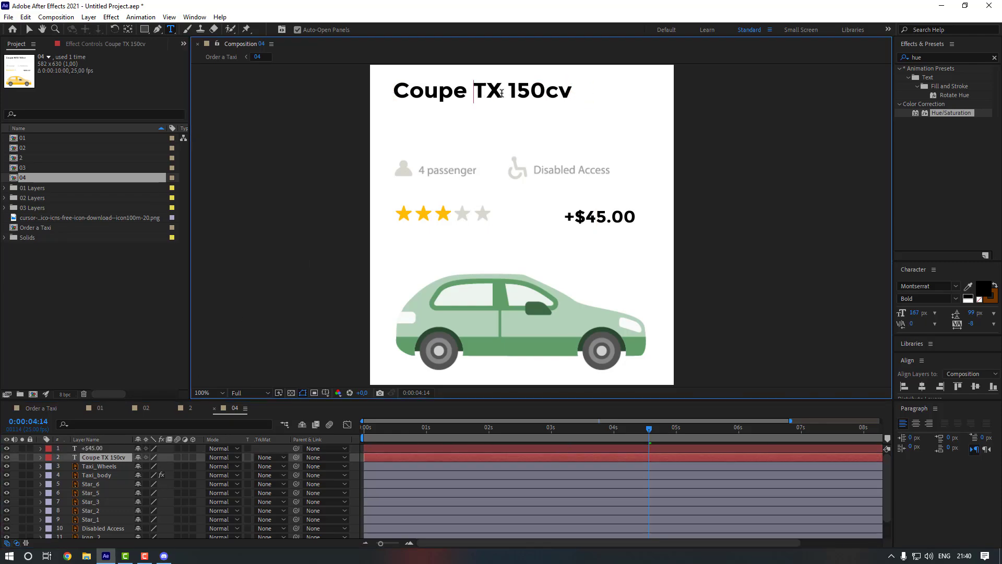
{"action": "type", "text": "C"}
{"action": "left_click", "coordinate": [540, 93]}
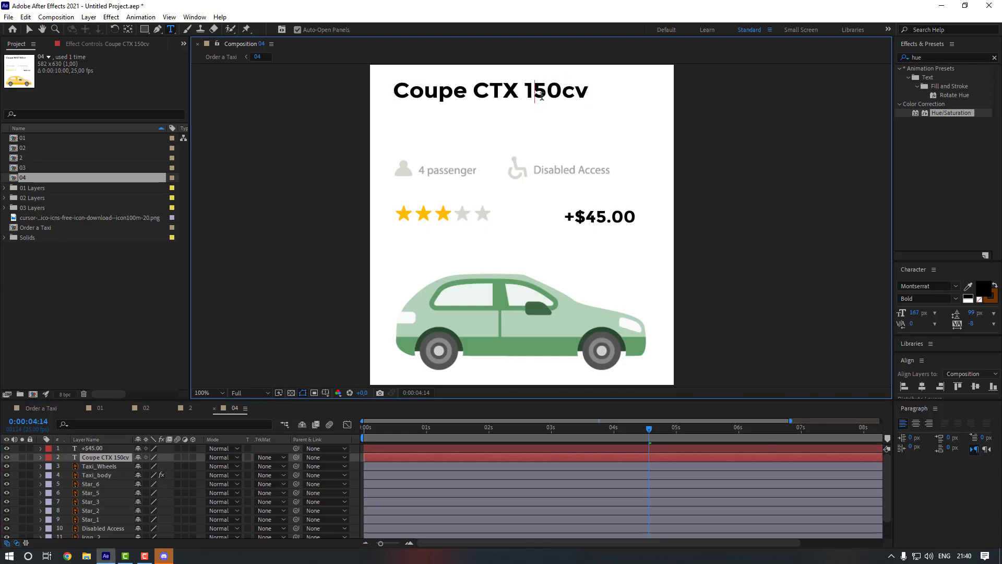
{"action": "key", "text": "BackSpace"}
{"action": "type", "text": "2"}
{"action": "left_click", "coordinate": [29, 29]}
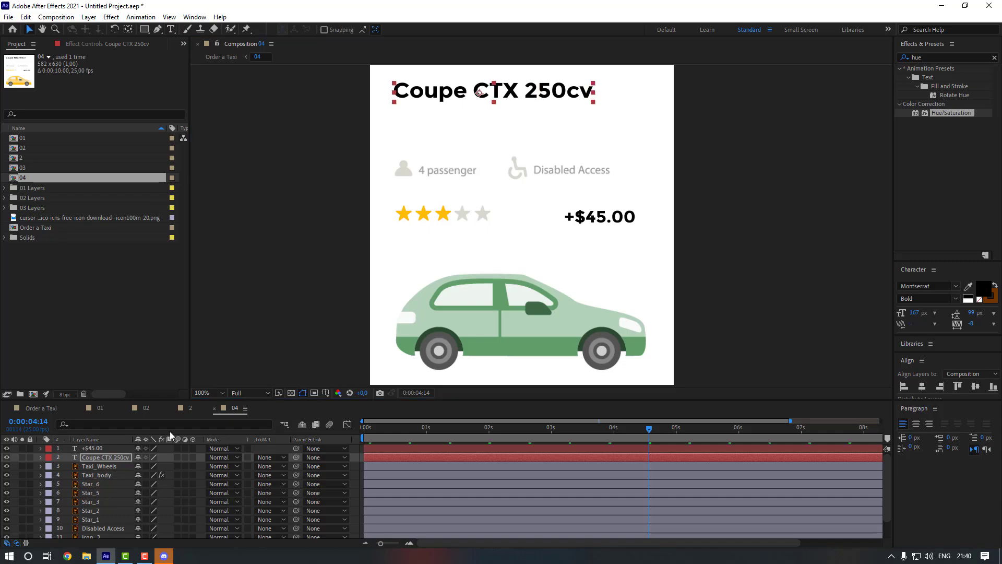
{"action": "left_click", "coordinate": [564, 175]}
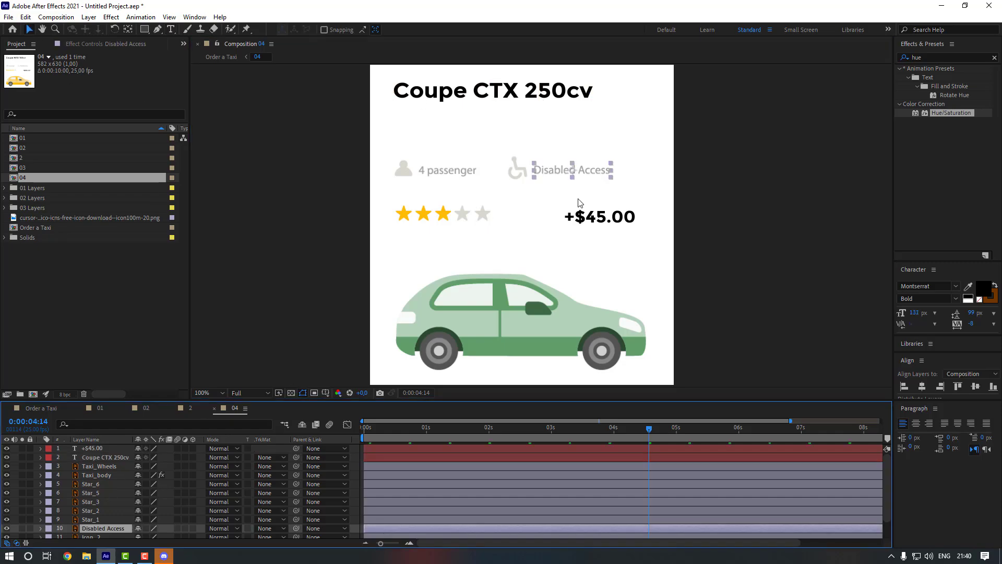
{"action": "key", "text": "Delete"}
{"action": "key", "text": "Delete"}
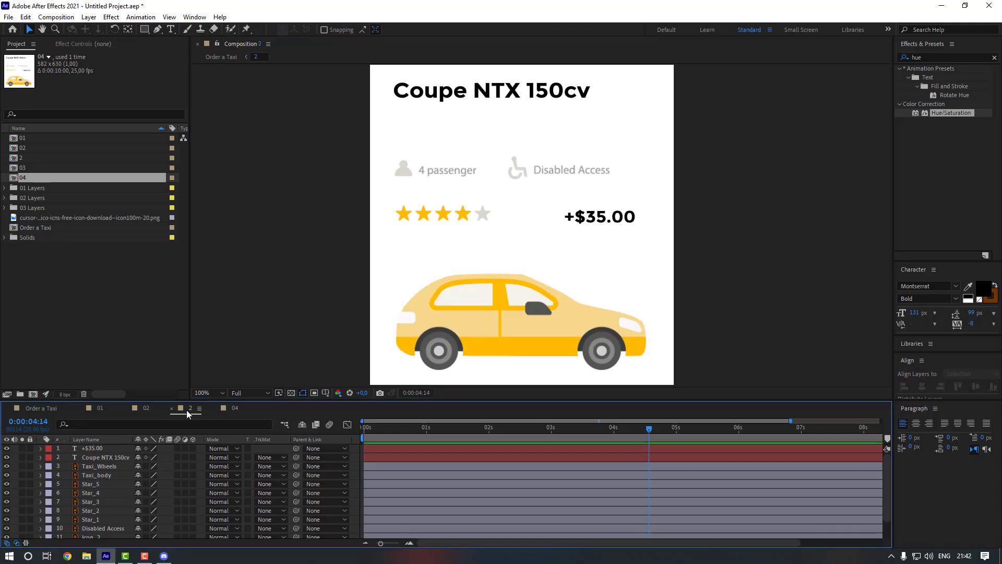
- Add a new null object (Null 3) with a centred anchor, moved left over the card
{"action": "right_click", "coordinate": [272, 272]}
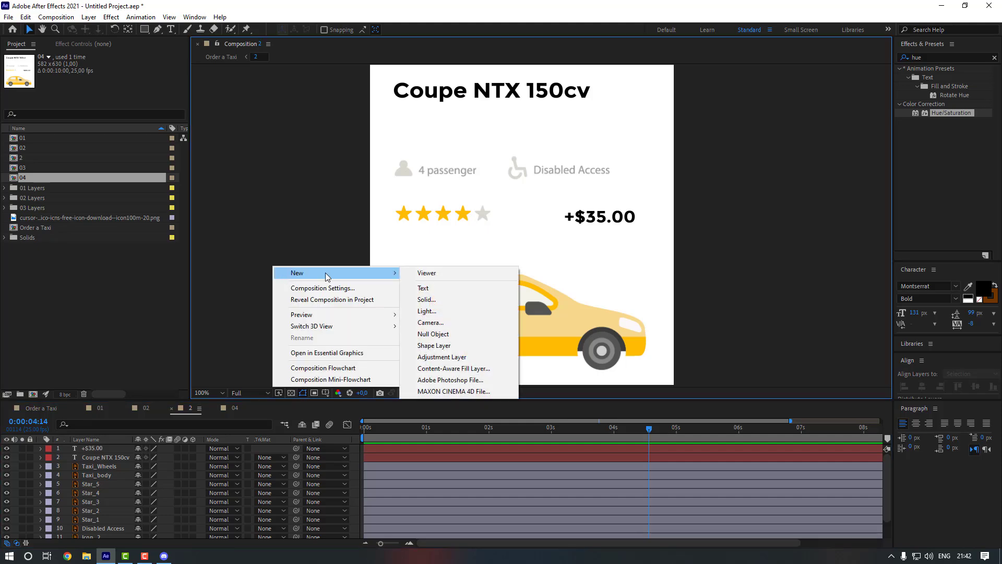
{"action": "left_click", "coordinate": [426, 330]}
{"action": "double_click", "coordinate": [128, 29]}
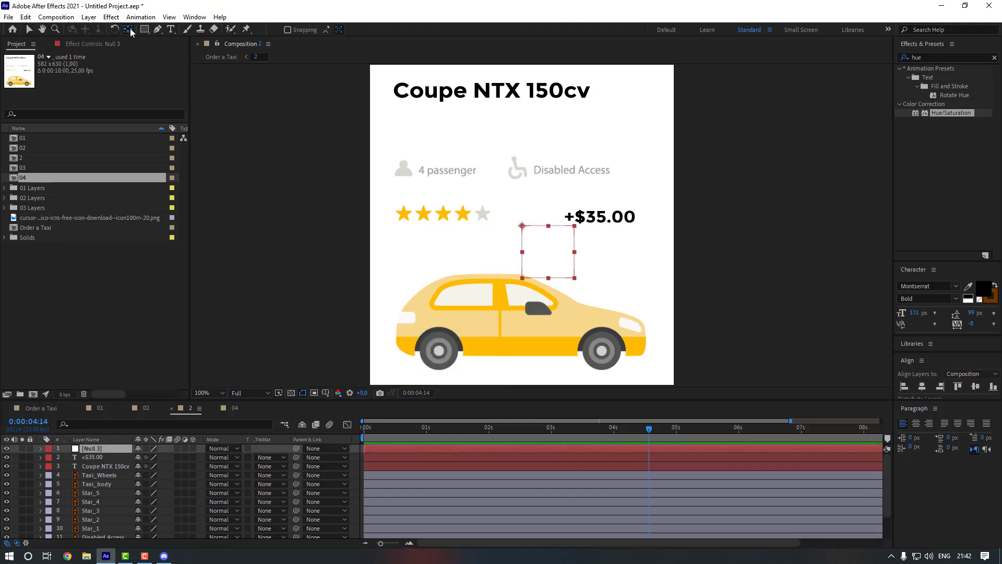
{"action": "left_click_drag", "start_coordinate": [558, 260], "coordinate": [533, 259]}
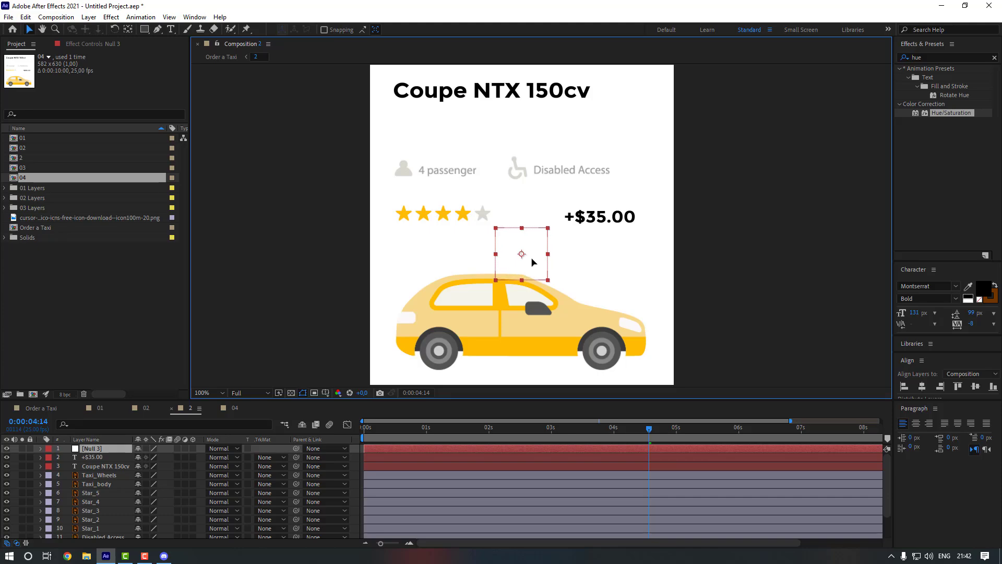
- Pre-compose all the card's layers below the null into a comp named 1
{"action": "left_click", "coordinate": [111, 458]}
{"action": "scroll", "coordinate": [93, 503], "scroll_direction": "down", "scroll_amount": 2}
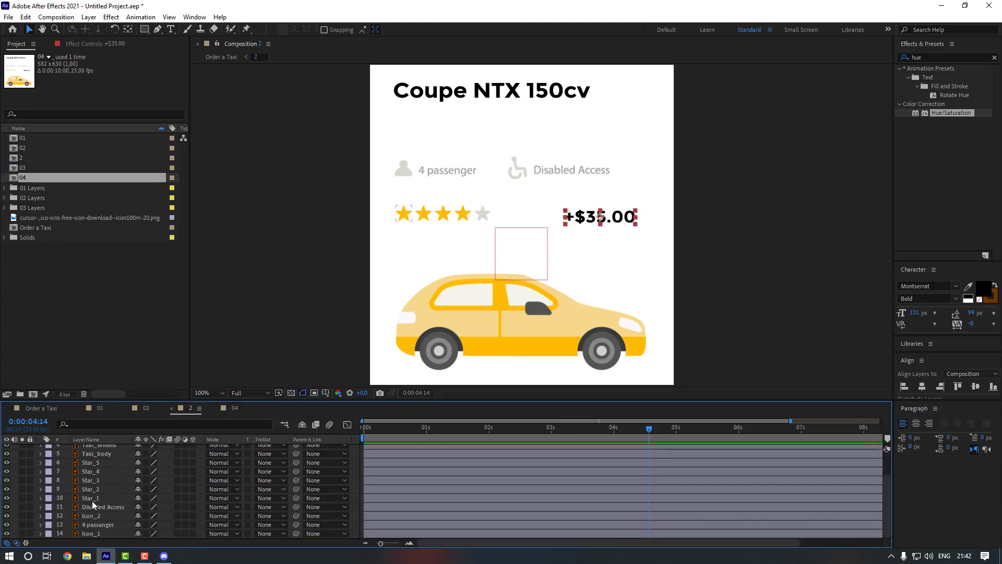
{"action": "left_click", "coordinate": [97, 536], "text": "shift"}
{"action": "scroll", "coordinate": [100, 519], "scroll_direction": "up", "scroll_amount": 2}
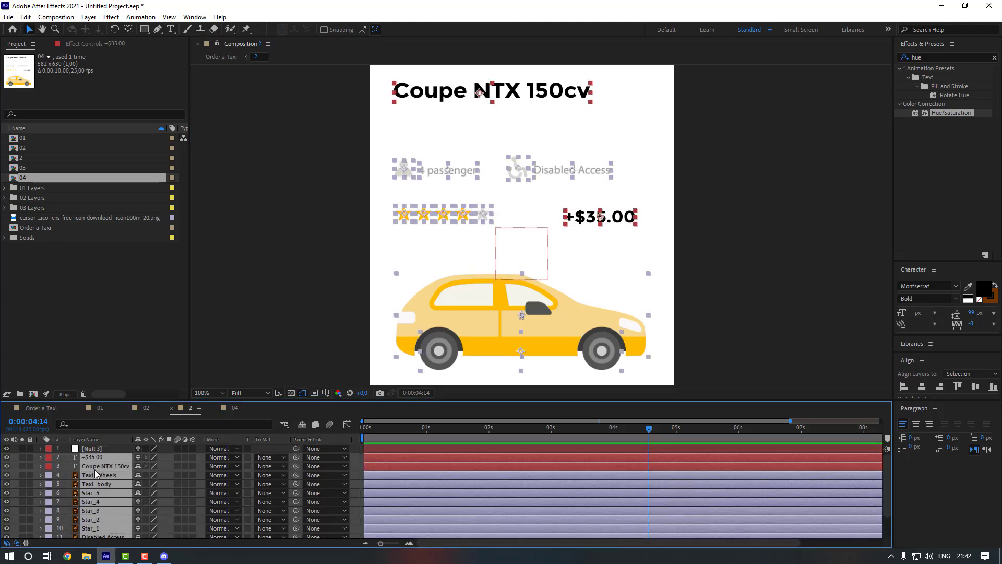
{"action": "right_click", "coordinate": [96, 473]}
{"action": "left_click", "coordinate": [152, 411]}
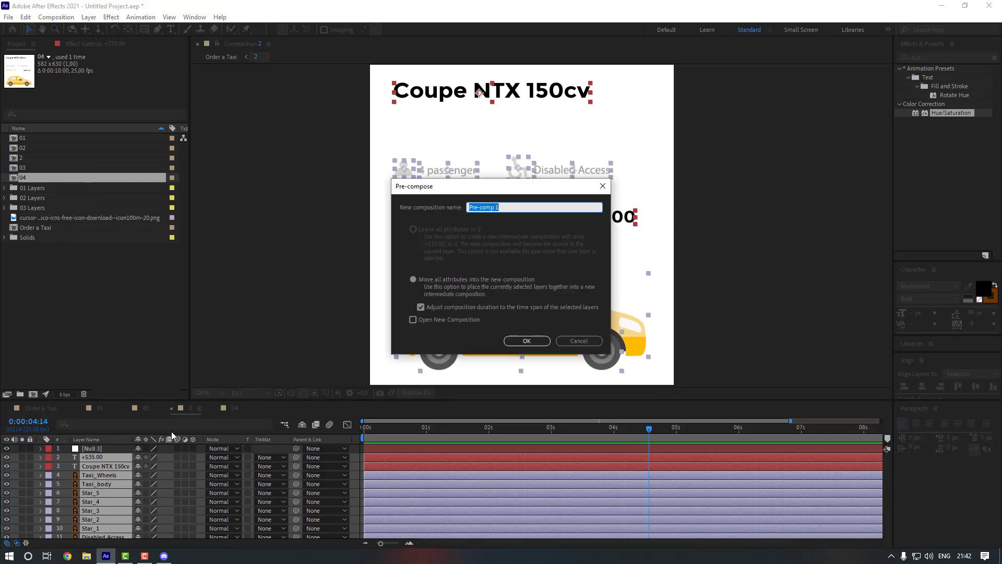
{"action": "type", "text": "1"}
{"action": "key", "text": "Return"}
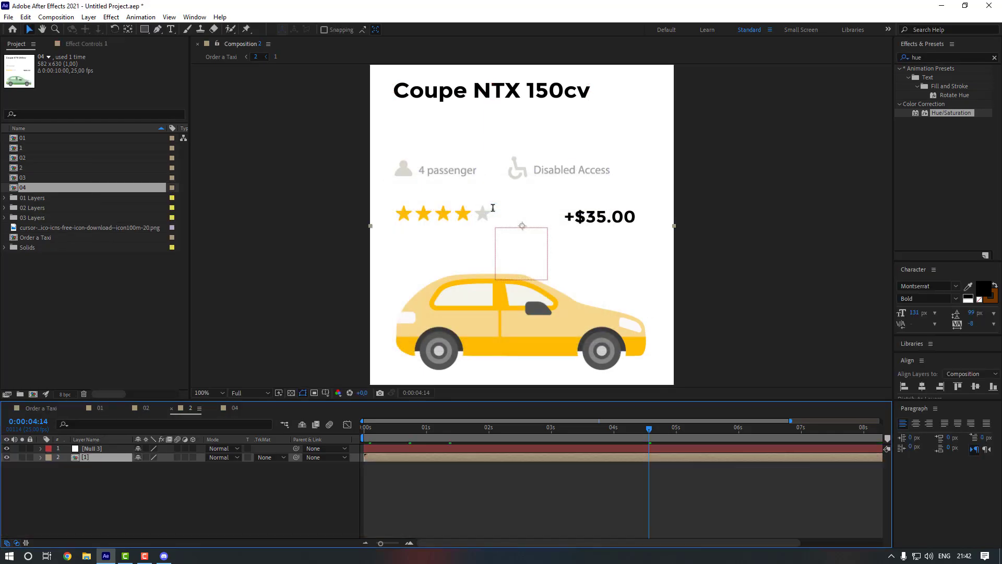
- In comp 2, parent pre-comp layer 1 to Null 3
{"action": "left_click", "coordinate": [231, 410]}
{"action": "left_click", "coordinate": [188, 410]}
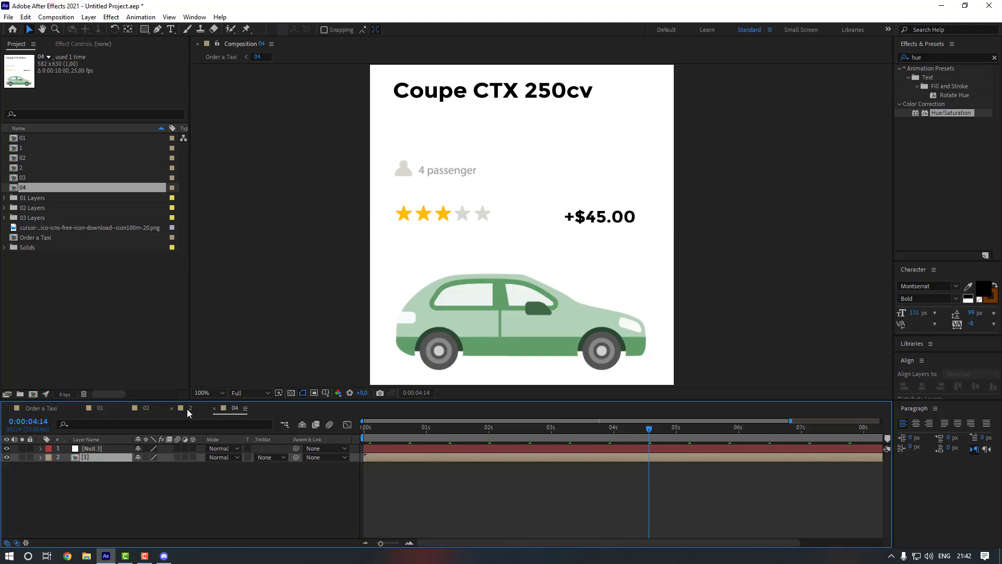
{"action": "left_click_drag", "start_coordinate": [300, 458], "coordinate": [110, 450]}
- Pre-compose all of comp 04's green card layers into a new pre-comp named 11
{"action": "left_click", "coordinate": [234, 408]}
{"action": "left_click", "coordinate": [100, 485]}
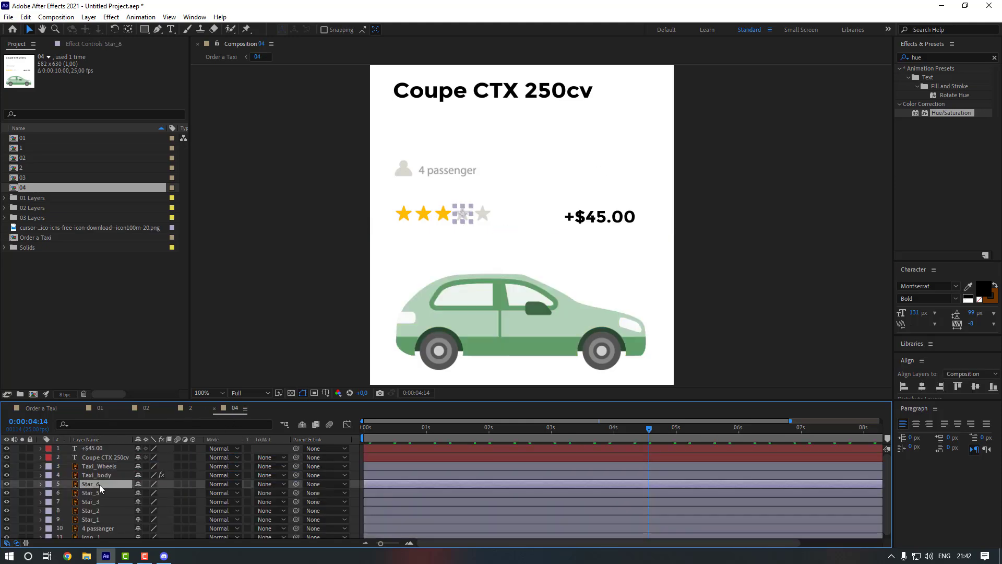
{"action": "key", "text": "ctrl+a"}
{"action": "right_click", "coordinate": [108, 489]}
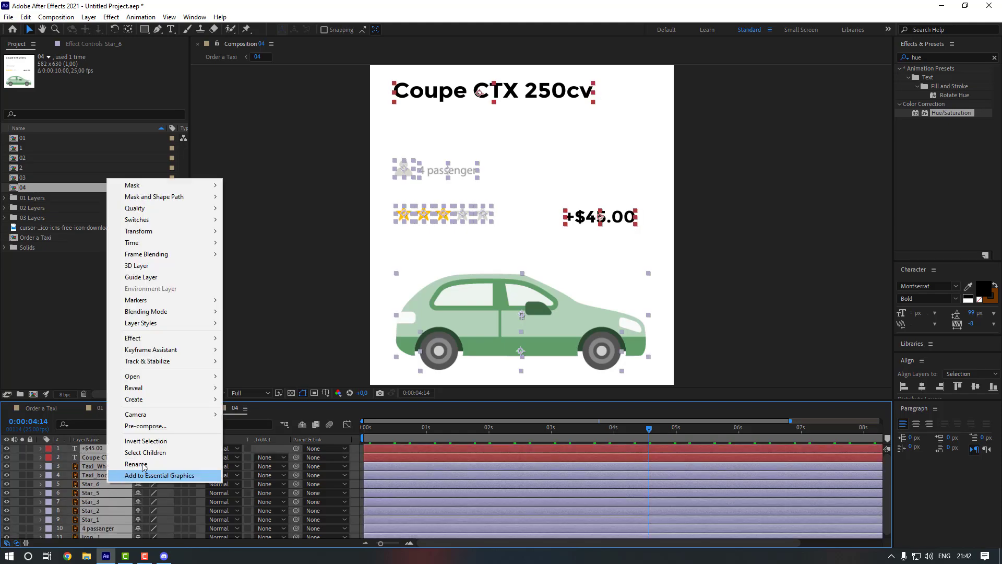
{"action": "left_click", "coordinate": [175, 429]}
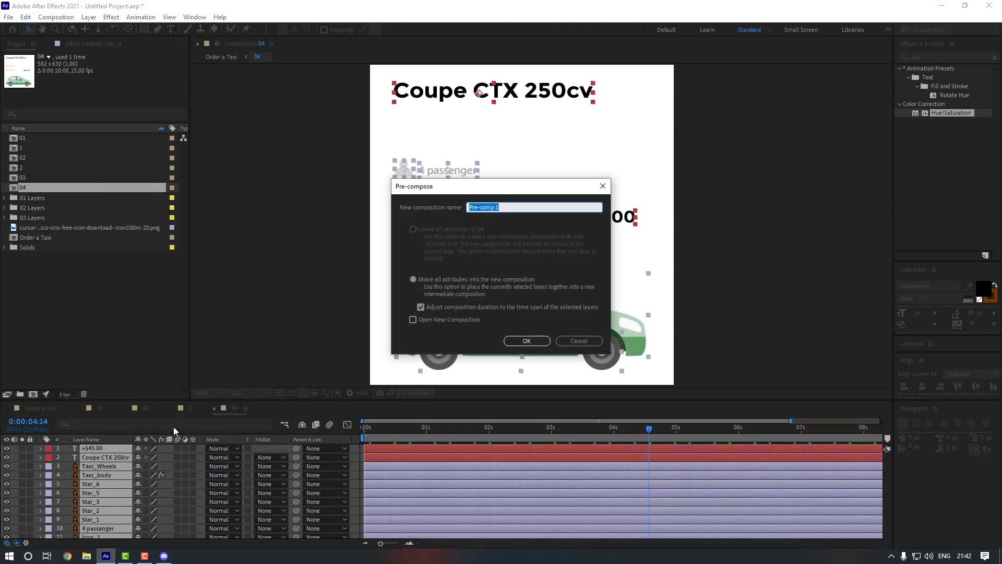
{"action": "type", "text": "11"}
{"action": "key", "text": "Return"}
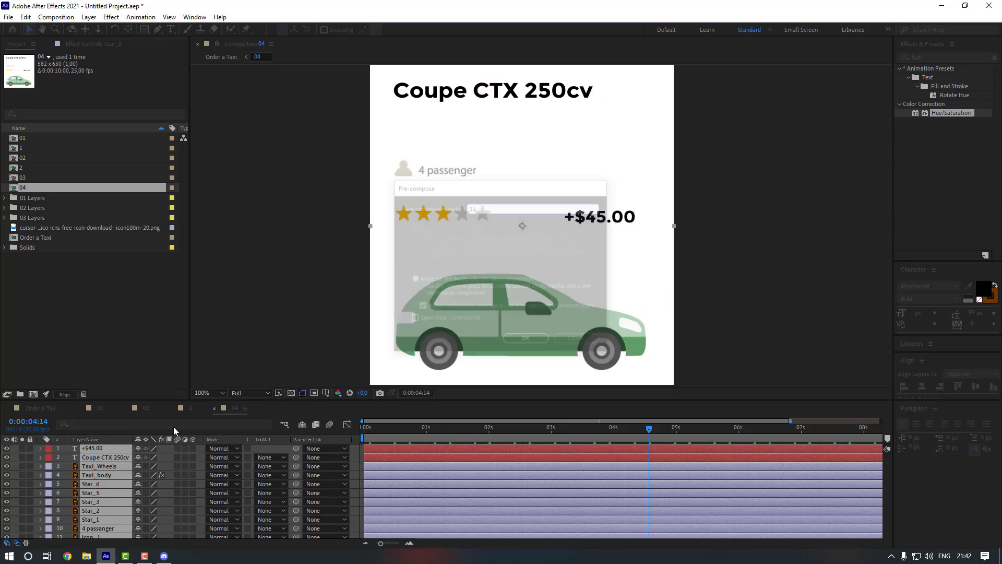
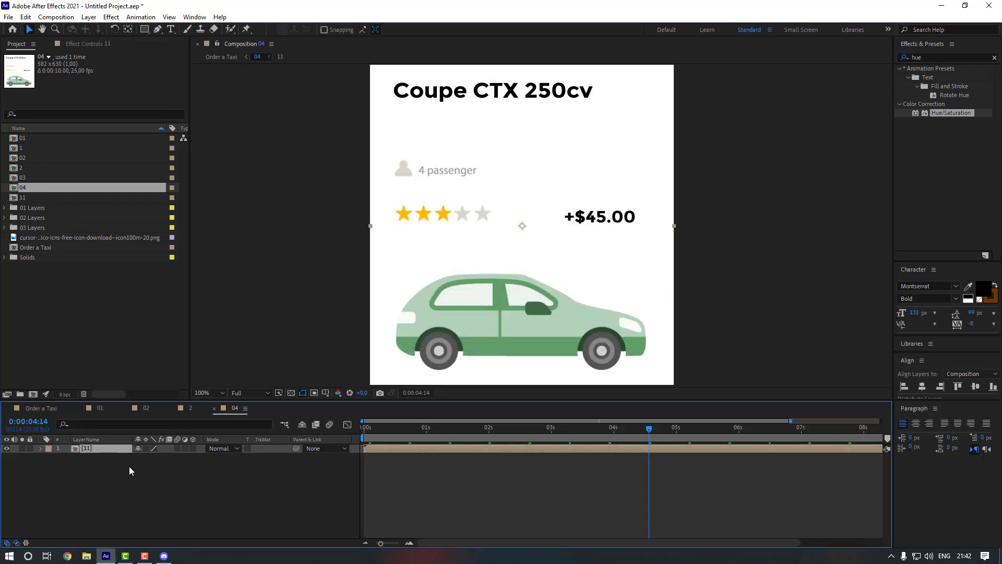
- Paste comp 11 into comp 2, push it right to X 876, and parent it to Null 3
{"action": "left_click", "coordinate": [189, 409]}
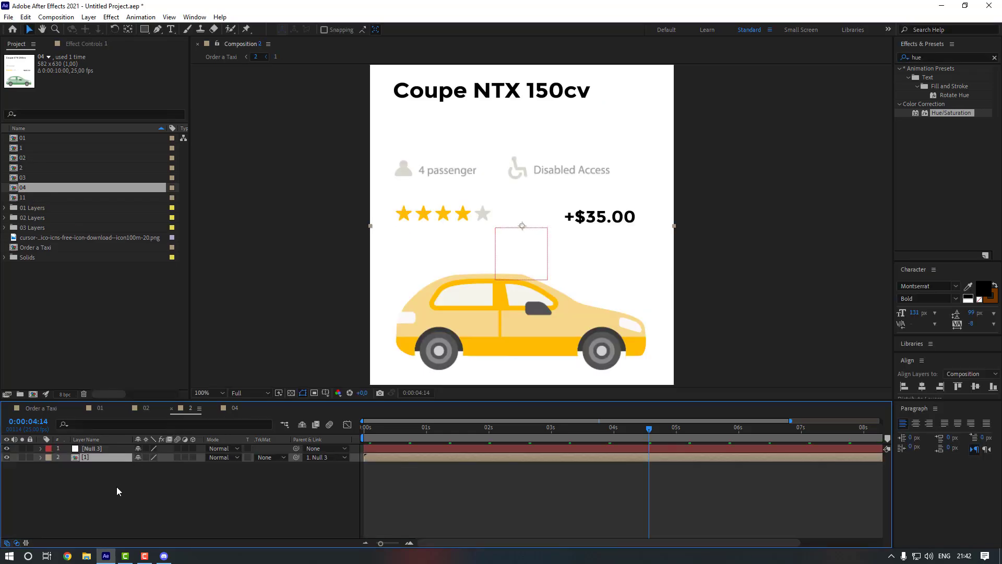
{"action": "key", "text": "ctrl+v"}
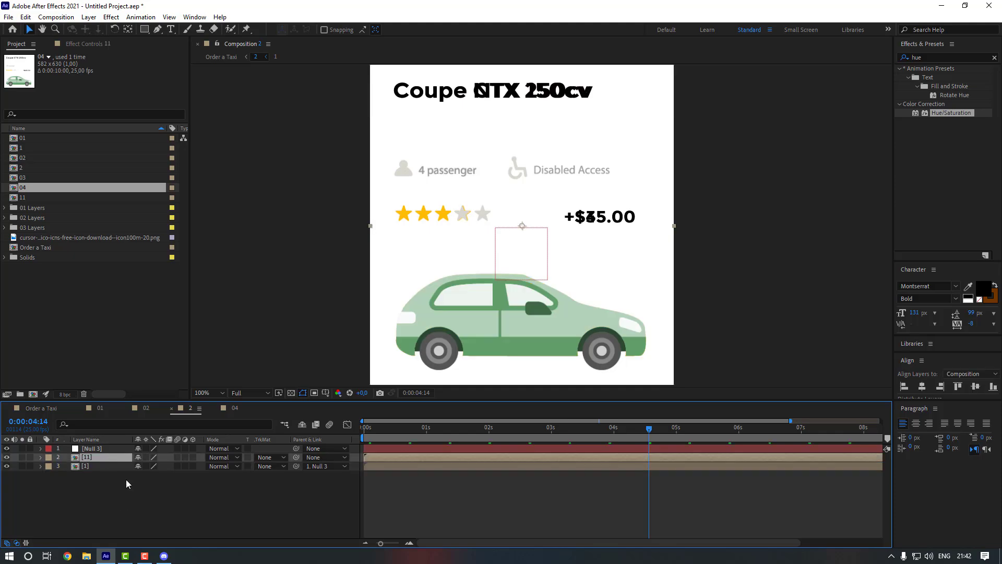
{"action": "key", "text": "p"}
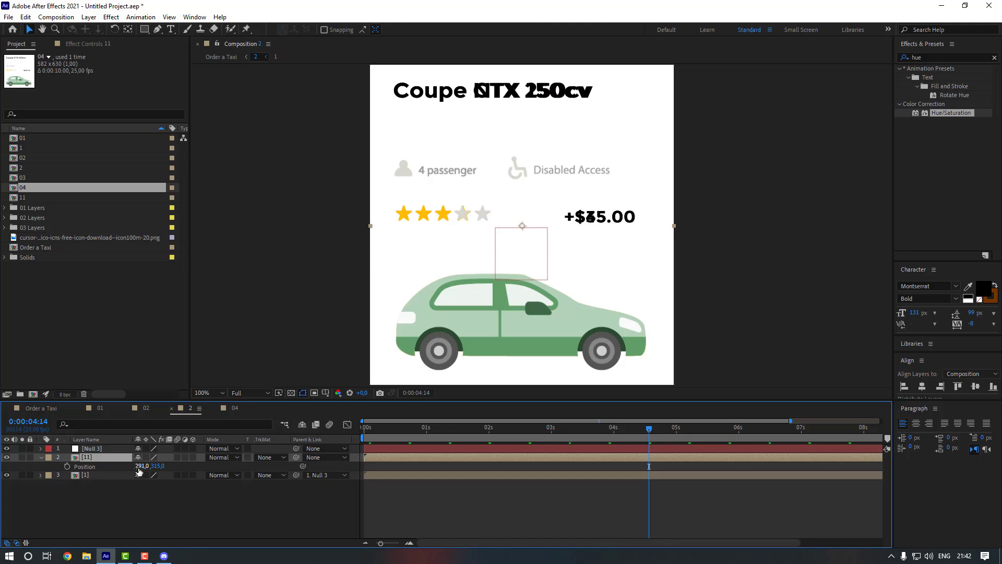
{"action": "left_click_drag", "start_coordinate": [138, 465], "coordinate": [443, 465]}
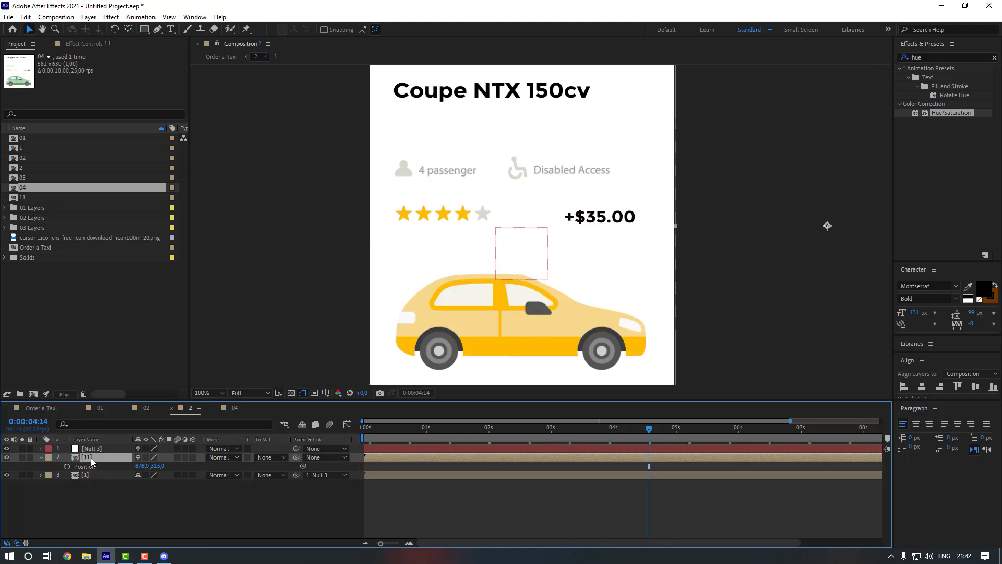
{"action": "left_click_drag", "start_coordinate": [296, 457], "coordinate": [104, 450]}
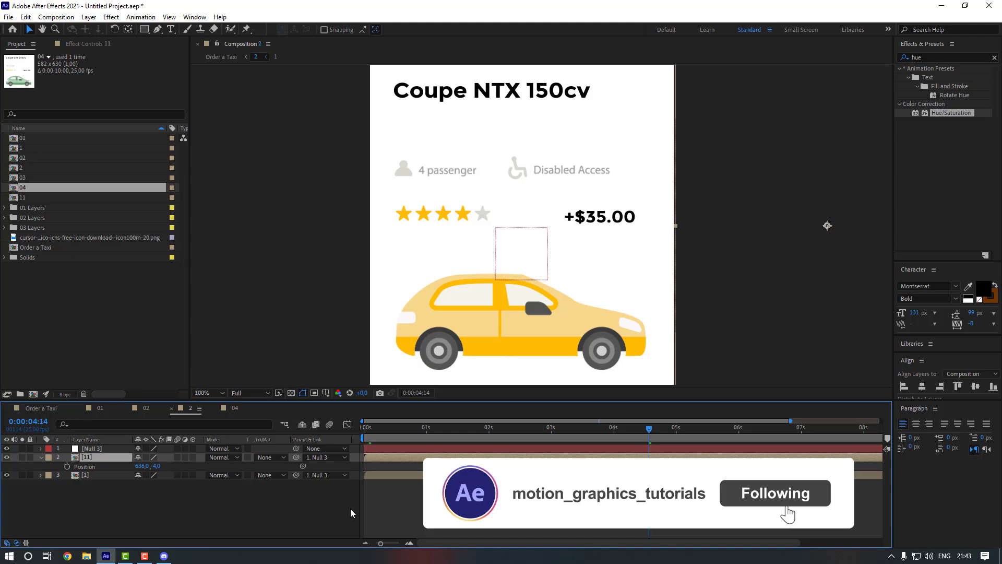
{"action": "left_click", "coordinate": [35, 408]}
{"action": "left_click_drag", "start_coordinate": [612, 436], "coordinate": [649, 442]}
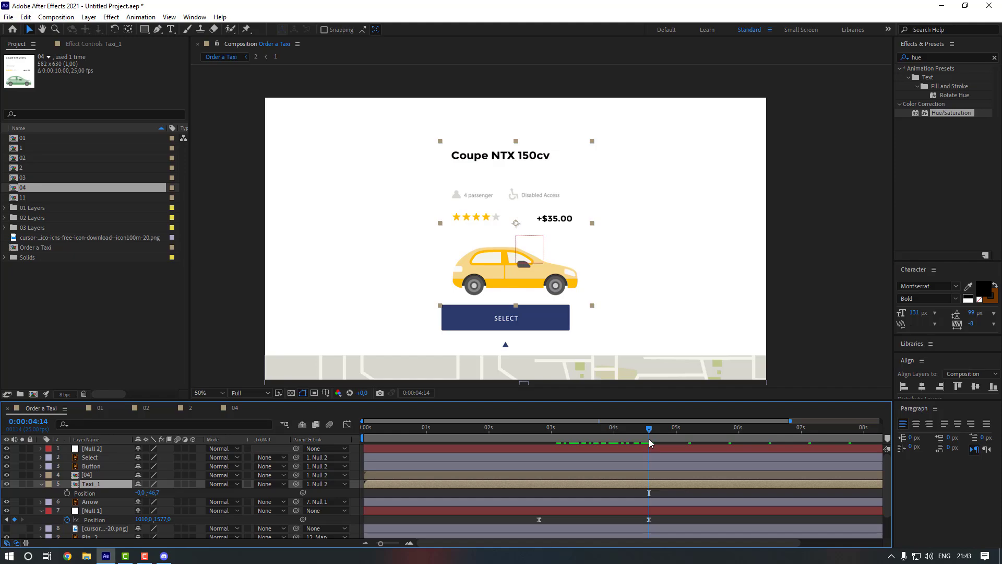
- Keyframe Null 3's Position at 4:14 and 4:24, sliding it left to bring in the green card
{"action": "left_click", "coordinate": [184, 412]}
{"action": "left_click", "coordinate": [92, 440]}
{"action": "left_click", "coordinate": [107, 448]}
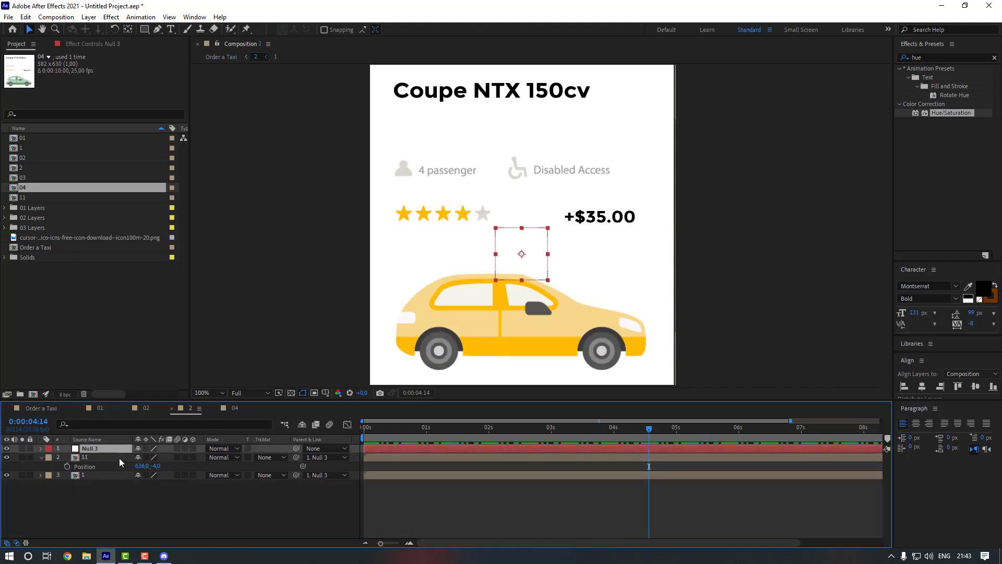
{"action": "key", "text": "p"}
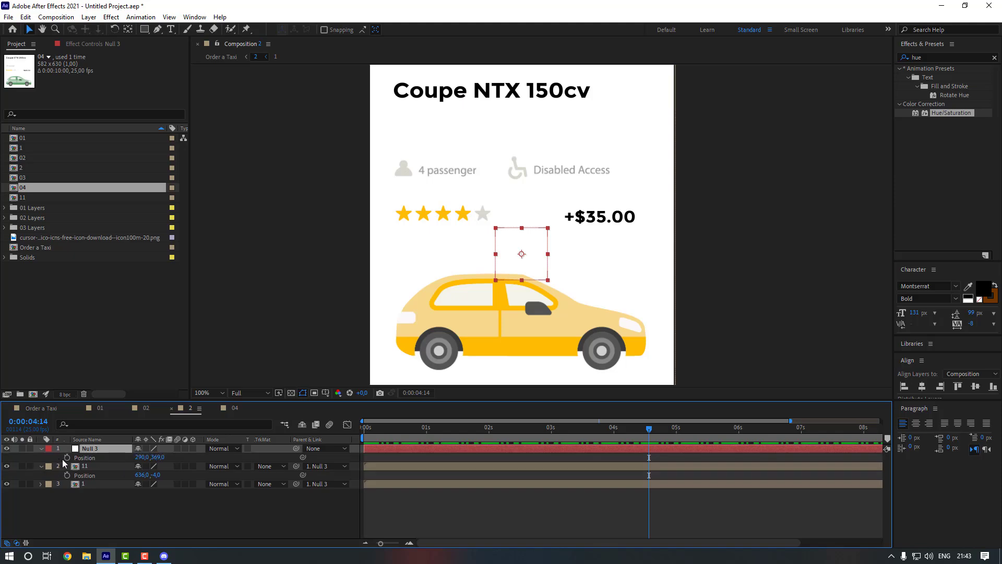
{"action": "left_click", "coordinate": [67, 458]}
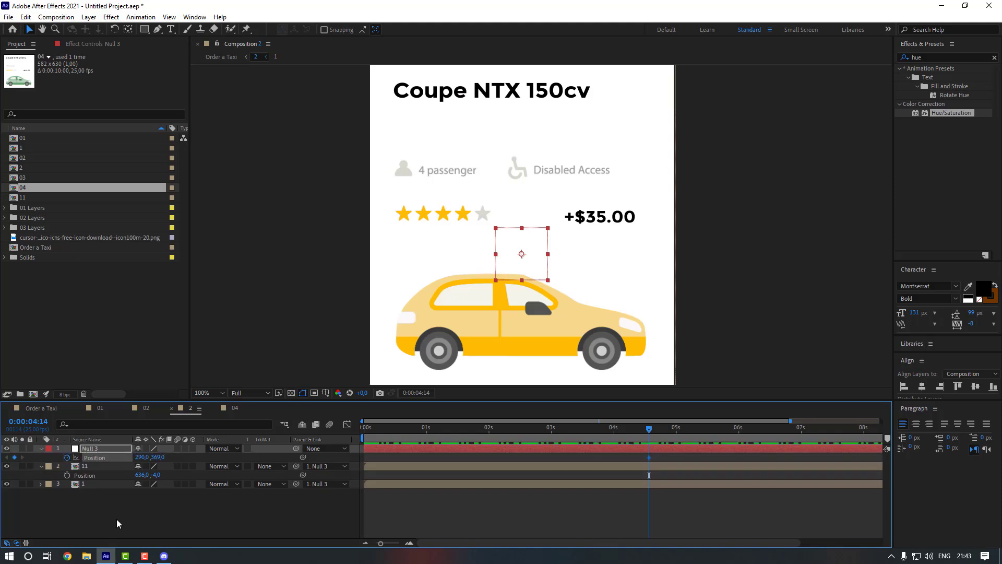
{"action": "key", "text": "shift+Page_Down"}
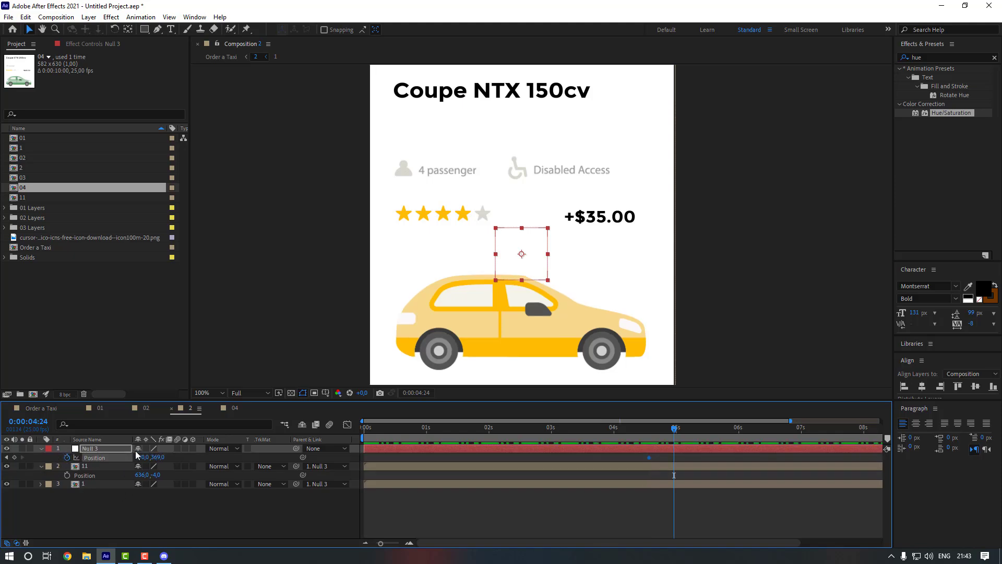
{"action": "left_click_drag", "start_coordinate": [146, 458], "coordinate": [5, 458]}
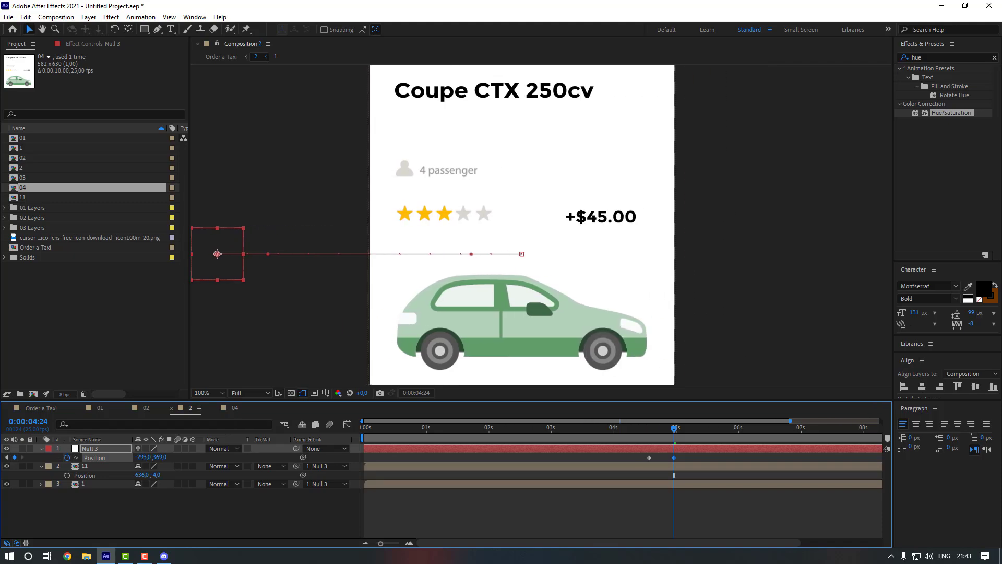
- Apply Easy Ease to Null 3's Position keyframes and raise their influence to about 63%
{"action": "left_click", "coordinate": [649, 458]}
{"action": "right_click", "coordinate": [650, 458]}
{"action": "mouse_move", "coordinate": [694, 452]}
{"action": "left_click", "coordinate": [791, 485]}
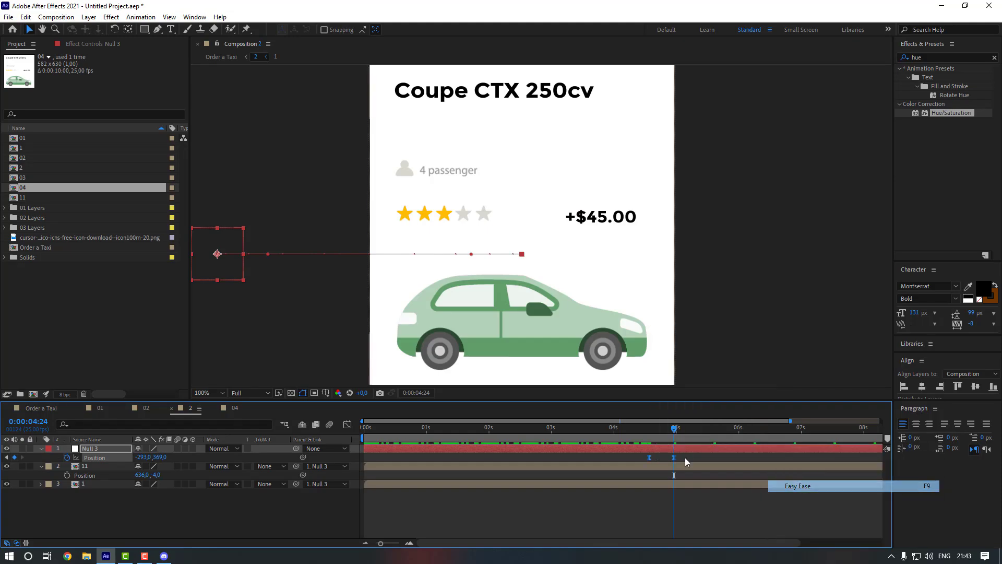
{"action": "left_click", "coordinate": [347, 424]}
{"action": "left_click", "coordinate": [671, 517]}
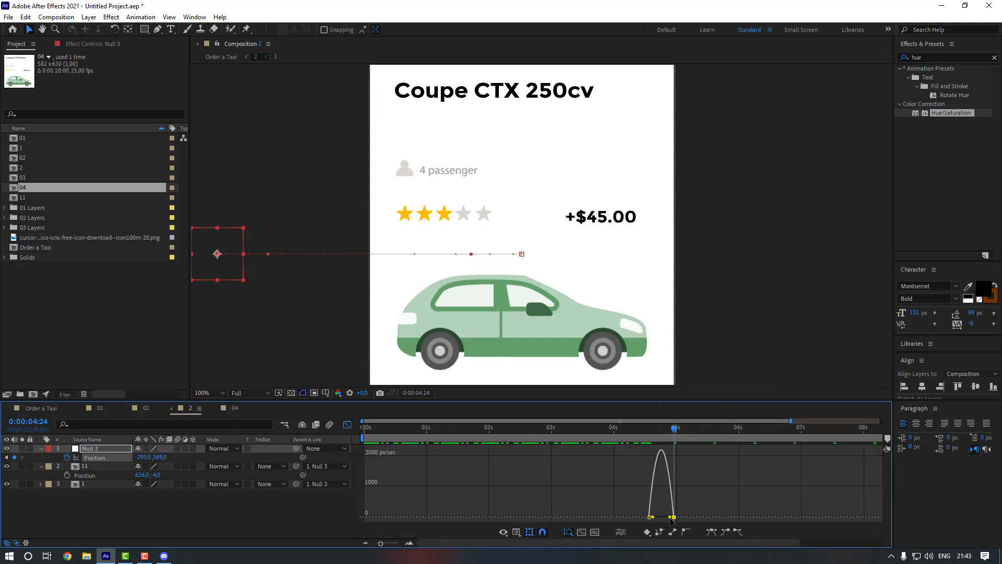
{"action": "left_click_drag", "start_coordinate": [672, 517], "coordinate": [660, 520]}
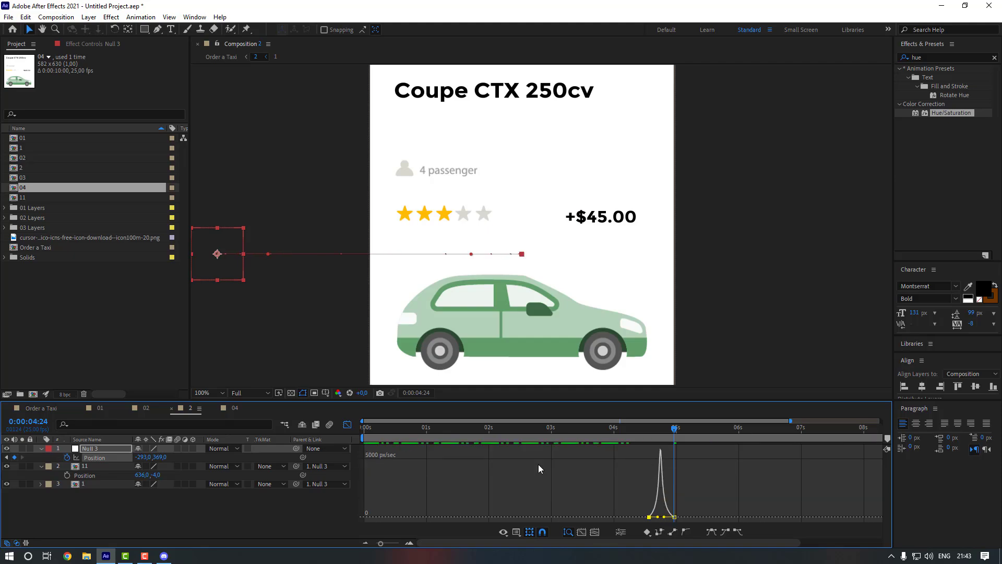
{"action": "left_click", "coordinate": [346, 425]}
- Preview the card swap in Order a Taxi from about 3 seconds and retime Null 3's keyframes later
{"action": "left_click", "coordinate": [41, 408]}
{"action": "left_click_drag", "start_coordinate": [629, 432], "coordinate": [557, 437]}
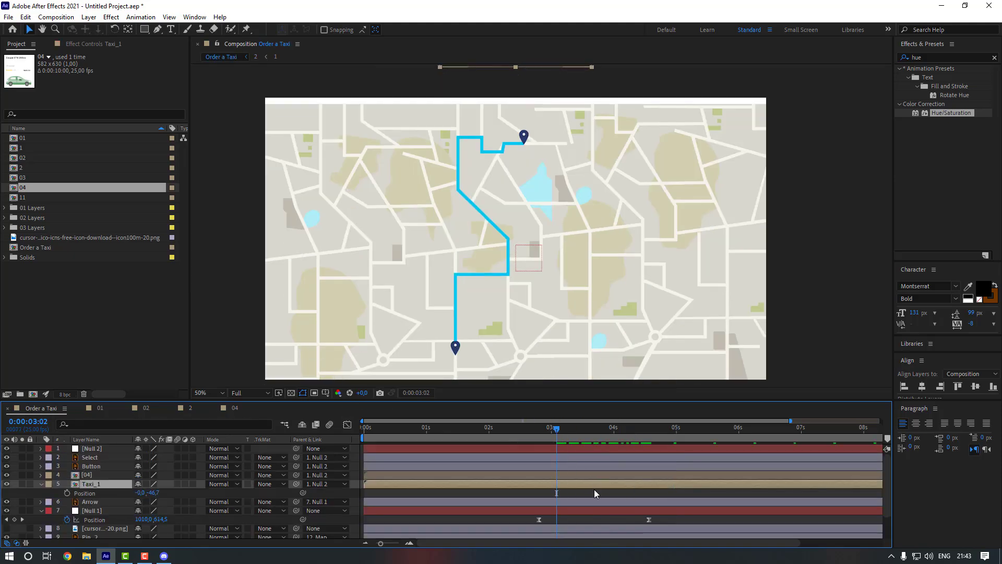
{"action": "key", "text": "space"}
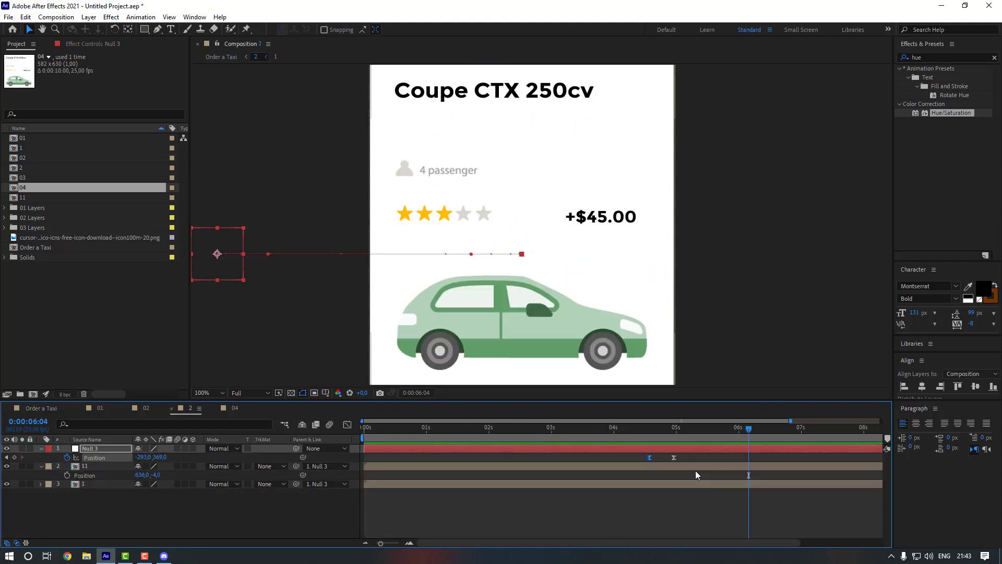
{"action": "mouse_move", "coordinate": [686, 455]}
{"action": "left_mouse_down"}
{"action": "mouse_move", "coordinate": [640, 469]}
{"action": "mouse_move", "coordinate": [670, 461]}
{"action": "left_mouse_up"}
{"action": "left_click", "coordinate": [659, 461]}
- Preview the card swap in Order a Taxi from about 3 seconds
{"action": "left_click", "coordinate": [40, 408]}
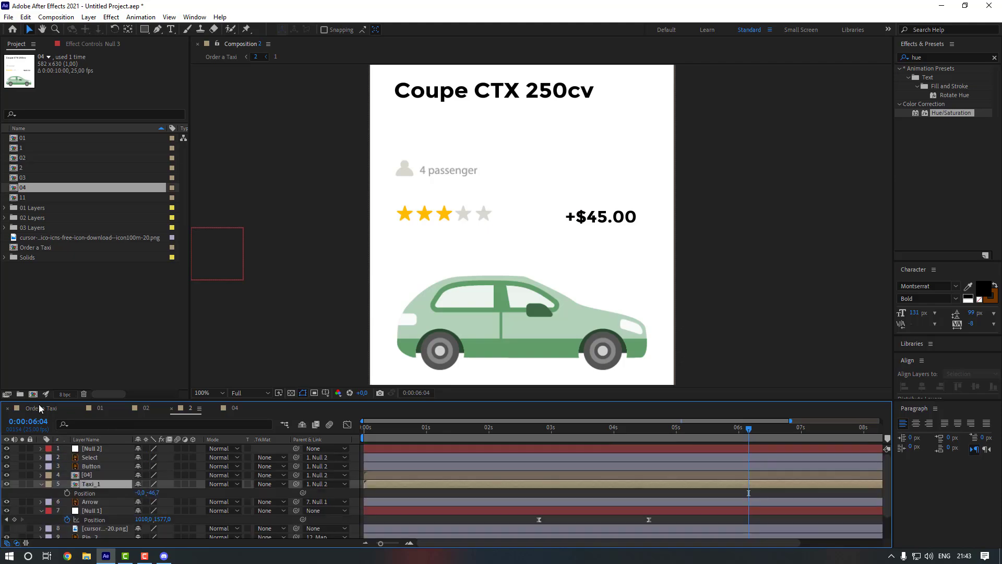
{"action": "left_click", "coordinate": [562, 433]}
{"action": "key", "text": "space"}
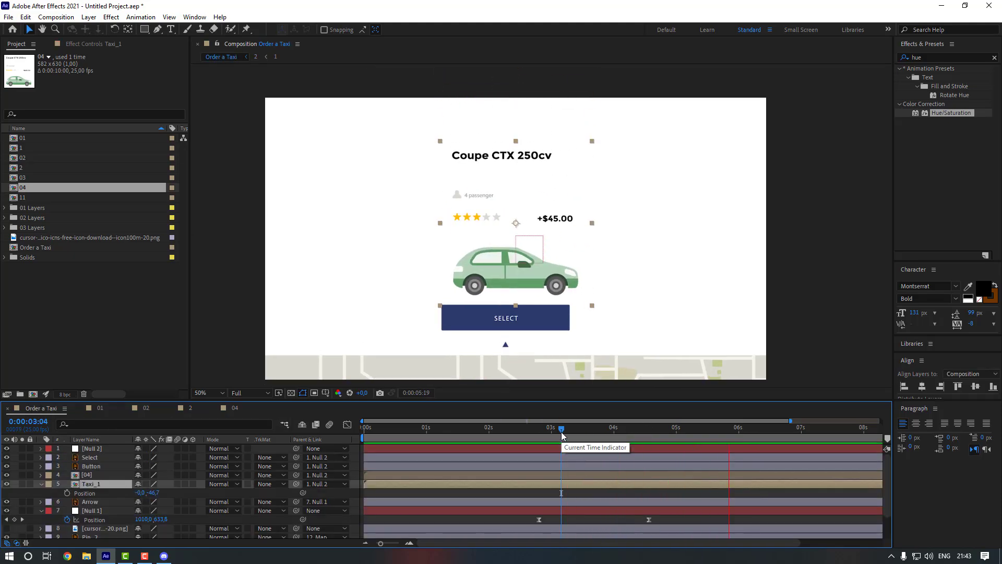
{"action": "key", "text": "space"}
- Check Null 3's later keyframe in comp 2, then preview the swap again from about 3:22
{"action": "left_click", "coordinate": [187, 410]}
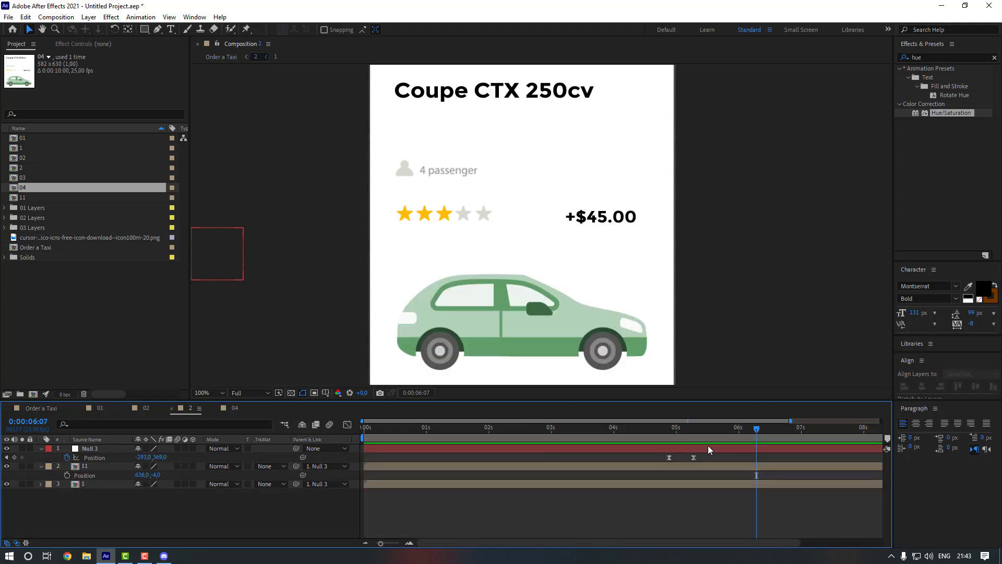
{"action": "left_click", "coordinate": [694, 458]}
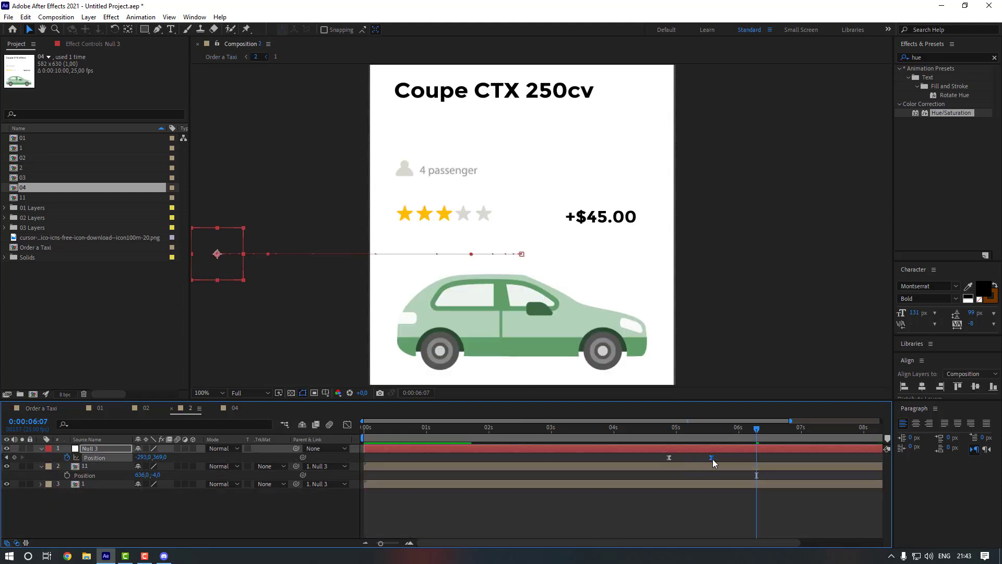
{"action": "left_click", "coordinate": [699, 463]}
{"action": "left_click", "coordinate": [107, 411]}
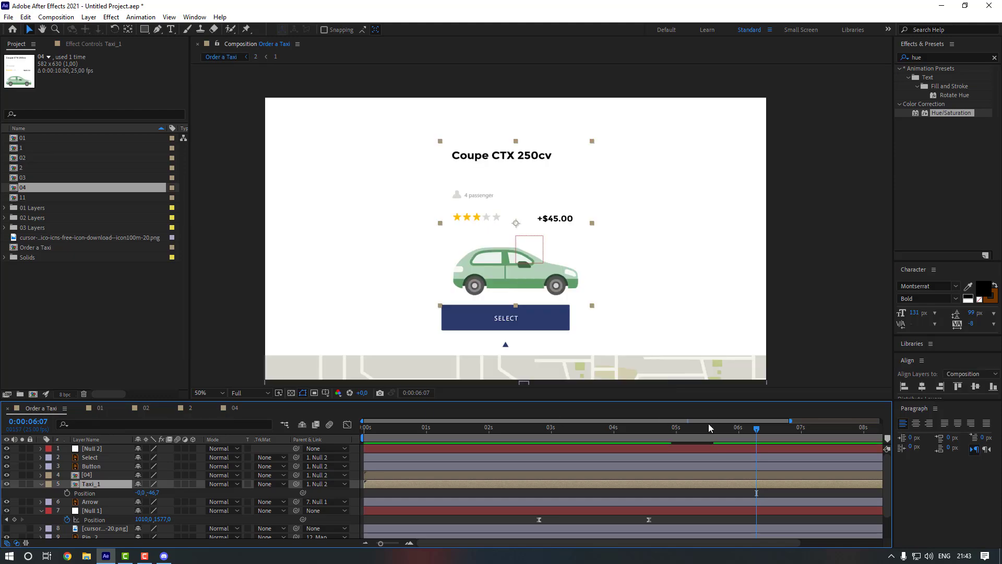
{"action": "left_click_drag", "start_coordinate": [659, 433], "coordinate": [606, 436]}
{"action": "key", "text": "space"}
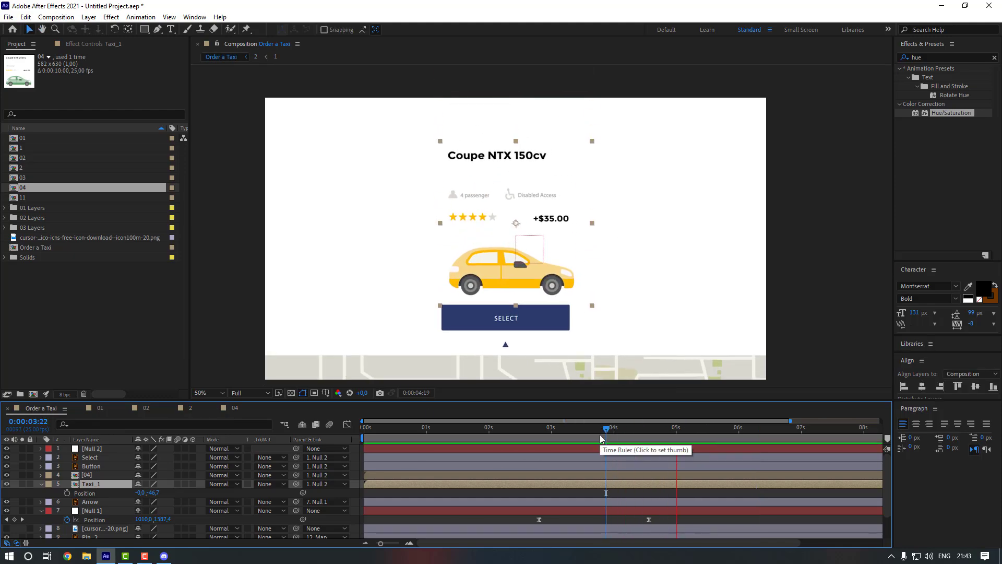
{"action": "key", "text": "space"}
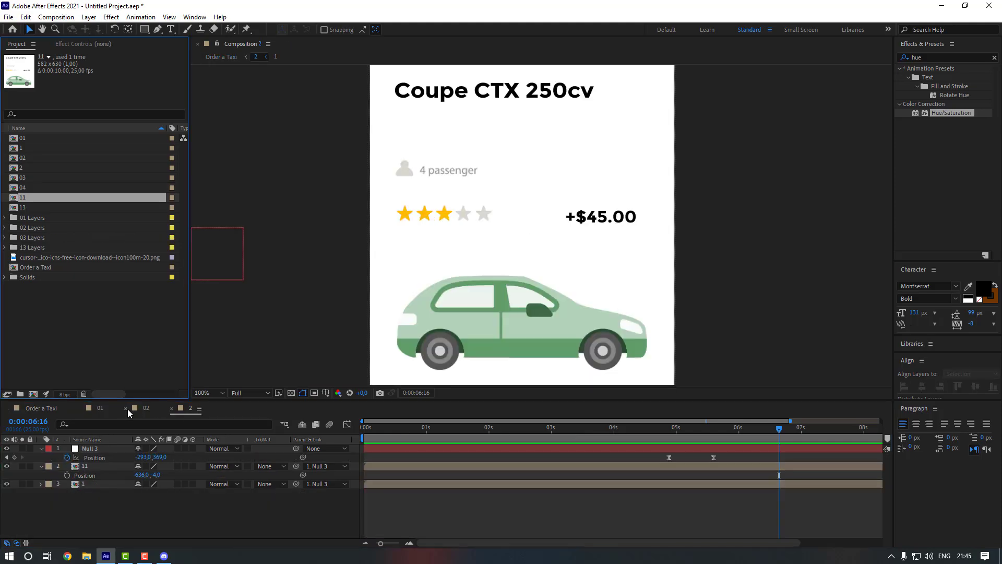
- Close the 01 and 02 timelines and open composition 13
{"action": "left_click", "coordinate": [126, 408]}
{"action": "left_click", "coordinate": [80, 408]}
{"action": "left_click", "coordinate": [67, 306]}
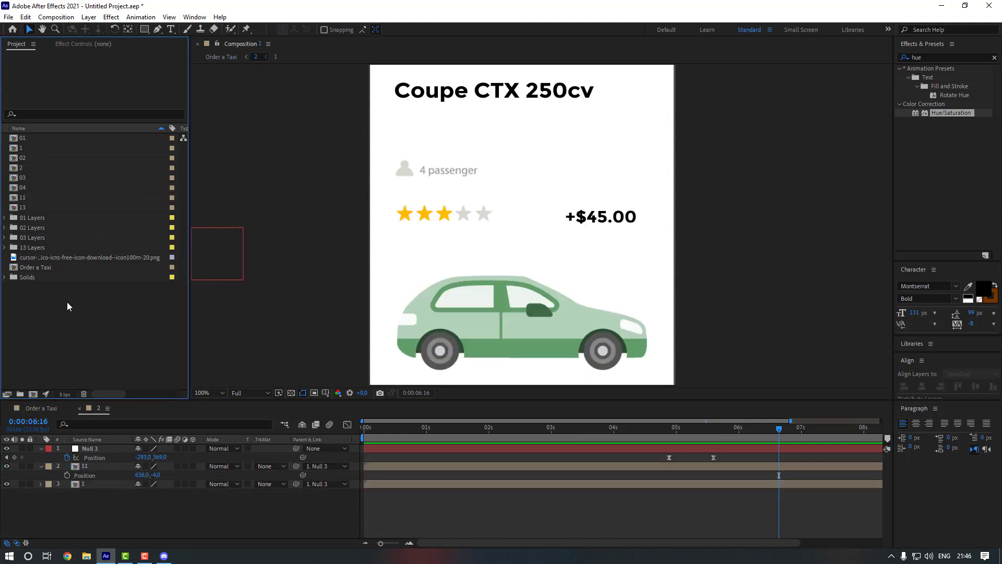
{"action": "double_click", "coordinate": [36, 208]}
- Delete the Arrow, SELECT text and blue Button layers from comp 13
{"action": "scroll", "coordinate": [99, 517], "scroll_direction": "down", "scroll_amount": 3}
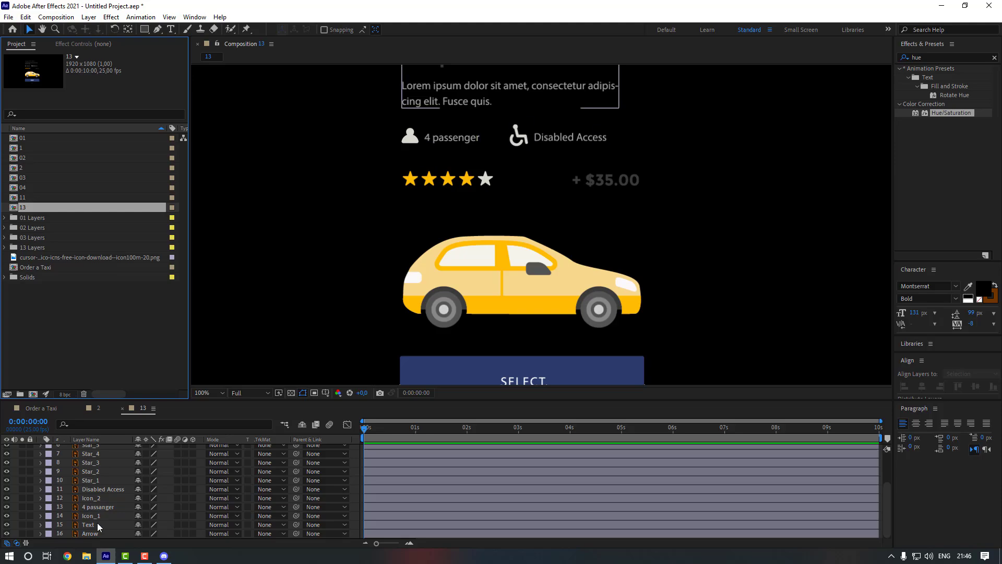
{"action": "left_click", "coordinate": [99, 525]}
{"action": "left_click", "coordinate": [99, 532]}
{"action": "key", "text": "Delete"}
{"action": "scroll", "coordinate": [488, 308], "scroll_direction": "down", "scroll_amount": 1}
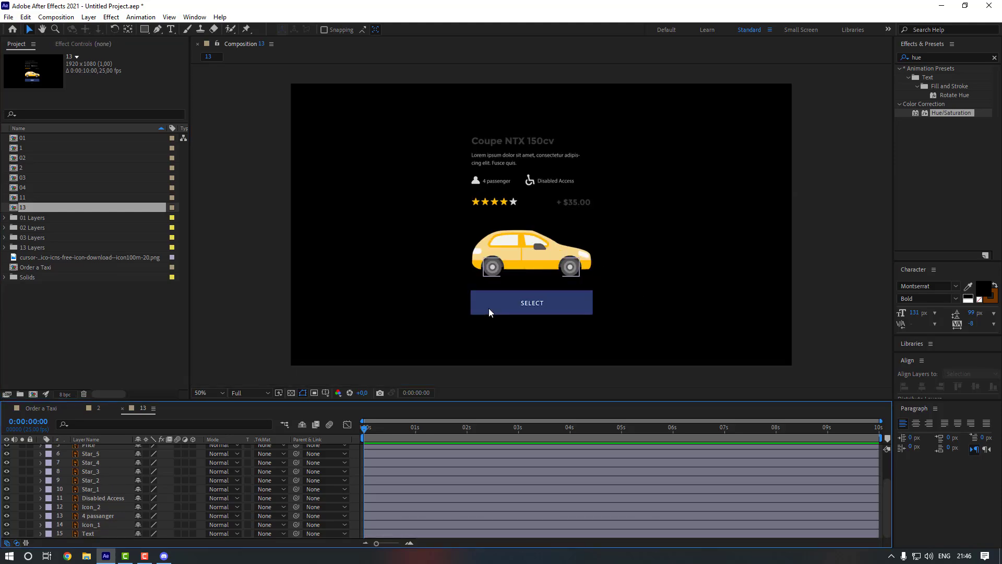
{"action": "left_click", "coordinate": [528, 305]}
{"action": "key", "text": "Delete"}
{"action": "left_click", "coordinate": [528, 305]}
{"action": "key", "text": "Delete"}
{"action": "left_click_drag", "start_coordinate": [495, 261], "coordinate": [497, 282]}
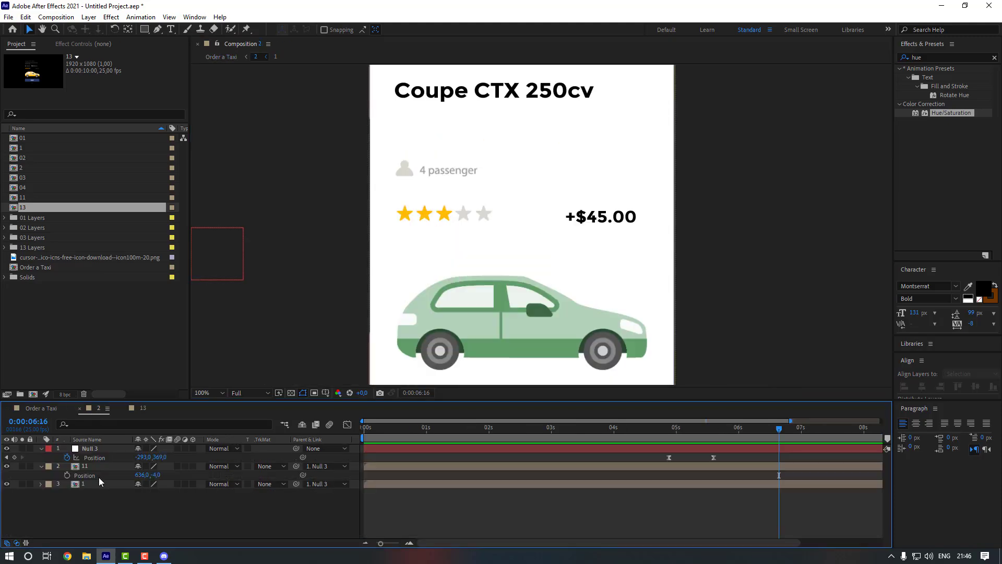
- Paste the Coupe NTX 150cv title and +$35.00 price from comp 1 into comp 13, positioned over the matching text
{"action": "double_click", "coordinate": [92, 484]}
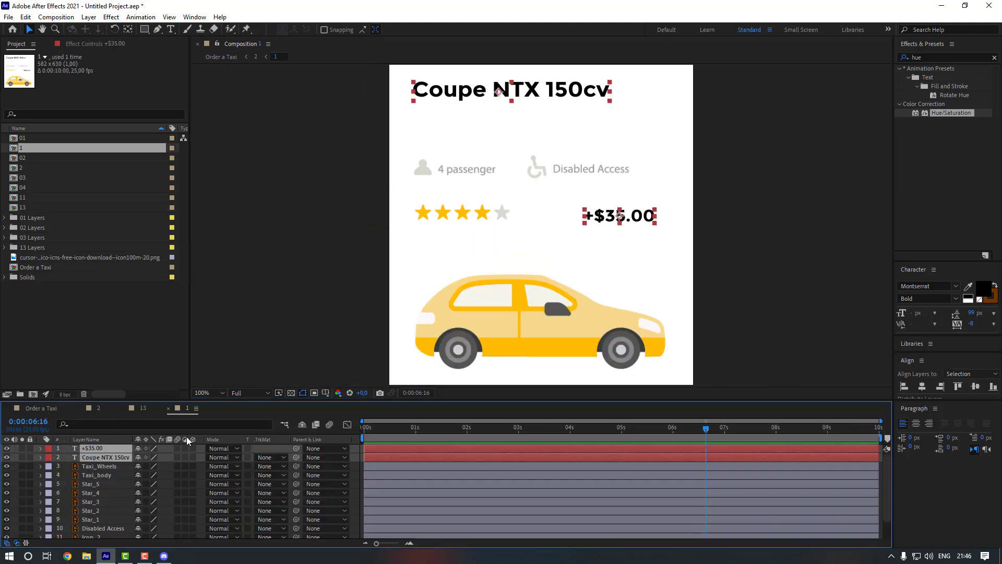
{"action": "left_click", "coordinate": [134, 405]}
{"action": "scroll", "coordinate": [100, 462], "scroll_direction": "up", "scroll_amount": 1}
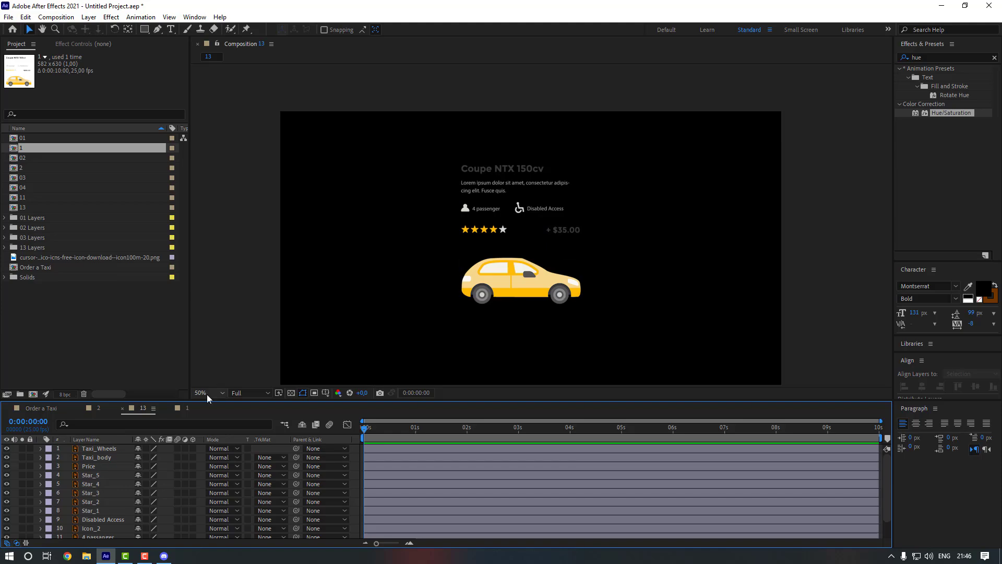
{"action": "key", "text": "ctrl+v"}
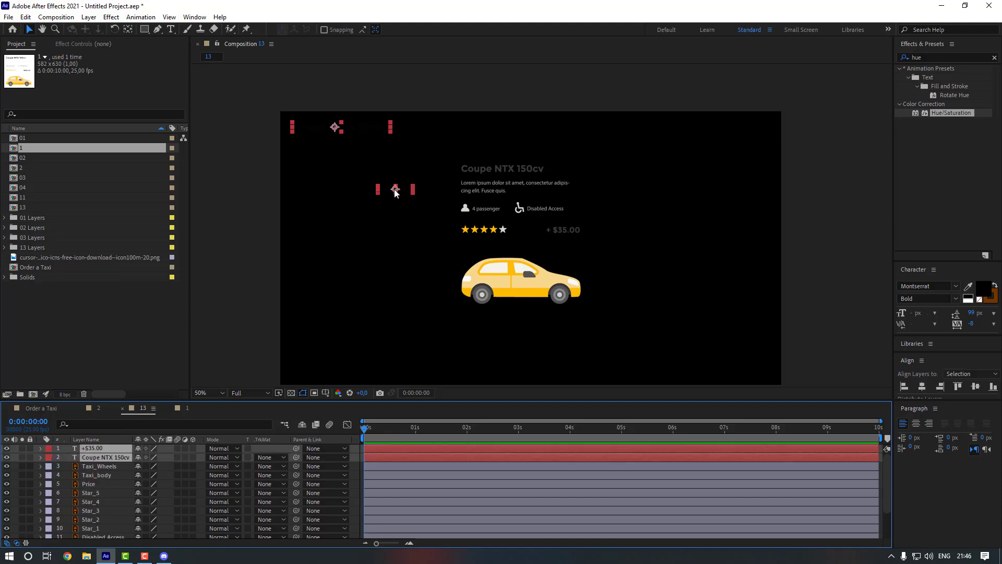
{"action": "left_click_drag", "start_coordinate": [396, 193], "coordinate": [571, 235]}
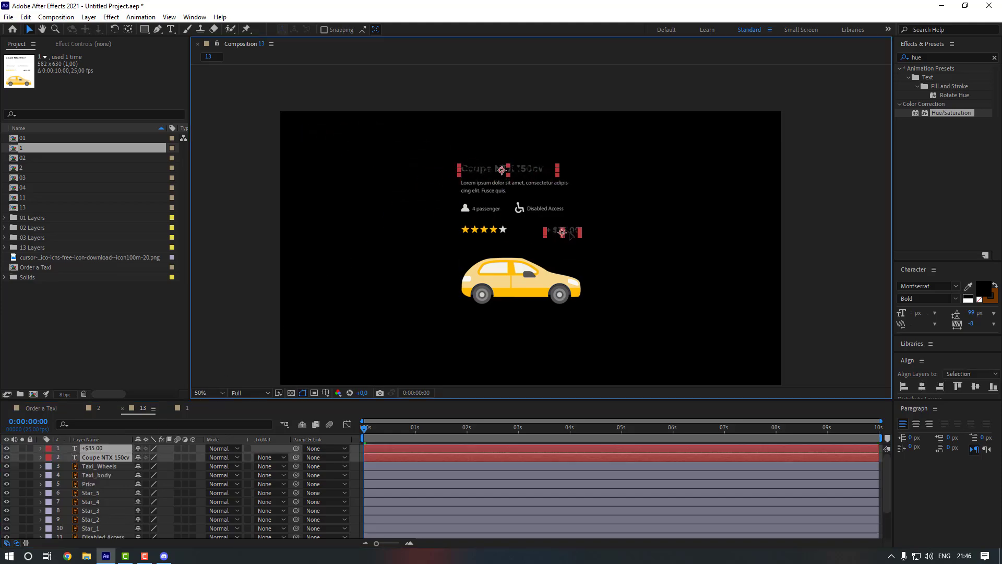
- Set comp 13's background colour to white FFFFFF in Composition Settings
{"action": "right_click", "coordinate": [657, 221]}
{"action": "left_click", "coordinate": [679, 243]}
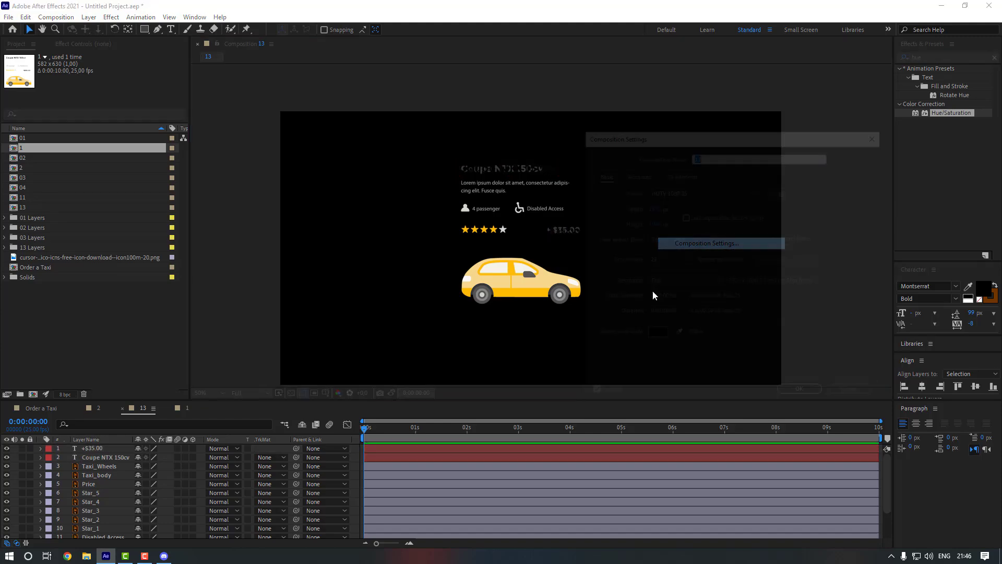
{"action": "left_click", "coordinate": [654, 335]}
{"action": "type", "text": "ffffff"}
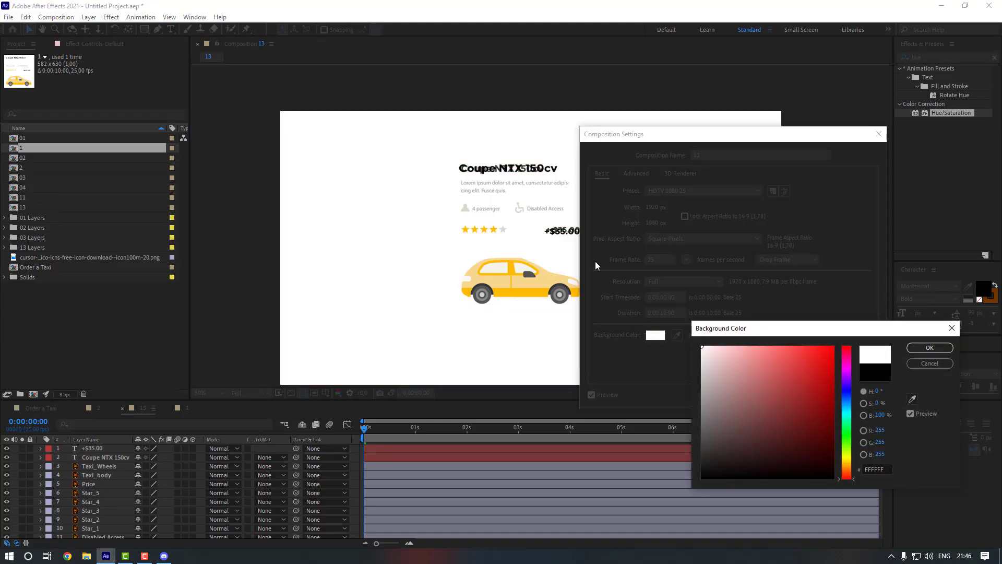
{"action": "key", "text": "Return"}
{"action": "left_click", "coordinate": [786, 395]}
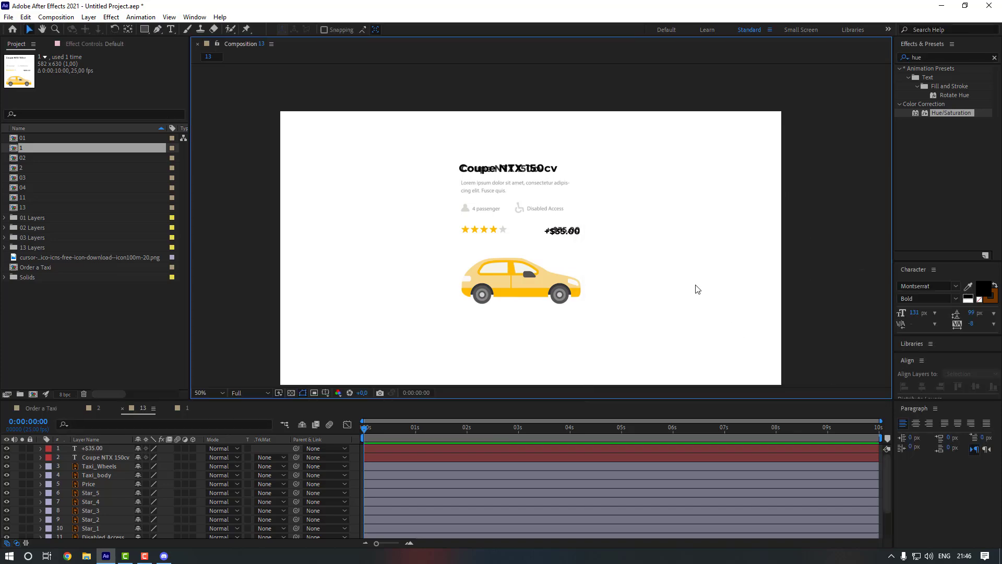
- Draw a region of interest tightly around the taxi card
{"action": "scroll", "coordinate": [696, 284], "scroll_direction": "up", "scroll_amount": 1}
{"action": "left_click_drag", "start_coordinate": [696, 283], "coordinate": [701, 273]}
{"action": "scroll", "coordinate": [315, 335], "scroll_direction": "down", "scroll_amount": 2}
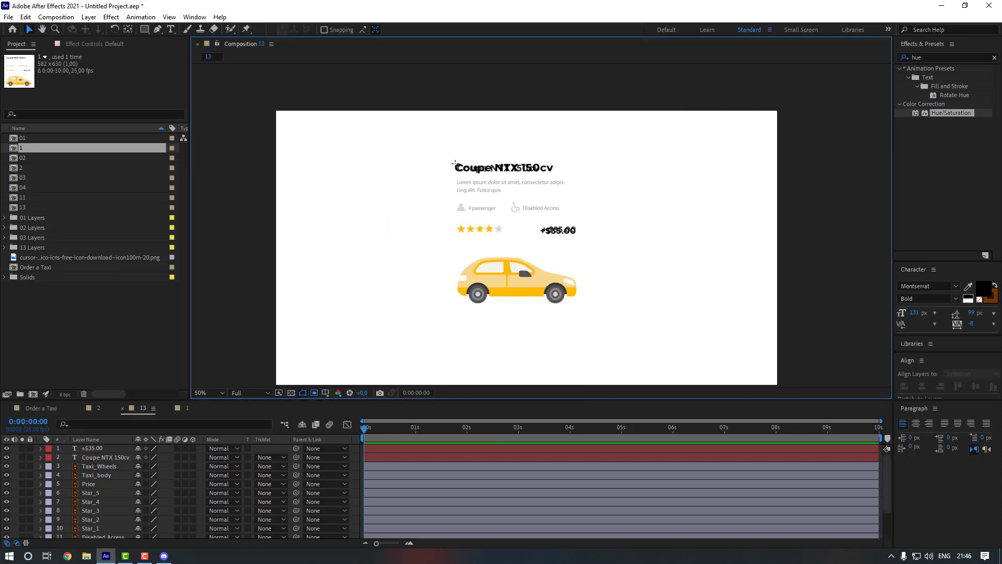
{"action": "left_click_drag", "start_coordinate": [447, 155], "coordinate": [589, 310]}
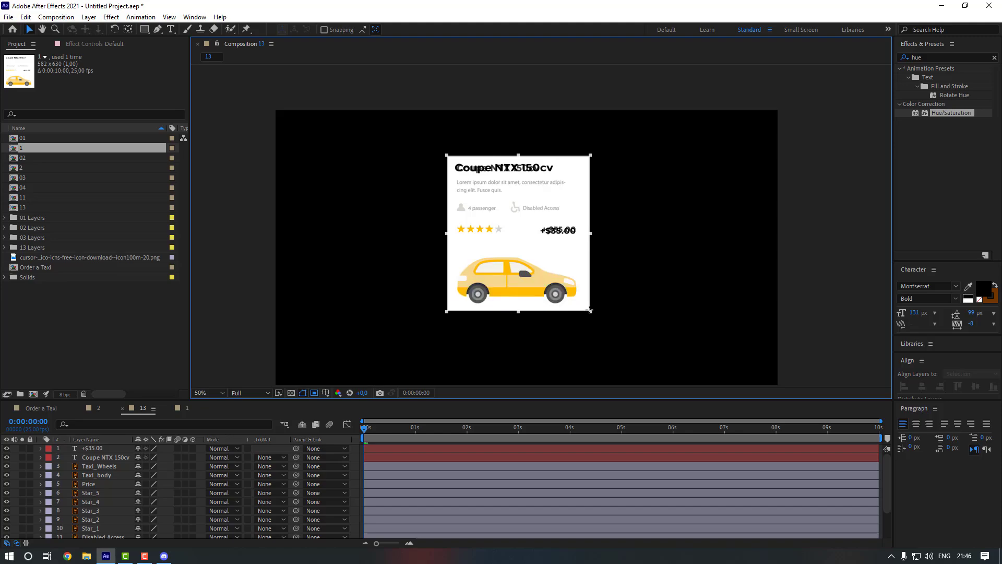
{"action": "left_click", "coordinate": [55, 17]}
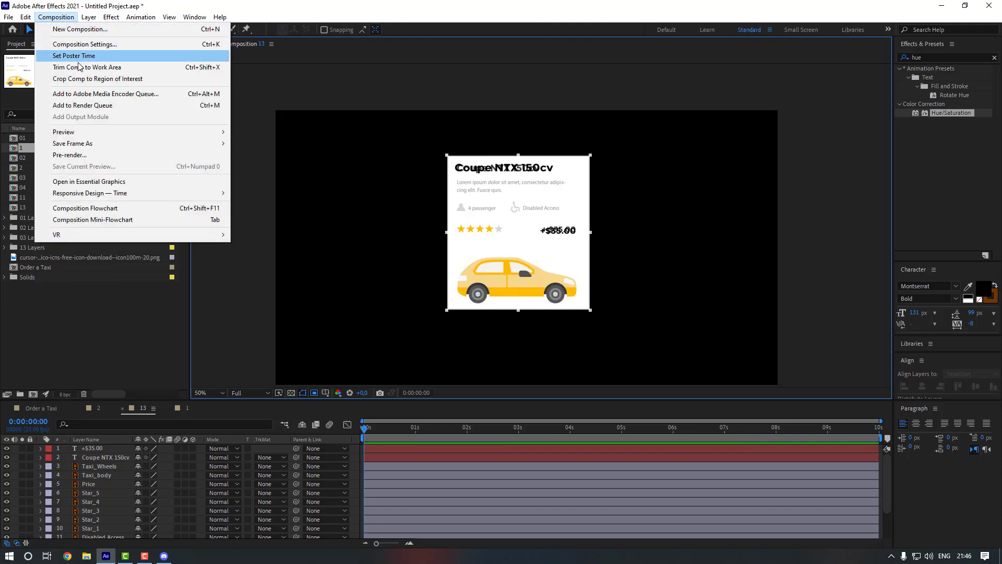
- Crop the comp to the region of interest and delete the duplicate Price and description layers
{"action": "left_click", "coordinate": [103, 84]}
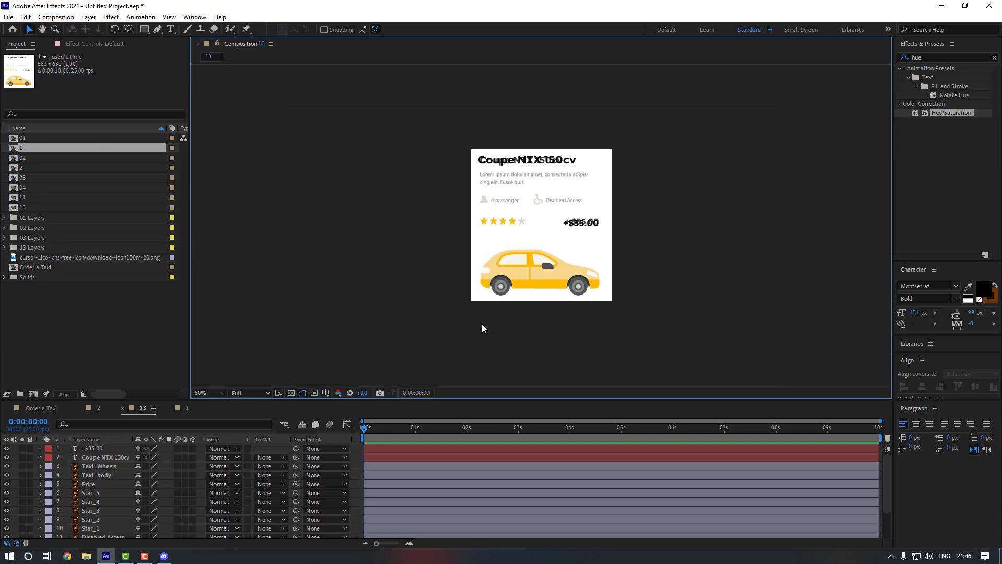
{"action": "scroll", "coordinate": [542, 303], "scroll_direction": "up", "scroll_amount": 2}
{"action": "left_click", "coordinate": [100, 482]}
{"action": "key", "text": "Delete"}
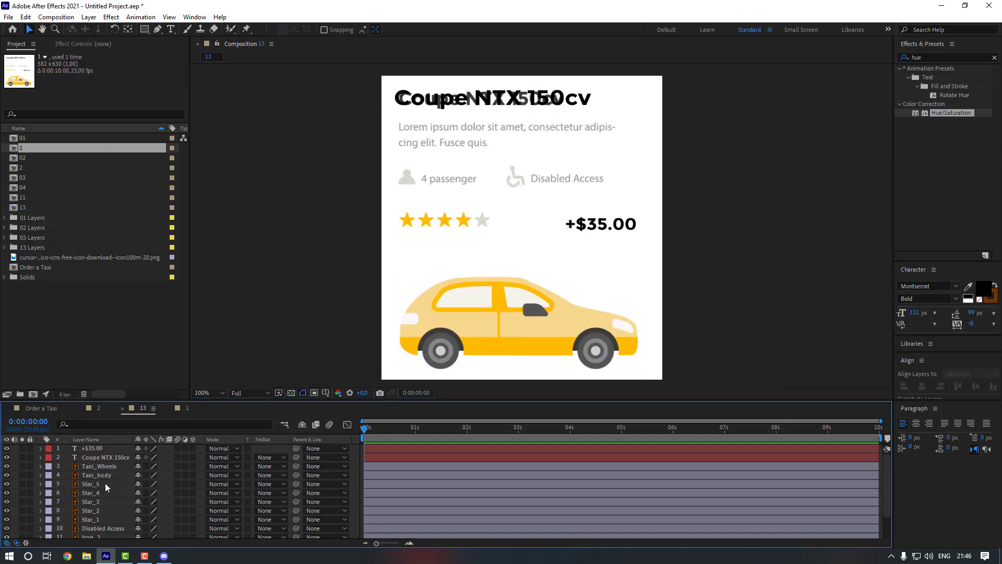
{"action": "scroll", "coordinate": [108, 493], "scroll_direction": "down", "scroll_amount": 2}
{"action": "left_click", "coordinate": [99, 533]}
{"action": "key", "text": "Delete"}
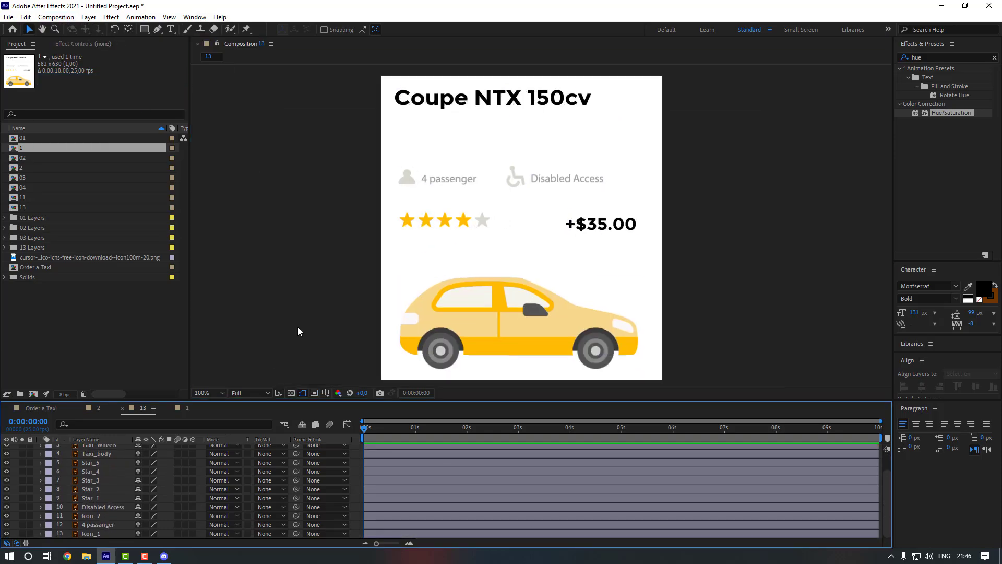
{"action": "scroll", "coordinate": [107, 475], "scroll_direction": "up", "scroll_amount": 2}
- Edit the card title from Coupe NTX 150cv to Coupe TX 550cv
{"action": "left_click", "coordinate": [106, 458]}
{"action": "key", "text": "ctrl+t"}
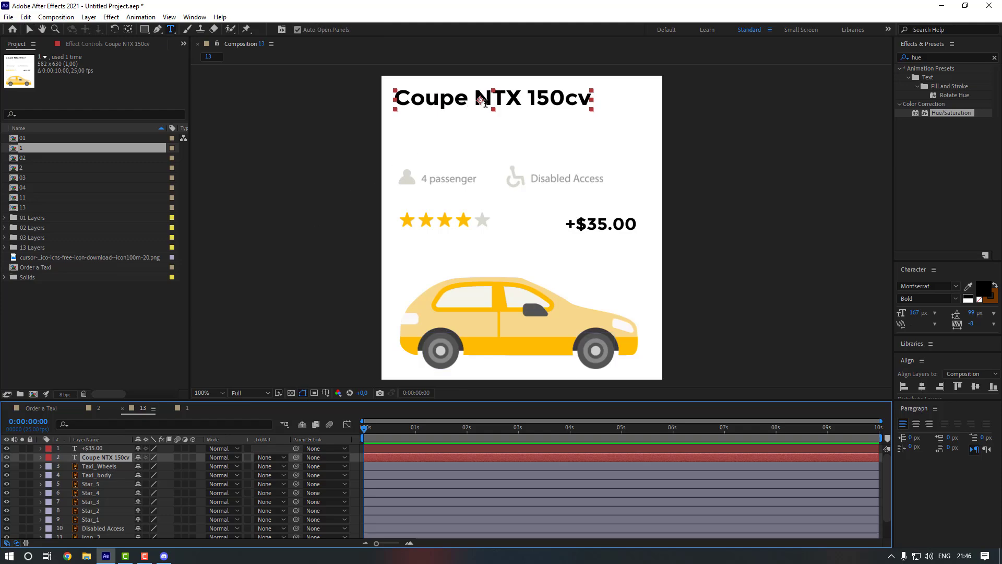
{"action": "left_click", "coordinate": [536, 95]}
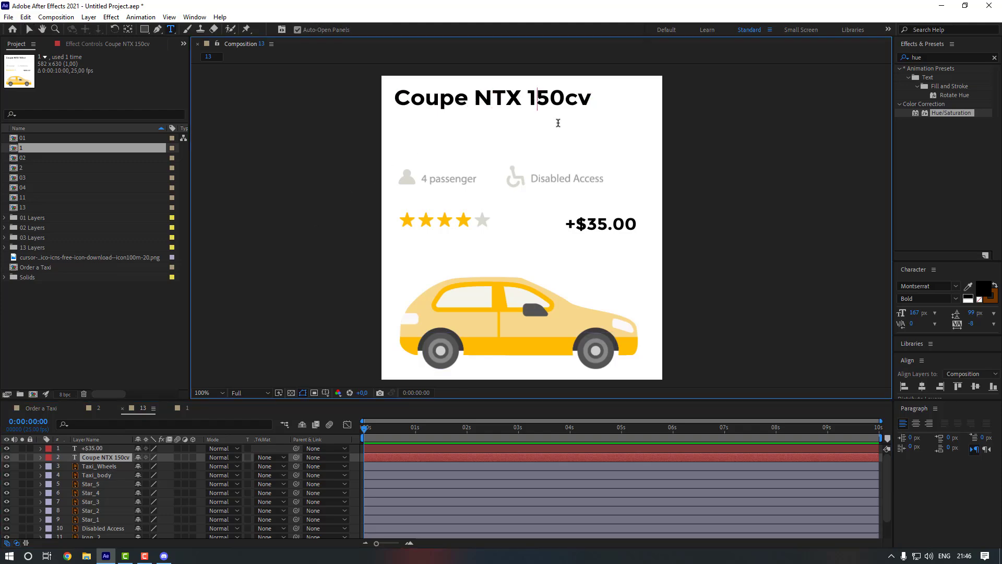
{"action": "key", "text": "BackSpace"}
{"action": "type", "text": "5"}
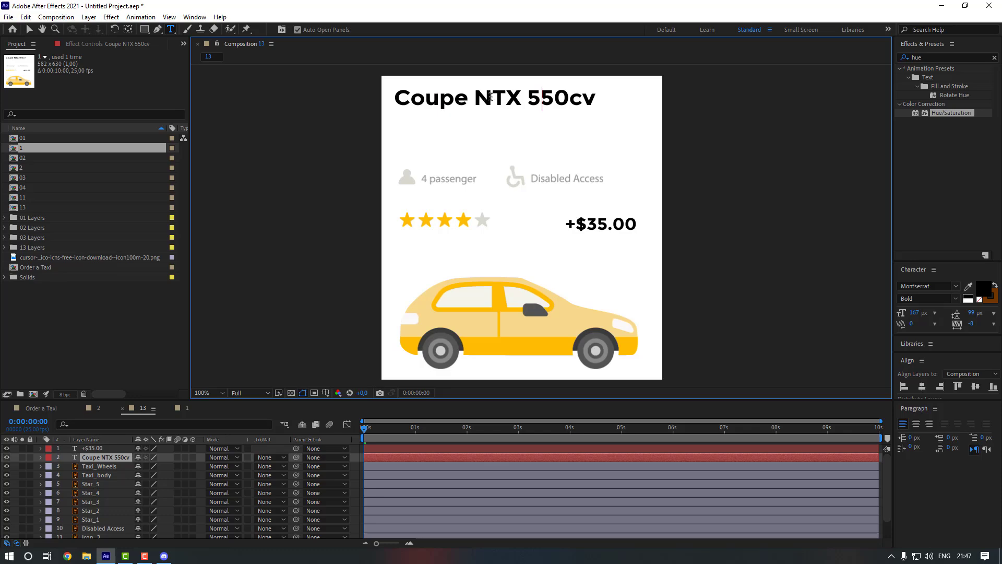
{"action": "key", "text": "BackSpace"}
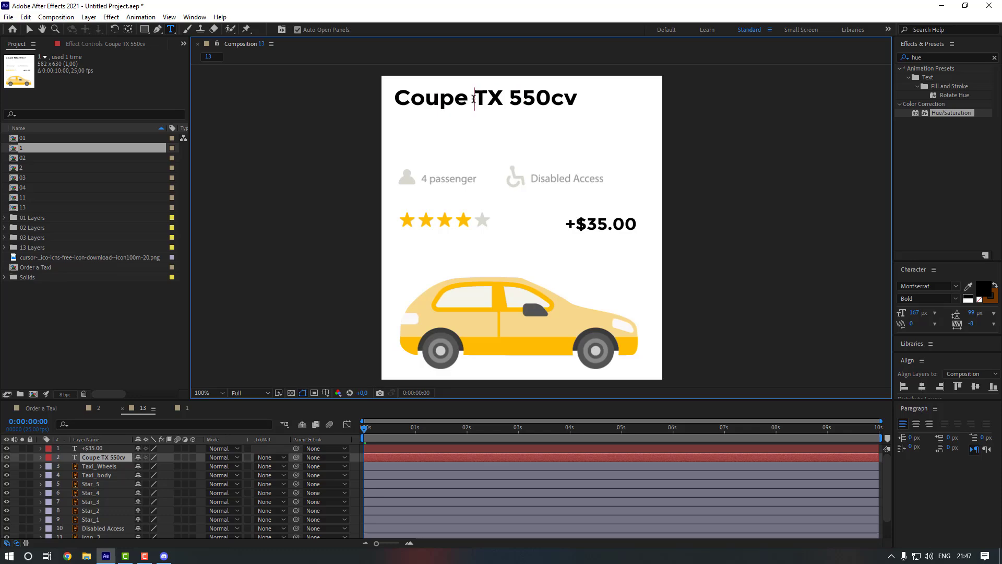
- Change the price text from +$35.00 to +$30.00
{"action": "left_click", "coordinate": [100, 449]}
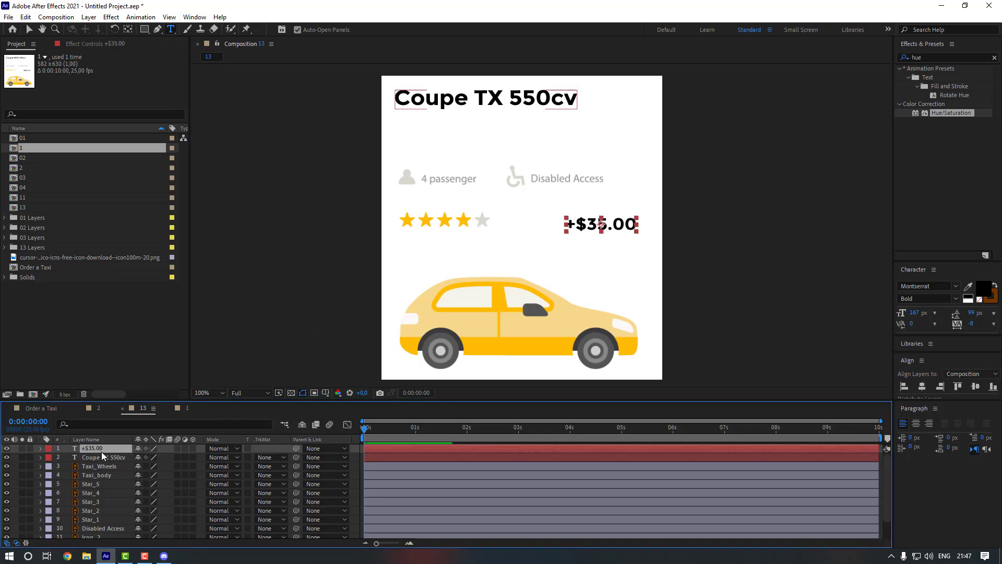
{"action": "left_click", "coordinate": [599, 224]}
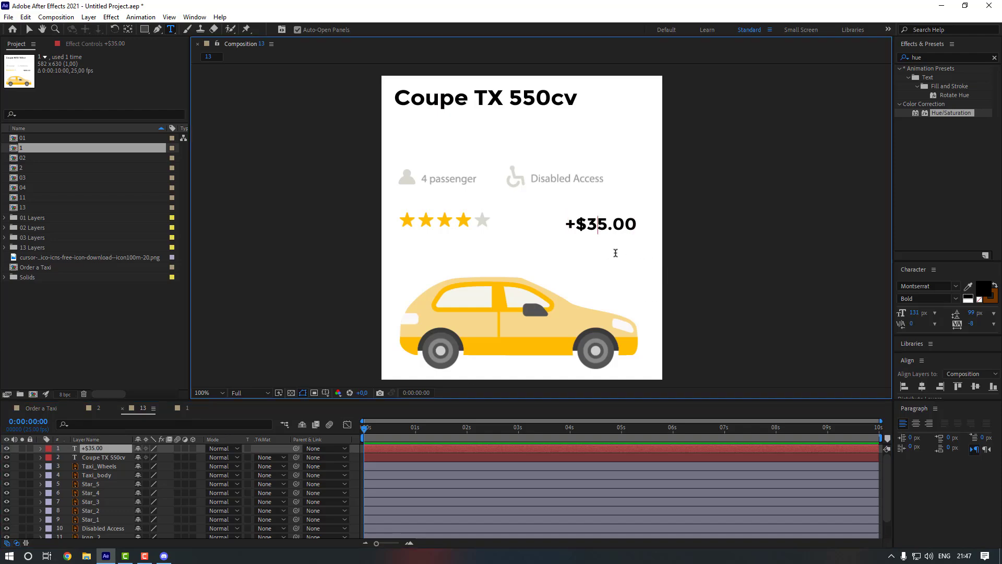
{"action": "key", "text": "Delete"}
{"action": "type", "text": "0"}
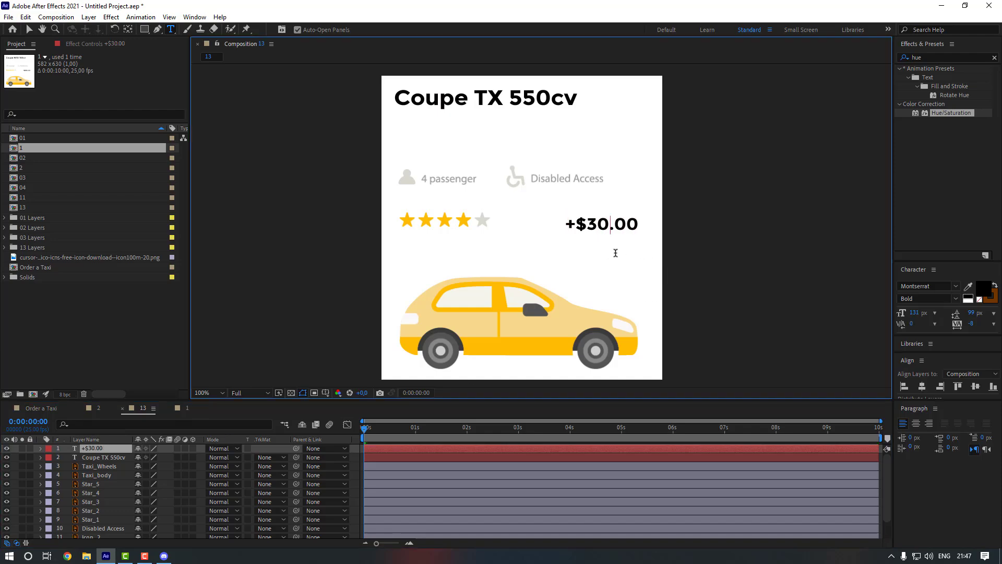
{"action": "left_click", "coordinate": [29, 30]}
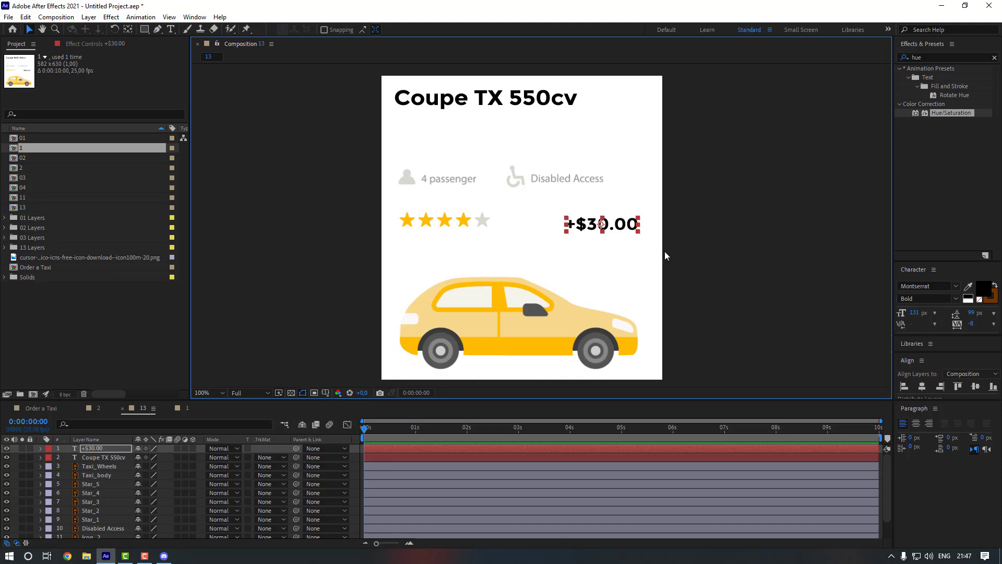
- Colorize Taxi_body's yellows with Hue/Saturation: hue 251°, saturation 30, lightness 10
{"action": "left_click", "coordinate": [108, 474]}
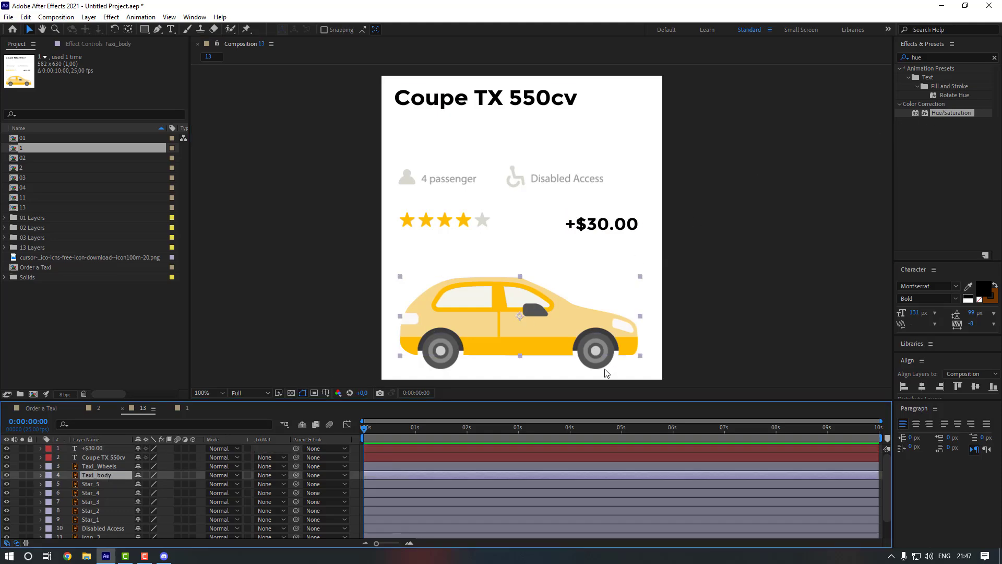
{"action": "double_click", "coordinate": [947, 113]}
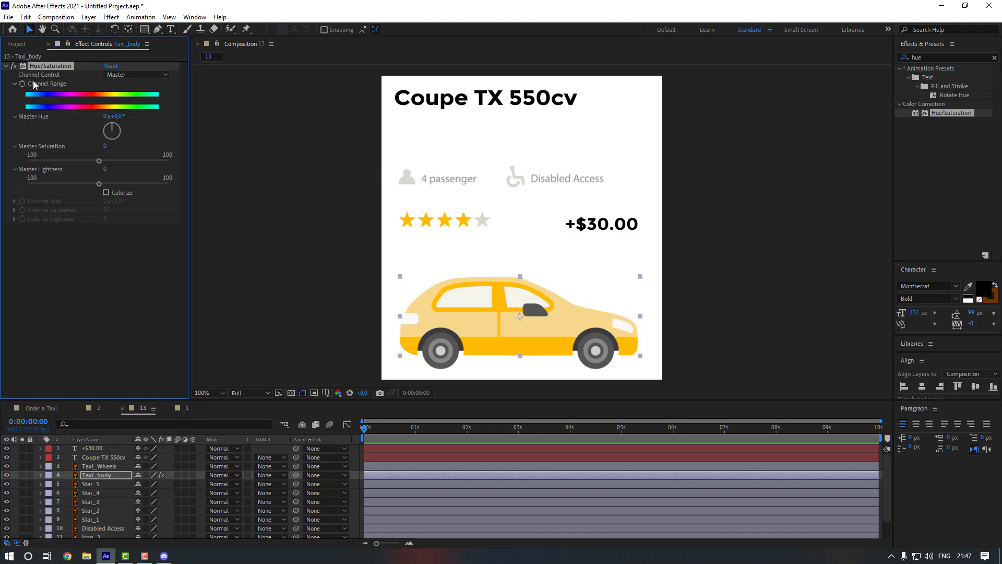
{"action": "left_click", "coordinate": [140, 74]}
{"action": "left_click", "coordinate": [146, 110]}
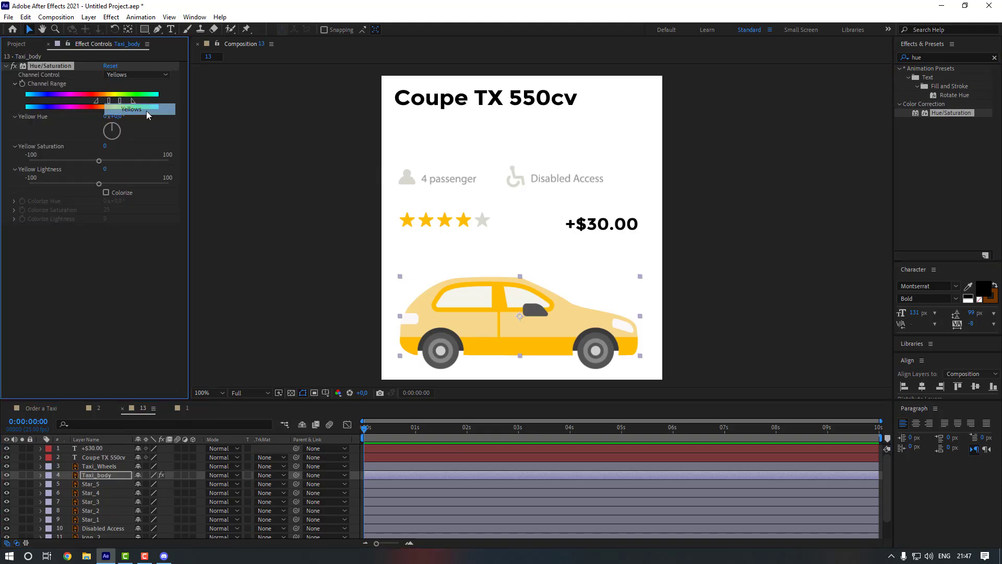
{"action": "left_click", "coordinate": [106, 192]}
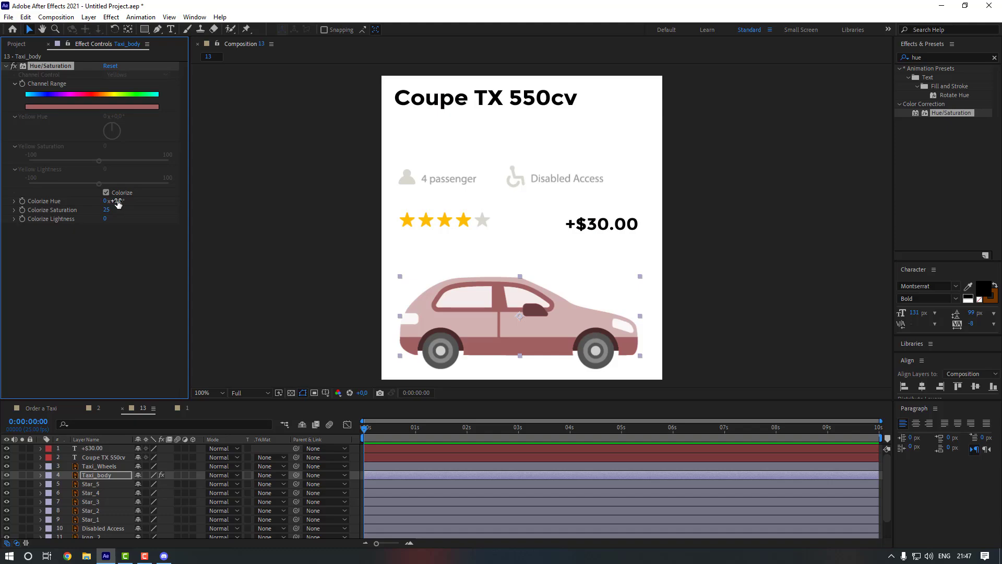
{"action": "left_click_drag", "start_coordinate": [118, 204], "coordinate": [157, 201]}
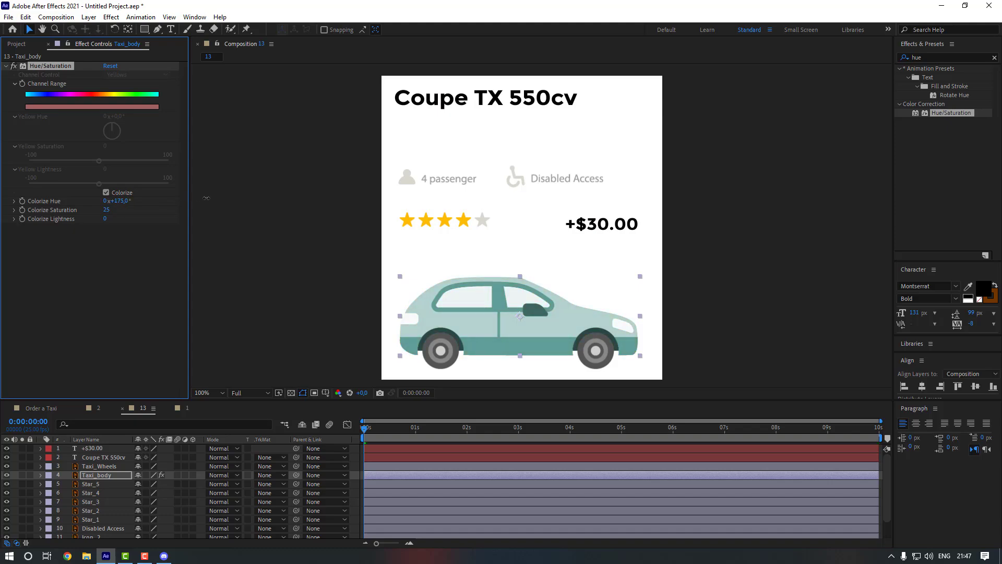
{"action": "left_click_drag", "start_coordinate": [222, 198], "coordinate": [206, 197]}
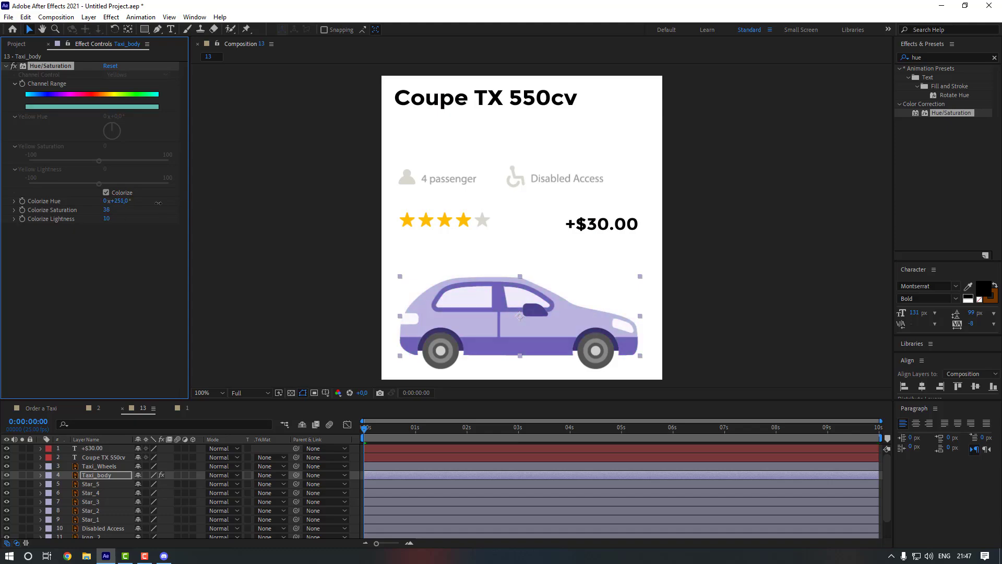
{"action": "left_click", "coordinate": [293, 267]}
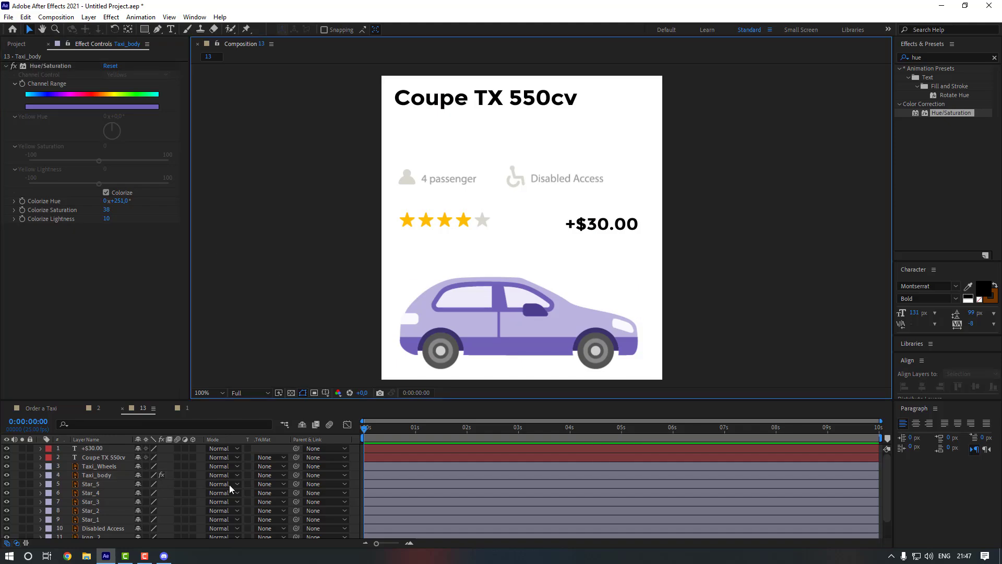
{"action": "left_click", "coordinate": [95, 474]}
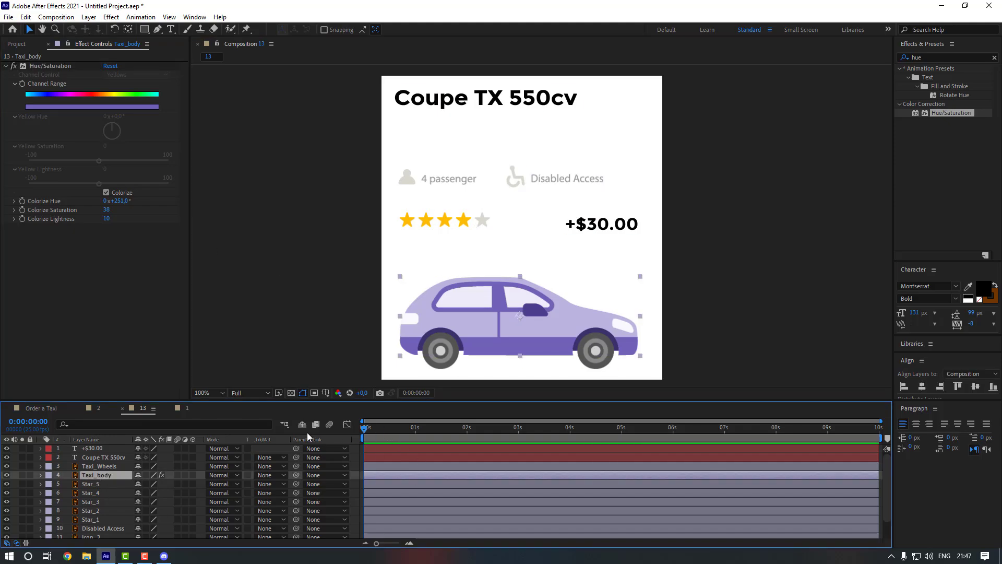
- Keyframe an eased Taxi_body bounce: down 10 px, back up, returning to the start position at frame 20
{"action": "key", "text": "p"}
{"action": "left_click", "coordinate": [67, 484]}
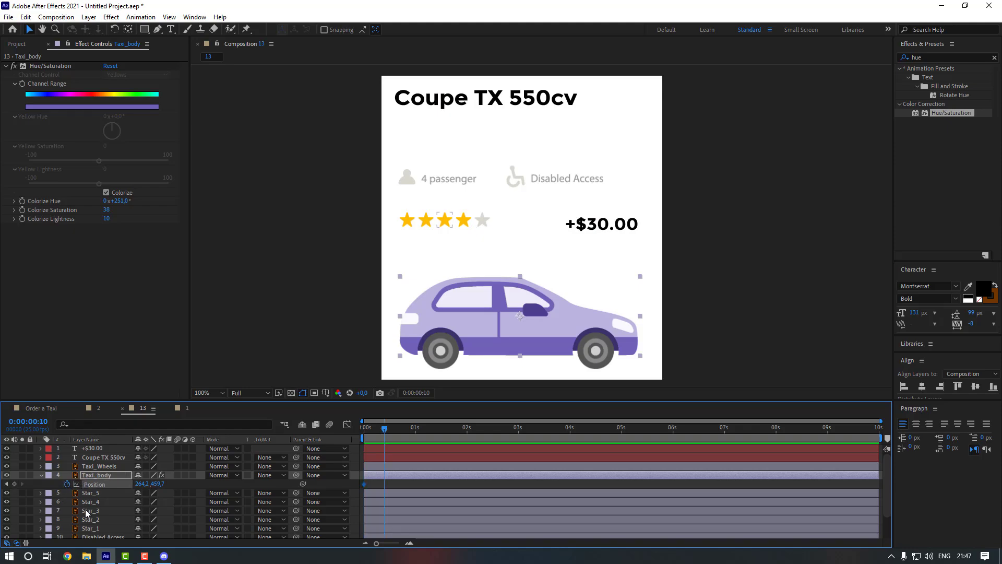
{"action": "key", "text": "shift+Down"}
{"action": "key", "text": "Up"}
{"action": "key", "text": "Up"}
{"action": "key", "text": "Up"}
{"action": "key", "text": "Up"}
{"action": "key", "text": "Up"}
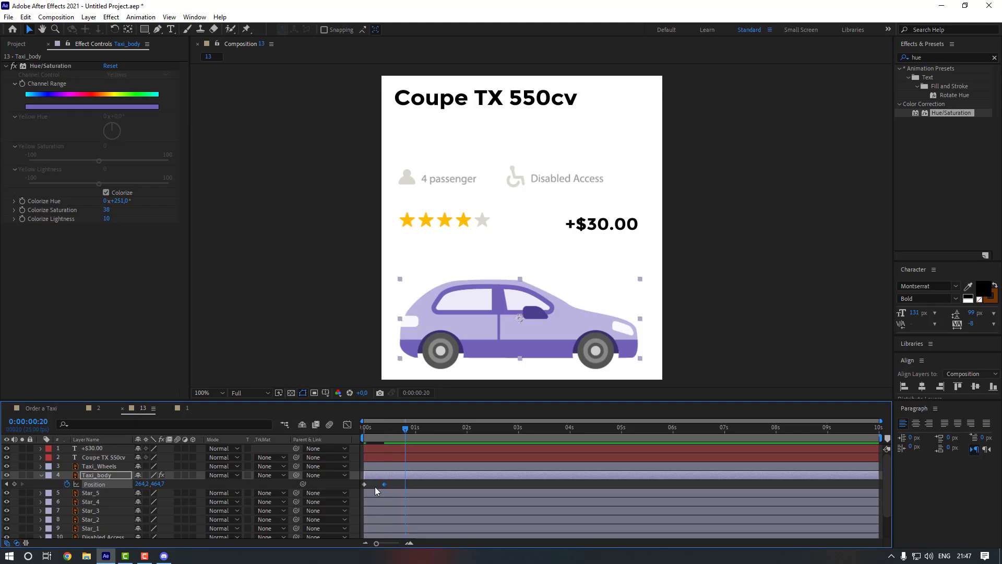
{"action": "left_click_drag", "start_coordinate": [370, 480], "coordinate": [351, 487]}
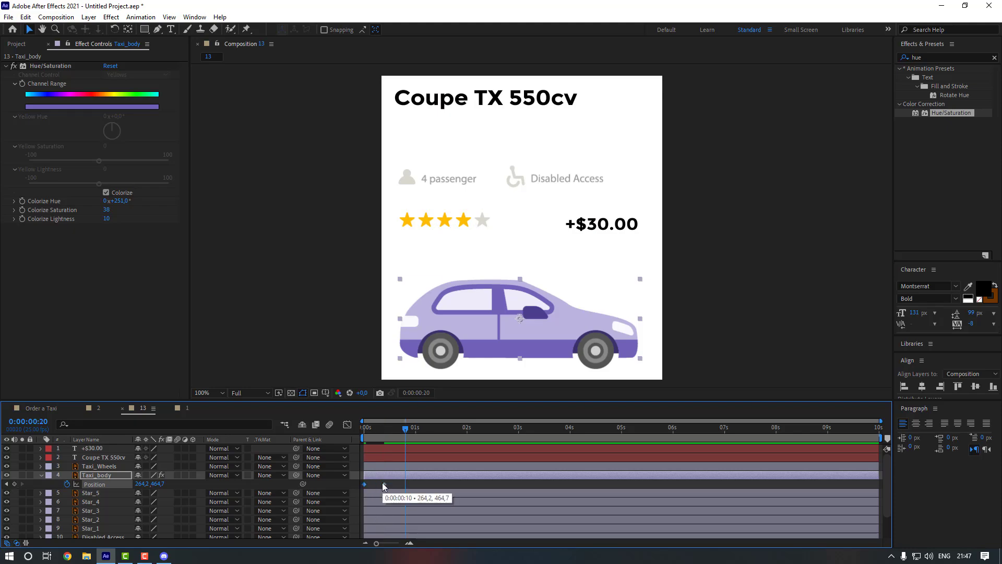
{"action": "key", "text": "Up"}
{"action": "key", "text": "Up"}
{"action": "key", "text": "Up"}
{"action": "key", "text": "Up"}
{"action": "key", "text": "Up"}
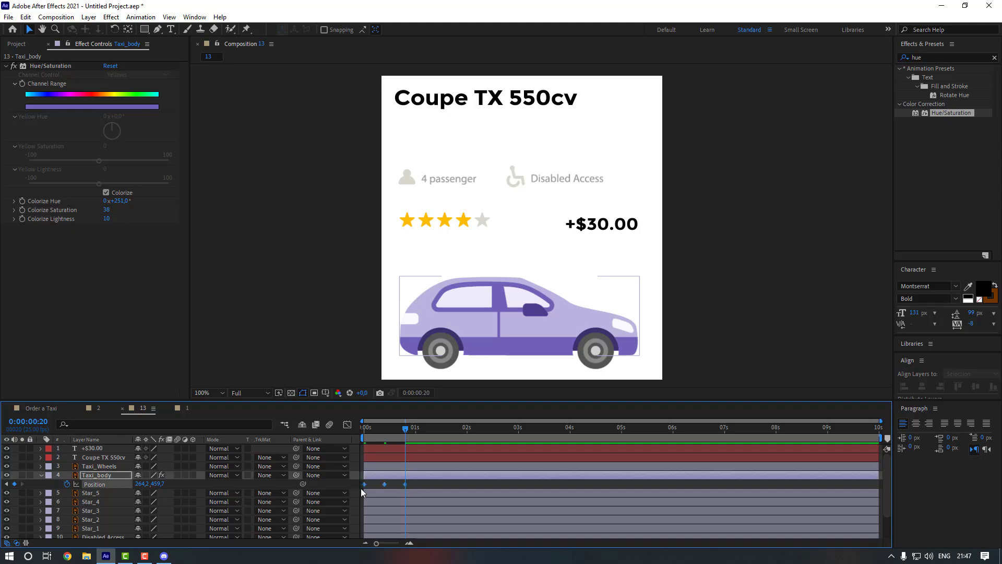
{"action": "right_click", "coordinate": [405, 486]}
{"action": "mouse_move", "coordinate": [507, 479]}
{"action": "left_click", "coordinate": [569, 415]}
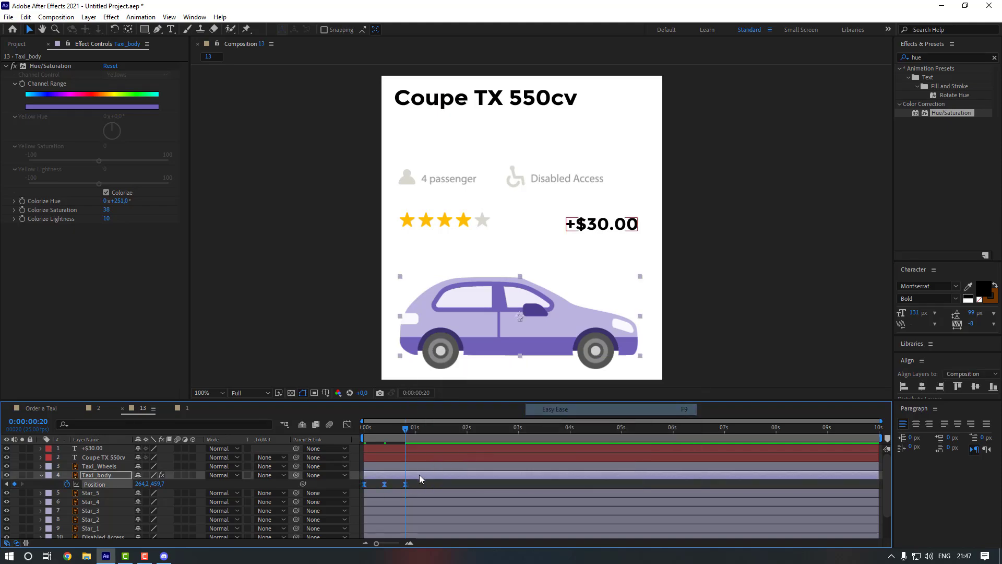
{"action": "left_click_drag", "start_coordinate": [405, 484], "coordinate": [396, 484], "text": "alt"}
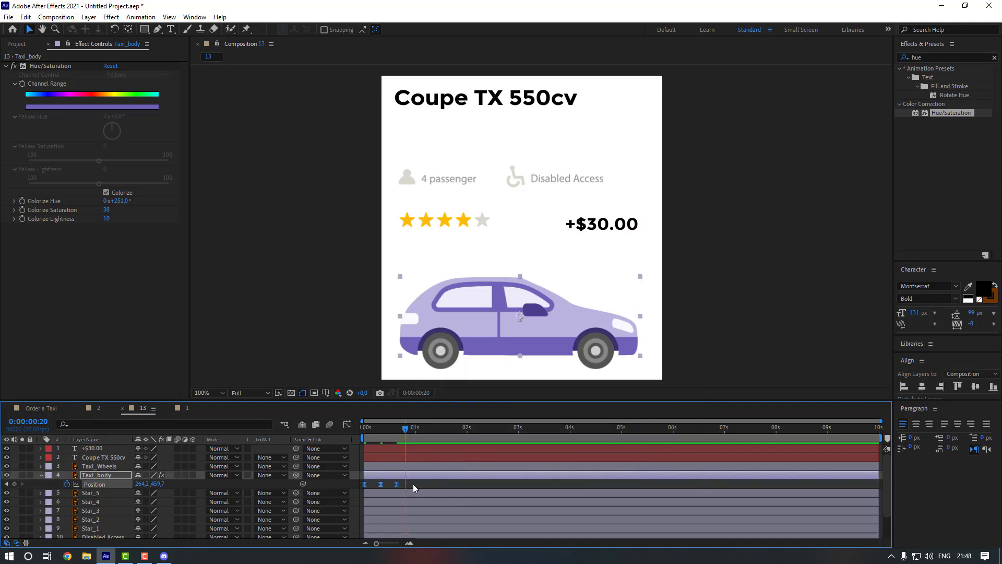
{"action": "left_click", "coordinate": [413, 484]}
- Add a loopOut(type = "cycle", numKeyframes = 0) expression to Taxi_body's Position and preview from 0:00
{"action": "left_click", "coordinate": [67, 484], "text": "alt"}
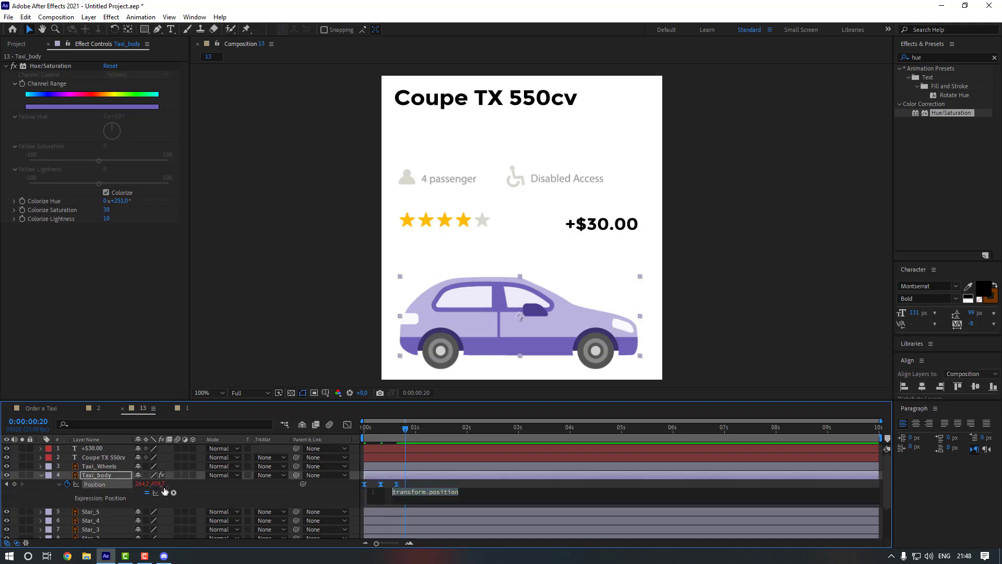
{"action": "left_click", "coordinate": [174, 493]}
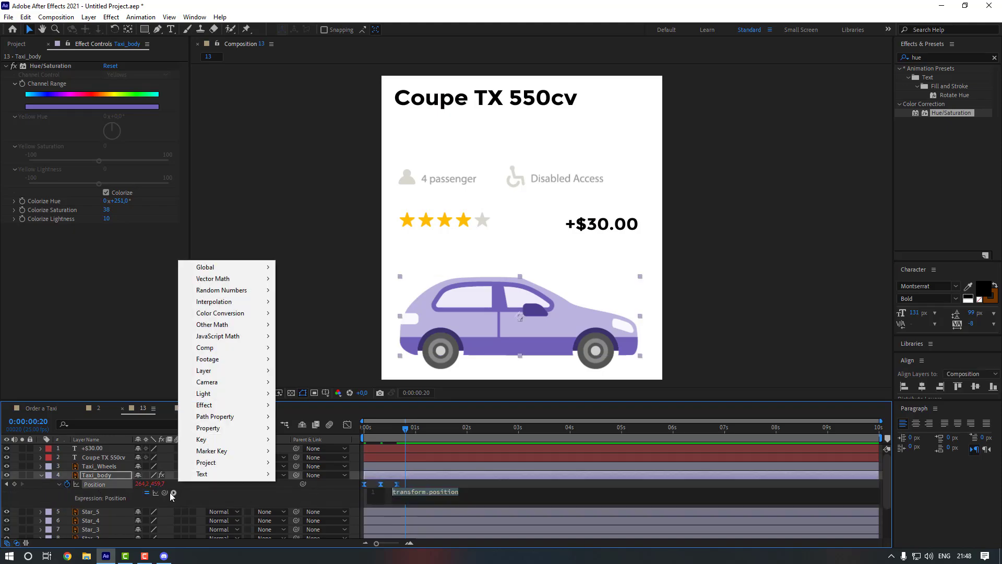
{"action": "mouse_move", "coordinate": [245, 432]}
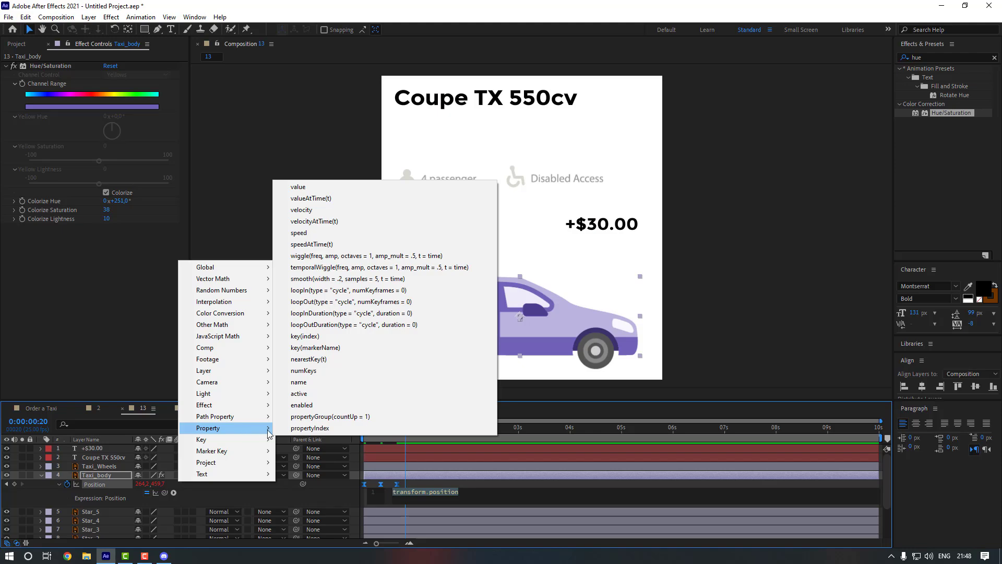
{"action": "left_click", "coordinate": [324, 302]}
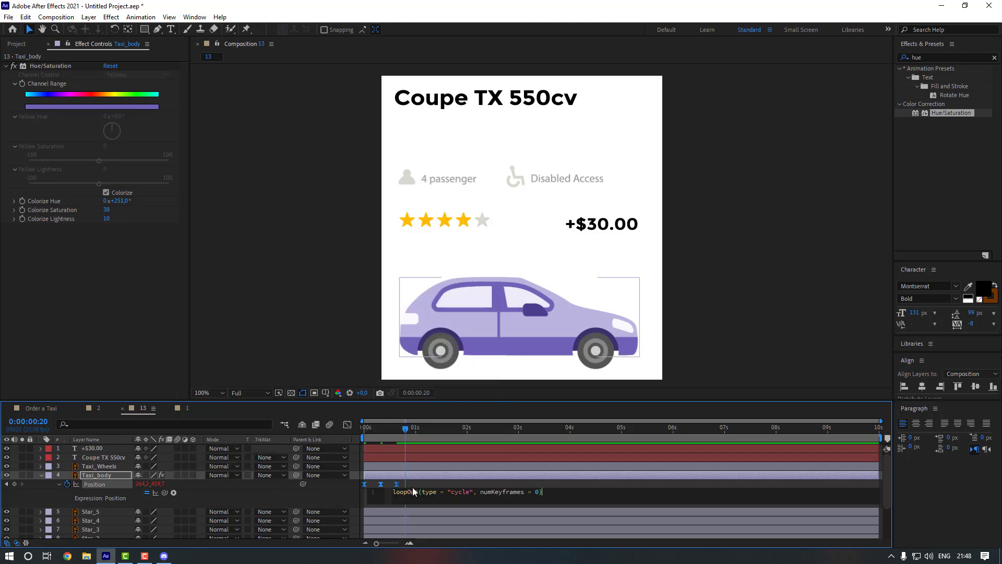
{"action": "left_click", "coordinate": [412, 484]}
{"action": "left_click_drag", "start_coordinate": [380, 430], "coordinate": [341, 431]}
{"action": "key", "text": "space"}
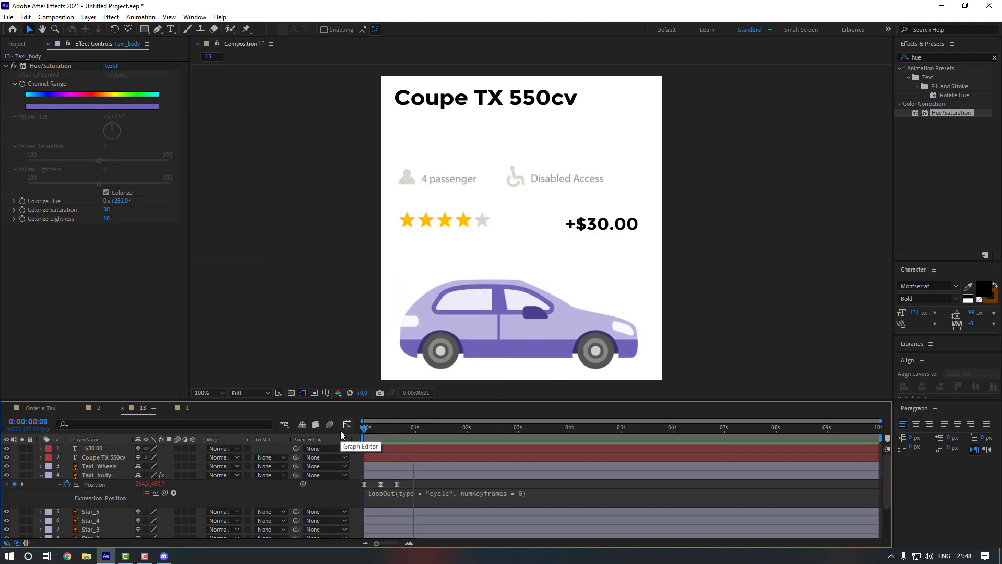
- Duplicate Star_4, nudge the copy right, and delete the grey Star_5 so five gold stars show
{"action": "key", "text": "space"}
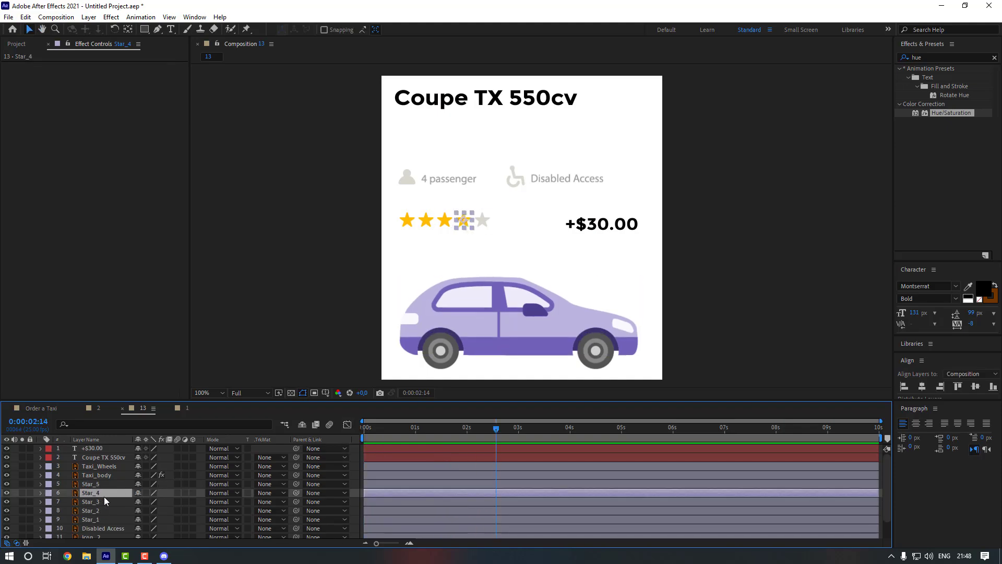
{"action": "key", "text": "ctrl+d"}
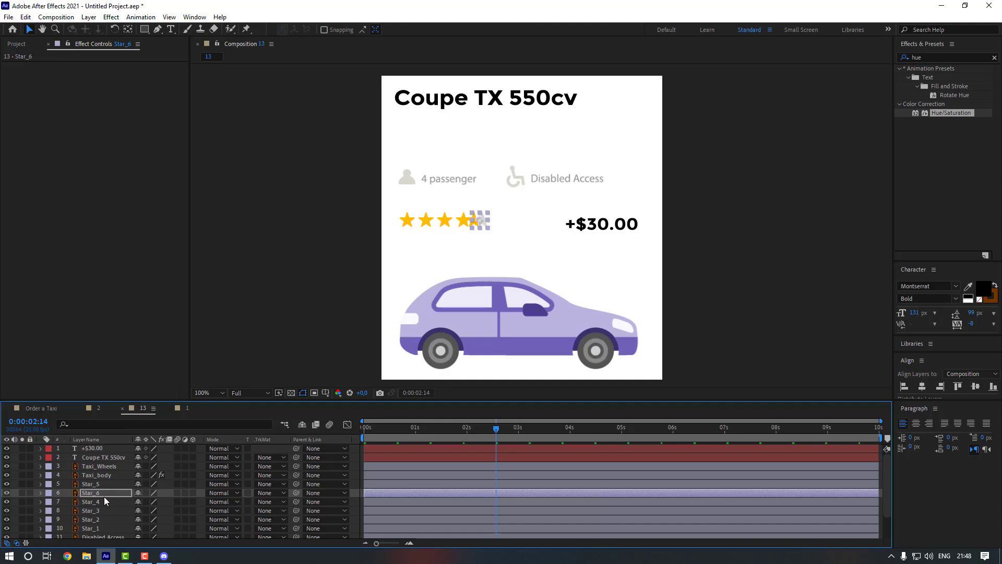
{"action": "key", "text": "shift+Right"}
{"action": "scroll", "coordinate": [409, 230], "scroll_direction": "up", "scroll_amount": 2}
{"action": "left_click_drag", "start_coordinate": [342, 221], "coordinate": [499, 273]}
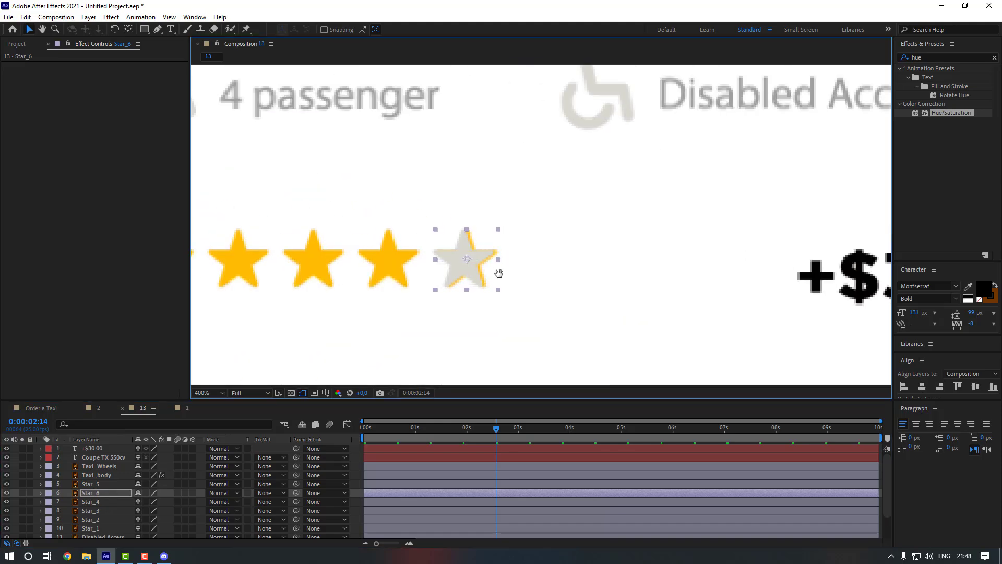
{"action": "left_click", "coordinate": [97, 486]}
{"action": "key", "text": "Delete"}
{"action": "scroll", "coordinate": [344, 334], "scroll_direction": "down", "scroll_amount": 2}
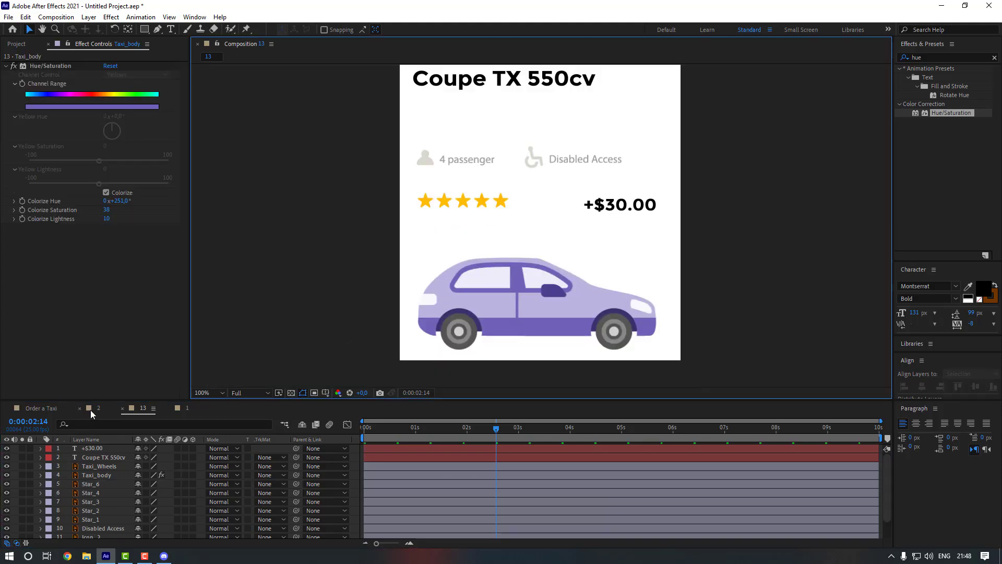
{"action": "left_click", "coordinate": [95, 410]}
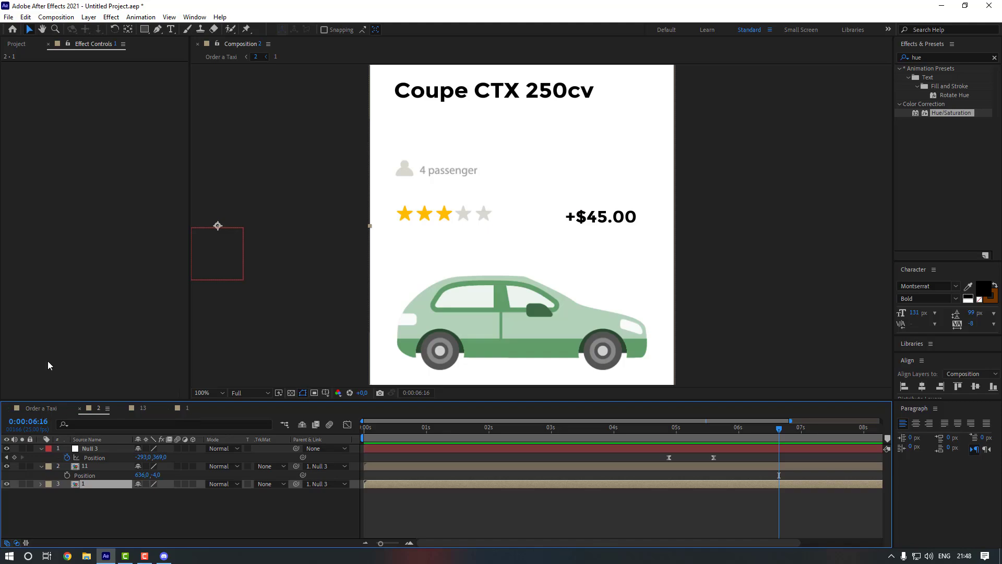
- Drop comp 13 into comp 2, offset it right to 1209,-11, and parent it to Null 3
{"action": "left_click", "coordinate": [17, 46]}
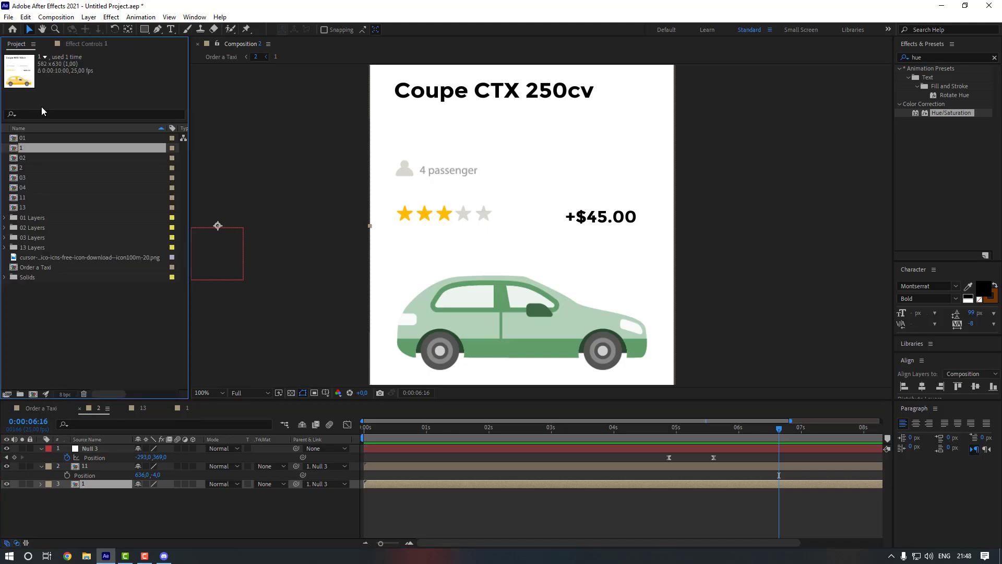
{"action": "left_click", "coordinate": [33, 207]}
{"action": "left_click_drag", "start_coordinate": [29, 212], "coordinate": [151, 477]}
{"action": "key", "text": "s"}
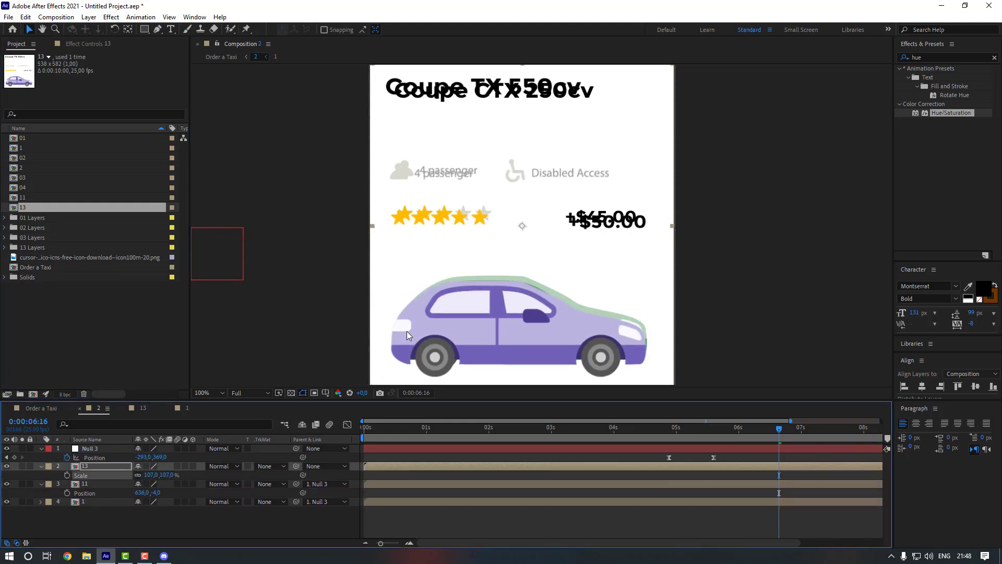
{"action": "left_click_drag", "start_coordinate": [530, 315], "coordinate": [535, 311]}
{"action": "left_click", "coordinate": [108, 469]}
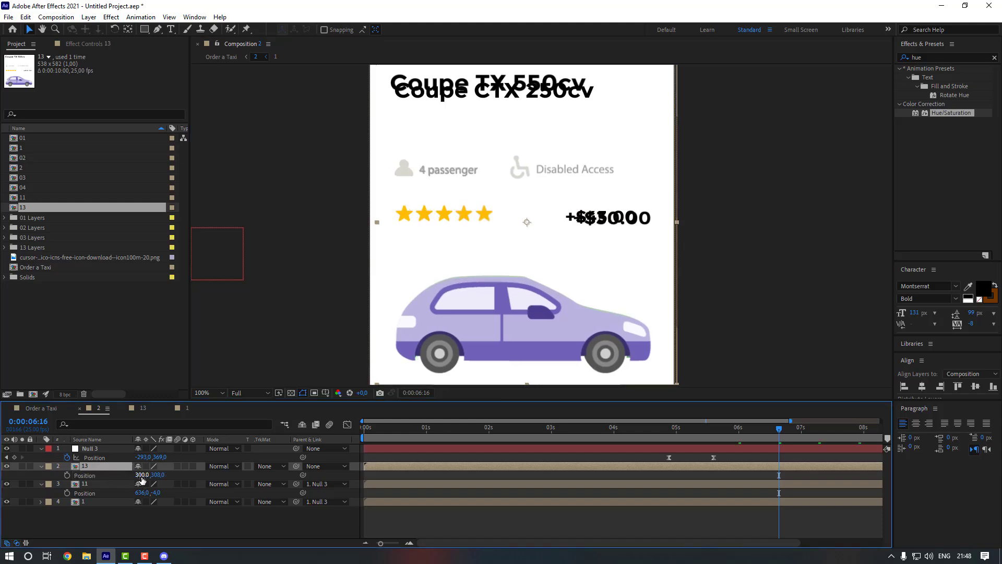
{"action": "left_click_drag", "start_coordinate": [141, 478], "coordinate": [420, 468]}
{"action": "left_click_drag", "start_coordinate": [296, 466], "coordinate": [89, 449]}
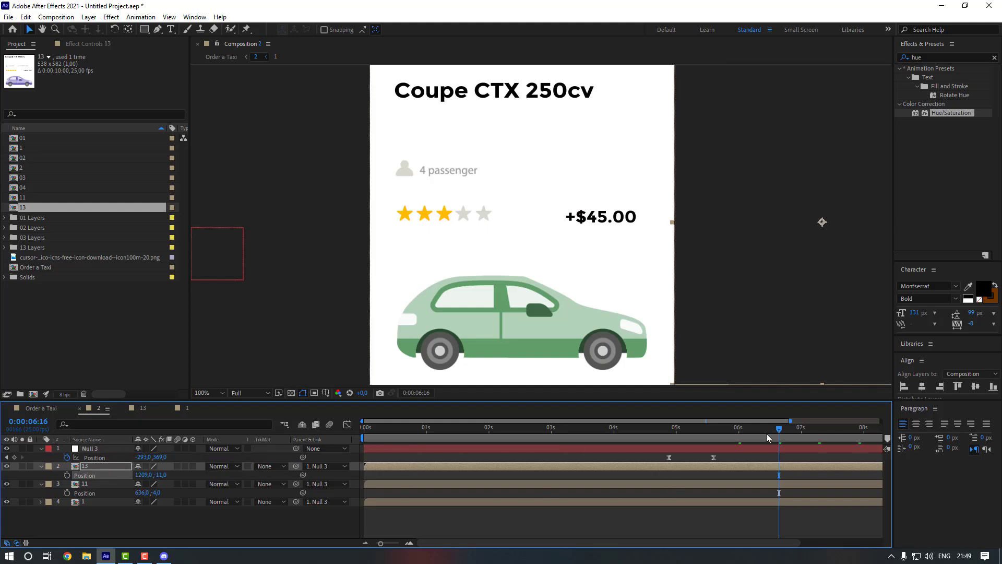
{"action": "mouse_move", "coordinate": [785, 430]}
{"action": "left_mouse_down"}
{"action": "mouse_move", "coordinate": [796, 430]}
{"action": "mouse_move", "coordinate": [782, 430]}
{"action": "left_mouse_up"}
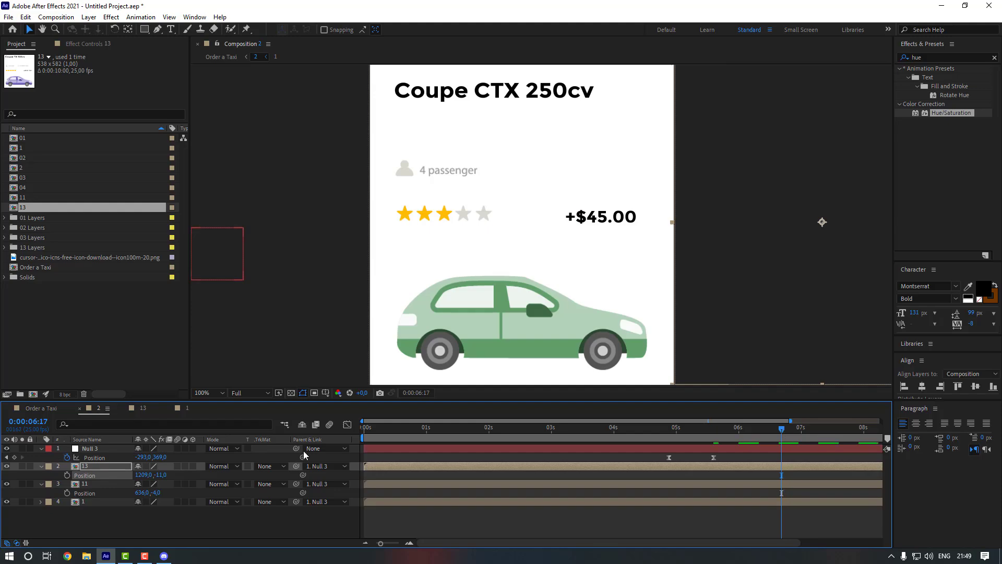
- Keyframe Null 3 Position at 6:17 and slide the cards left 10 frames later to centre the purple card
{"action": "left_click", "coordinate": [14, 457]}
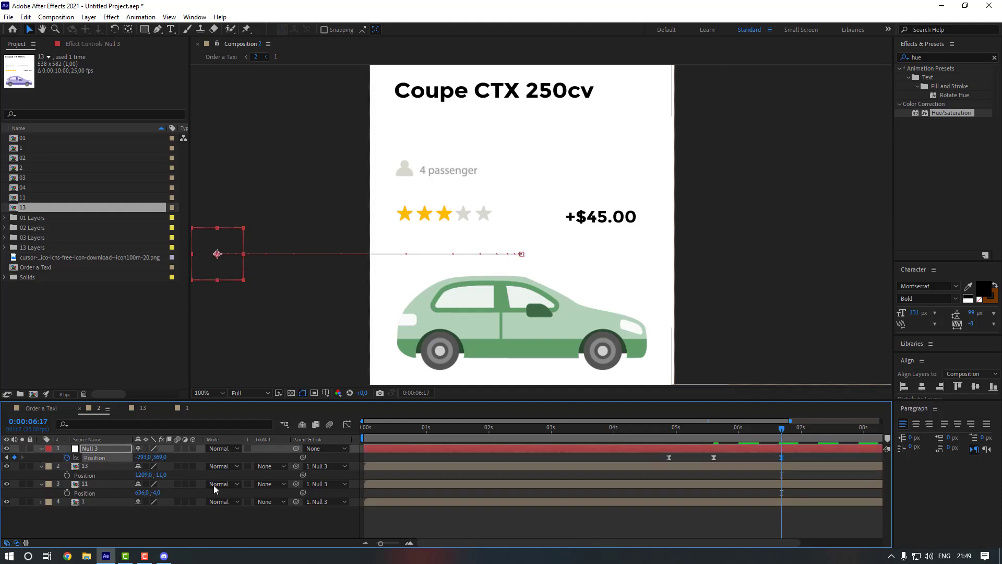
{"action": "key", "text": "shift+Page_Down"}
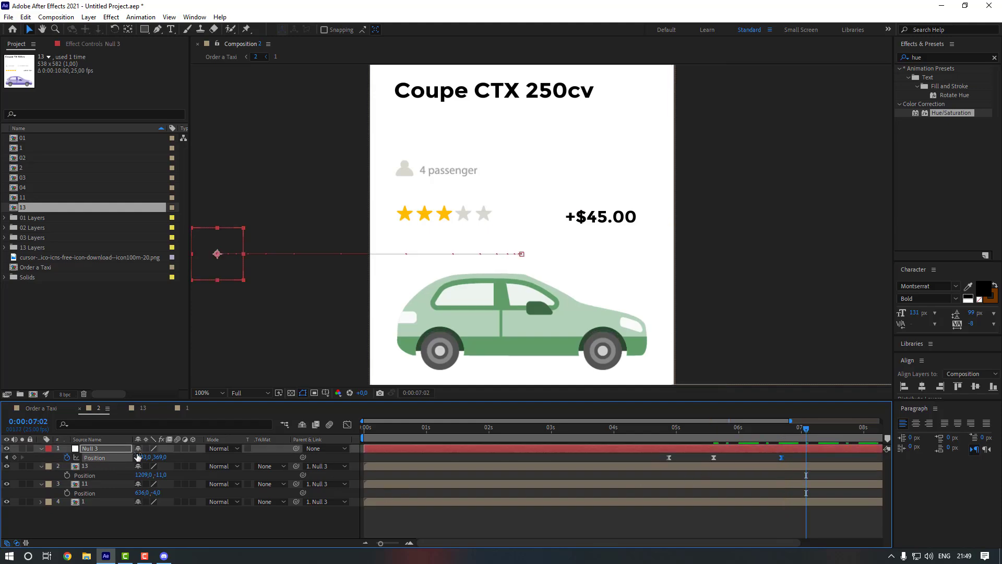
{"action": "left_click_drag", "start_coordinate": [140, 457], "coordinate": [0, 457]}
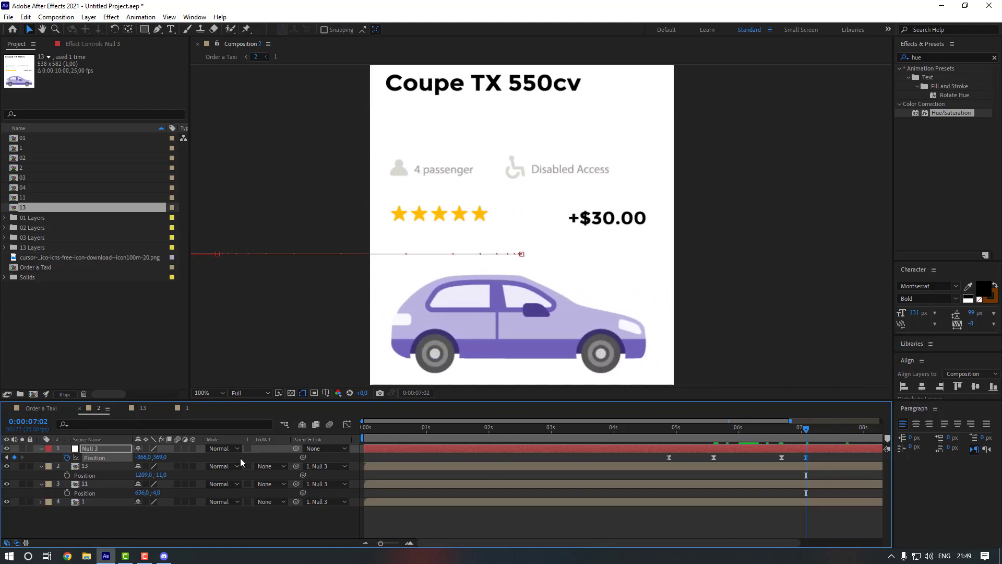
{"action": "left_click", "coordinate": [97, 466]}
{"action": "key", "text": "shift+Right"}
{"action": "key", "text": "shift+Right"}
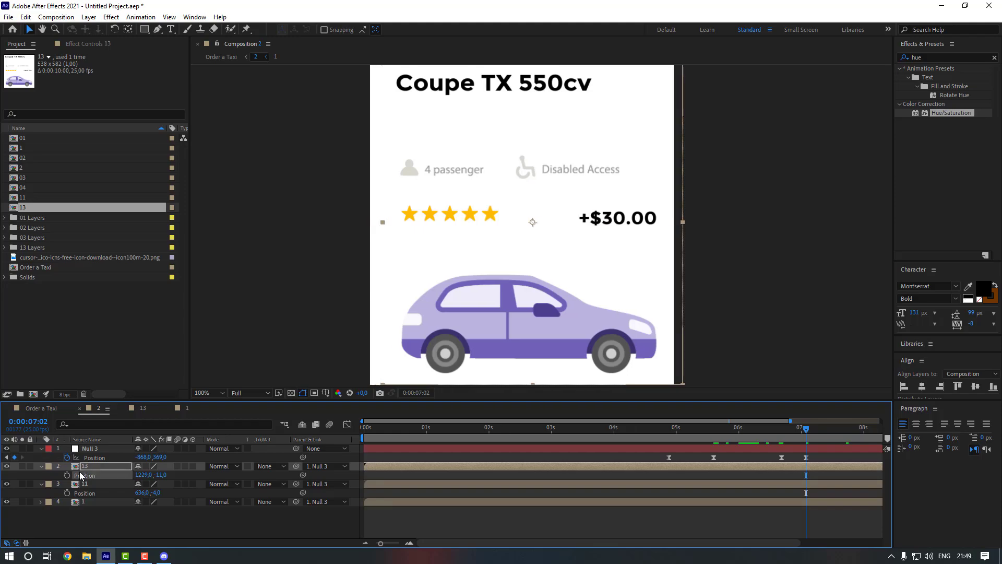
{"action": "key", "text": "shift+Right"}
{"action": "key", "text": "shift+Right"}
{"action": "key", "text": "shift+Right"}
{"action": "key", "text": "shift+Right"}
{"action": "key", "text": "shift+Right"}
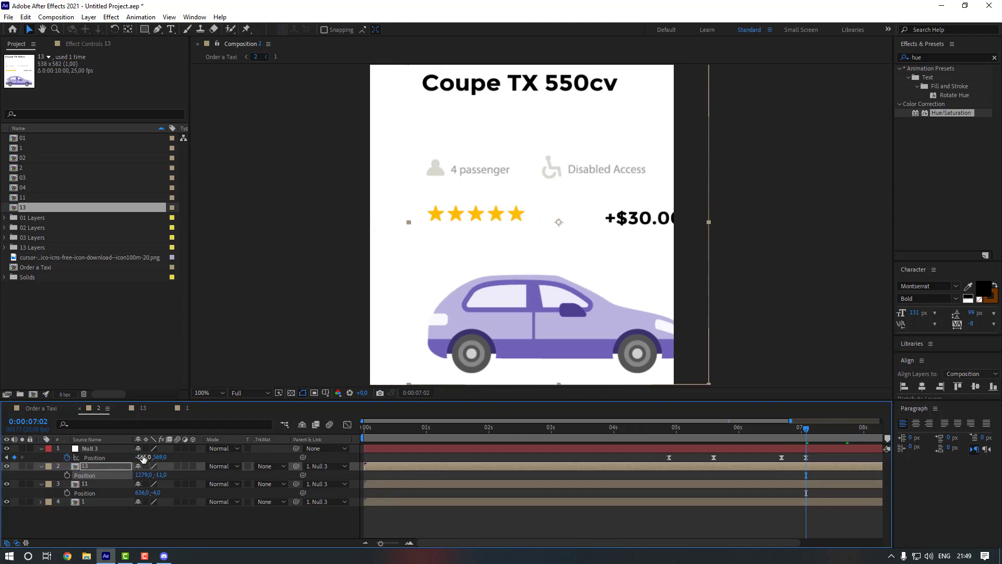
{"action": "left_click_drag", "start_coordinate": [144, 457], "coordinate": [106, 458]}
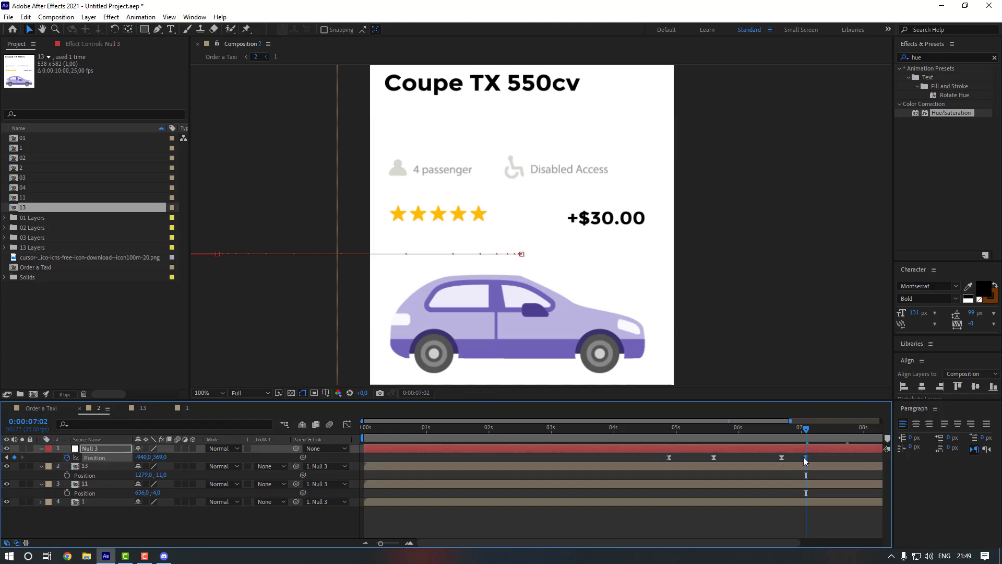
- Retime the end key slightly later, raise its easing influence in the Graph Editor, then preview Order a Taxi
{"action": "left_click_drag", "start_coordinate": [806, 461], "coordinate": [775, 454]}
{"action": "left_click", "coordinate": [841, 462]}
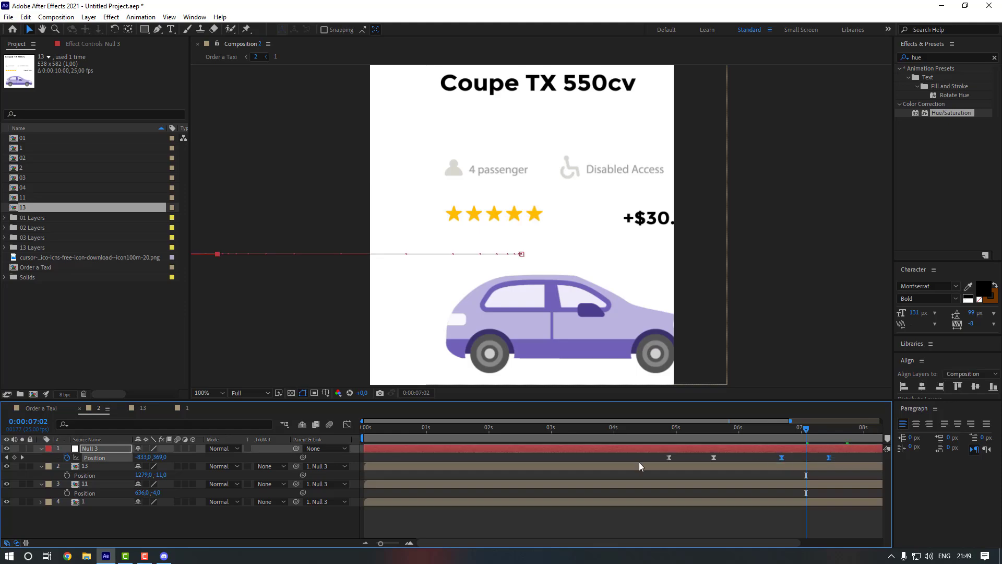
{"action": "left_click", "coordinate": [347, 424]}
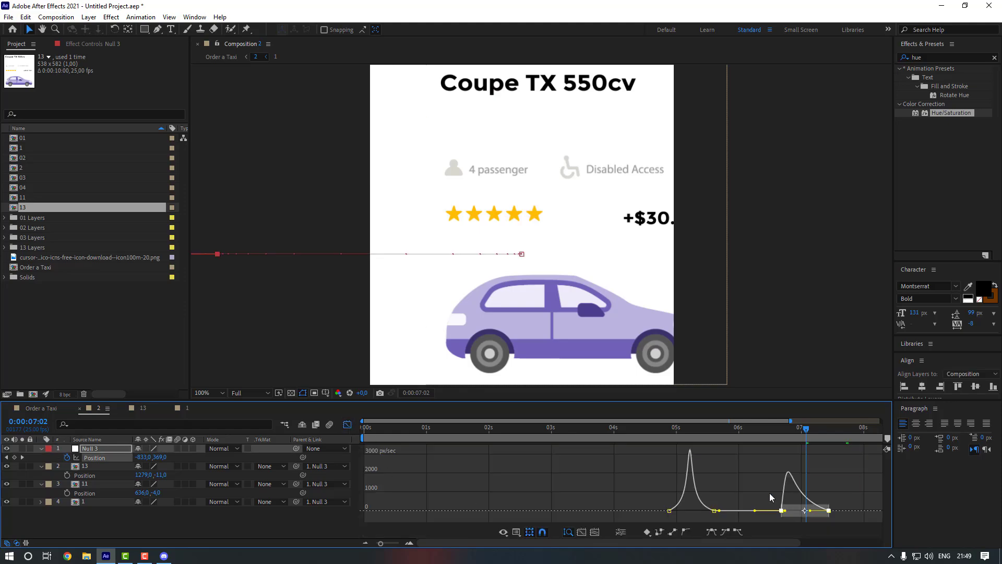
{"action": "left_click_drag", "start_coordinate": [770, 497], "coordinate": [811, 526]}
{"action": "scroll", "coordinate": [802, 519], "scroll_direction": "up", "scroll_amount": 4}
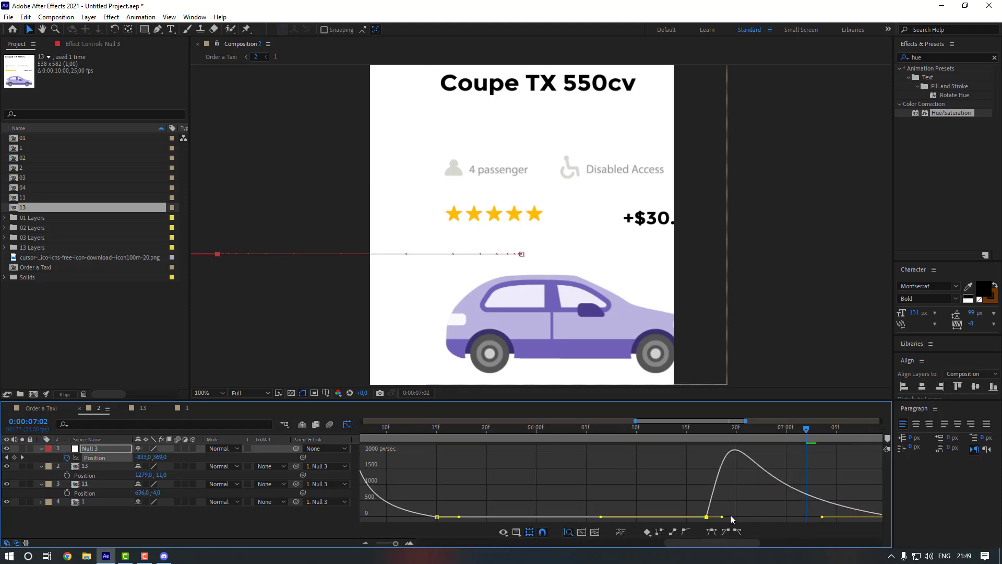
{"action": "left_click_drag", "start_coordinate": [722, 518], "coordinate": [762, 521]}
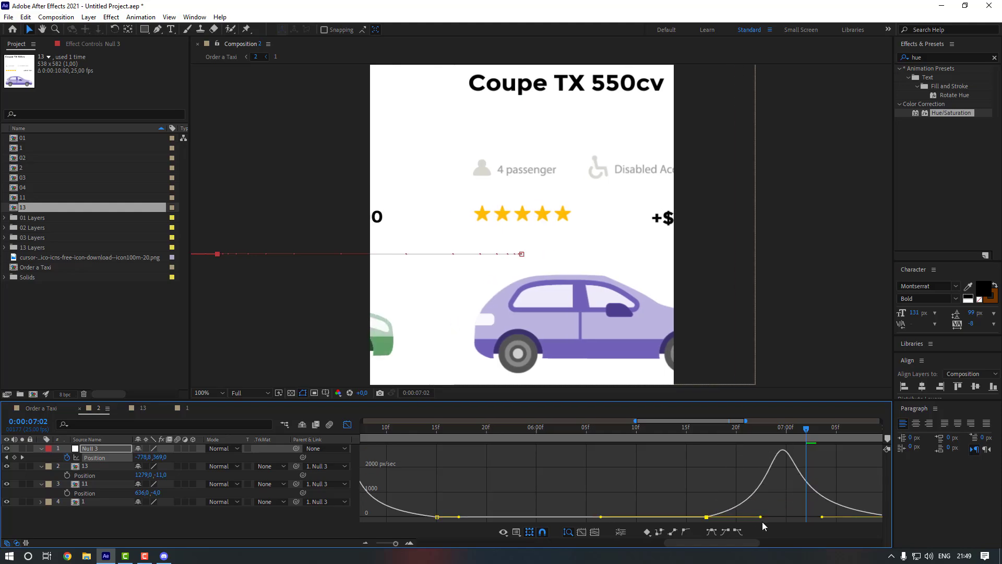
{"action": "left_click", "coordinate": [348, 424]}
{"action": "left_click", "coordinate": [55, 413]}
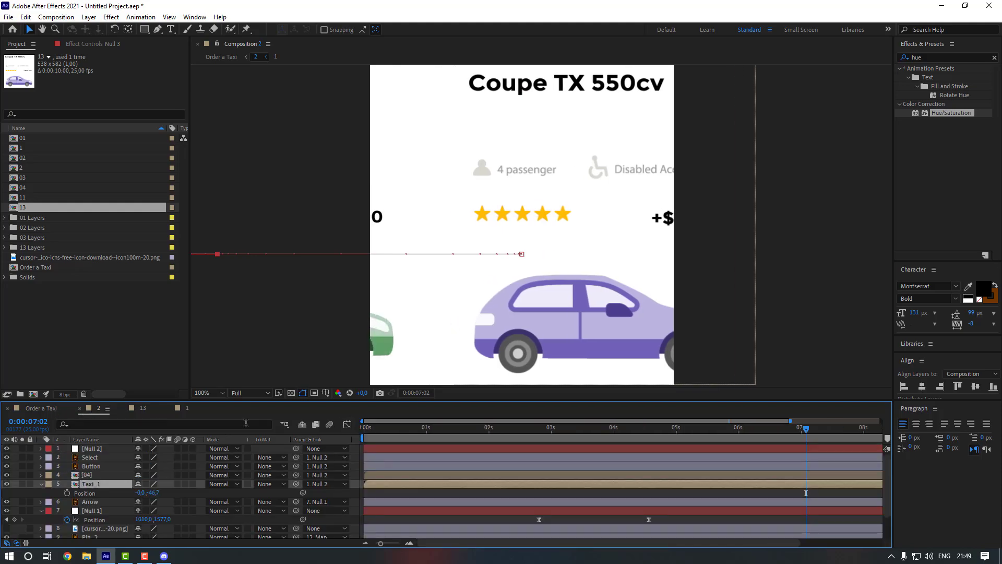
{"action": "key", "text": "space"}
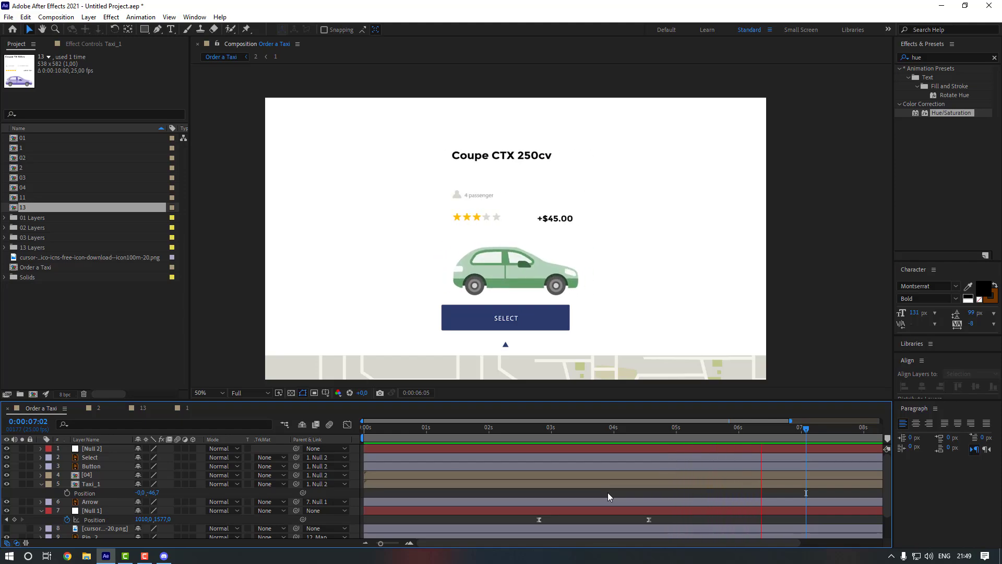
- Collapse the Taxi_1 and Null 1 properties and move the cursor image layer to layer 2
{"action": "key", "text": "space"}
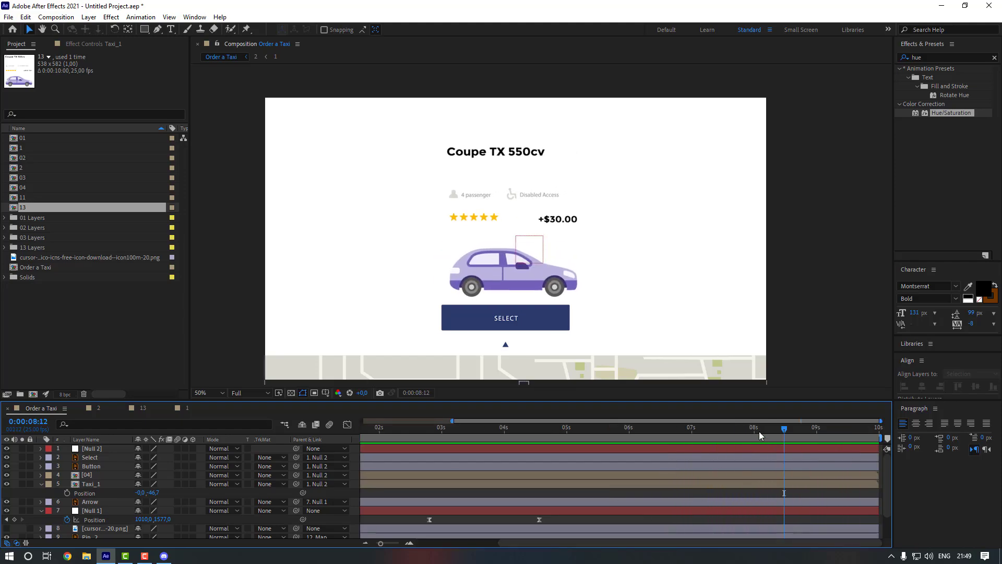
{"action": "left_click_drag", "start_coordinate": [759, 431], "coordinate": [699, 431]}
{"action": "left_click", "coordinate": [42, 484]}
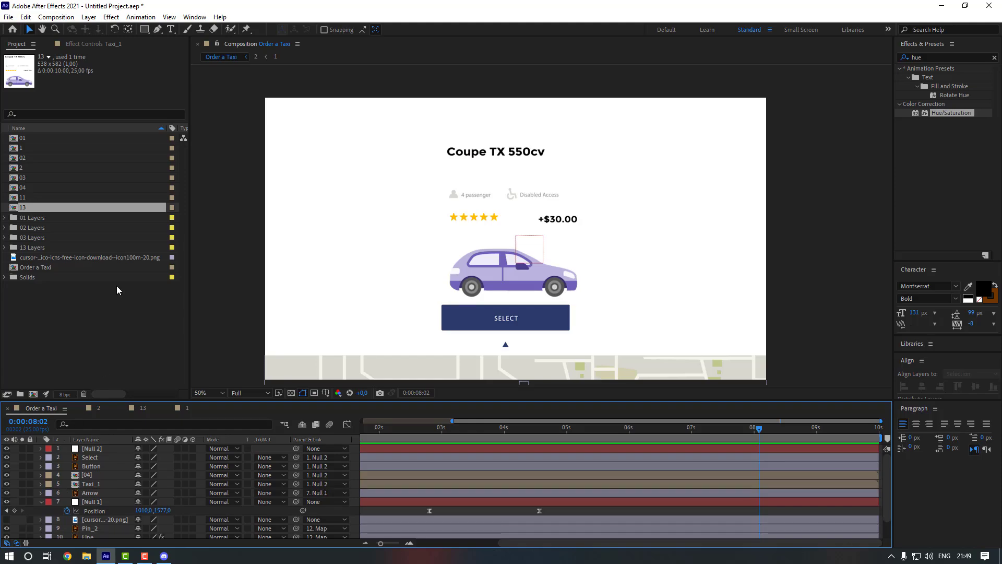
{"action": "left_click", "coordinate": [42, 503]}
{"action": "scroll", "coordinate": [52, 506], "scroll_direction": "down", "scroll_amount": 1}
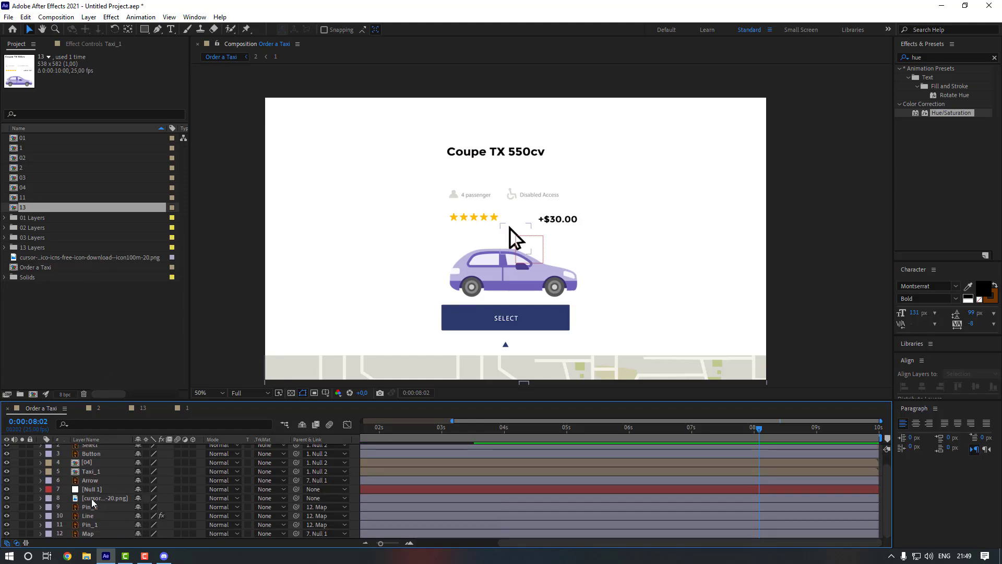
{"action": "left_click_drag", "start_coordinate": [97, 501], "coordinate": [104, 454]}
{"action": "left_click_drag", "start_coordinate": [516, 239], "coordinate": [654, 287]}
- Keyframe the cursor's Position at 7:16 and start it offscreen lower right at 7:06
{"action": "key", "text": "p"}
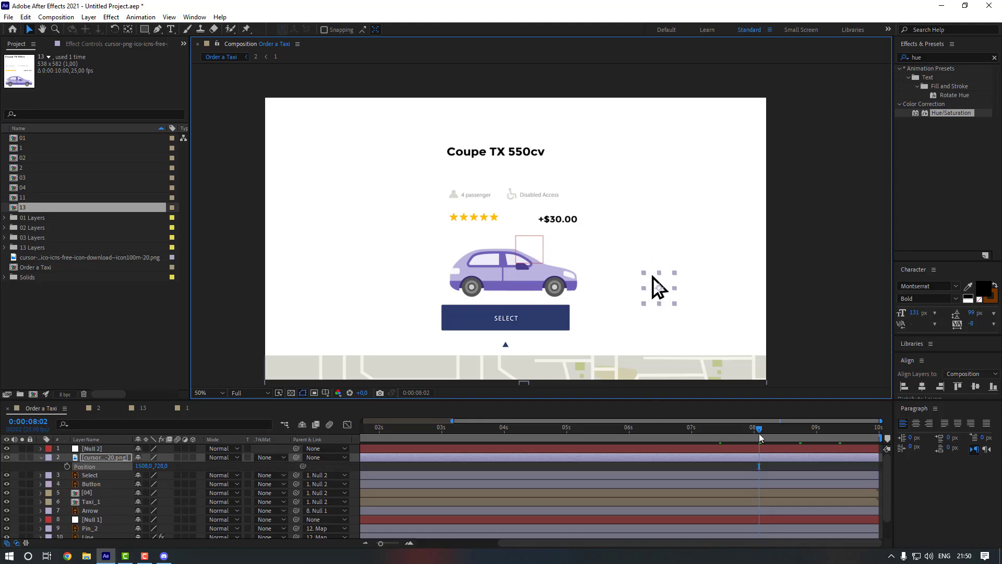
{"action": "left_click_drag", "start_coordinate": [760, 438], "coordinate": [708, 440]}
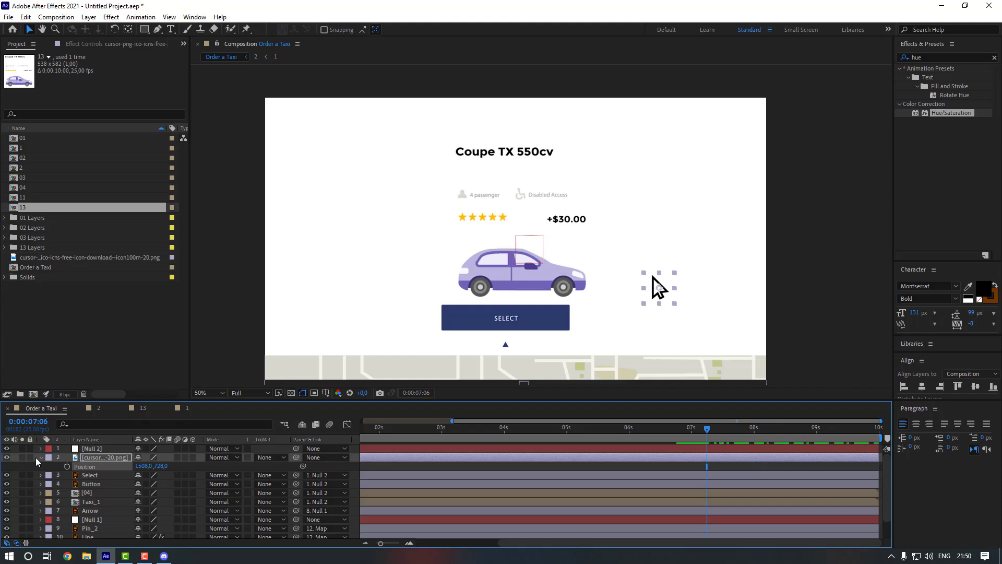
{"action": "left_click", "coordinate": [729, 441]}
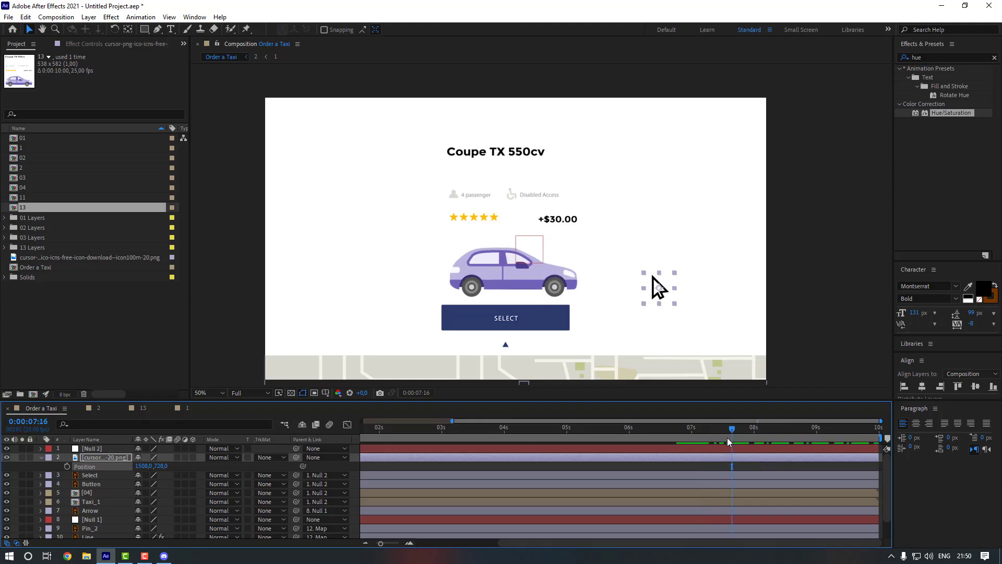
{"action": "left_click", "coordinate": [67, 466]}
{"action": "key", "text": "shift+Page_Up"}
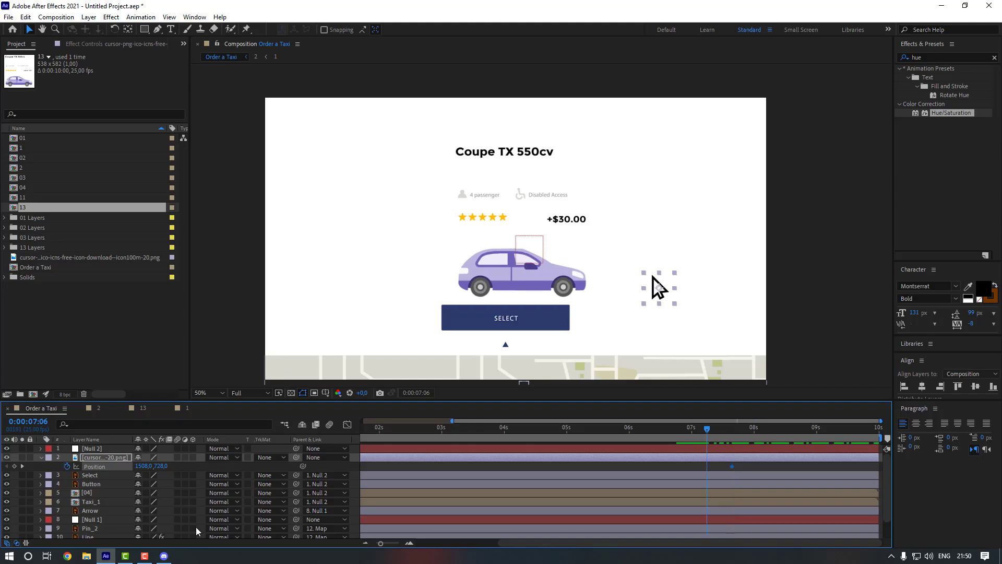
{"action": "left_click_drag", "start_coordinate": [668, 298], "coordinate": [760, 393]}
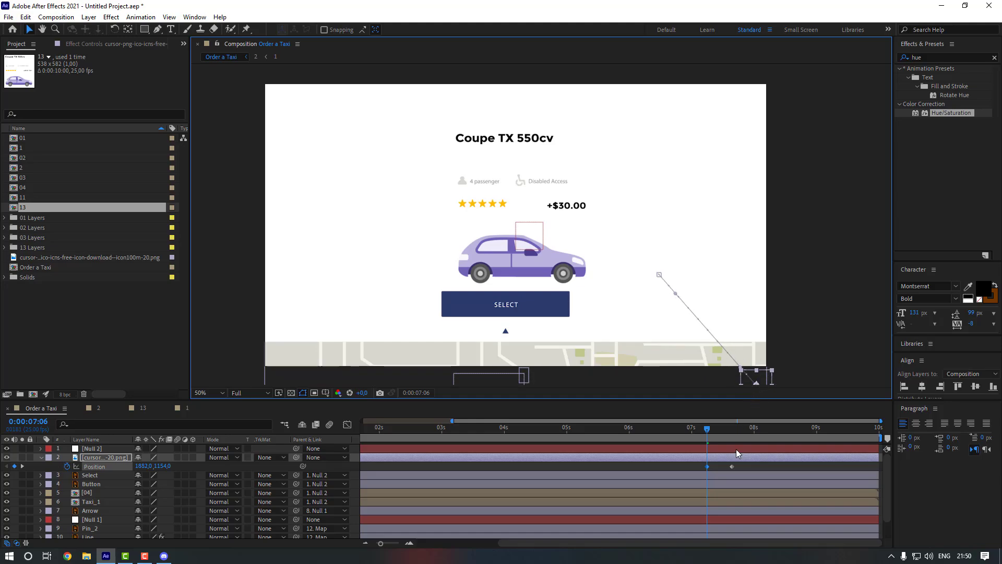
- Apply Easy Ease to both cursor Position keyframes
{"action": "left_click", "coordinate": [731, 466]}
{"action": "right_click", "coordinate": [732, 466]}
{"action": "mouse_move", "coordinate": [758, 461]}
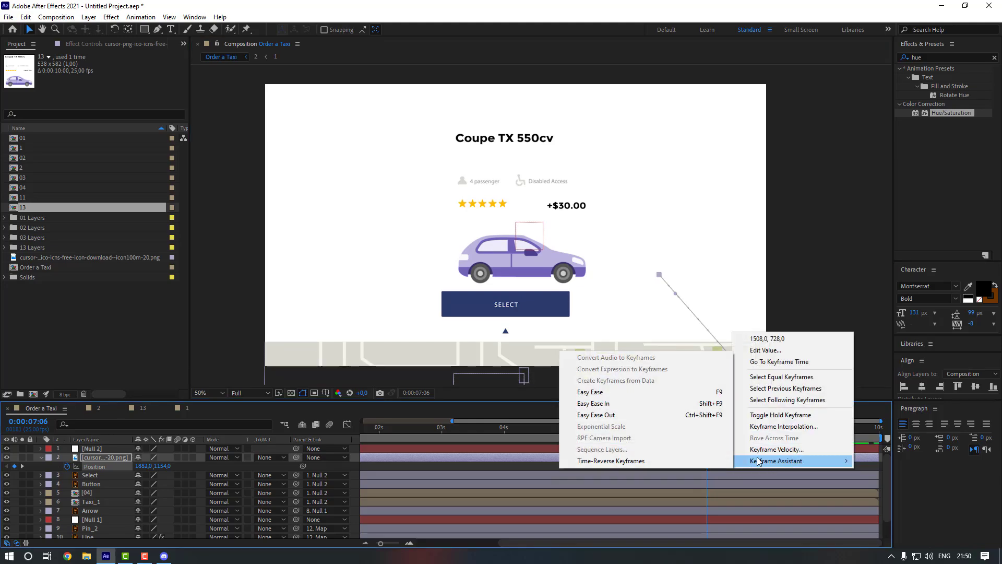
{"action": "left_click", "coordinate": [616, 392]}
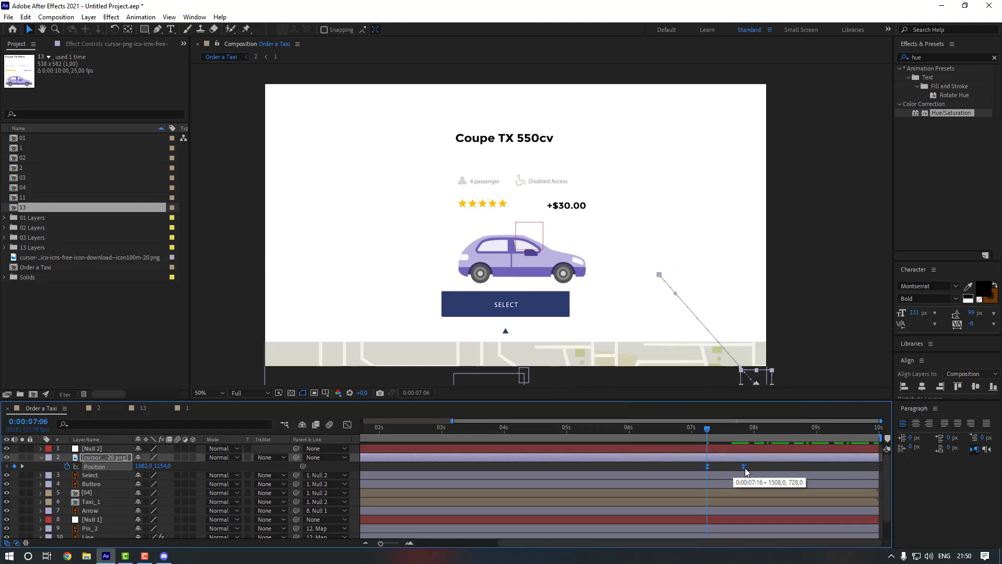
- Add a 7:15 Position key by pushing the cursor up-right, then nudge that middle key slightly earlier
{"action": "left_click", "coordinate": [735, 468]}
{"action": "left_click_drag", "start_coordinate": [723, 434], "coordinate": [729, 434]}
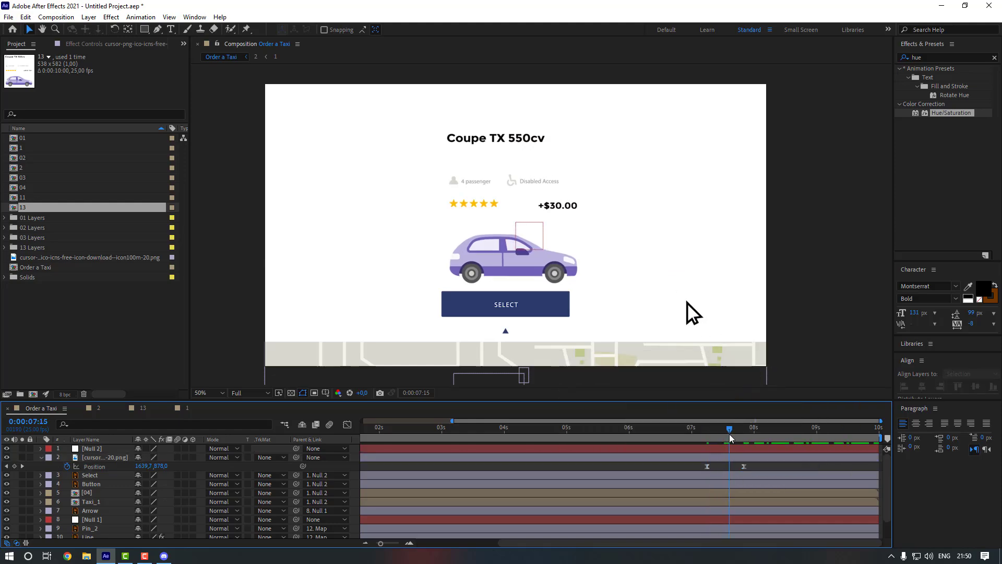
{"action": "left_click", "coordinate": [729, 459]}
{"action": "left_click_drag", "start_coordinate": [692, 314], "coordinate": [723, 305]}
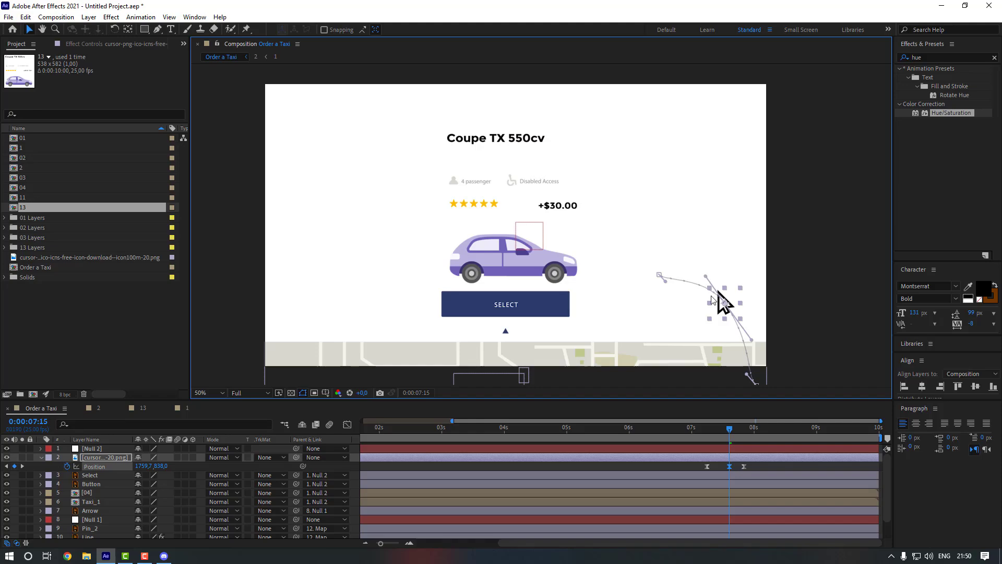
{"action": "left_click", "coordinate": [708, 430]}
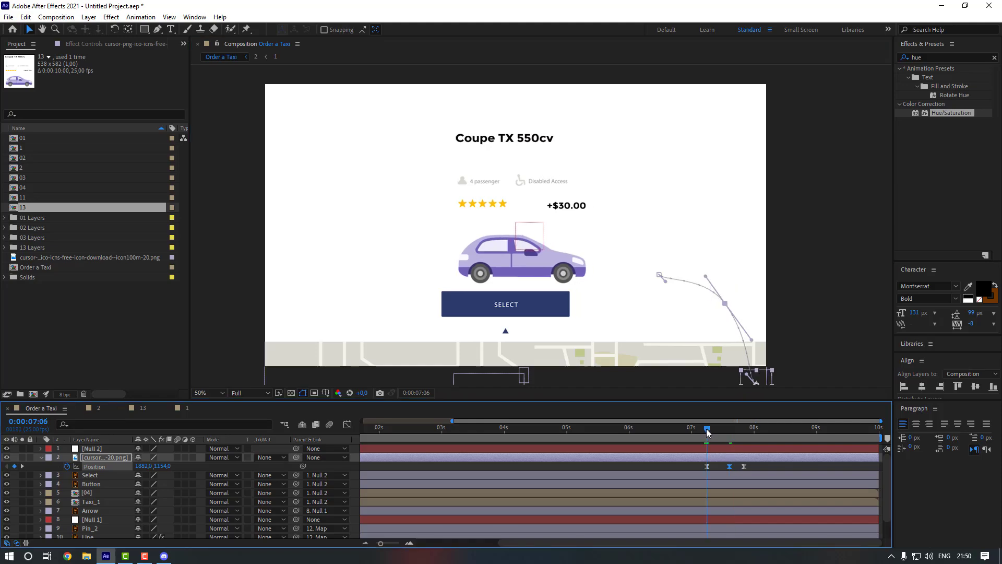
{"action": "left_click", "coordinate": [749, 374]}
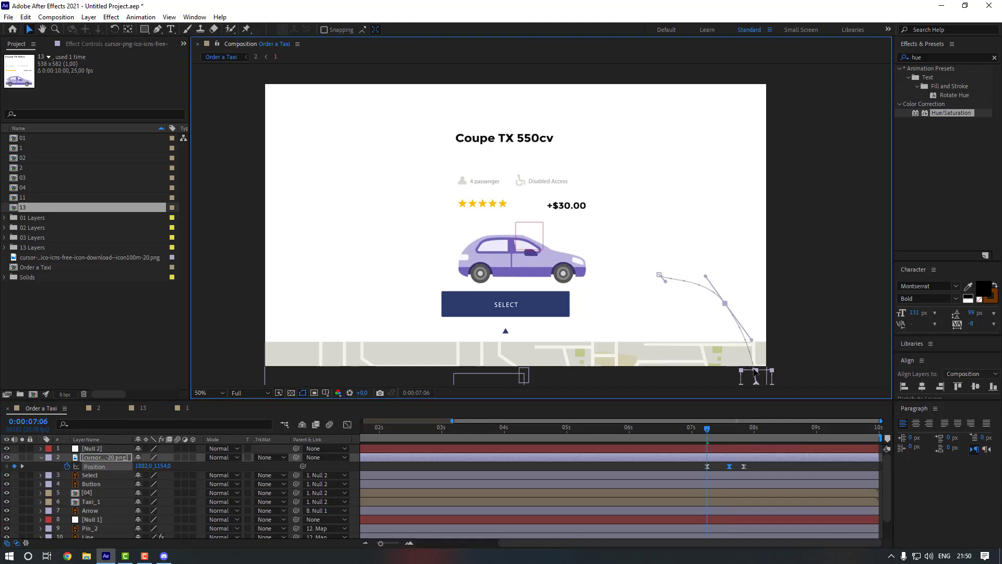
{"action": "left_click_drag", "start_coordinate": [729, 467], "coordinate": [727, 466]}
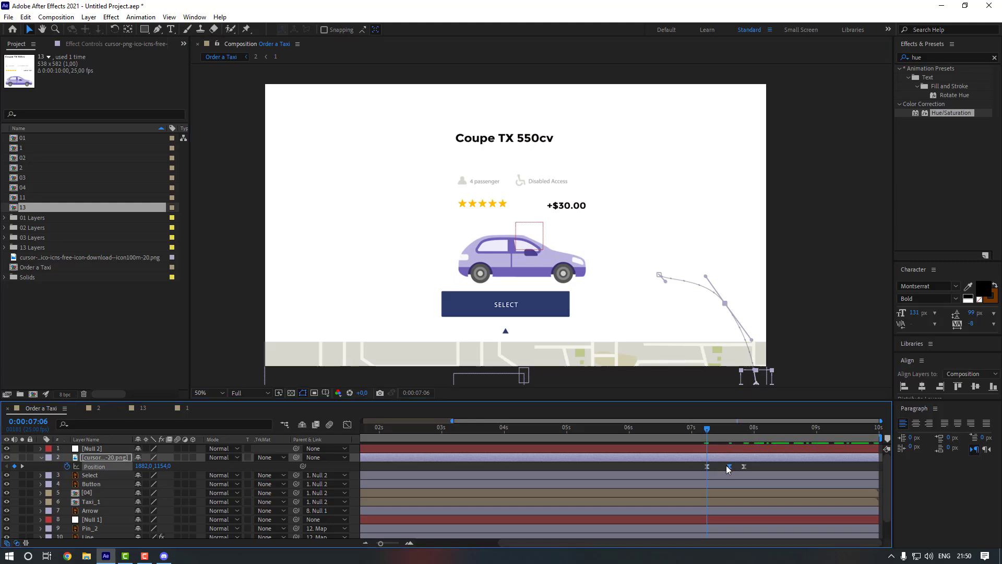
- Preview the cursor glide, then proportionally rescale its Position keyframe spacing and preview again
{"action": "left_click", "coordinate": [746, 433]}
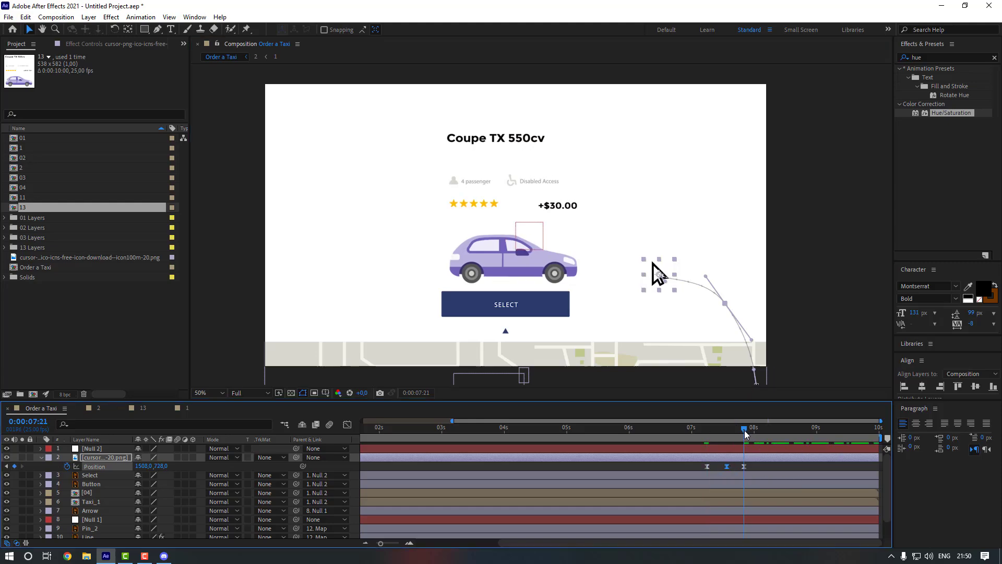
{"action": "scroll", "coordinate": [677, 302], "scroll_direction": "up", "scroll_amount": 4}
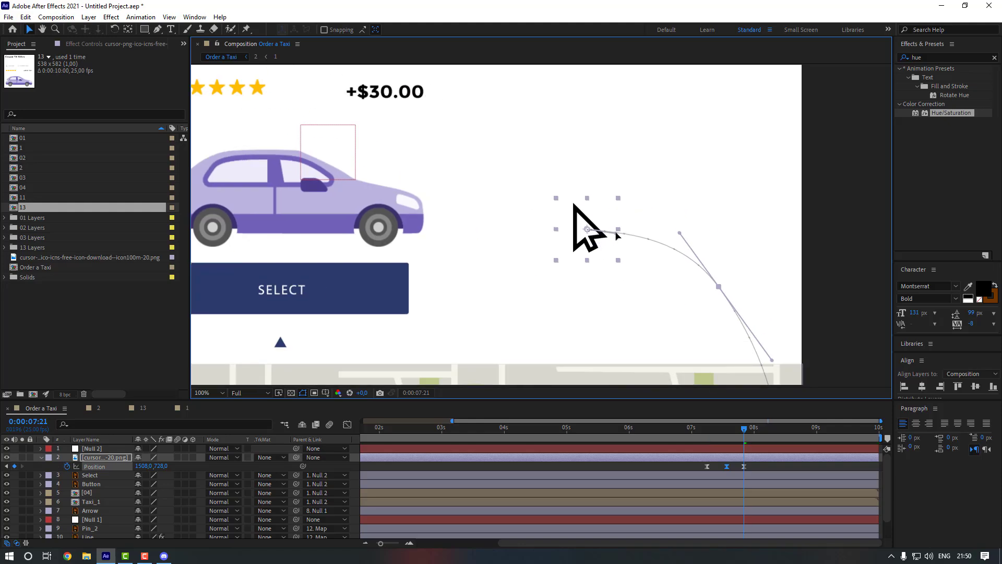
{"action": "scroll", "coordinate": [681, 366], "scroll_direction": "down", "scroll_amount": 2}
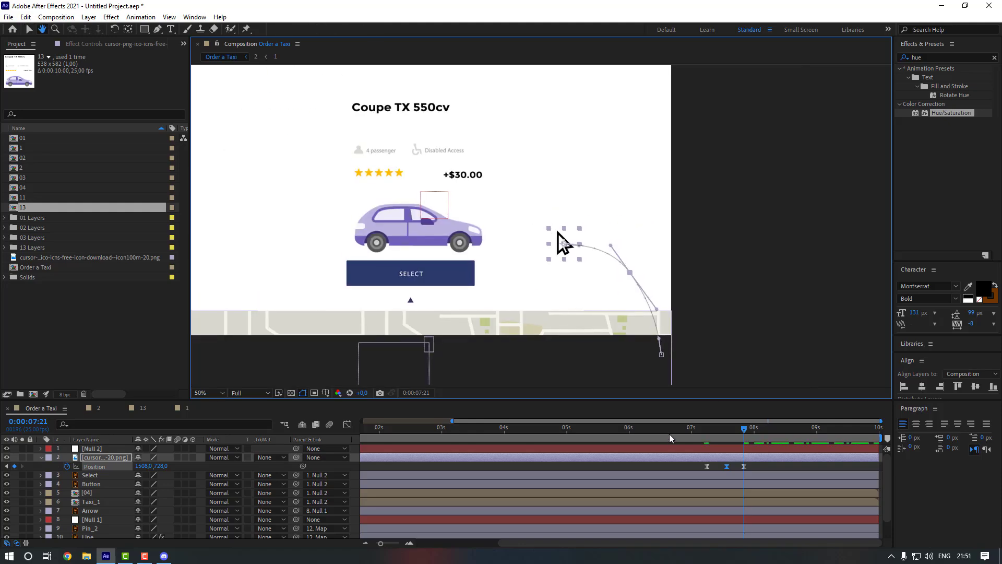
{"action": "left_click", "coordinate": [698, 431]}
{"action": "key", "text": "space"}
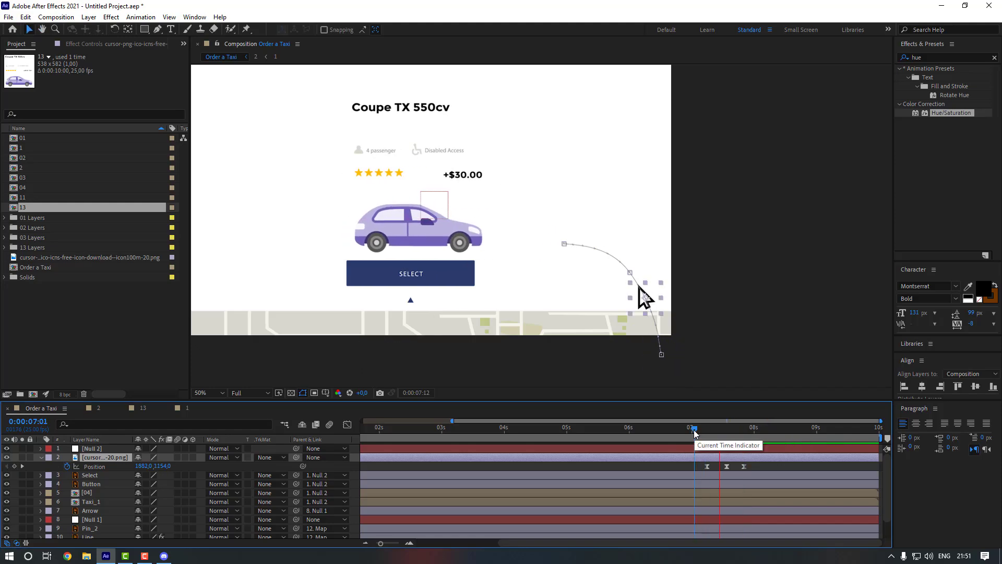
{"action": "left_click", "coordinate": [742, 467]}
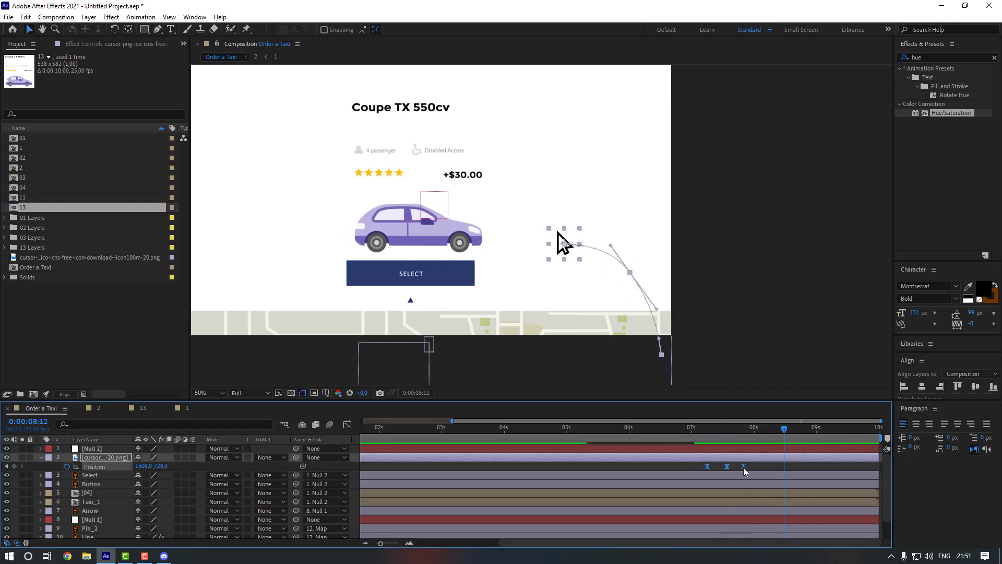
{"action": "left_click_drag", "start_coordinate": [773, 472], "coordinate": [793, 471], "text": "alt"}
{"action": "key", "text": "F2"}
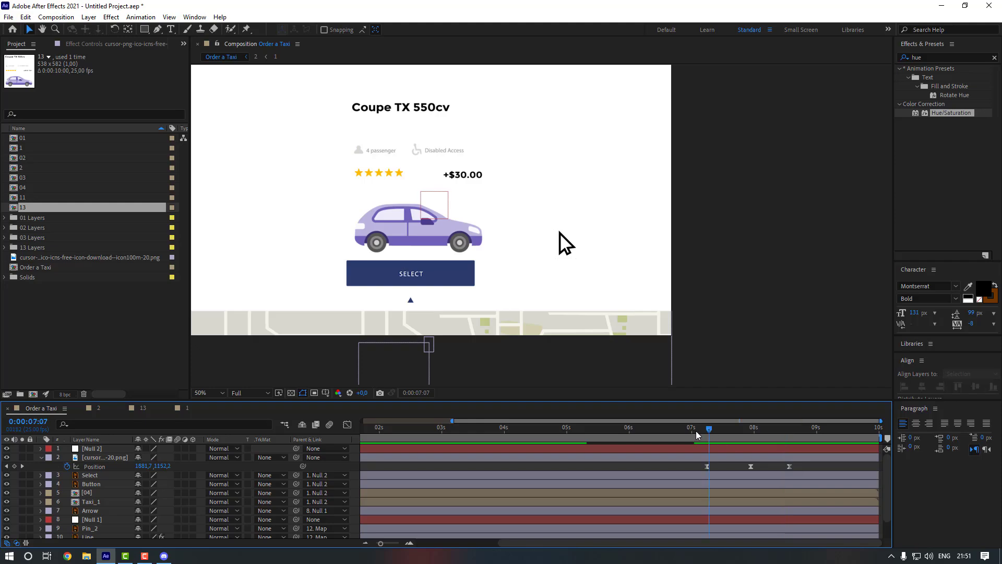
{"action": "left_click", "coordinate": [693, 432]}
{"action": "key", "text": "space"}
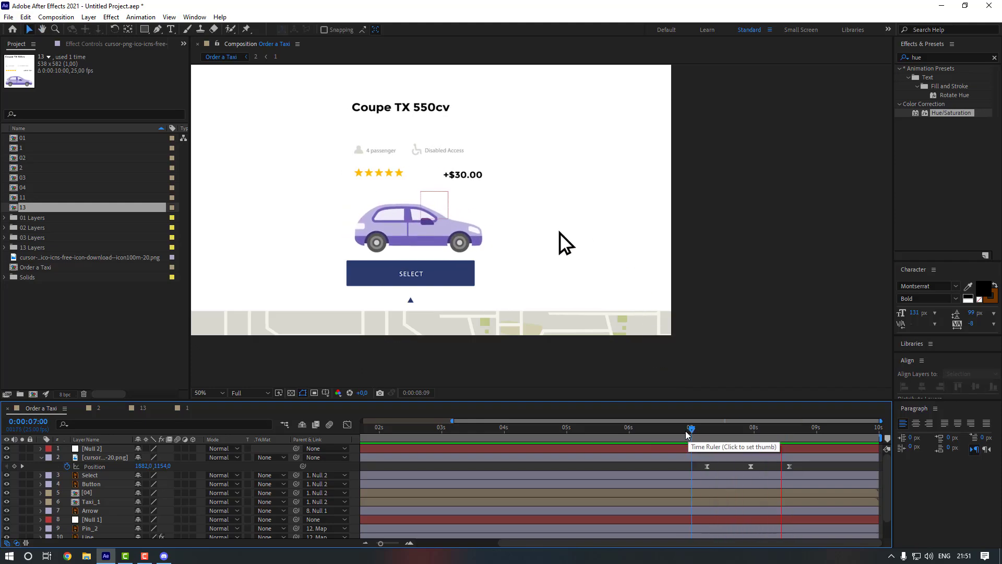
{"action": "key", "text": "space"}
- Preview the retimed cursor move from 7:00 and reveal the cursor's Rotation property
{"action": "left_click_drag", "start_coordinate": [808, 464], "coordinate": [693, 483]}
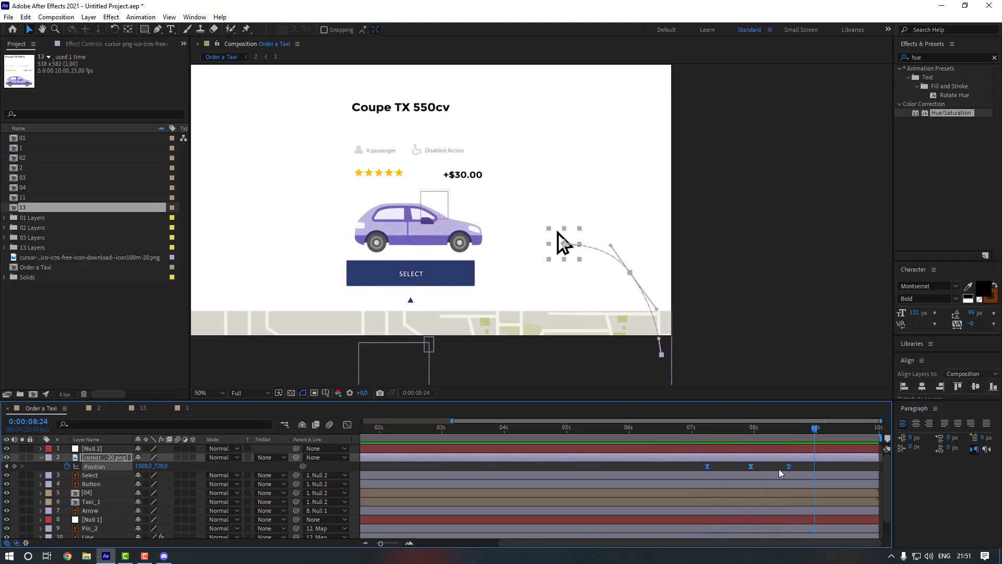
{"action": "left_click", "coordinate": [772, 465]}
{"action": "left_click", "coordinate": [695, 434]}
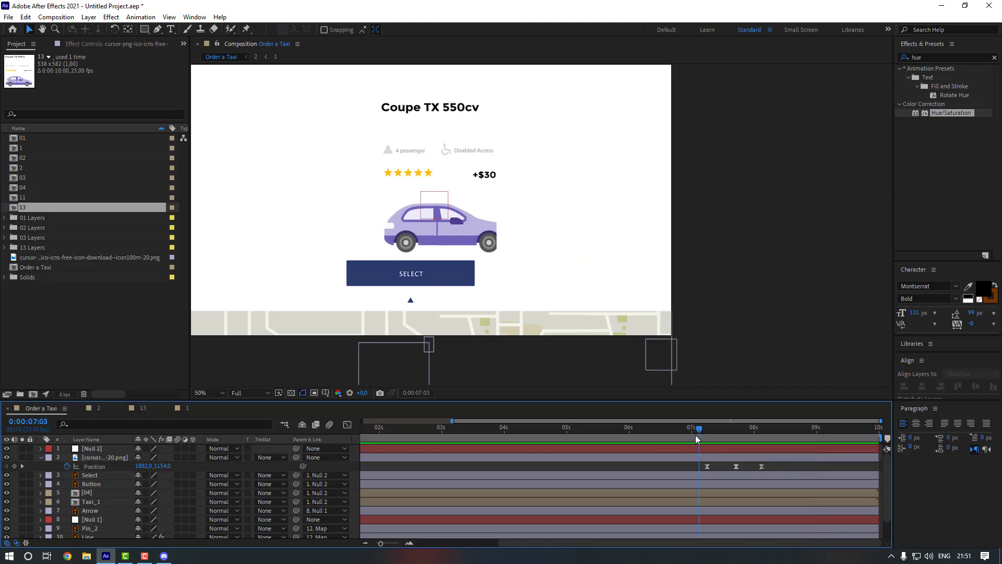
{"action": "key", "text": "space"}
{"action": "left_click", "coordinate": [706, 431]}
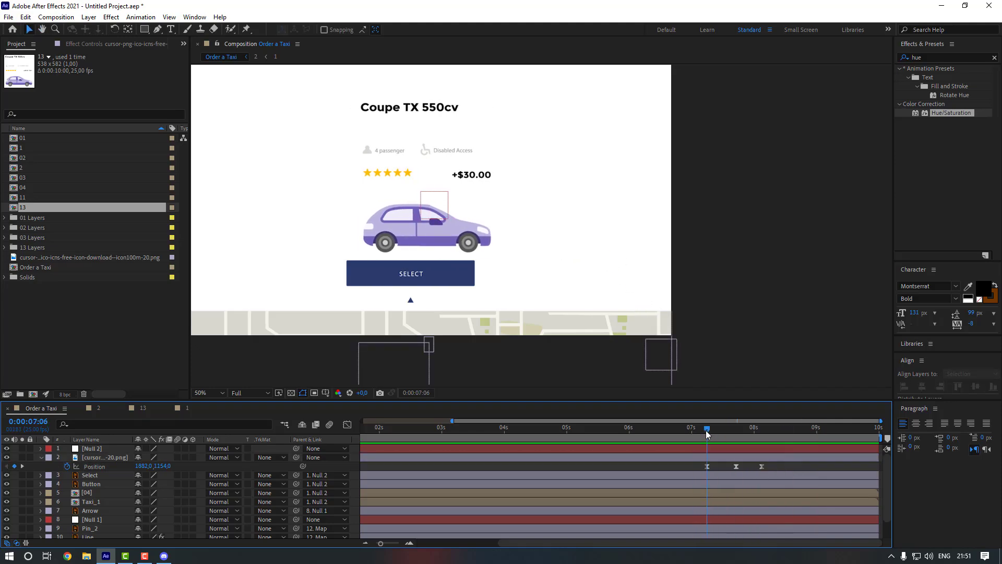
{"action": "left_click", "coordinate": [708, 457]}
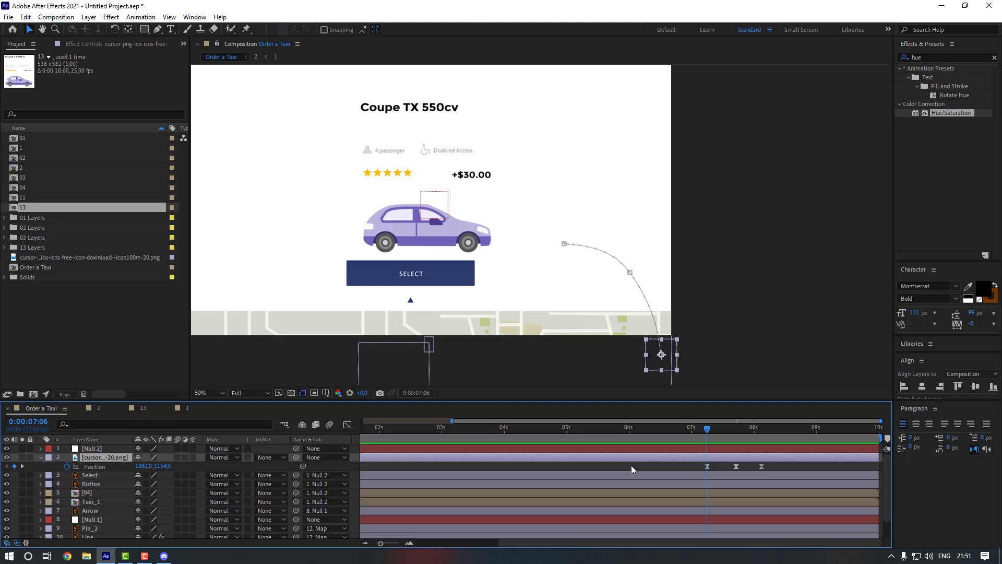
{"action": "key", "text": "shift+r"}
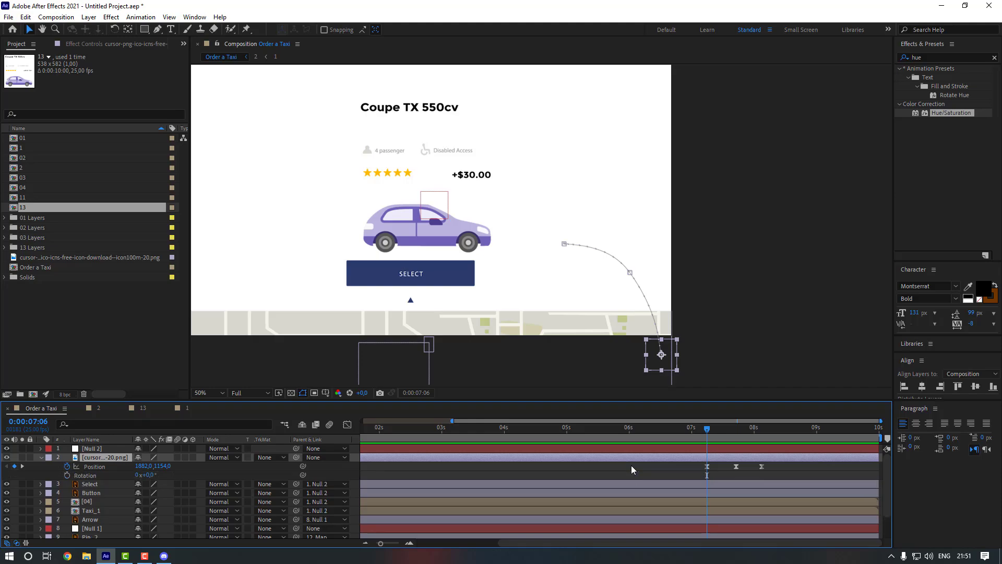
- Keyframe cursor Rotation at 0° at 7:06, -24° at 7:17 and 4° at 8:01
{"action": "left_click", "coordinate": [66, 475]}
{"action": "left_click_drag", "start_coordinate": [726, 431], "coordinate": [734, 431]}
{"action": "left_click_drag", "start_coordinate": [153, 475], "coordinate": [139, 476]}
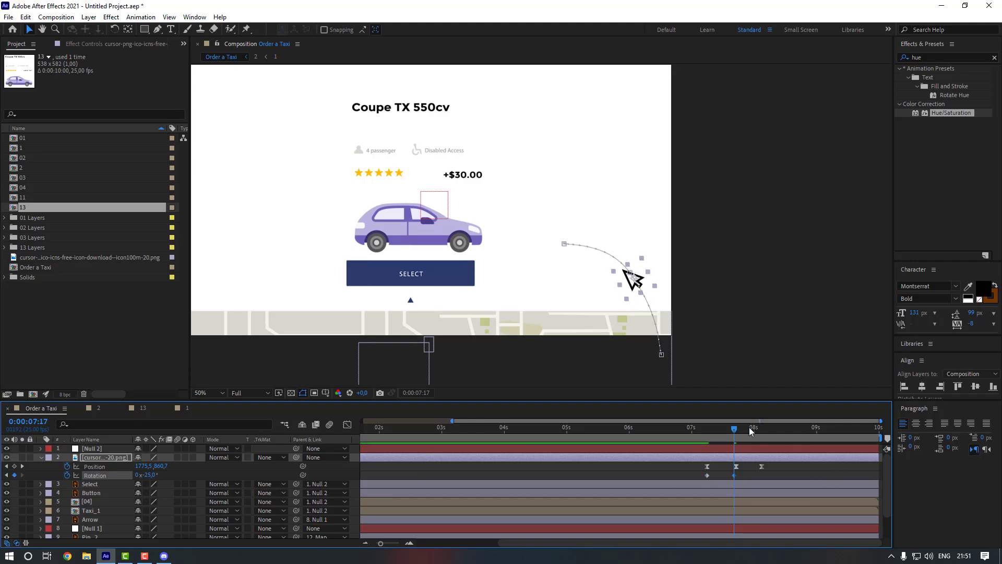
{"action": "left_click_drag", "start_coordinate": [735, 432], "coordinate": [758, 431]}
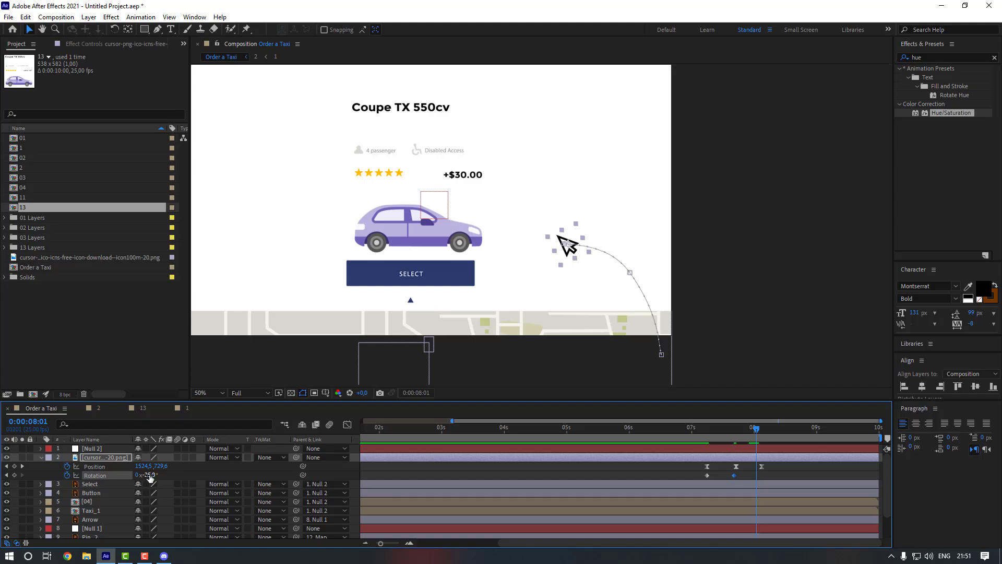
{"action": "left_click_drag", "start_coordinate": [150, 477], "coordinate": [164, 475]}
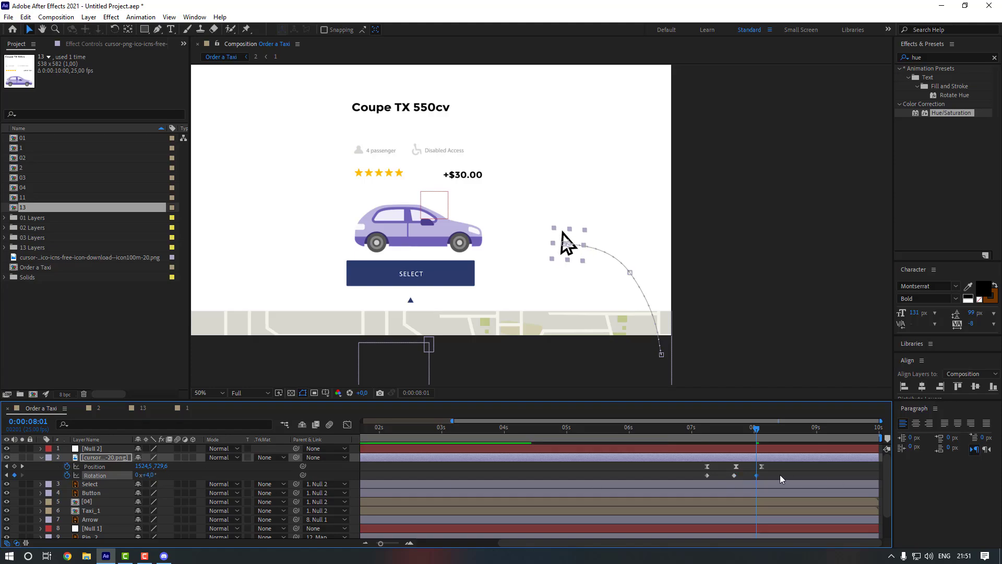
- Apply Easy Ease to the three Rotation keys, preview, and select the last Position key at 8:03
{"action": "left_click_drag", "start_coordinate": [777, 474], "coordinate": [699, 477]}
{"action": "right_click", "coordinate": [756, 475]}
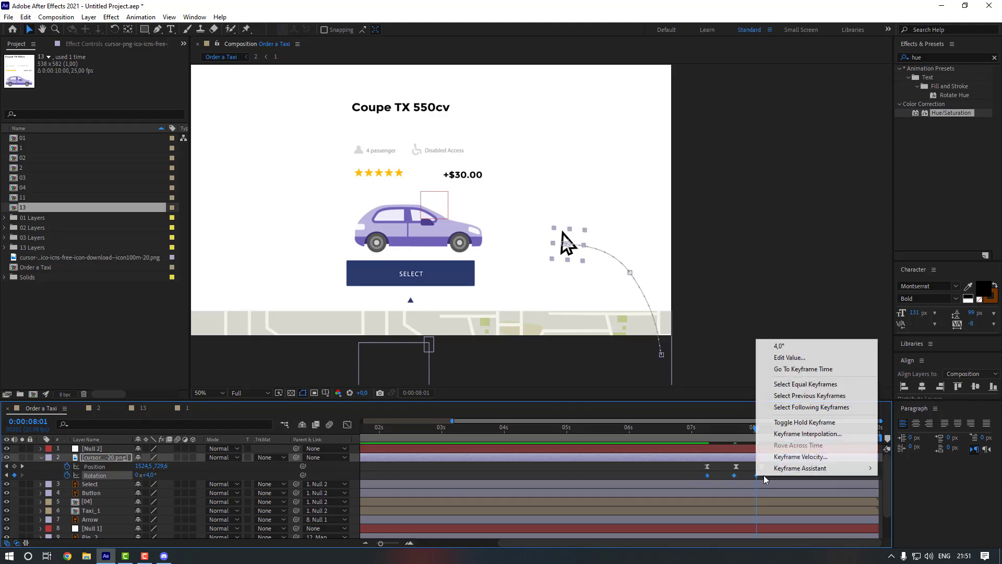
{"action": "mouse_move", "coordinate": [752, 526]}
{"action": "left_click", "coordinate": [670, 398]}
{"action": "left_click", "coordinate": [658, 471]}
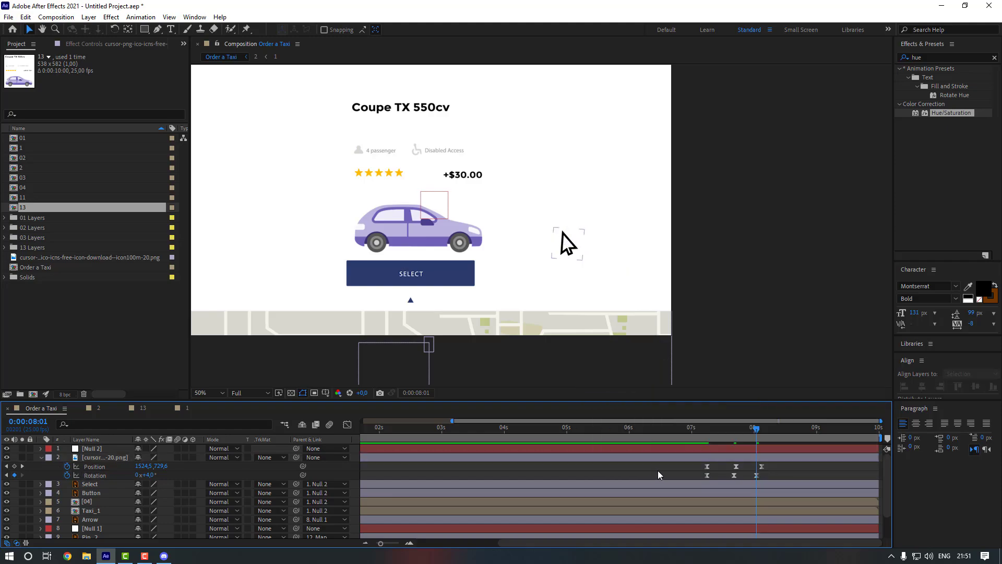
{"action": "left_click", "coordinate": [693, 427]}
{"action": "key", "text": "space"}
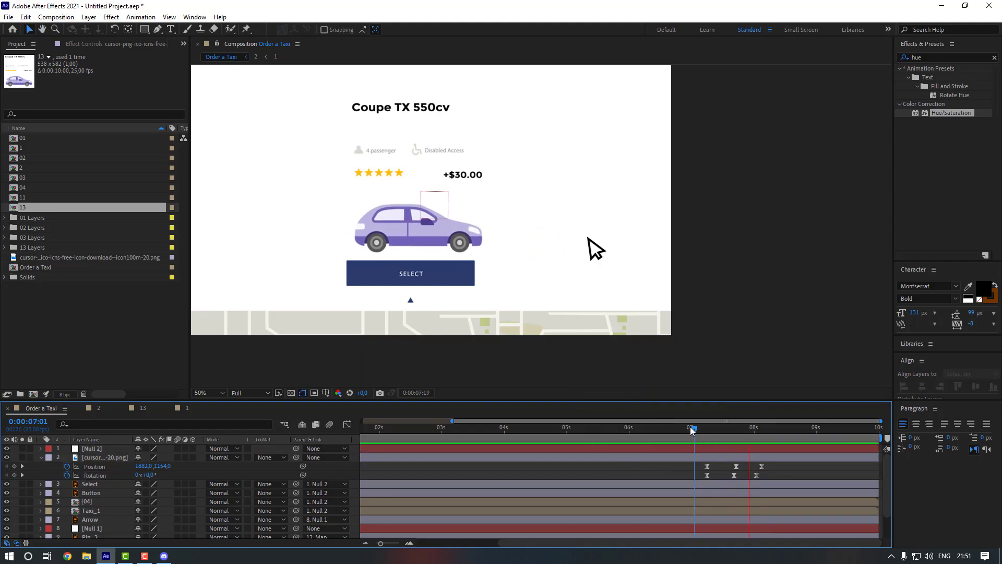
{"action": "key", "text": "space"}
{"action": "left_click", "coordinate": [762, 431]}
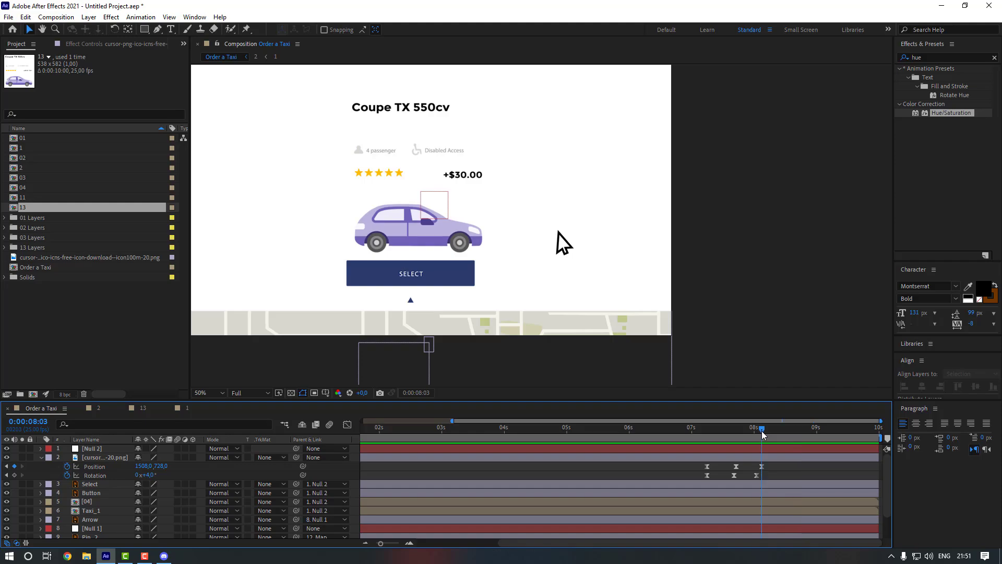
{"action": "left_click", "coordinate": [762, 466]}
- View the composition at 100% and preview the car and cursor sequence from 6:23
{"action": "key", "text": "period"}
{"action": "scroll", "coordinate": [485, 305], "scroll_direction": "up", "scroll_amount": 3}
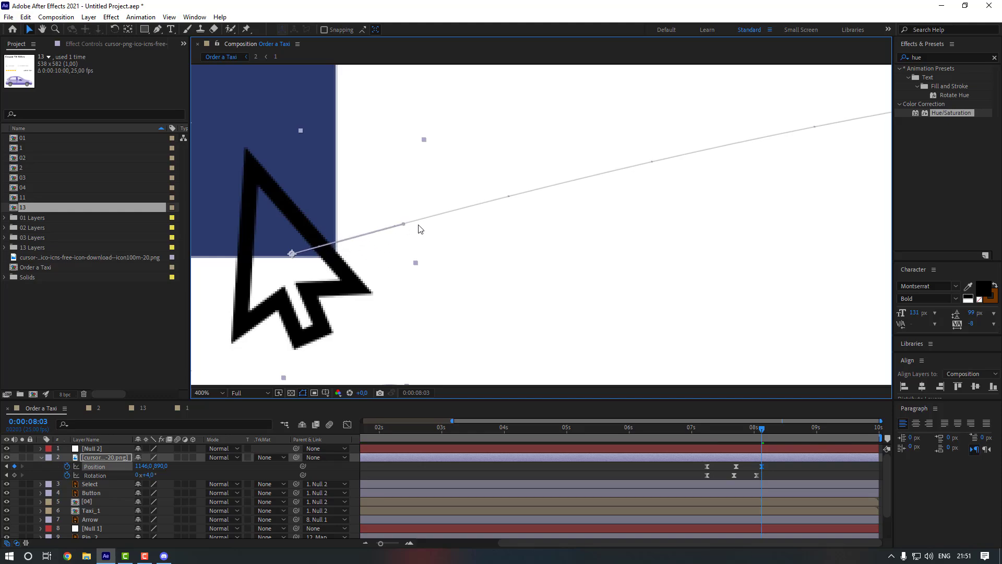
{"action": "scroll", "coordinate": [418, 226], "scroll_direction": "down", "scroll_amount": 6}
{"action": "left_click_drag", "start_coordinate": [526, 220], "coordinate": [515, 230]}
{"action": "left_click", "coordinate": [686, 466]}
{"action": "left_click_drag", "start_coordinate": [700, 432], "coordinate": [682, 435]}
{"action": "key", "text": "space"}
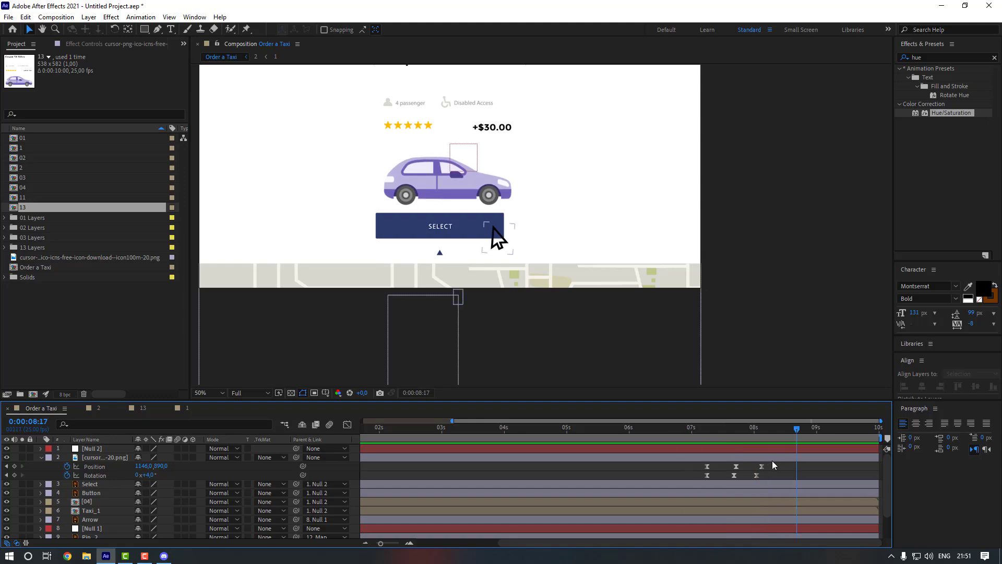
- Push the cursor's final Position and Rotation keys later and reshape the path into a higher arc at 7:18
{"action": "mouse_move", "coordinate": [781, 466]}
{"action": "left_mouse_down"}
{"action": "mouse_move", "coordinate": [744, 480]}
{"action": "mouse_move", "coordinate": [786, 471]}
{"action": "left_mouse_up"}
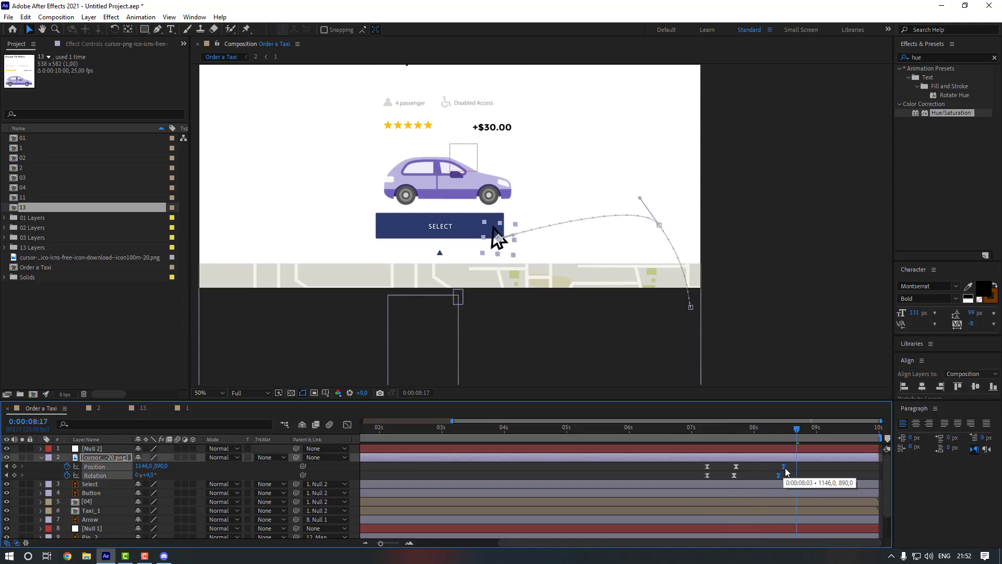
{"action": "left_click", "coordinate": [821, 474]}
{"action": "left_click", "coordinate": [703, 439]}
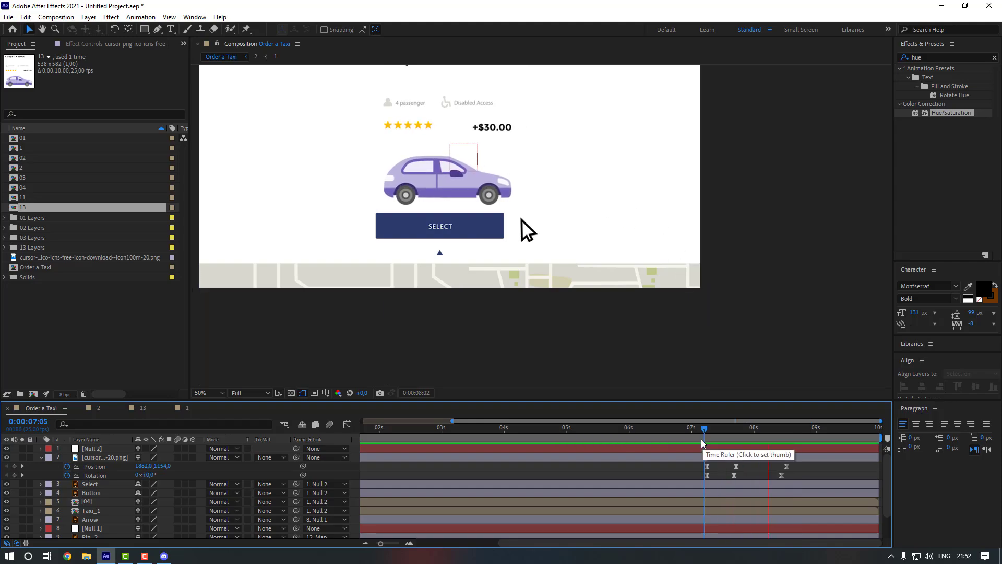
{"action": "mouse_move", "coordinate": [799, 463]}
{"action": "left_mouse_down"}
{"action": "mouse_move", "coordinate": [777, 476]}
{"action": "mouse_move", "coordinate": [801, 474]}
{"action": "left_mouse_up"}
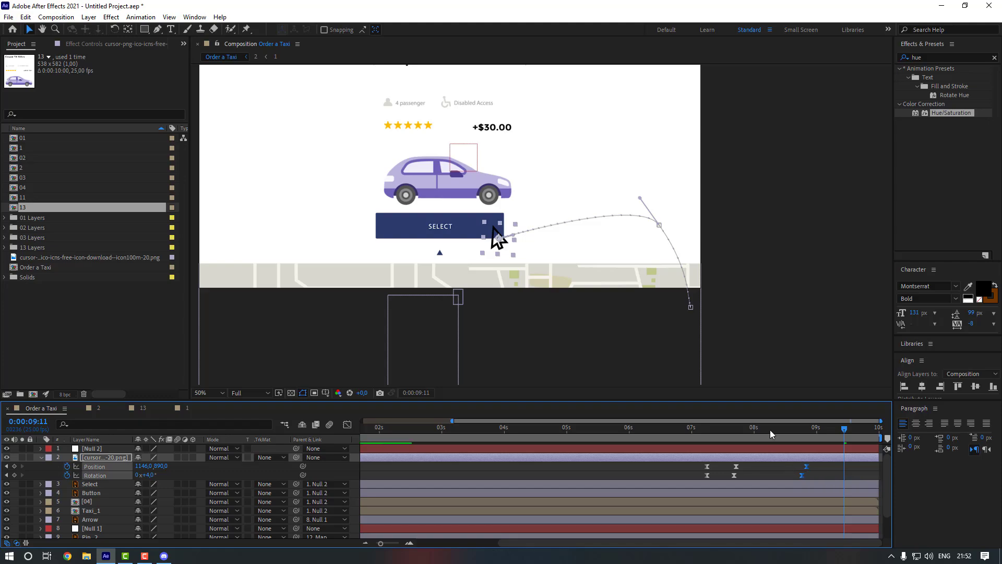
{"action": "left_click", "coordinate": [737, 442]}
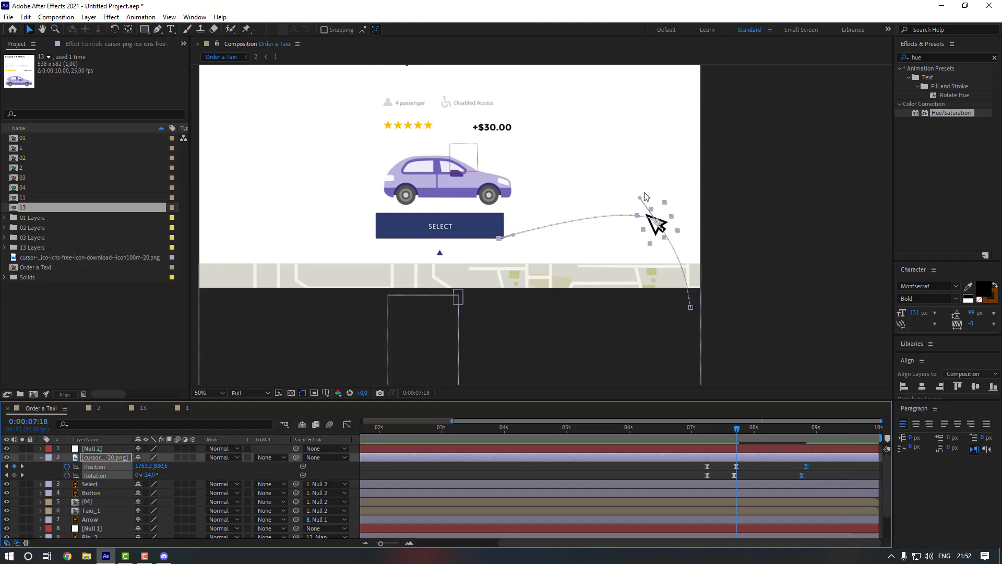
{"action": "left_click_drag", "start_coordinate": [641, 198], "coordinate": [625, 141]}
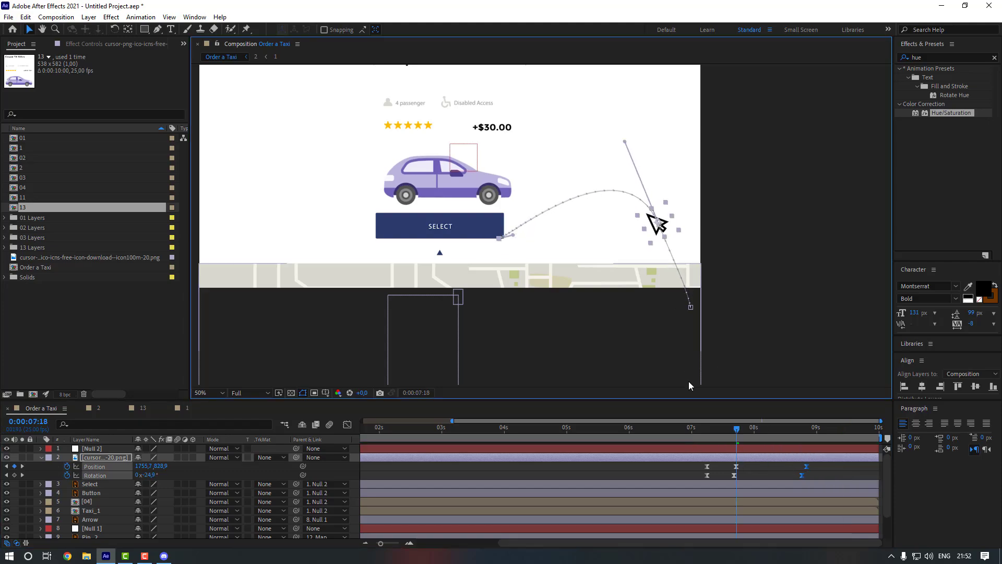
- Bend the motion path into the 08:21 landing keyframe on SELECT, then recentre the composition view
{"action": "left_click", "coordinate": [805, 431]}
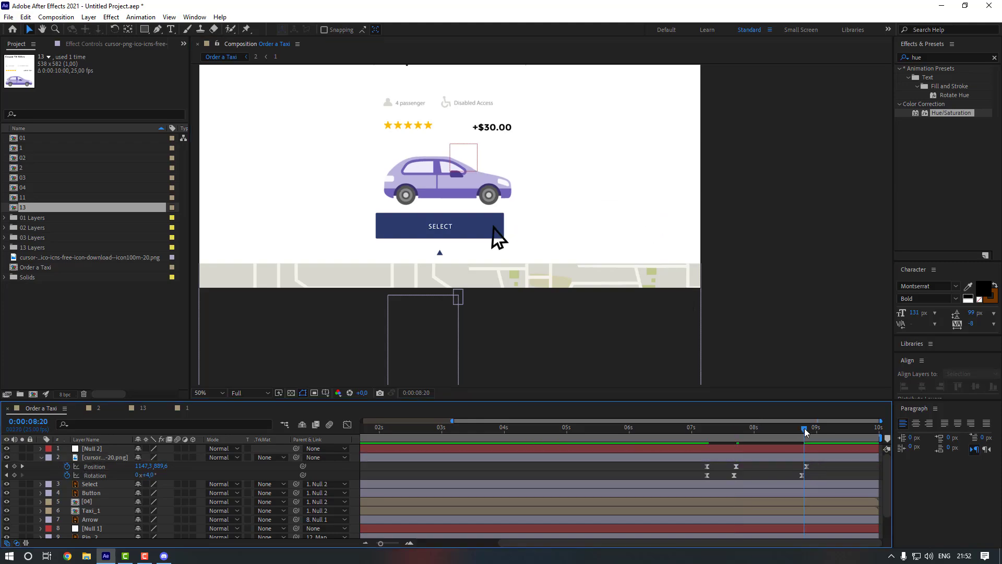
{"action": "left_click_drag", "start_coordinate": [804, 431], "coordinate": [808, 432]}
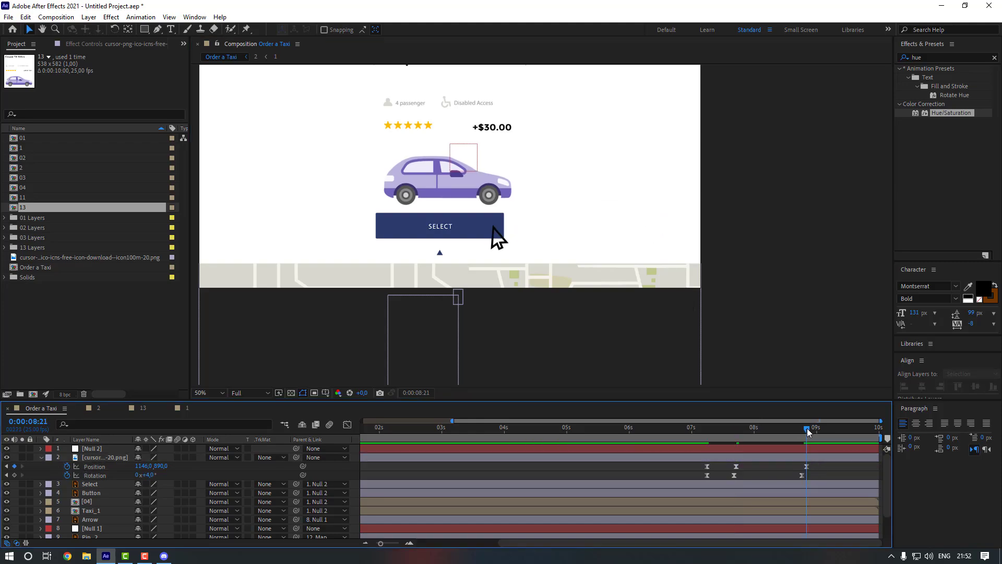
{"action": "left_click", "coordinate": [807, 467]}
{"action": "scroll", "coordinate": [496, 240], "scroll_direction": "up", "scroll_amount": 4}
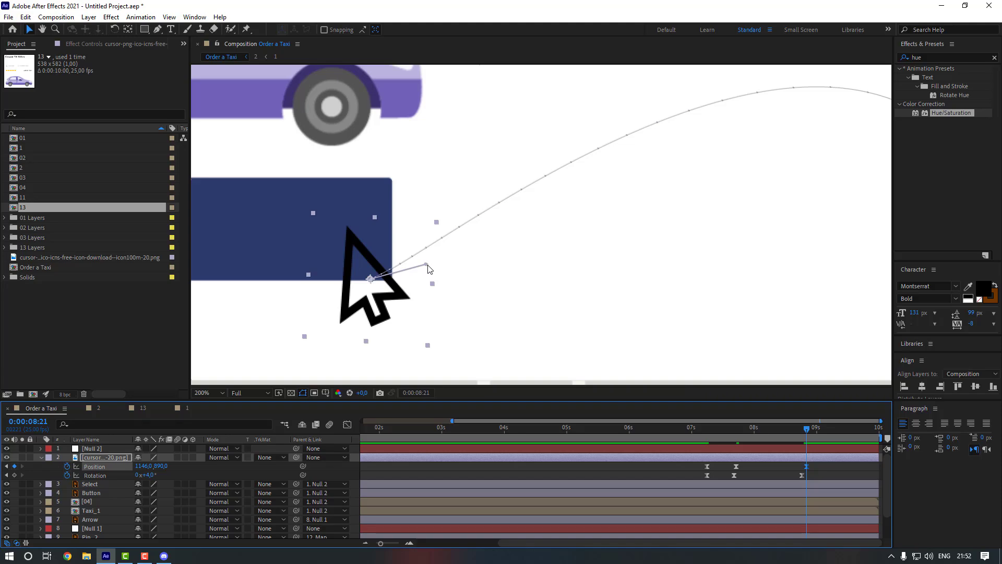
{"action": "left_click_drag", "start_coordinate": [429, 269], "coordinate": [423, 242]}
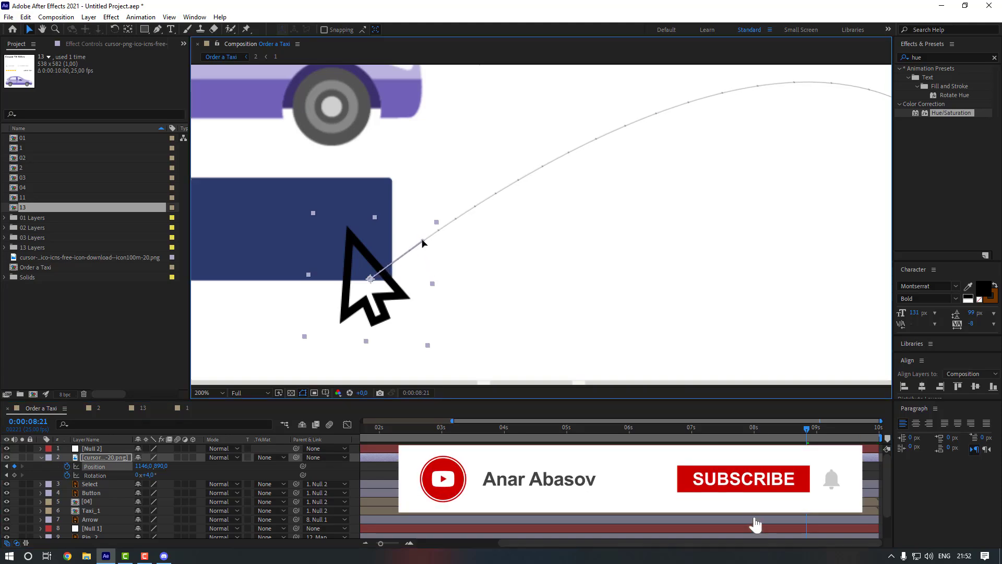
{"action": "scroll", "coordinate": [660, 348], "scroll_direction": "down", "scroll_amount": 4}
{"action": "left_click", "coordinate": [703, 431]}
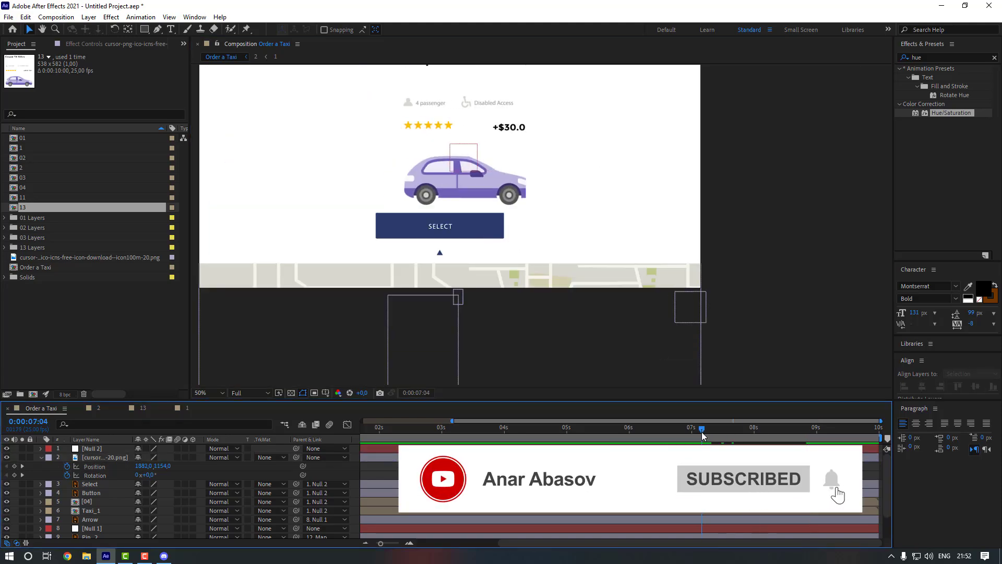
{"action": "left_click_drag", "start_coordinate": [691, 339], "coordinate": [691, 378]}
{"action": "left_click_drag", "start_coordinate": [657, 309], "coordinate": [670, 330]}
- Preview the cursor motion and reshape the arc's Bezier handle at the 07:18 Position keyframe
{"action": "key", "text": "space"}
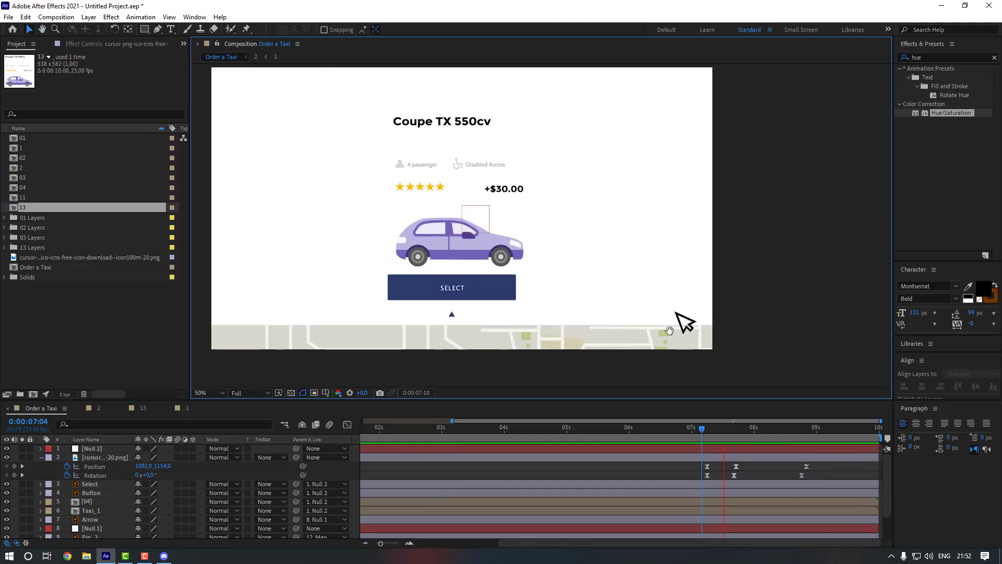
{"action": "key", "text": "space"}
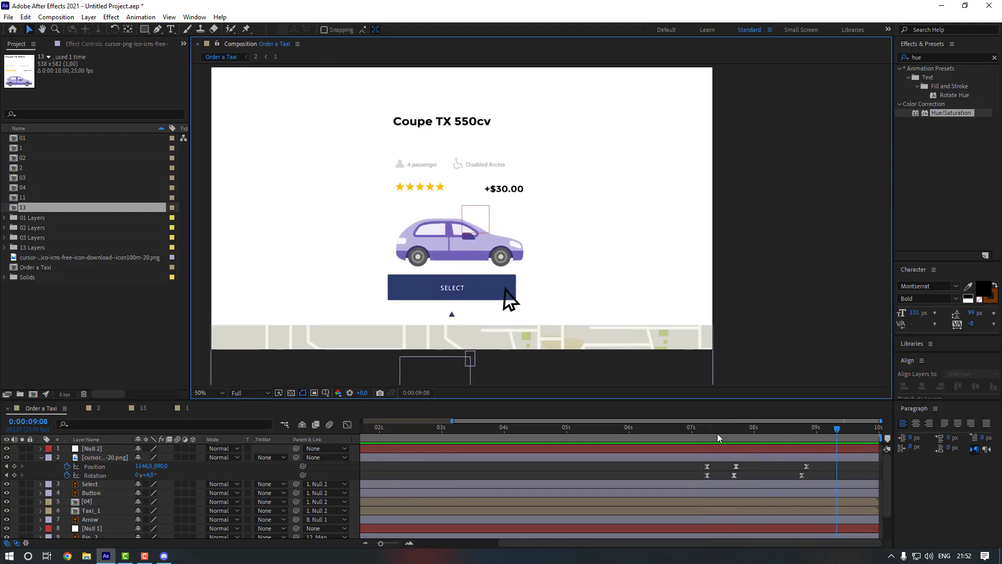
{"action": "left_click", "coordinate": [702, 436]}
{"action": "left_click_drag", "start_coordinate": [702, 436], "coordinate": [737, 436]}
{"action": "left_click", "coordinate": [736, 466]}
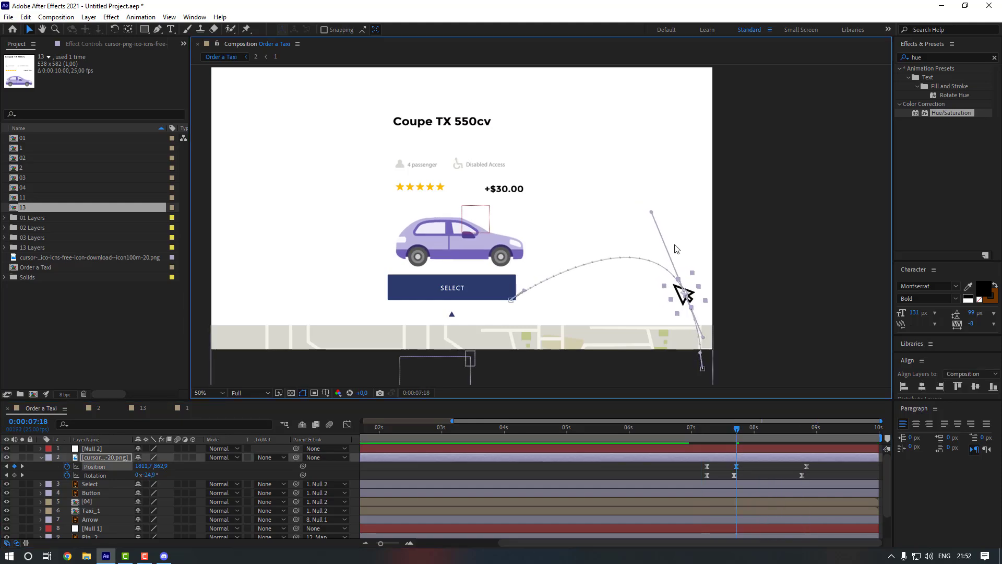
{"action": "left_click_drag", "start_coordinate": [651, 212], "coordinate": [619, 226]}
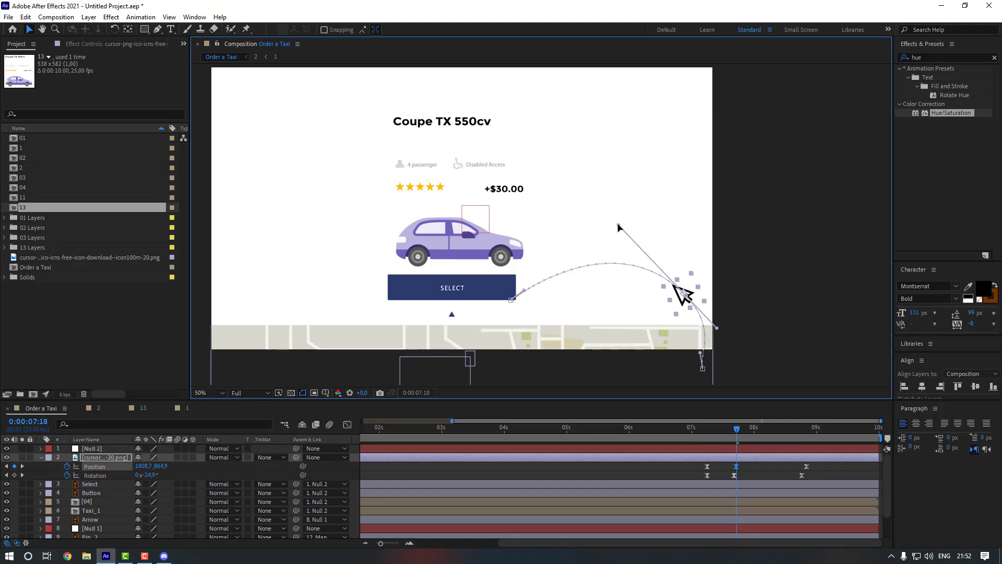
- Reshape the motion path's Bezier handle at the lower 07:06 Position keyframe
{"action": "left_click", "coordinate": [707, 437]}
{"action": "scroll", "coordinate": [711, 355], "scroll_direction": "up", "scroll_amount": 4}
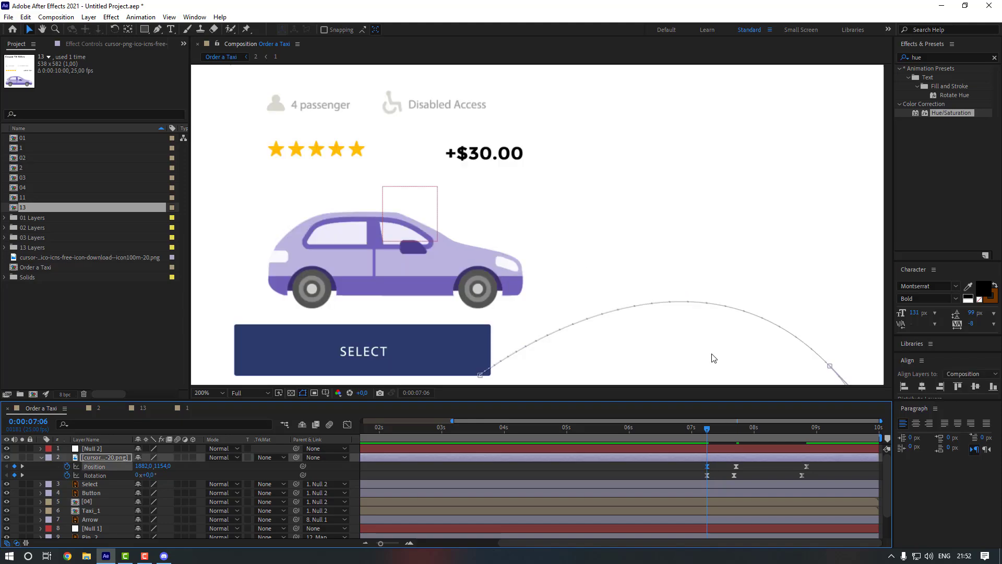
{"action": "left_click_drag", "start_coordinate": [671, 219], "coordinate": [447, 103]}
{"action": "left_click_drag", "start_coordinate": [711, 217], "coordinate": [531, 83]}
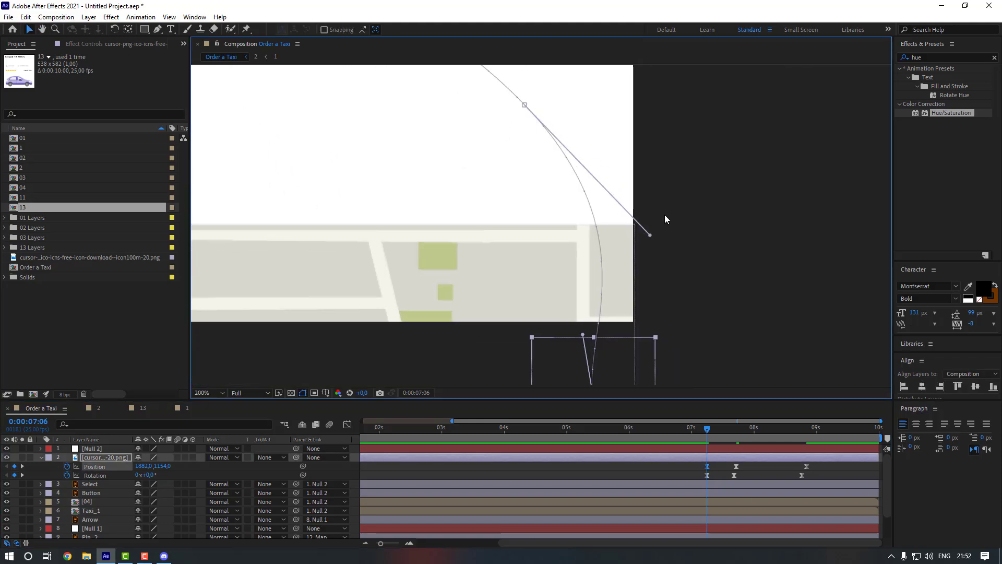
{"action": "left_click_drag", "start_coordinate": [664, 218], "coordinate": [636, 174]}
{"action": "left_click_drag", "start_coordinate": [561, 298], "coordinate": [626, 353]}
{"action": "scroll", "coordinate": [565, 265], "scroll_direction": "down", "scroll_amount": 4}
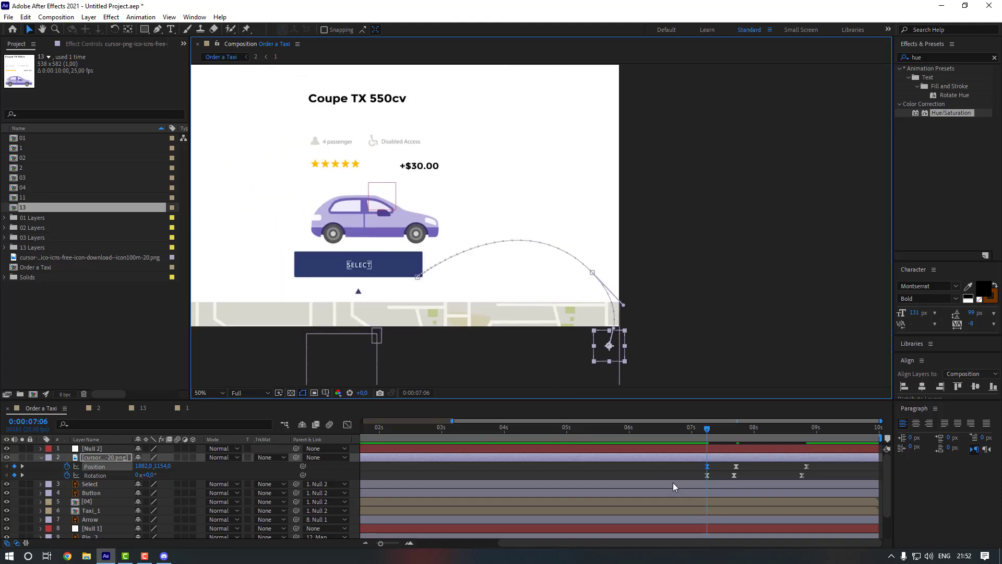
- Preview from 06:15, then start a Scale keyframe at 37% on the cursor at 08:21
{"action": "left_click", "coordinate": [674, 475]}
{"action": "left_click", "coordinate": [666, 434]}
{"action": "key", "text": "space"}
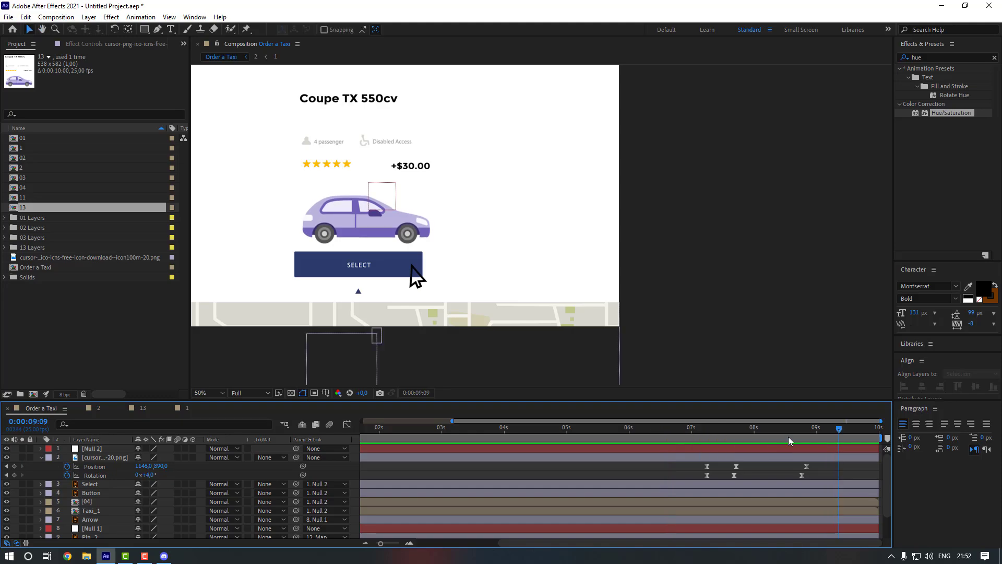
{"action": "left_click", "coordinate": [806, 461]}
{"action": "left_click", "coordinate": [805, 463]}
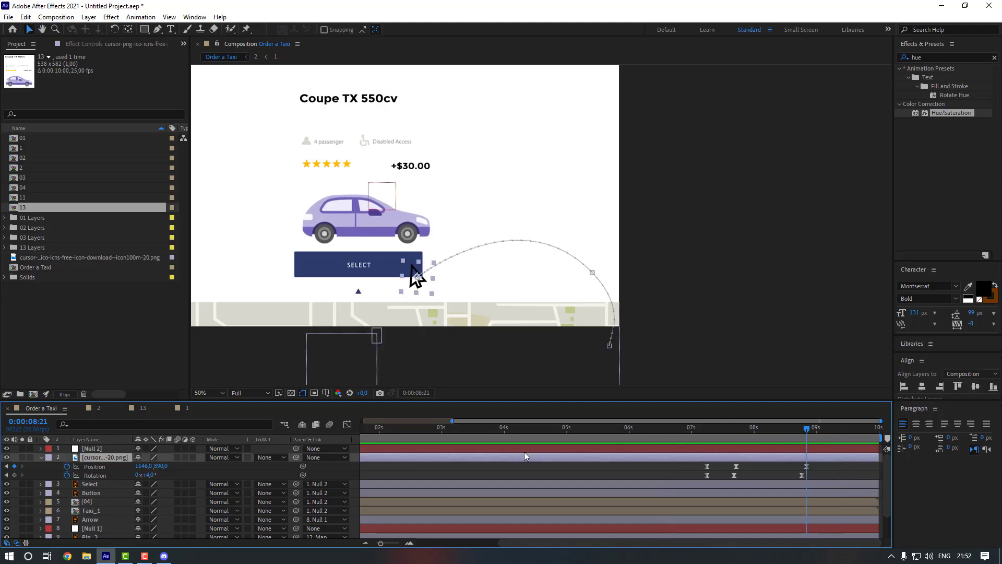
{"action": "key", "text": "shift+s"}
{"action": "left_click", "coordinate": [67, 475]}
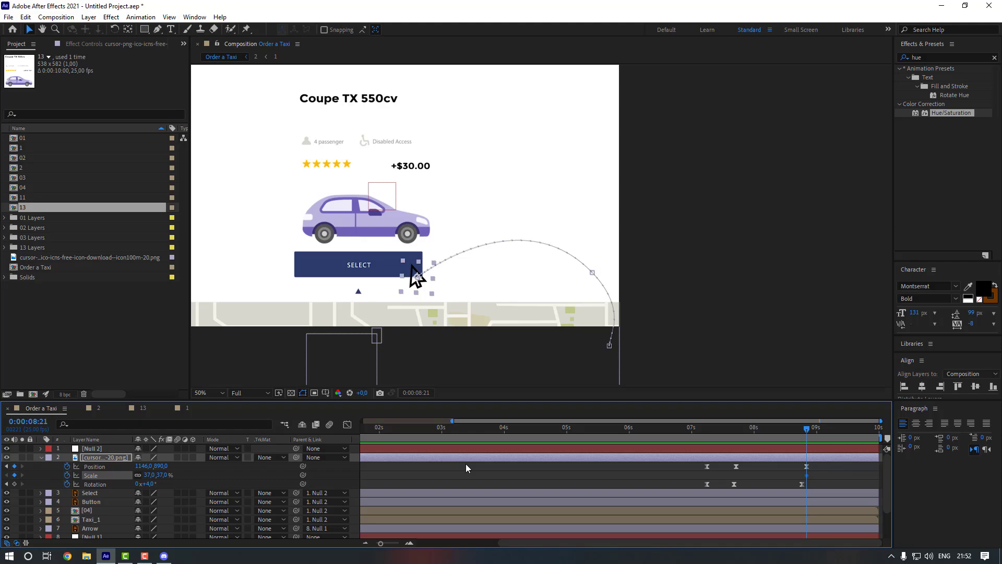
- Set the cursor Scale to 33% at 09:01 and paste the 37% keyframe at 09:06
{"action": "key", "text": "Page_Down"}
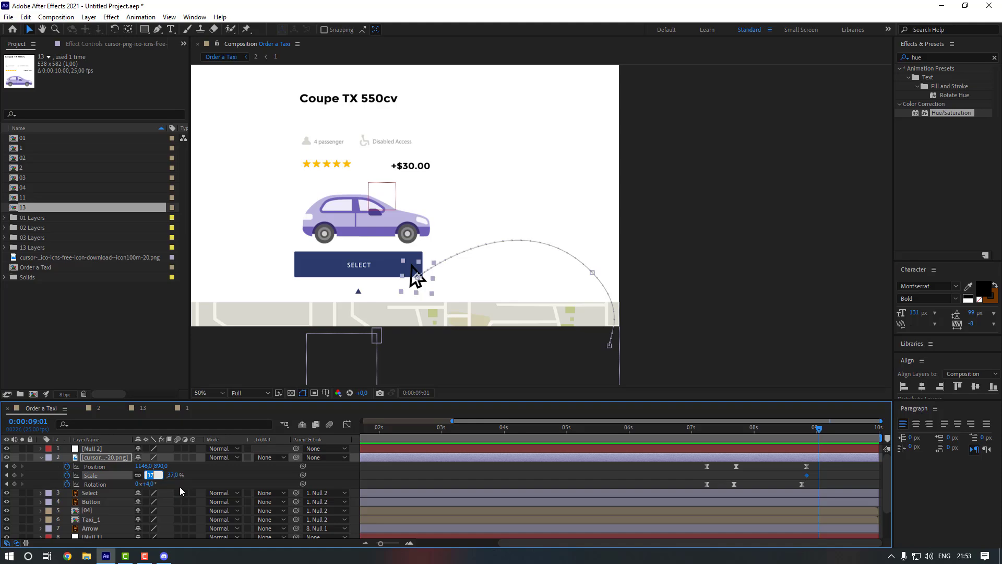
{"action": "type", "text": "33"}
{"action": "key", "text": "Return"}
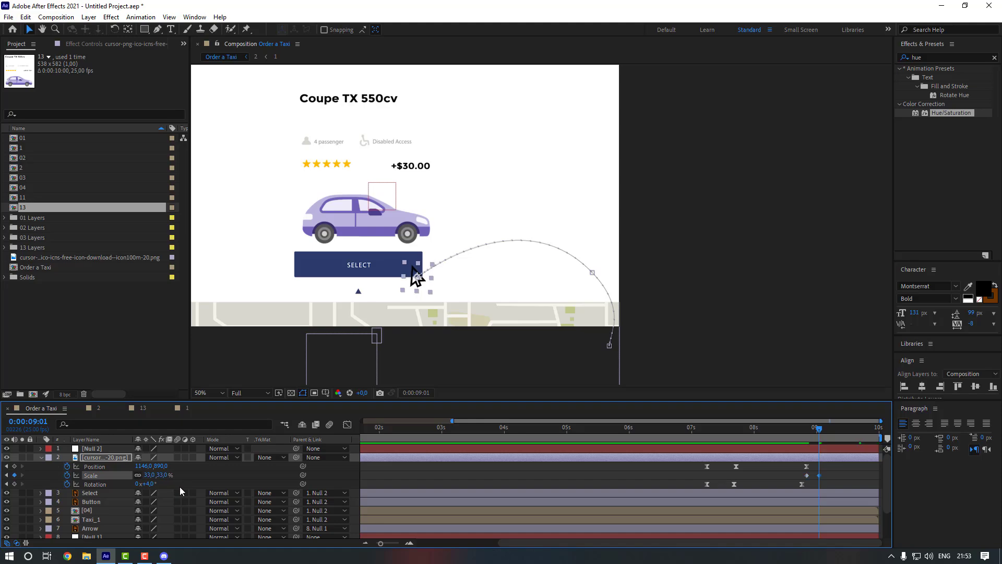
{"action": "key", "text": "Page_Down"}
{"action": "key", "text": "Page_Down"}
{"action": "key", "text": "Page_Down"}
{"action": "key", "text": "Page_Down"}
{"action": "key", "text": "Page_Down"}
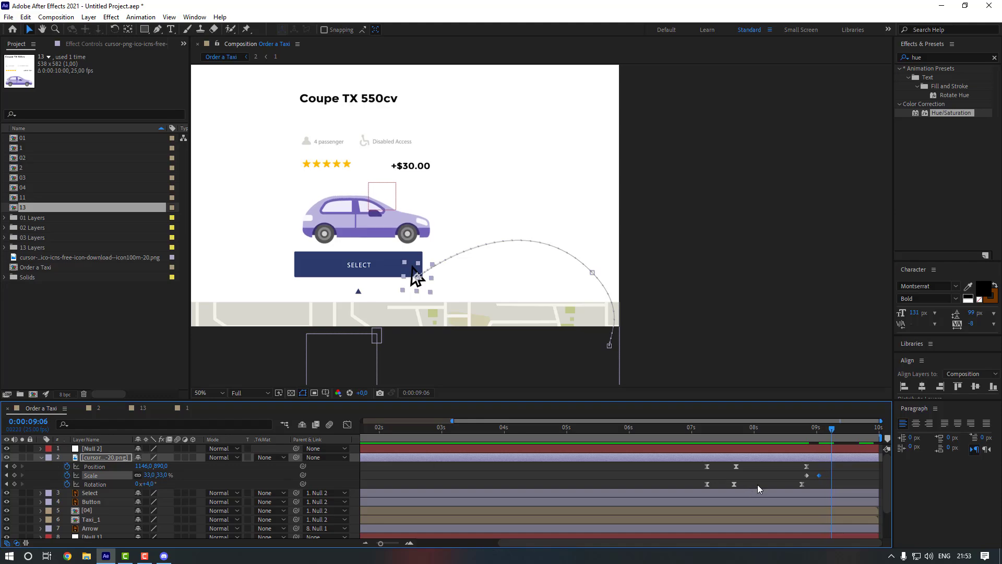
{"action": "left_click", "coordinate": [807, 475]}
{"action": "key", "text": "ctrl+c"}
{"action": "key", "text": "ctrl+v"}
- Apply Easy Ease to the Scale keyframes and check the click pulse around 08:21
{"action": "right_click", "coordinate": [832, 476]}
{"action": "mouse_move", "coordinate": [882, 467]}
{"action": "left_click", "coordinate": [793, 406]}
{"action": "left_click", "coordinate": [848, 480]}
{"action": "left_click", "coordinate": [789, 434]}
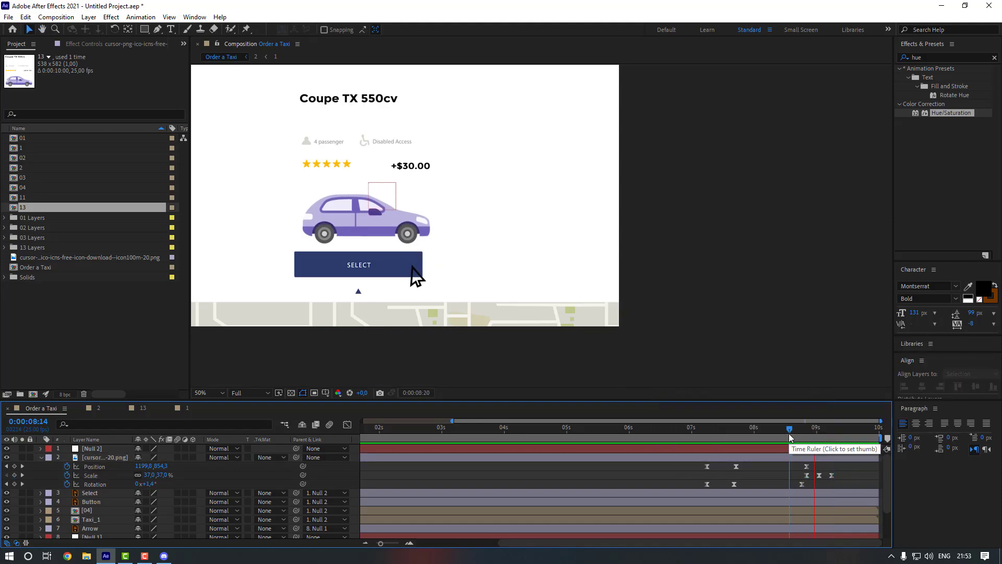
{"action": "left_click_drag", "start_coordinate": [790, 438], "coordinate": [812, 432]}
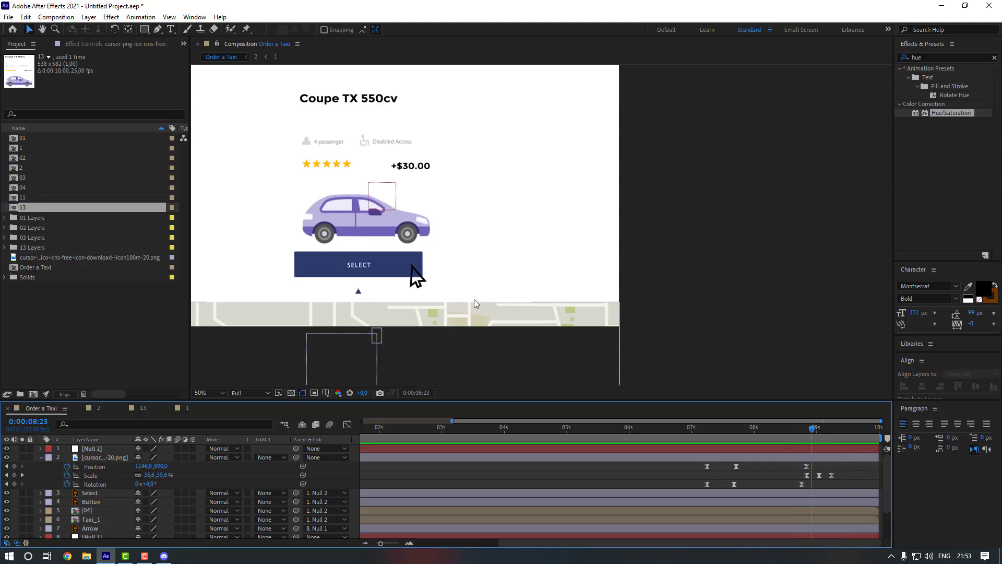
- Key the cursor's Rotation at -19° at 08:23 and +6° at 09:02
{"action": "scroll", "coordinate": [564, 268], "scroll_direction": "up", "scroll_amount": 2}
{"action": "left_click_drag", "start_coordinate": [149, 484], "coordinate": [138, 484]}
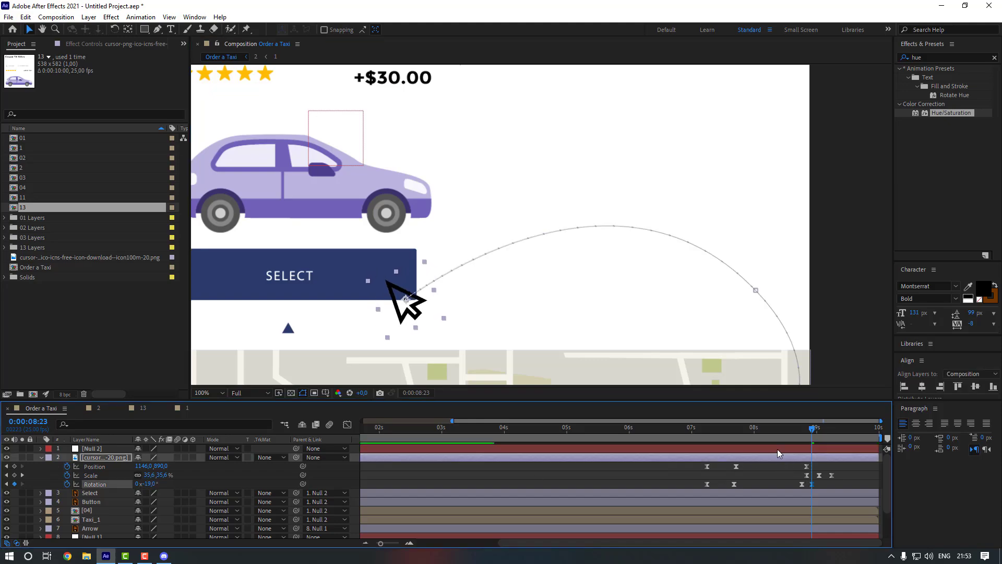
{"action": "left_click_drag", "start_coordinate": [813, 431], "coordinate": [827, 433]}
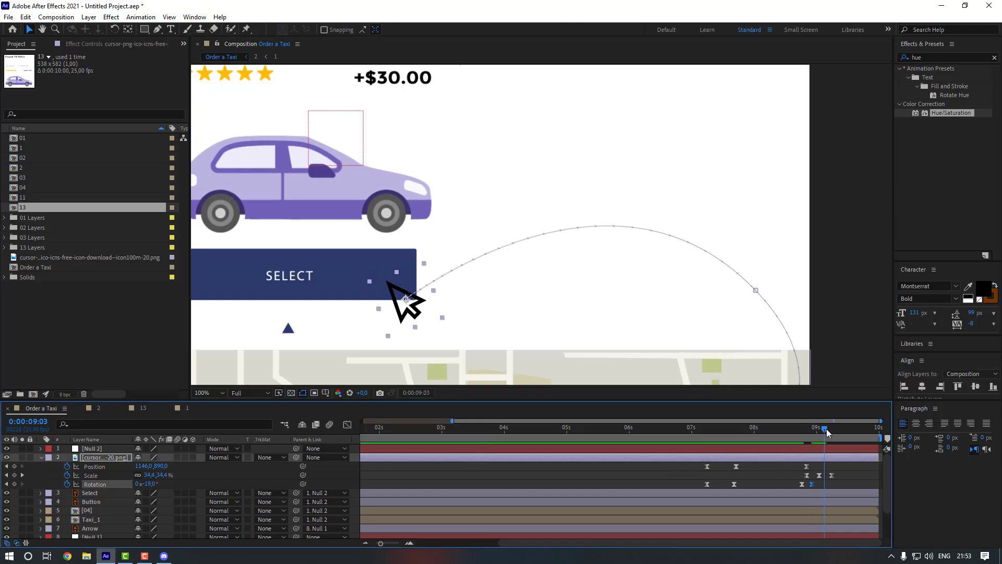
{"action": "left_click_drag", "start_coordinate": [150, 490], "coordinate": [187, 488]}
- Preview the click and shift the last Rotation keyframe so the cursor settles upright
{"action": "left_click", "coordinate": [841, 482]}
{"action": "left_click", "coordinate": [771, 438]}
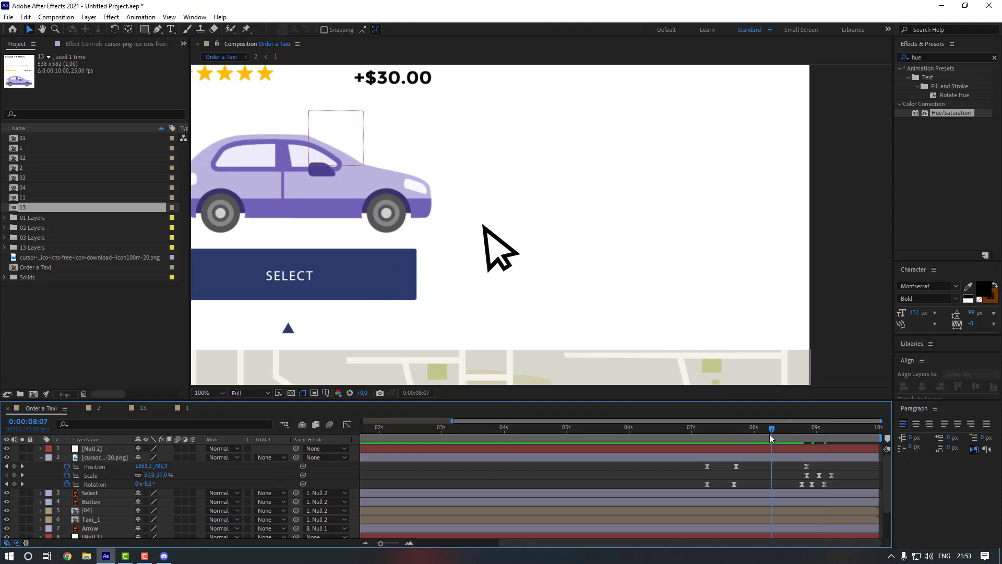
{"action": "key", "text": "space"}
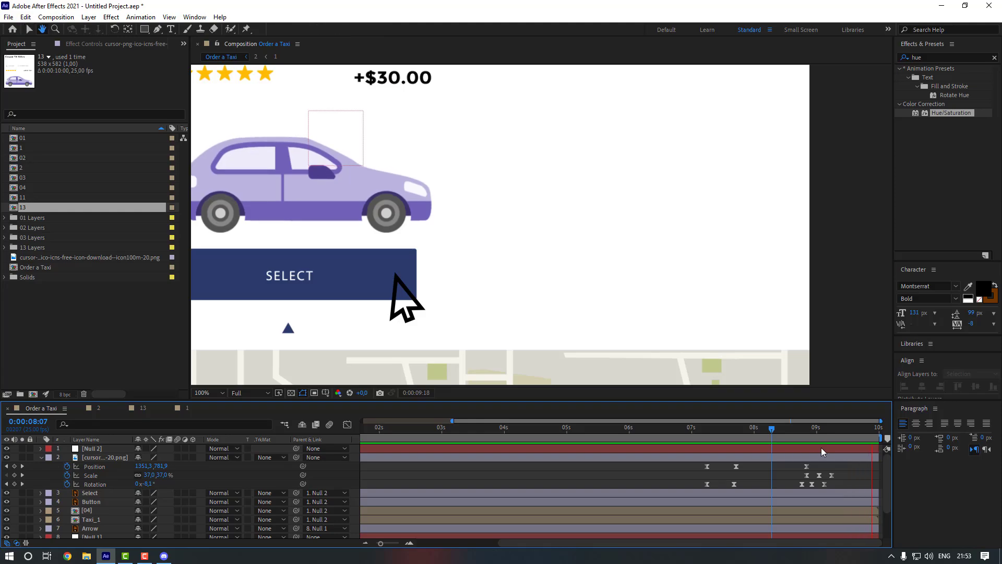
{"action": "key", "text": "space"}
{"action": "left_click_drag", "start_coordinate": [832, 484], "coordinate": [818, 487]}
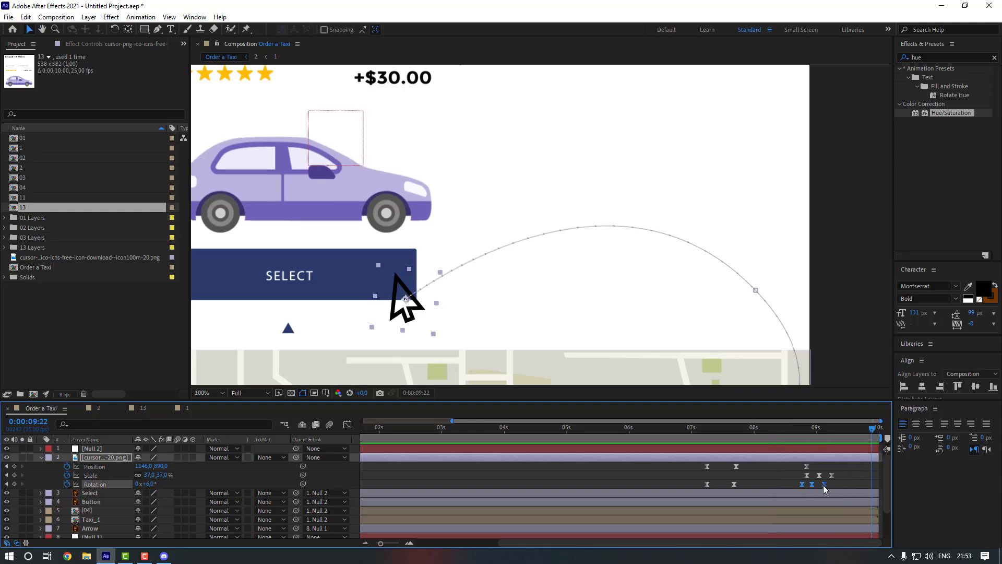
{"action": "left_click", "coordinate": [832, 485]}
{"action": "left_click", "coordinate": [800, 434]}
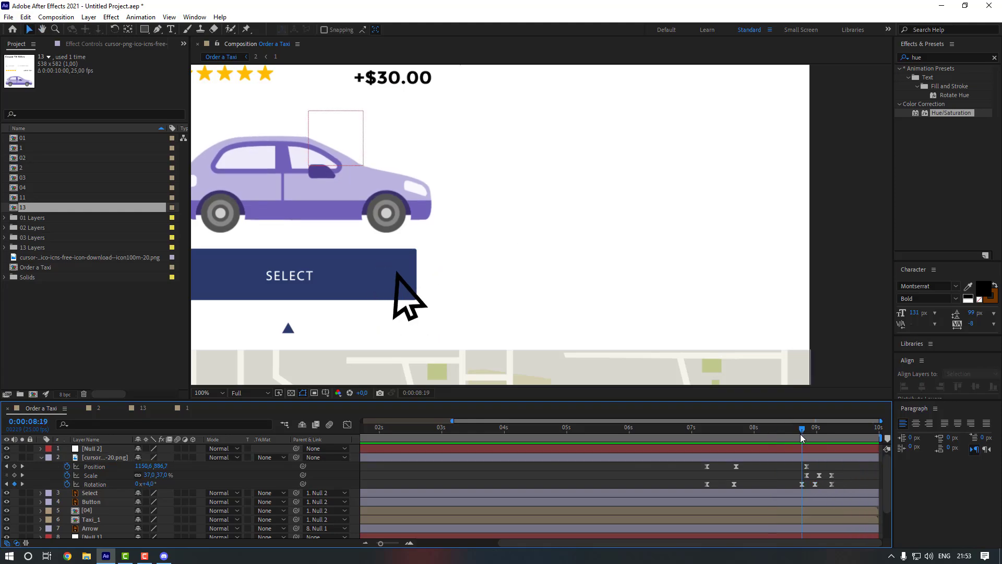
{"action": "left_click", "coordinate": [762, 435]}
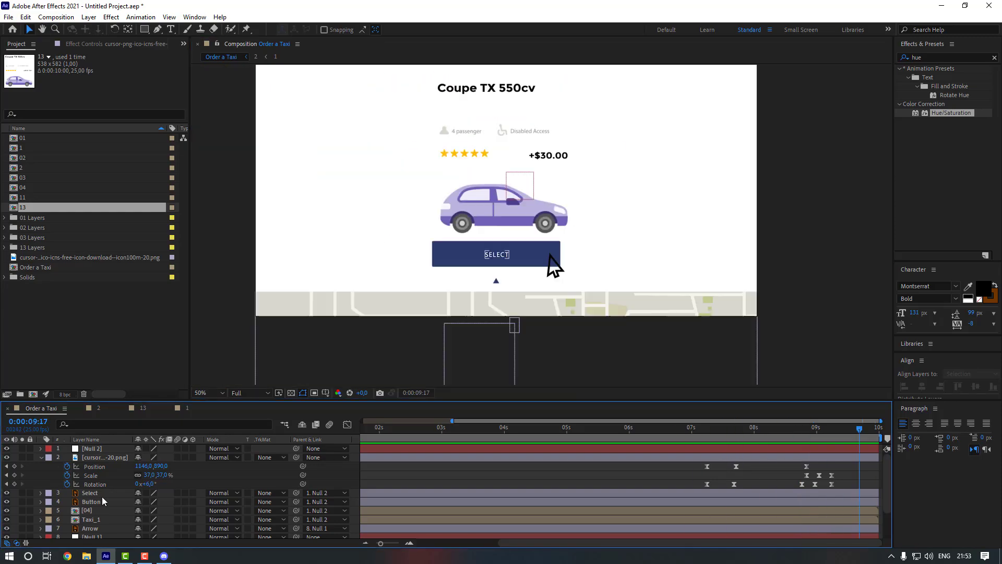
{"action": "left_click", "coordinate": [101, 493]}
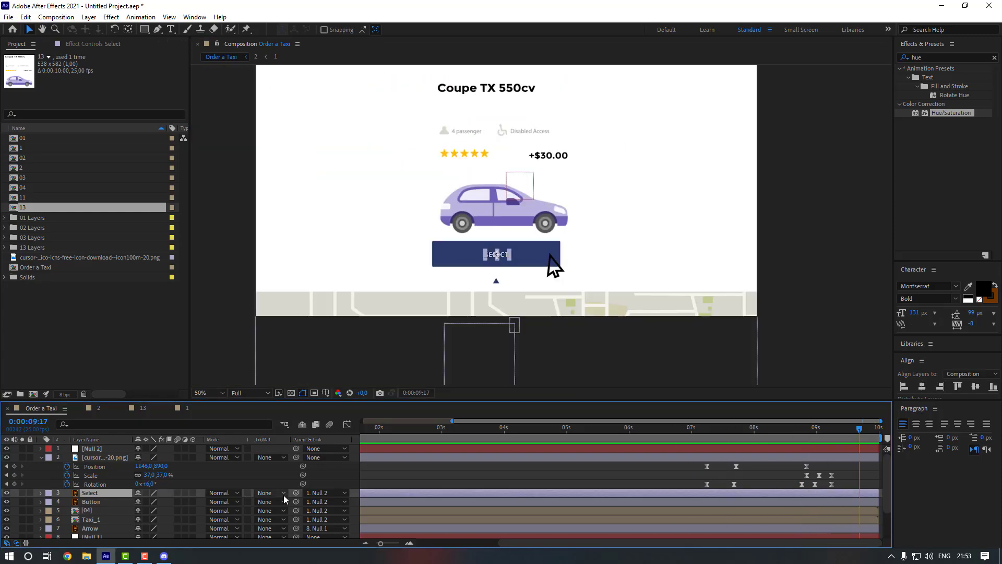
- Parent the Select text to the Button layer and start a Button Scale keyframe at 08:22
{"action": "left_click_drag", "start_coordinate": [120, 496], "coordinate": [105, 501]}
{"action": "left_click", "coordinate": [114, 501]}
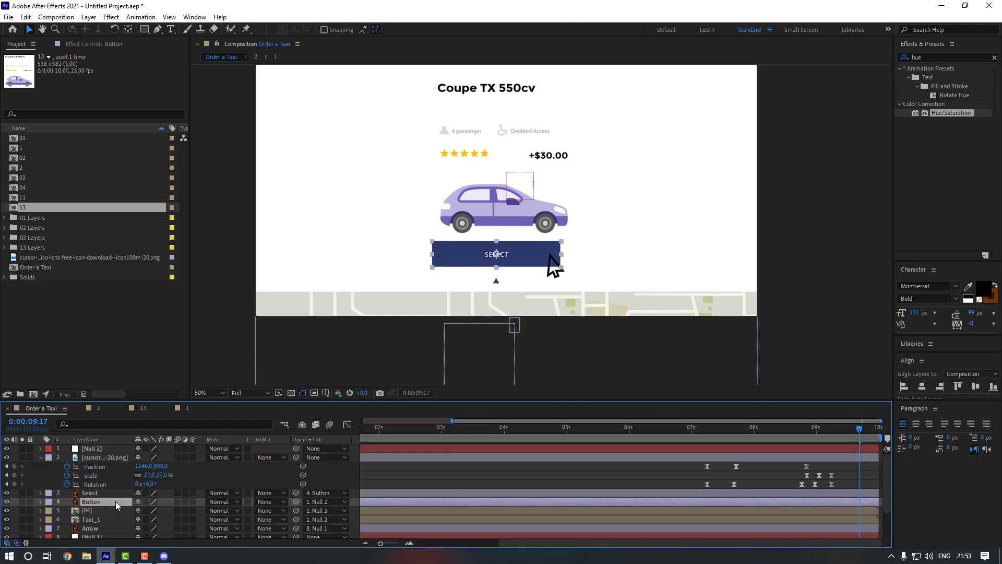
{"action": "left_click", "coordinate": [810, 435]}
{"action": "key", "text": "alt+shift+s"}
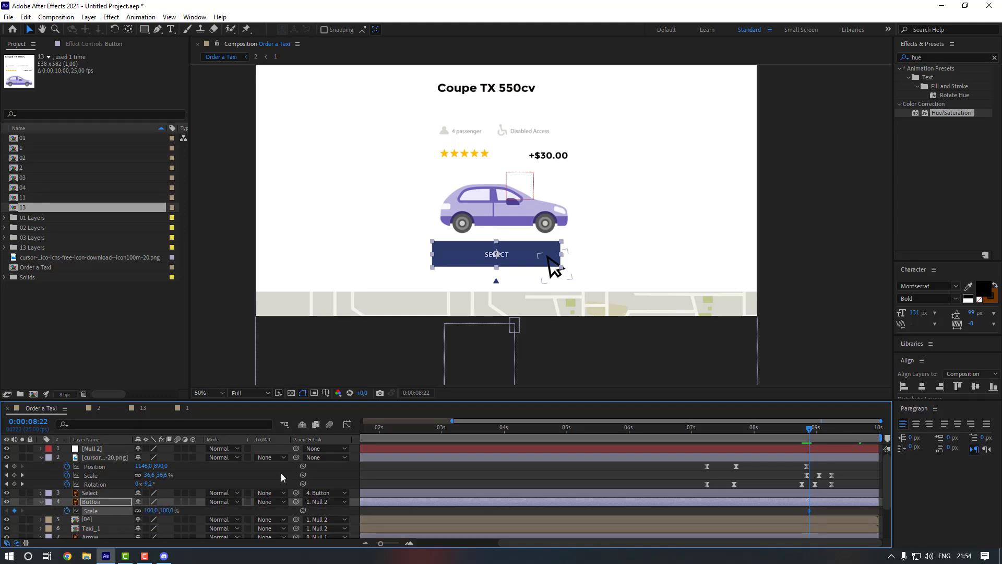
- Key the Button's Scale to 92% at 09:02, then back to 100% a few frames later
{"action": "key", "text": "Page_Down"}
{"action": "key", "text": "Page_Down"}
{"action": "key", "text": "Page_Down"}
{"action": "key", "text": "Page_Down"}
{"action": "key", "text": "Page_Down"}
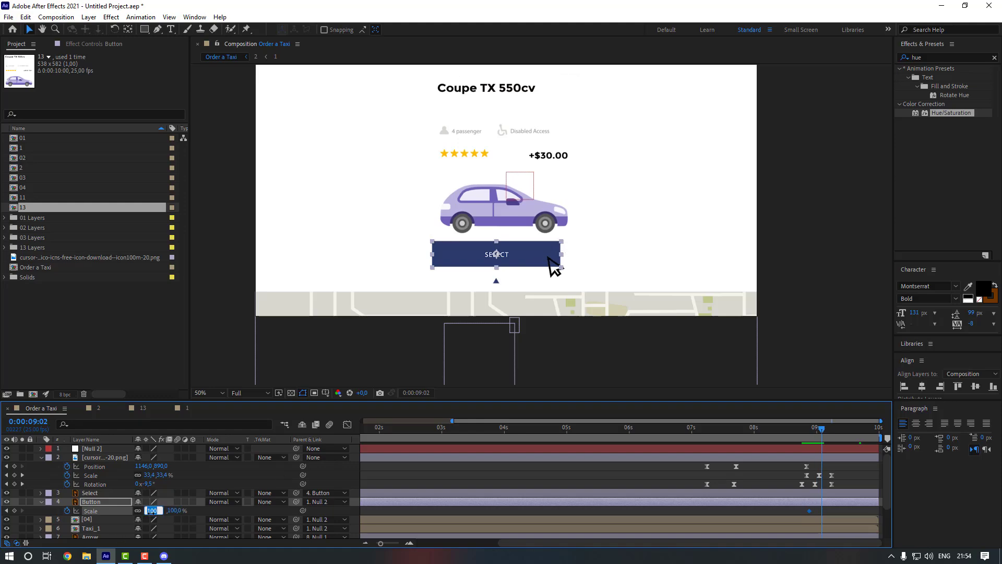
{"action": "left_click", "coordinate": [151, 510]}
{"action": "type", "text": "92"}
{"action": "key", "text": "Return"}
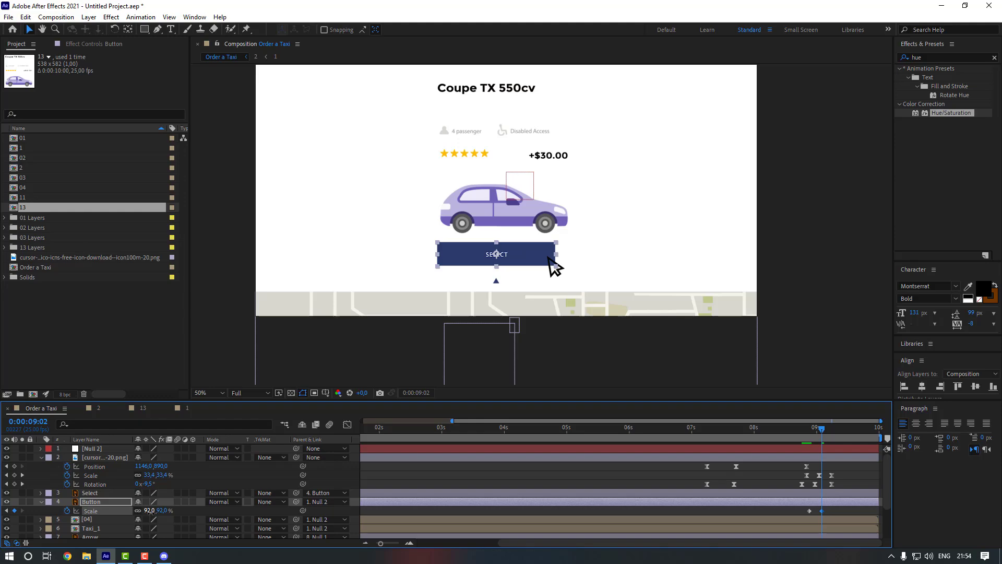
{"action": "key", "text": "Page_Down"}
{"action": "key", "text": "Page_Down"}
{"action": "key", "text": "Page_Down"}
{"action": "key", "text": "Page_Down"}
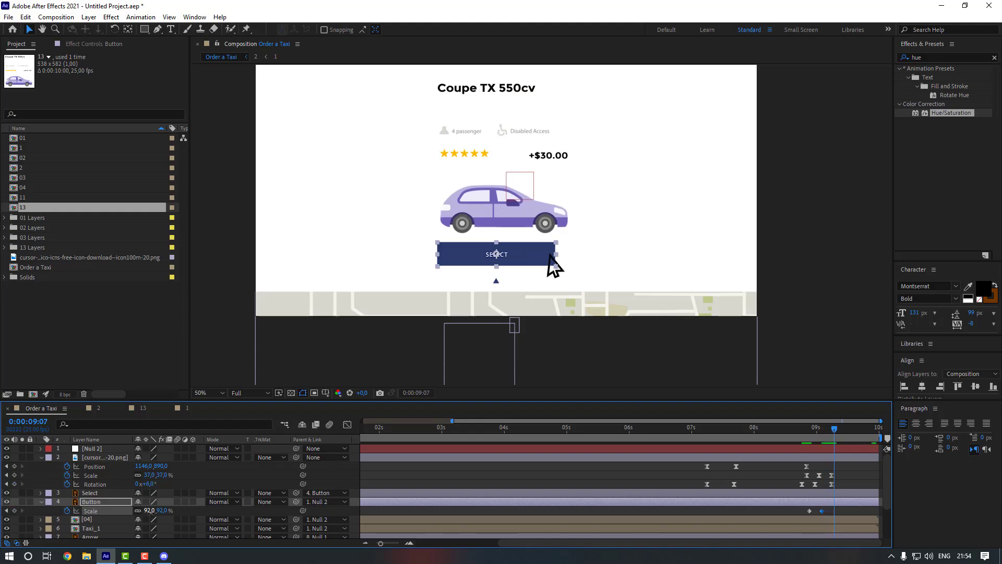
{"action": "left_click", "coordinate": [151, 512]}
{"action": "type", "text": "100"}
{"action": "key", "text": "Return"}
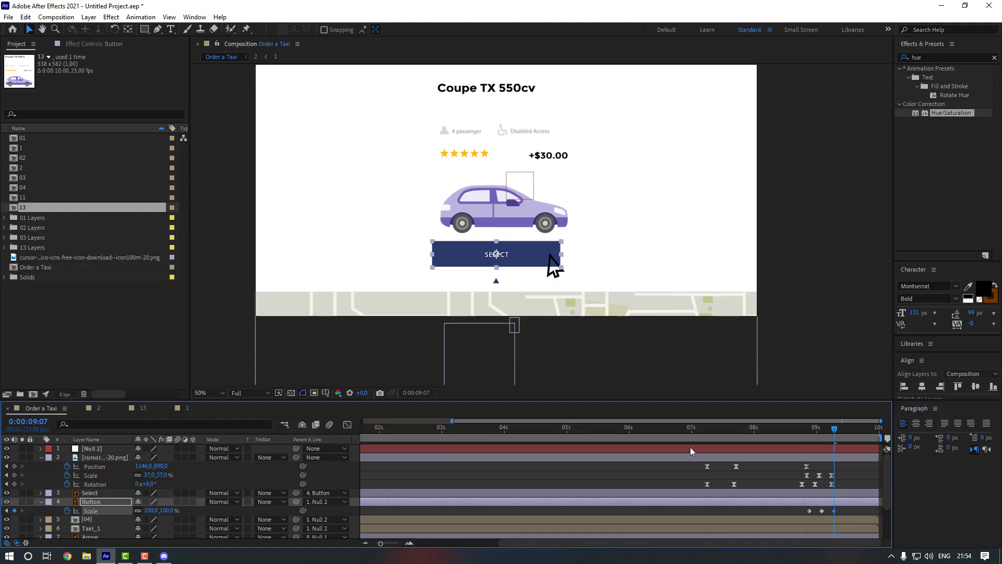
- Apply Easy Ease to the three Button Scale keyframes and preview the button animation
{"action": "left_click_drag", "start_coordinate": [844, 511], "coordinate": [803, 519]}
{"action": "right_click", "coordinate": [835, 514]}
{"action": "mouse_move", "coordinate": [895, 502]}
{"action": "left_click", "coordinate": [694, 434]}
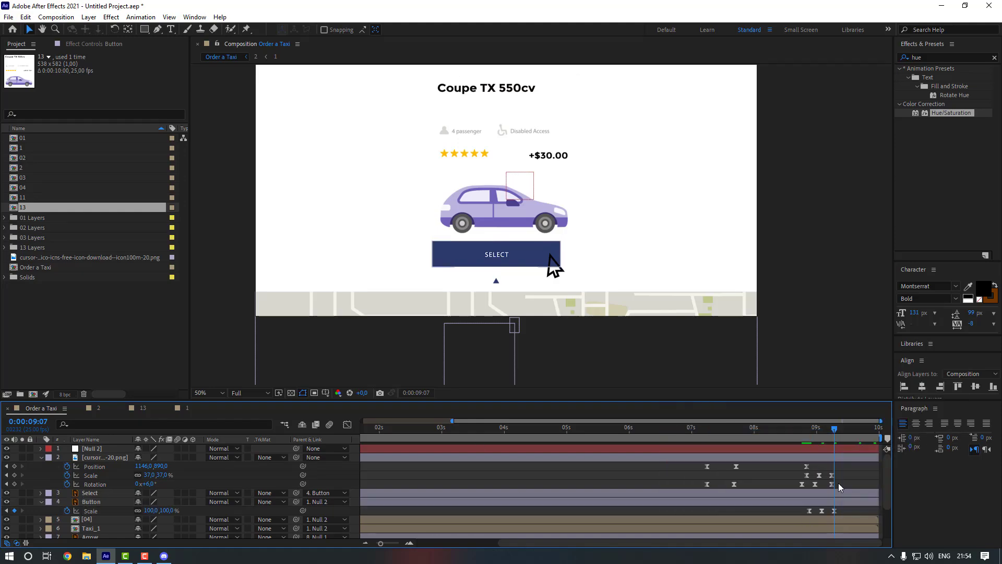
{"action": "left_click", "coordinate": [794, 438]}
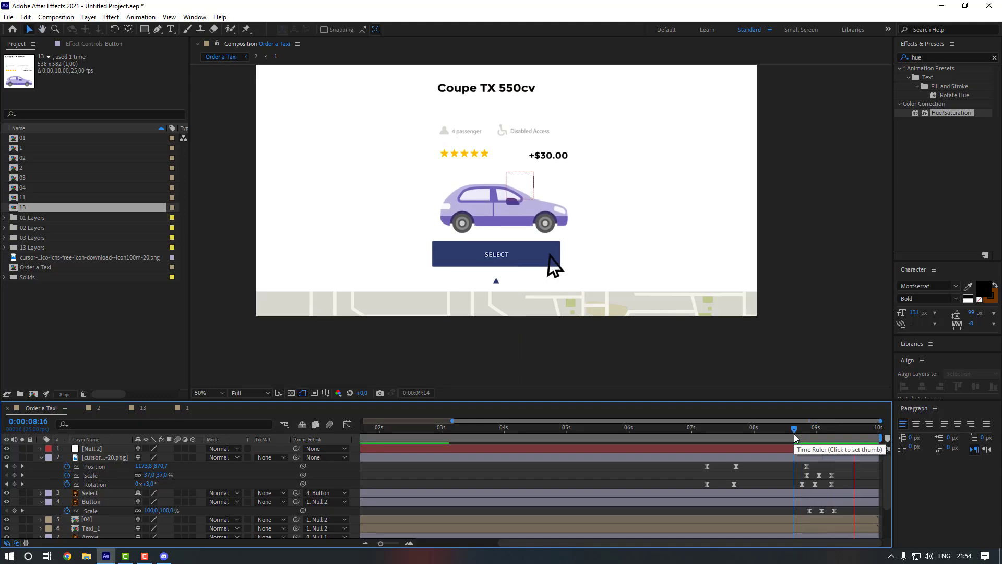
{"action": "key", "text": "space"}
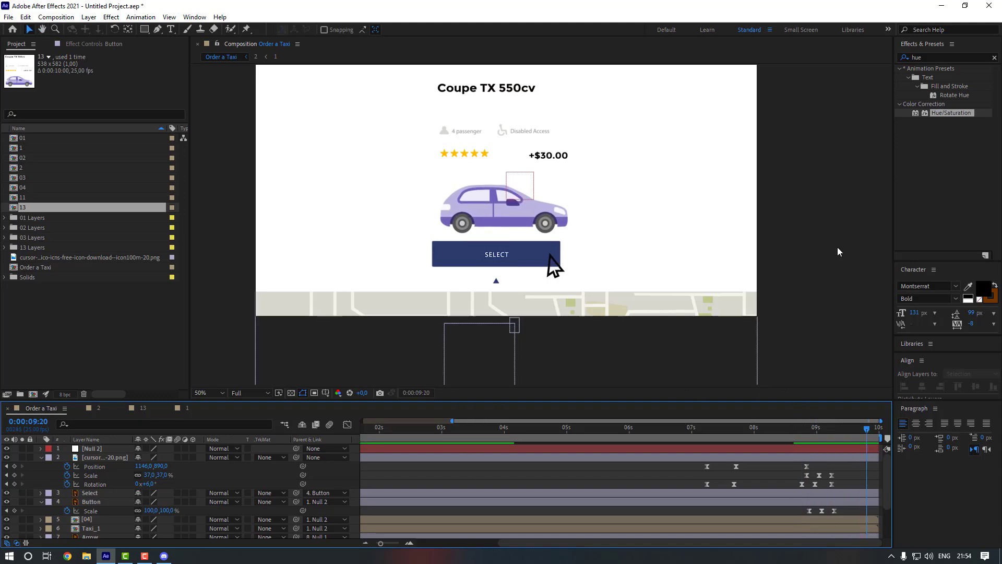
- Set the Order a Taxi composition duration to 0:00:15:00
{"action": "right_click", "coordinate": [795, 236]}
{"action": "left_click", "coordinate": [819, 249]}
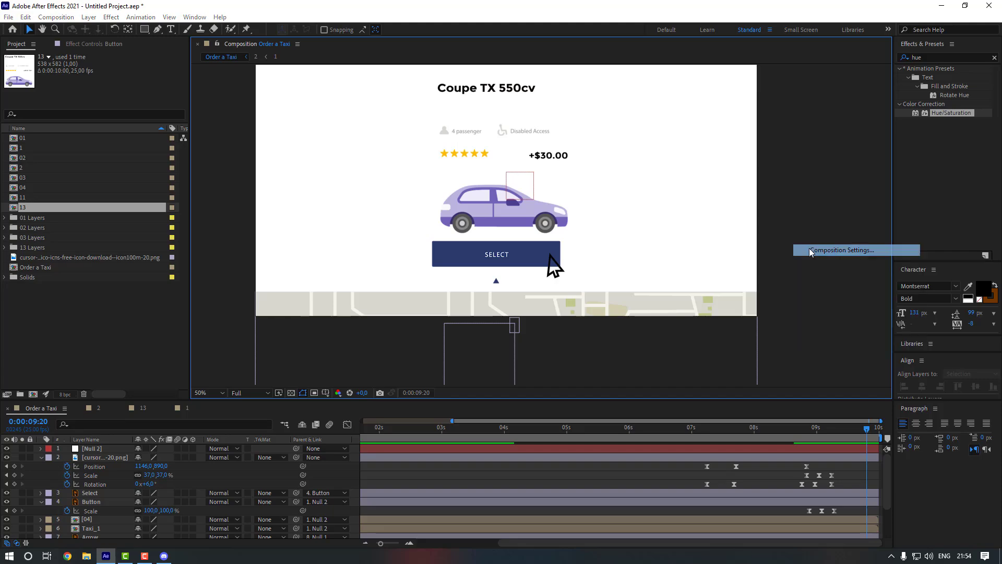
{"action": "left_click", "coordinate": [666, 314]}
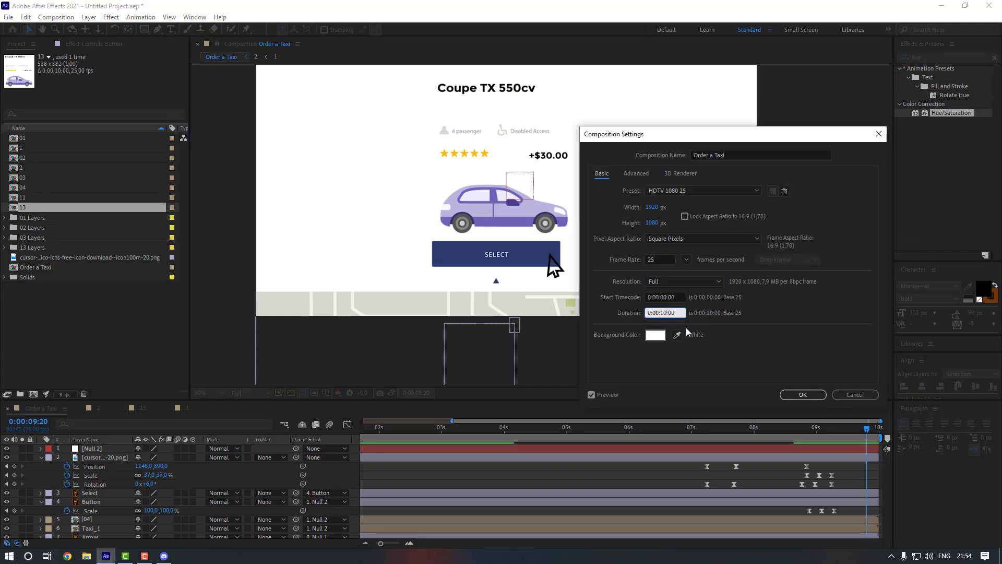
{"action": "left_click", "coordinate": [801, 394]}
- Extend every layer in Order a Taxi to end at 15 seconds
{"action": "left_click_drag", "start_coordinate": [387, 544], "coordinate": [366, 546]}
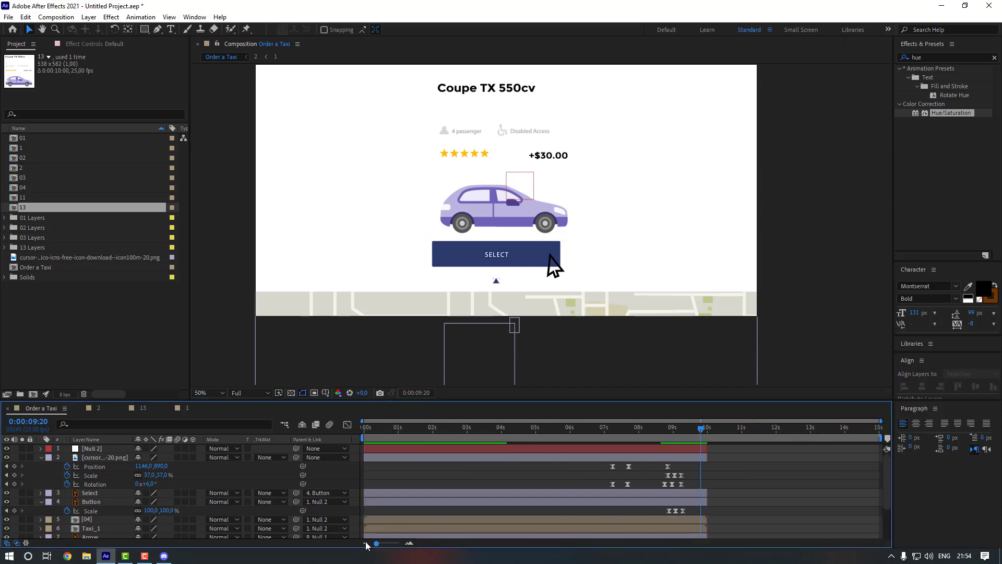
{"action": "key", "text": "ctrl+a"}
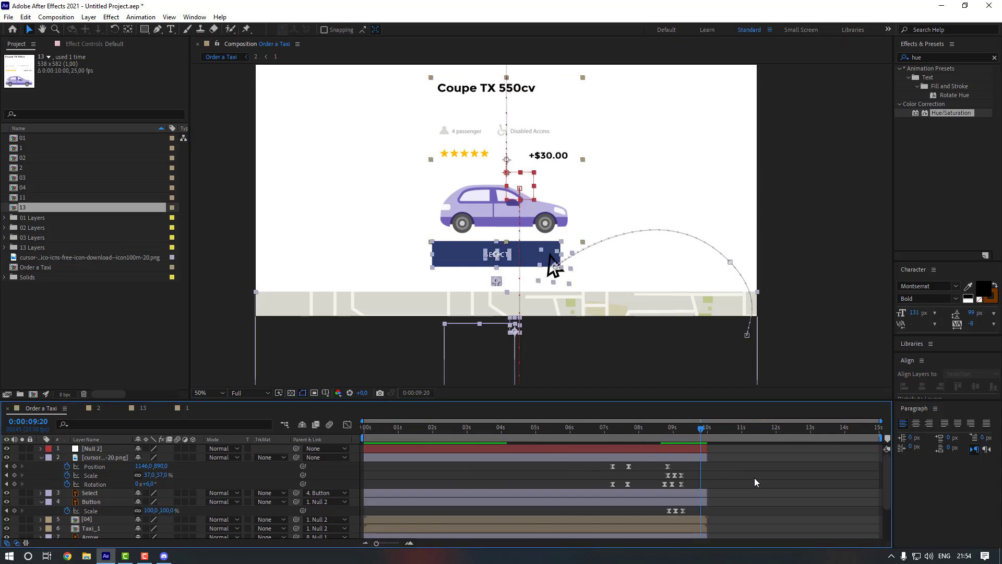
{"action": "left_click_drag", "start_coordinate": [713, 459], "coordinate": [880, 457]}
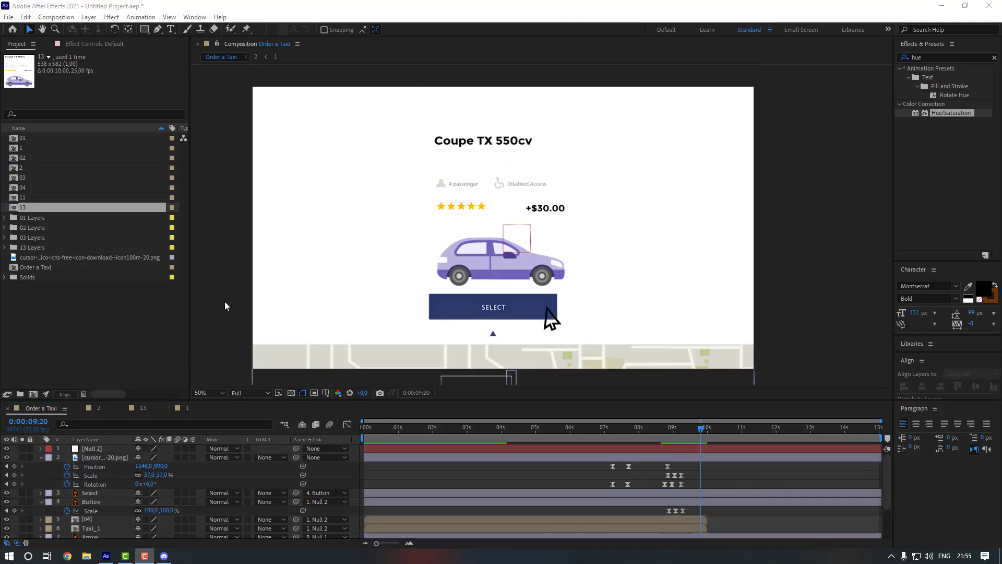
- Add a new Null Object over the car with its anchor point centred
{"action": "right_click", "coordinate": [225, 286]}
{"action": "mouse_move", "coordinate": [232, 286]}
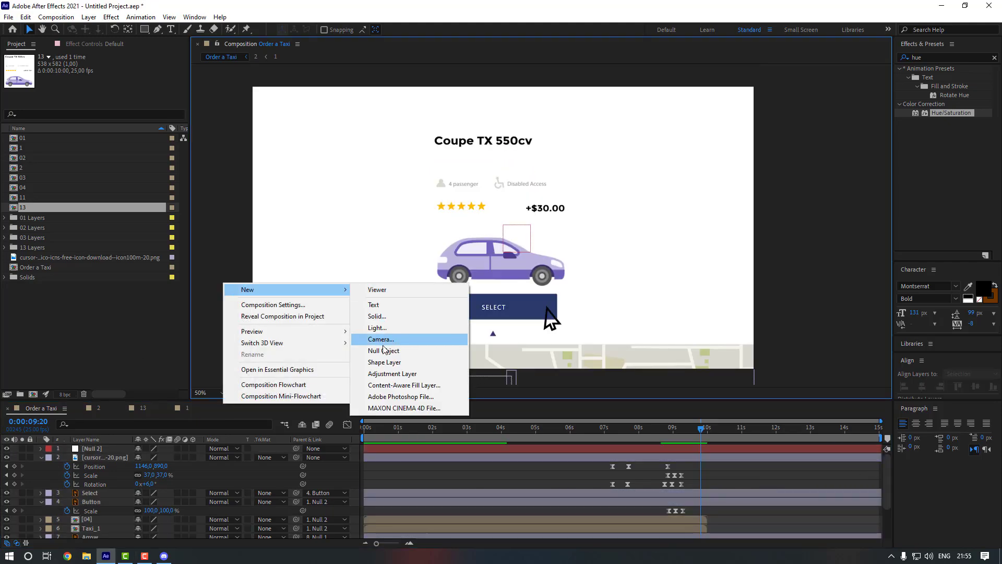
{"action": "left_click", "coordinate": [389, 349]}
{"action": "left_click_drag", "start_coordinate": [511, 251], "coordinate": [489, 274]}
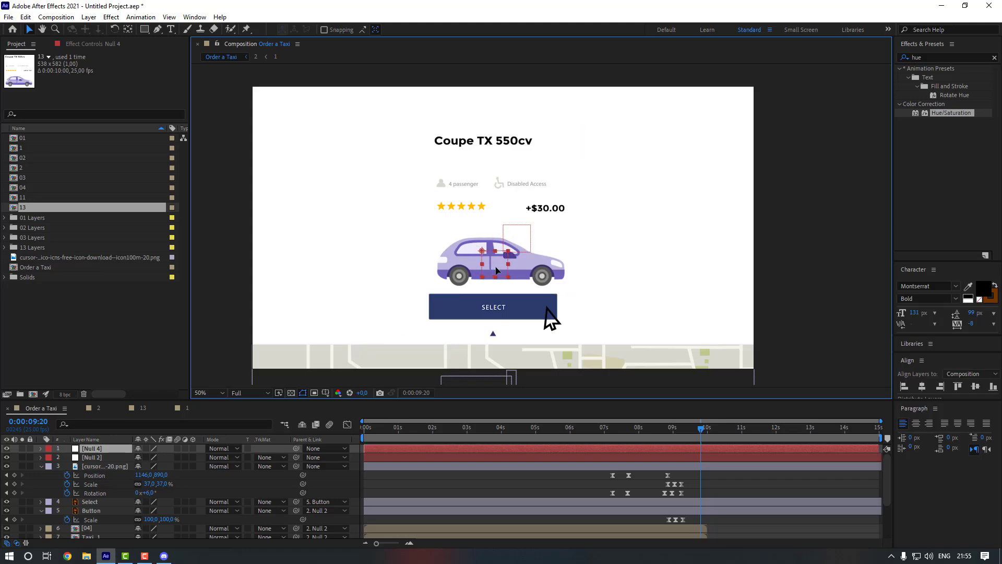
{"action": "double_click", "coordinate": [128, 29]}
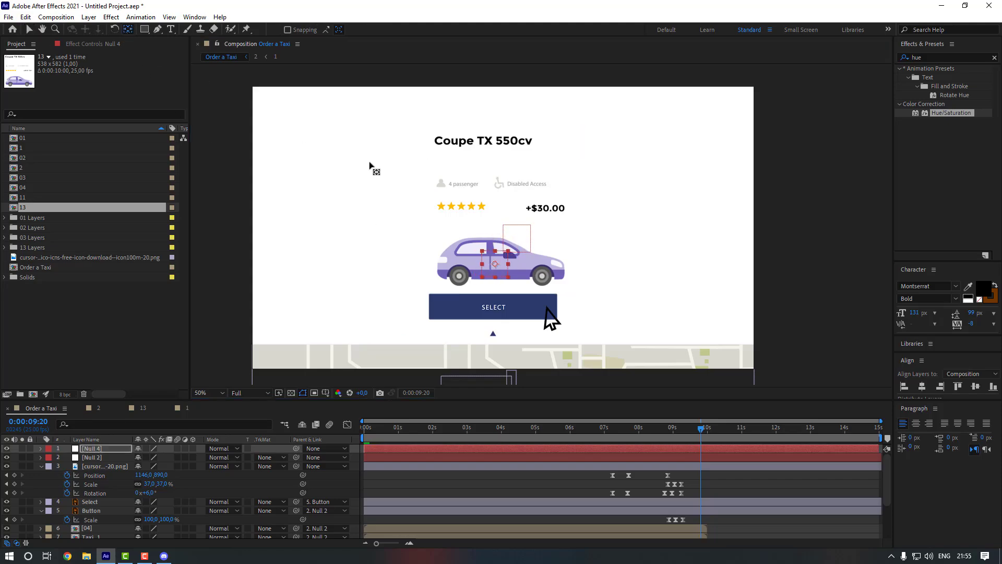
{"action": "key", "text": "v"}
- Parent Null 2 to Null 4 and adjust Null 4's Position
{"action": "left_click", "coordinate": [116, 460]}
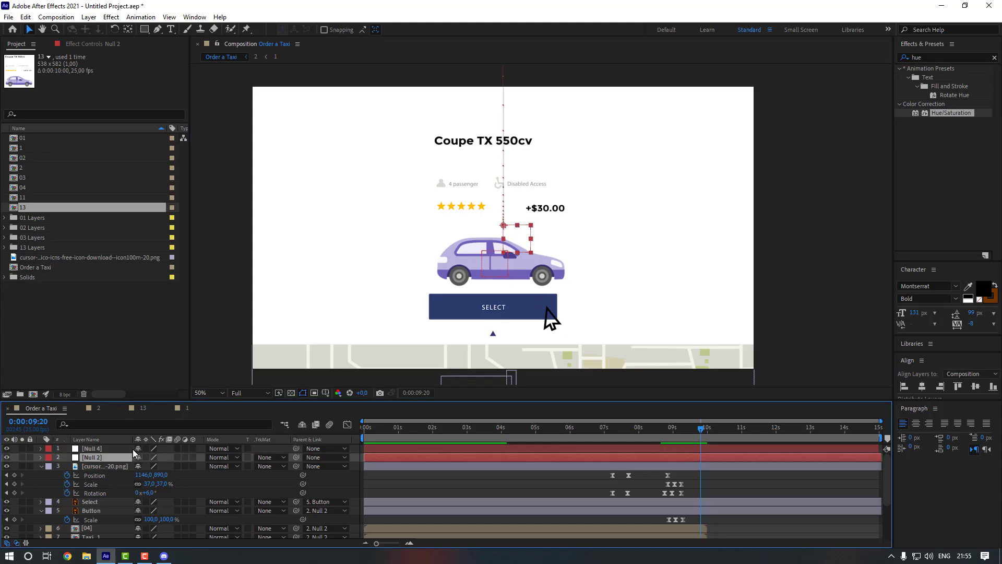
{"action": "left_click_drag", "start_coordinate": [297, 458], "coordinate": [114, 449]}
{"action": "left_click", "coordinate": [99, 504]}
{"action": "left_click", "coordinate": [125, 449]}
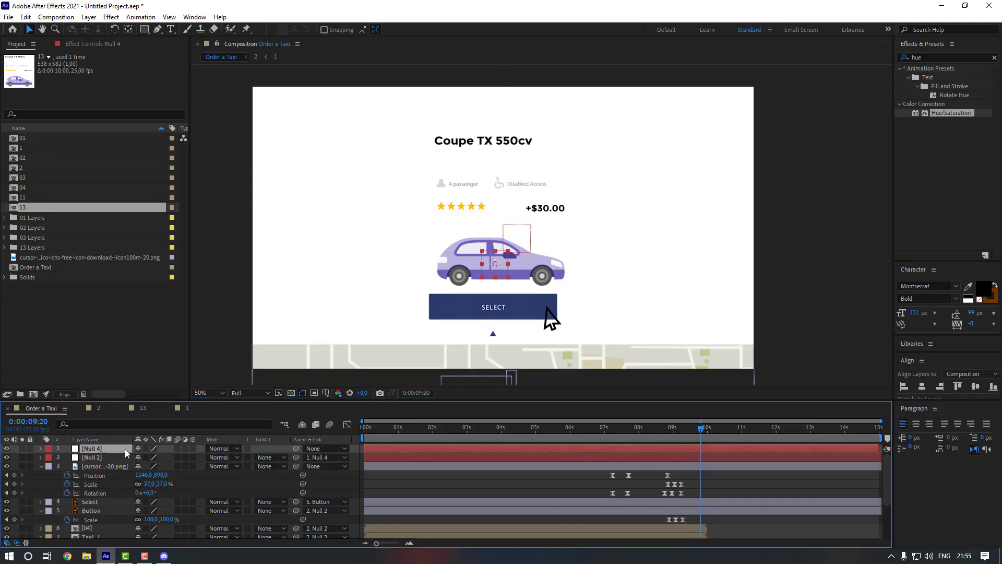
{"action": "key", "text": "alt+shift+p"}
{"action": "mouse_move", "coordinate": [142, 457]}
{"action": "left_mouse_down"}
{"action": "mouse_move", "coordinate": [105, 457]}
{"action": "mouse_move", "coordinate": [139, 461]}
{"action": "left_mouse_up"}
{"action": "scroll", "coordinate": [105, 470], "scroll_direction": "down", "scroll_amount": 2}
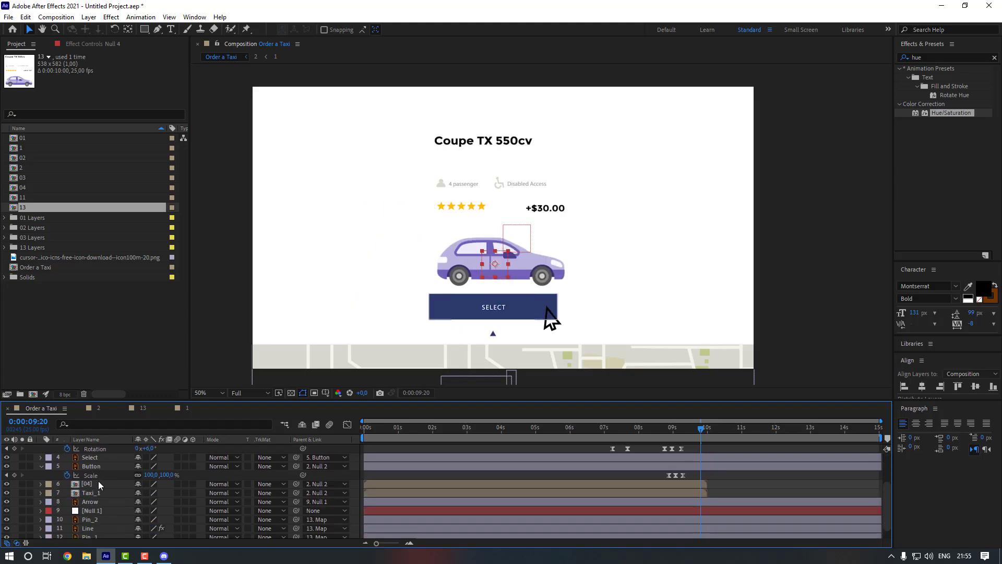
- Parent Null 1 and the cursor layer to Null 4
{"action": "left_click", "coordinate": [100, 510]}
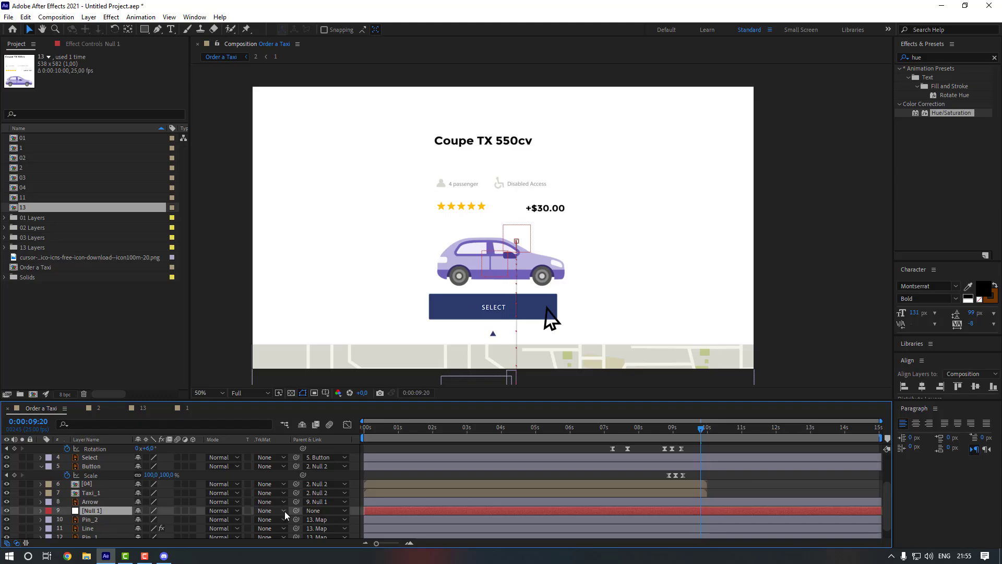
{"action": "left_click", "coordinate": [309, 512]}
{"action": "left_click", "coordinate": [323, 362]}
{"action": "scroll", "coordinate": [115, 501], "scroll_direction": "up", "scroll_amount": 2}
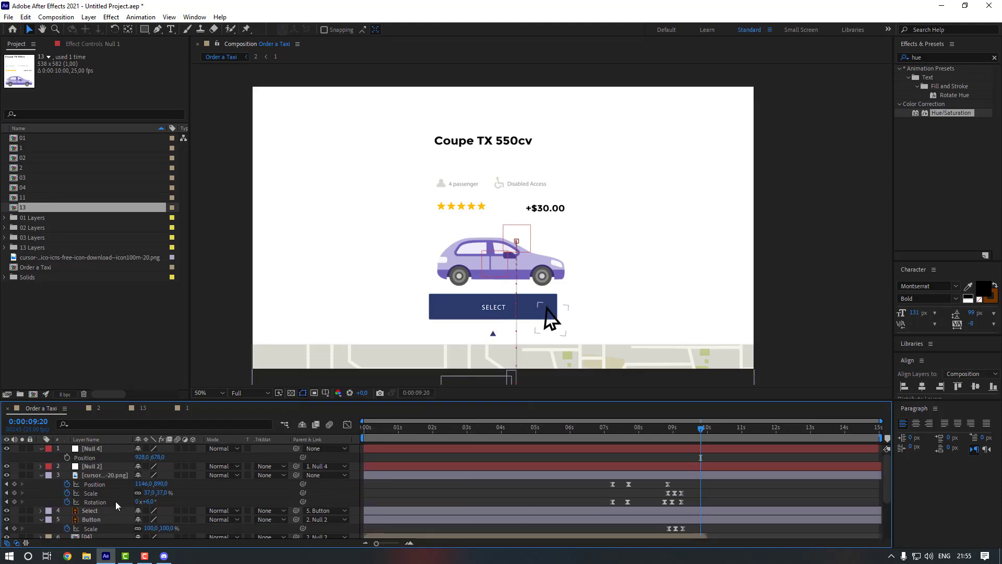
{"action": "left_click", "coordinate": [105, 474]}
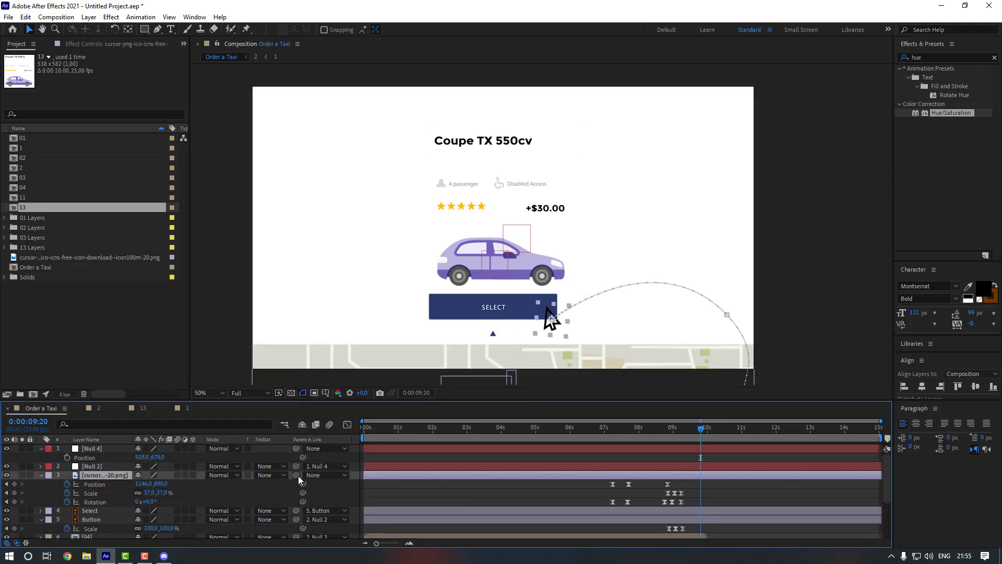
{"action": "left_click_drag", "start_coordinate": [296, 475], "coordinate": [92, 449]}
- Set a starting Position keyframe (928, 678) on Null 4 at 9:09
{"action": "mouse_move", "coordinate": [704, 437]}
{"action": "left_mouse_down"}
{"action": "mouse_move", "coordinate": [670, 434]}
{"action": "mouse_move", "coordinate": [685, 441]}
{"action": "left_mouse_up"}
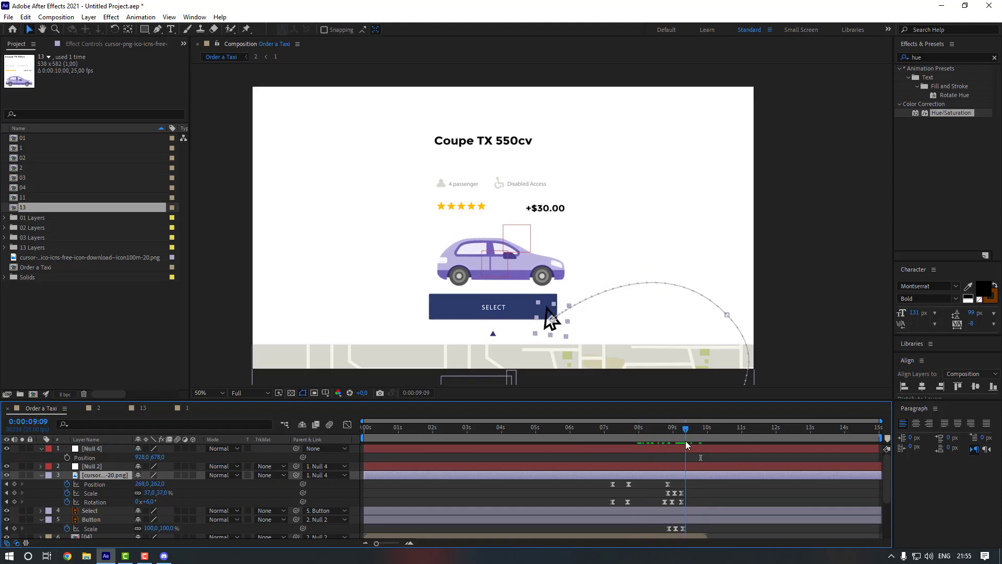
{"action": "left_click", "coordinate": [693, 449]}
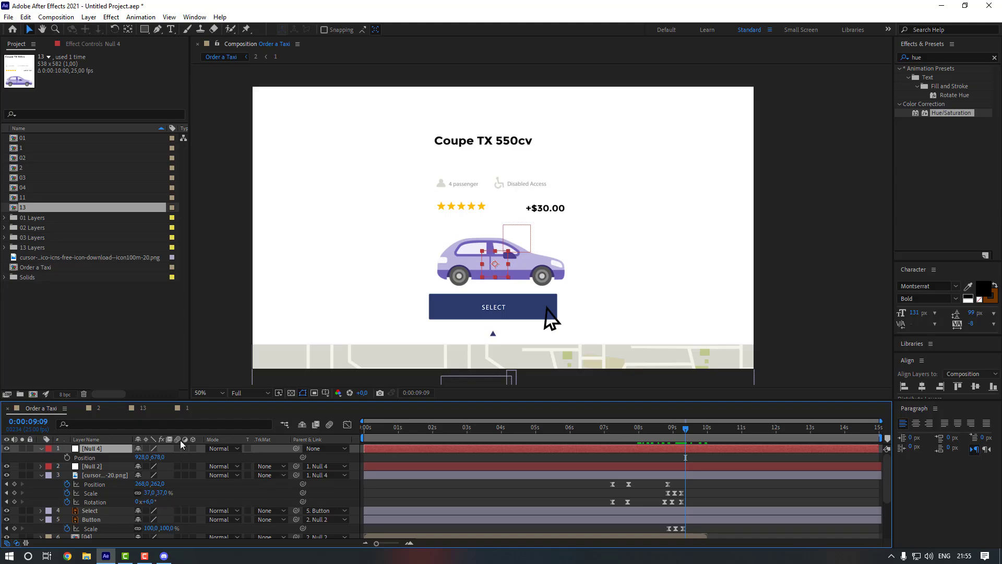
{"action": "left_click", "coordinate": [67, 457]}
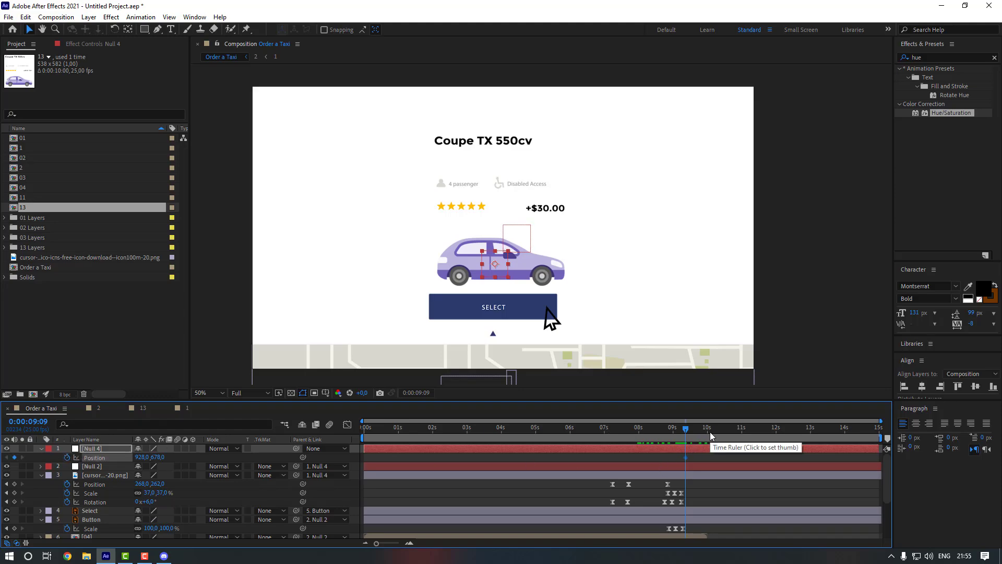
- At 9:19 move Null 4 to -459, 927, pushing the taxi card off-frame
{"action": "key", "text": "space"}
{"action": "left_click_drag", "start_coordinate": [140, 458], "coordinate": [1, 458]}
{"action": "left_click_drag", "start_coordinate": [154, 457], "coordinate": [295, 458]}
{"action": "left_click_drag", "start_coordinate": [145, 458], "coordinate": [667, 500]}
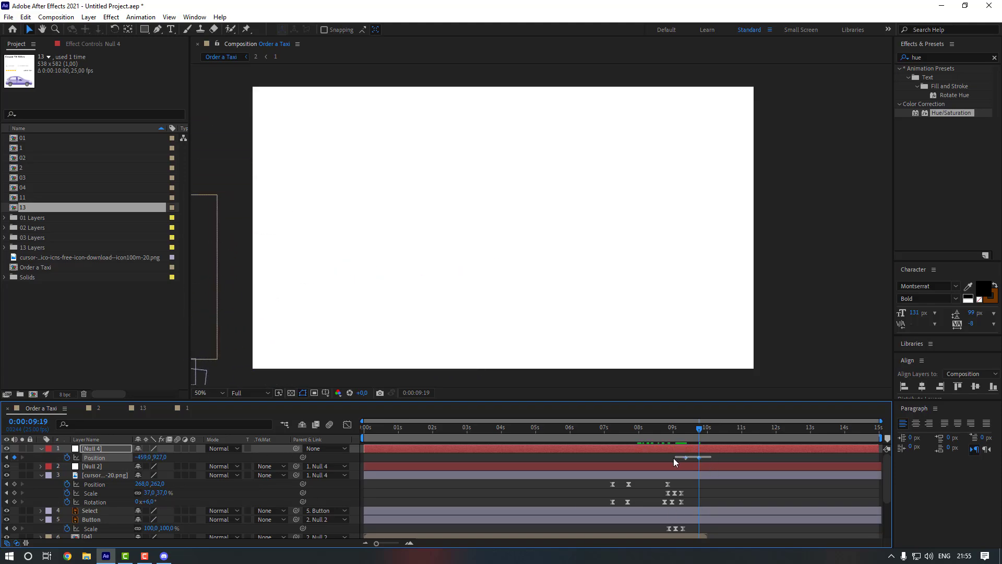
- Easy Ease Null 4's Position keyframes and steepen the speed curve in the Graph Editor
{"action": "right_click", "coordinate": [700, 457]}
{"action": "mouse_move", "coordinate": [715, 450]}
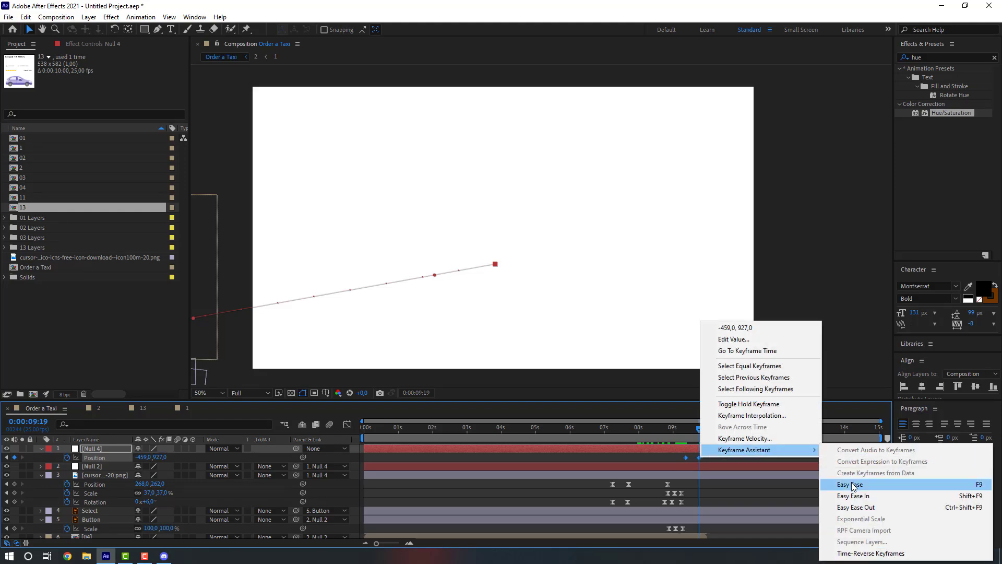
{"action": "left_click", "coordinate": [851, 484]}
{"action": "key", "text": "shift+F3"}
{"action": "left_click", "coordinate": [694, 434]}
{"action": "key", "text": "="}
{"action": "key", "text": "="}
{"action": "key", "text": "="}
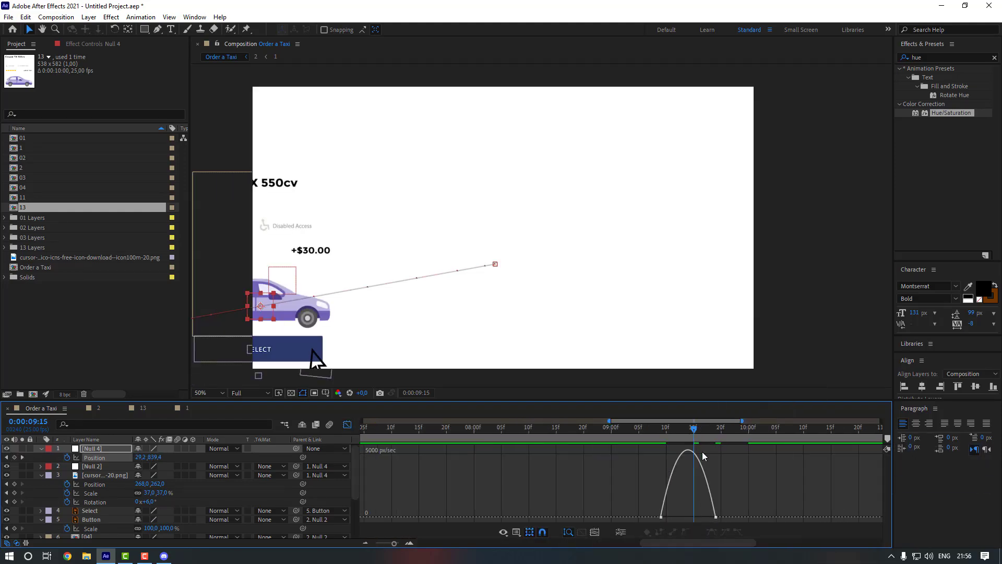
{"action": "left_click_drag", "start_coordinate": [752, 510], "coordinate": [690, 517]}
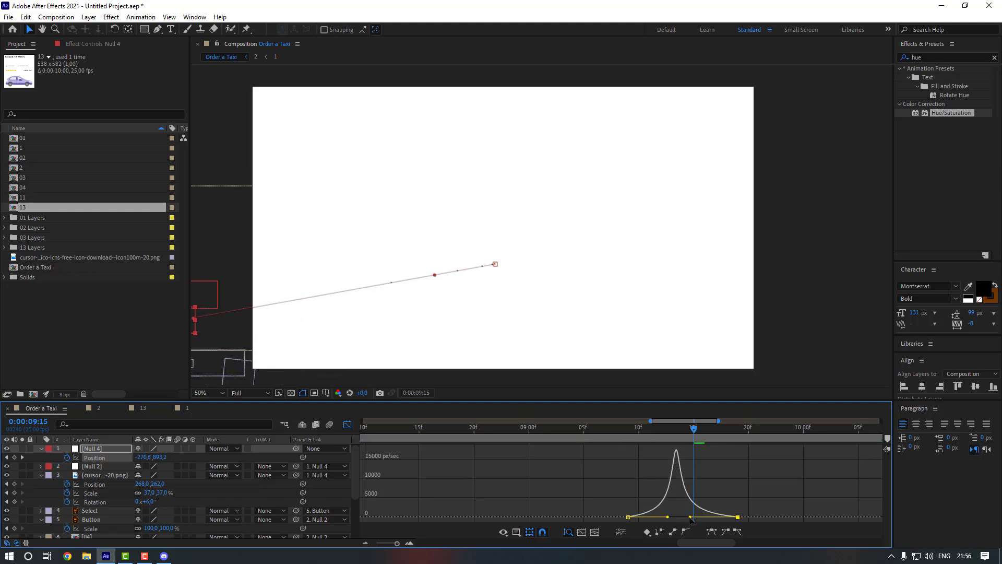
{"action": "left_click", "coordinate": [347, 424]}
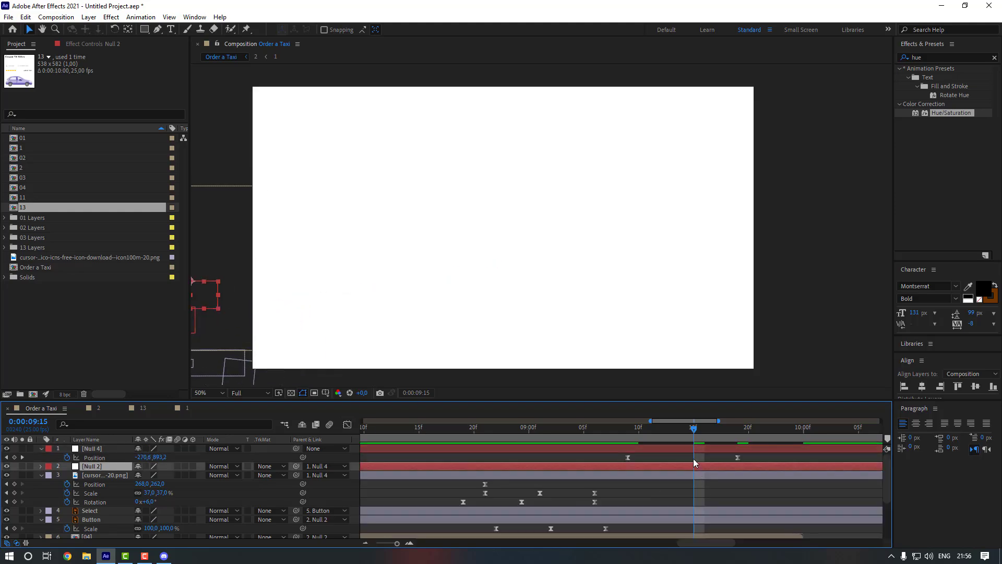
- Move the end Position keyframe to about 11 s and preview the motion from 8:17
{"action": "scroll", "coordinate": [693, 458], "scroll_direction": "down", "scroll_amount": 6}
{"action": "left_click_drag", "start_coordinate": [712, 458], "coordinate": [736, 458]}
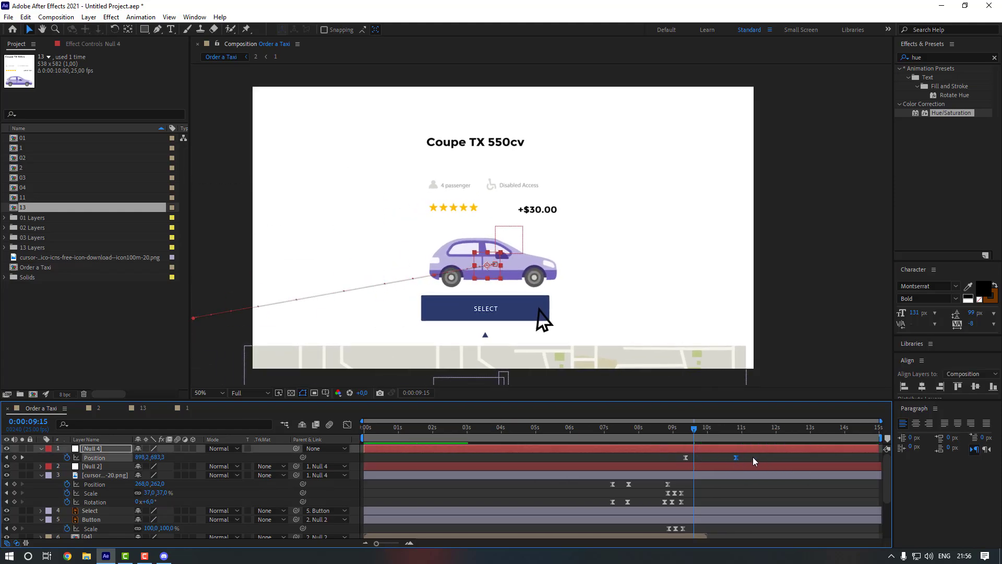
{"action": "left_click", "coordinate": [661, 430]}
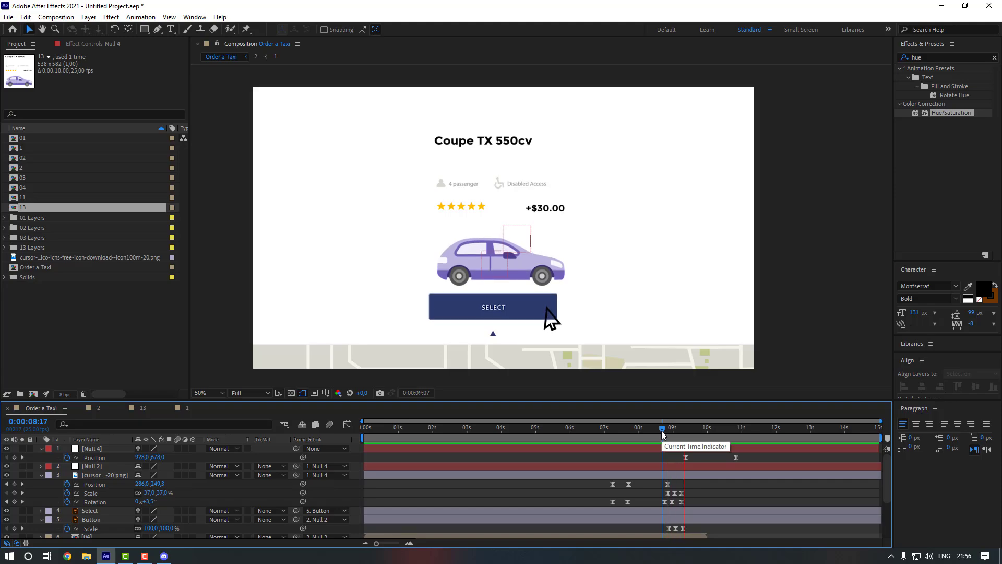
{"action": "key", "text": "space"}
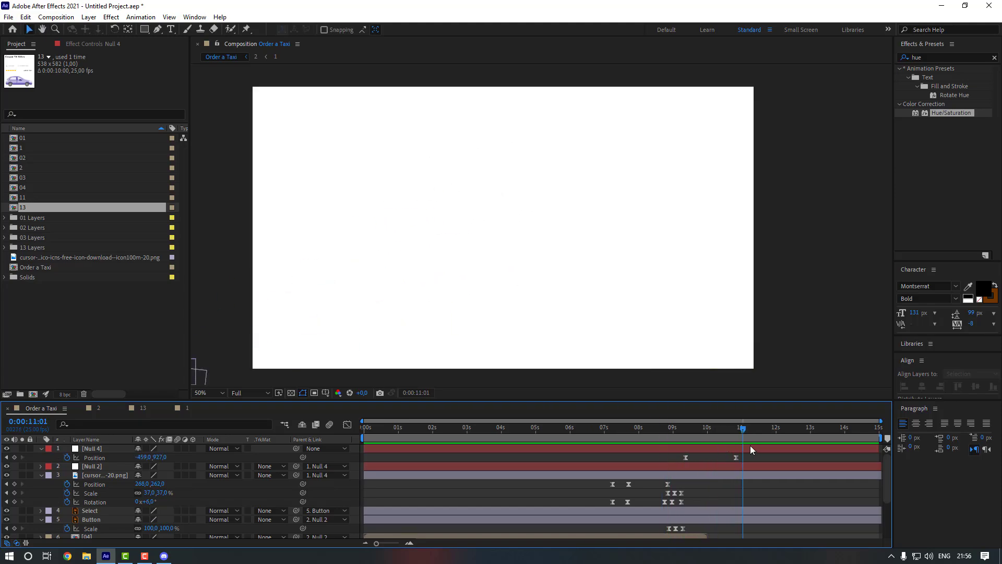
- Cut all the payment screen layers out of comp 03
{"action": "left_click", "coordinate": [35, 180]}
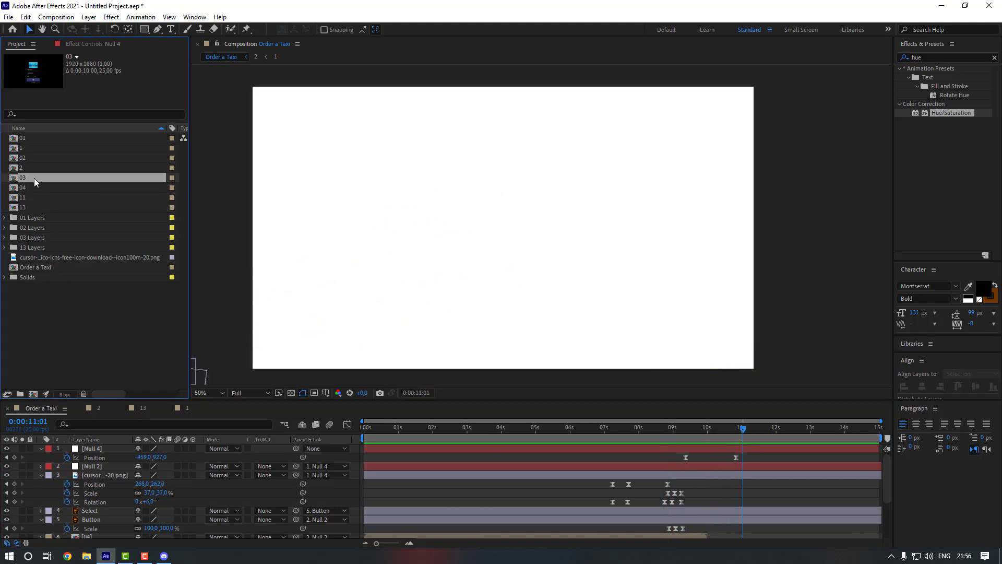
{"action": "double_click", "coordinate": [34, 180]}
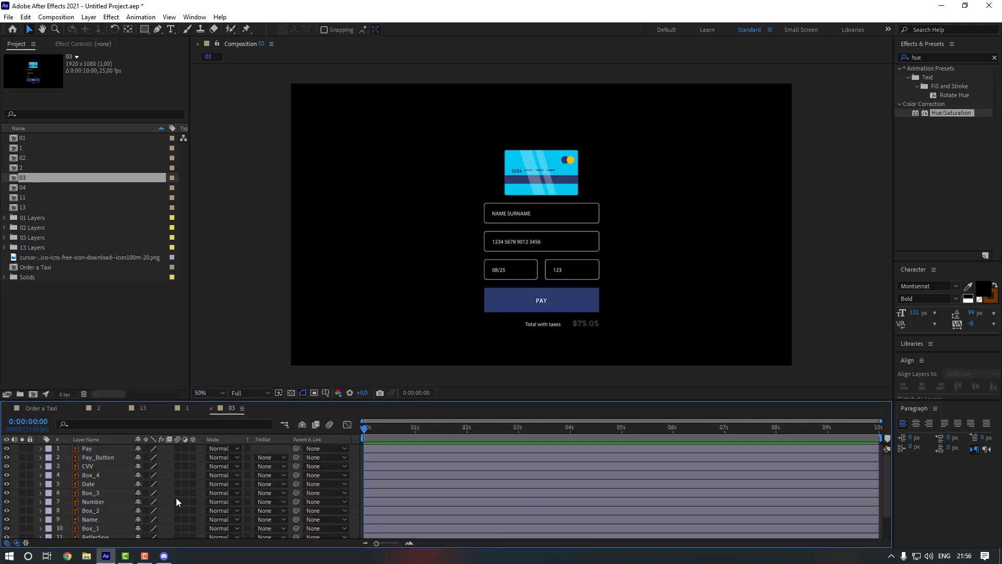
{"action": "left_click", "coordinate": [104, 484]}
{"action": "key", "text": "ctrl+a"}
{"action": "key", "text": "Delete"}
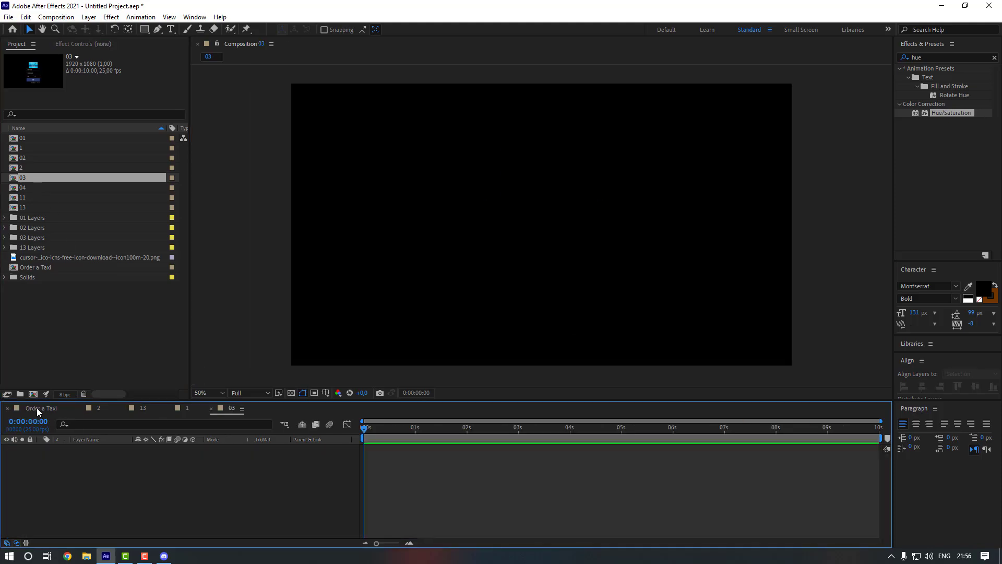
- Paste the payment screen layers into Order a Taxi and extend them to 15 seconds
{"action": "left_click", "coordinate": [38, 410]}
{"action": "left_click", "coordinate": [104, 450]}
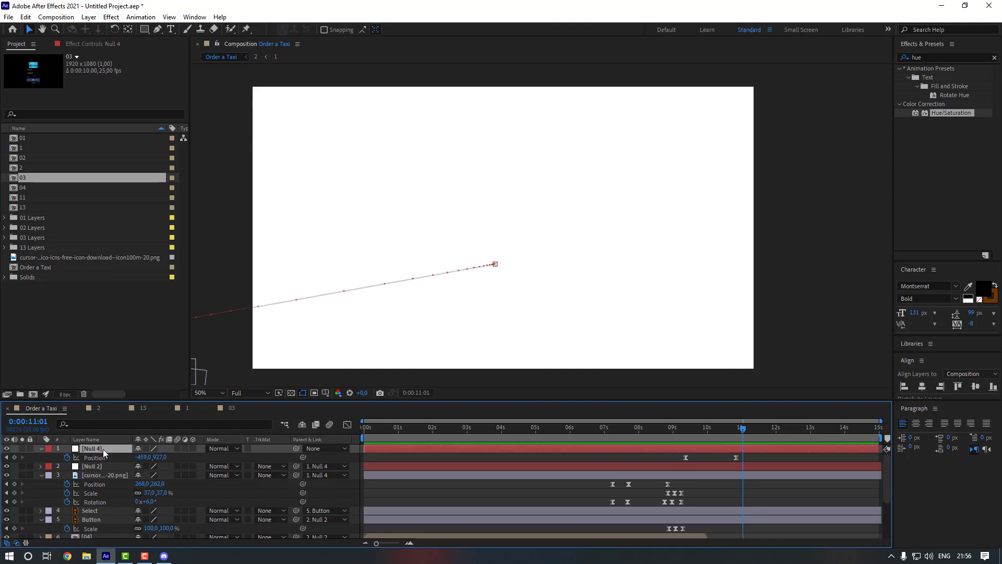
{"action": "key", "text": "ctrl+v"}
{"action": "scroll", "coordinate": [228, 381], "scroll_direction": "down", "scroll_amount": 2}
{"action": "left_click_drag", "start_coordinate": [707, 449], "coordinate": [885, 452]}
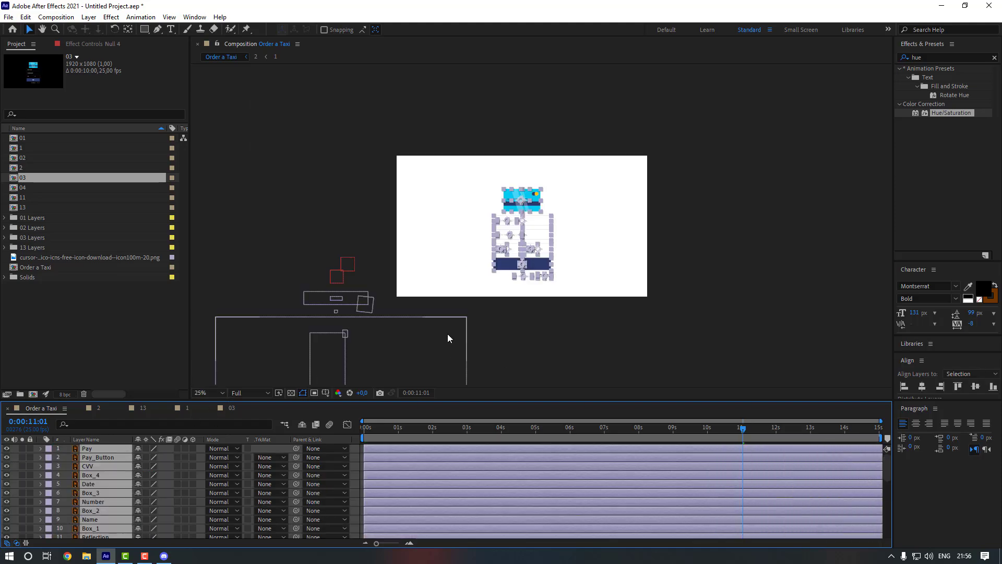
{"action": "left_click", "coordinate": [541, 313]}
- Parent the Pay through Total form layers to Null 4
{"action": "scroll", "coordinate": [541, 313], "scroll_direction": "up", "scroll_amount": 2}
{"action": "key", "text": "h"}
{"action": "left_click_drag", "start_coordinate": [521, 317], "coordinate": [580, 267]}
{"action": "key", "text": "v"}
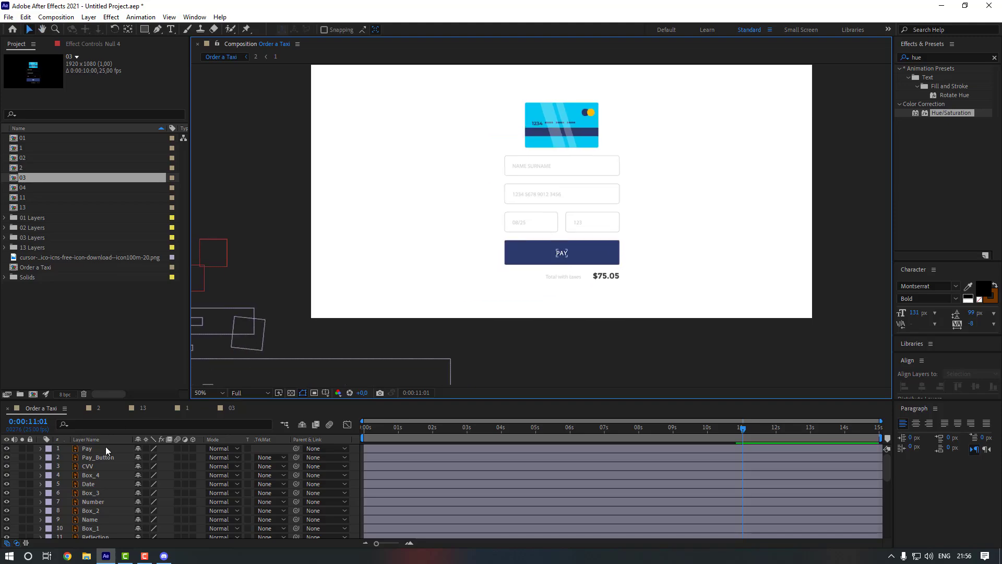
{"action": "left_click", "coordinate": [100, 447]}
{"action": "scroll", "coordinate": [100, 469], "scroll_direction": "down", "scroll_amount": 3}
{"action": "left_click", "coordinate": [134, 485], "text": "shift"}
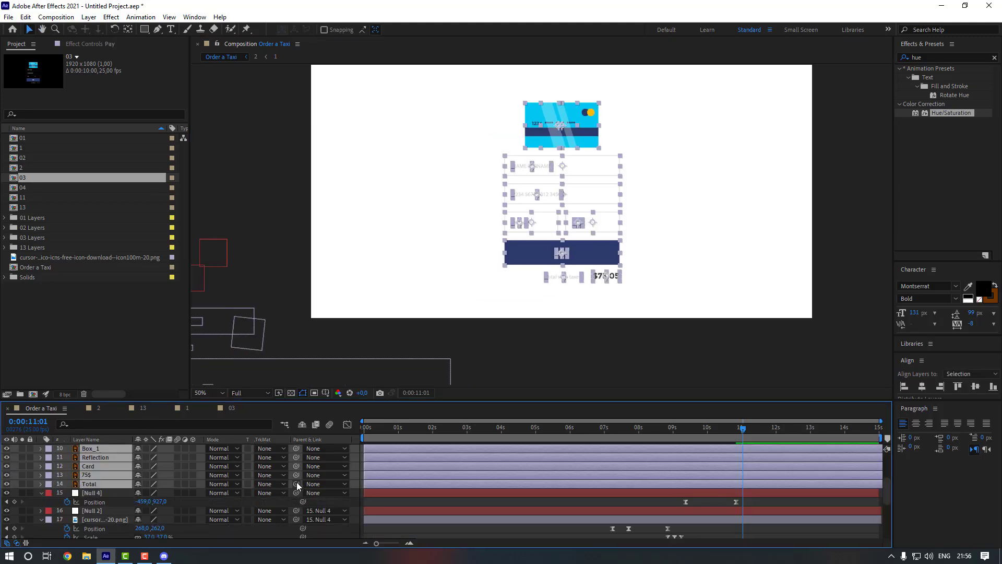
{"action": "left_click_drag", "start_coordinate": [237, 488], "coordinate": [92, 493]}
- Preview the slide to the payment screen starting from 6:06
{"action": "left_click", "coordinate": [506, 327]}
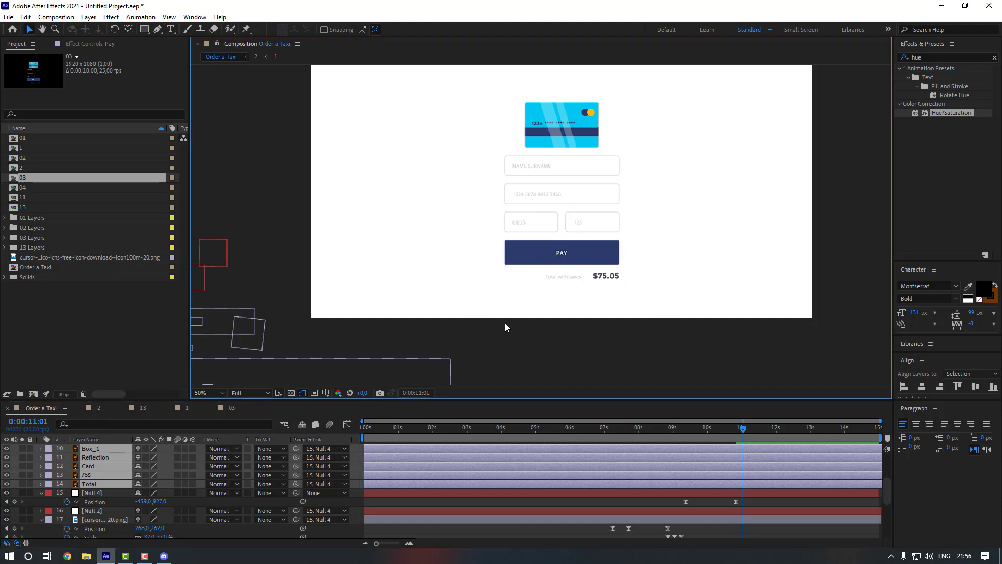
{"action": "left_click_drag", "start_coordinate": [510, 319], "coordinate": [501, 350]}
{"action": "left_click_drag", "start_coordinate": [645, 430], "coordinate": [577, 429]}
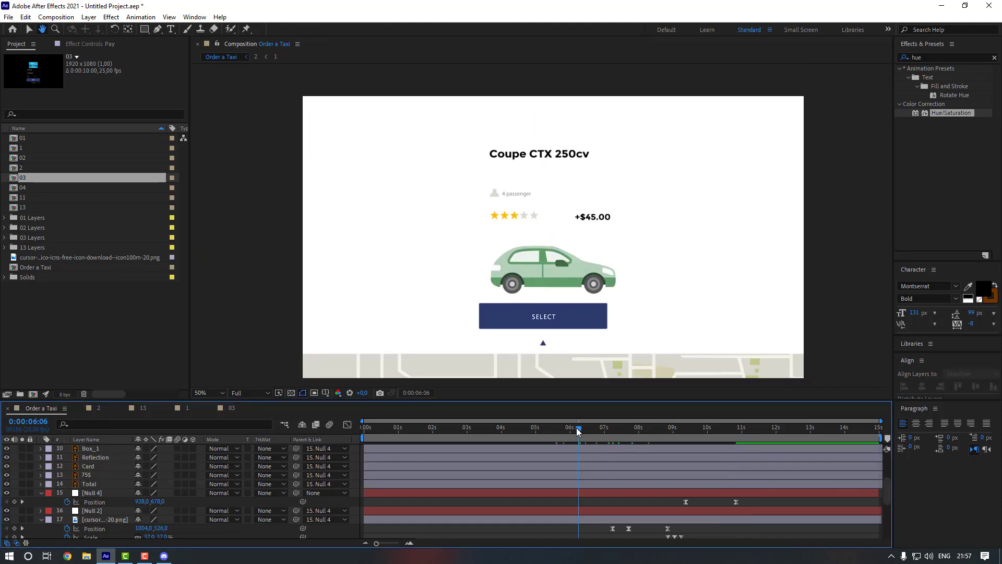
{"action": "key", "text": "space"}
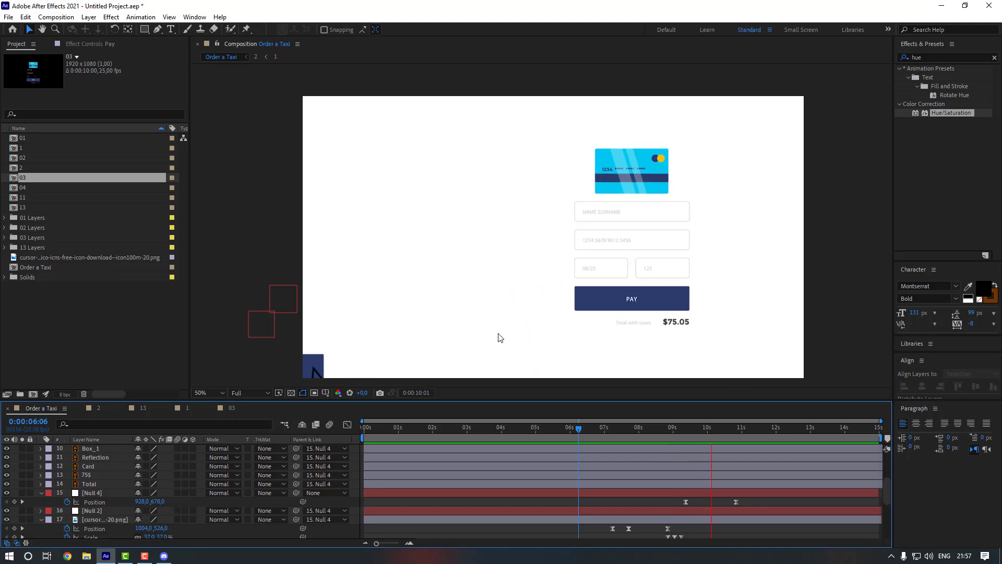
{"action": "key", "text": "space"}
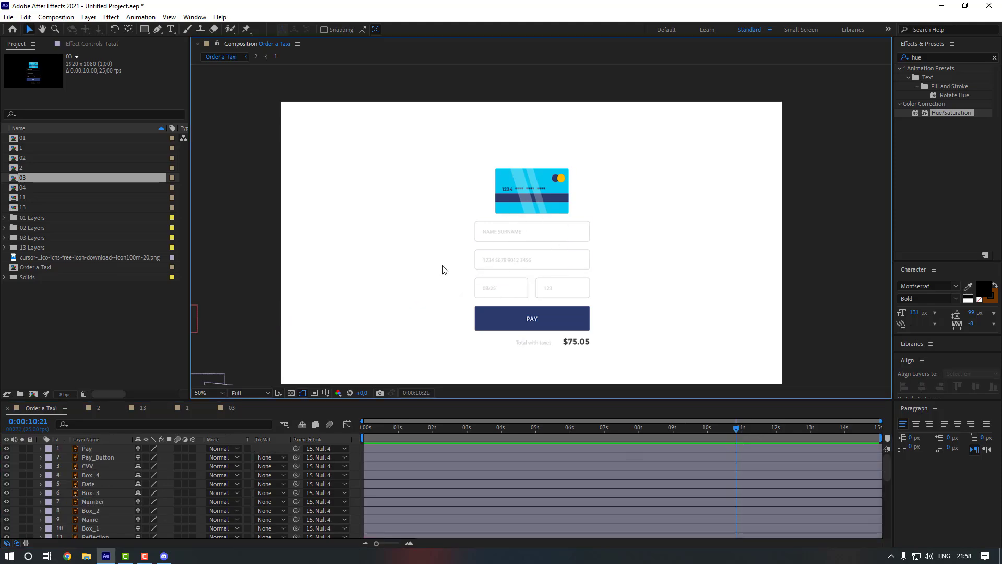
- Remove the parent link from the Pay and lower form layers
{"action": "left_click", "coordinate": [115, 449]}
{"action": "scroll", "coordinate": [115, 452], "scroll_direction": "down", "scroll_amount": 2}
{"action": "left_click", "coordinate": [108, 510], "text": "shift"}
{"action": "scroll", "coordinate": [108, 506], "scroll_direction": "up", "scroll_amount": 2}
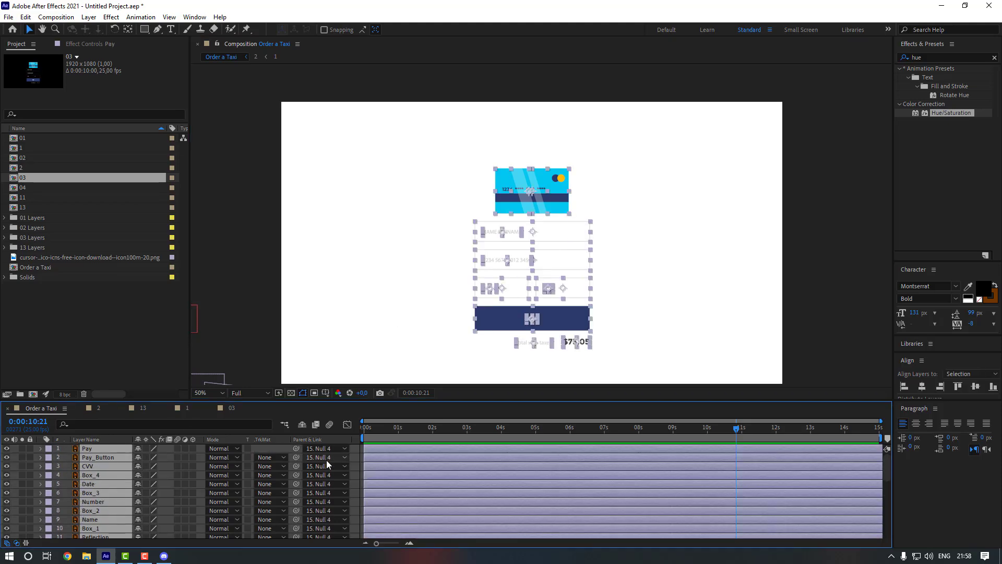
{"action": "left_click", "coordinate": [328, 464]}
{"action": "left_click", "coordinate": [318, 125]}
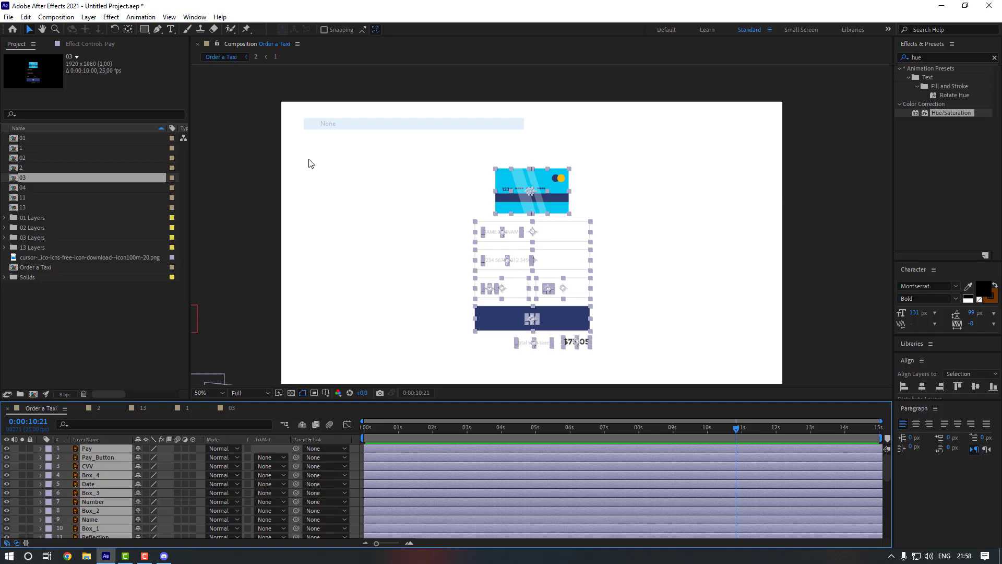
- Add a new Null 5 object positioned over the payment form
{"action": "right_click", "coordinate": [239, 173]}
{"action": "mouse_move", "coordinate": [291, 174]}
{"action": "left_click", "coordinate": [398, 237]}
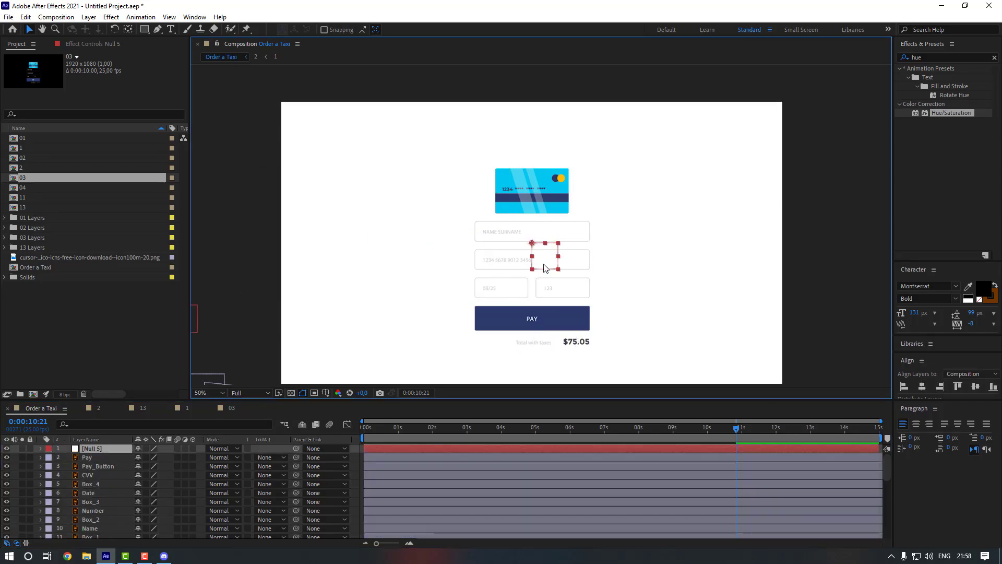
{"action": "mouse_move", "coordinate": [544, 268]}
{"action": "left_mouse_down"}
{"action": "mouse_move", "coordinate": [514, 259]}
{"action": "mouse_move", "coordinate": [544, 256]}
{"action": "left_mouse_up"}
{"action": "left_click", "coordinate": [130, 30]}
{"action": "key", "text": "v"}
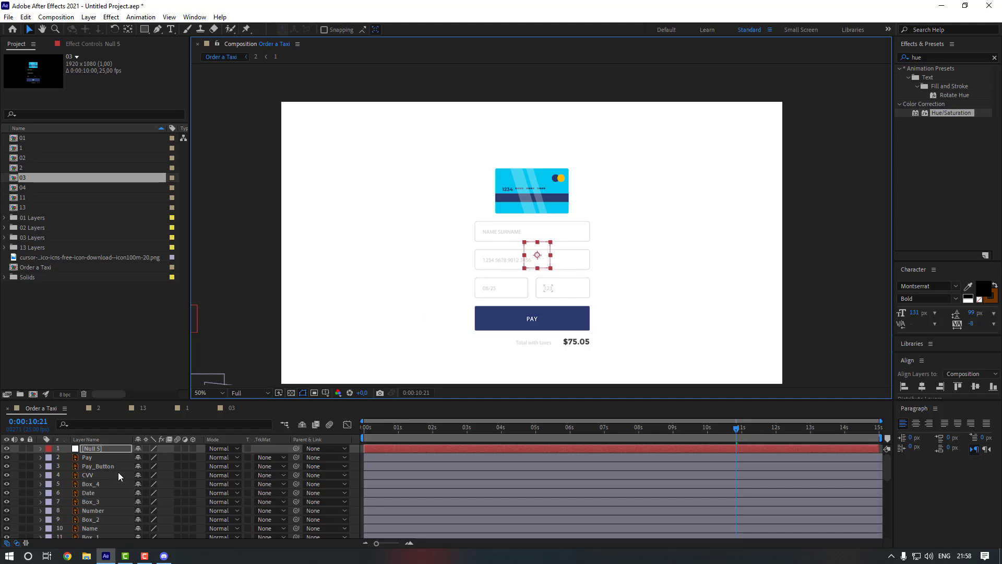
- Parent the form layers to Null 5, scale it to 126%, then delete Null 5
{"action": "left_click", "coordinate": [105, 460]}
{"action": "scroll", "coordinate": [105, 477], "scroll_direction": "down", "scroll_amount": 4}
{"action": "left_click", "coordinate": [105, 493], "text": "shift"}
{"action": "scroll", "coordinate": [125, 484], "scroll_direction": "up", "scroll_amount": 4}
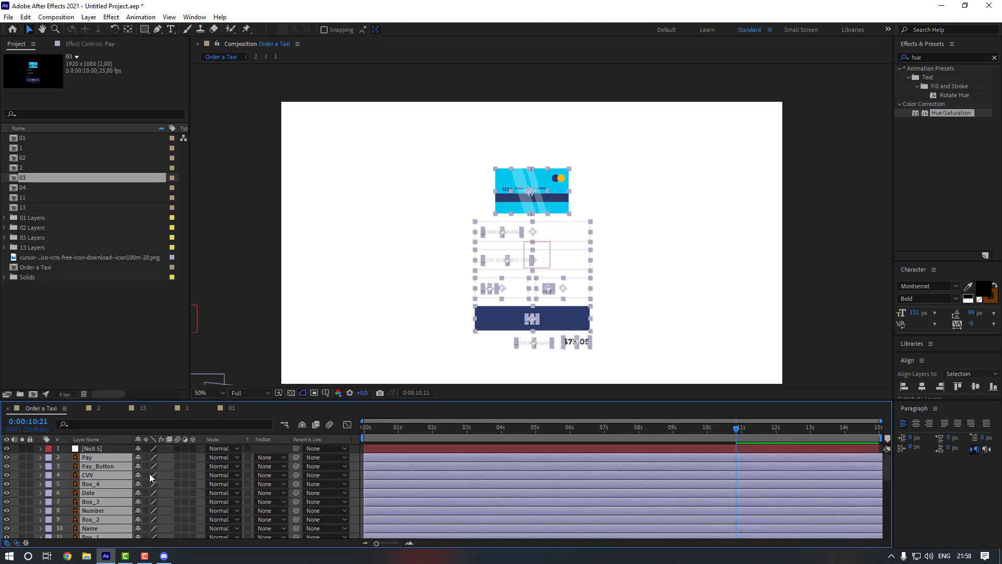
{"action": "left_click_drag", "start_coordinate": [203, 458], "coordinate": [163, 457]}
{"action": "left_click", "coordinate": [123, 449]}
{"action": "key", "text": "s"}
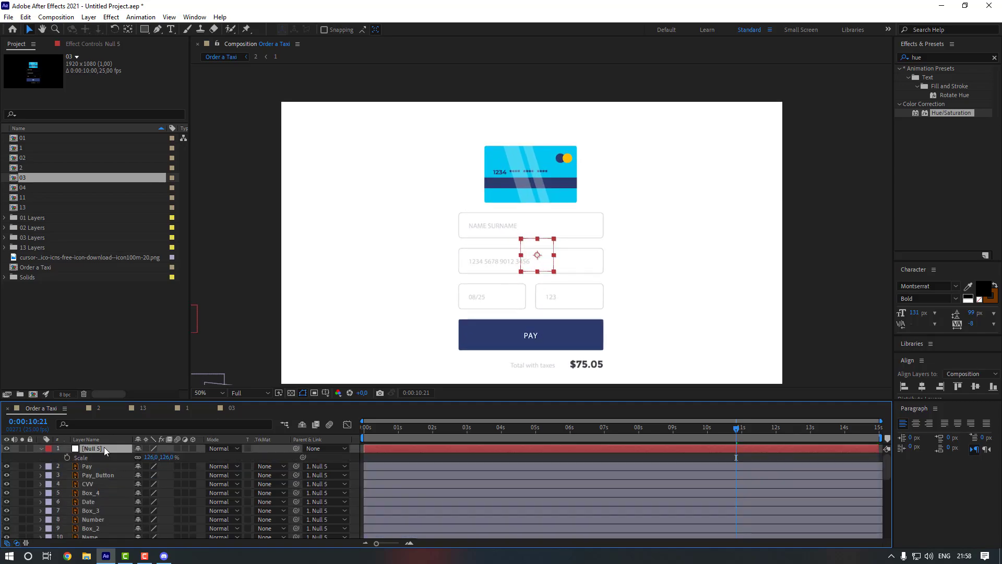
{"action": "key", "text": "Delete"}
- Re-parent the form layers to Null 4 and preview the transition from 9:07
{"action": "scroll", "coordinate": [115, 472], "scroll_direction": "down", "scroll_amount": 3}
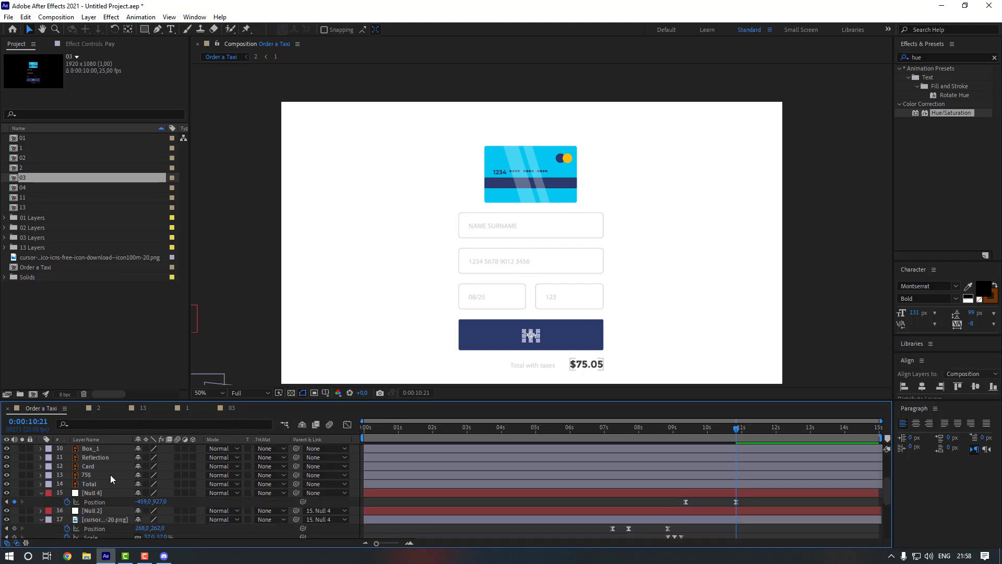
{"action": "key", "text": "ctrl+a"}
{"action": "left_click_drag", "start_coordinate": [260, 489], "coordinate": [92, 493]}
{"action": "left_click", "coordinate": [705, 433]}
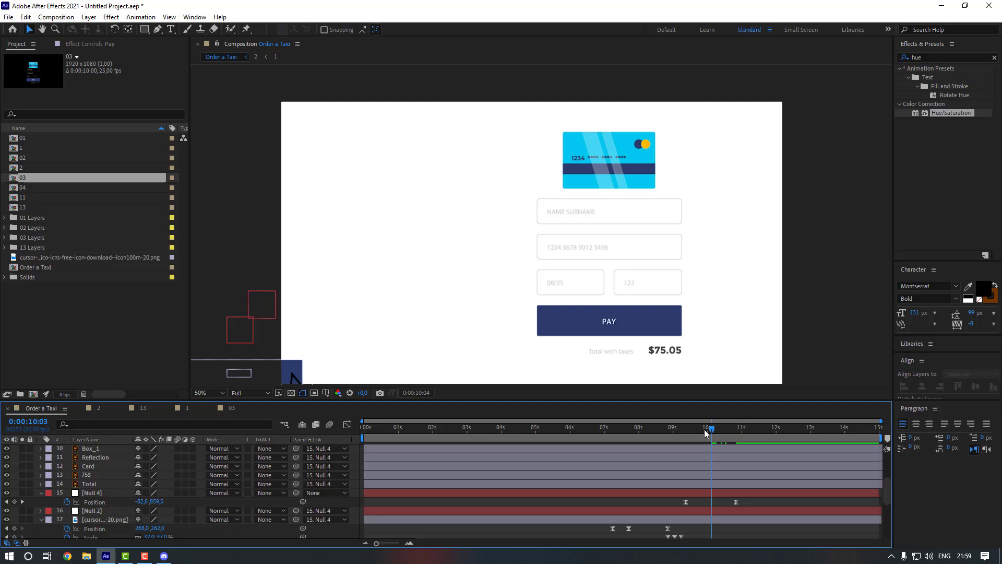
{"action": "left_click_drag", "start_coordinate": [705, 433], "coordinate": [683, 436]}
{"action": "key", "text": "space"}
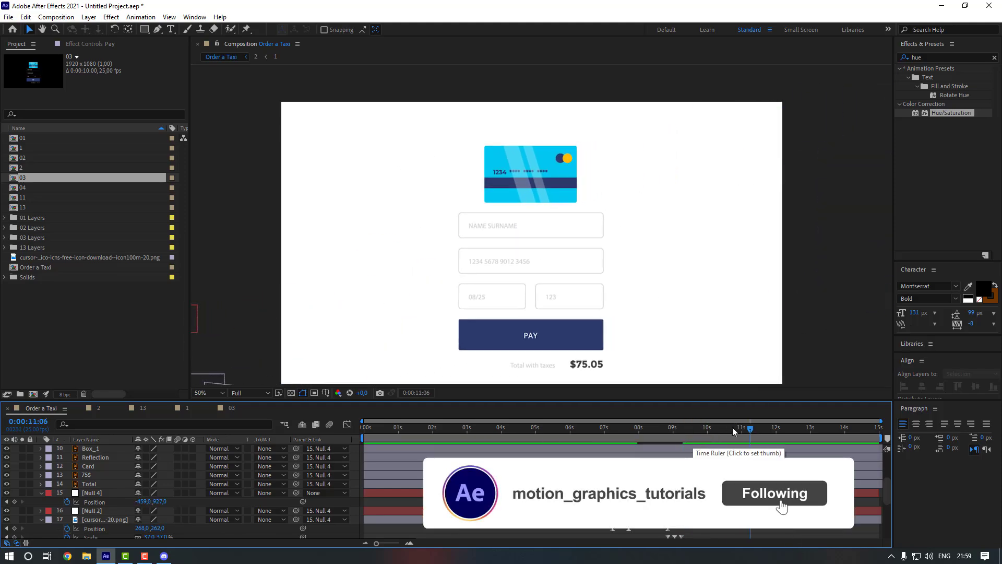
- Keyframe the Card's Position so it starts above the frame at Y -1010.5 and lands at -599.5
{"action": "left_click", "coordinate": [110, 484]}
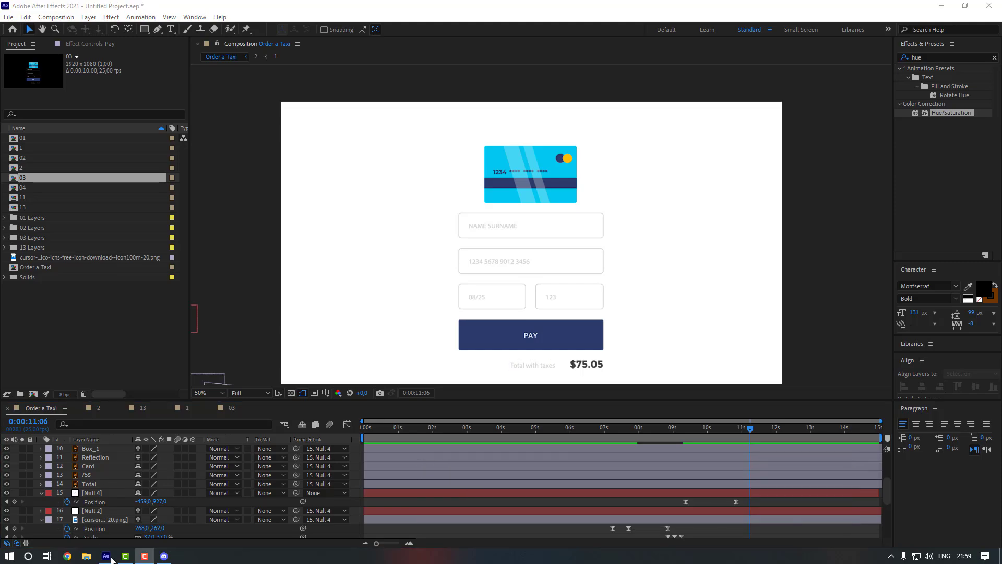
{"action": "scroll", "coordinate": [105, 488], "scroll_direction": "up", "scroll_amount": 3}
{"action": "left_click", "coordinate": [102, 494]}
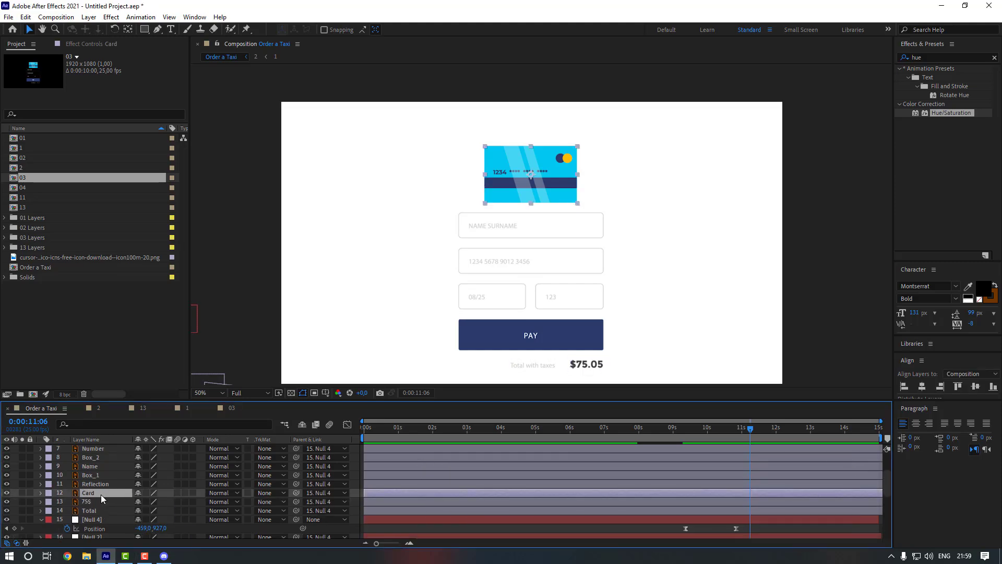
{"action": "mouse_move", "coordinate": [740, 433]}
{"action": "left_mouse_down"}
{"action": "mouse_move", "coordinate": [716, 433]}
{"action": "mouse_move", "coordinate": [747, 439]}
{"action": "left_mouse_up"}
{"action": "key", "text": "p"}
{"action": "left_click", "coordinate": [67, 501]}
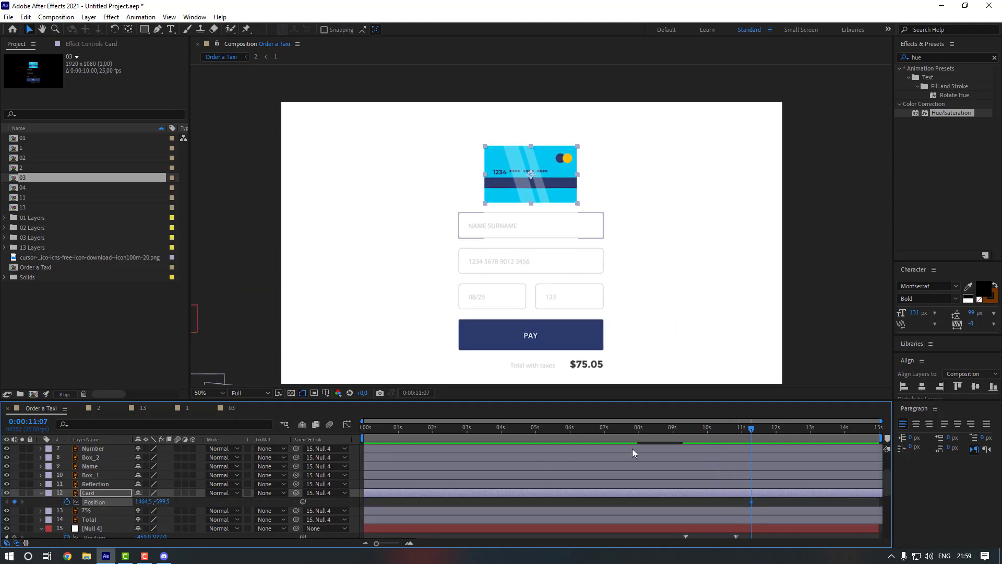
{"action": "left_click_drag", "start_coordinate": [750, 433], "coordinate": [730, 436]}
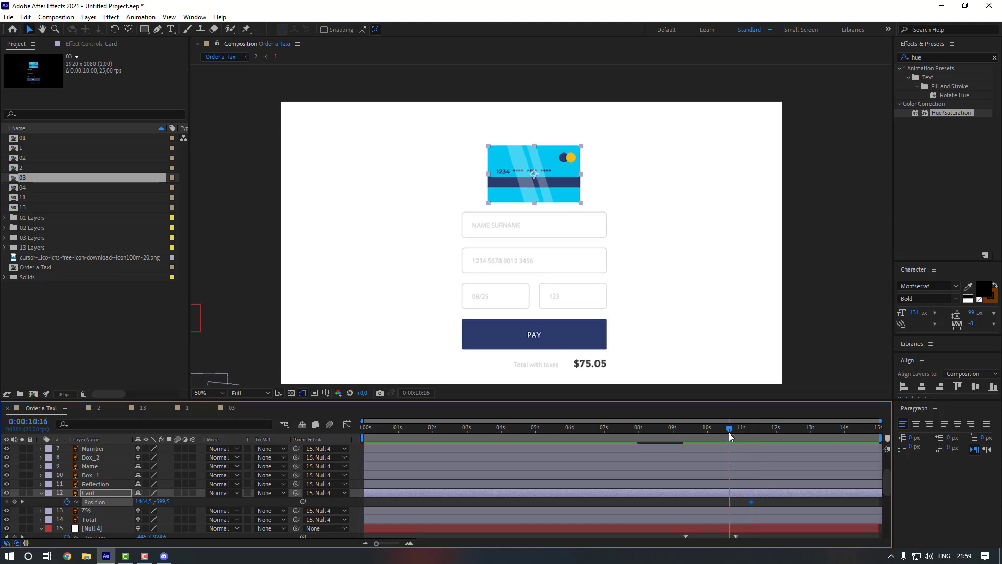
{"action": "left_click_drag", "start_coordinate": [165, 502], "coordinate": [87, 509]}
- Apply Easy Ease to both Card Position keyframes and sharpen the speed curve in the Graph Editor
{"action": "left_click_drag", "start_coordinate": [756, 503], "coordinate": [721, 506]}
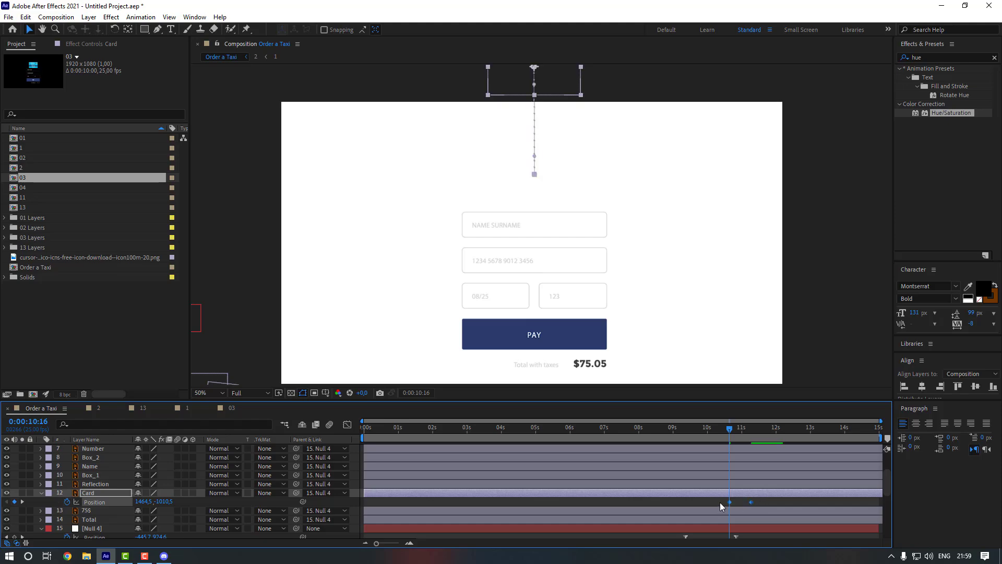
{"action": "right_click", "coordinate": [730, 502]}
{"action": "mouse_move", "coordinate": [772, 552]}
{"action": "left_click", "coordinate": [647, 427]}
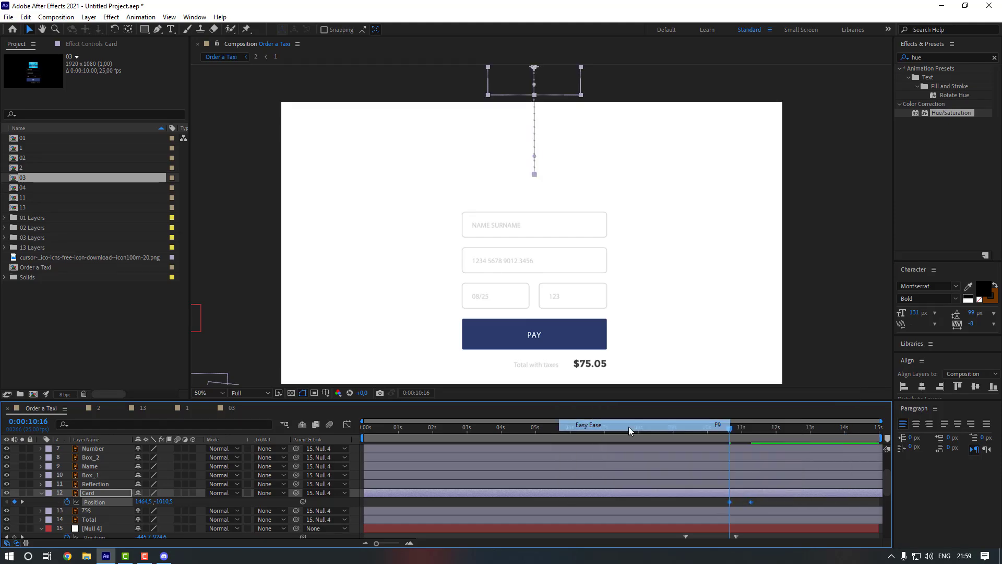
{"action": "left_click", "coordinate": [347, 424]}
{"action": "left_click_drag", "start_coordinate": [764, 514], "coordinate": [734, 523]}
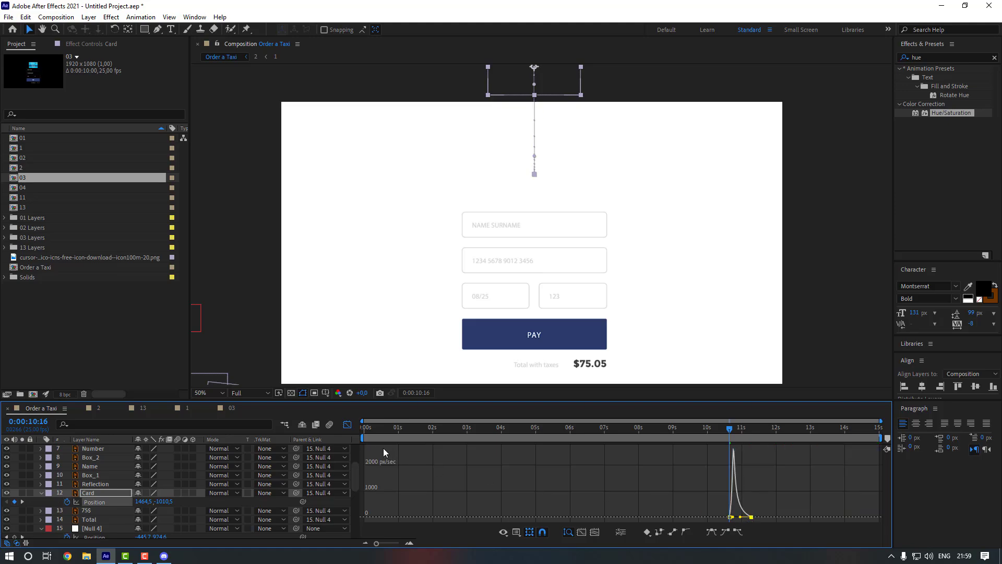
{"action": "left_click", "coordinate": [347, 424]}
{"action": "left_click", "coordinate": [712, 427]}
- Retime the Card keyframes earlier so it lands with the payment screen, previewing each change
{"action": "key", "text": "space"}
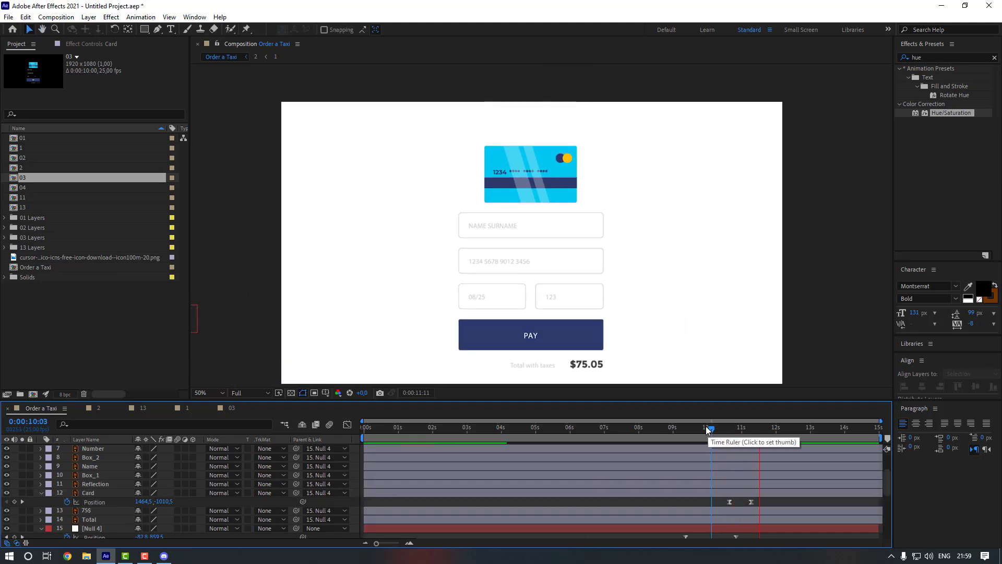
{"action": "left_click_drag", "start_coordinate": [729, 502], "coordinate": [718, 502]}
{"action": "left_click", "coordinate": [731, 505]}
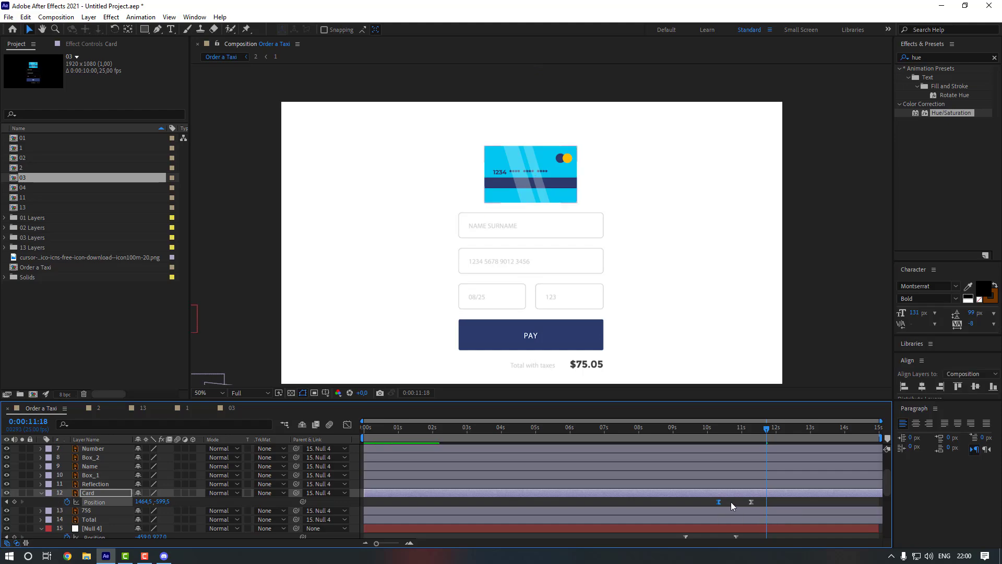
{"action": "left_click_drag", "start_coordinate": [721, 432], "coordinate": [709, 434]}
{"action": "key", "text": "space"}
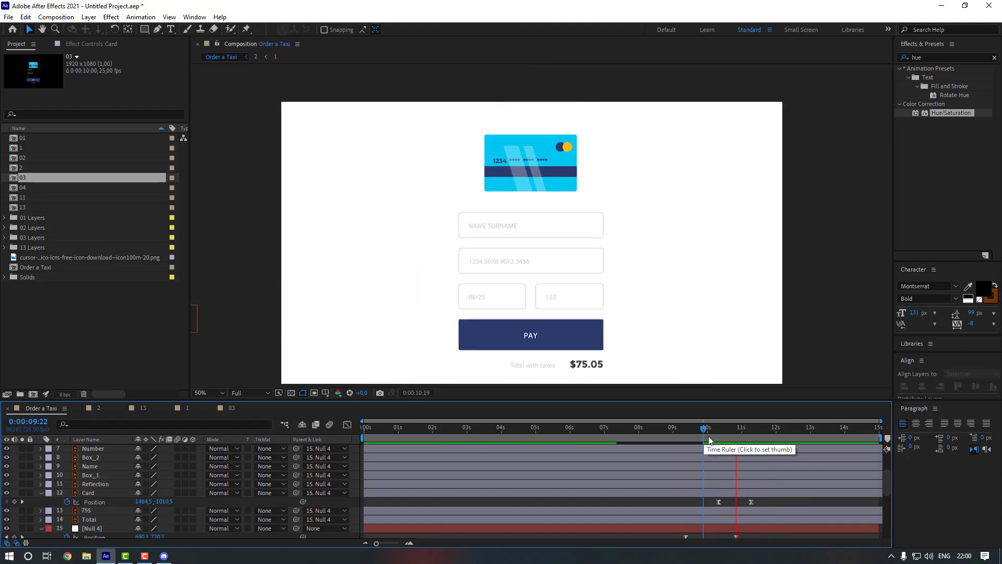
{"action": "left_click_drag", "start_coordinate": [751, 502], "coordinate": [743, 507]}
{"action": "left_click_drag", "start_coordinate": [707, 434], "coordinate": [691, 434]}
{"action": "key", "text": "space"}
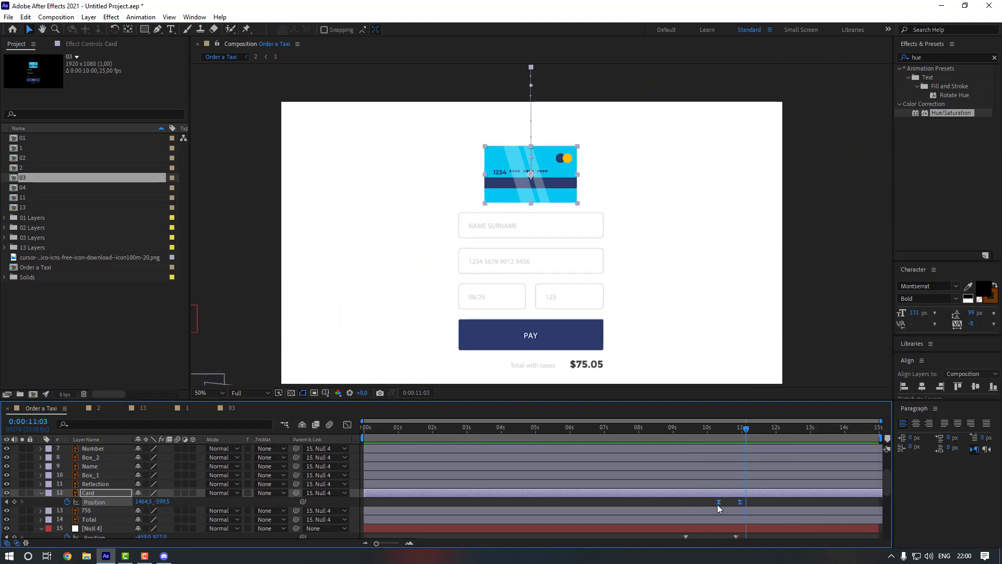
{"action": "left_click_drag", "start_coordinate": [719, 504], "coordinate": [700, 510]}
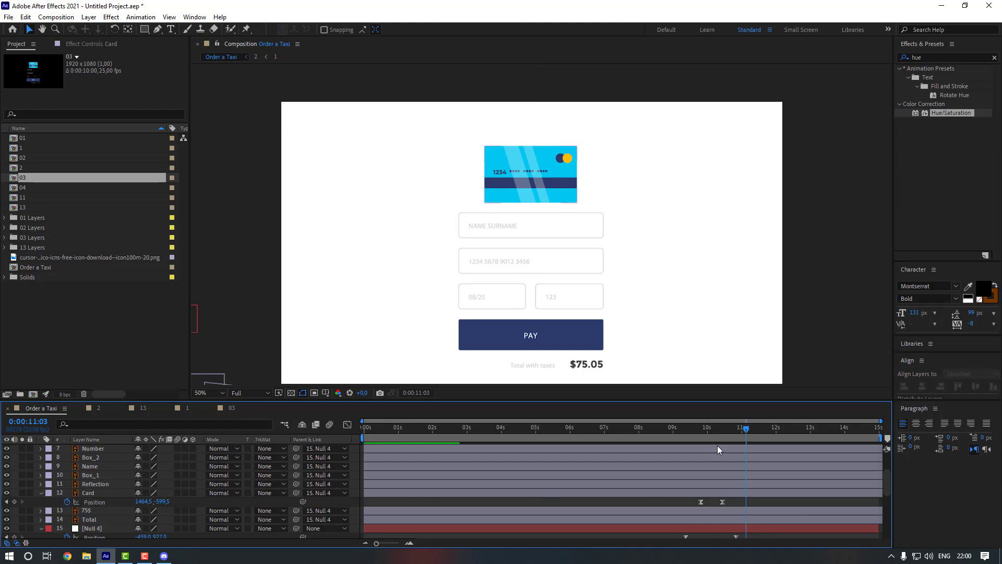
{"action": "left_click_drag", "start_coordinate": [691, 431], "coordinate": [685, 431]}
{"action": "key", "text": "space"}
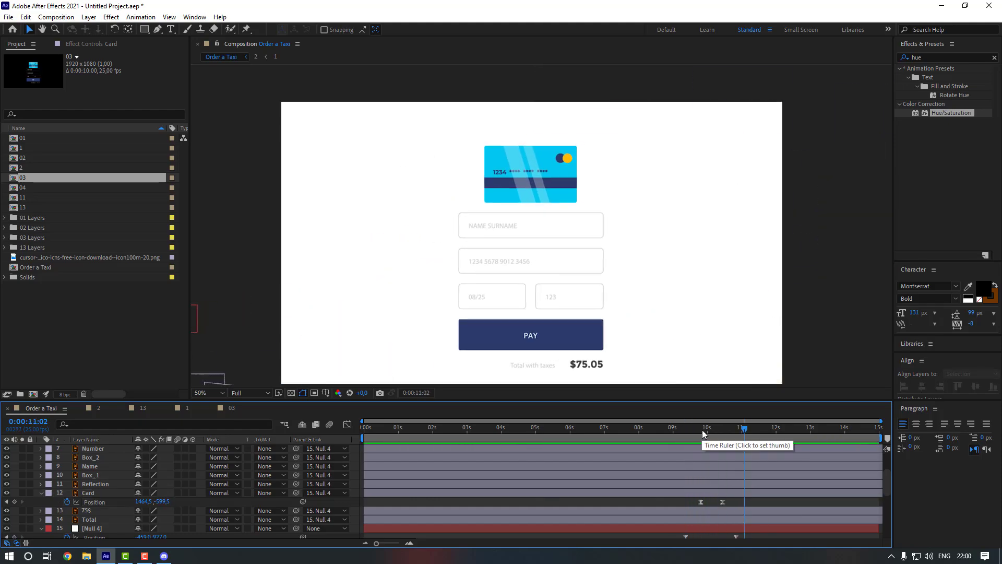
- Parent the Reflection layer to the Card layer and preview the payment screen sliding in
{"action": "left_click", "coordinate": [701, 431]}
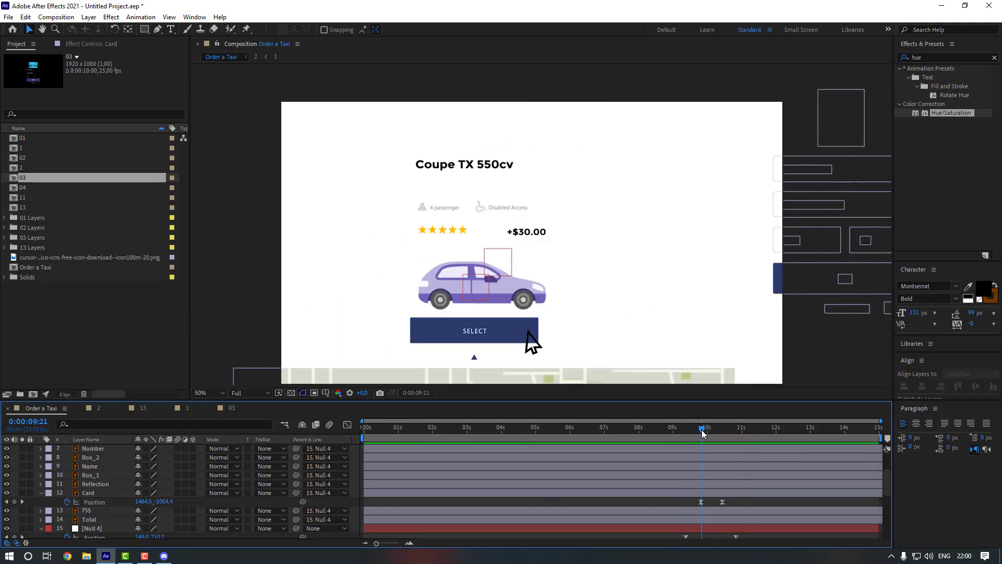
{"action": "left_click", "coordinate": [106, 485]}
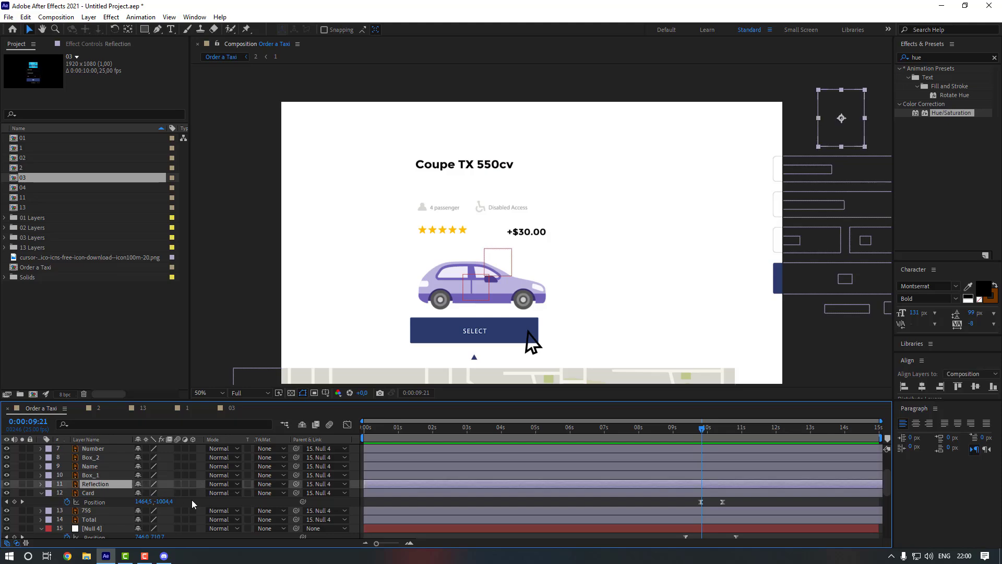
{"action": "left_click_drag", "start_coordinate": [296, 483], "coordinate": [99, 493]}
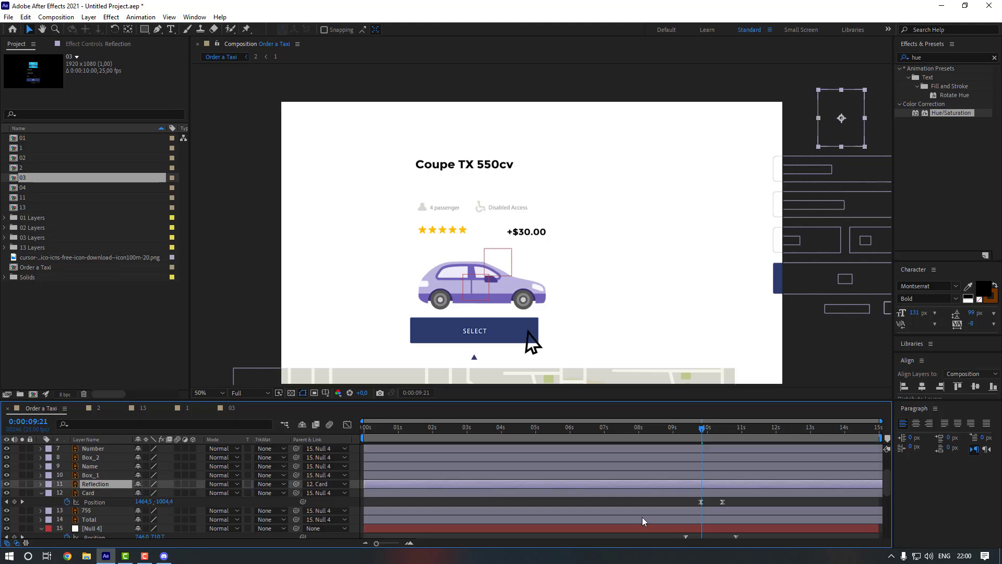
{"action": "left_click", "coordinate": [682, 507]}
{"action": "left_click", "coordinate": [685, 429]}
{"action": "key", "text": "space"}
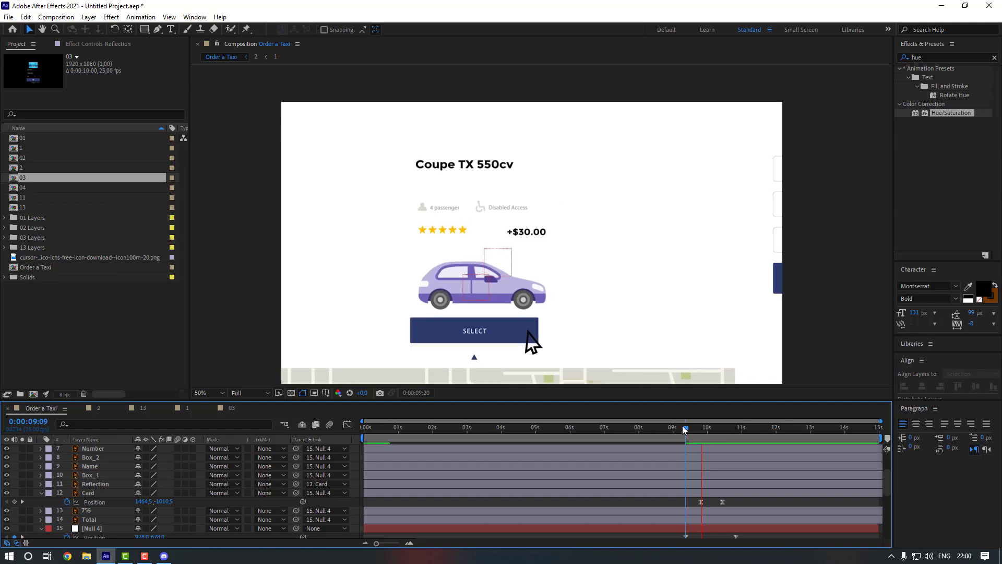
- Move the reflection up onto the credit card in the viewer and preview the transition
{"action": "left_click", "coordinate": [512, 333]}
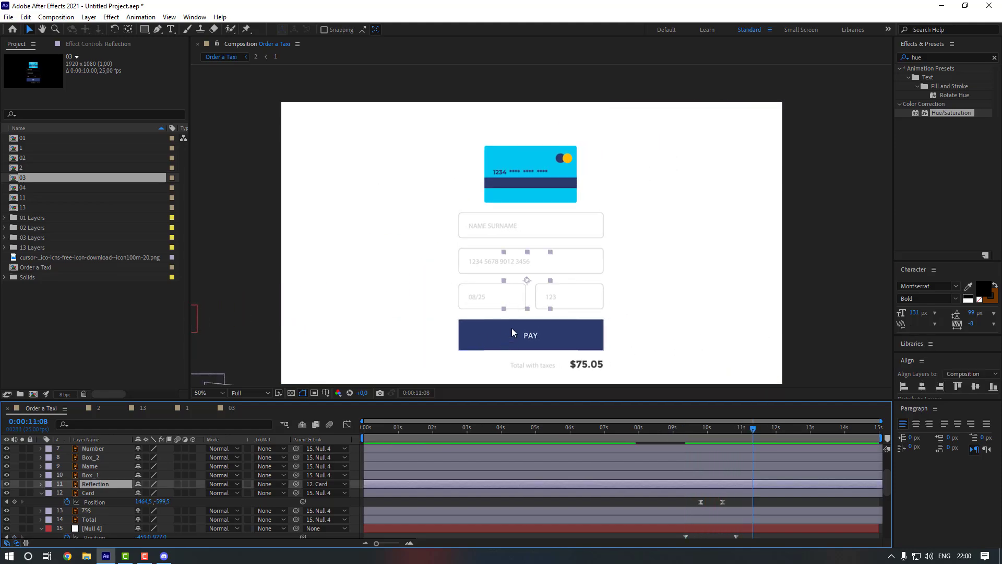
{"action": "left_click_drag", "start_coordinate": [535, 289], "coordinate": [514, 183]}
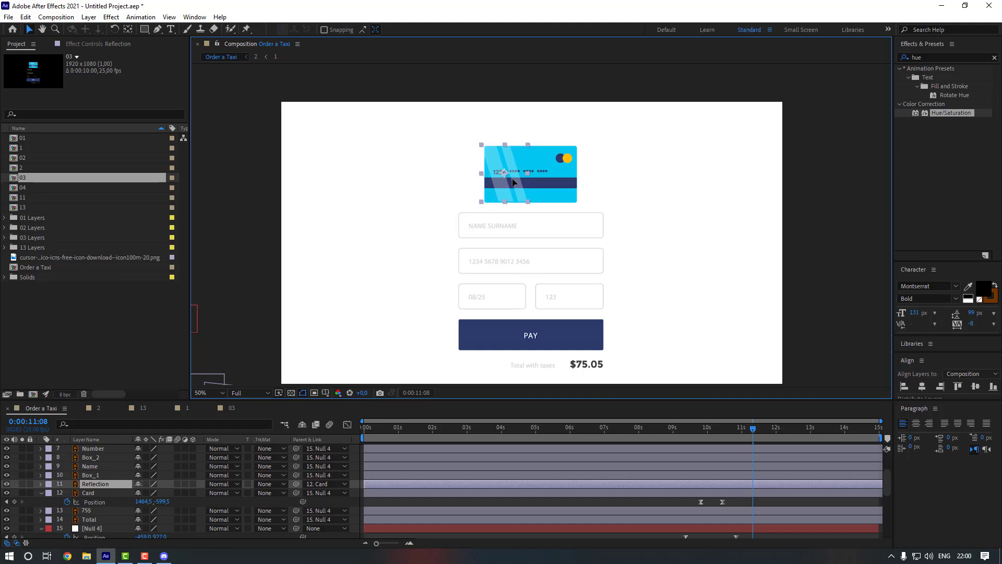
{"action": "left_click", "coordinate": [601, 193]}
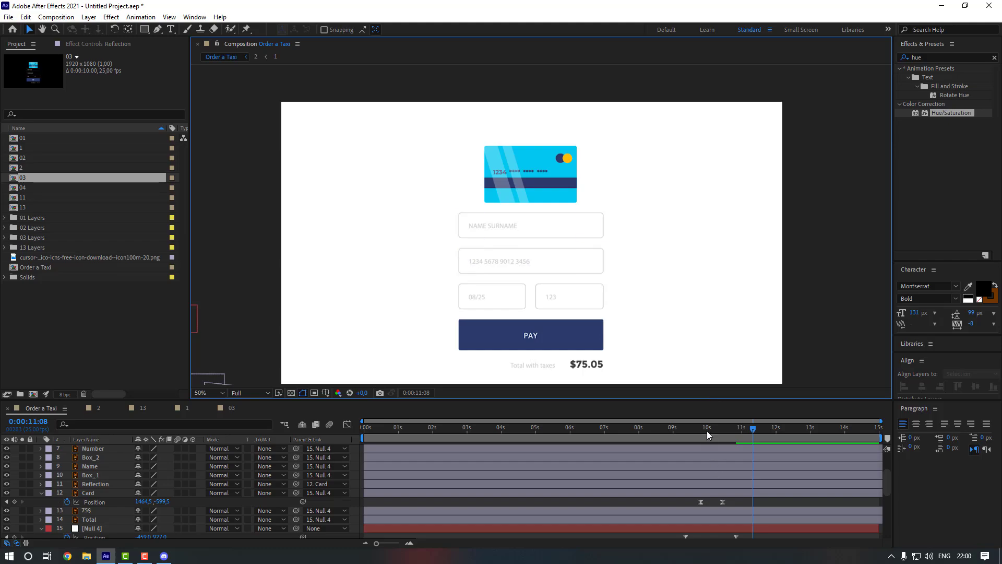
{"action": "left_click_drag", "start_coordinate": [709, 431], "coordinate": [680, 433]}
{"action": "key", "text": "space"}
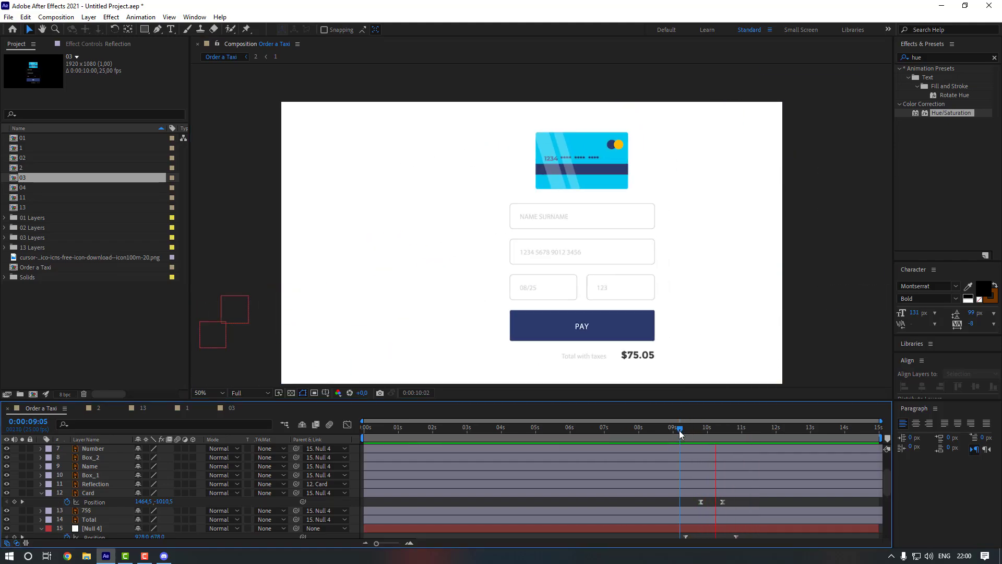
- Adjust the Card's landing Position keyframe to about 11:05 and replay the drop
{"action": "left_click", "coordinate": [723, 501]}
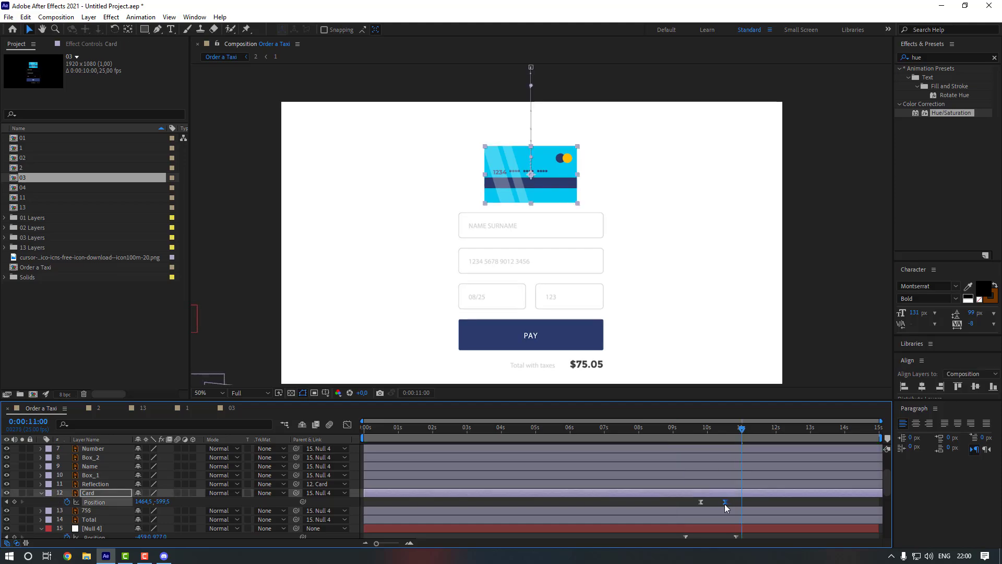
{"action": "left_click", "coordinate": [728, 505]}
{"action": "left_click_drag", "start_coordinate": [742, 429], "coordinate": [684, 429]}
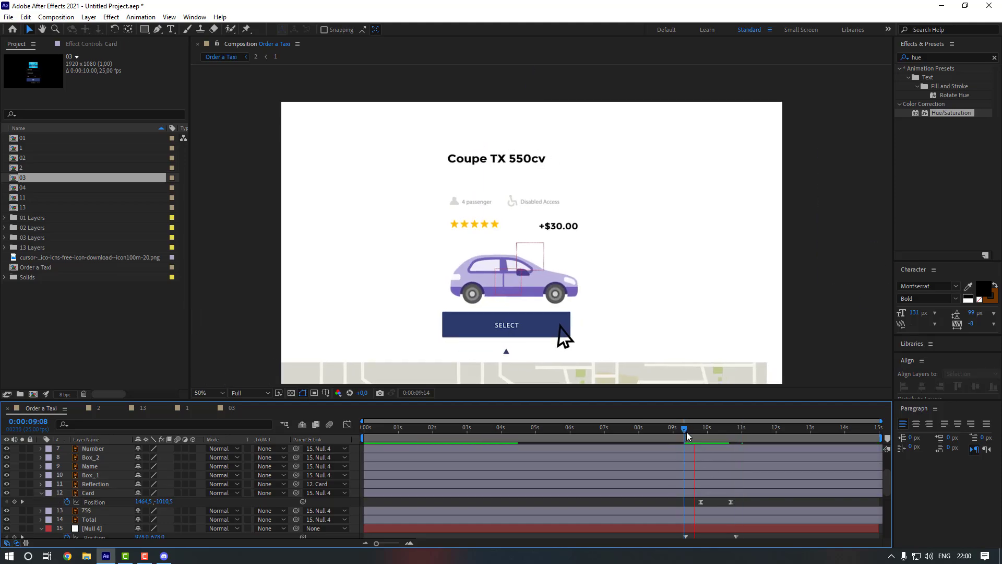
{"action": "key", "text": "space"}
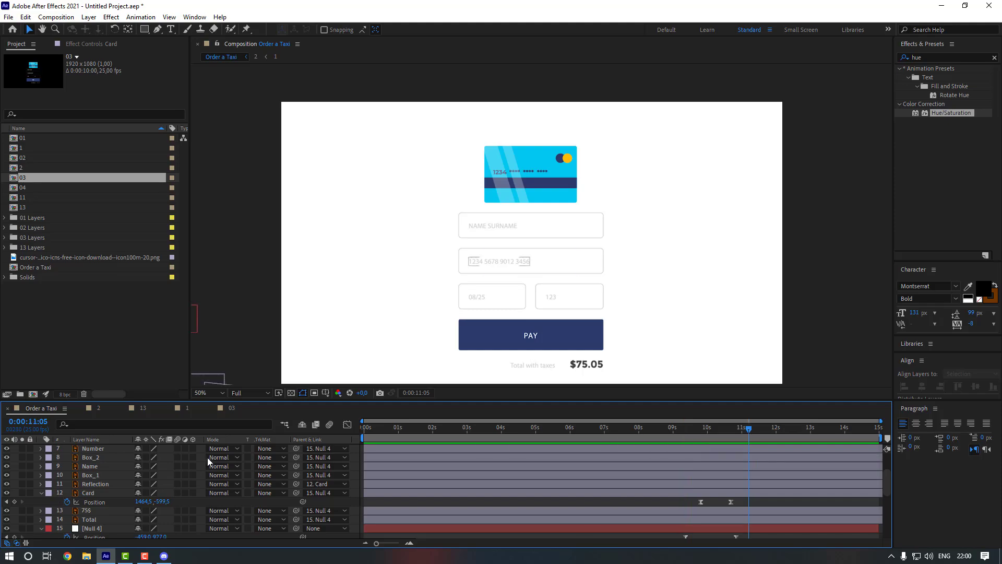
- Duplicate Card as Card 2 above Reflection, set it as Reflection's Alpha Matte, and keyframe Reflection's Position
{"action": "left_click", "coordinate": [96, 495]}
{"action": "key", "text": "ctrl+d"}
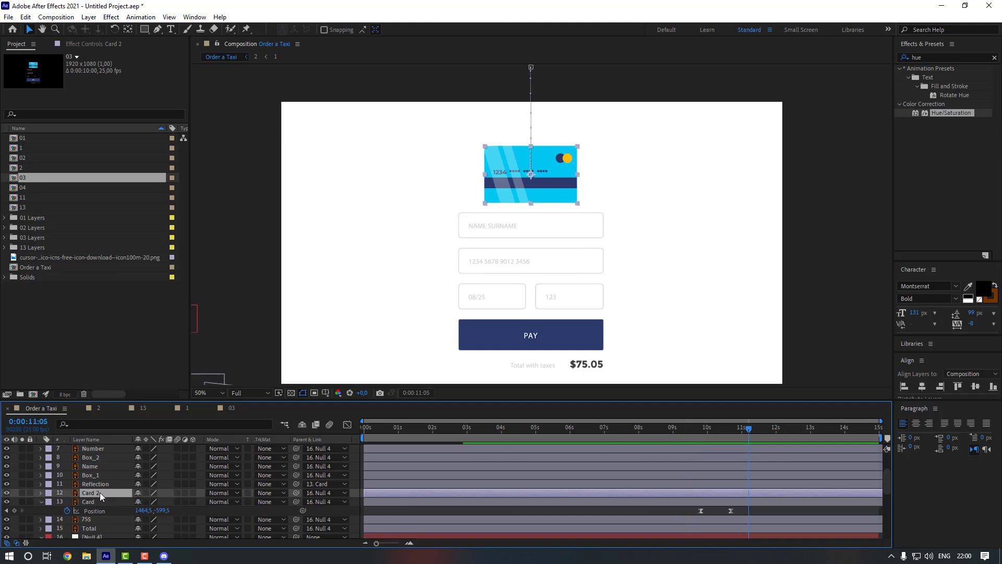
{"action": "left_click_drag", "start_coordinate": [102, 493], "coordinate": [101, 480]}
{"action": "left_click", "coordinate": [100, 493]}
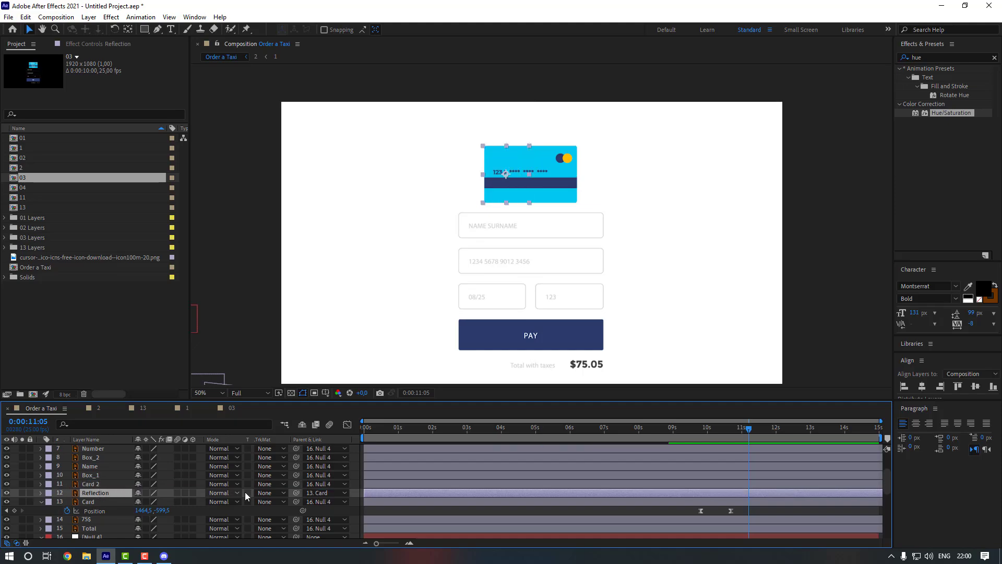
{"action": "left_click", "coordinate": [270, 492]}
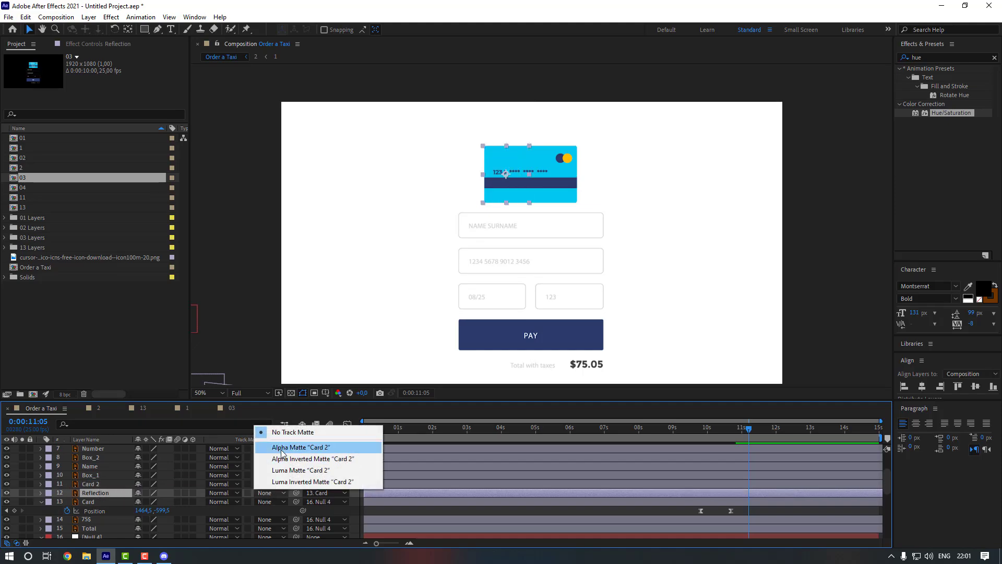
{"action": "left_click", "coordinate": [305, 448]}
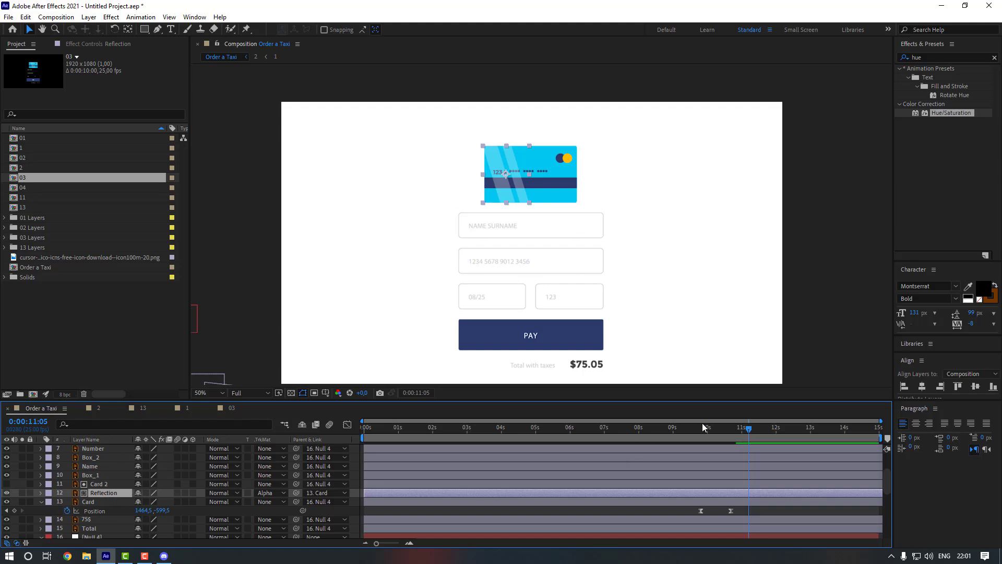
{"action": "key", "text": "p"}
{"action": "left_click", "coordinate": [67, 502]}
- Keyframe the reflection's X from 378.1 to -81.9 and apply Easy Ease to both keyframes
{"action": "left_click_drag", "start_coordinate": [140, 501], "coordinate": [294, 493]}
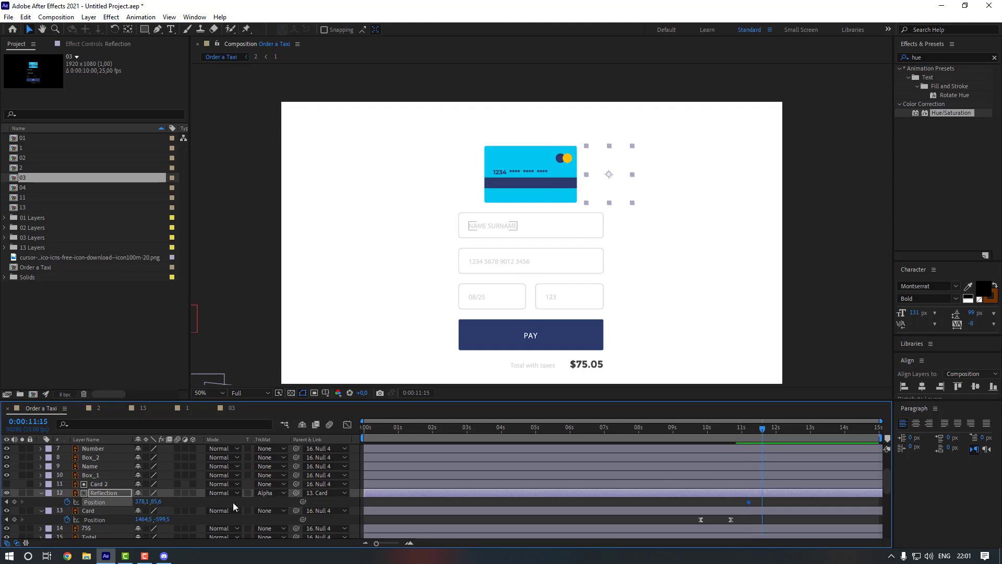
{"action": "left_click_drag", "start_coordinate": [148, 502], "coordinate": [0, 514]}
{"action": "left_click_drag", "start_coordinate": [776, 513], "coordinate": [745, 500]}
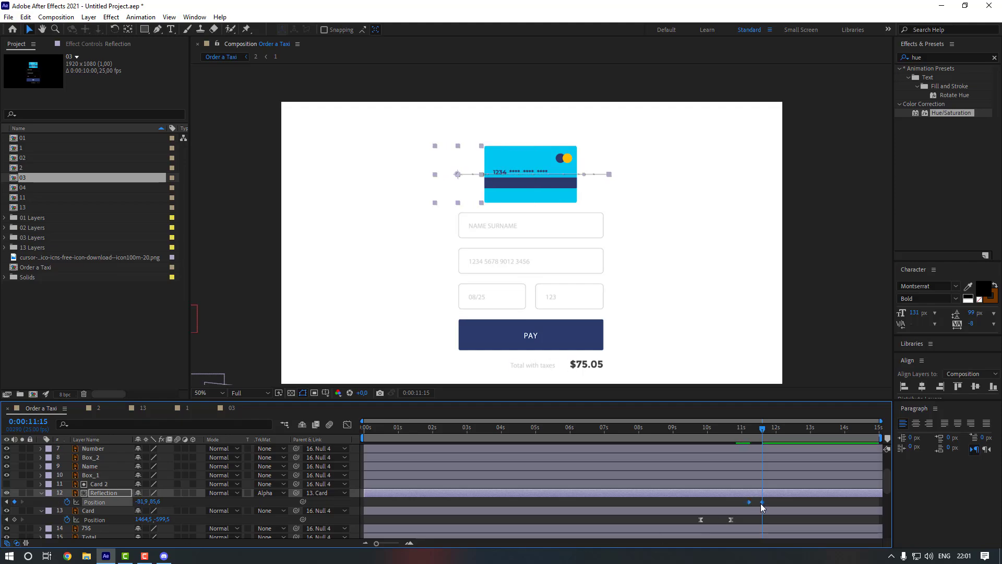
{"action": "right_click", "coordinate": [762, 502]}
{"action": "mouse_move", "coordinate": [815, 495]}
{"action": "left_click", "coordinate": [652, 426]}
- Move the second reflection keyframe to 12:05 and preview the shine sweeping across the card
{"action": "left_click", "coordinate": [720, 433]}
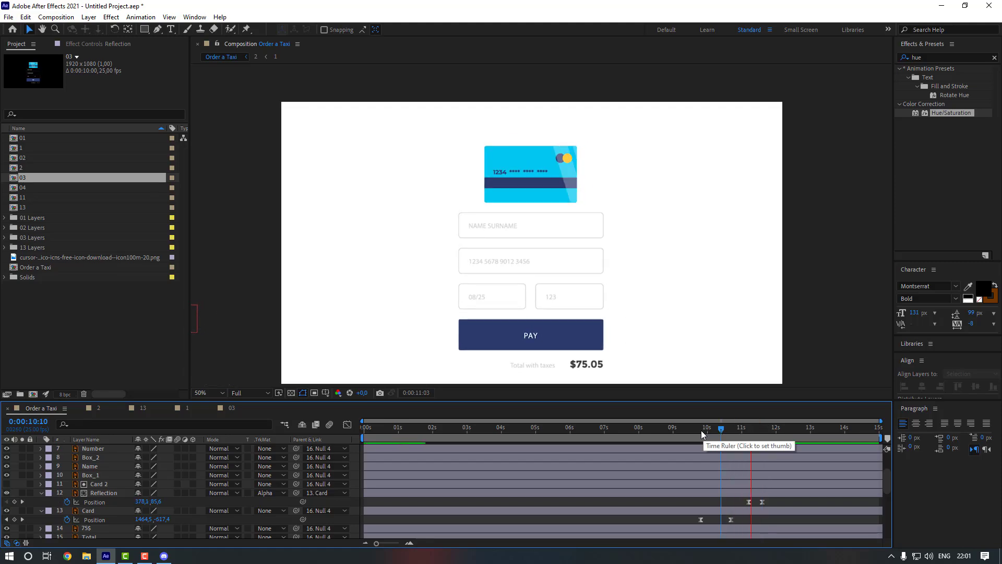
{"action": "left_click", "coordinate": [761, 502]}
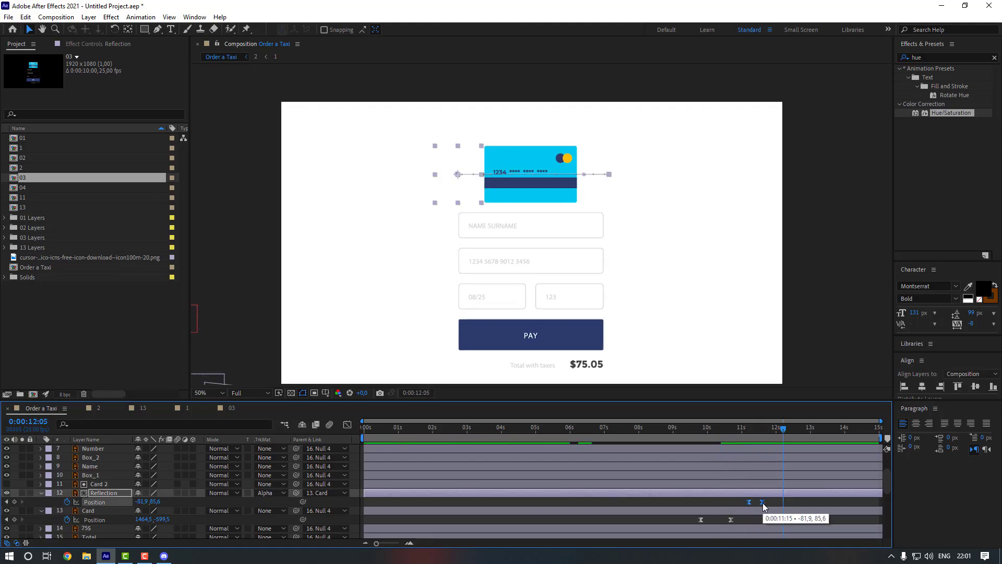
{"action": "left_click_drag", "start_coordinate": [763, 502], "coordinate": [783, 502]}
{"action": "left_click", "coordinate": [760, 435]}
{"action": "left_click_drag", "start_coordinate": [760, 431], "coordinate": [728, 429]}
{"action": "key", "text": "space"}
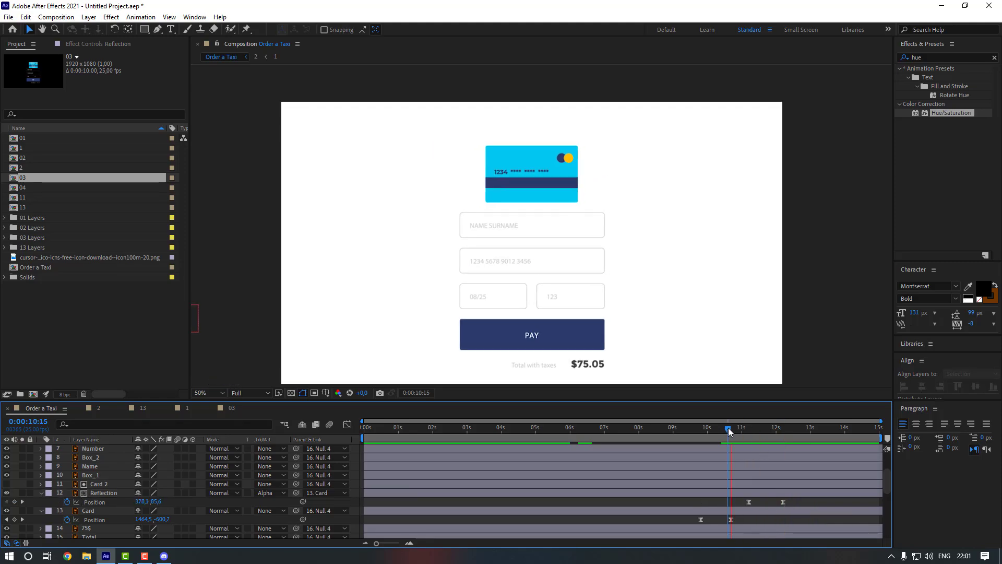
{"action": "key", "text": "space"}
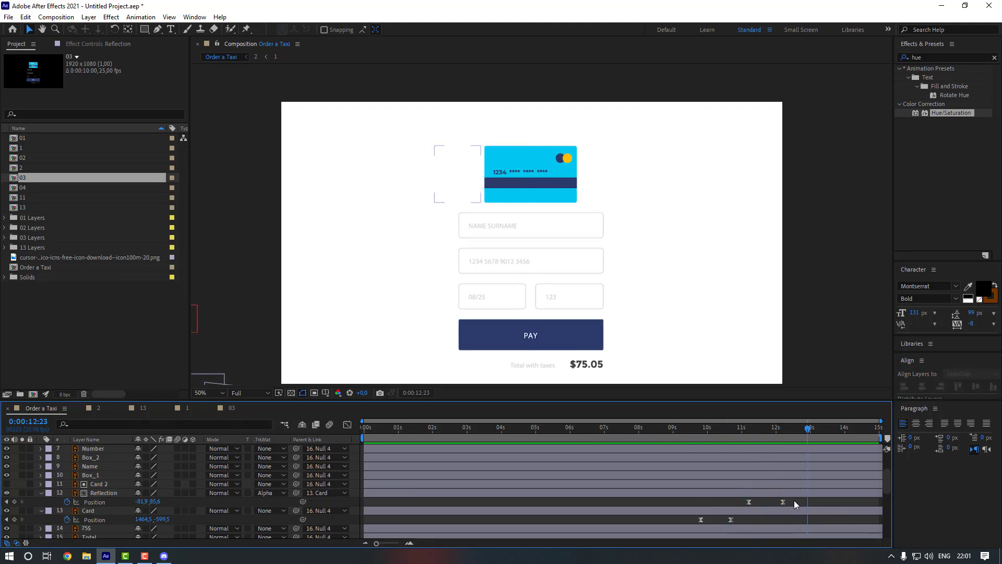
{"action": "left_click", "coordinate": [120, 475]}
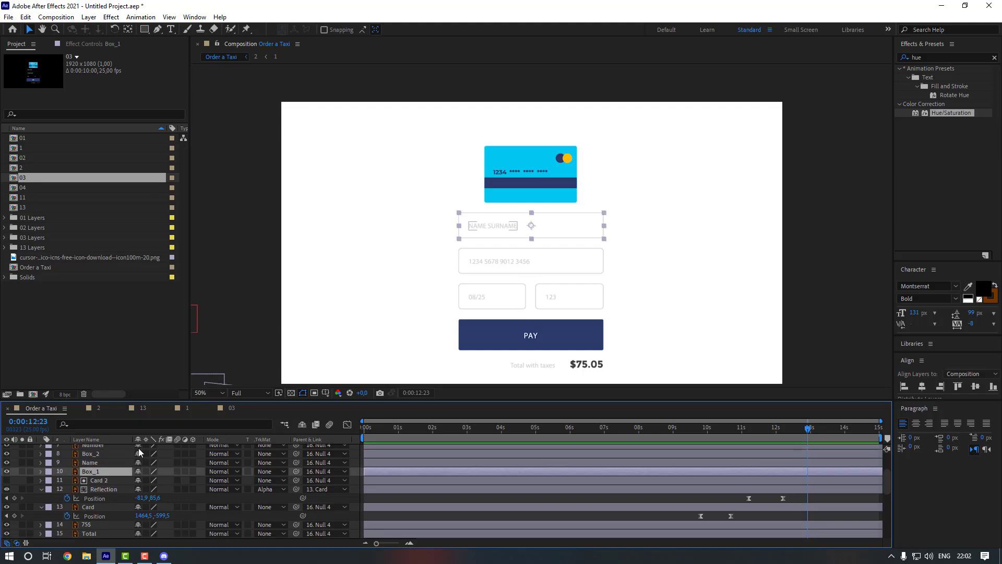
- Solo Box_1, zoom in, and with the Pen tool place mask points at the top-right and bottom-left corners
{"action": "left_click", "coordinate": [22, 472]}
{"action": "scroll", "coordinate": [402, 277], "scroll_direction": "up", "scroll_amount": 2}
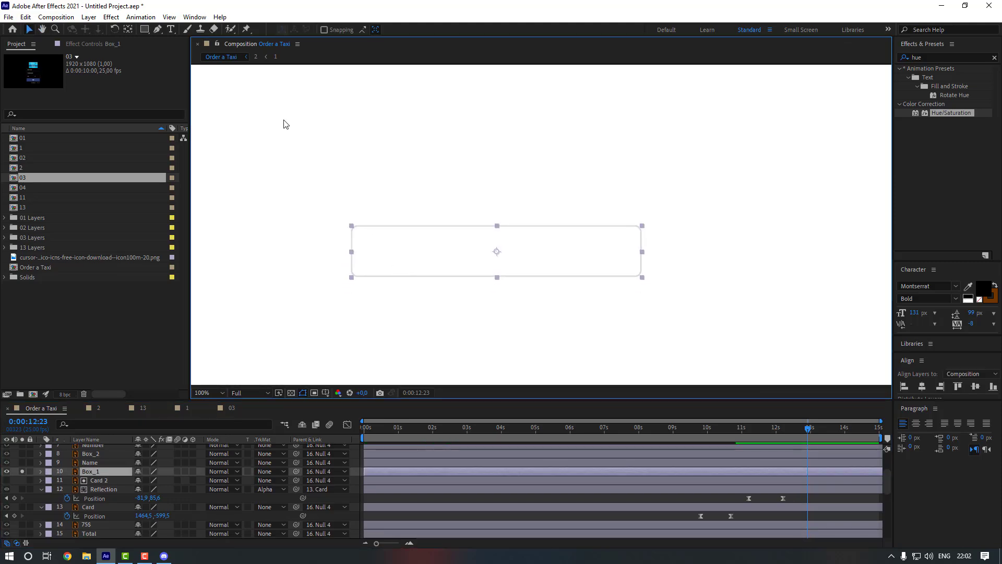
{"action": "left_click", "coordinate": [158, 30]}
{"action": "scroll", "coordinate": [324, 268], "scroll_direction": "up", "scroll_amount": 1}
{"action": "left_click_drag", "start_coordinate": [324, 268], "coordinate": [617, 267]}
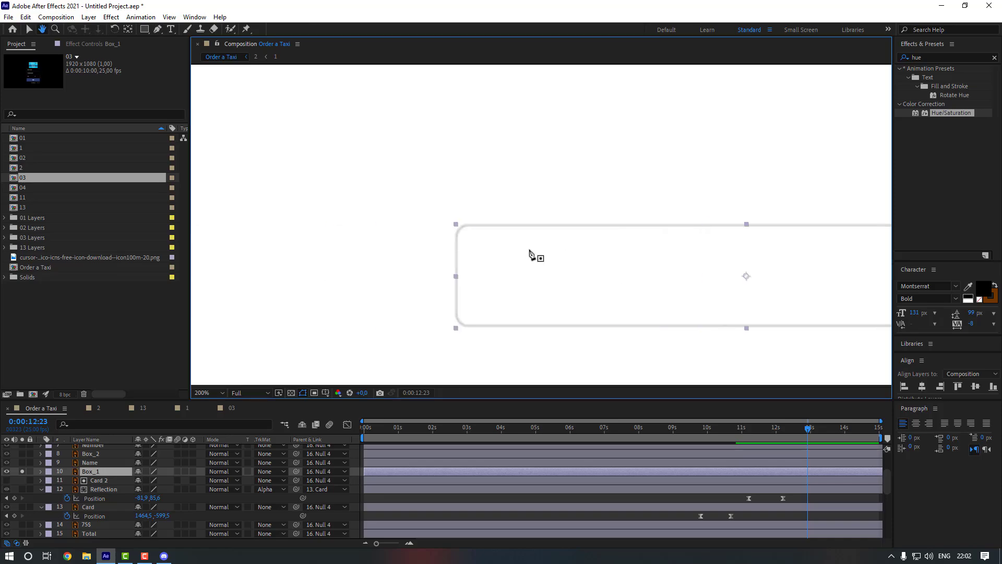
{"action": "left_click_drag", "start_coordinate": [629, 233], "coordinate": [298, 235]}
{"action": "left_click_drag", "start_coordinate": [551, 232], "coordinate": [457, 217]}
{"action": "left_click", "coordinate": [629, 216]}
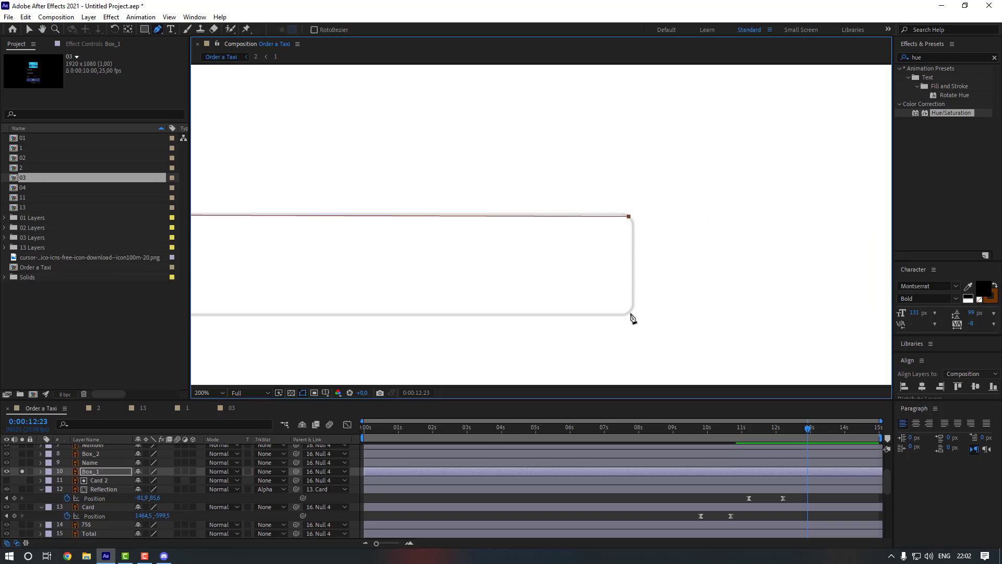
{"action": "left_click_drag", "start_coordinate": [510, 306], "coordinate": [906, 285]}
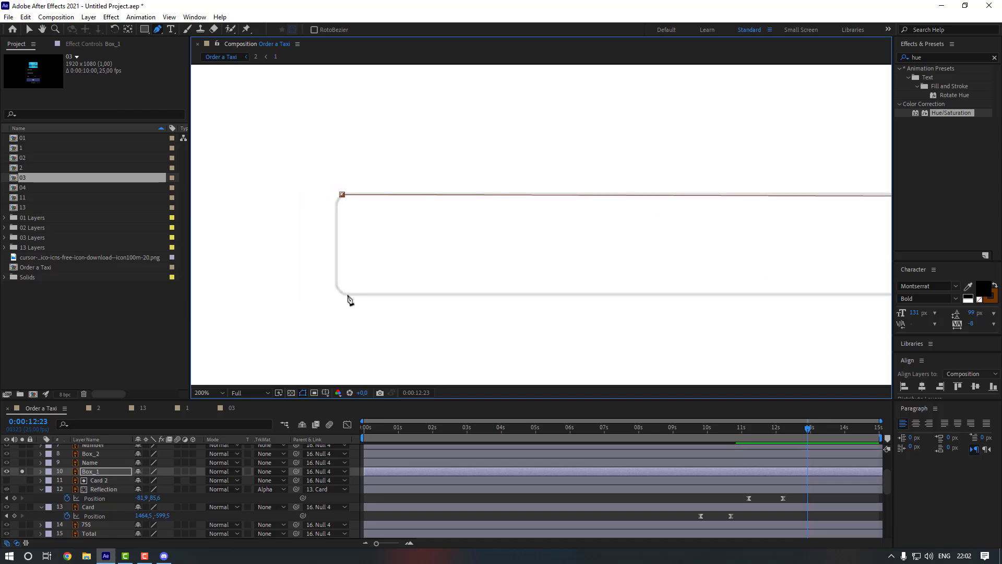
{"action": "left_click", "coordinate": [339, 294]}
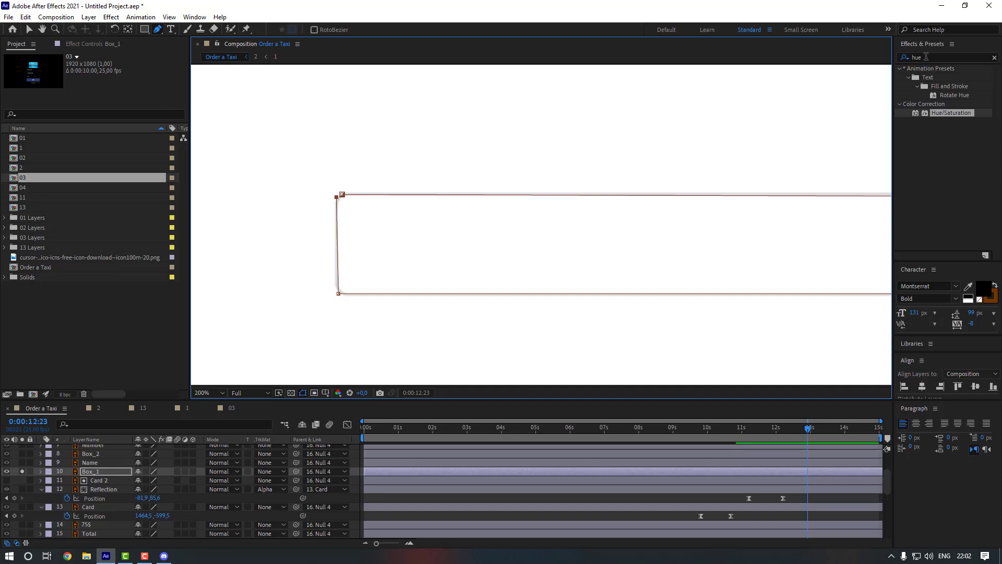
- Apply the Stroke effect to Box_1 and nudge the mask's bottom-left corner slightly left
{"action": "left_click", "coordinate": [926, 57]}
{"action": "type", "text": "stroke"}
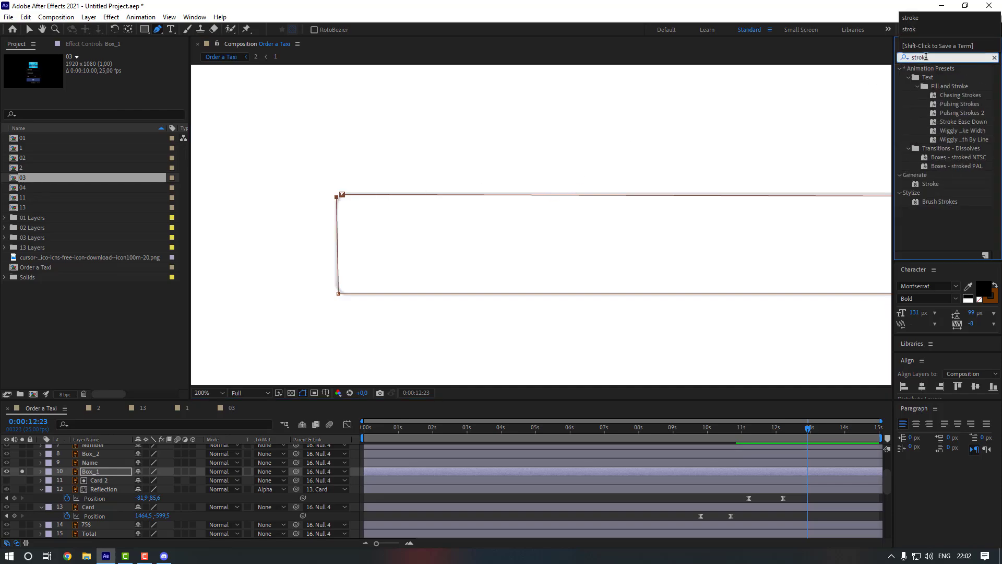
{"action": "double_click", "coordinate": [938, 185]}
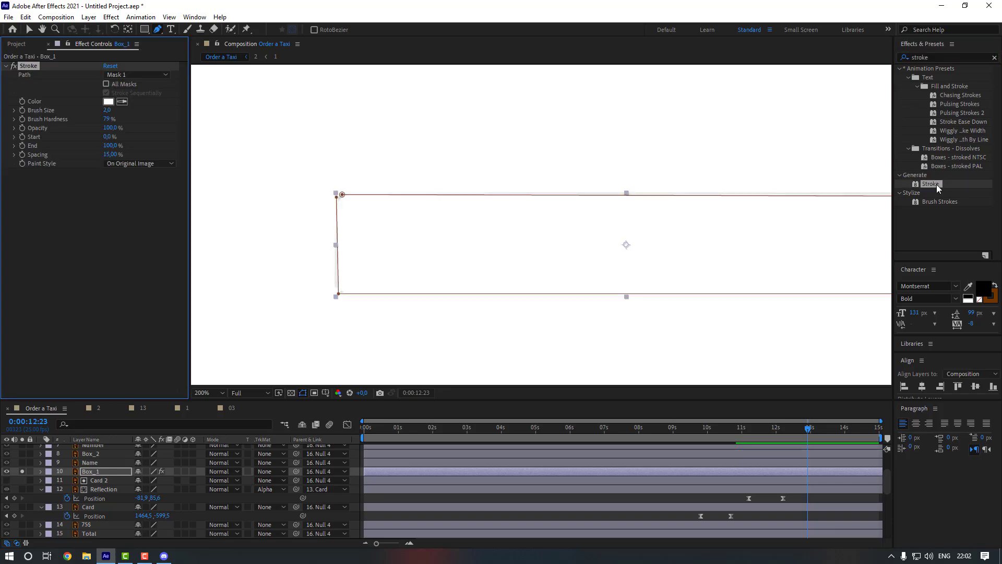
{"action": "key", "text": "v"}
{"action": "left_click", "coordinate": [337, 199]}
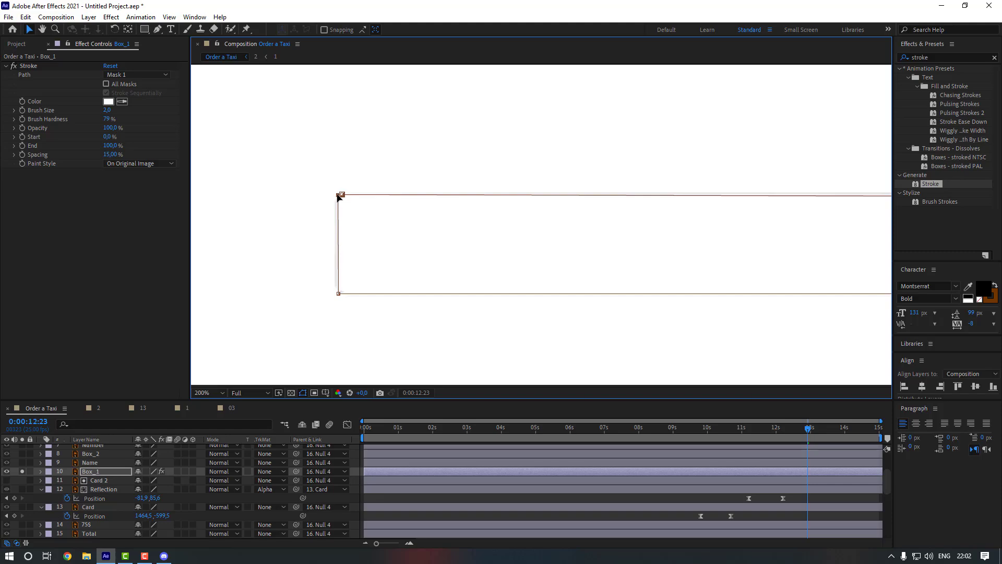
{"action": "left_click_drag", "start_coordinate": [339, 296], "coordinate": [337, 296]}
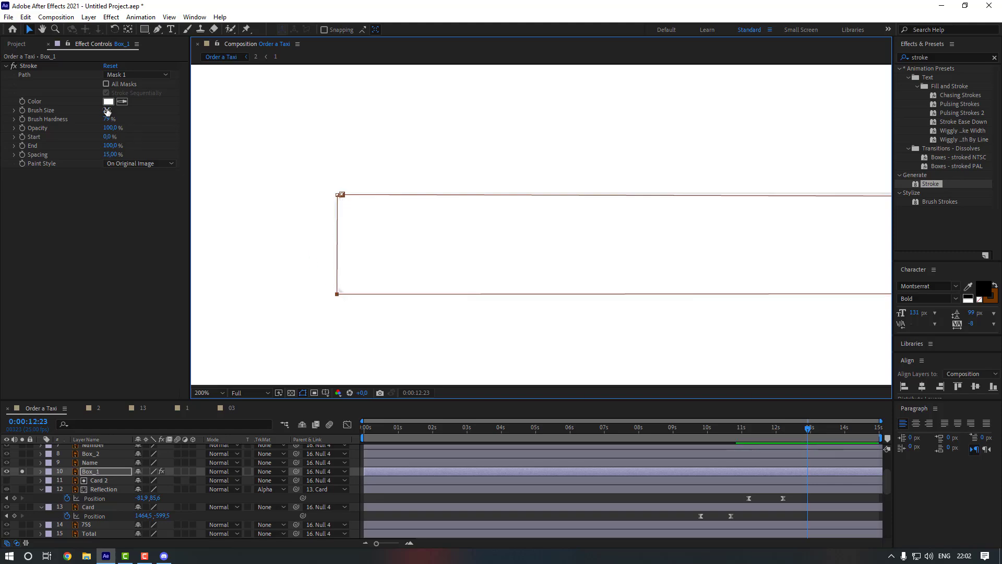
- Set the stroke Brush Size to 3 and Paint Style to Reveal Original Image
{"action": "left_click_drag", "start_coordinate": [107, 111], "coordinate": [113, 109]}
{"action": "left_click", "coordinate": [132, 164]}
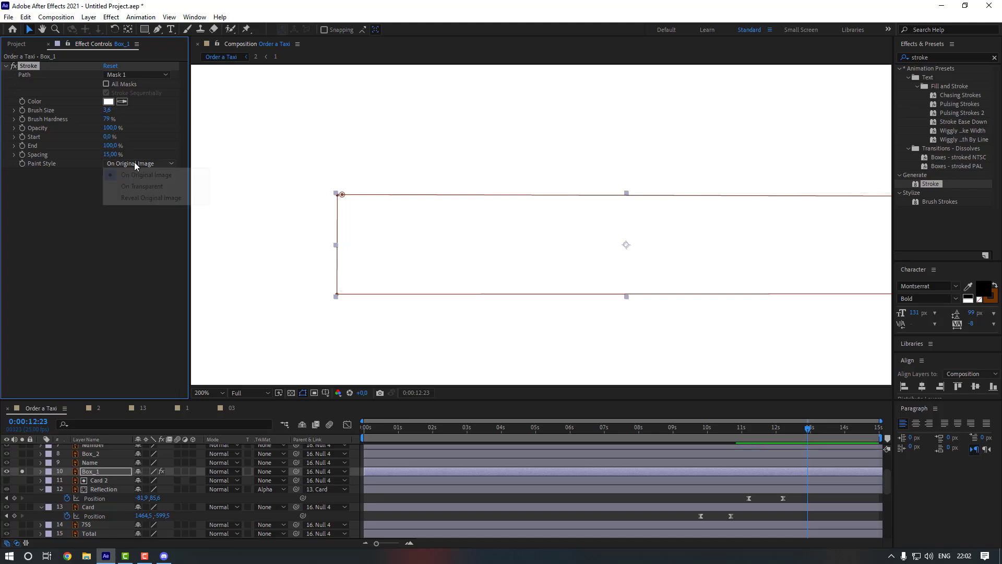
{"action": "left_click", "coordinate": [138, 199]}
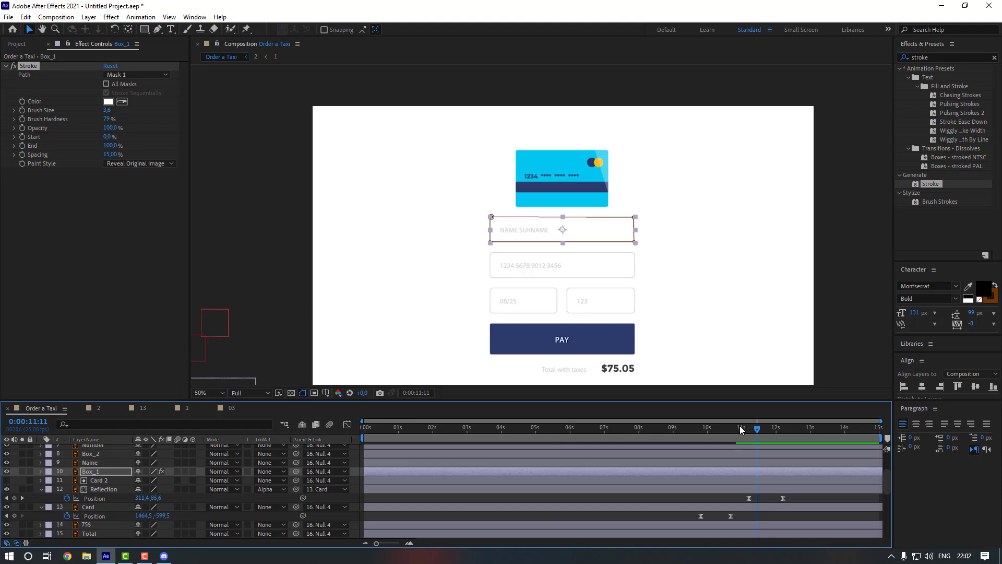
- Keyframe Box_1's stroke End from 0% to 100% over ten frames near 10:06, with Easy Ease
{"action": "left_click_drag", "start_coordinate": [746, 428], "coordinate": [713, 433]}
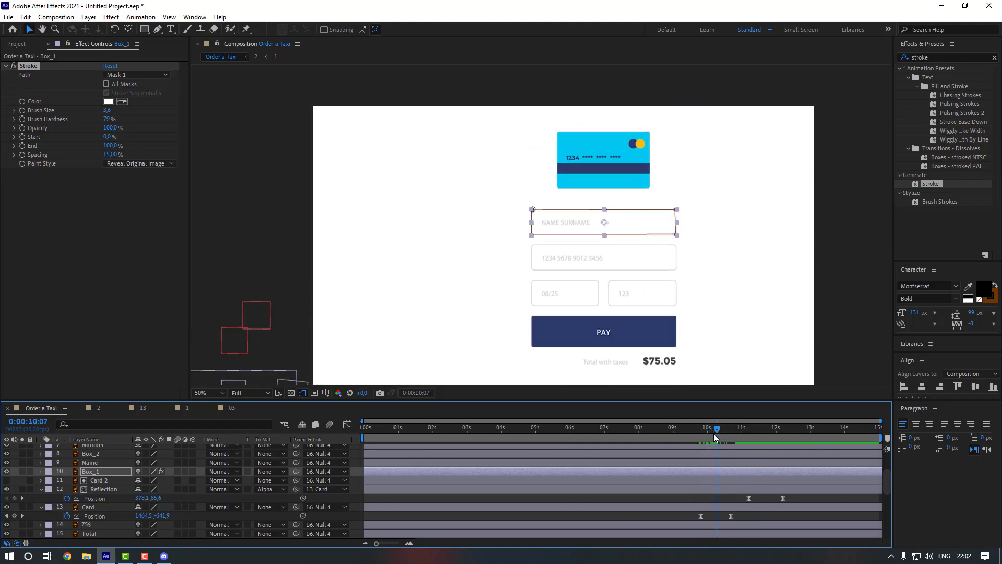
{"action": "left_click", "coordinate": [22, 147]}
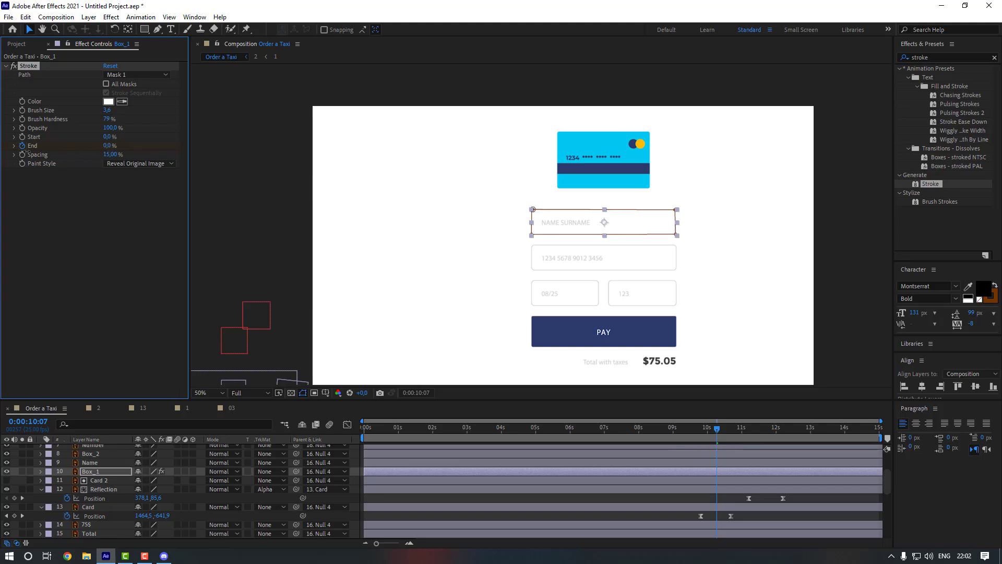
{"action": "key", "text": "shift+Page_Down"}
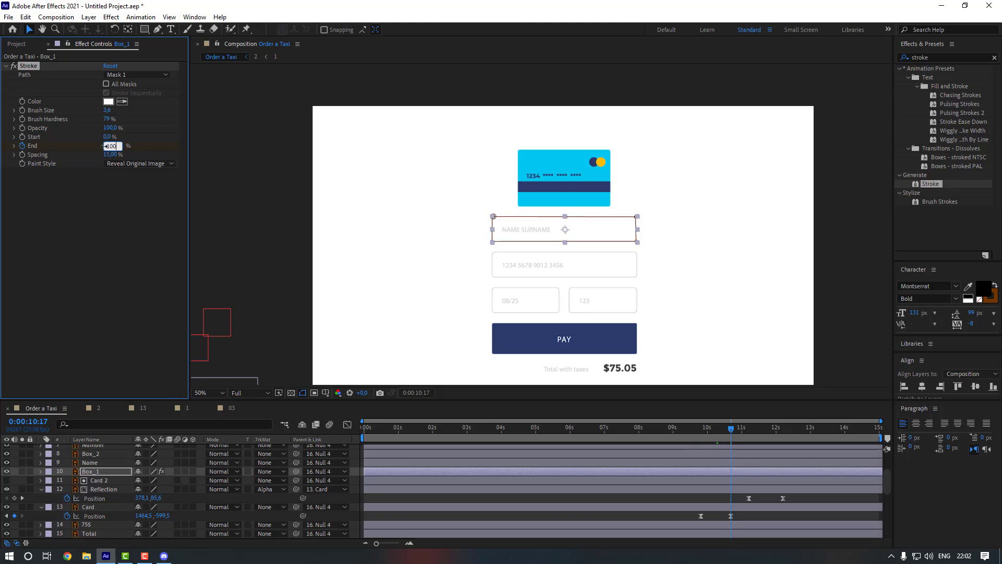
{"action": "key", "text": "u"}
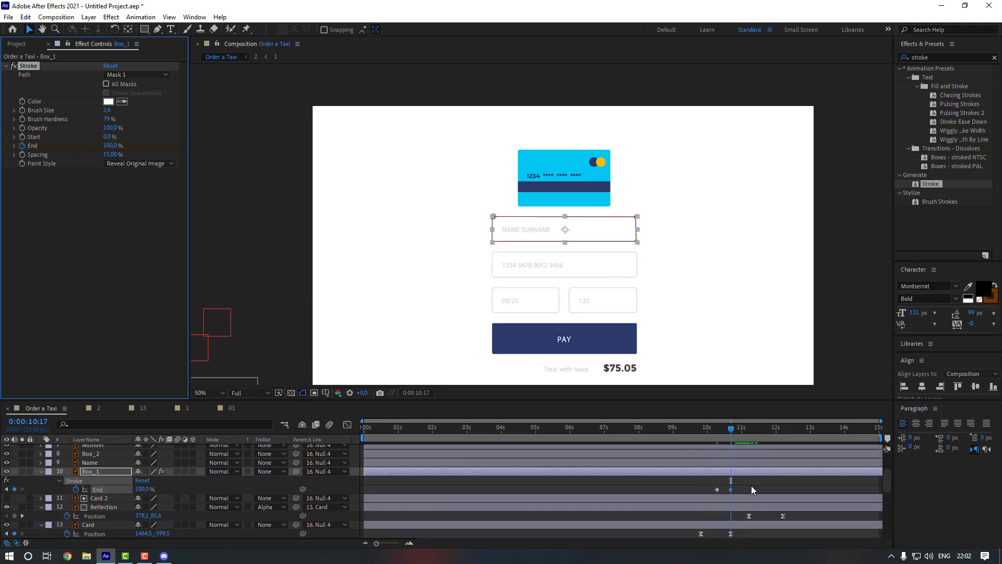
{"action": "left_click_drag", "start_coordinate": [752, 489], "coordinate": [713, 491]}
{"action": "right_click", "coordinate": [730, 489]}
{"action": "mouse_move", "coordinate": [737, 483]}
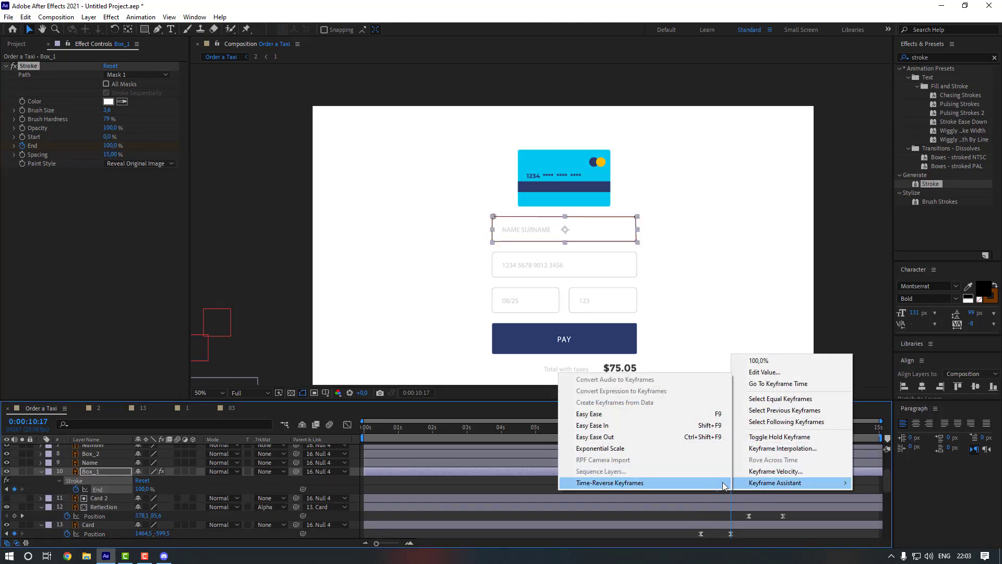
{"action": "left_click", "coordinate": [679, 413]}
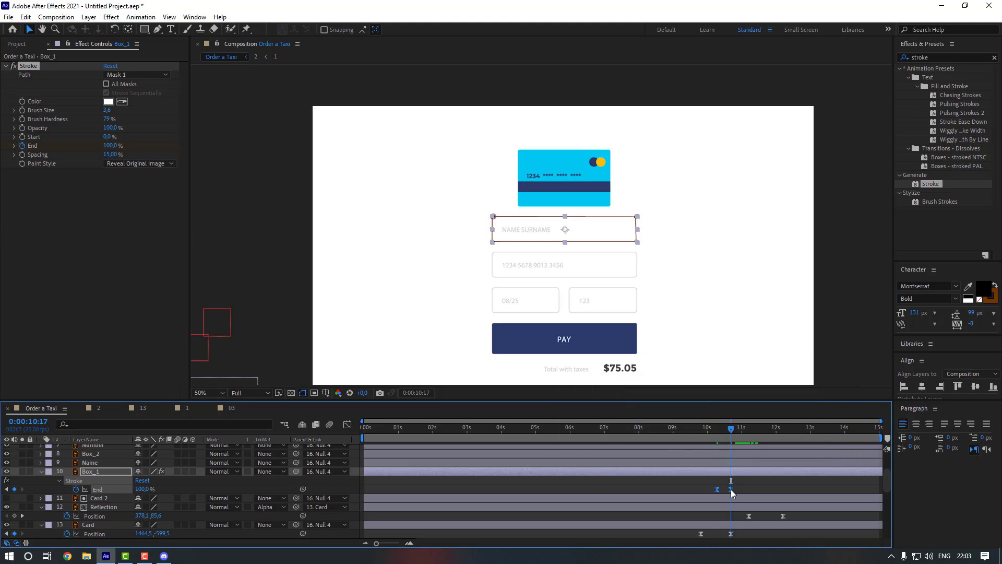
- Push the final End keyframe later for a slower draw-on, previewing before and after
{"action": "left_click", "coordinate": [709, 429]}
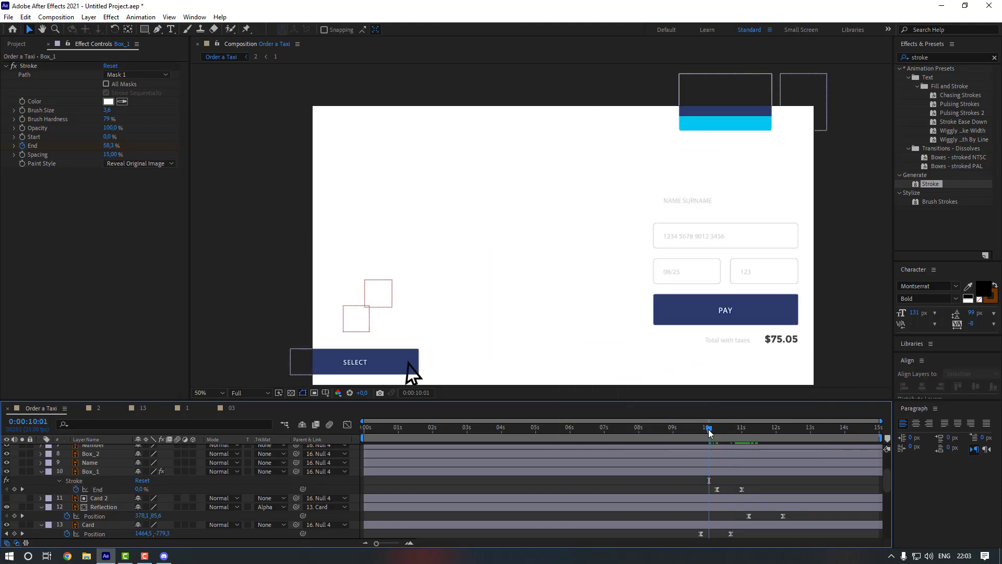
{"action": "key", "text": "space"}
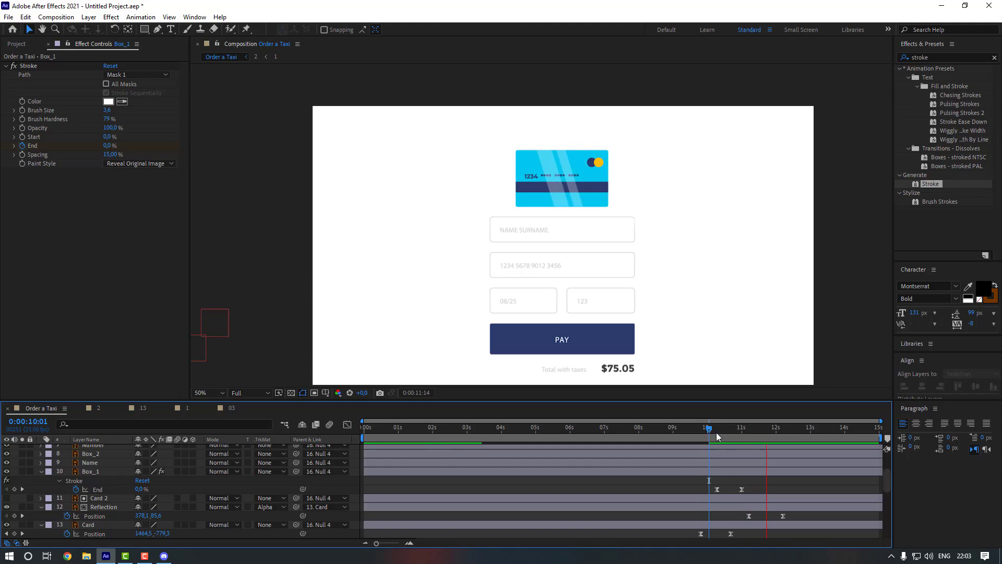
{"action": "left_click", "coordinate": [741, 489]}
{"action": "left_click_drag", "start_coordinate": [740, 490], "coordinate": [756, 494]}
{"action": "left_click", "coordinate": [712, 432]}
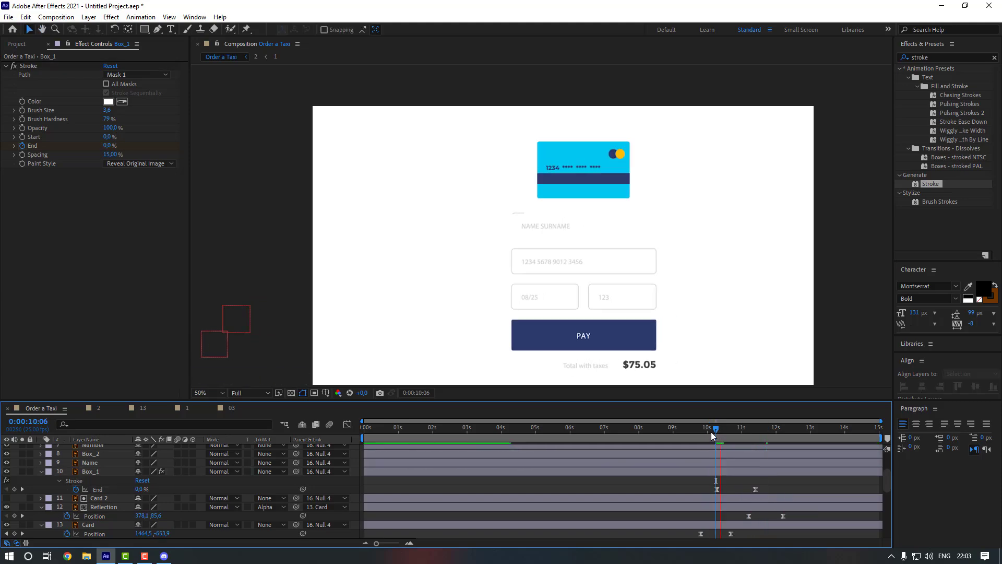
{"action": "key", "text": "space"}
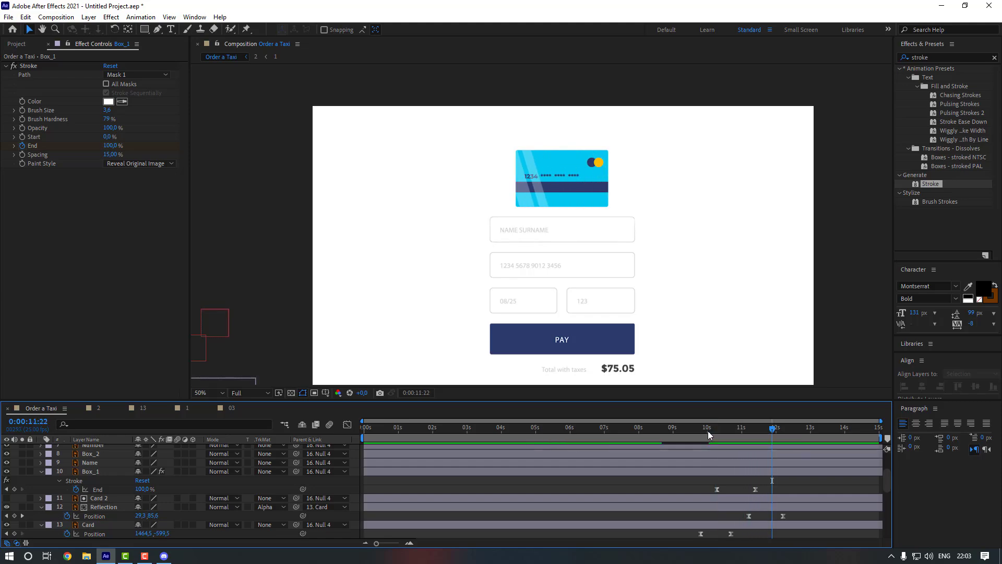
{"action": "left_click", "coordinate": [149, 487]}
- Duplicate Box_1 down onto the card-number field and delete the old Box_2 layer
{"action": "key", "text": "ctrl+d"}
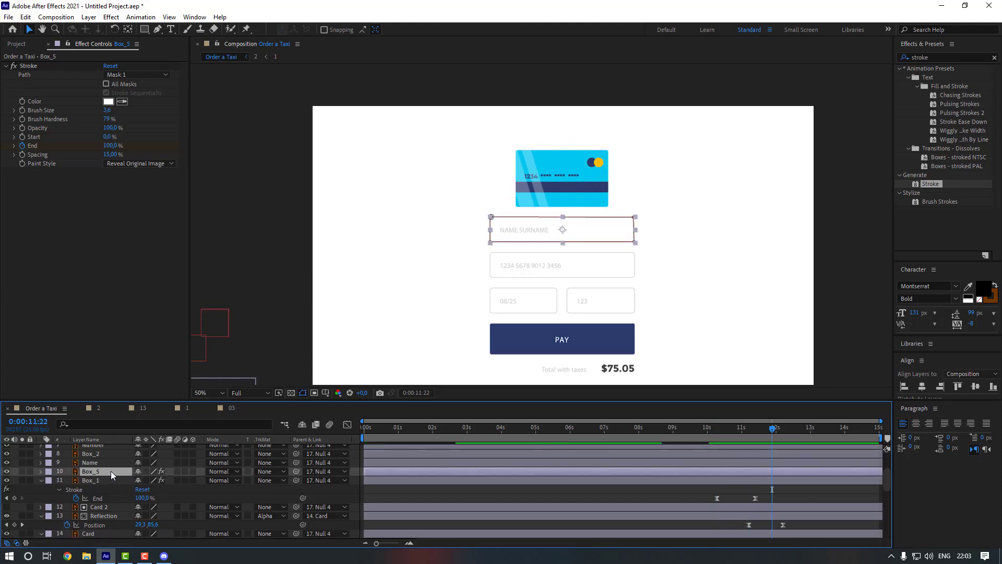
{"action": "key", "text": "shift+Down"}
{"action": "key", "text": "shift+Down"}
{"action": "key", "text": "shift+Down"}
{"action": "key", "text": "shift+Down"}
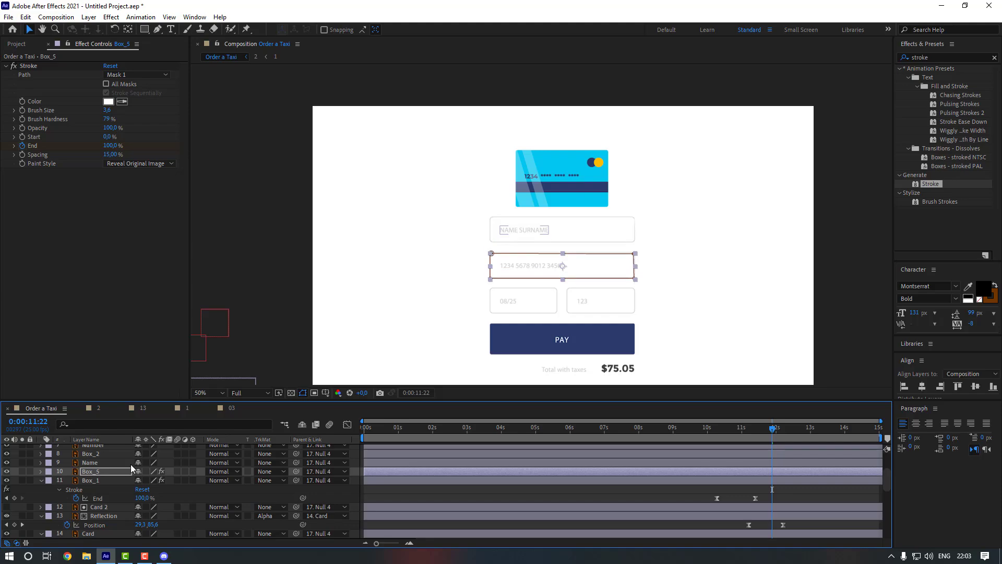
{"action": "left_click", "coordinate": [105, 454]}
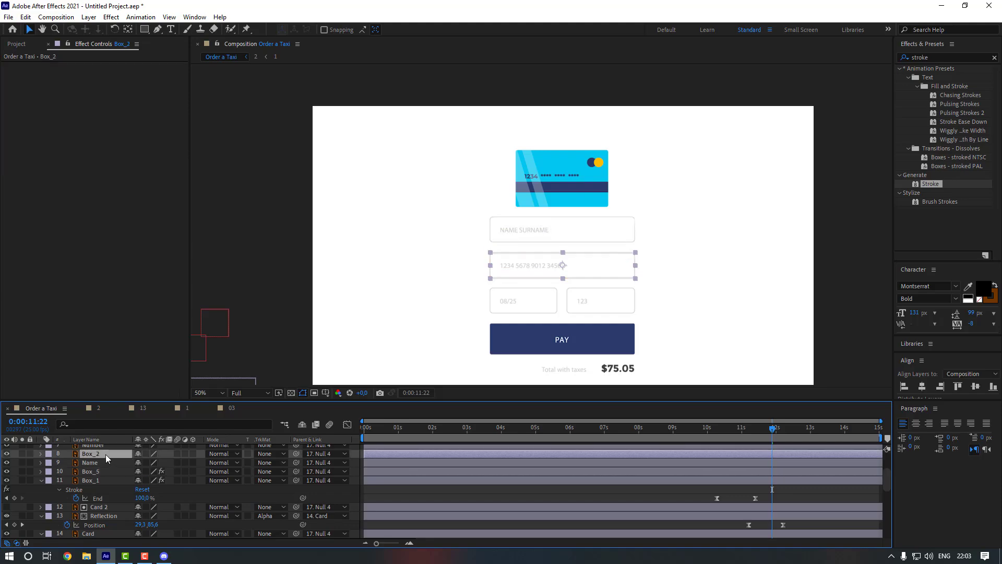
{"action": "key", "text": "Delete"}
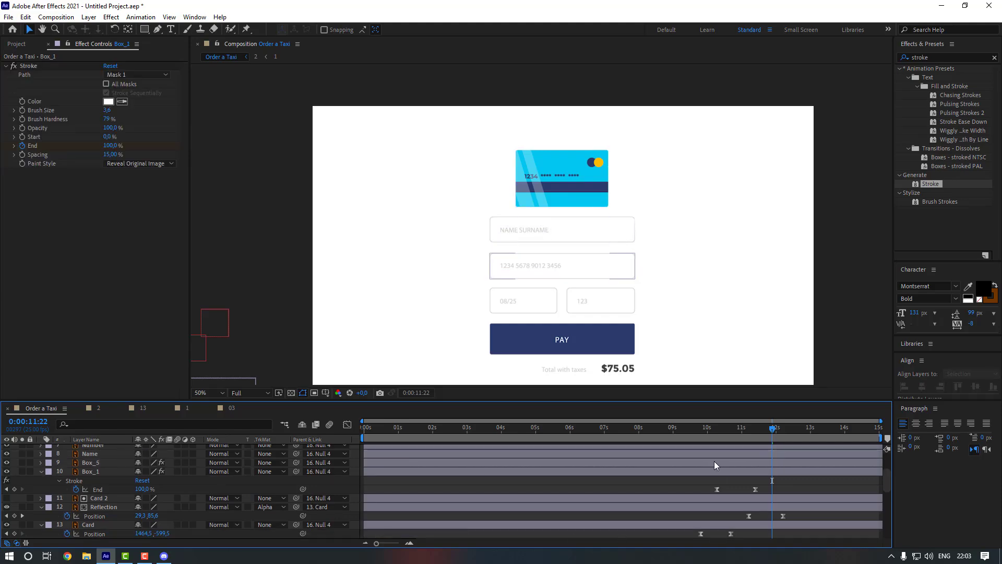
- Delay Box_5's End keyframes so it draws on just after Box_1, previewing from 10:00
{"action": "left_click", "coordinate": [713, 462]}
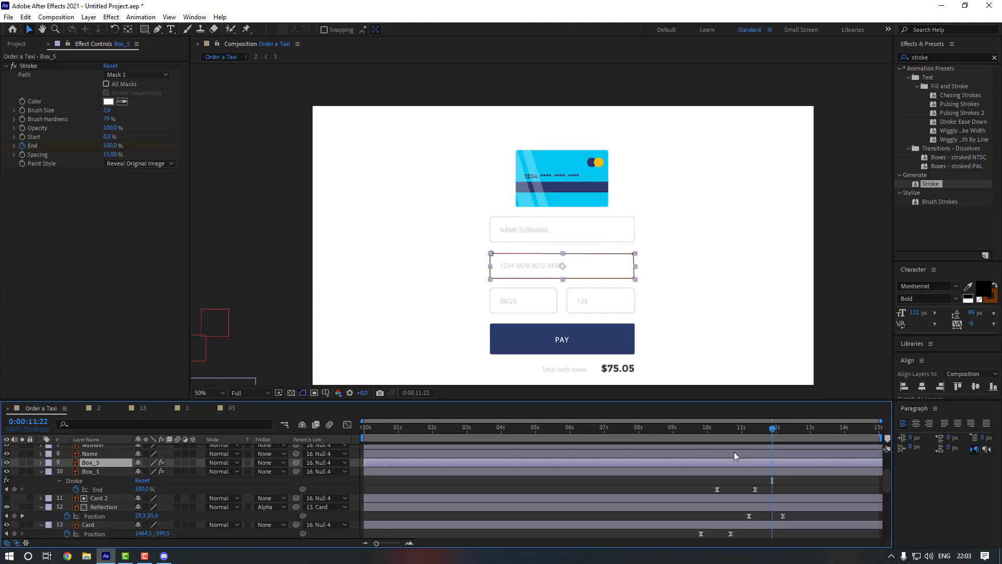
{"action": "key", "text": "u"}
{"action": "left_click_drag", "start_coordinate": [696, 459], "coordinate": [716, 464]}
{"action": "left_click_drag", "start_coordinate": [716, 428], "coordinate": [711, 431]}
{"action": "key", "text": "space"}
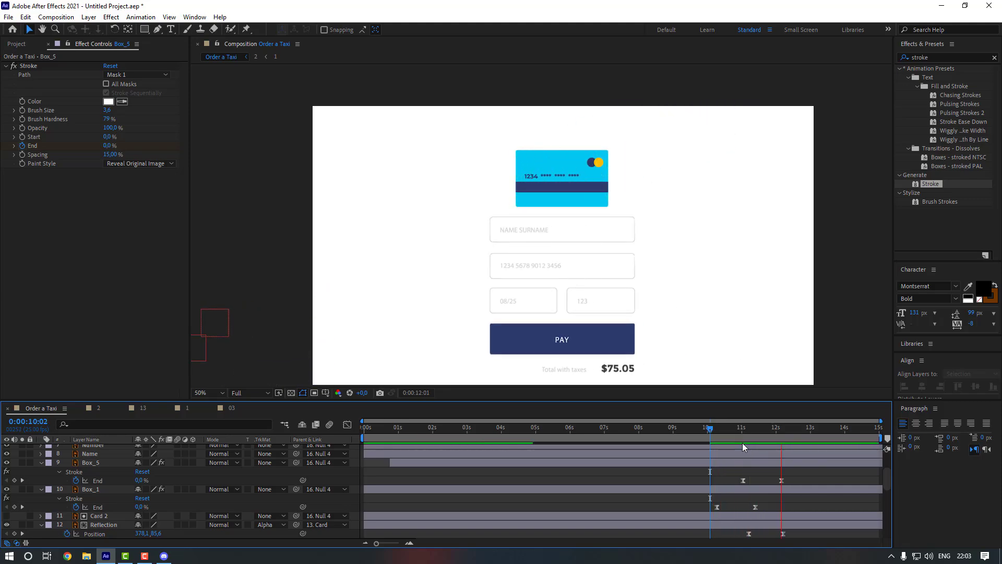
{"action": "key", "text": "space"}
{"action": "left_click_drag", "start_coordinate": [743, 464], "coordinate": [722, 467]}
{"action": "left_click", "coordinate": [712, 470]}
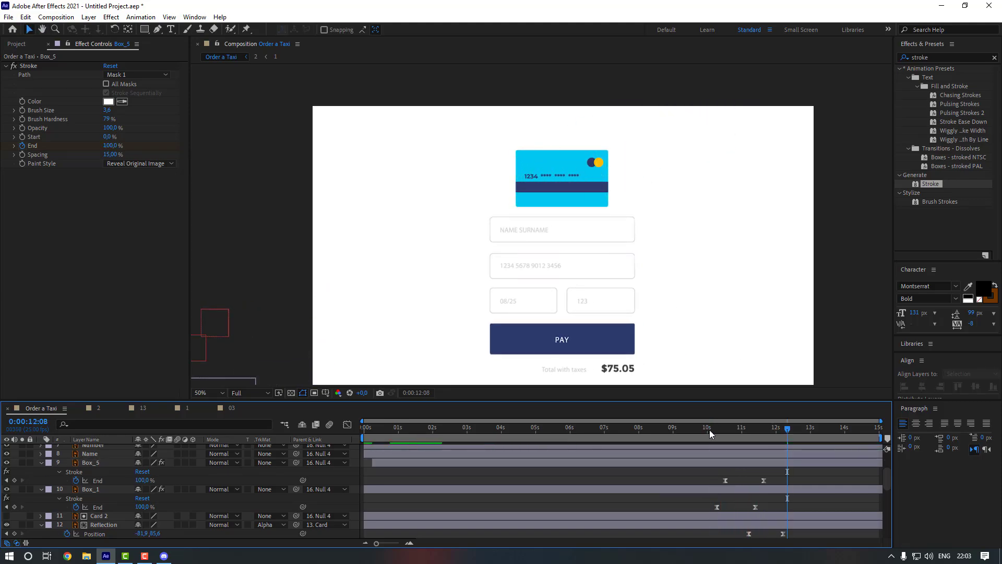
{"action": "left_click", "coordinate": [707, 430]}
{"action": "key", "text": "space"}
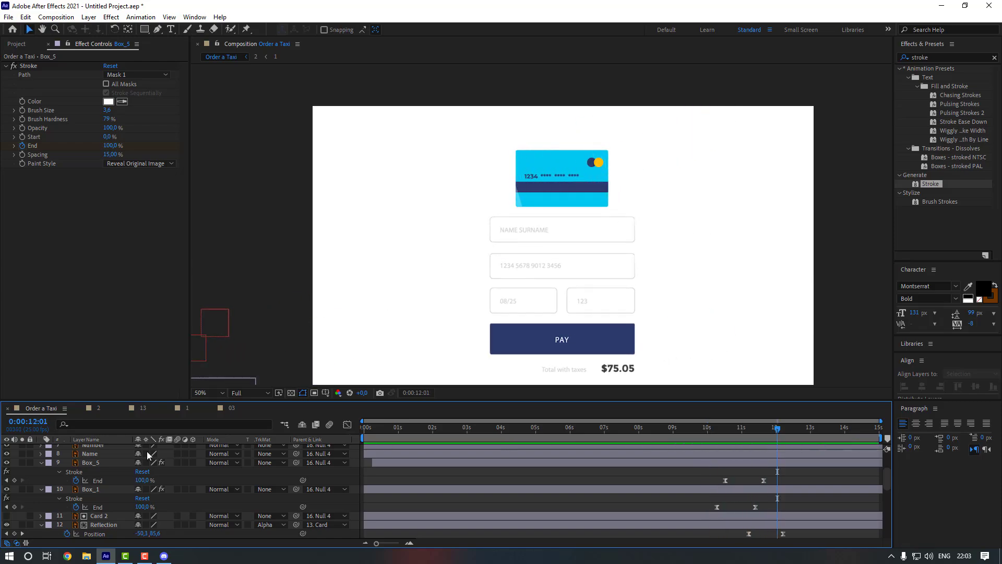
- Select the Box_3 expiry-date layer and pan the view to its isolated box
{"action": "scroll", "coordinate": [116, 464], "scroll_direction": "up", "scroll_amount": 2}
{"action": "left_click", "coordinate": [116, 463]}
{"action": "scroll", "coordinate": [488, 322], "scroll_direction": "up", "scroll_amount": 2}
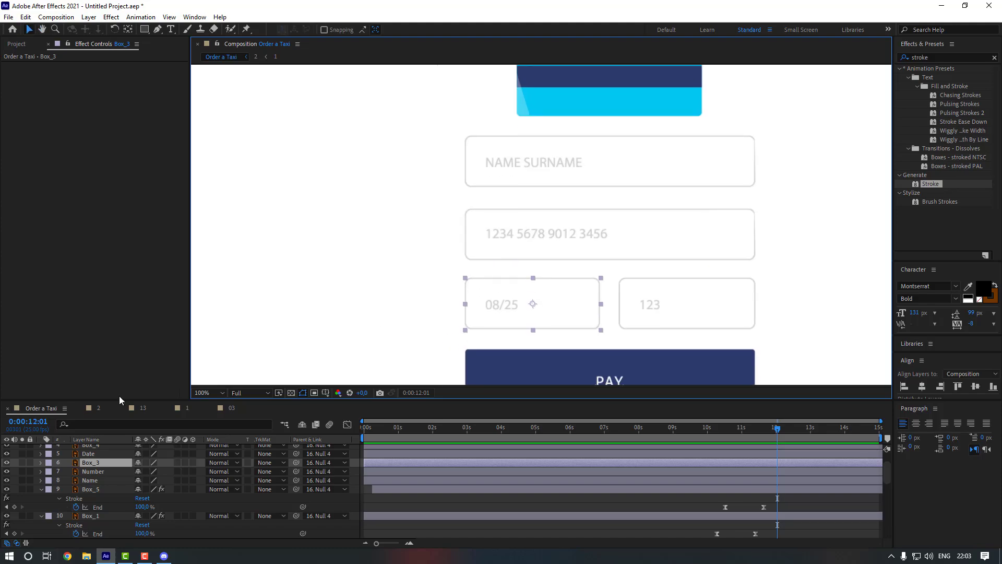
{"action": "left_click_drag", "start_coordinate": [463, 255], "coordinate": [433, 226]}
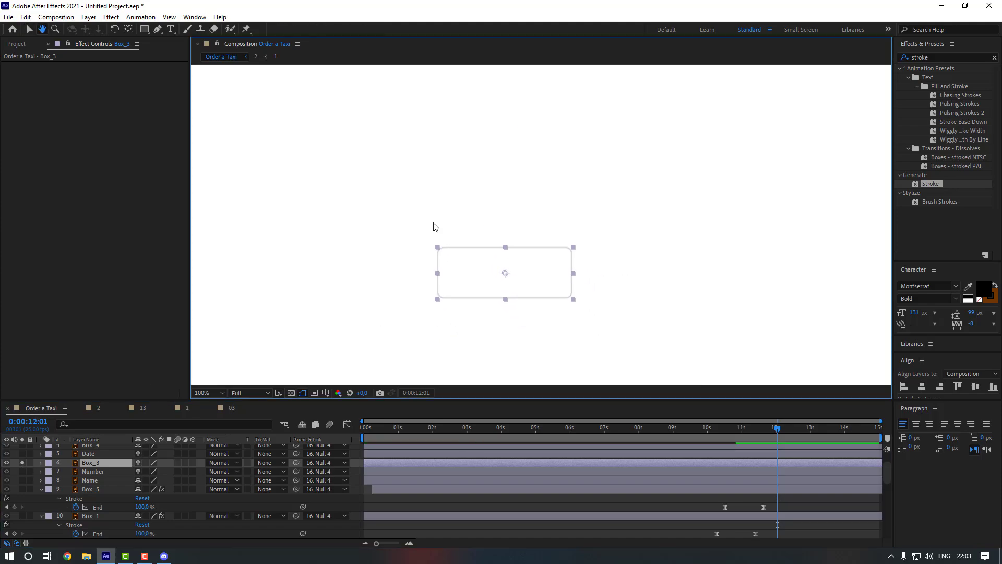
- Trace the date box's corners with Pen tool mask points, adjusting the last point's position
{"action": "left_click", "coordinate": [158, 31]}
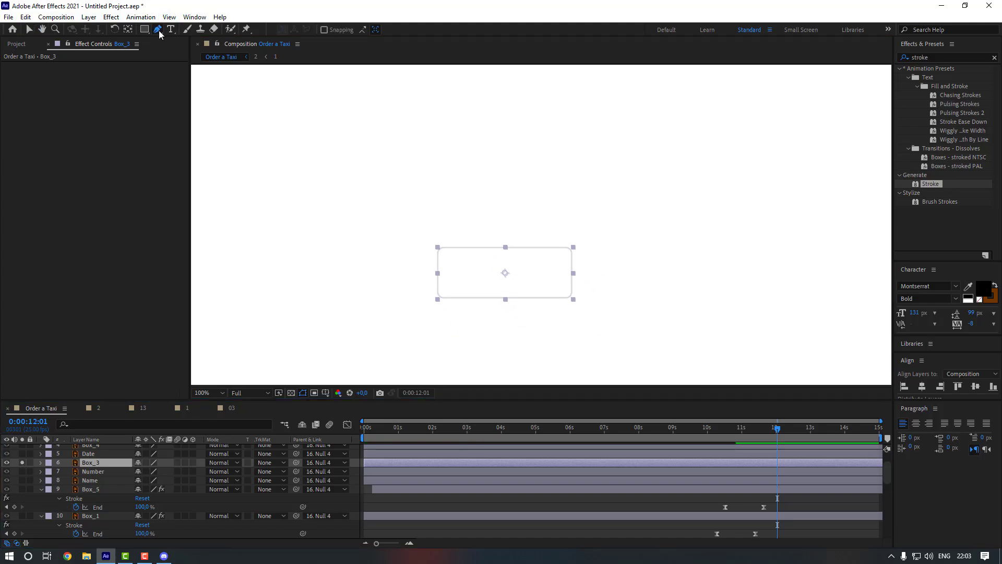
{"action": "left_click", "coordinate": [439, 248]}
{"action": "left_click", "coordinate": [571, 249]}
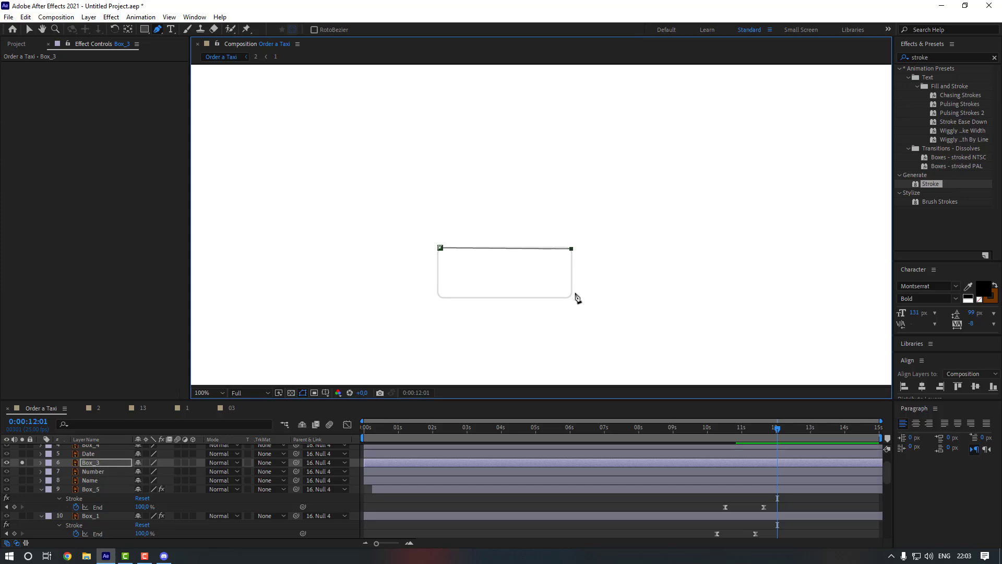
{"action": "left_click", "coordinate": [438, 298]}
{"action": "scroll", "coordinate": [437, 253], "scroll_direction": "up", "scroll_amount": 4}
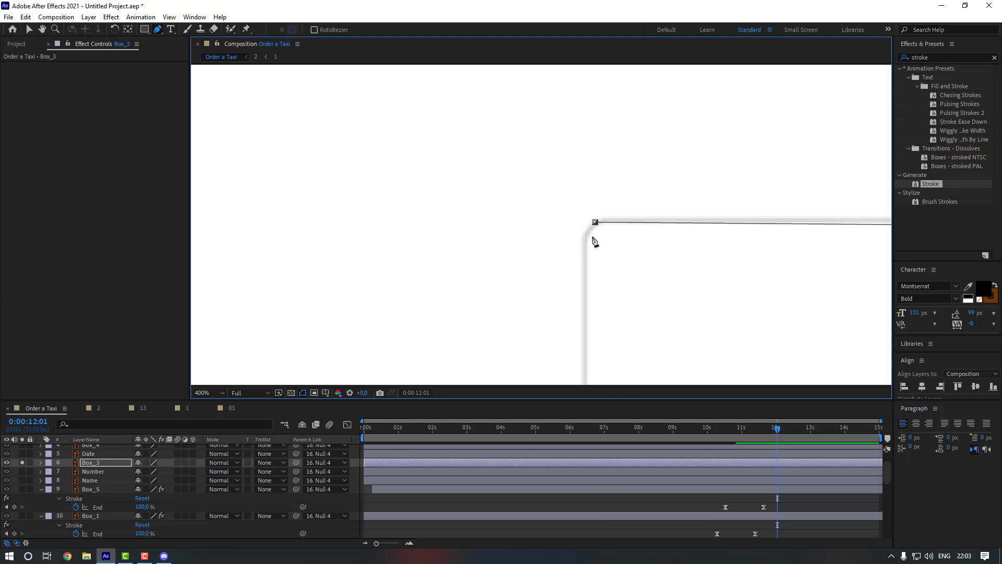
{"action": "left_click", "coordinate": [588, 229]}
{"action": "left_click_drag", "start_coordinate": [590, 230], "coordinate": [588, 226]}
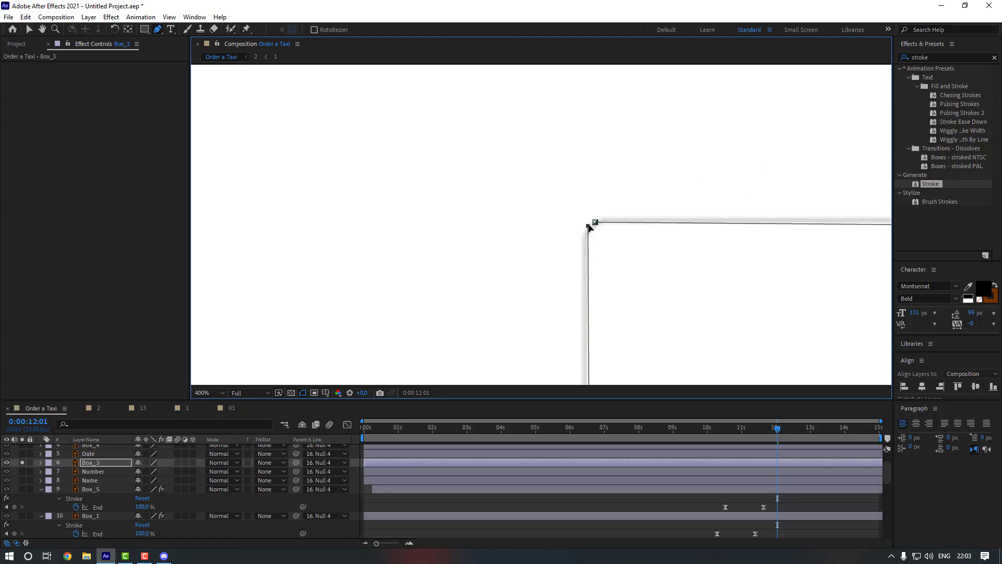
- Apply Stroke to Box_3 with Reveal Original Image paint style, and unsolo the layer
{"action": "double_click", "coordinate": [930, 184]}
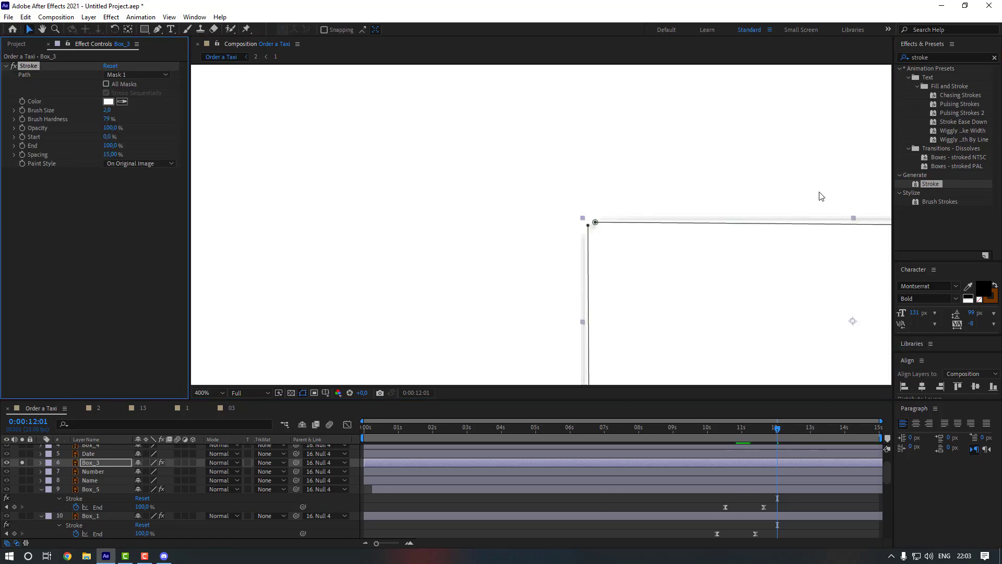
{"action": "key", "text": "v"}
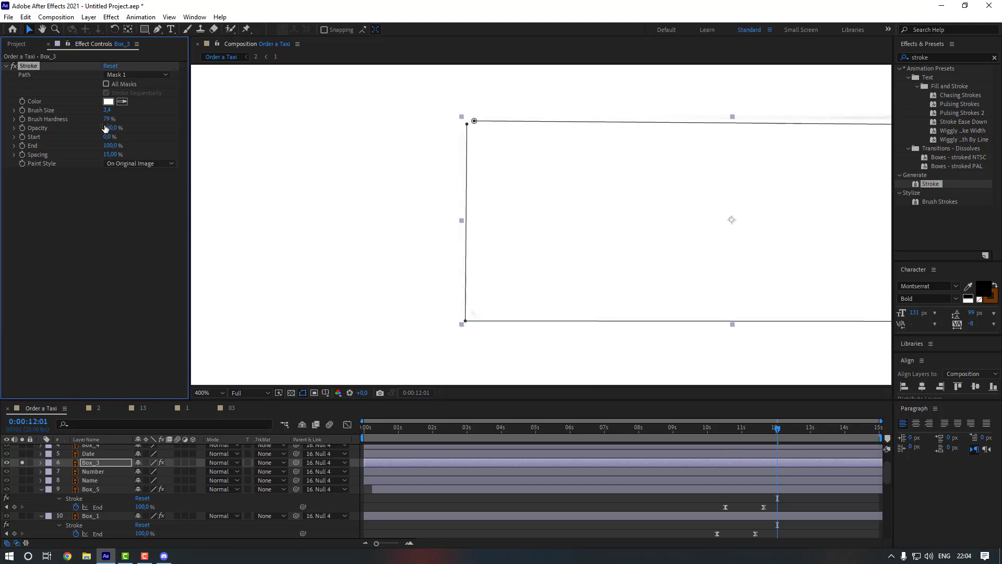
{"action": "left_click", "coordinate": [116, 165]}
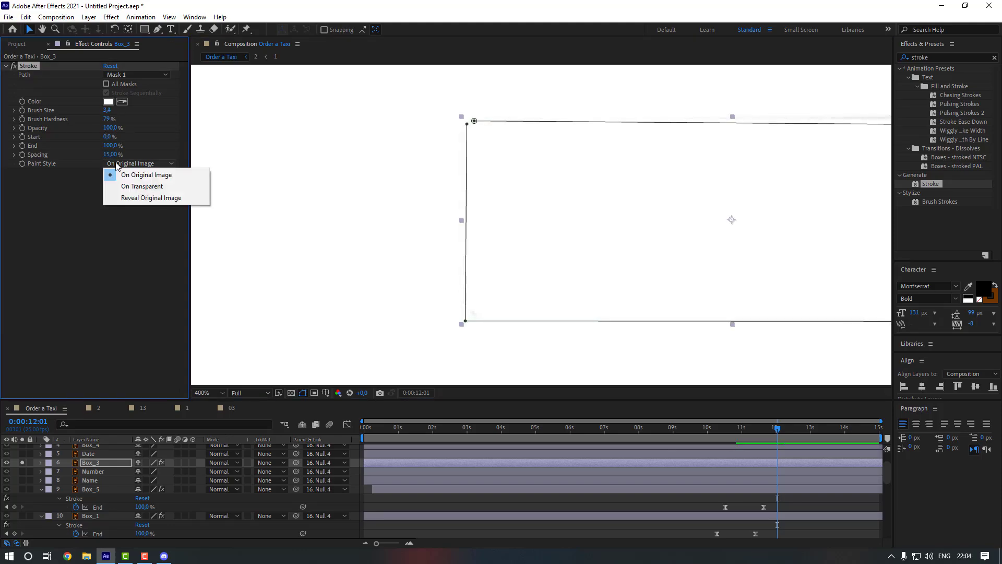
{"action": "left_click", "coordinate": [122, 198]}
{"action": "scroll", "coordinate": [449, 219], "scroll_direction": "down", "scroll_amount": 2}
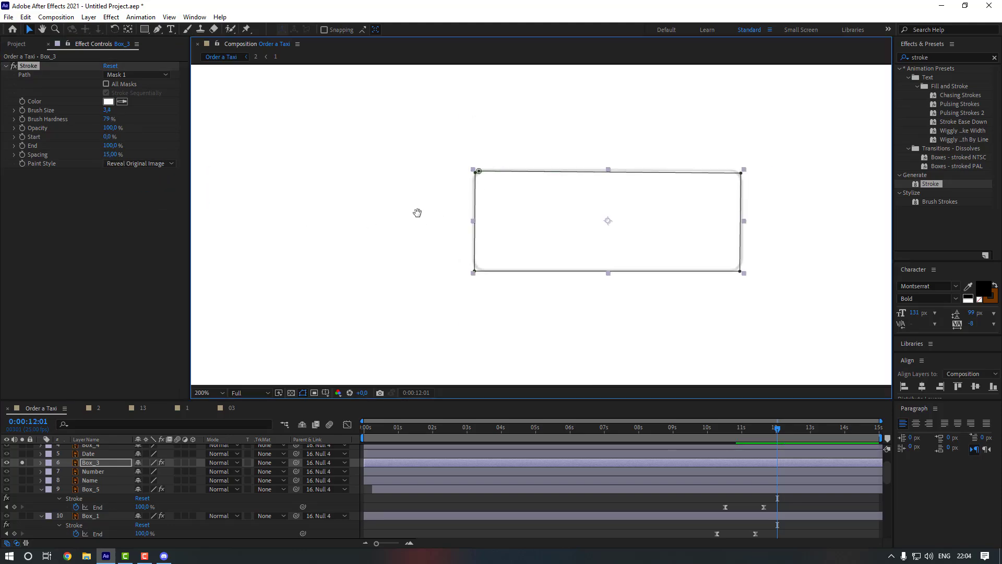
{"action": "left_click", "coordinate": [23, 463]}
- Keyframe Box_3's stroke End at 0% at 10:23 and 100% at 11:08
{"action": "left_click", "coordinate": [739, 429]}
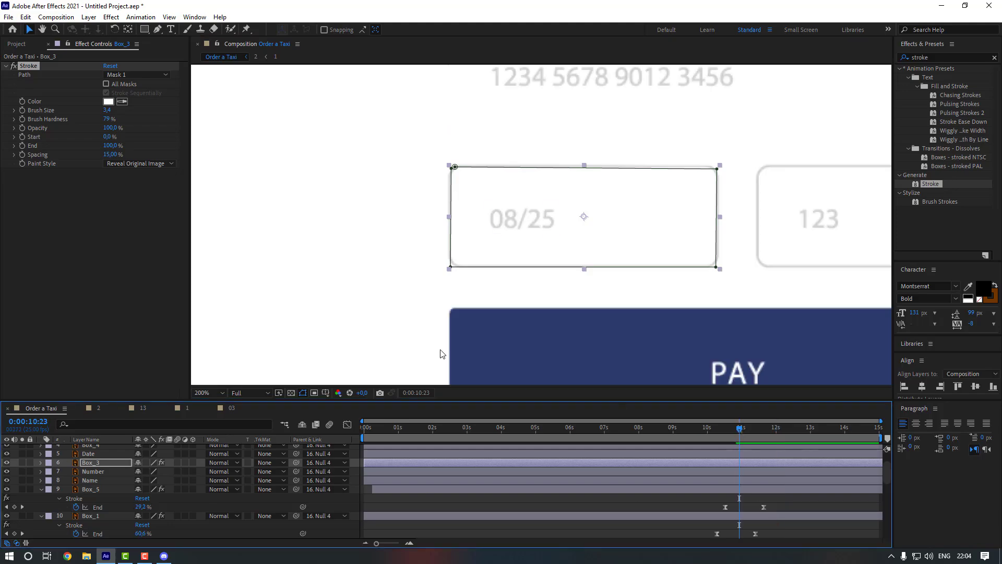
{"action": "left_click", "coordinate": [27, 149]}
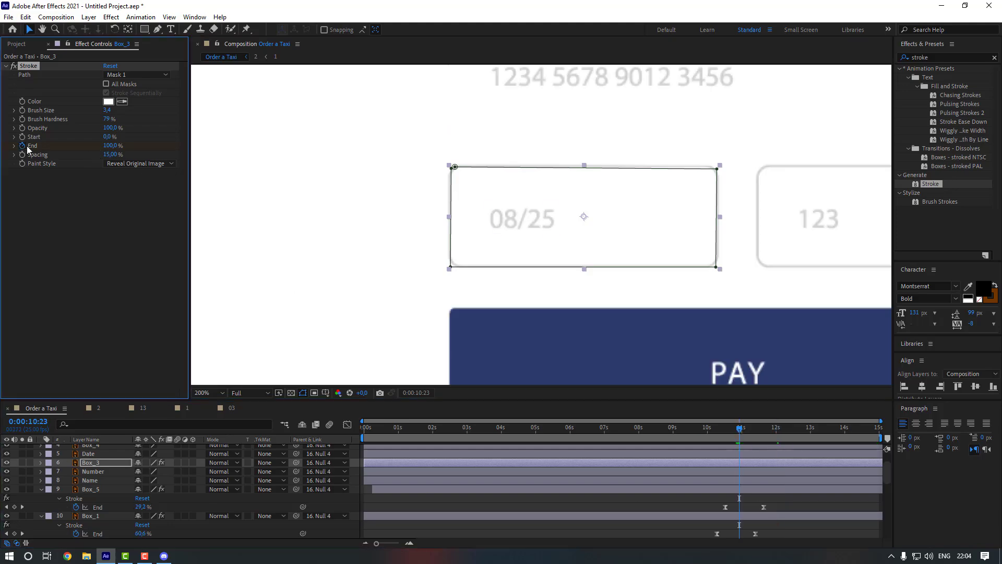
{"action": "left_click", "coordinate": [113, 146]}
{"action": "type", "text": "0"}
{"action": "key", "text": "Return"}
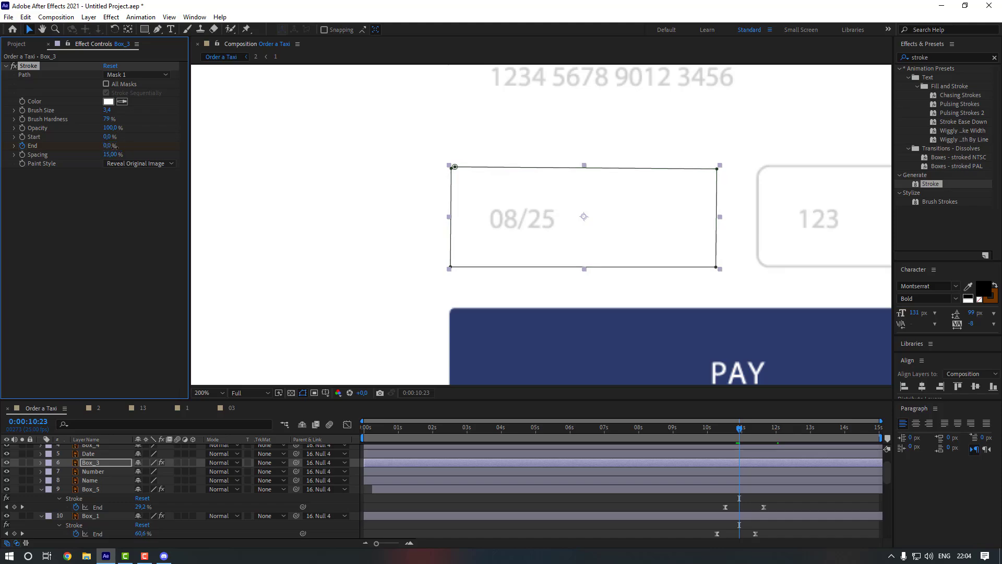
{"action": "key", "text": "space"}
{"action": "left_click", "coordinate": [104, 146]}
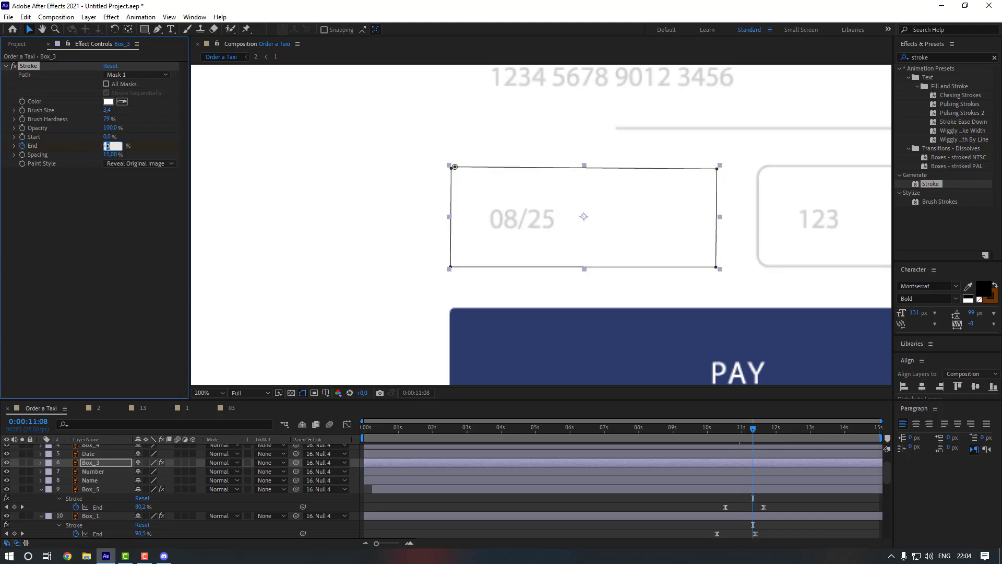
{"action": "key", "text": "Return"}
- Apply Easy Ease to both End keyframes and shift their timing slightly
{"action": "key", "text": "u"}
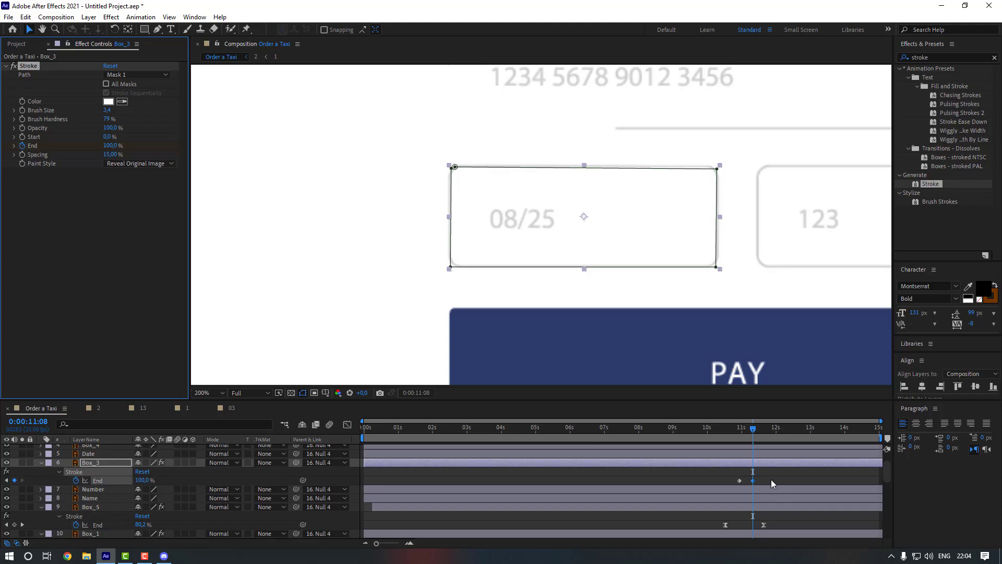
{"action": "left_click_drag", "start_coordinate": [770, 479], "coordinate": [734, 484]}
{"action": "right_click", "coordinate": [753, 481]}
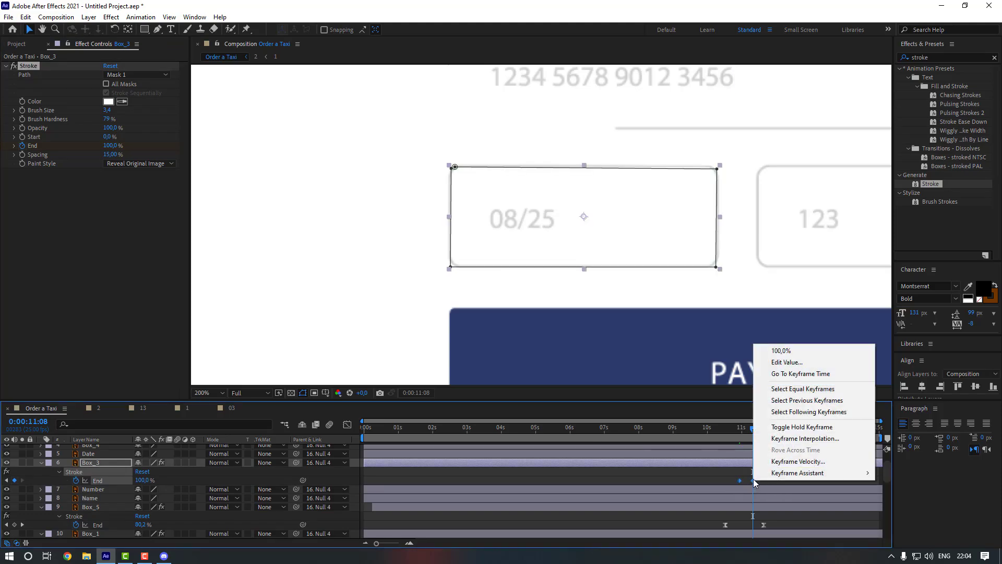
{"action": "mouse_move", "coordinate": [806, 470]}
{"action": "left_click", "coordinate": [681, 405]}
{"action": "left_click", "coordinate": [763, 476]}
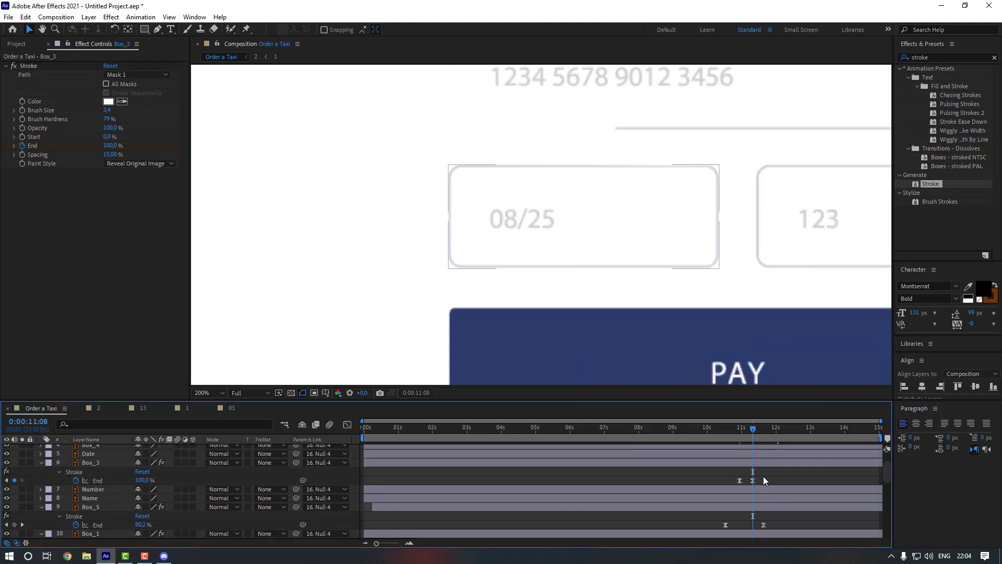
{"action": "mouse_move", "coordinate": [753, 480]}
{"action": "left_mouse_down"}
{"action": "mouse_move", "coordinate": [779, 480]}
{"action": "mouse_move", "coordinate": [736, 481]}
{"action": "left_mouse_up"}
{"action": "left_click", "coordinate": [766, 473]}
{"action": "left_click", "coordinate": [735, 433]}
- Preview the date-field outline drawing on from about 10:07
{"action": "left_click", "coordinate": [717, 430]}
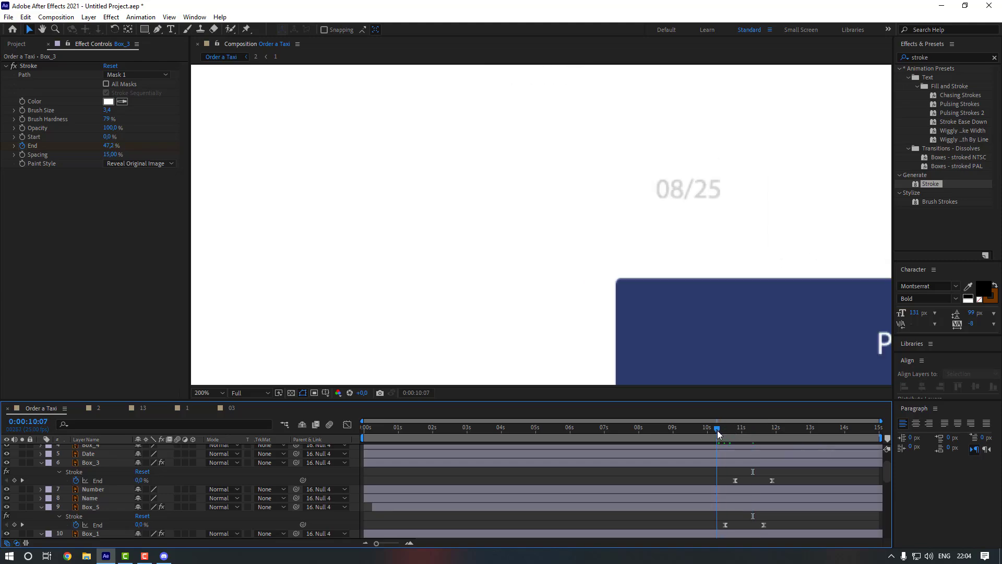
{"action": "key", "text": "space"}
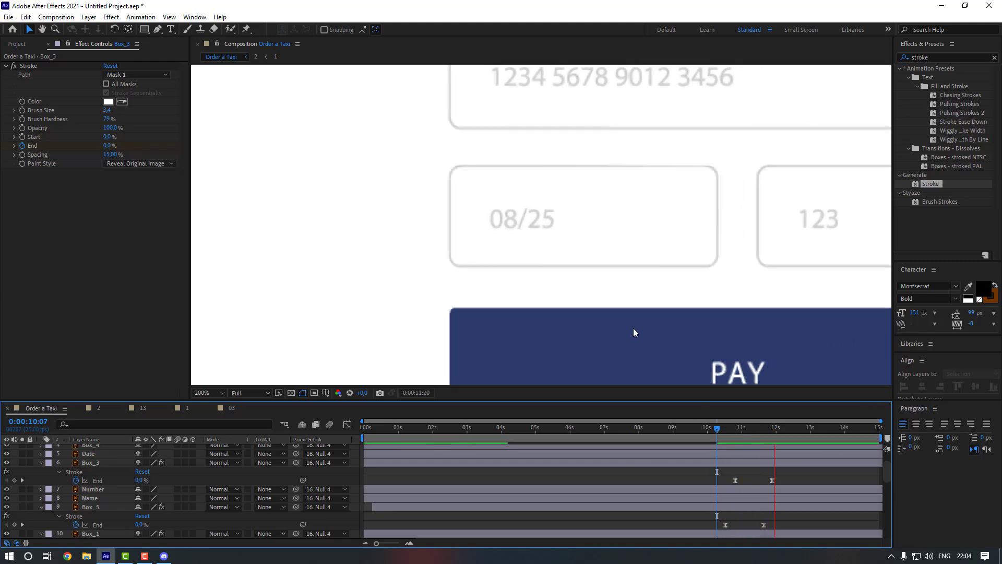
{"action": "scroll", "coordinate": [633, 327], "scroll_direction": "down", "scroll_amount": 4}
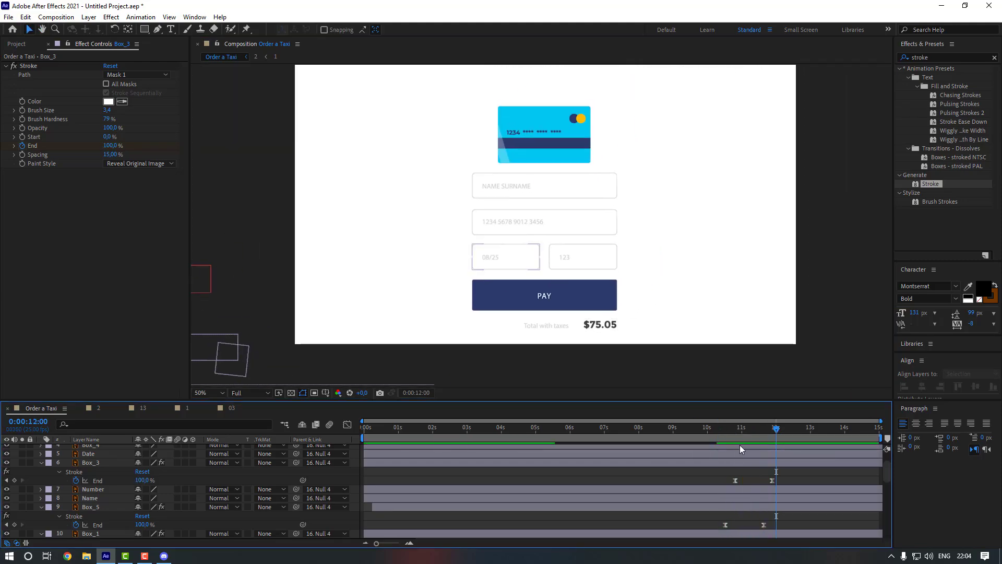
{"action": "left_click", "coordinate": [719, 433]}
{"action": "key", "text": "space"}
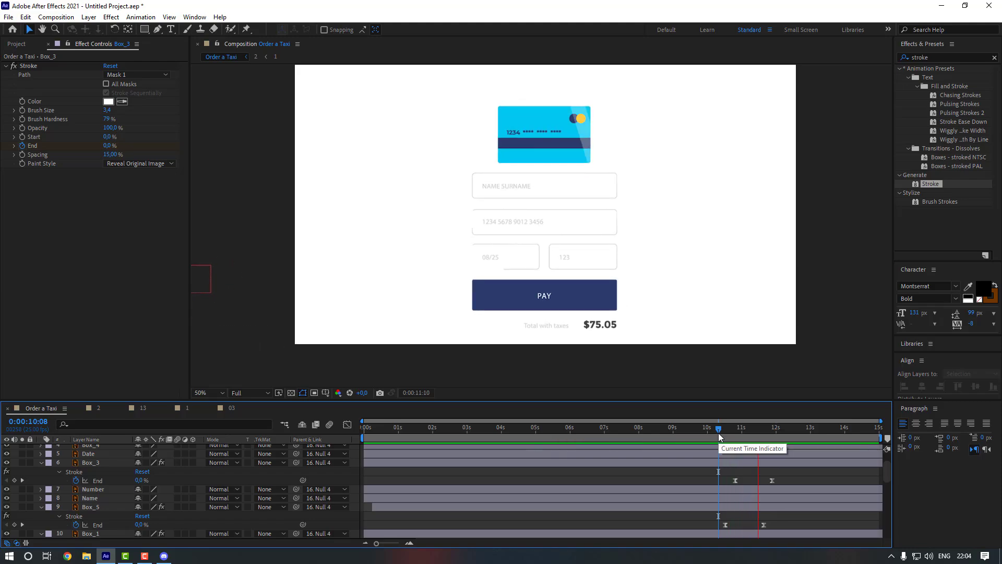
- Duplicate Box_3 and move the copy over the 123 security-code field
{"action": "left_click", "coordinate": [101, 461]}
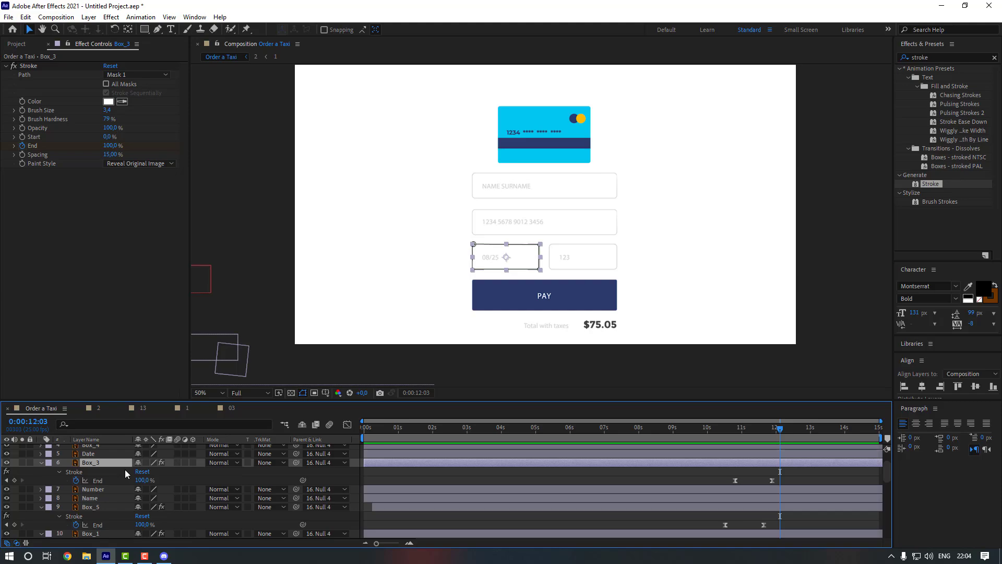
{"action": "key", "text": "ctrl+d"}
{"action": "key", "text": "shift+Right"}
{"action": "key", "text": "shift+Right"}
{"action": "key", "text": "shift+Right"}
{"action": "key", "text": "shift+Right"}
{"action": "key", "text": "shift+Right"}
{"action": "key", "text": "shift+Right"}
{"action": "key", "text": "shift+Right"}
{"action": "key", "text": "shift+Right"}
{"action": "key", "text": "shift+Right"}
{"action": "key", "text": "shift+Right"}
{"action": "key", "text": "shift+Right"}
{"action": "key", "text": "shift+Right"}
{"action": "key", "text": "shift+Right"}
{"action": "key", "text": "shift+Right"}
{"action": "key", "text": "shift+Right"}
{"action": "key", "text": "shift+Right"}
{"action": "key", "text": "shift+Right"}
{"action": "key", "text": "shift+Right"}
{"action": "key", "text": "shift+Right"}
{"action": "key", "text": "shift+Right"}
{"action": "key", "text": "shift+Right"}
{"action": "key", "text": "shift+Right"}
{"action": "key", "text": "shift+Right"}
{"action": "key", "text": "shift+Right"}
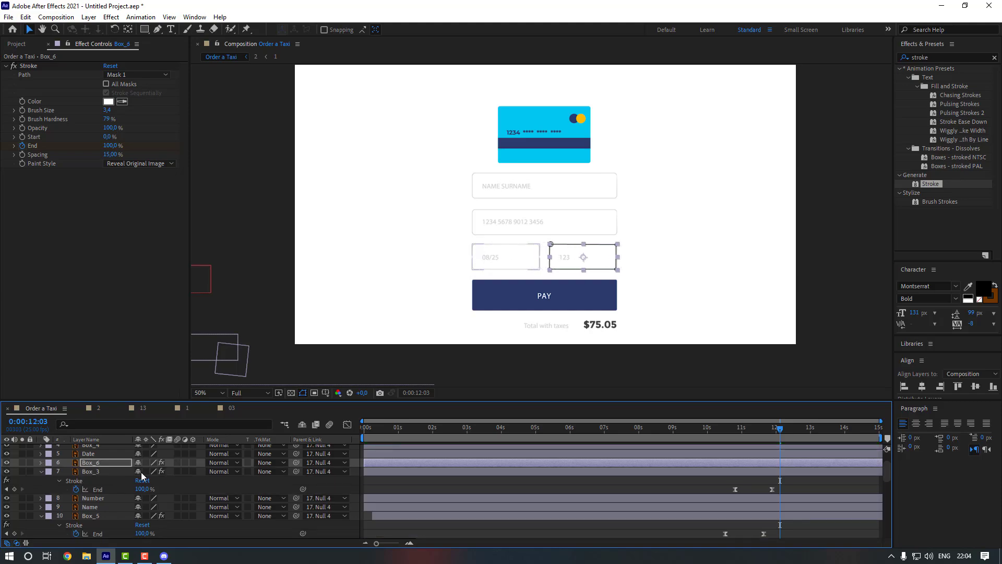
- Delete Box_4 and shift Box_6's stroke keyframes slightly later, previewing from 10:11
{"action": "scroll", "coordinate": [87, 480], "scroll_direction": "up", "scroll_amount": 2}
{"action": "left_click", "coordinate": [97, 471]}
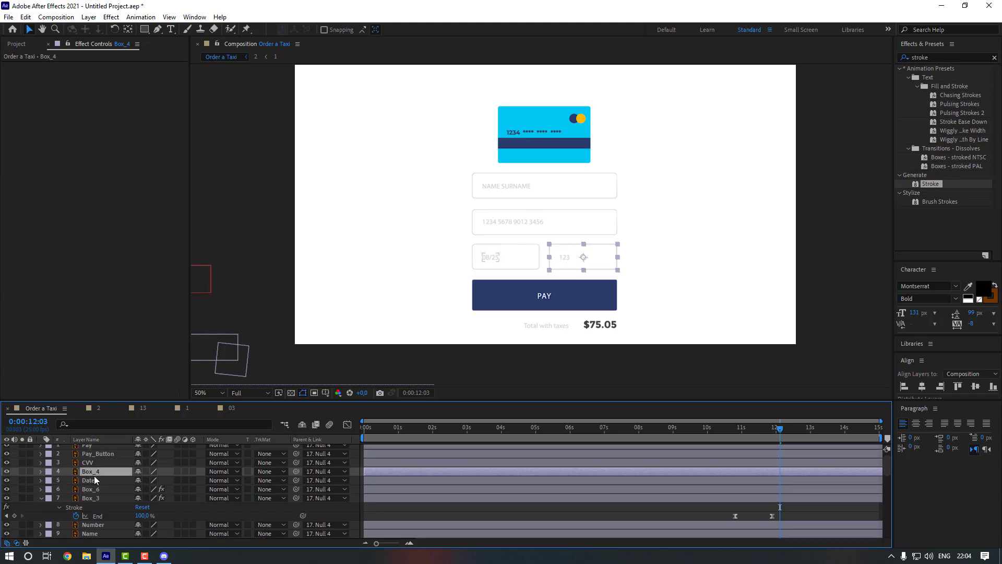
{"action": "key", "text": "Delete"}
{"action": "left_click", "coordinate": [122, 480]}
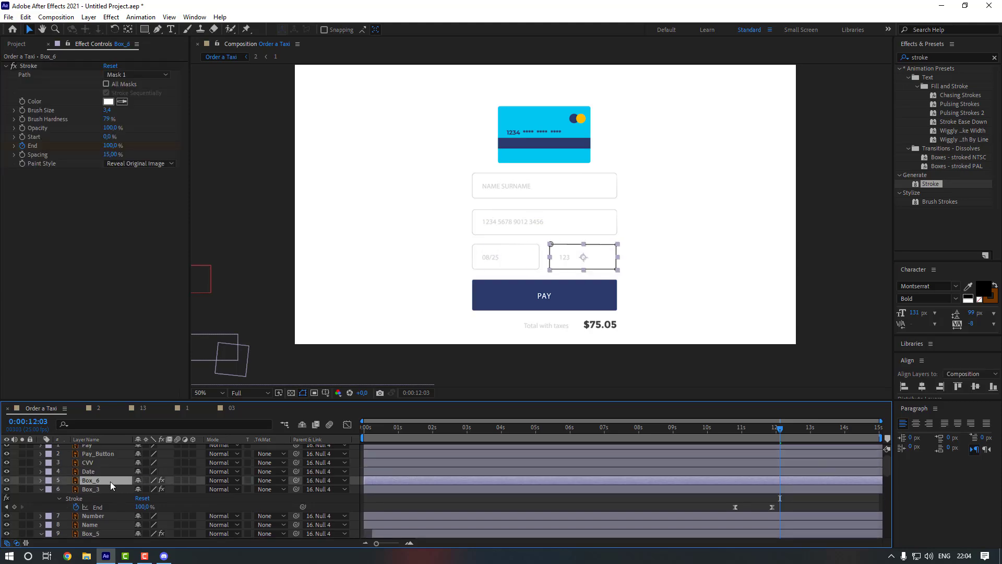
{"action": "key", "text": "u"}
{"action": "left_click_drag", "start_coordinate": [725, 477], "coordinate": [736, 477]}
{"action": "left_click", "coordinate": [720, 499]}
{"action": "left_click", "coordinate": [722, 428]}
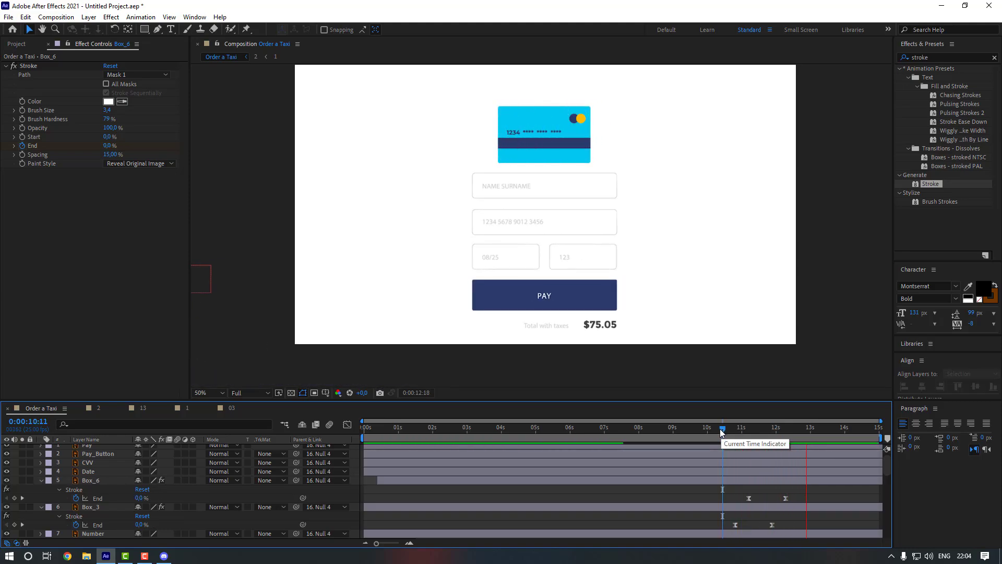
{"action": "key", "text": "space"}
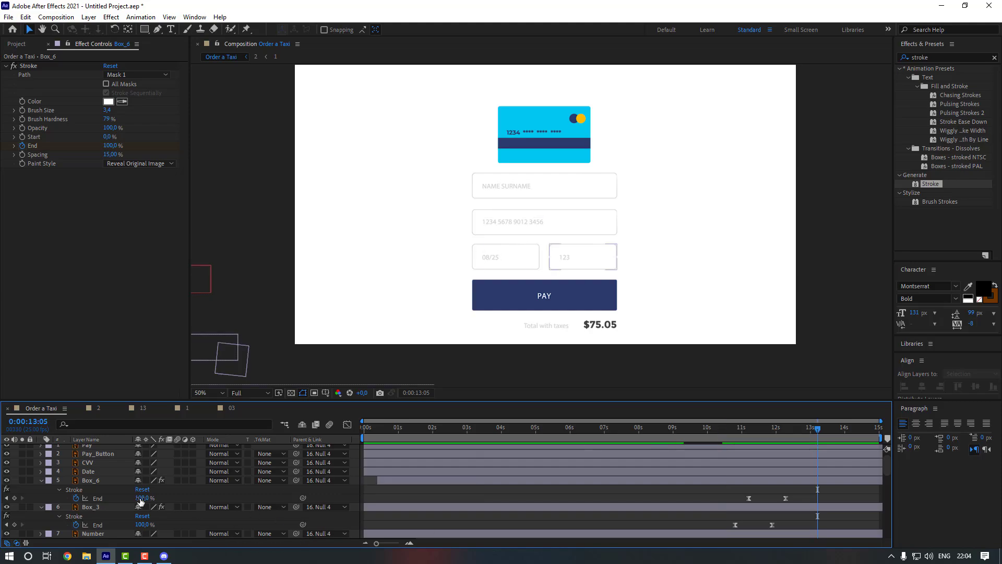
- Collapse the stroke properties of Box_6, Box_3 and Box_5 in the timeline
{"action": "left_click", "coordinate": [42, 507]}
{"action": "left_click", "coordinate": [41, 480]}
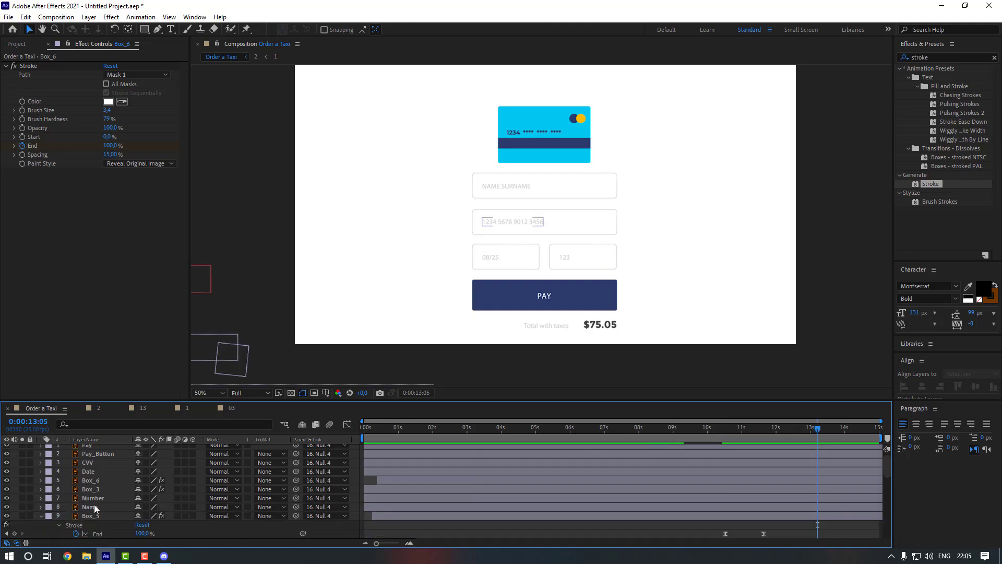
{"action": "left_click", "coordinate": [41, 515]}
- Type the cardholder's name in the name field and set its font to MS Serif
{"action": "scroll", "coordinate": [44, 501], "scroll_direction": "down", "scroll_amount": 1}
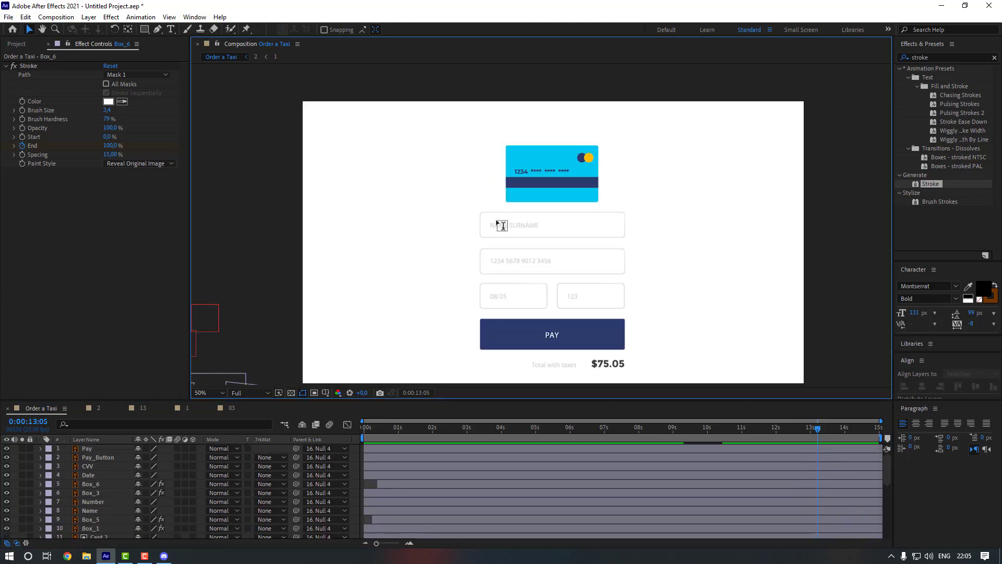
{"action": "key", "text": "ctrl+t"}
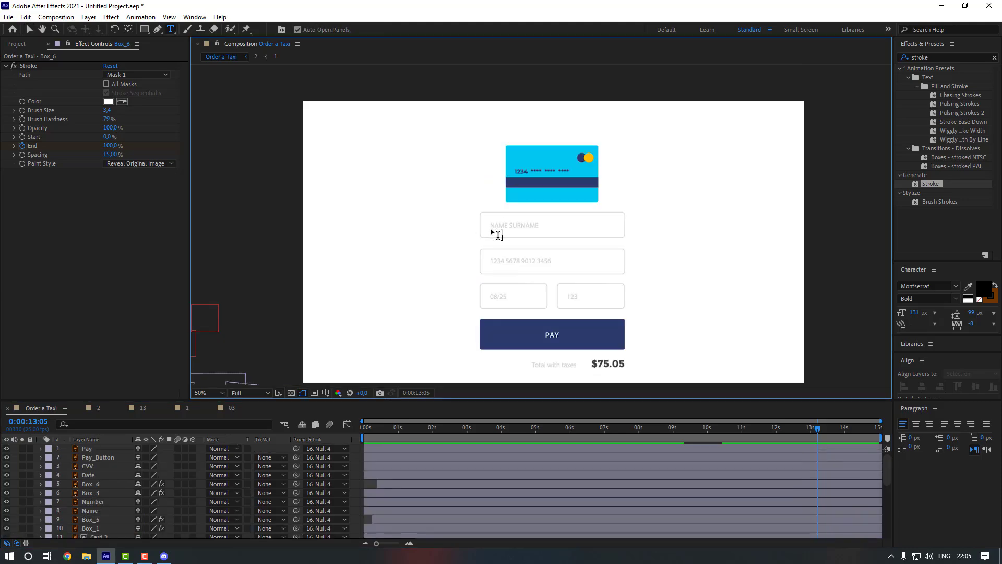
{"action": "left_click", "coordinate": [496, 235]}
{"action": "type", "text": "Jack Bruce"}
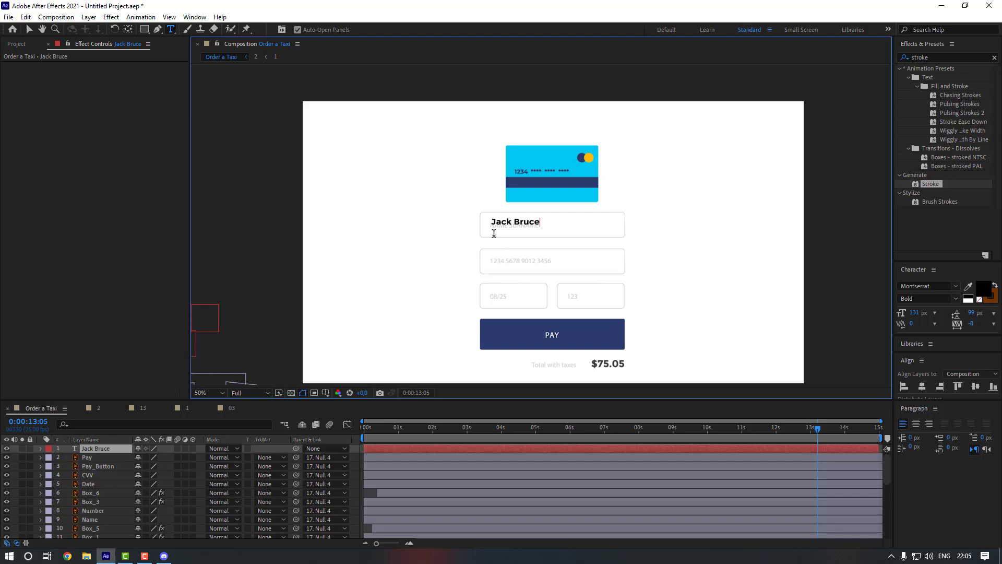
{"action": "key", "text": "ctrl+a"}
{"action": "left_click", "coordinate": [954, 288]}
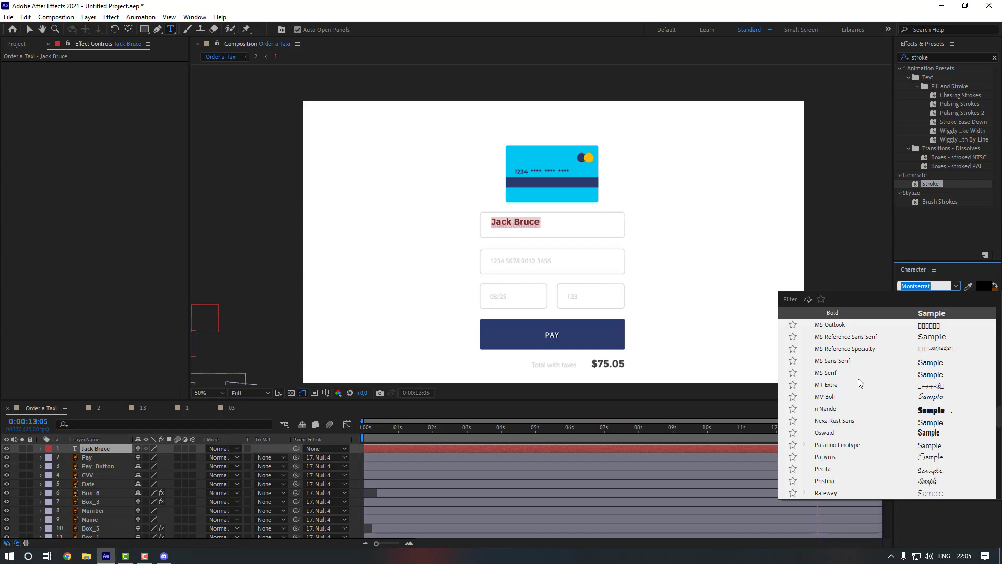
{"action": "left_click", "coordinate": [826, 373]}
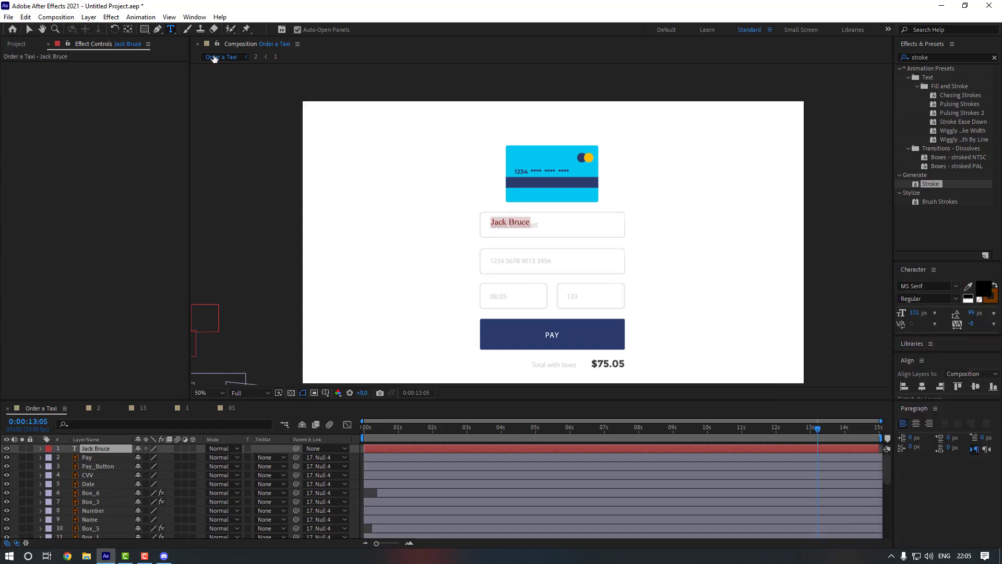
{"action": "left_click", "coordinate": [29, 29]}
- At 100% zoom, nudge the name text into place and centre its anchor with Ctrl+Alt+Home
{"action": "key", "text": "period"}
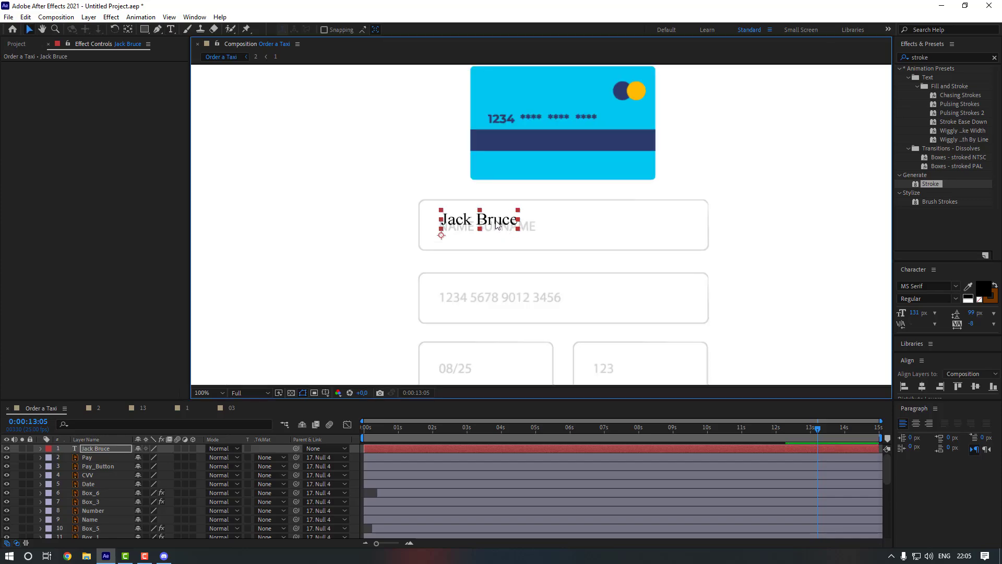
{"action": "left_click_drag", "start_coordinate": [496, 220], "coordinate": [498, 227]}
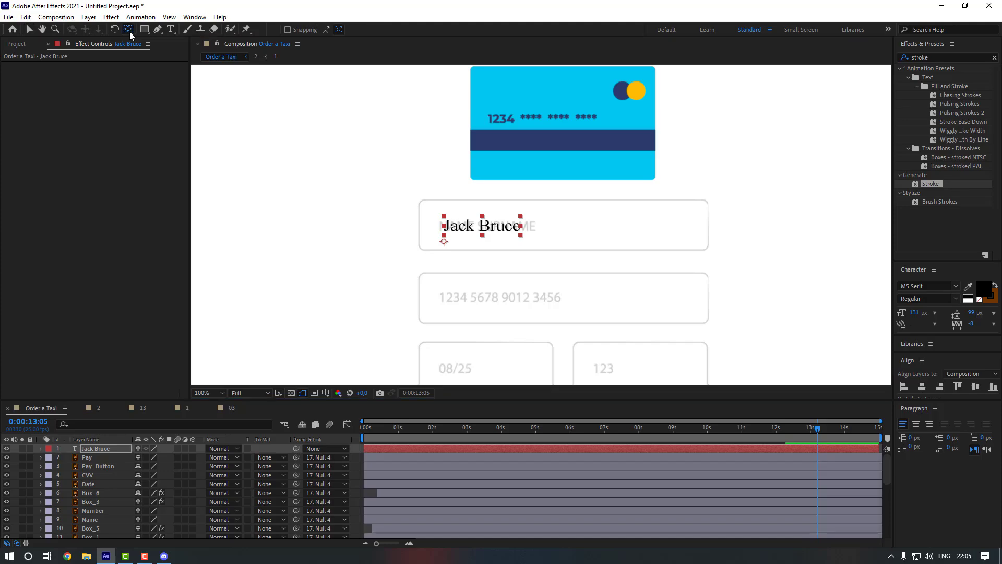
{"action": "key", "text": "ctrl+alt+Home"}
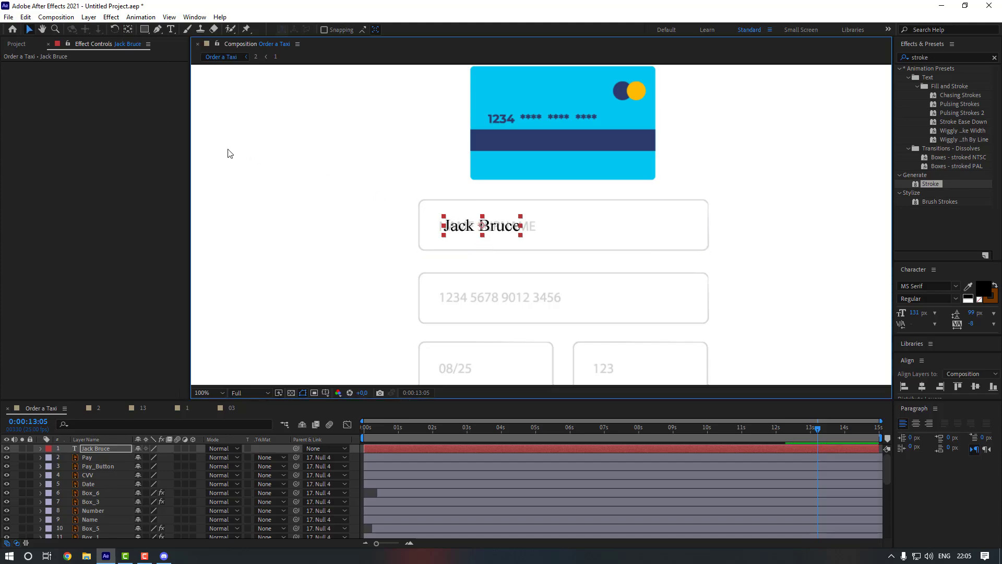
{"action": "left_click", "coordinate": [105, 448]}
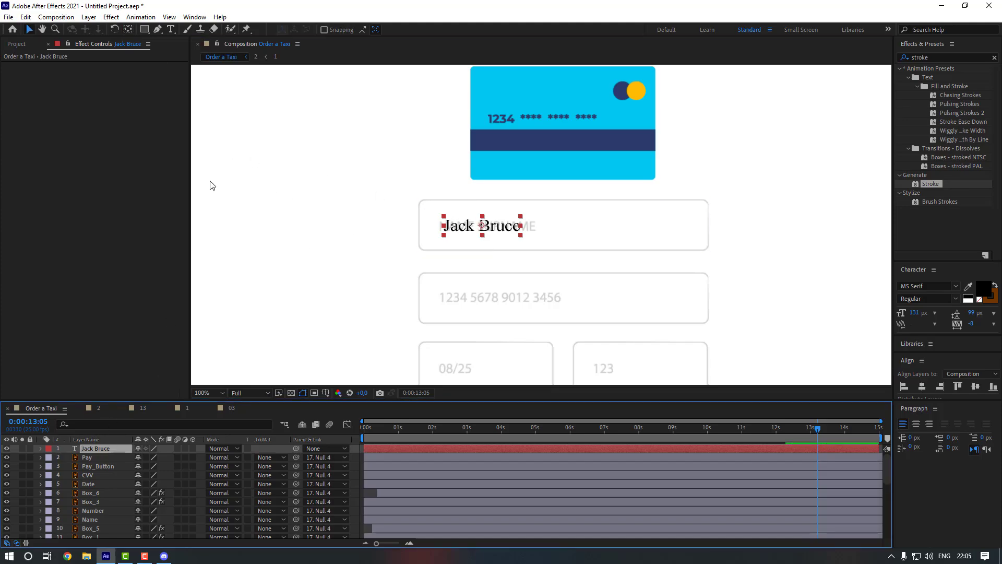
{"action": "left_click", "coordinate": [195, 17]}
- Apply Animation Composer's Fade Characters Separately intro to the name text, then close the panel and collapse the layer
{"action": "left_click", "coordinate": [242, 70]}
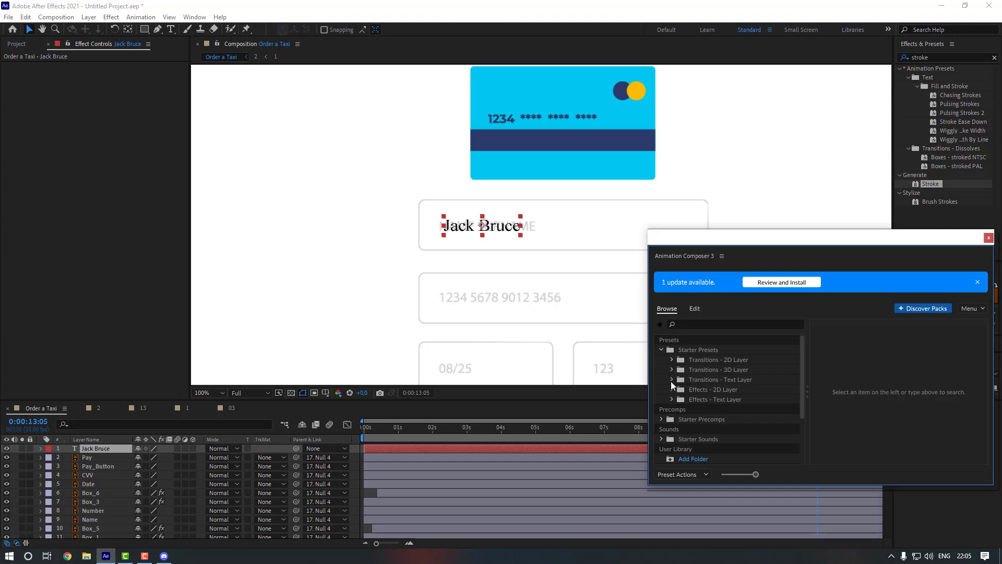
{"action": "left_click", "coordinate": [672, 379]}
{"action": "left_click", "coordinate": [683, 389]}
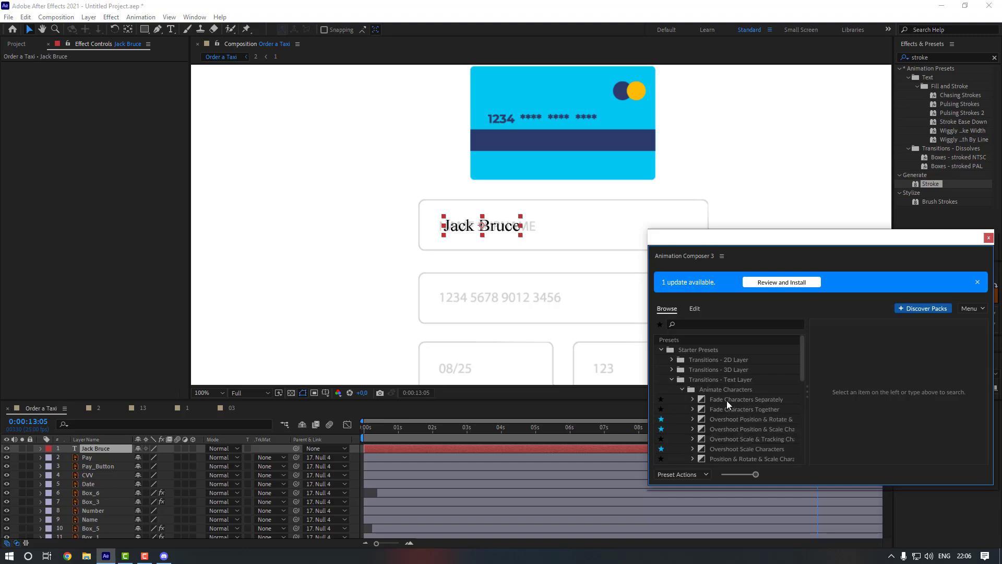
{"action": "left_click", "coordinate": [728, 400]}
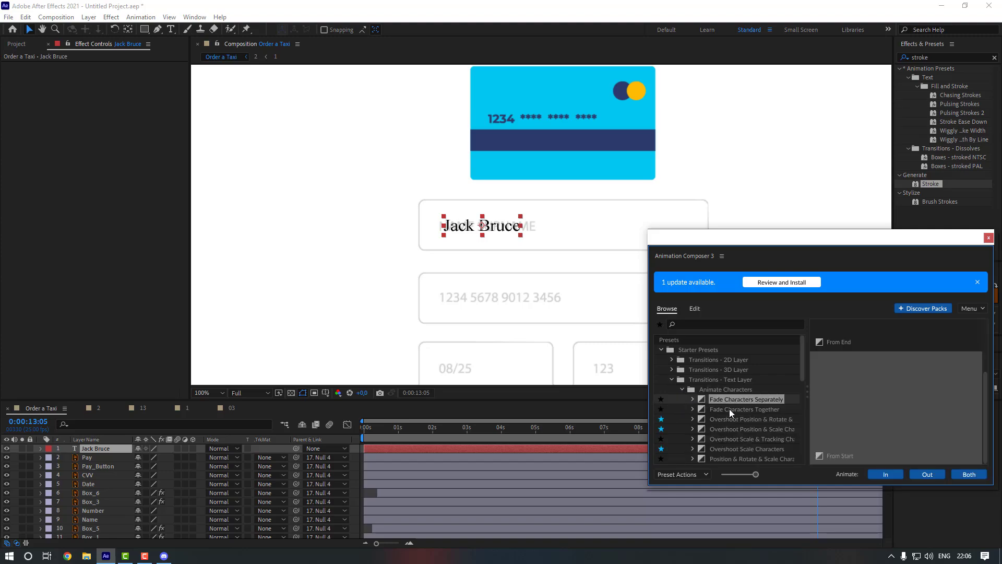
{"action": "left_click", "coordinate": [886, 474]}
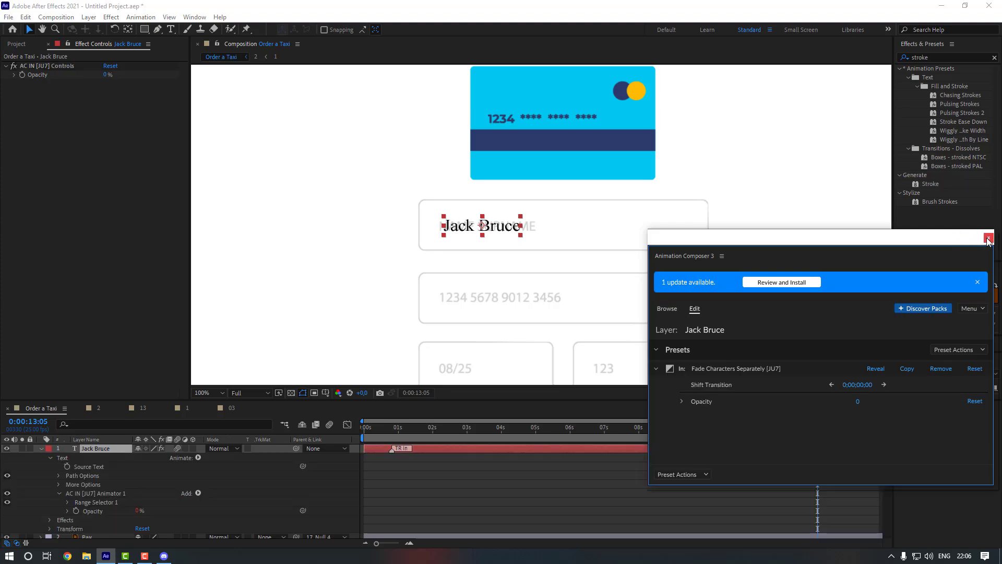
{"action": "left_click", "coordinate": [988, 238]}
{"action": "left_click", "coordinate": [42, 449]}
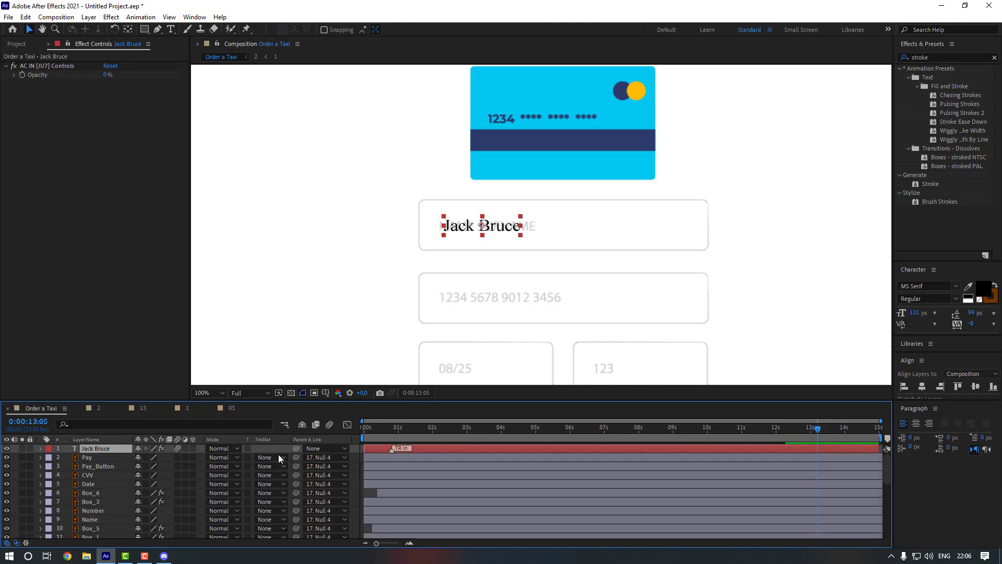
- Parent the name text to Null 4, start it around 11 s, and preview
{"action": "left_click", "coordinate": [319, 448]}
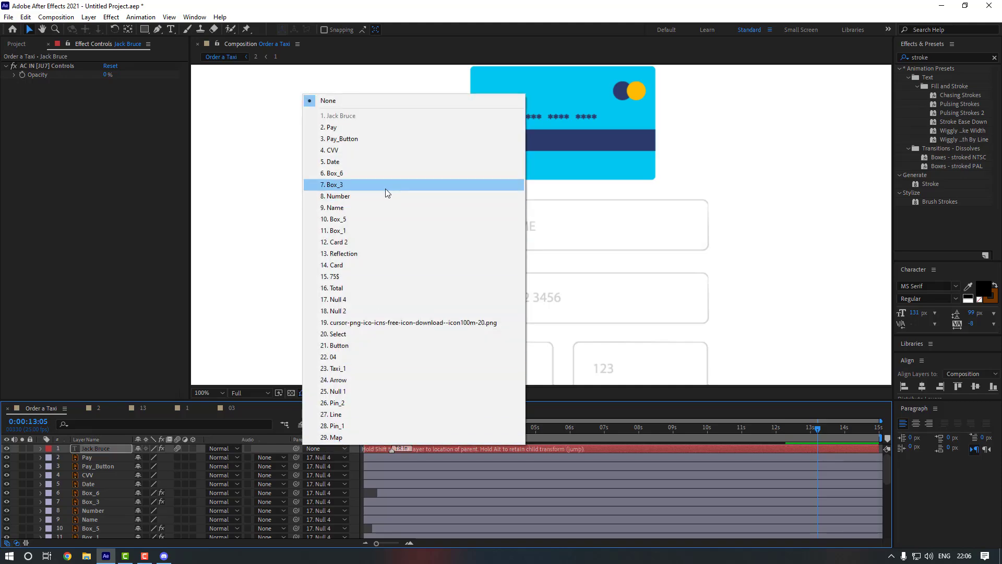
{"action": "left_click", "coordinate": [355, 299]}
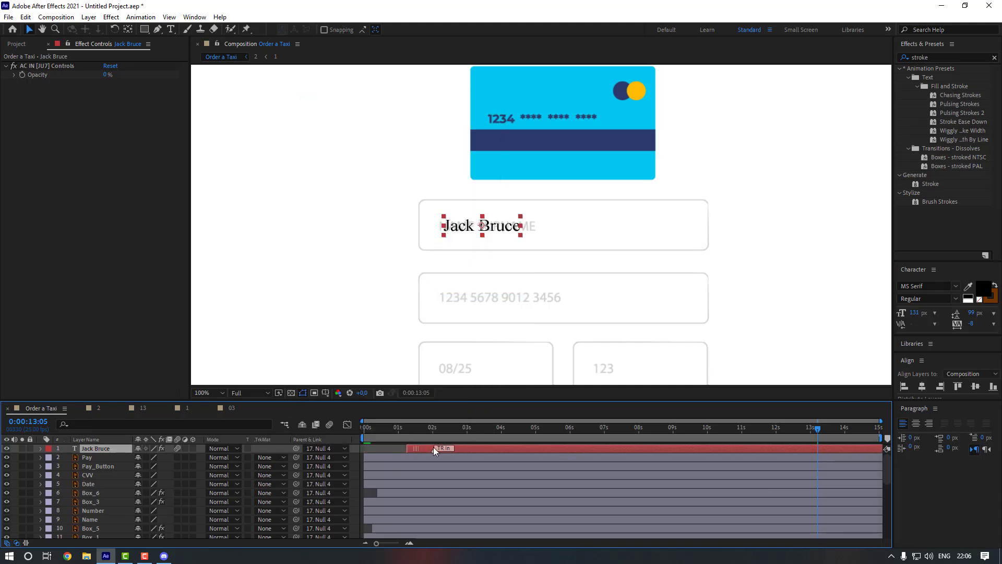
{"action": "left_click_drag", "start_coordinate": [453, 448], "coordinate": [709, 460]}
{"action": "scroll", "coordinate": [764, 464], "scroll_direction": "down", "scroll_amount": 5}
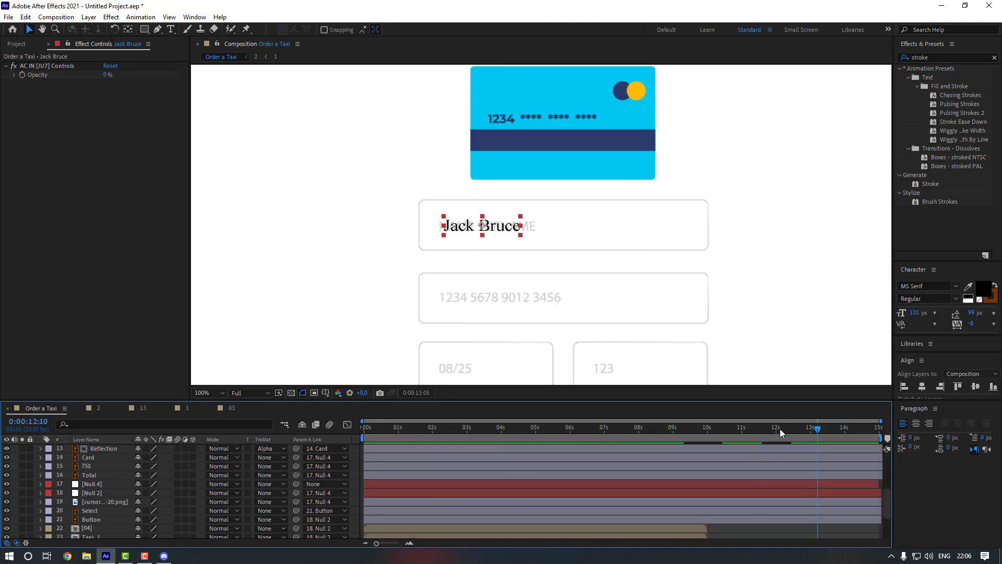
{"action": "left_click_drag", "start_coordinate": [780, 428], "coordinate": [759, 449]}
{"action": "scroll", "coordinate": [741, 449], "scroll_direction": "up", "scroll_amount": 5}
{"action": "key", "text": "space"}
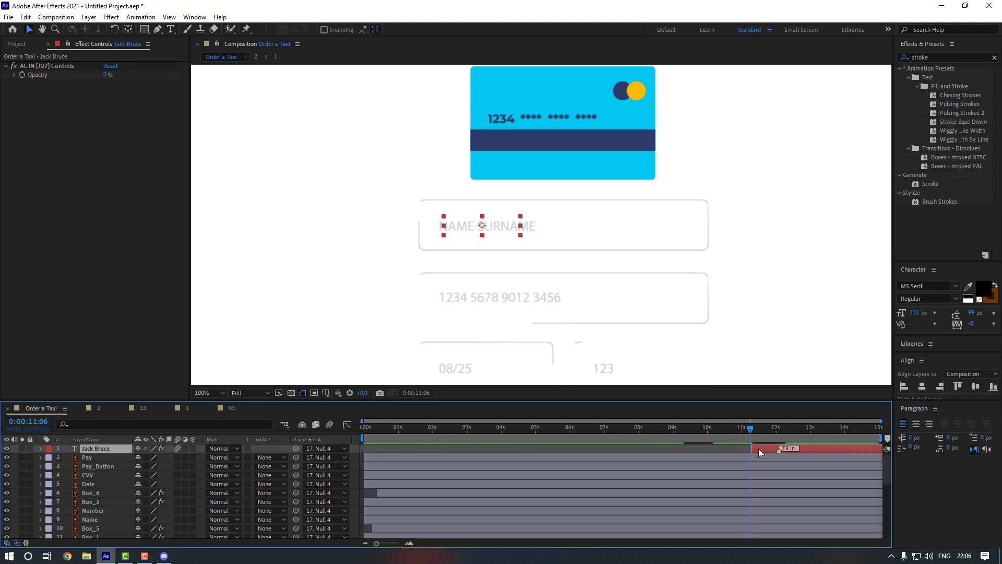
{"action": "left_click_drag", "start_coordinate": [761, 430], "coordinate": [754, 431]}
- Split the NAME SURNAME placeholder at 11:08, delete the later part, and preview from 10:10
{"action": "scroll", "coordinate": [111, 499], "scroll_direction": "down", "scroll_amount": 1}
{"action": "left_click", "coordinate": [107, 493]}
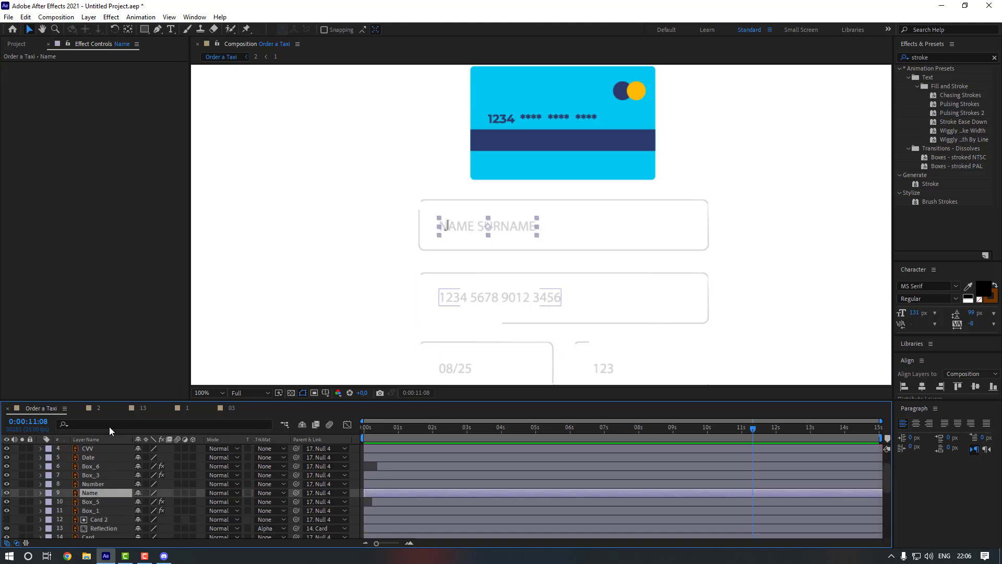
{"action": "left_click", "coordinate": [25, 17]}
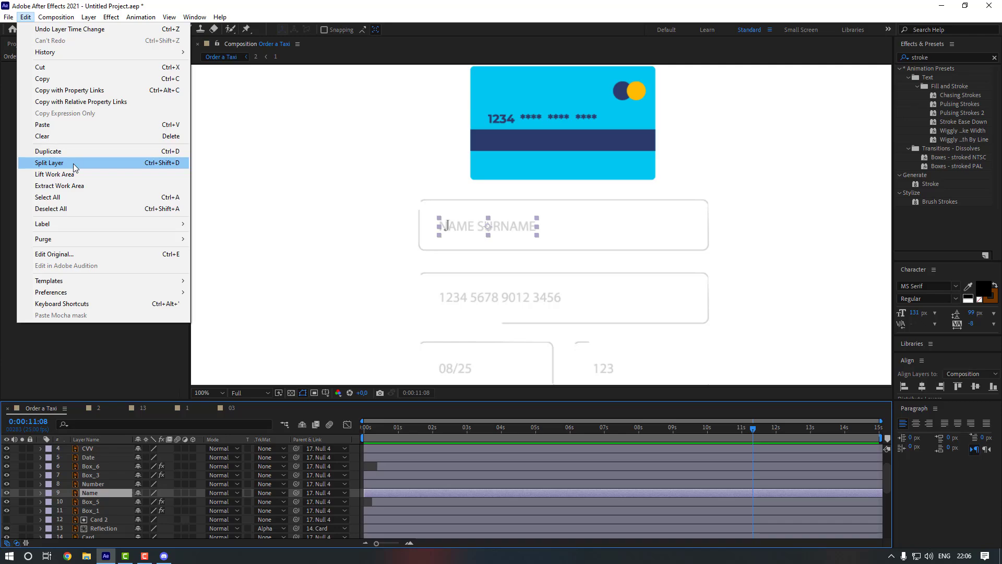
{"action": "left_click", "coordinate": [74, 167]}
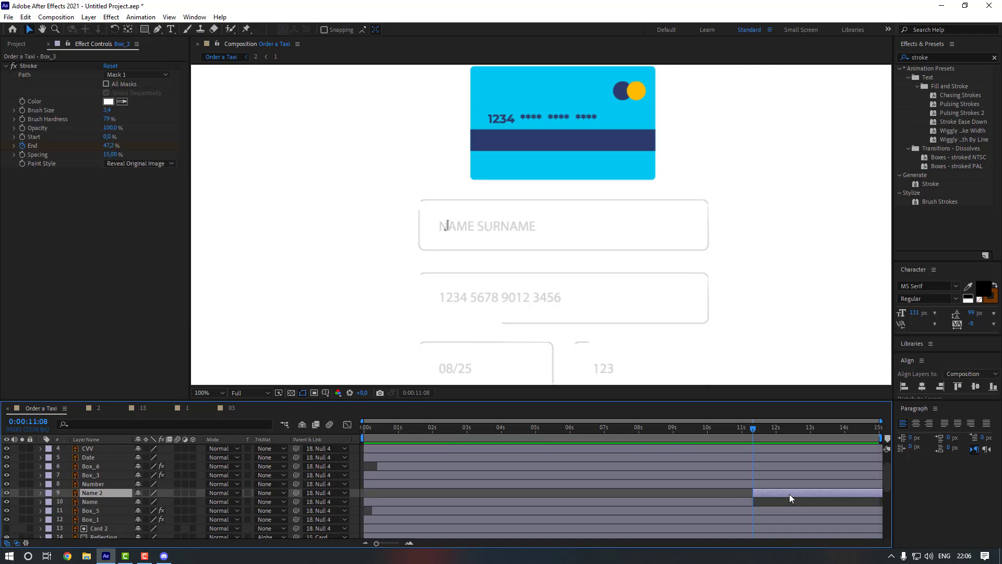
{"action": "key", "text": "Delete"}
{"action": "scroll", "coordinate": [624, 277], "scroll_direction": "down", "scroll_amount": 2}
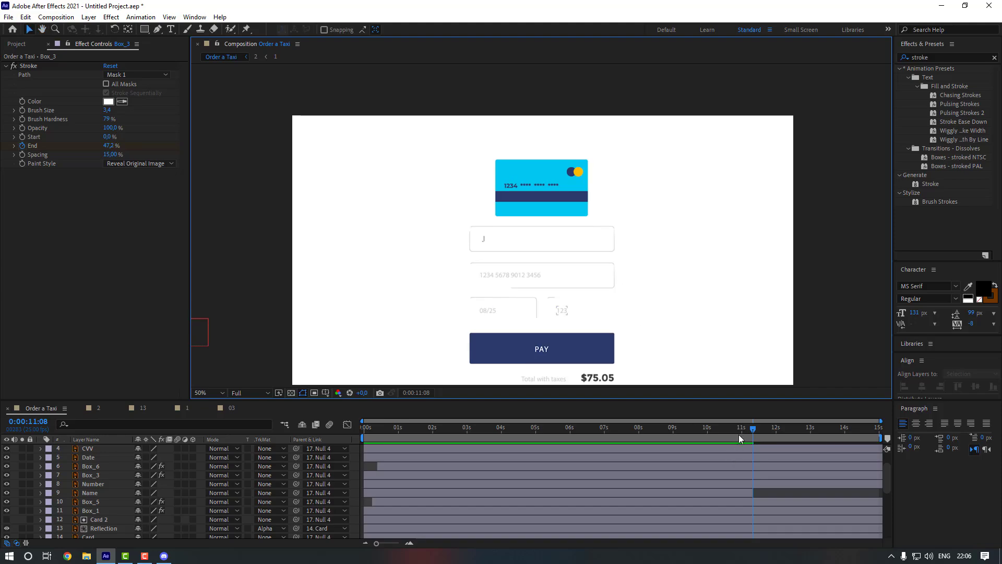
{"action": "left_click_drag", "start_coordinate": [738, 435], "coordinate": [721, 431]}
{"action": "key", "text": "space"}
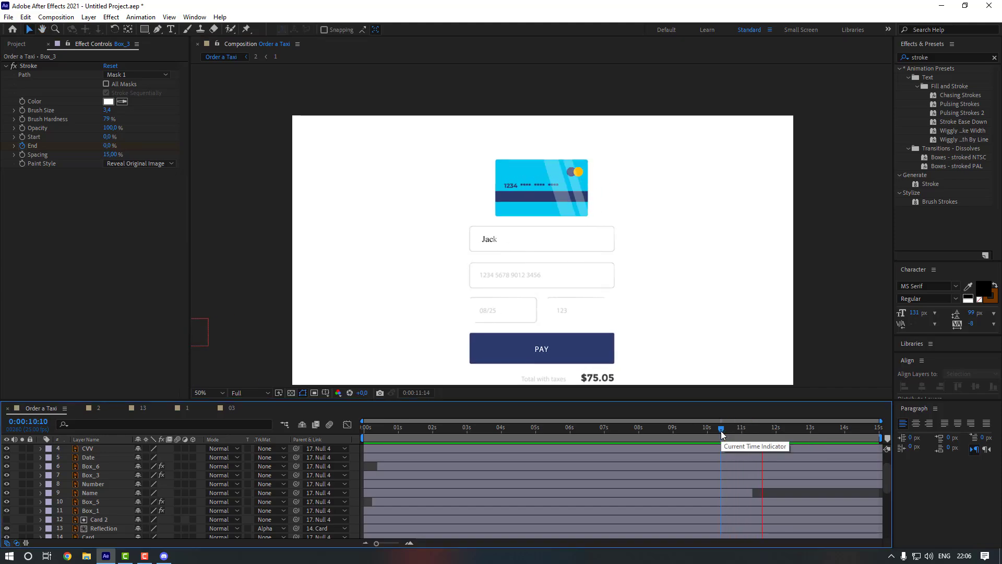
{"action": "key", "text": "space"}
- Duplicate the name text layer and move the copy down into the card-number box
{"action": "scroll", "coordinate": [764, 493], "scroll_direction": "up", "scroll_amount": 2}
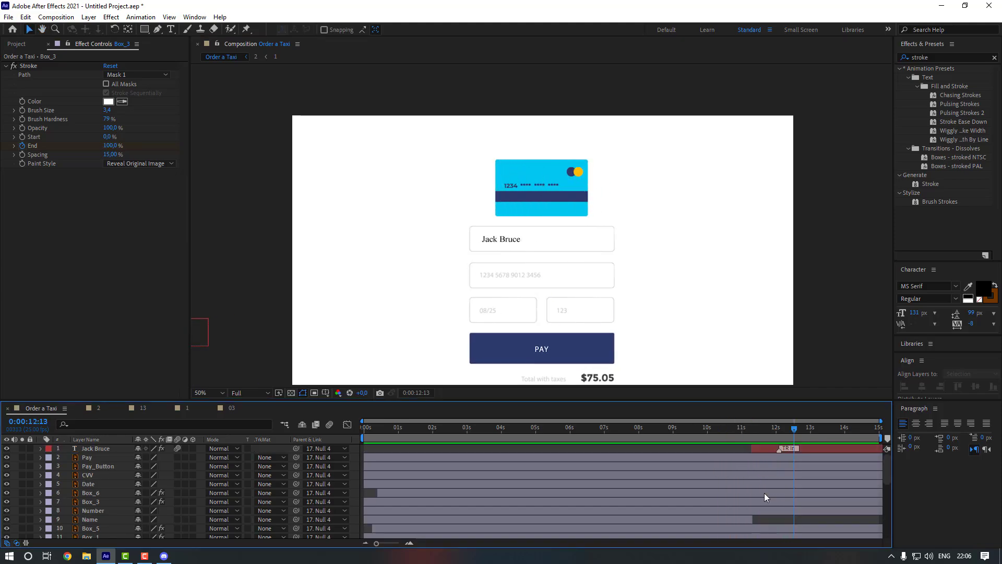
{"action": "left_click", "coordinate": [763, 449]}
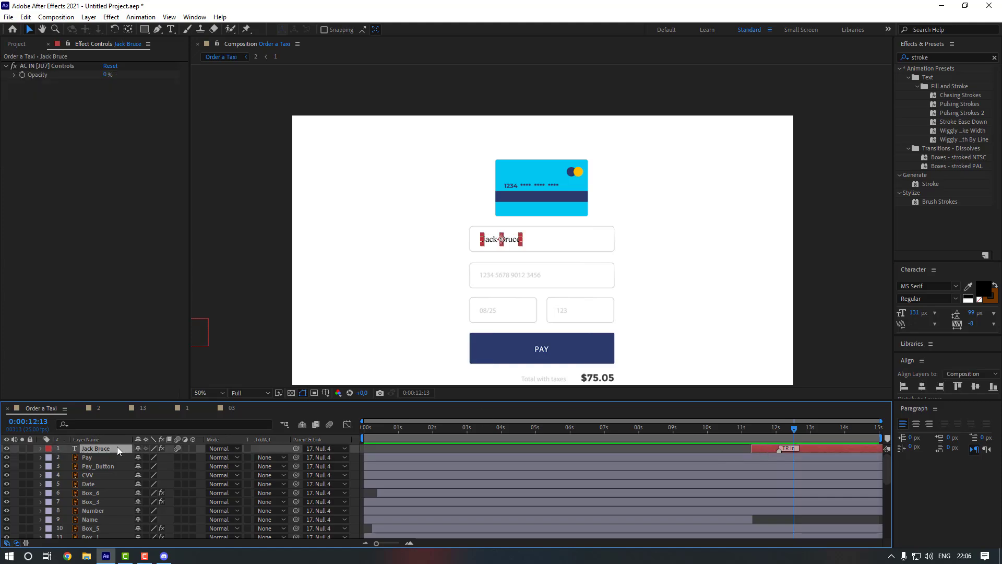
{"action": "key", "text": "ctrl+d"}
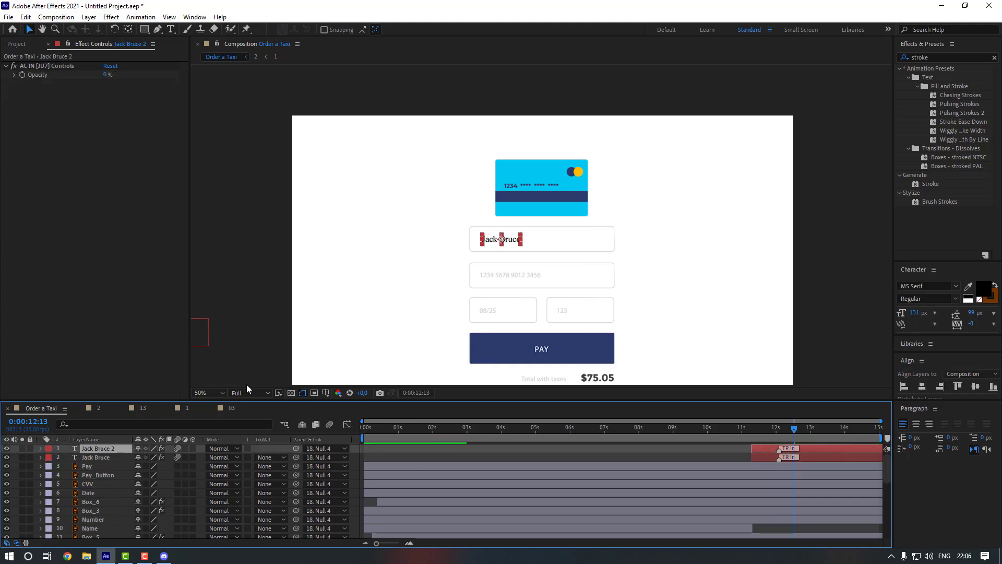
{"action": "key", "text": "shift+Down"}
{"action": "key", "text": "shift+Down"}
{"action": "key", "text": "shift+Down"}
{"action": "key", "text": "shift+Down"}
{"action": "key", "text": "shift+Down"}
{"action": "key", "text": "shift+Down"}
{"action": "key", "text": "shift+Down"}
{"action": "key", "text": "shift+Down"}
{"action": "key", "text": "shift+Down"}
{"action": "key", "text": "shift+Down"}
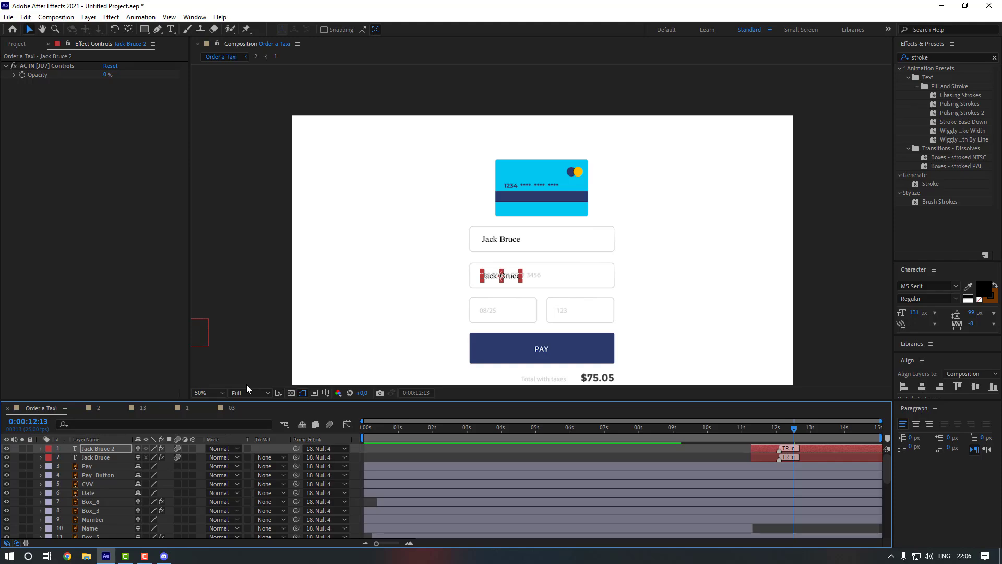
{"action": "scroll", "coordinate": [528, 303], "scroll_direction": "up", "scroll_amount": 1}
{"action": "left_click_drag", "start_coordinate": [507, 332], "coordinate": [520, 299]}
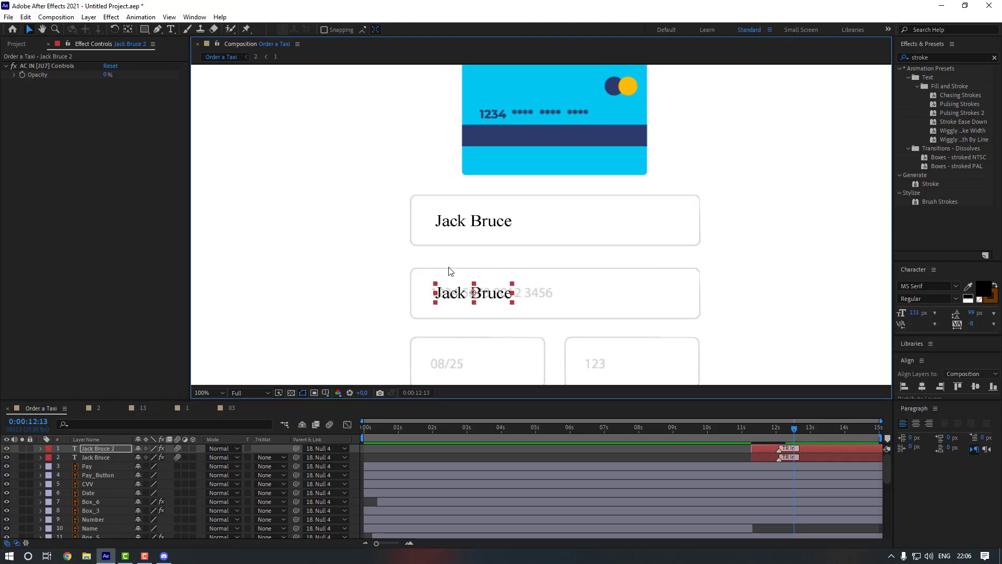
{"action": "key", "text": "ctrl+t"}
{"action": "triple_click", "coordinate": [472, 292]}
{"action": "key", "text": "BackSpace"}
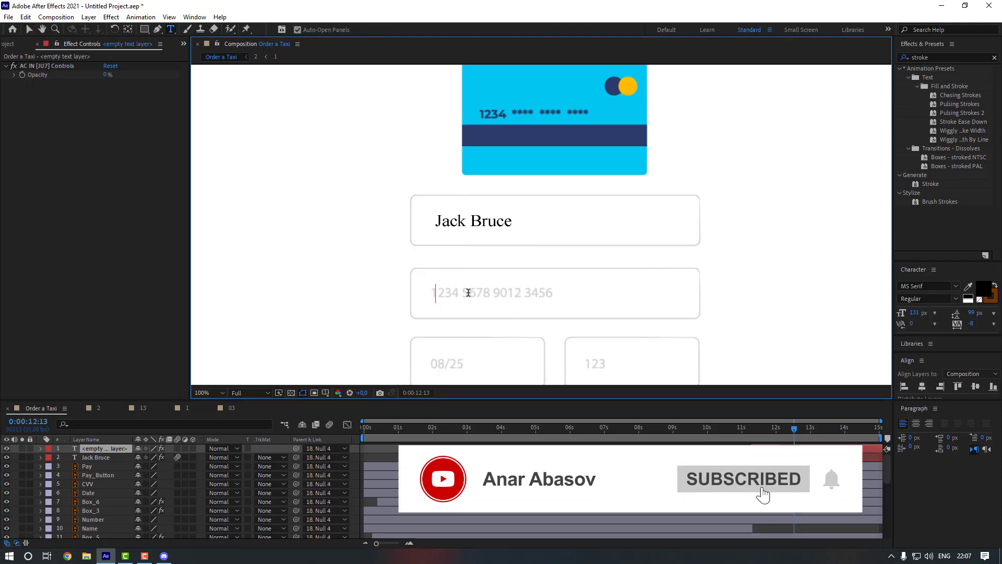
{"action": "type", "text": "1234 5678 9"}
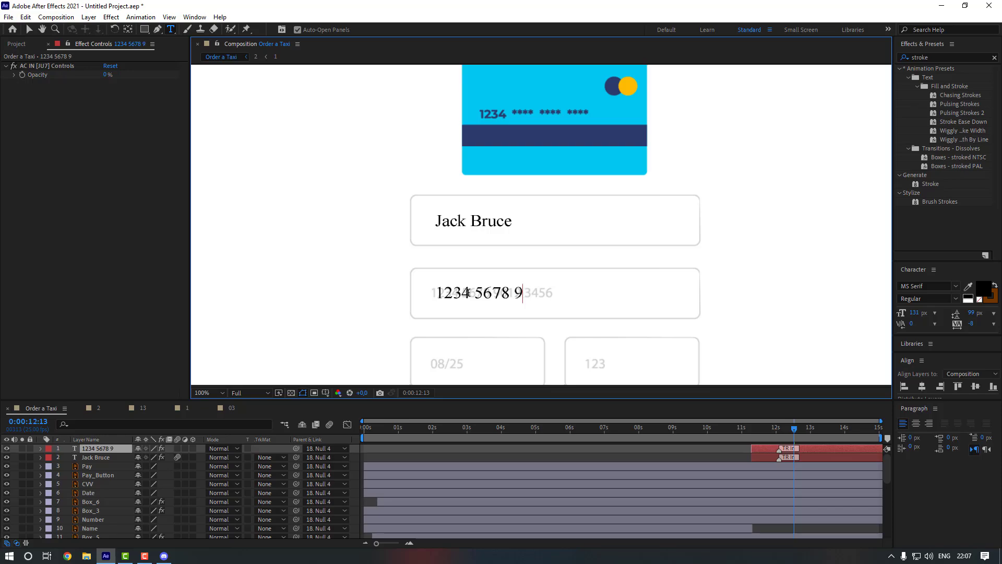
{"action": "type", "text": "012"}
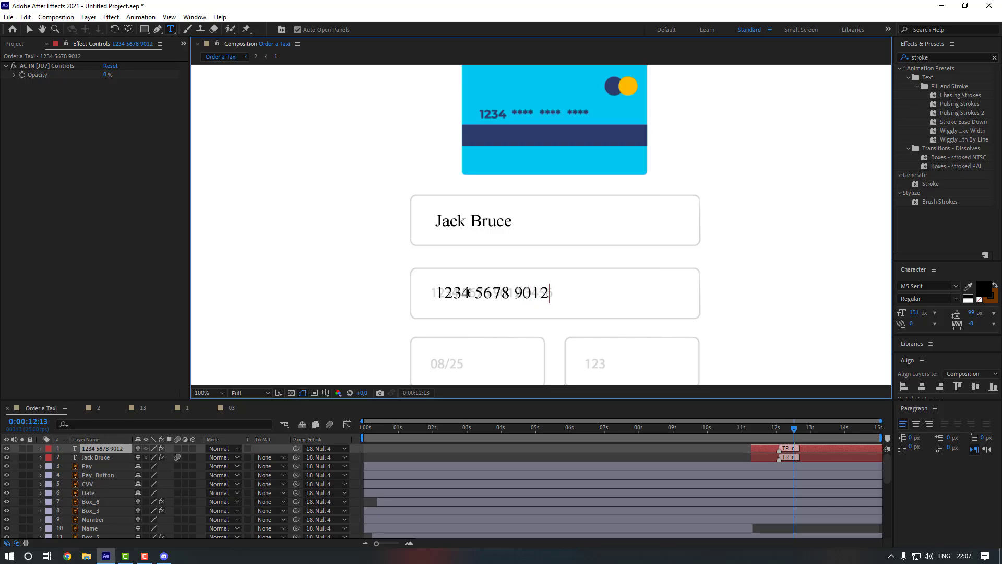
{"action": "type", "text": " 3456"}
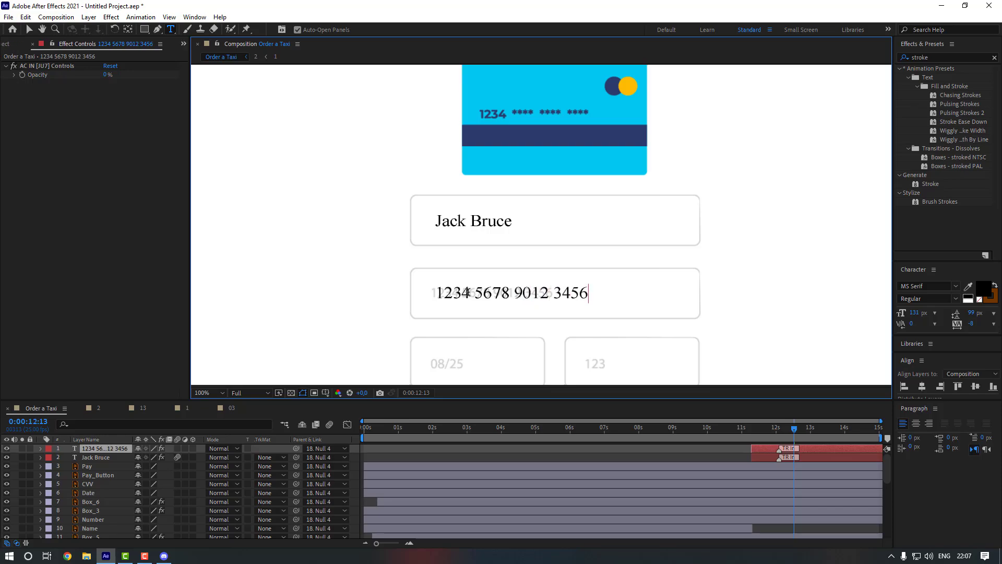
- Position the card-number text and start its layer at 11:11, right after the name
{"action": "left_click", "coordinate": [30, 29]}
{"action": "left_click_drag", "start_coordinate": [493, 293], "coordinate": [492, 295]}
{"action": "left_click", "coordinate": [757, 435]}
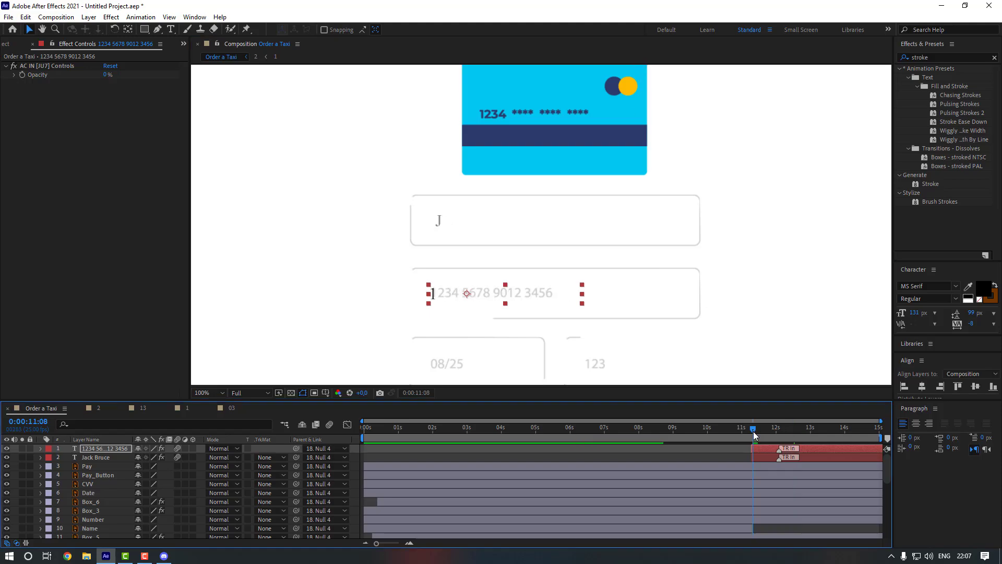
{"action": "left_click_drag", "start_coordinate": [765, 449], "coordinate": [760, 432]}
- Split the Number placeholder layer at 11:11 and delete its later part
{"action": "scroll", "coordinate": [114, 488], "scroll_direction": "down", "scroll_amount": 1}
{"action": "left_click", "coordinate": [107, 494]}
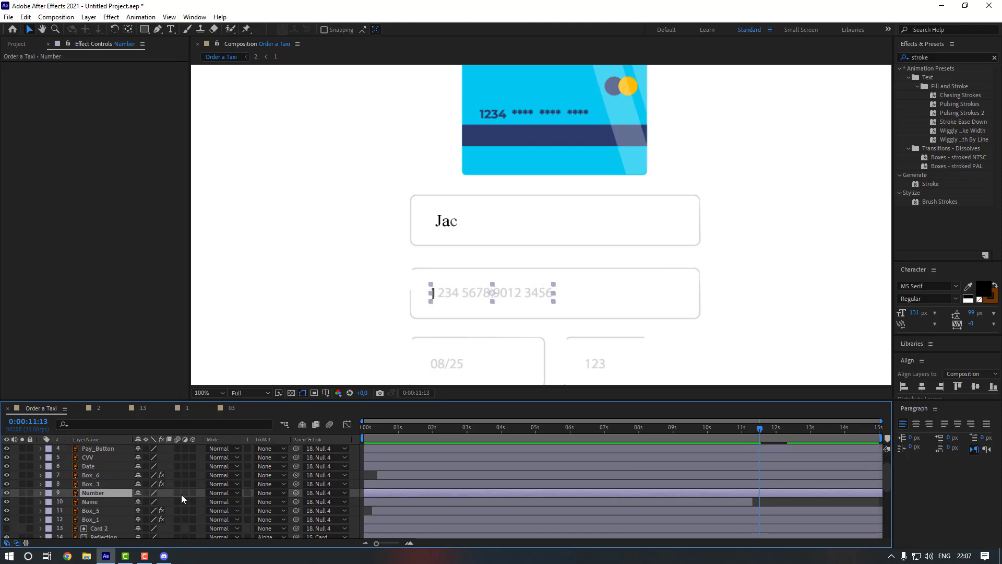
{"action": "left_click", "coordinate": [25, 17]}
{"action": "left_click", "coordinate": [68, 170]}
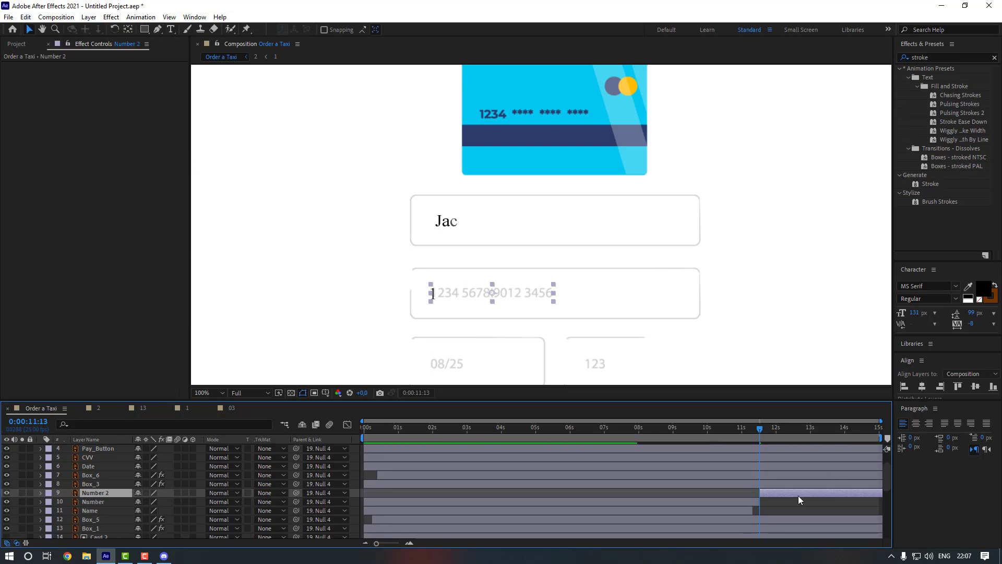
{"action": "key", "text": "Delete"}
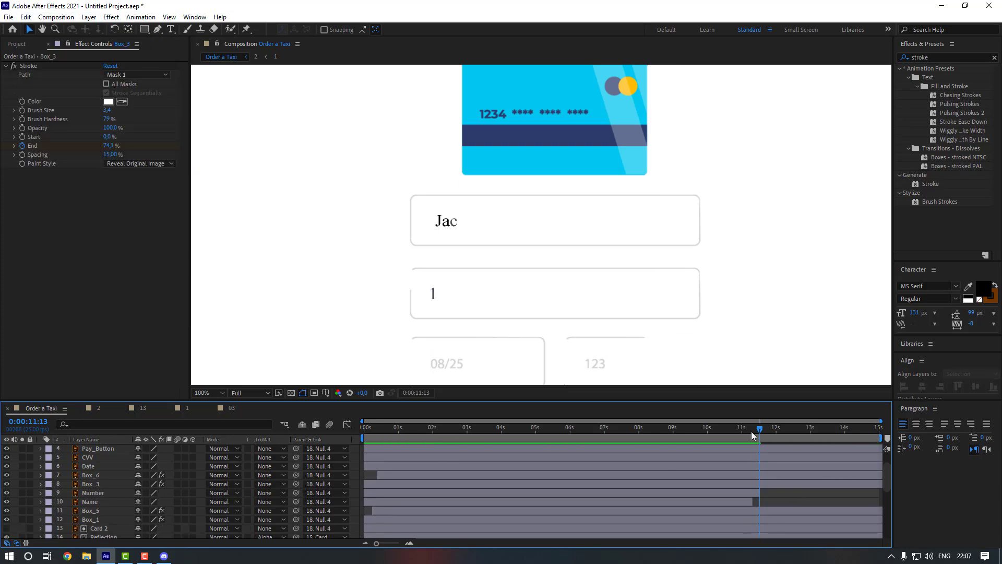
- Preview the name and number typing in, then duplicate the card-number text layer
{"action": "left_click", "coordinate": [741, 432]}
{"action": "key", "text": "space"}
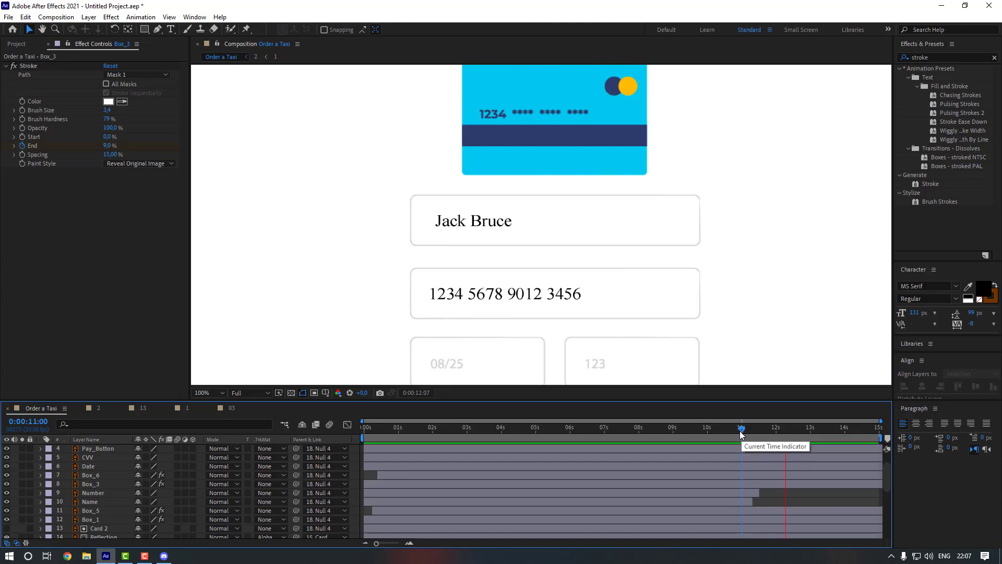
{"action": "scroll", "coordinate": [758, 469], "scroll_direction": "up", "scroll_amount": 2}
{"action": "left_click", "coordinate": [766, 447]}
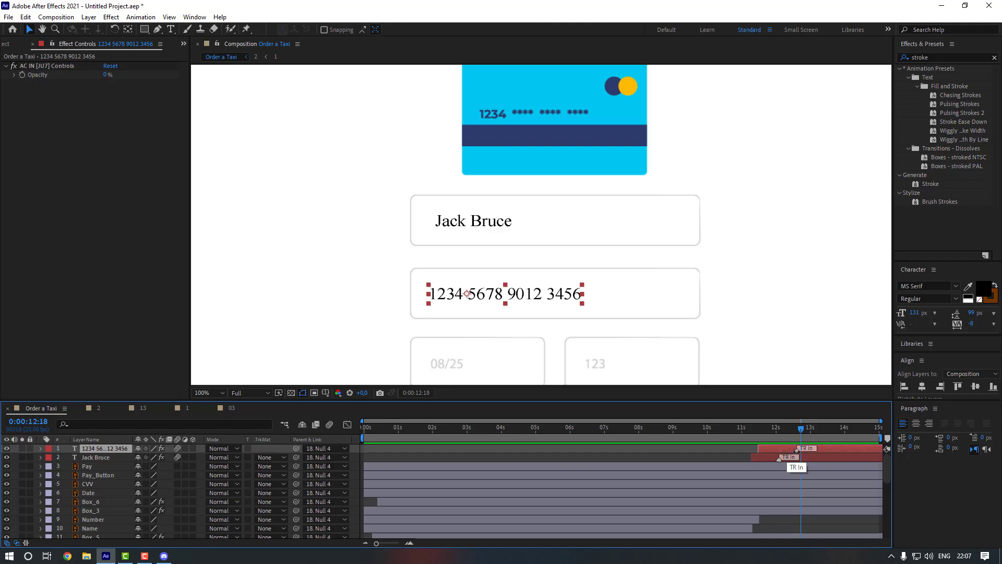
{"action": "left_click", "coordinate": [757, 437]}
{"action": "left_click_drag", "start_coordinate": [755, 432], "coordinate": [753, 432]}
{"action": "key", "text": "space"}
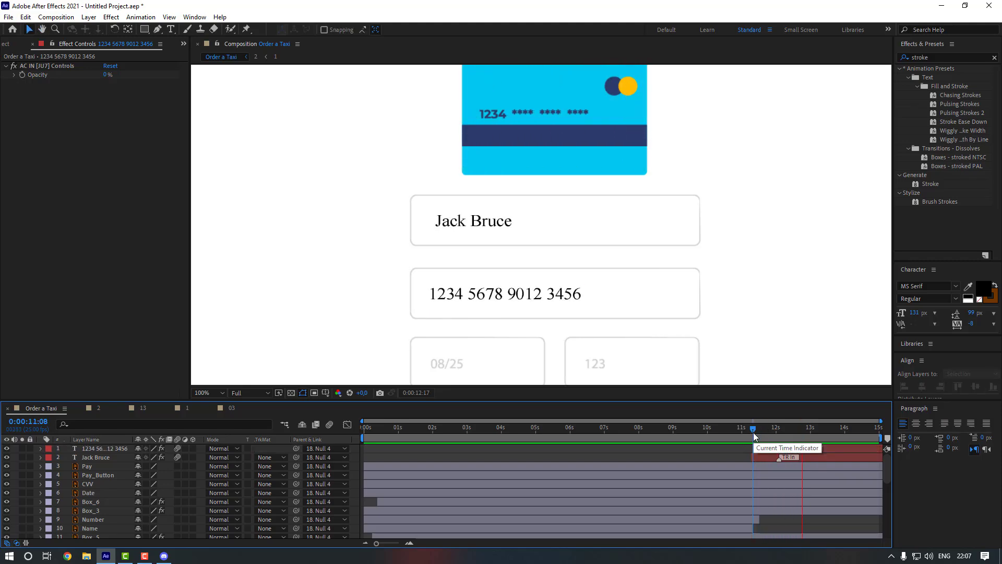
{"action": "left_click", "coordinate": [122, 452]}
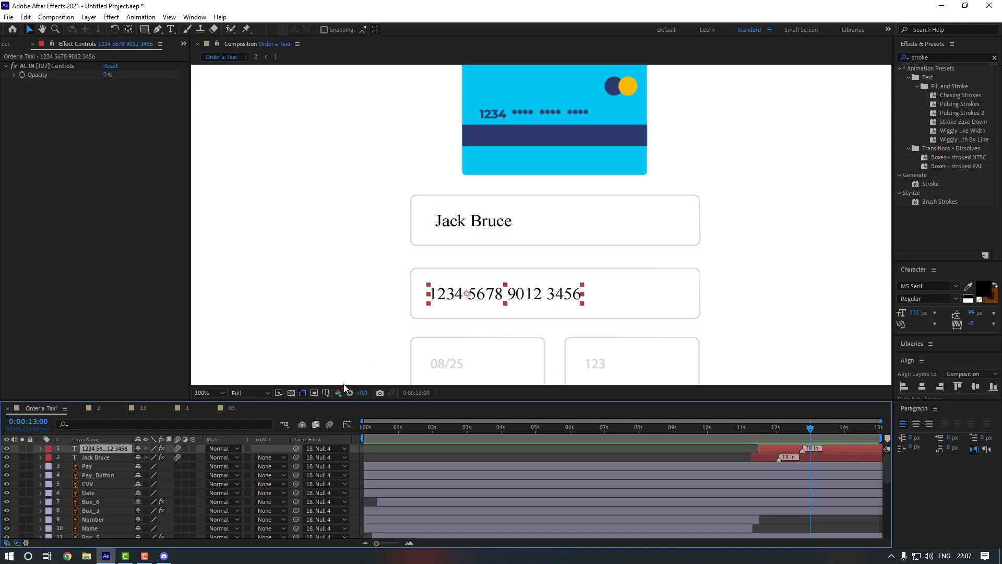
{"action": "key", "text": "ctrl+d"}
- Move the duplicated number text down into the expiry-date box
{"action": "scroll", "coordinate": [398, 253], "scroll_direction": "down", "scroll_amount": 3}
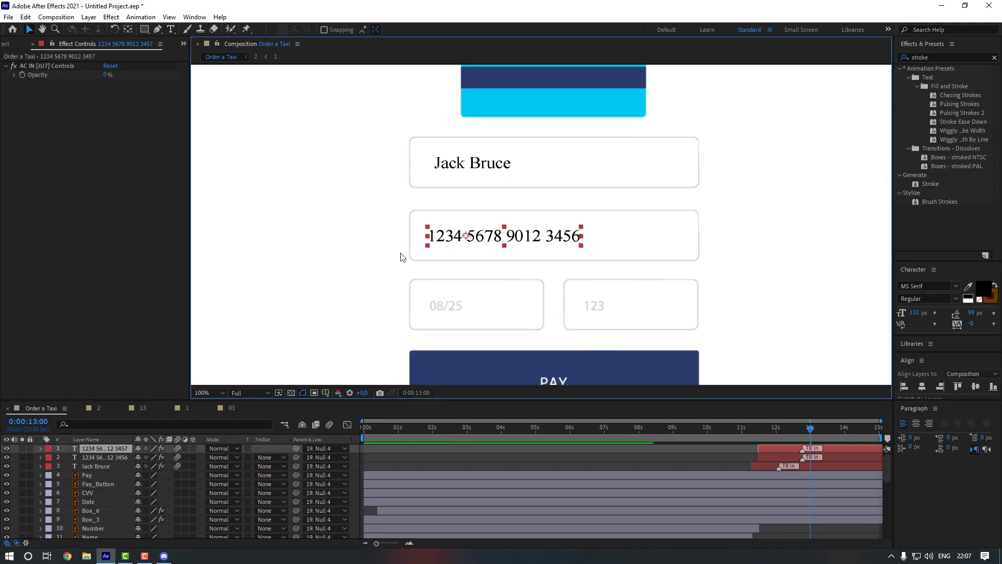
{"action": "key", "text": "shift+Down"}
{"action": "key", "text": "shift+Down"}
{"action": "key", "text": "shift+Down"}
{"action": "key", "text": "shift+Down"}
{"action": "key", "text": "shift+Down"}
{"action": "key", "text": "shift+Down"}
{"action": "key", "text": "shift+Down"}
{"action": "key", "text": "shift+Down"}
{"action": "key", "text": "shift+Down"}
{"action": "key", "text": "shift+Down"}
{"action": "key", "text": "shift+Down"}
{"action": "key", "text": "shift+Down"}
{"action": "key", "text": "shift+Down"}
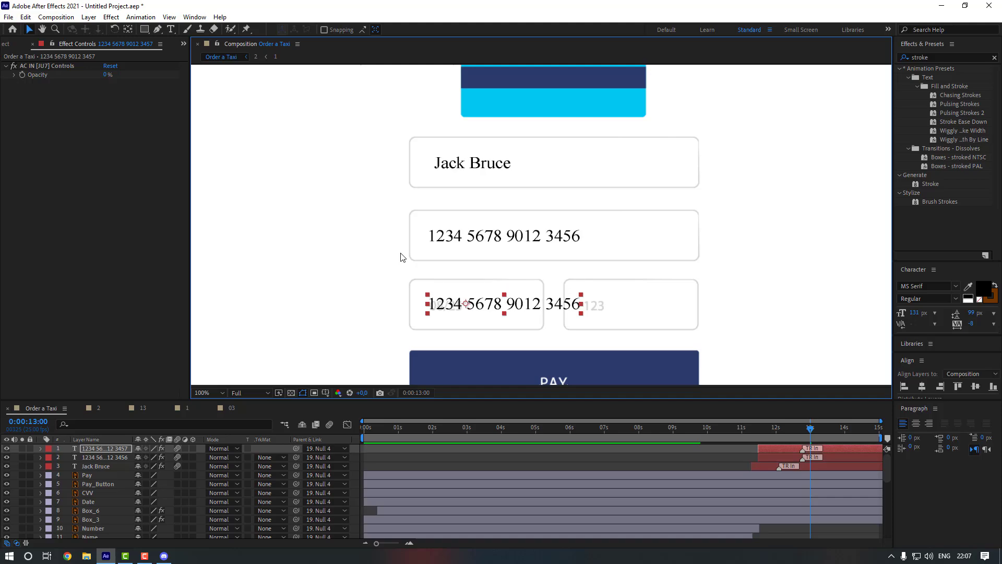
{"action": "key", "text": "Down"}
{"action": "key", "text": "Down"}
{"action": "key", "text": "Down"}
{"action": "key", "text": "Down"}
{"action": "key", "text": "Down"}
{"action": "key", "text": "Down"}
{"action": "key", "text": "Left"}
{"action": "key", "text": "Left"}
{"action": "key", "text": "Left"}
{"action": "key", "text": "Left"}
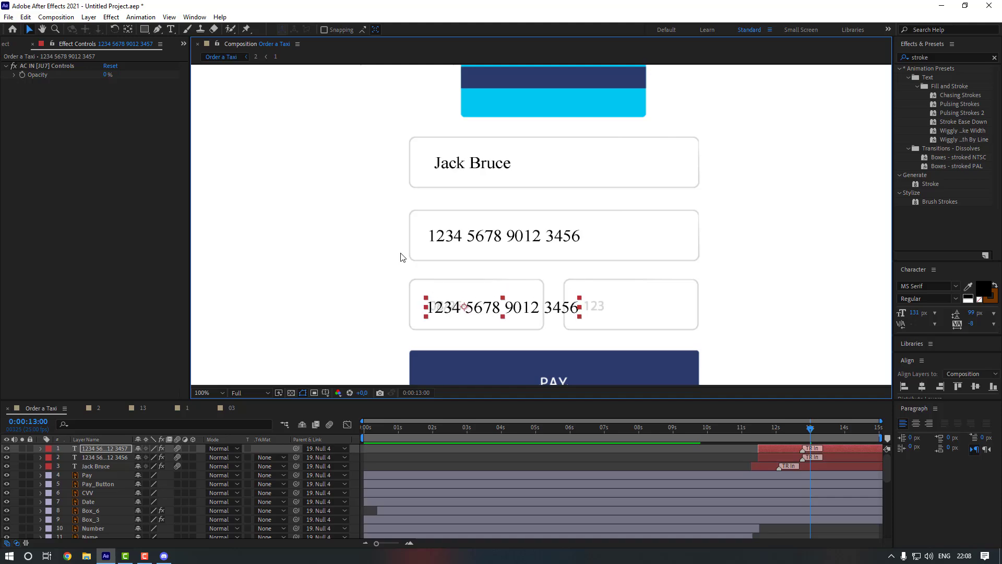
- Retype the copy as 09/26 and nudge it slightly right within the date field
{"action": "key", "text": "ctrl+t"}
{"action": "left_click", "coordinate": [482, 306]}
{"action": "key", "text": "ctrl+a"}
{"action": "key", "text": "BackSpace"}
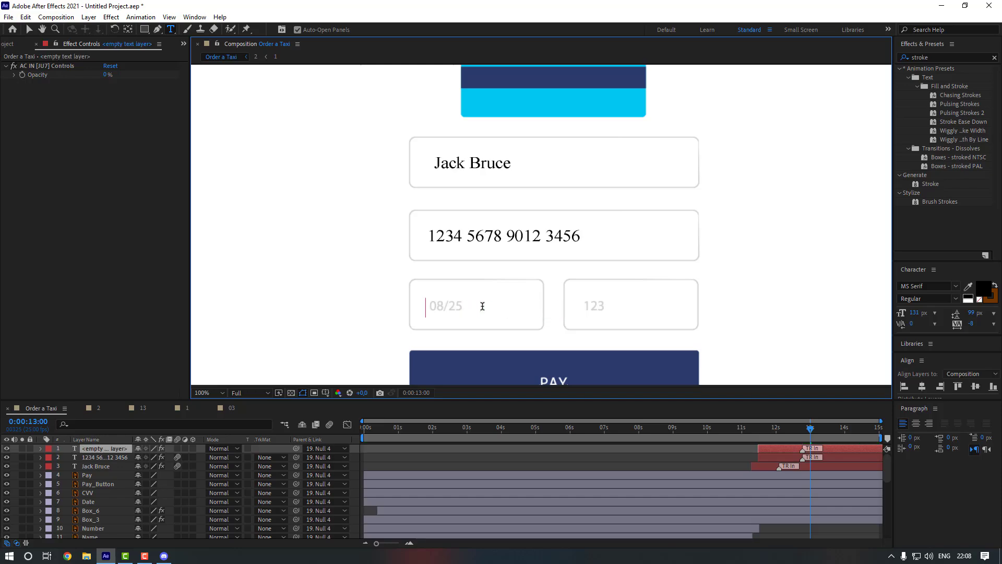
{"action": "type", "text": "09"}
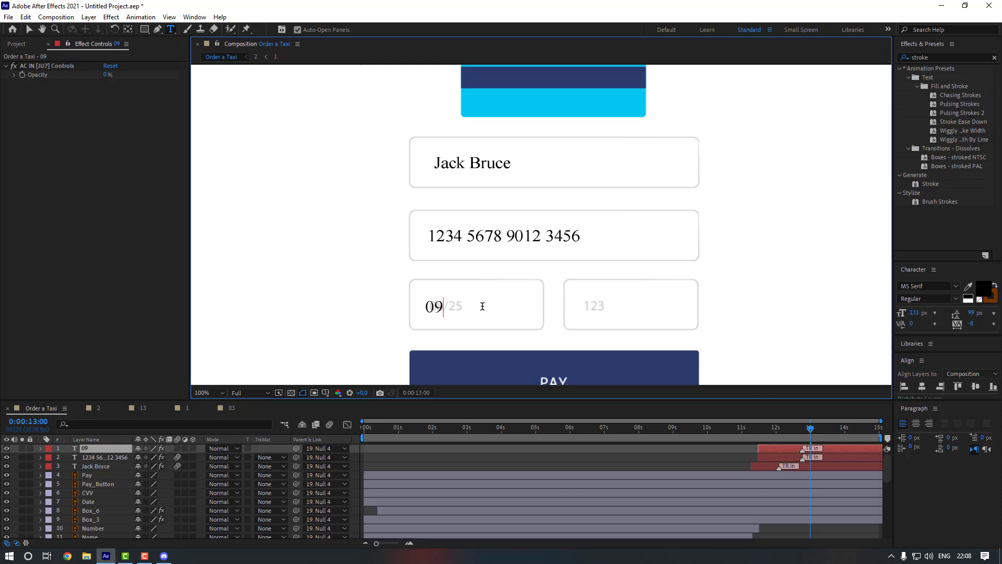
{"action": "type", "text": "/26"}
{"action": "left_click", "coordinate": [29, 29]}
{"action": "left_click_drag", "start_coordinate": [454, 308], "coordinate": [455, 308]}
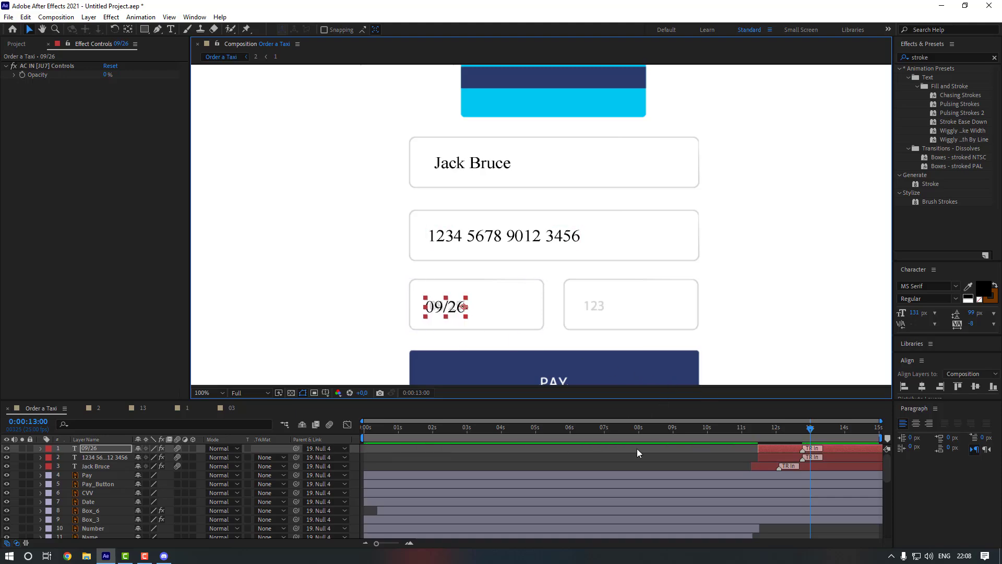
{"action": "mouse_move", "coordinate": [797, 437]}
{"action": "left_mouse_down"}
{"action": "mouse_move", "coordinate": [758, 434]}
{"action": "mouse_move", "coordinate": [773, 448]}
{"action": "mouse_move", "coordinate": [801, 448]}
{"action": "mouse_move", "coordinate": [788, 448]}
{"action": "left_mouse_up"}
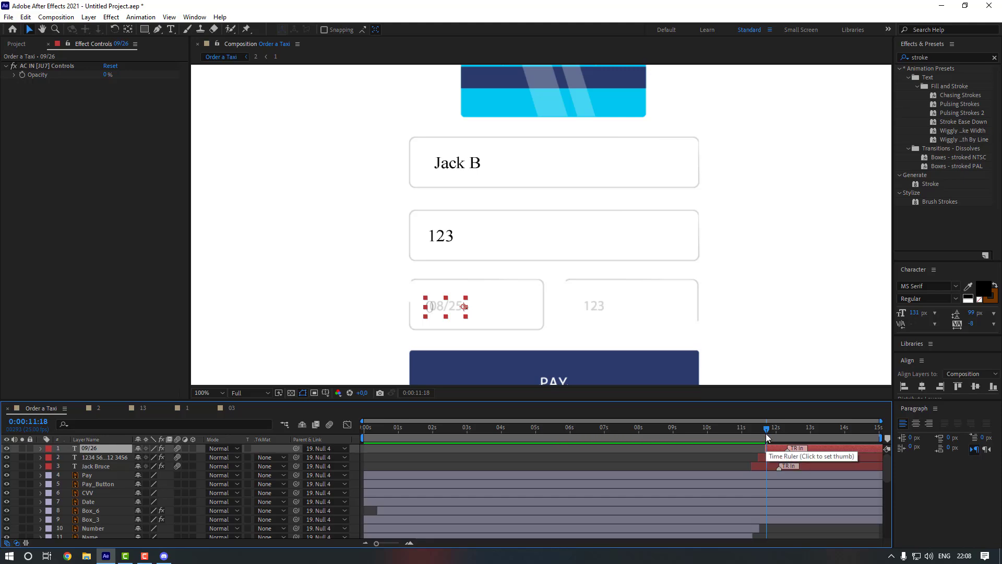
- Split the Date placeholder layer at 11:19, where the date typing starts
{"action": "left_click", "coordinate": [765, 433]}
{"action": "key", "text": "space"}
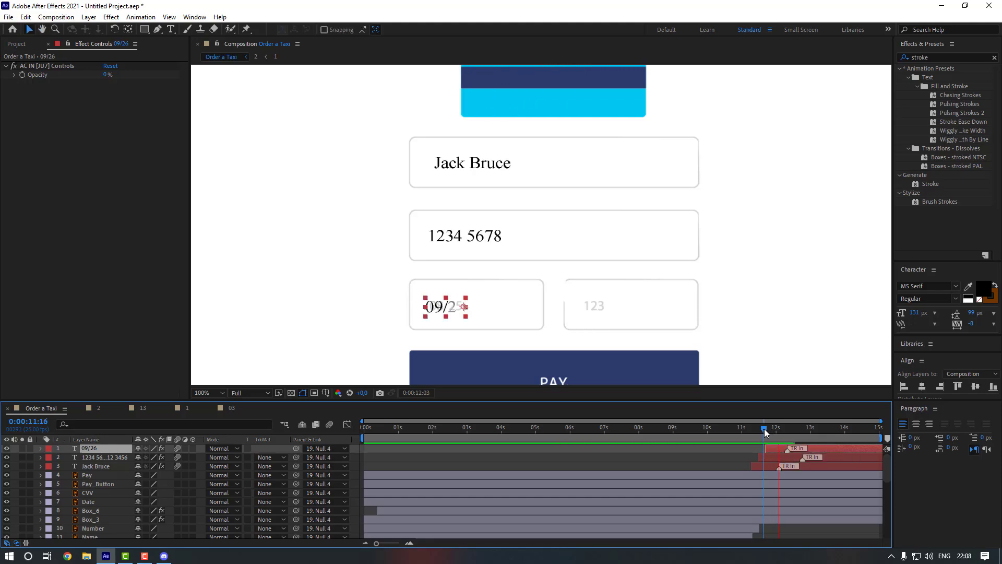
{"action": "left_click", "coordinate": [768, 434]}
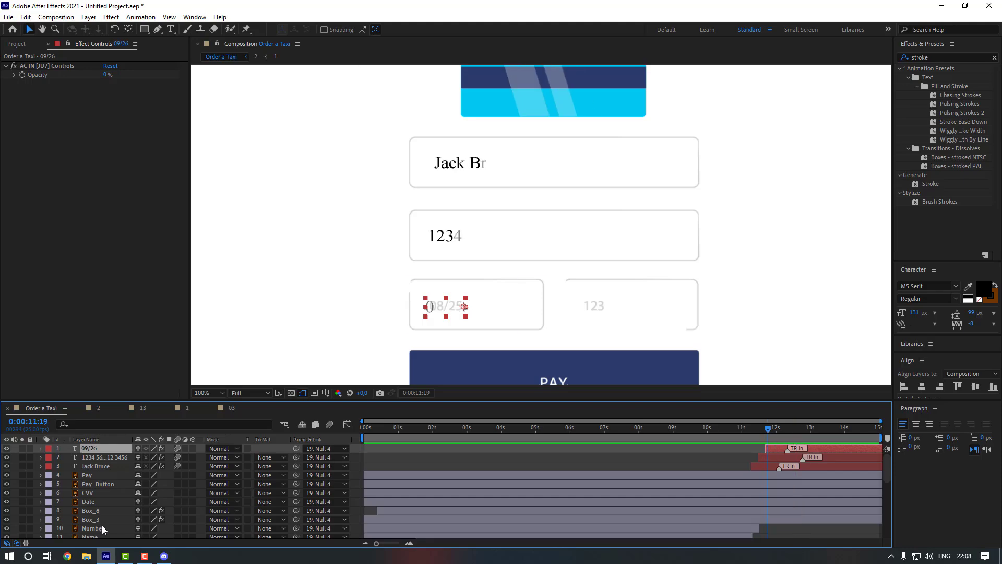
{"action": "left_click", "coordinate": [101, 502]}
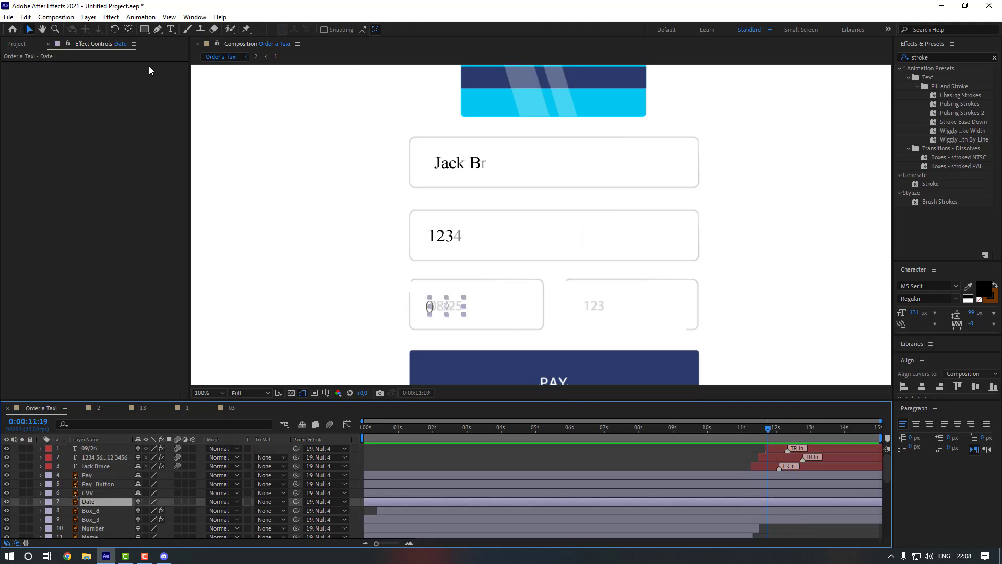
{"action": "left_click", "coordinate": [25, 17]}
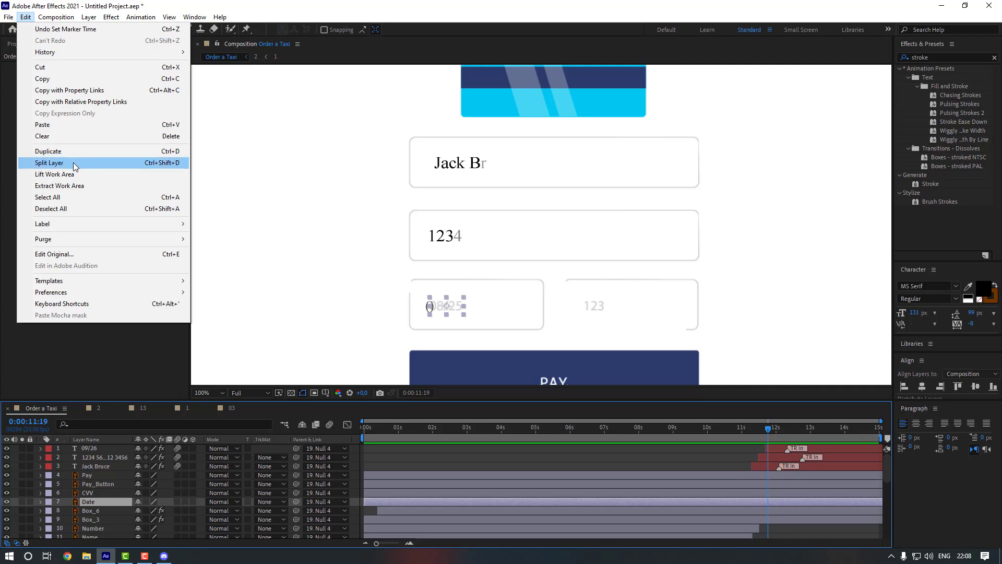
{"action": "left_click", "coordinate": [73, 163]}
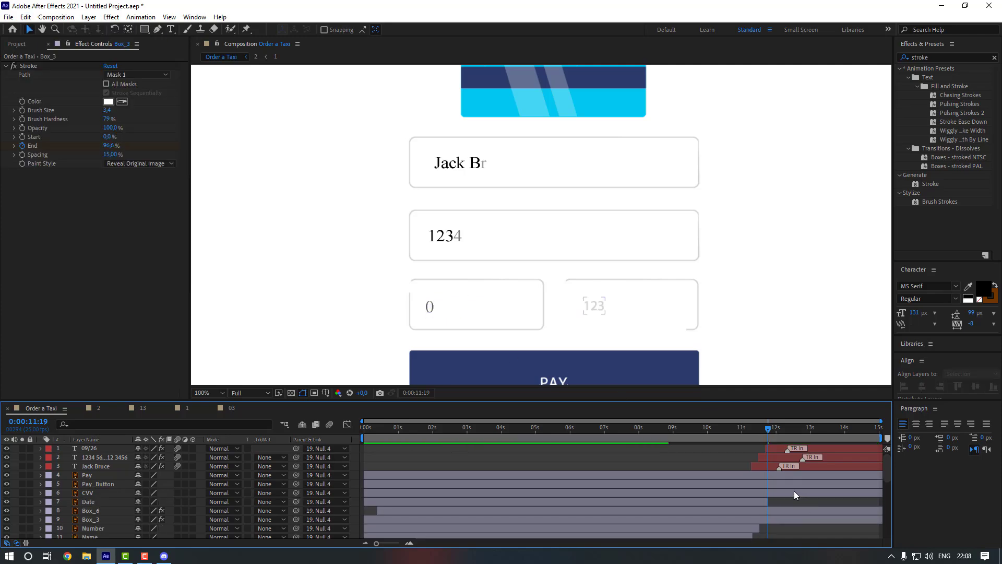
- Duplicate the 09/26 text layer and shift the copy right into the CVV box
{"action": "left_click", "coordinate": [102, 449]}
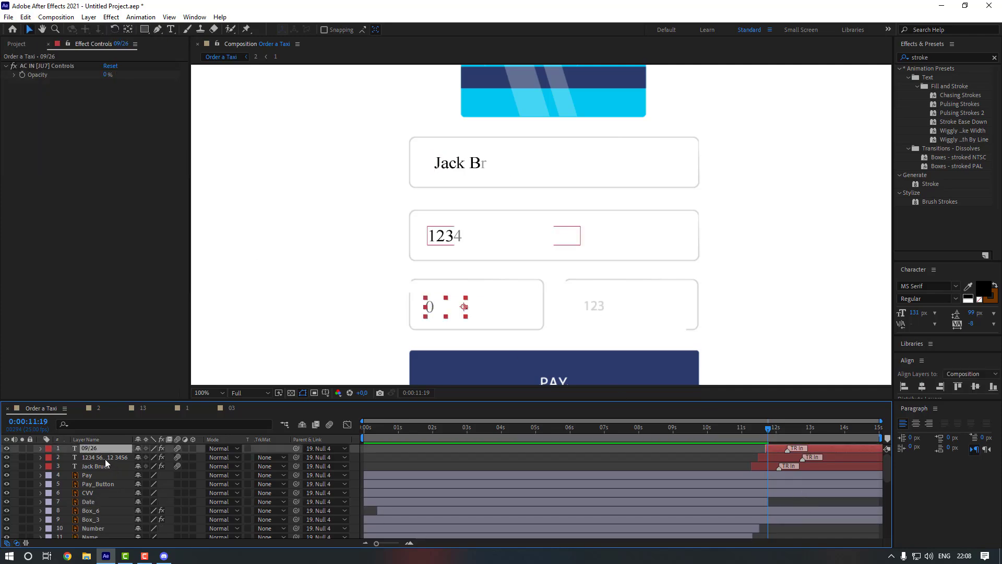
{"action": "key", "text": "ctrl+d"}
{"action": "key", "text": "shift+Right"}
{"action": "key", "text": "shift+Right"}
{"action": "key", "text": "shift+Right"}
{"action": "key", "text": "shift+Right"}
{"action": "key", "text": "shift+Right"}
{"action": "key", "text": "shift+Right"}
{"action": "key", "text": "shift+Right"}
{"action": "key", "text": "shift+Right"}
{"action": "key", "text": "shift+Right"}
{"action": "key", "text": "shift+Right"}
{"action": "key", "text": "shift+Right"}
{"action": "key", "text": "shift+Right"}
{"action": "key", "text": "shift+Right"}
{"action": "key", "text": "shift+Right"}
{"action": "key", "text": "shift+Right"}
{"action": "key", "text": "shift+Right"}
{"action": "key", "text": "shift+Right"}
{"action": "key", "text": "shift+Right"}
{"action": "key", "text": "shift+Right"}
{"action": "key", "text": "shift+Right"}
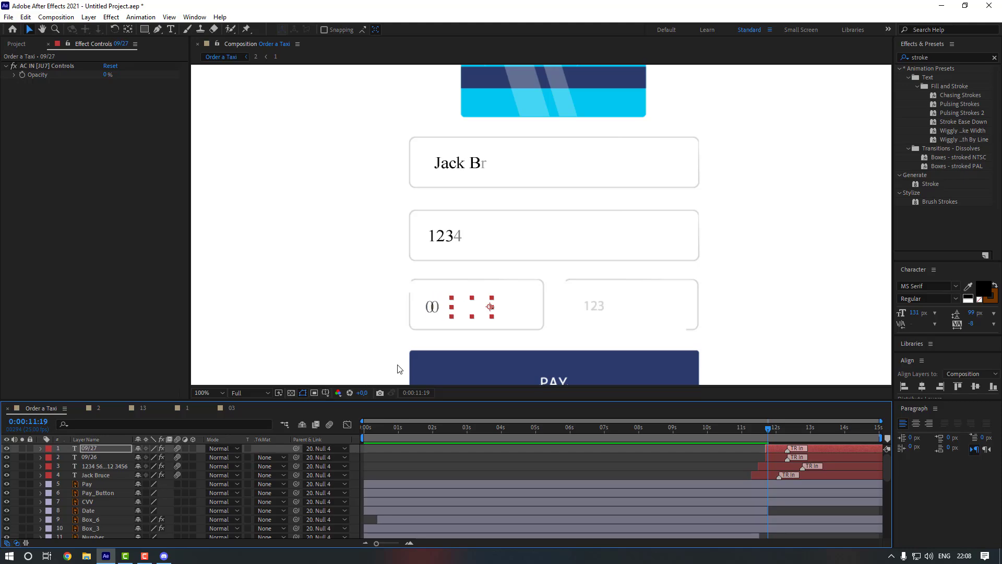
{"action": "key", "text": "shift+Right"}
{"action": "key", "text": "shift+Right"}
{"action": "key", "text": "shift+Right"}
{"action": "key", "text": "shift+Right"}
{"action": "key", "text": "shift+Right"}
{"action": "key", "text": "shift+Right"}
{"action": "key", "text": "shift+Right"}
{"action": "key", "text": "shift+Right"}
{"action": "key", "text": "shift+Right"}
{"action": "key", "text": "shift+Right"}
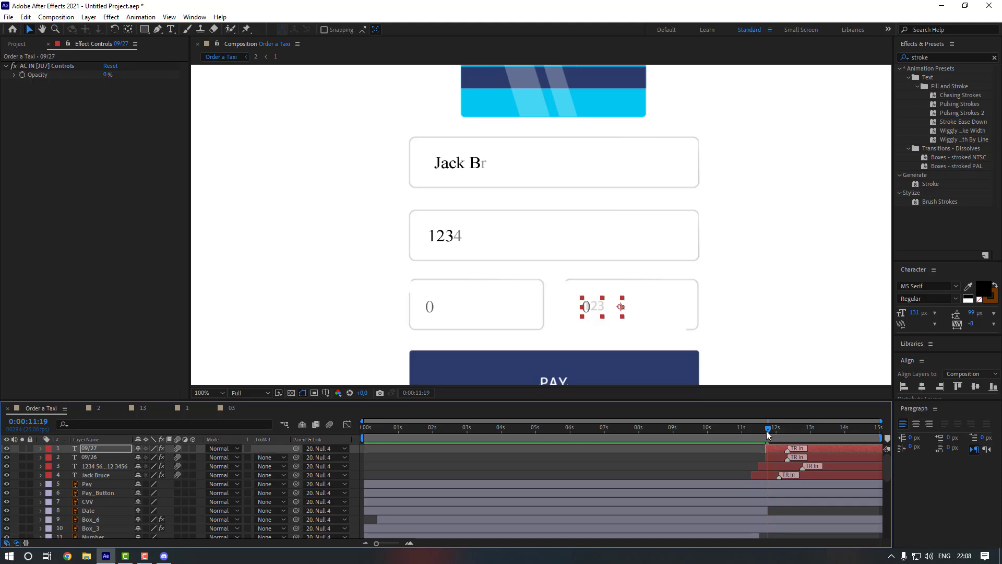
{"action": "left_click_drag", "start_coordinate": [771, 431], "coordinate": [782, 432]}
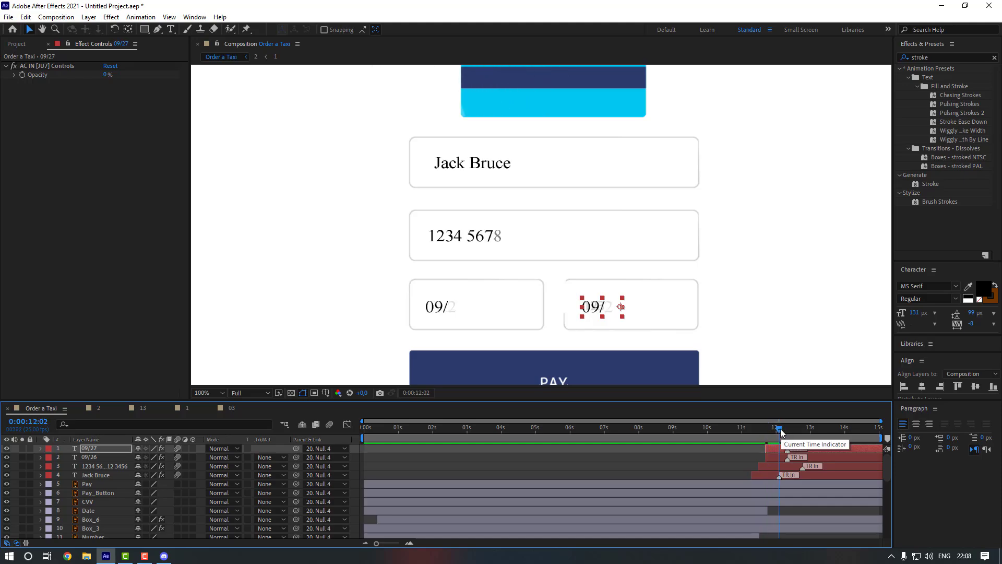
- Retype the CVV copy as 123 and start that layer slightly later
{"action": "key", "text": "ctrl+t"}
{"action": "key", "text": "ctrl+a"}
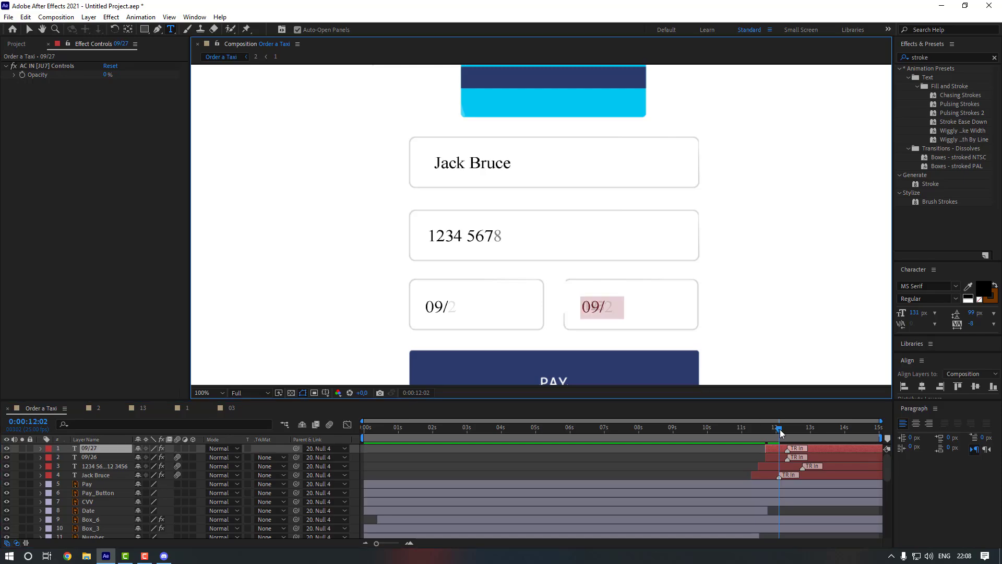
{"action": "key", "text": "BackSpace"}
{"action": "type", "text": "123"}
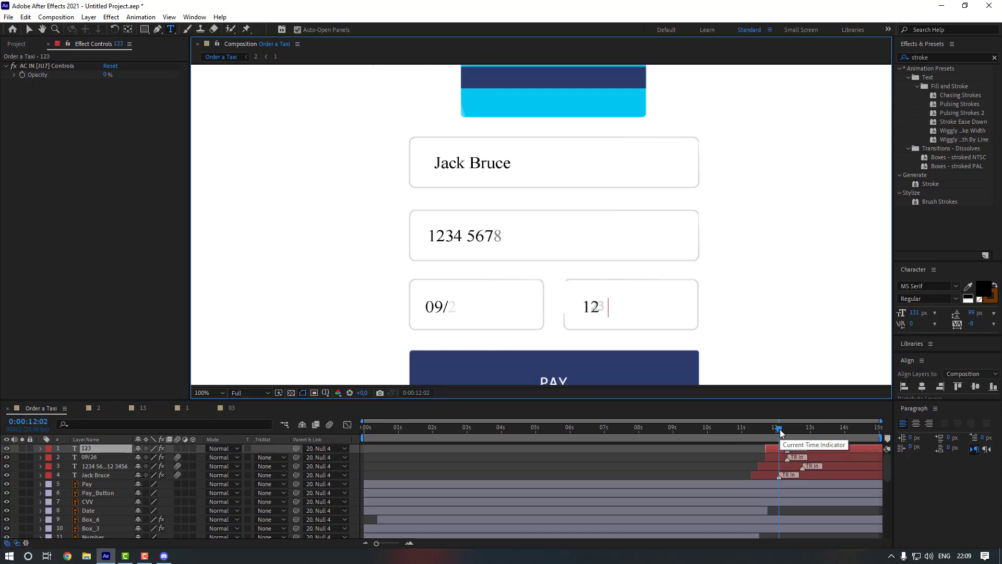
{"action": "left_click", "coordinate": [475, 465]}
{"action": "left_click", "coordinate": [29, 29]}
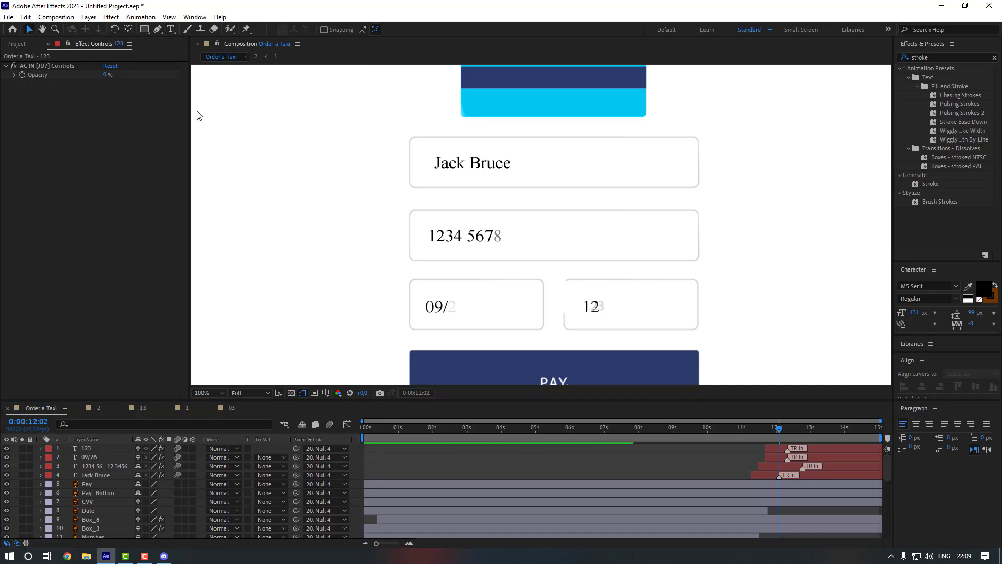
{"action": "mouse_move", "coordinate": [782, 431]}
{"action": "left_mouse_down"}
{"action": "mouse_move", "coordinate": [790, 431]}
{"action": "mouse_move", "coordinate": [776, 450]}
{"action": "mouse_move", "coordinate": [779, 432]}
{"action": "mouse_move", "coordinate": [784, 450]}
{"action": "left_mouse_up"}
{"action": "left_click", "coordinate": [771, 431]}
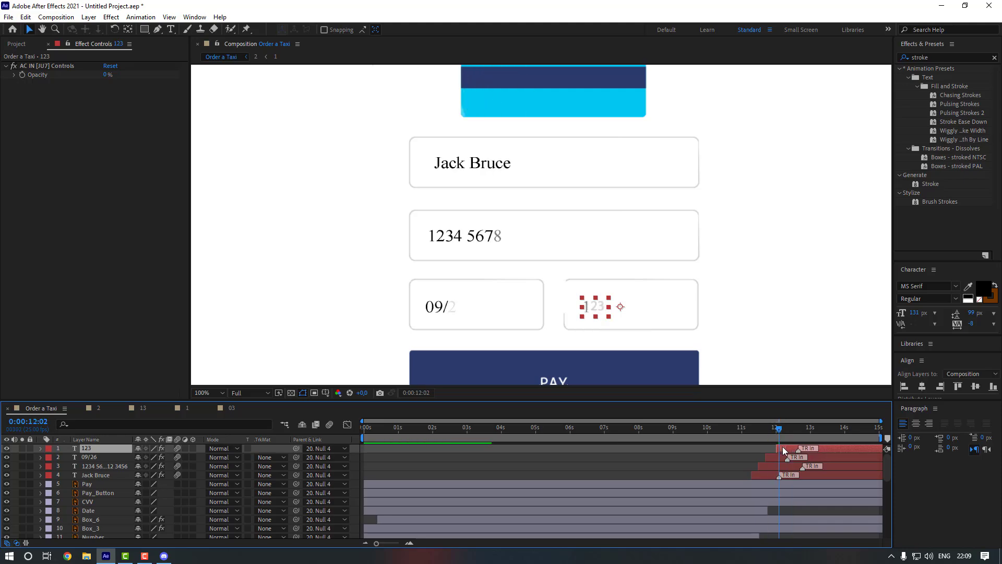
- Split the CVV placeholder at the current time and delete its later part
{"action": "left_click", "coordinate": [111, 501]}
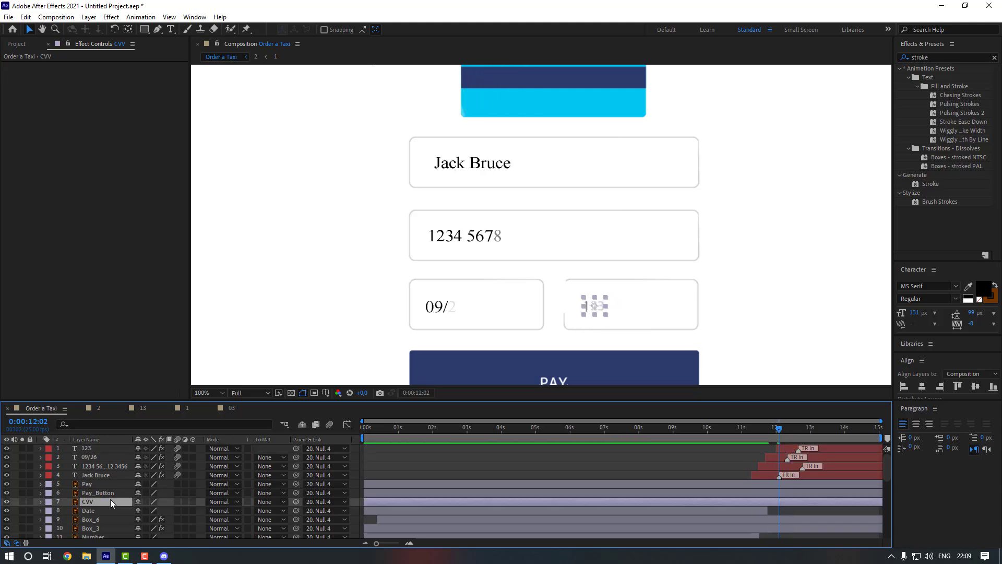
{"action": "left_click", "coordinate": [29, 17]}
{"action": "left_click", "coordinate": [54, 162]}
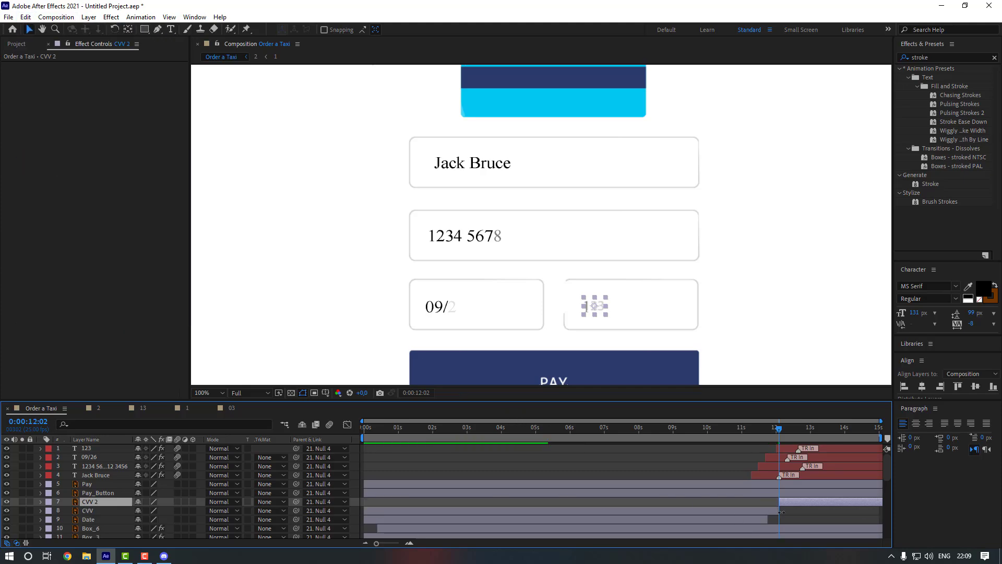
{"action": "key", "text": "Delete"}
- Parent the Pay label to the Pay_Button layer and preview from 10:24
{"action": "scroll", "coordinate": [675, 285], "scroll_direction": "down", "scroll_amount": 1}
{"action": "left_click", "coordinate": [121, 486]}
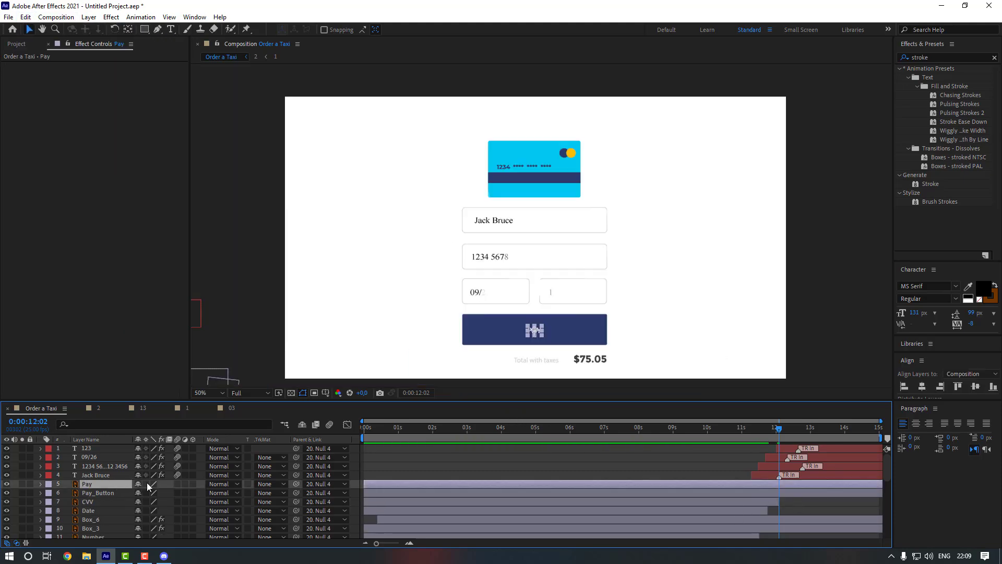
{"action": "left_click_drag", "start_coordinate": [291, 483], "coordinate": [100, 493]}
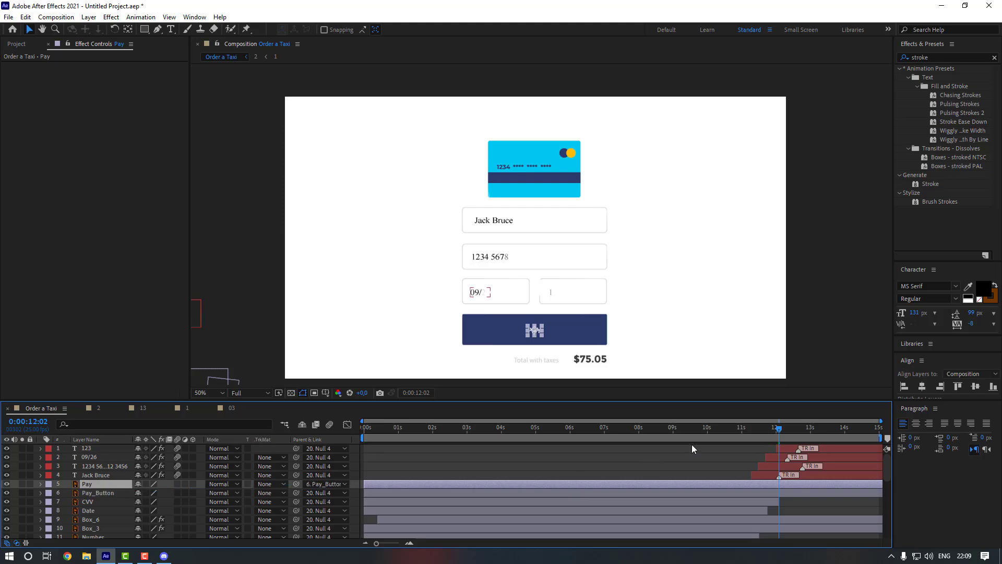
{"action": "left_click", "coordinate": [741, 428]}
{"action": "left_click", "coordinate": [708, 462]}
{"action": "key", "text": "space"}
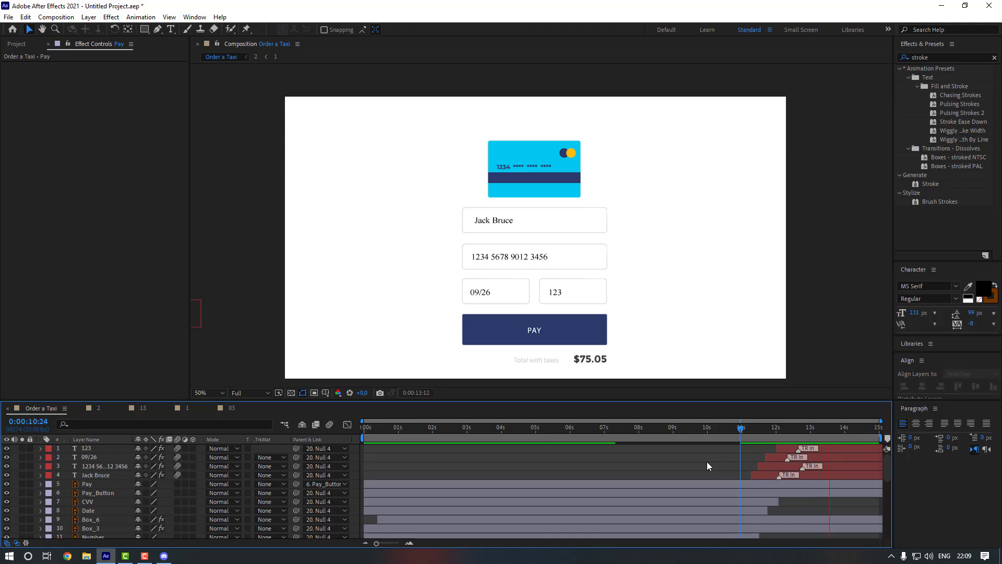
{"action": "left_click_drag", "start_coordinate": [784, 431], "coordinate": [809, 431]}
- Keyframe Pay_Button Scale at 120% on 13:03 and back to 126% on 13:08
{"action": "left_click", "coordinate": [802, 493]}
{"action": "key", "text": "s"}
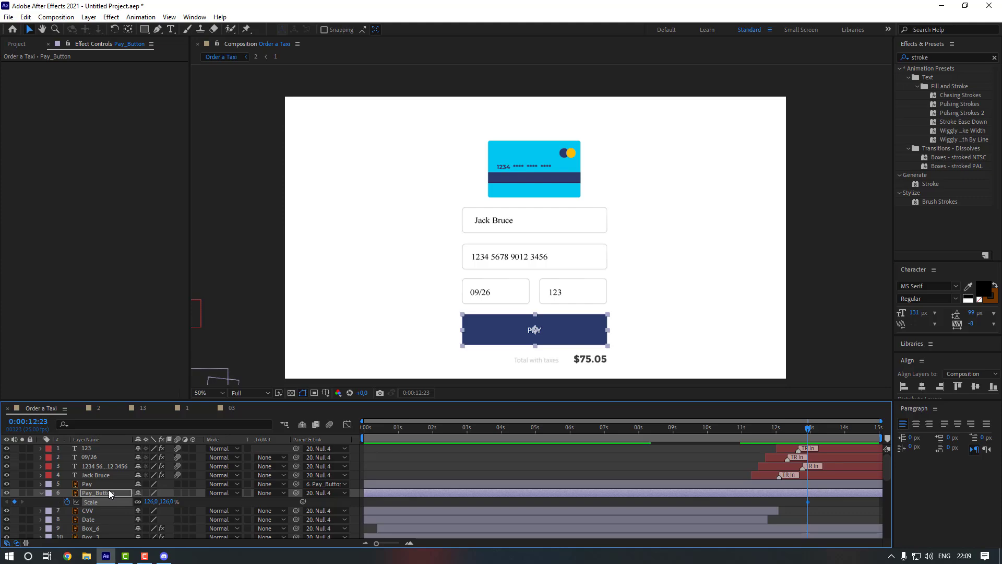
{"action": "key", "text": "Page_Down"}
{"action": "key", "text": "Page_Down"}
{"action": "key", "text": "Page_Down"}
{"action": "key", "text": "Page_Down"}
{"action": "key", "text": "Page_Down"}
{"action": "left_click", "coordinate": [148, 501]}
{"action": "type", "text": "120"}
{"action": "key", "text": "Return"}
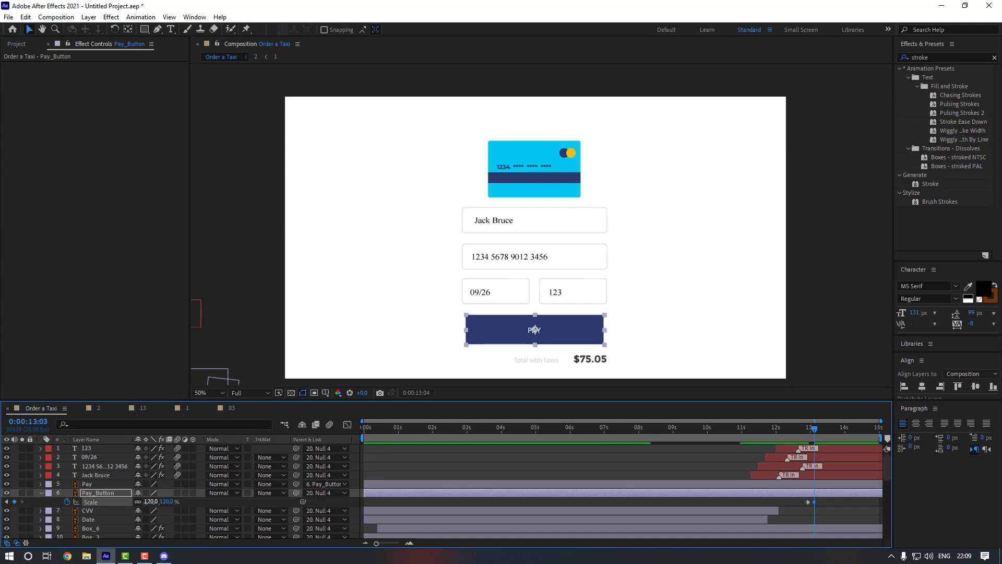
{"action": "key", "text": "Page_Down"}
{"action": "key", "text": "Page_Down"}
{"action": "key", "text": "Page_Down"}
{"action": "key", "text": "Page_Down"}
{"action": "key", "text": "Page_Down"}
{"action": "left_click", "coordinate": [148, 502]}
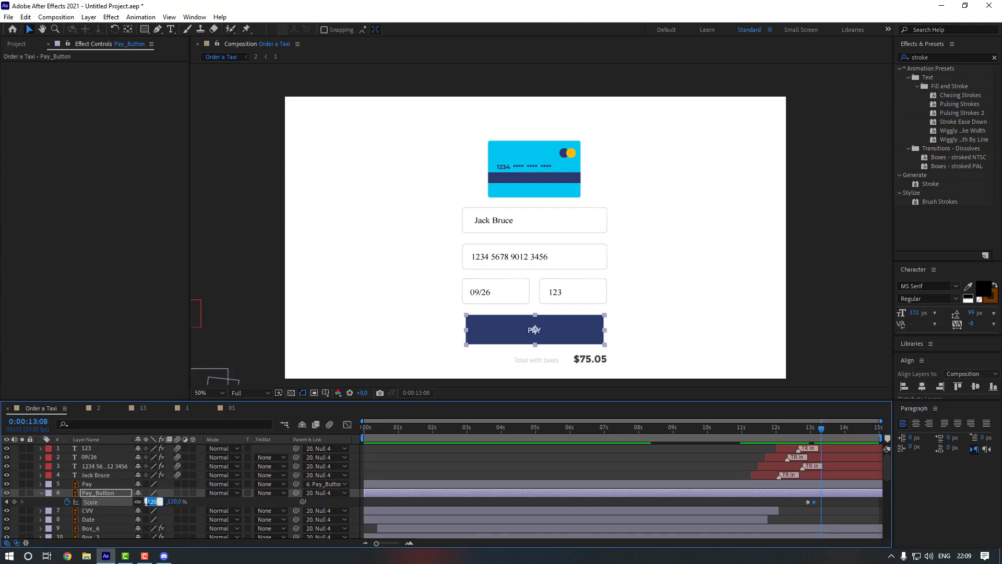
{"action": "type", "text": "126"}
{"action": "key", "text": "Return"}
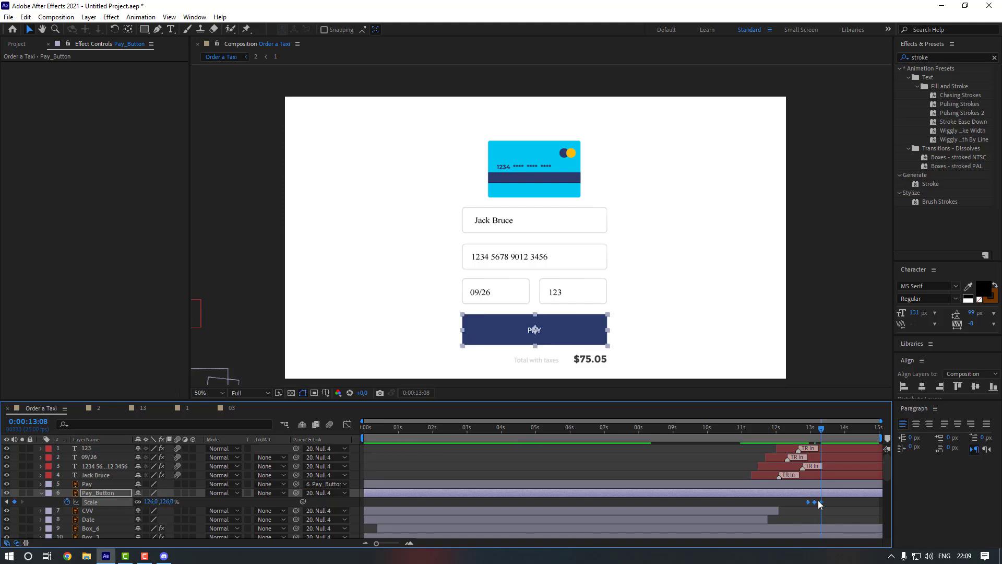
- Apply Easy Ease to the button's Scale keyframes and preview the press
{"action": "right_click", "coordinate": [822, 502]}
{"action": "mouse_move", "coordinate": [835, 492]}
{"action": "left_click", "coordinate": [756, 422]}
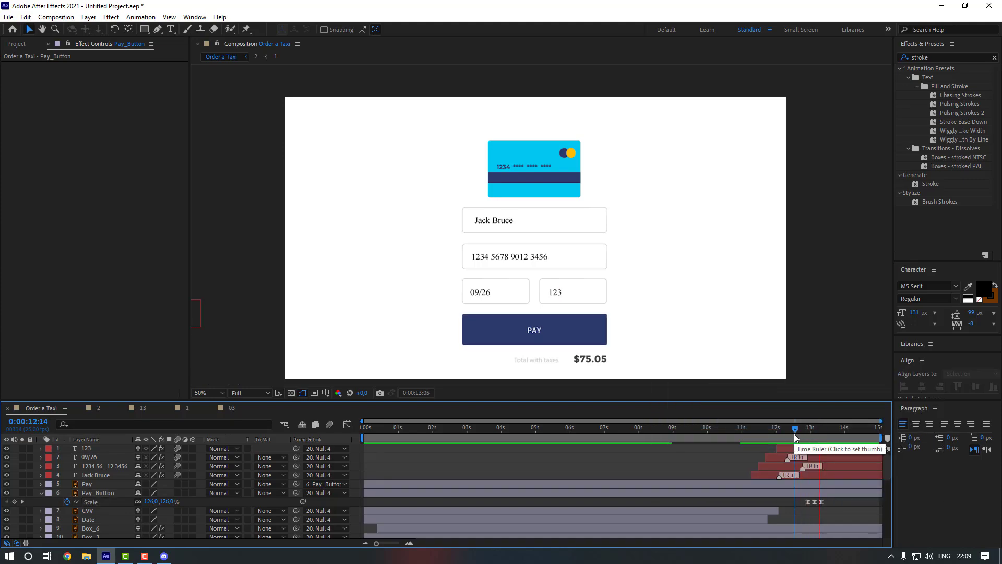
{"action": "key", "text": "space"}
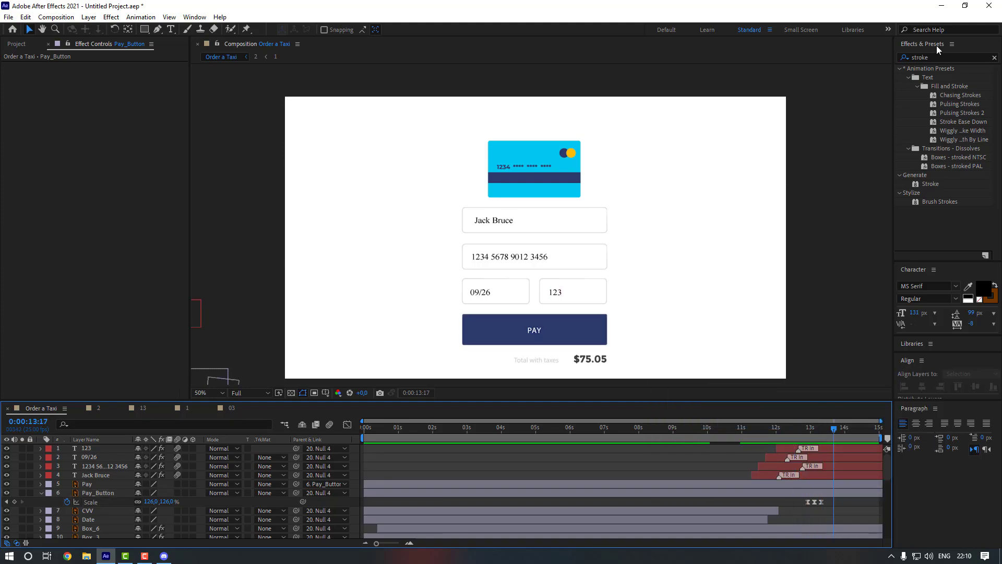
- Apply the CC Light Sweep effect to the Card layer
{"action": "left_click", "coordinate": [941, 56]}
{"action": "type", "text": "cc ligh"}
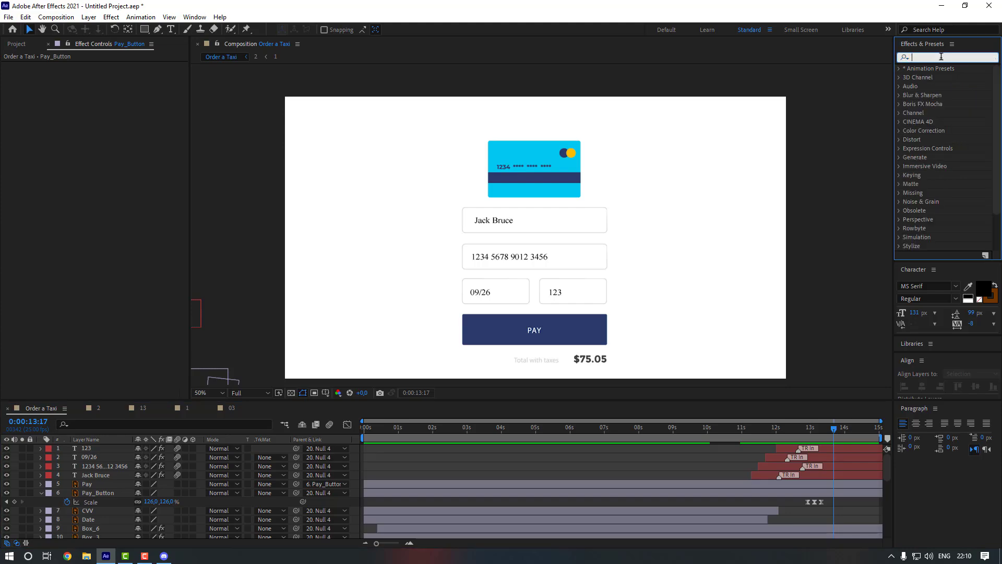
{"action": "type", "text": "t"}
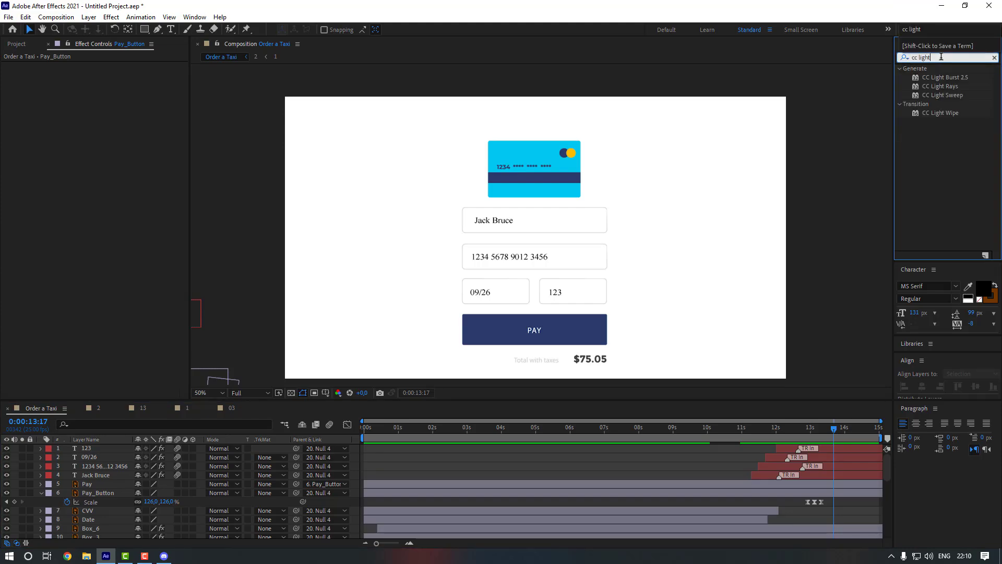
{"action": "scroll", "coordinate": [637, 484], "scroll_direction": "down", "scroll_amount": 5}
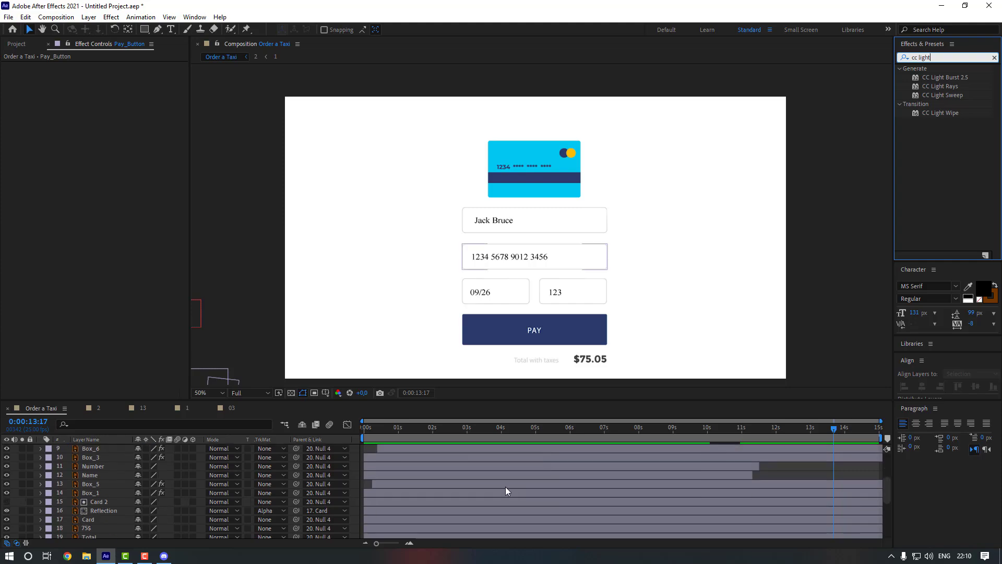
{"action": "left_click", "coordinate": [110, 519]}
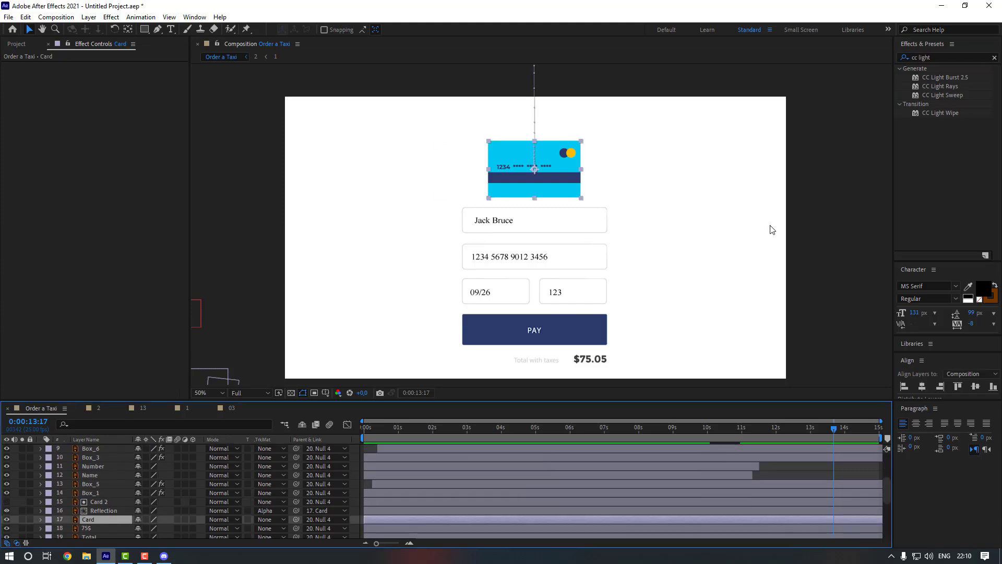
{"action": "double_click", "coordinate": [944, 95]}
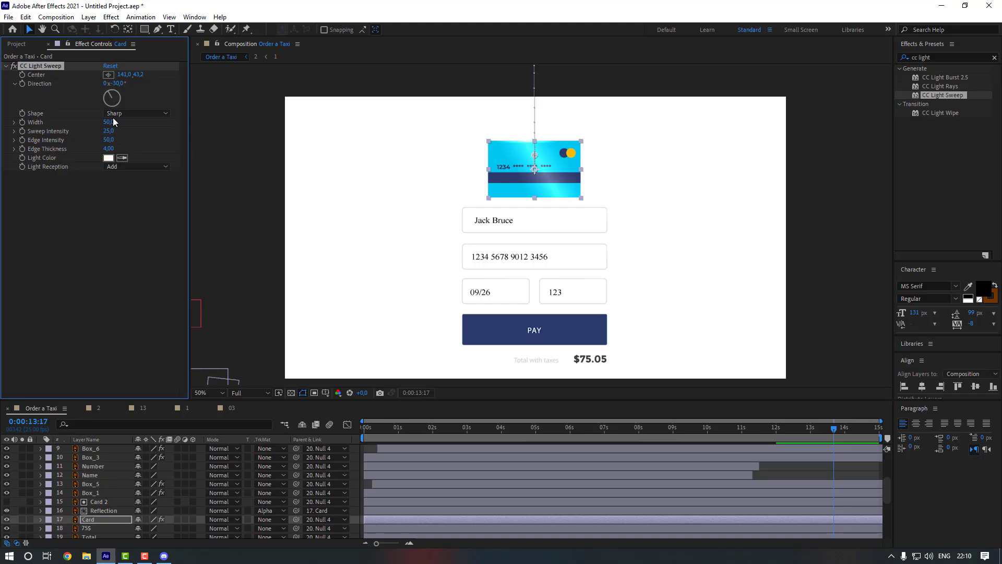
- Keyframe the sweep Center at the card's upper right, then lower left ten frames later
{"action": "left_click_drag", "start_coordinate": [534, 155], "coordinate": [608, 135]}
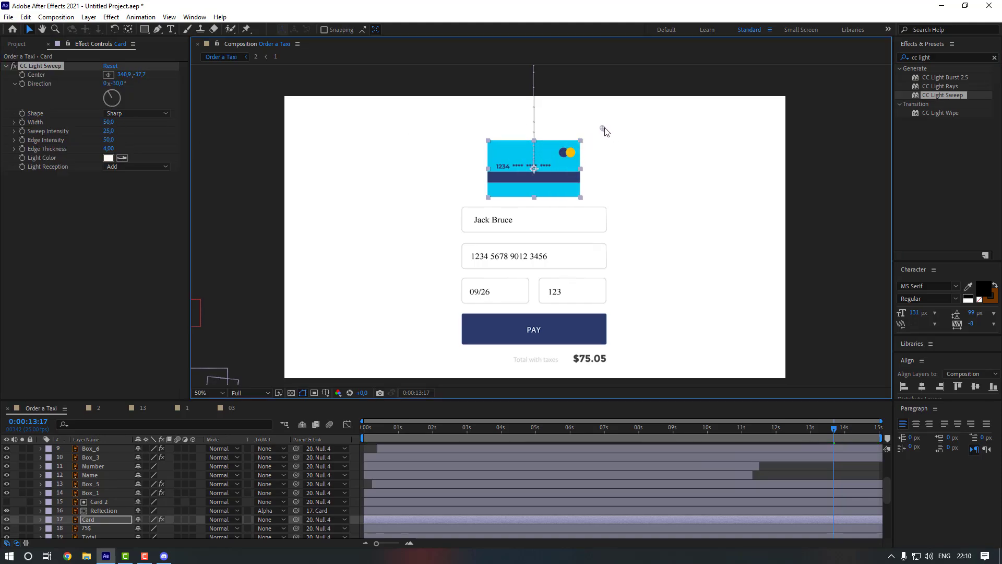
{"action": "left_click", "coordinate": [22, 74]}
{"action": "scroll", "coordinate": [837, 455], "scroll_direction": "up", "scroll_amount": 3}
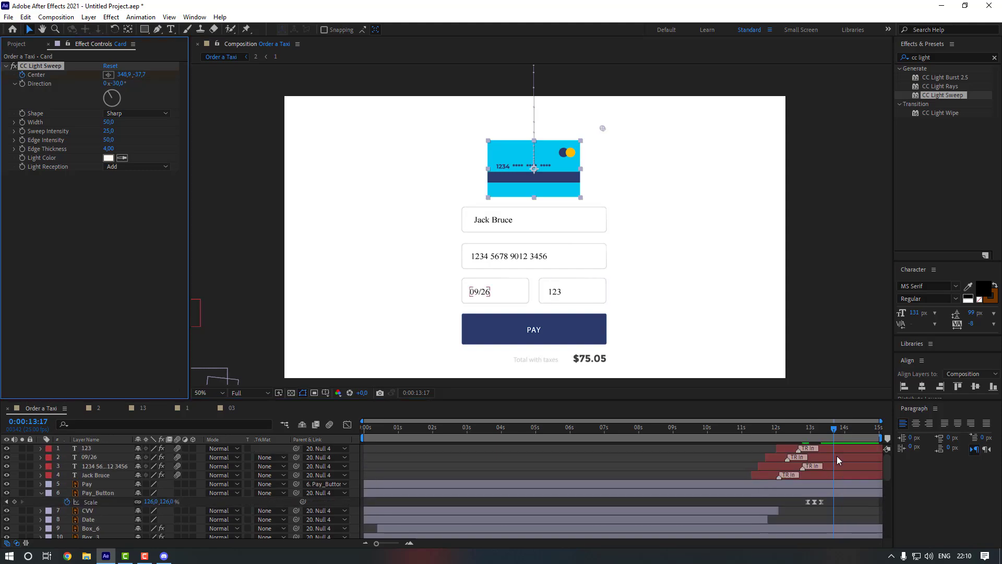
{"action": "key", "text": "shift+Page_Down"}
{"action": "scroll", "coordinate": [773, 497], "scroll_direction": "down", "scroll_amount": 3}
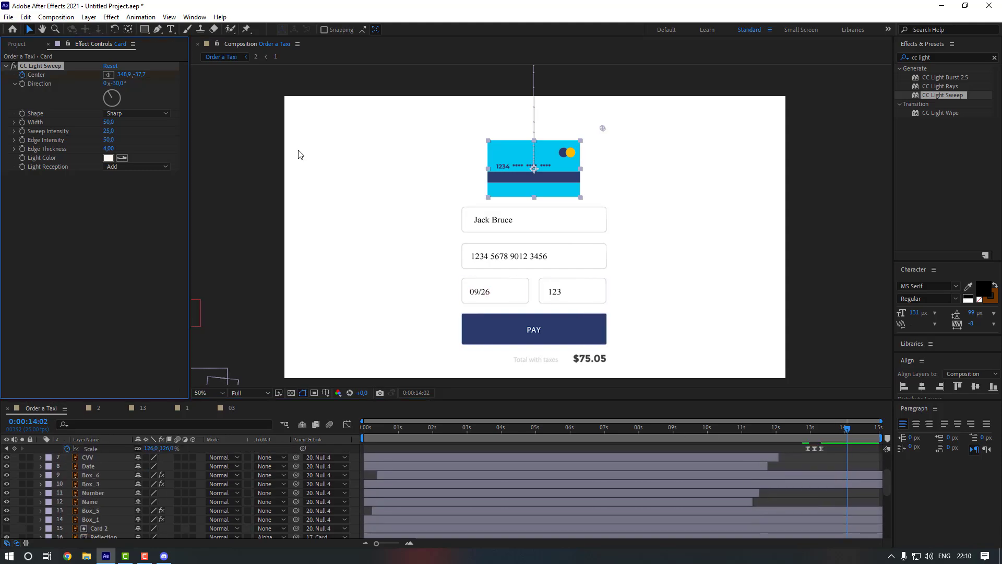
{"action": "left_click_drag", "start_coordinate": [604, 127], "coordinate": [447, 177]}
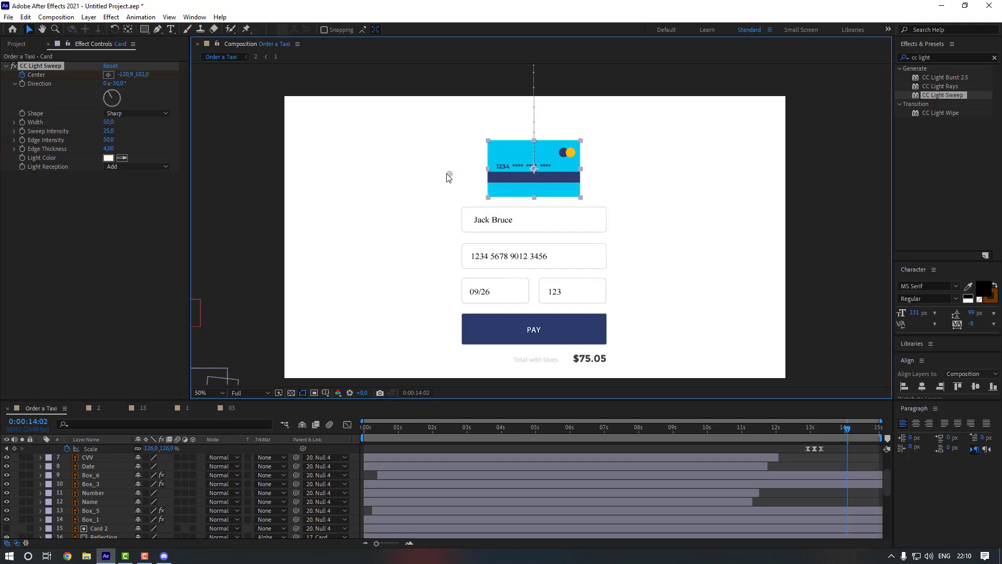
- Easy Ease the Center keyframes and shift the first one earlier to 13:17
{"action": "scroll", "coordinate": [757, 447], "scroll_direction": "down", "scroll_amount": 2}
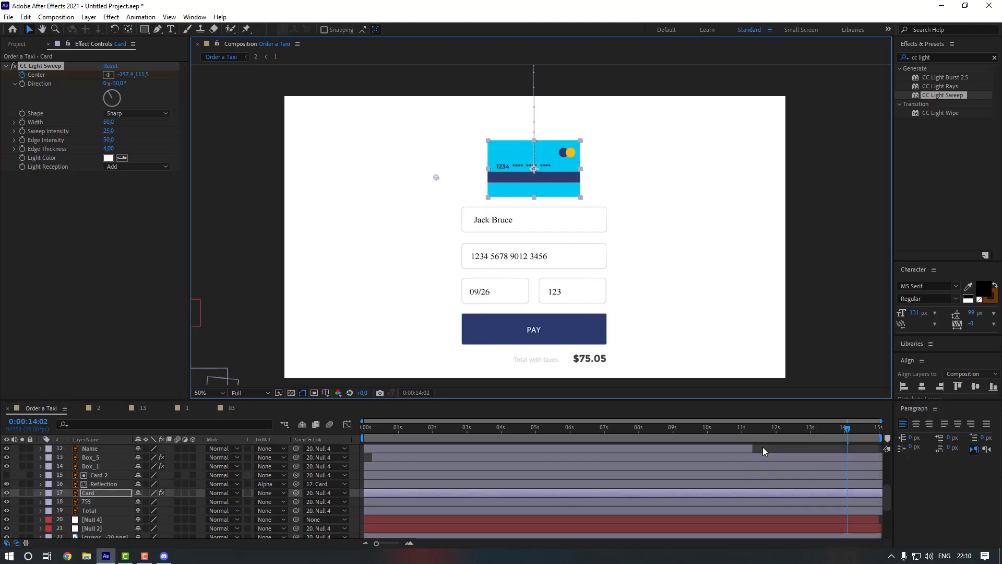
{"action": "key", "text": "u"}
{"action": "left_click", "coordinate": [851, 509]}
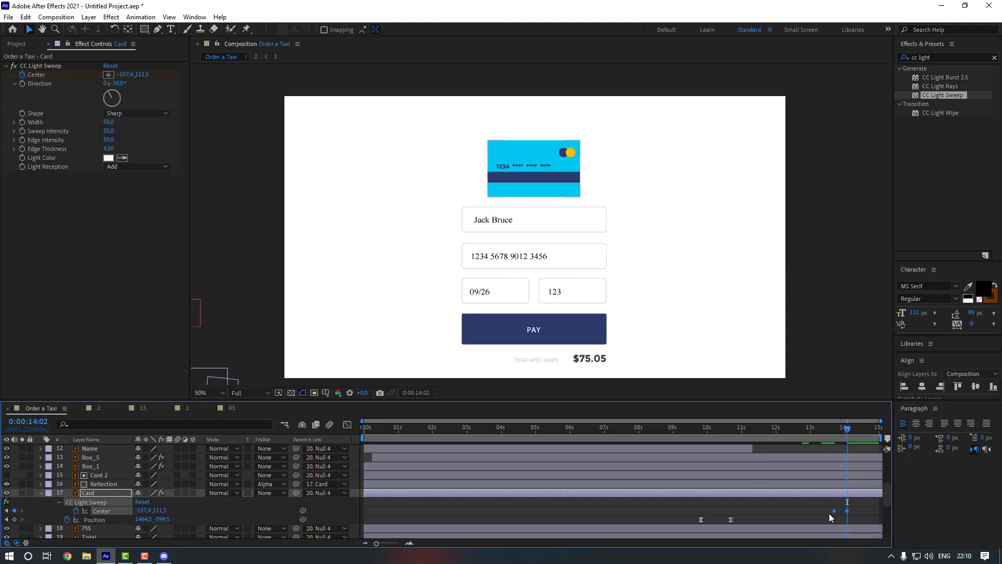
{"action": "left_click", "coordinate": [834, 511]}
{"action": "right_click", "coordinate": [834, 511]}
{"action": "mouse_move", "coordinate": [887, 504]}
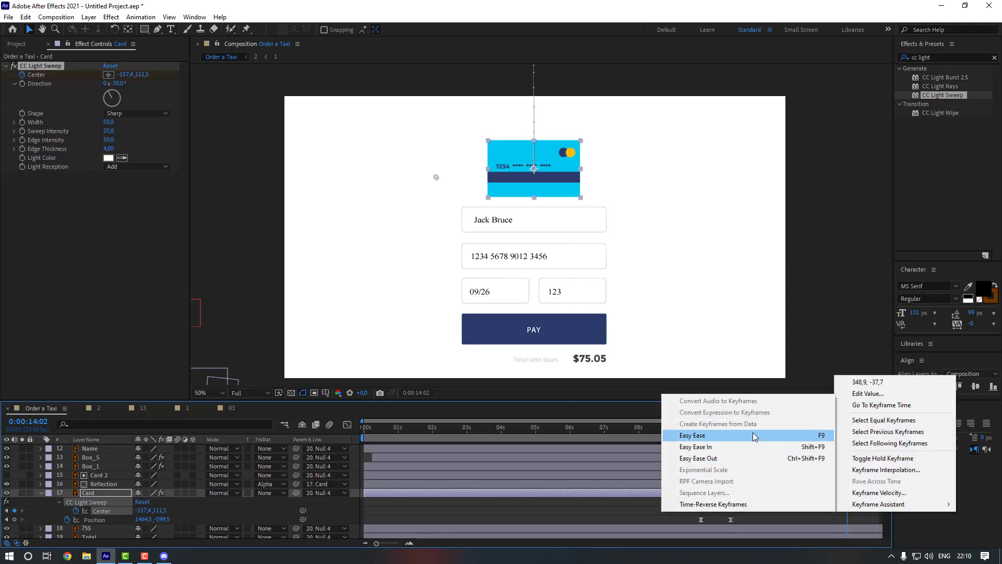
{"action": "left_click", "coordinate": [753, 435]}
{"action": "left_click_drag", "start_coordinate": [834, 515], "coordinate": [814, 515]}
- Preview from just before the light sweep, then select the Pay_Button layer
{"action": "left_click", "coordinate": [812, 500]}
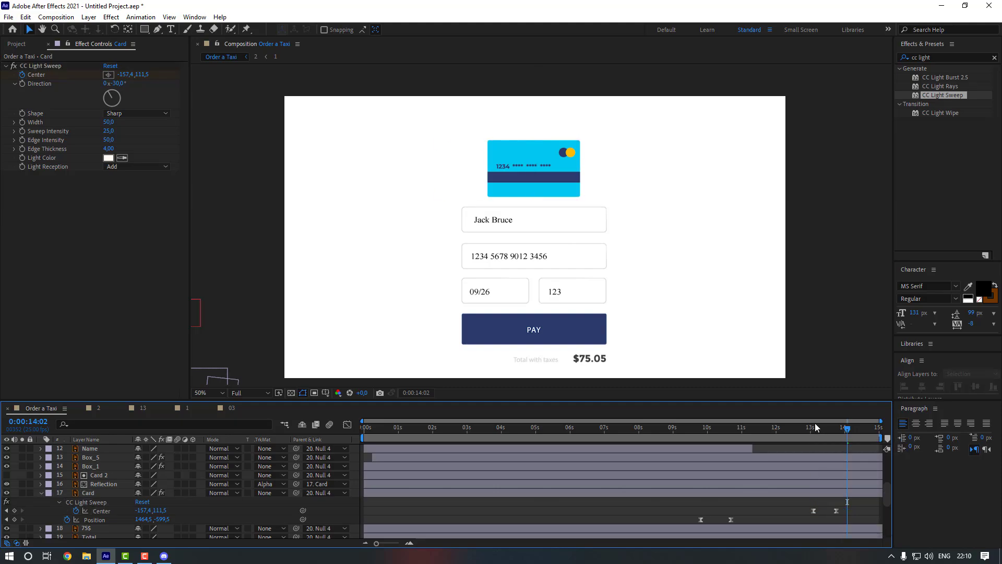
{"action": "left_click", "coordinate": [798, 431]}
{"action": "key", "text": "space"}
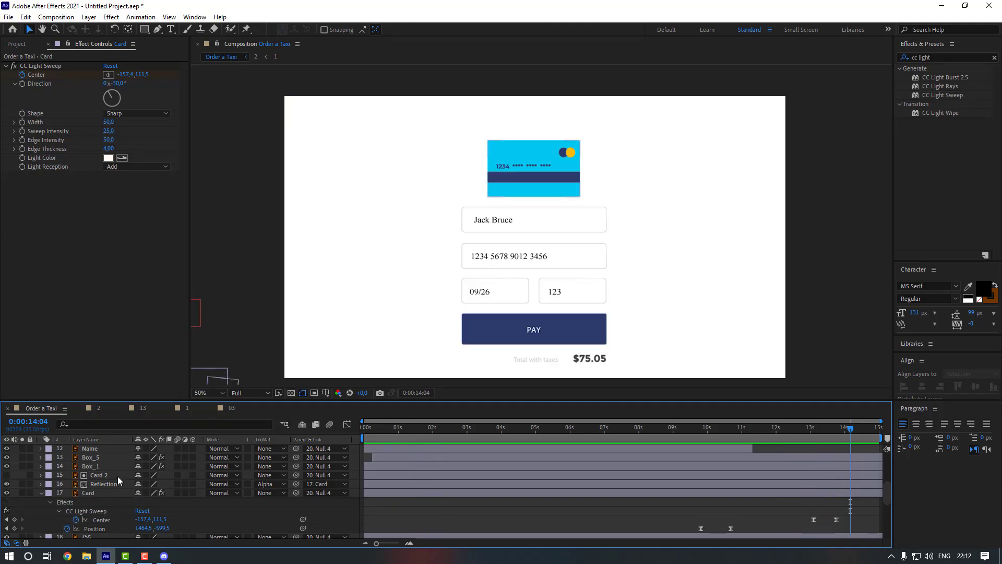
{"action": "scroll", "coordinate": [117, 477], "scroll_direction": "up", "scroll_amount": 2}
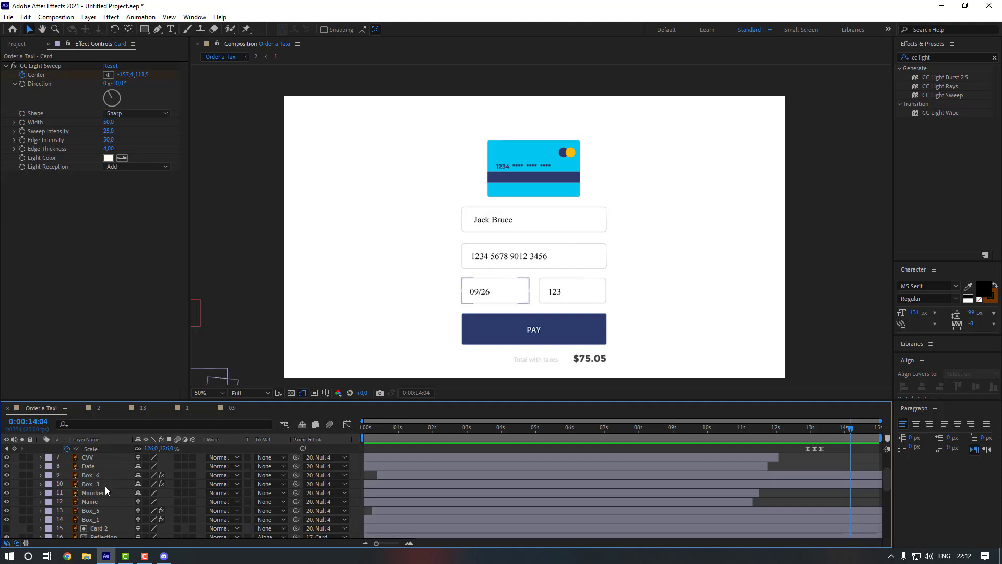
{"action": "scroll", "coordinate": [105, 487], "scroll_direction": "up", "scroll_amount": 2}
{"action": "left_click", "coordinate": [104, 493]}
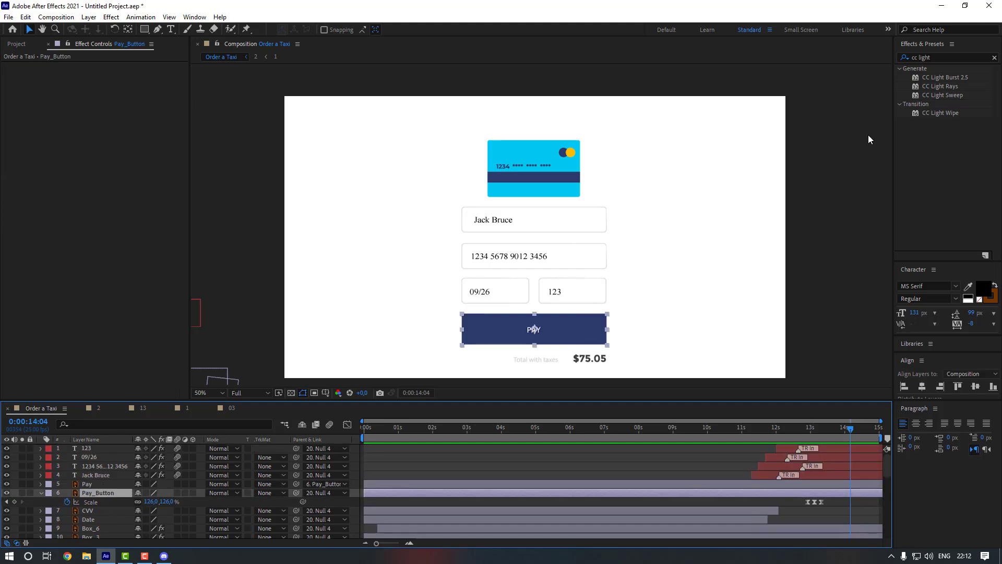
- Apply a Fill effect to Pay_Button, sampling the card's dark blue stripe colour
{"action": "left_click", "coordinate": [947, 58]}
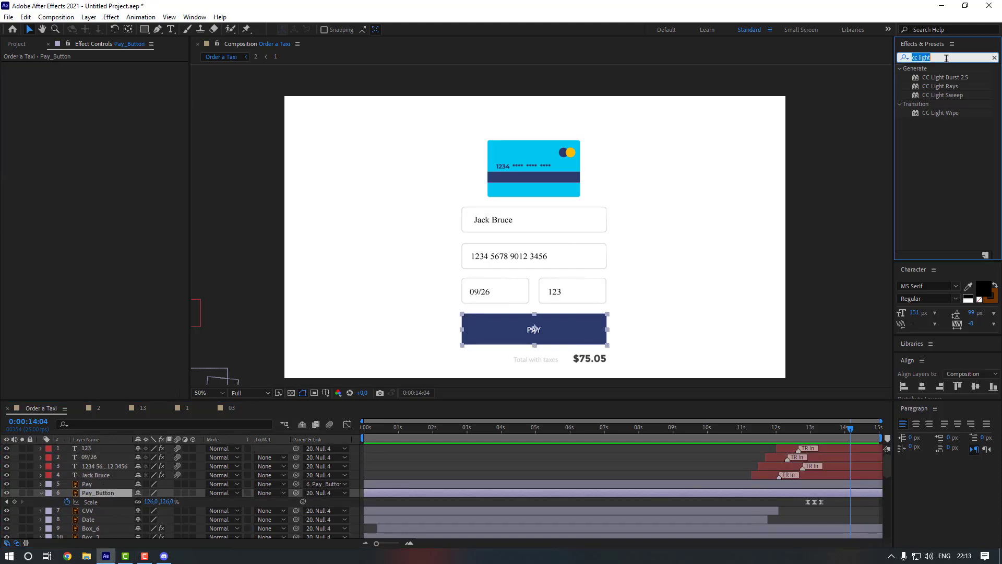
{"action": "type", "text": "fill"}
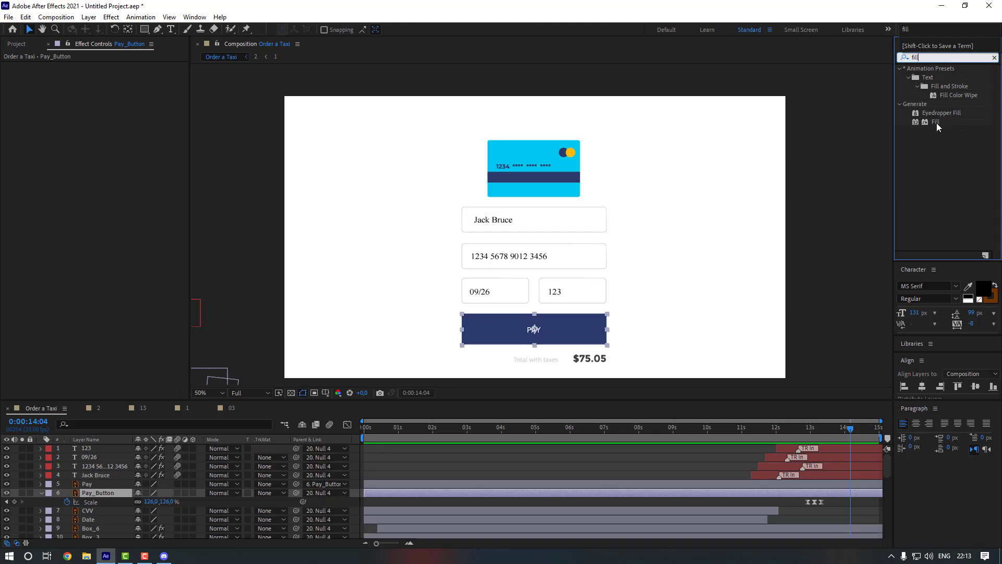
{"action": "double_click", "coordinate": [937, 123]}
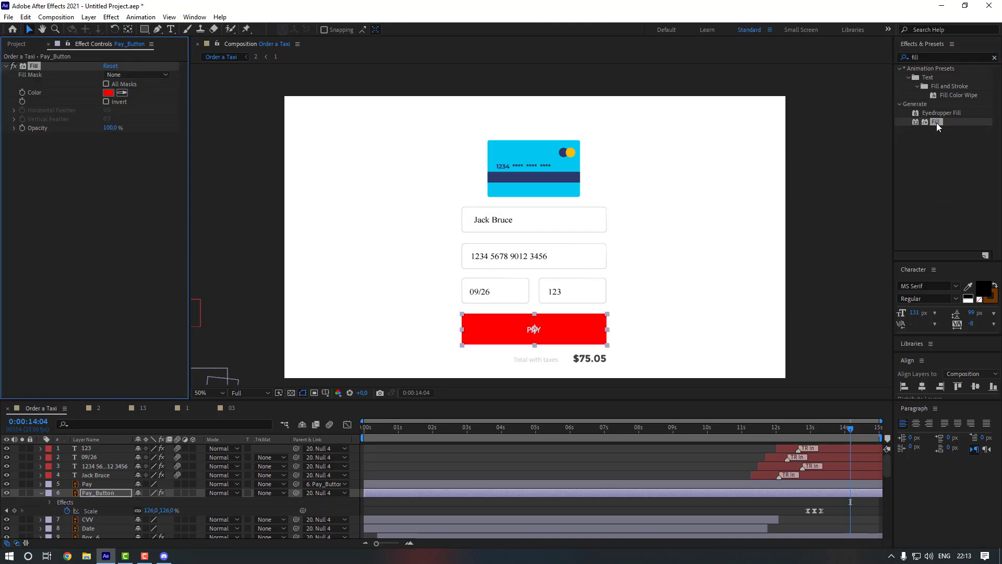
{"action": "left_click", "coordinate": [121, 93]}
{"action": "left_click", "coordinate": [526, 178]}
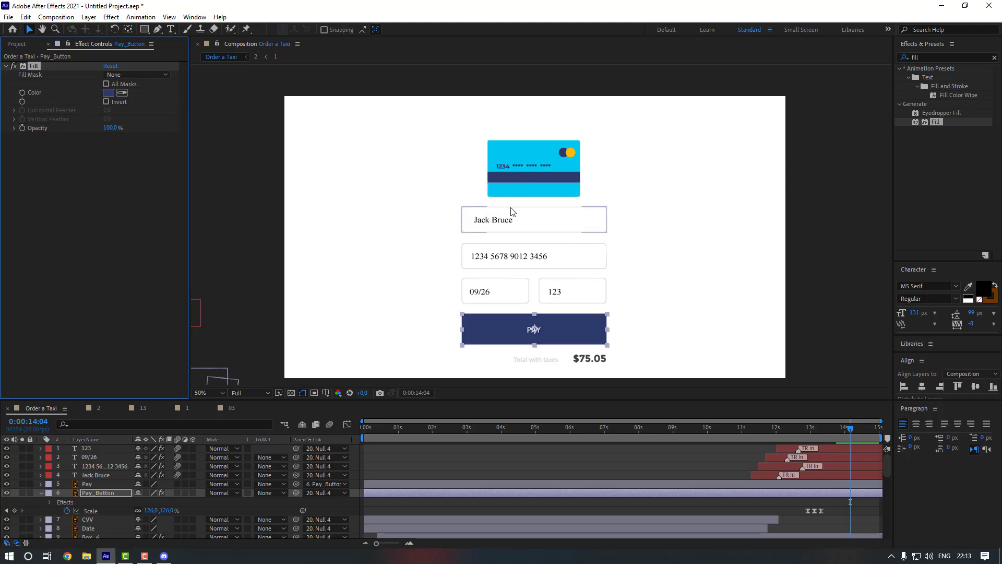
- Keyframe the Fill Color at 13:01 and change it to green later in the press
{"action": "mouse_move", "coordinate": [820, 432]}
{"action": "left_mouse_down"}
{"action": "mouse_move", "coordinate": [802, 433]}
{"action": "mouse_move", "coordinate": [816, 437]}
{"action": "left_mouse_up"}
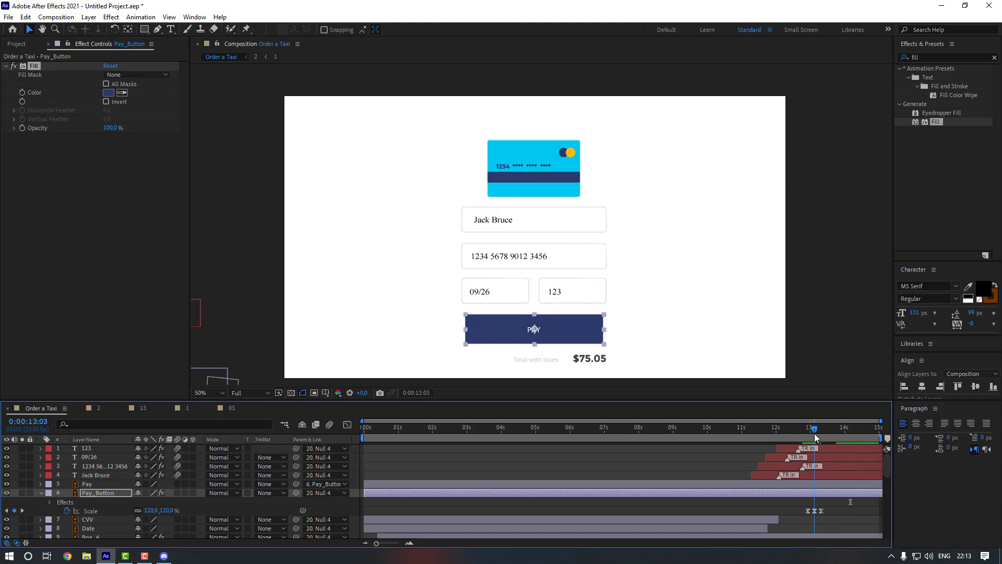
{"action": "left_click", "coordinate": [22, 92]}
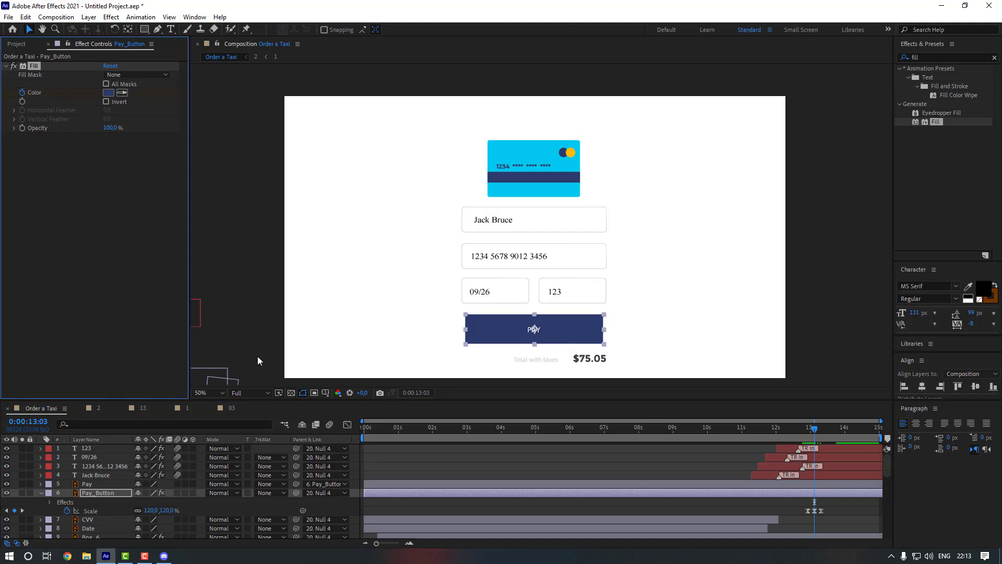
{"action": "key", "text": "space"}
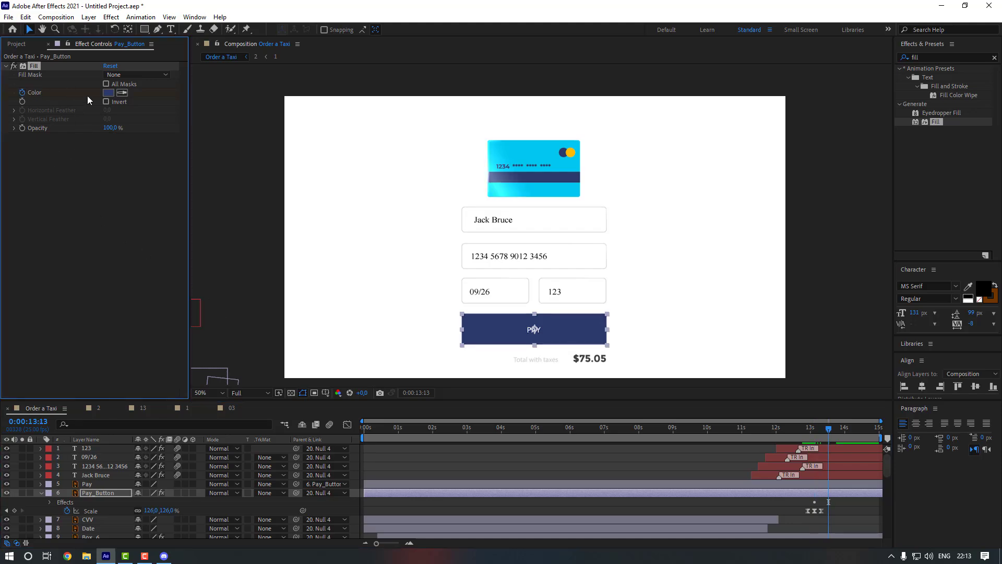
{"action": "left_click", "coordinate": [108, 93]}
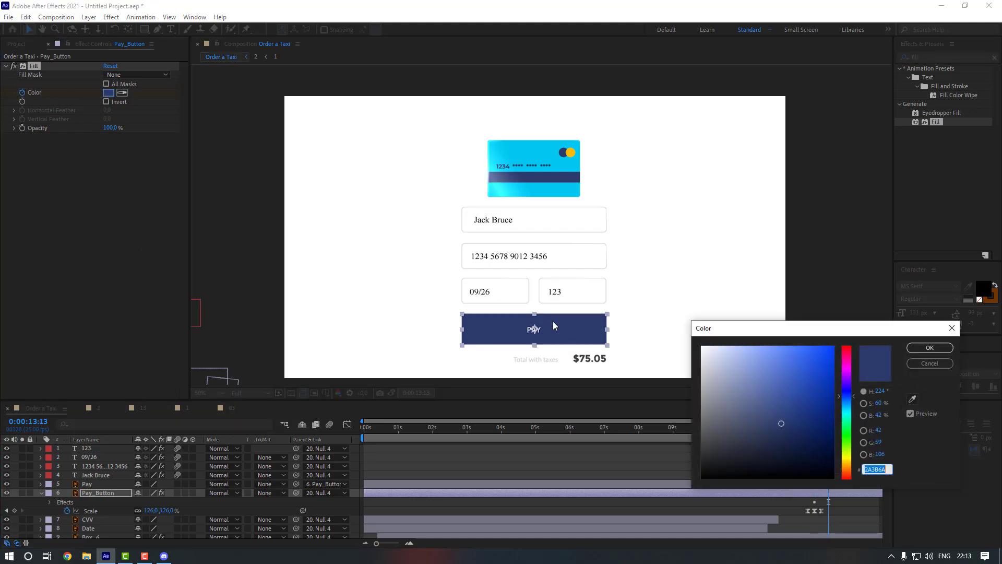
{"action": "left_click", "coordinate": [847, 422]}
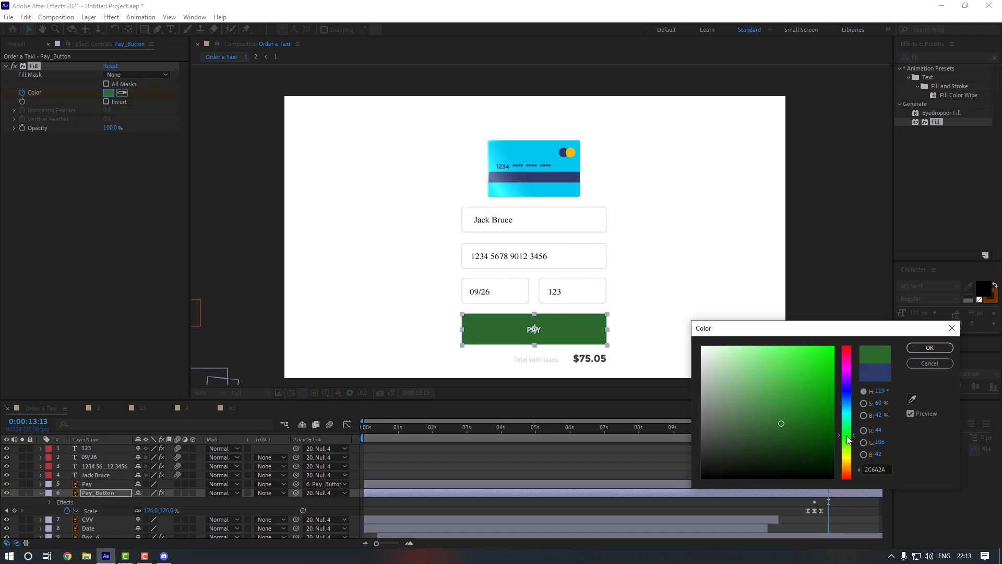
{"action": "left_click", "coordinate": [924, 348]}
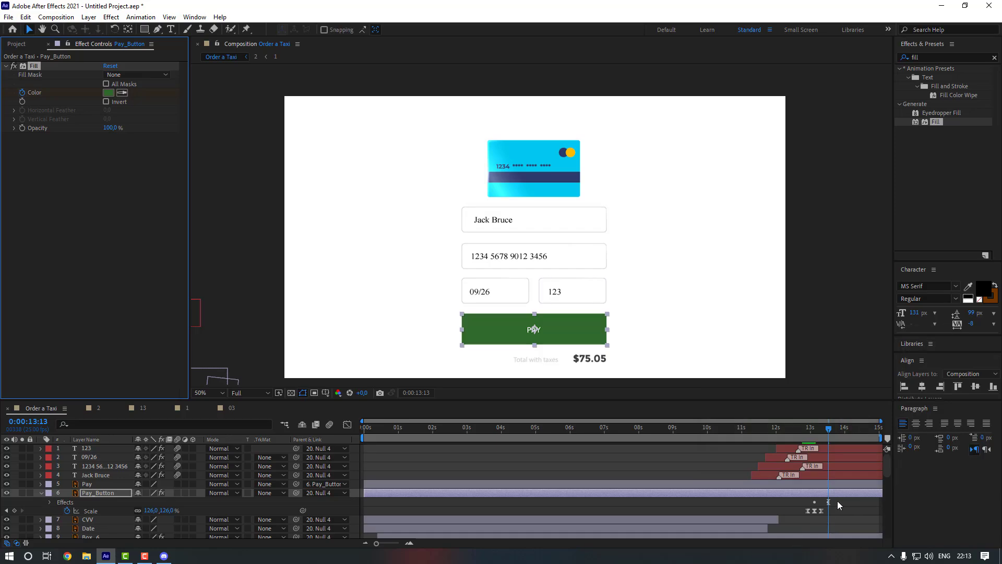
- Reveal and select both Fill Color keyframes, then move the playhead back to 12:07
{"action": "key", "text": "u"}
{"action": "left_click_drag", "start_coordinate": [843, 507], "coordinate": [812, 517]}
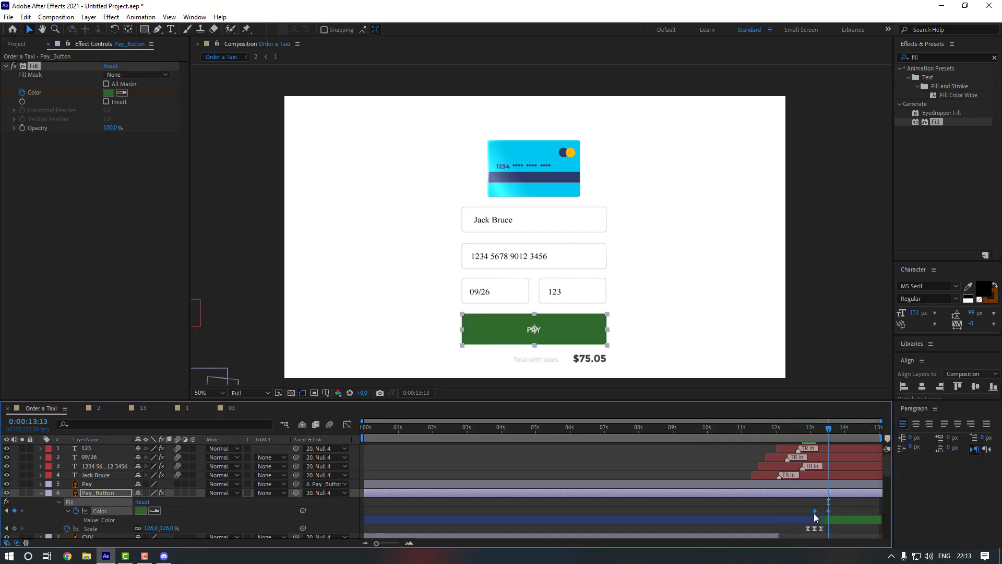
{"action": "right_click", "coordinate": [815, 511]}
{"action": "mouse_move", "coordinate": [828, 505]}
{"action": "left_click", "coordinate": [785, 509]}
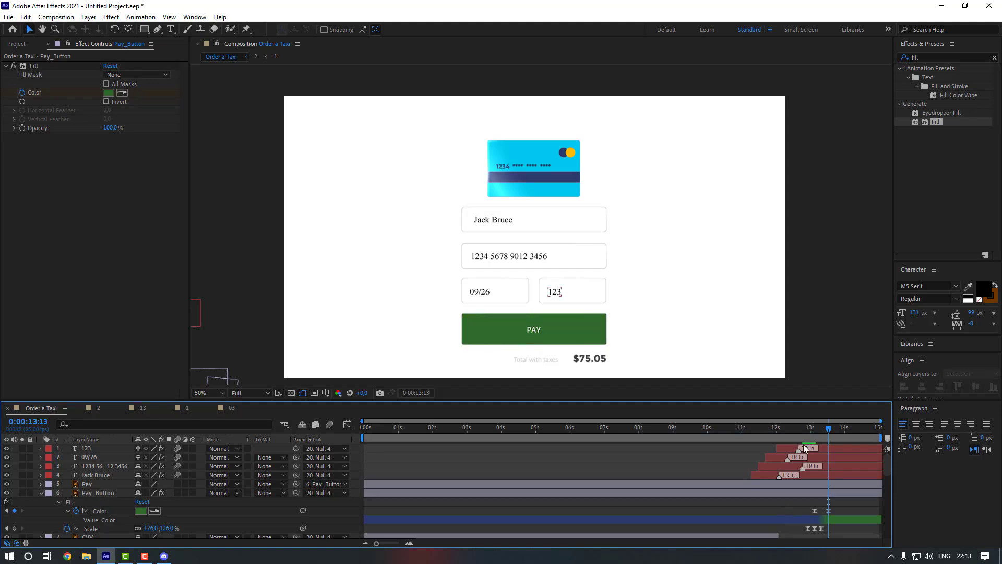
{"action": "left_click_drag", "start_coordinate": [785, 431], "coordinate": [781, 431]}
- Move the Fill Color keyframes to 13:01, pull the green one closer, and replay from the start
{"action": "key", "text": "space"}
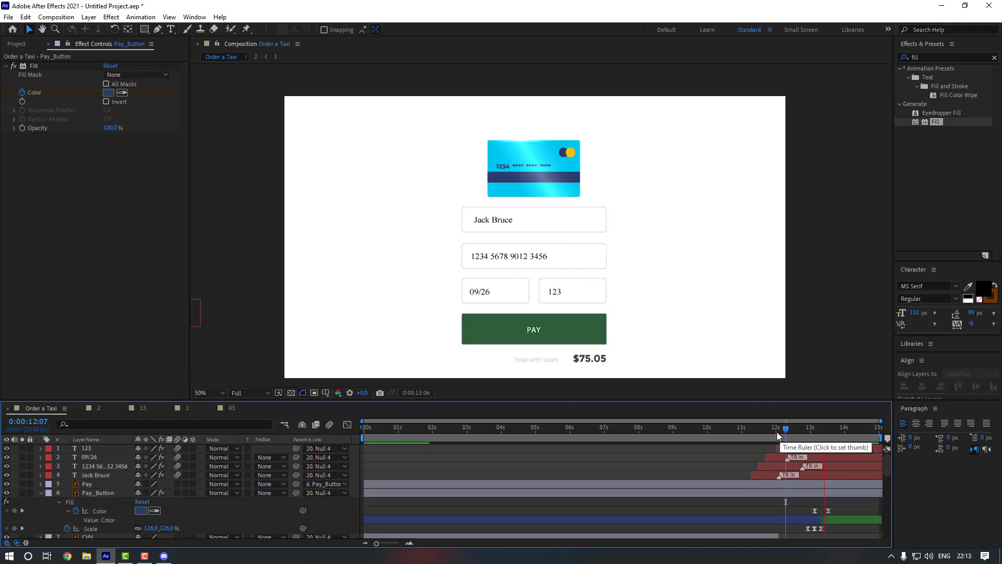
{"action": "key", "text": "space"}
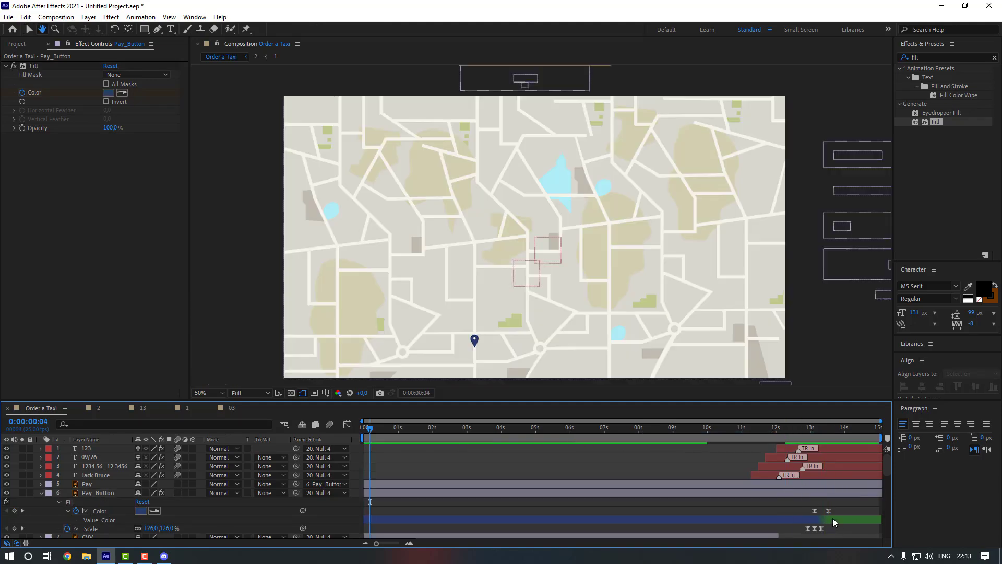
{"action": "left_click", "coordinate": [815, 430]}
{"action": "left_click_drag", "start_coordinate": [837, 514], "coordinate": [819, 513]}
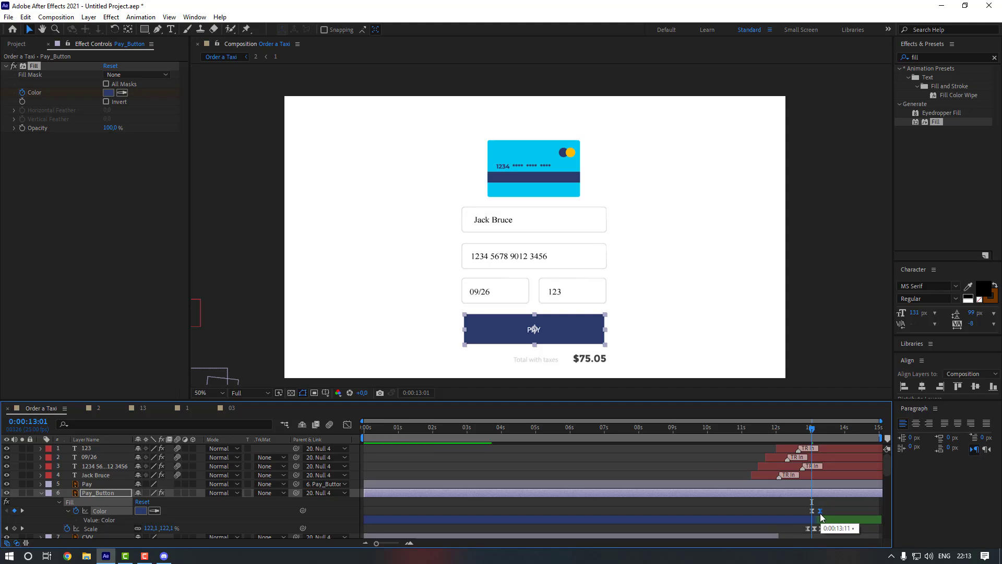
{"action": "left_click", "coordinate": [795, 431]}
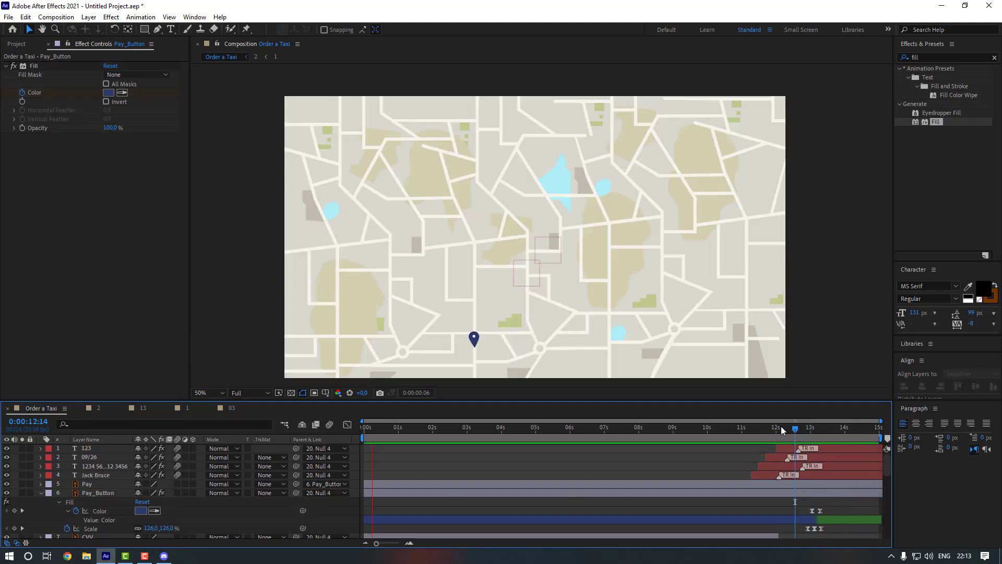
{"action": "key", "text": "Home"}
{"action": "key", "text": "space"}
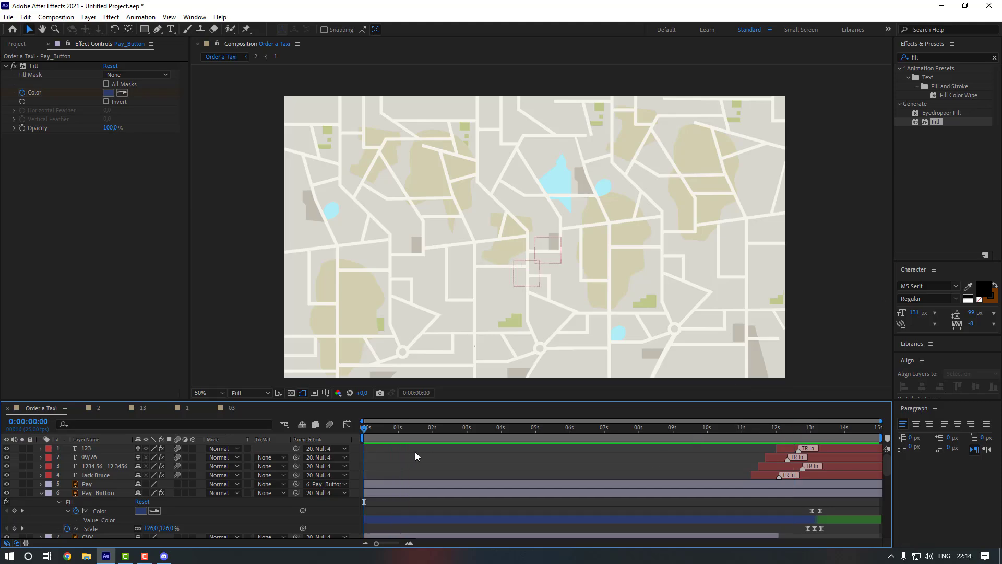